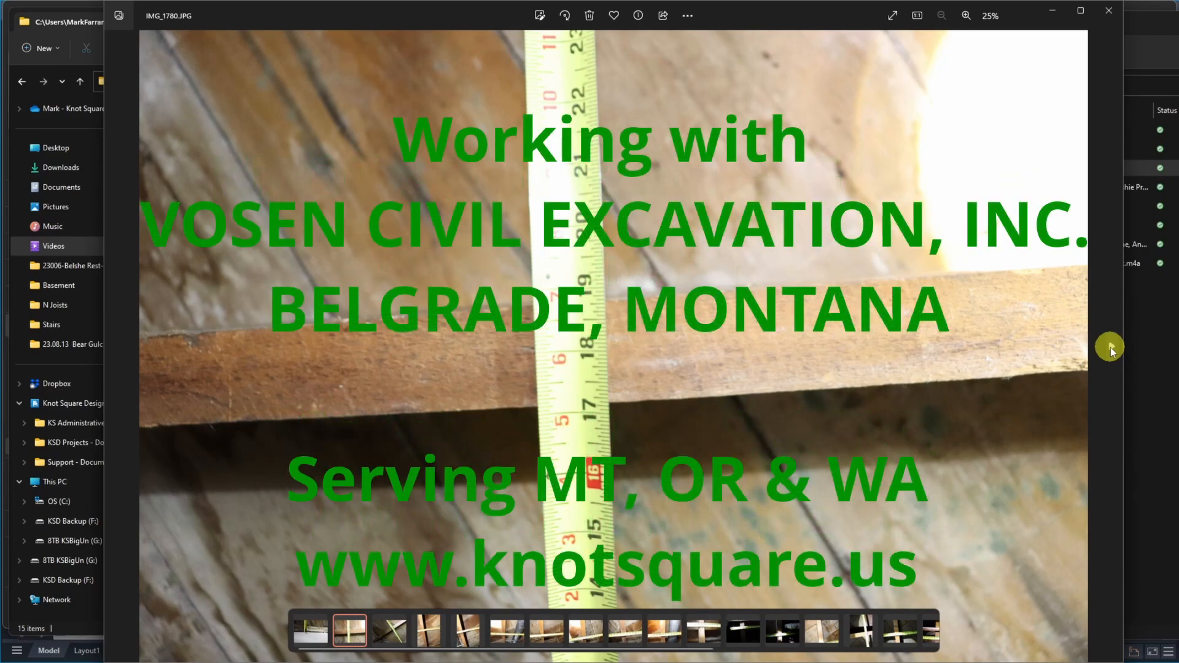
Browse through the site photos of the tape-measured floor joists up to IMG_1798.JPG
key("Right")
key("Right")
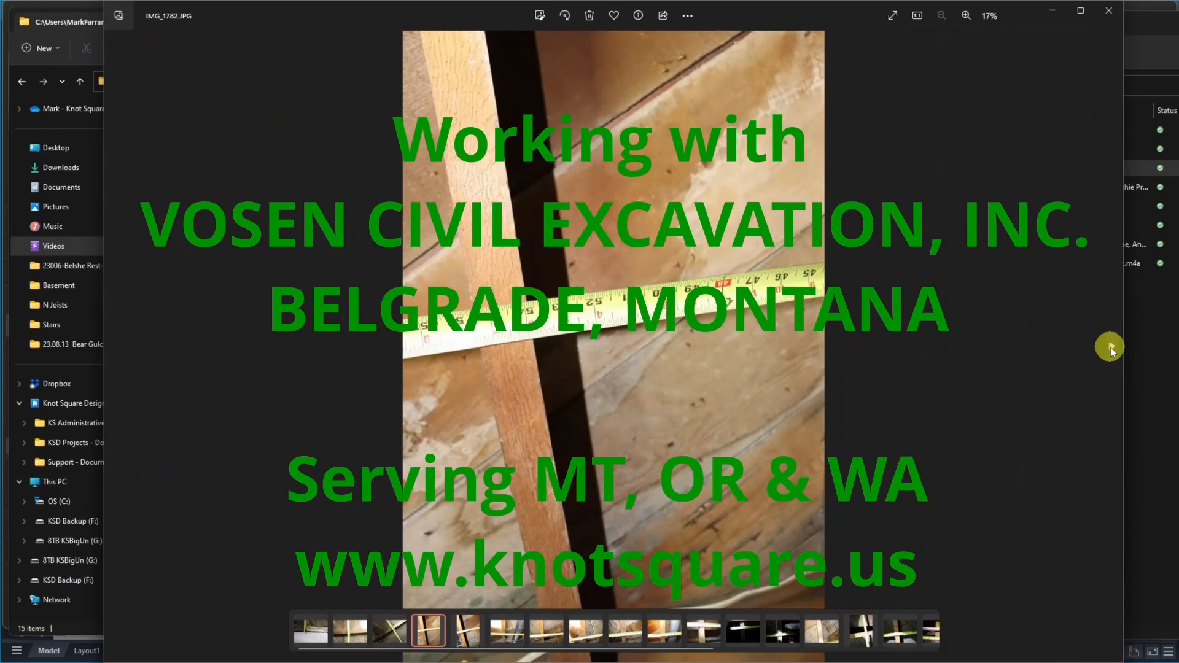
key("Right")
key("Right")
key("Right")
key("Right")
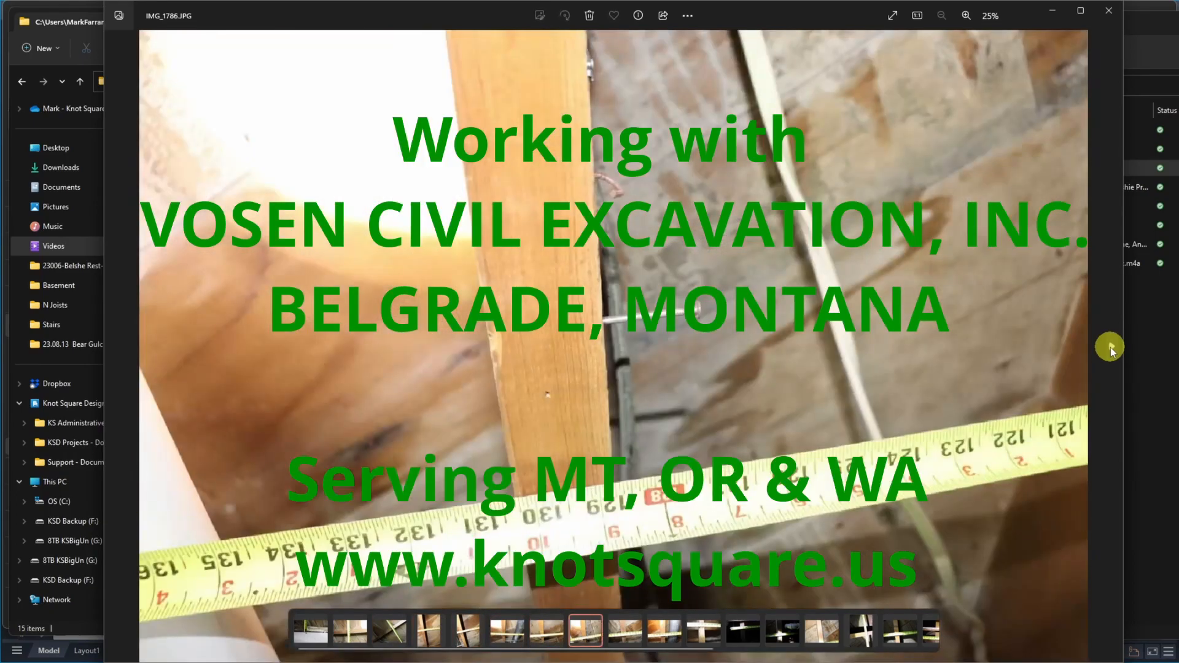
key("Right")
key("Right")
key("Right")
key("Right")
key("Right")
key("Right")
key("Right")
key("Right")
key("Right")
key("Right")
key("Right")
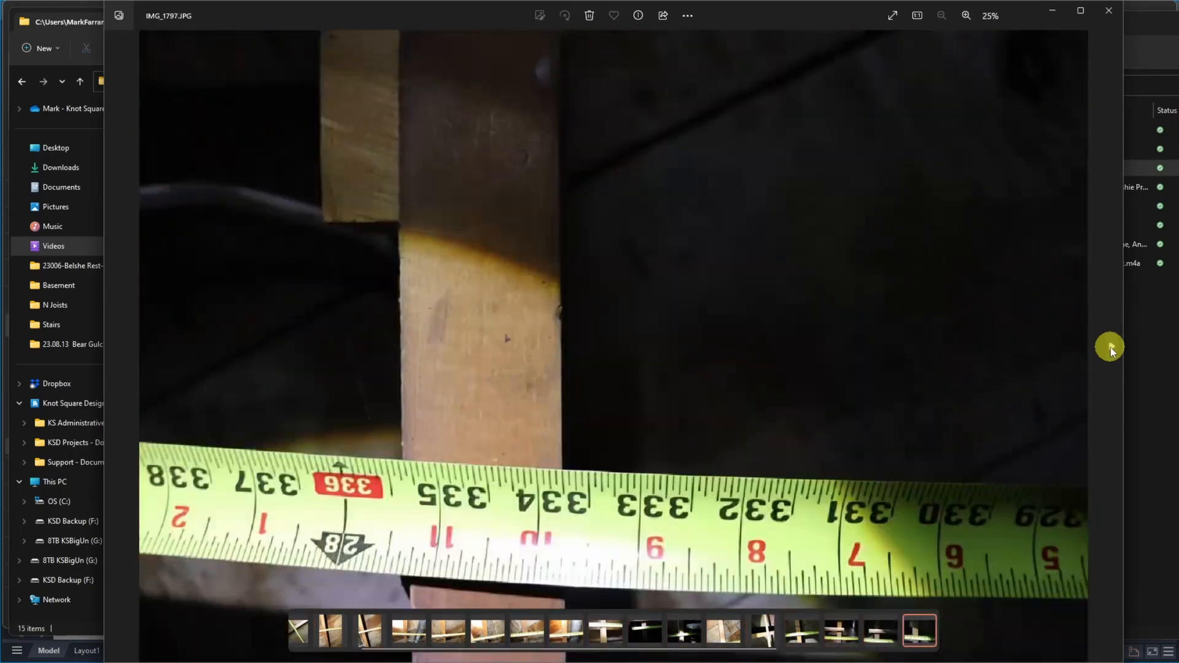
key("Right")
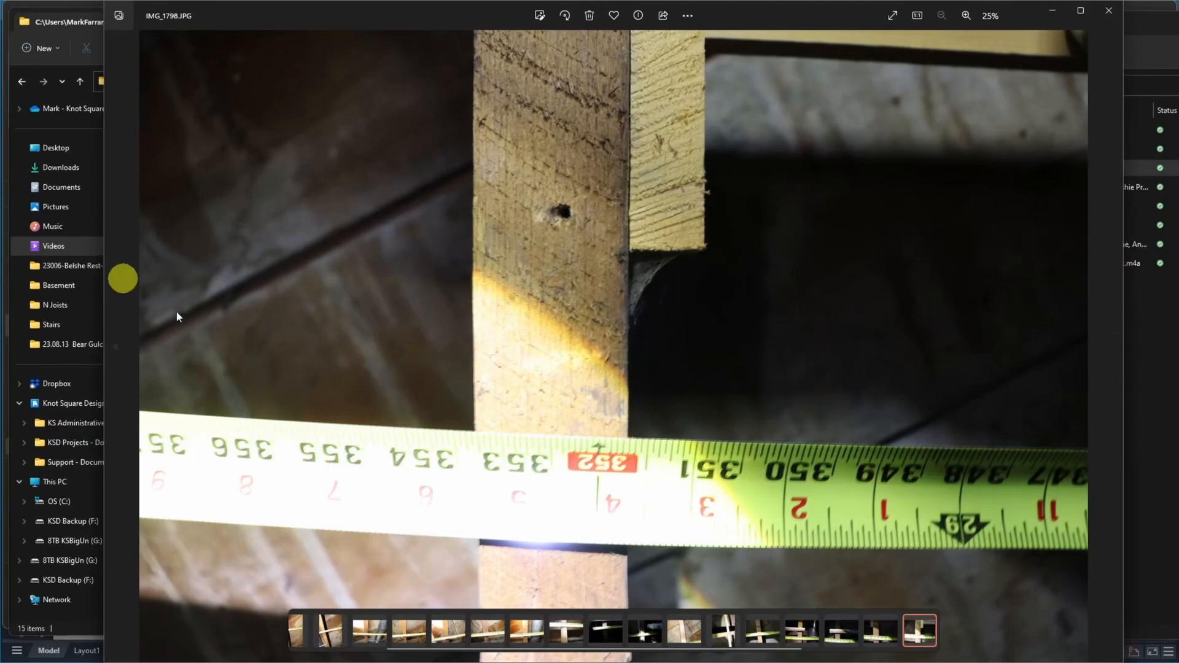
Move the photo viewer out of the way and bring up the Credentials & Contact Info page in OneNote
mouse_move(688, 662)
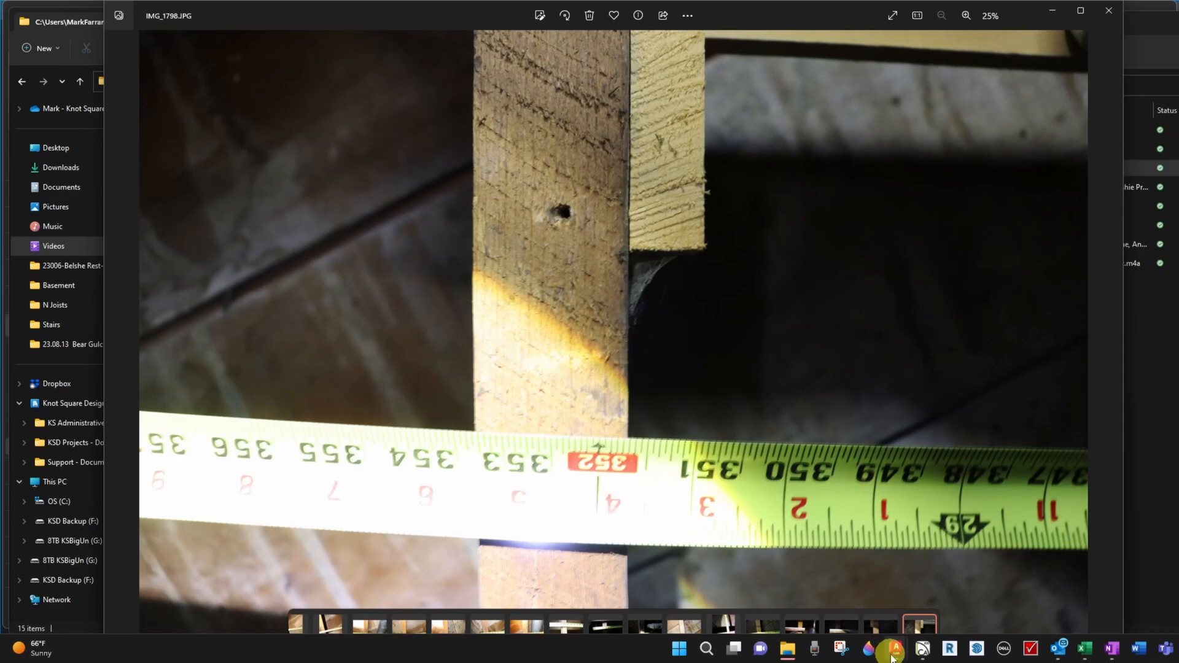
left_click_drag(721, 10, 1178, 13)
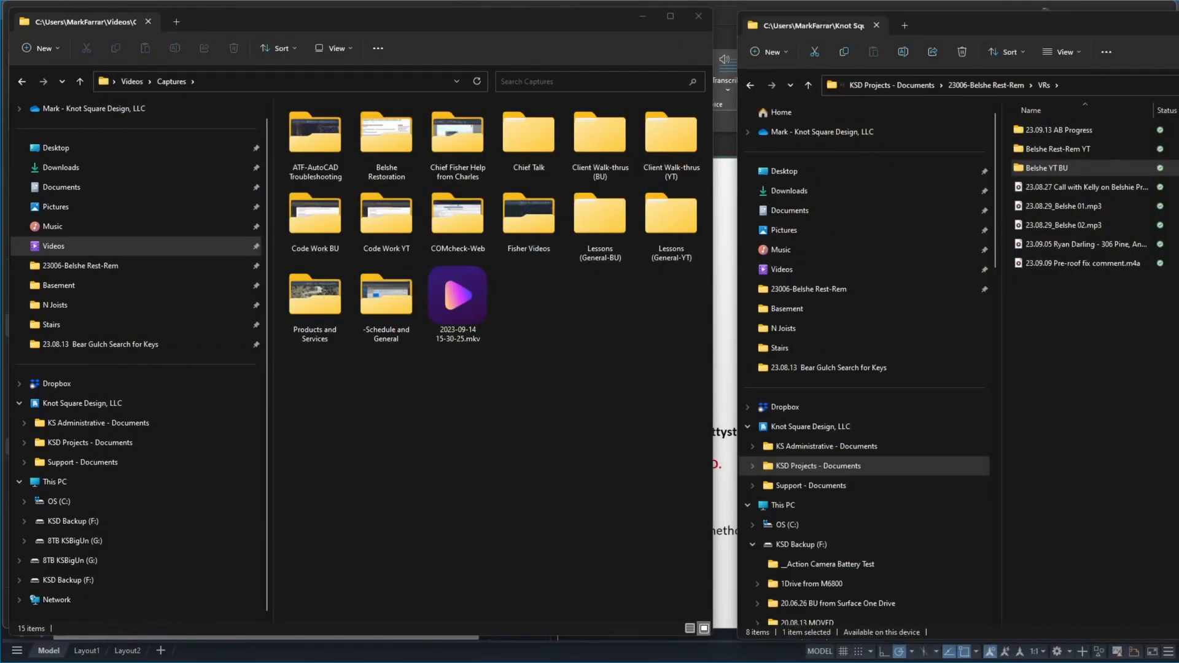
left_click(1112, 649)
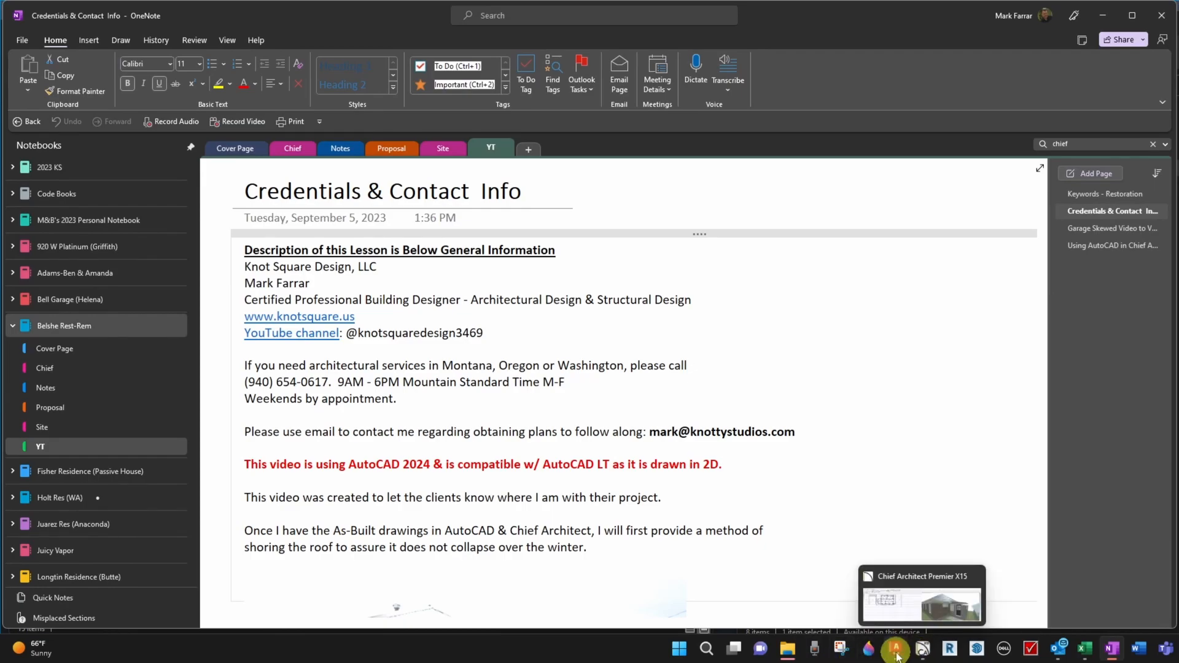
Switch to AutoCAD to view the as-built working drawing, followed by the AB Lvl 1 Flr Frmg drawing
mouse_move(896, 649)
left_click(992, 589)
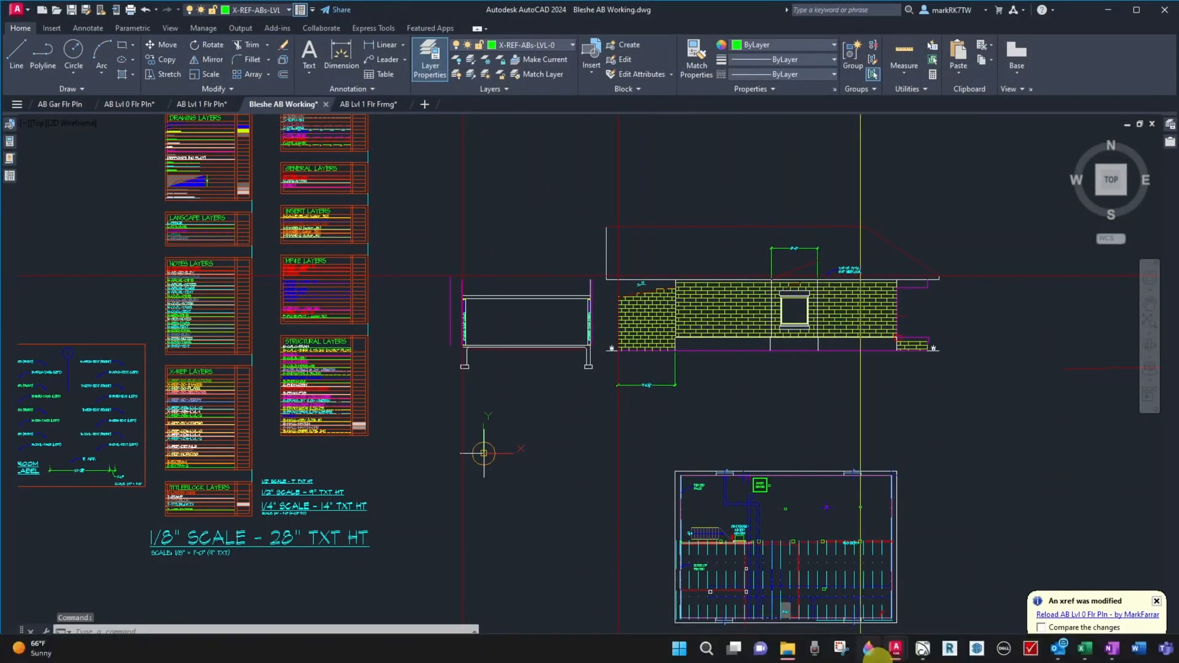
mouse_move(895, 654)
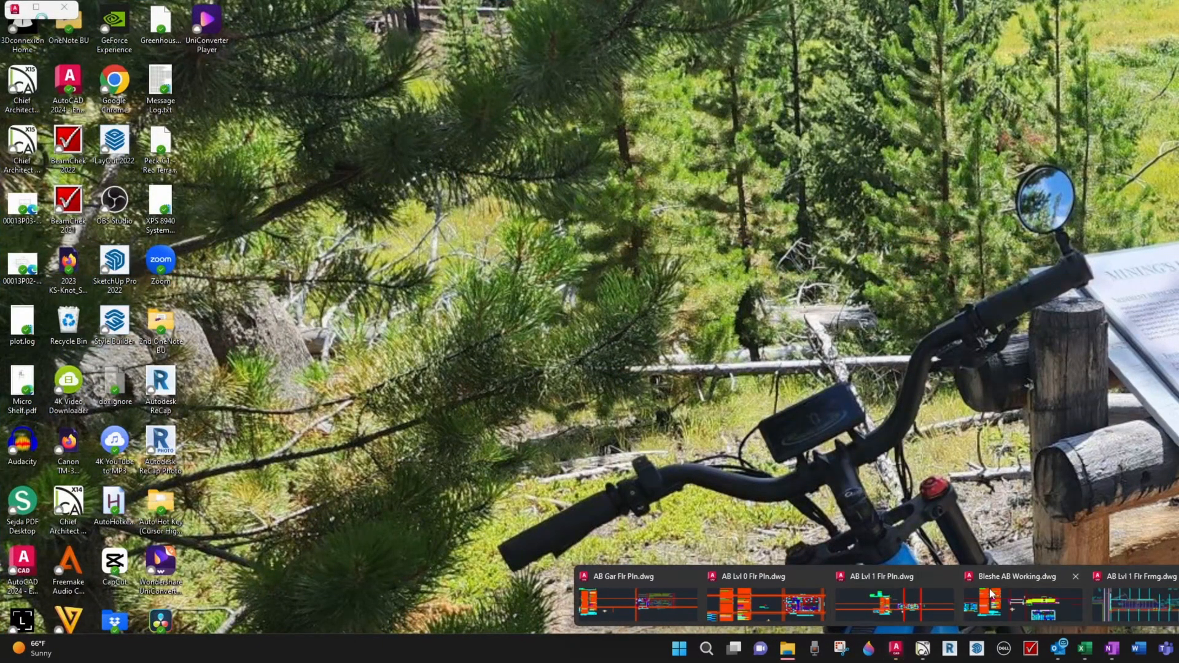
left_click(1139, 599)
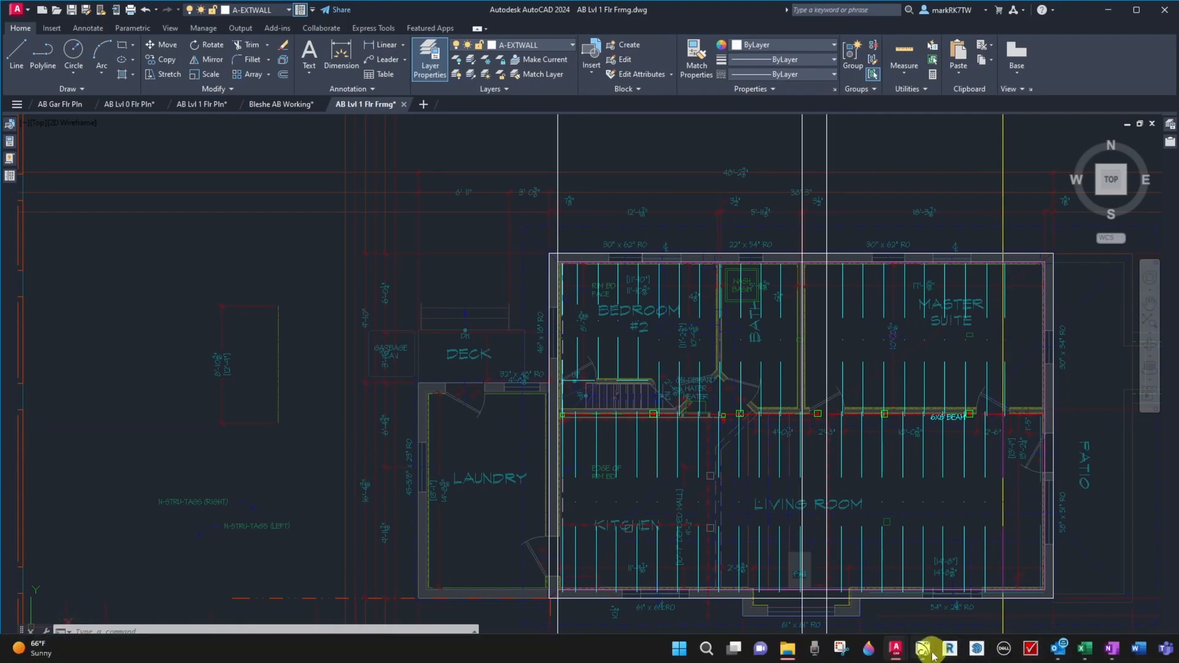
Switch to Chief Architect and walk the As-Built perspective camera through the rooms, exterior stone walls and basement floor framing
left_click(925, 650)
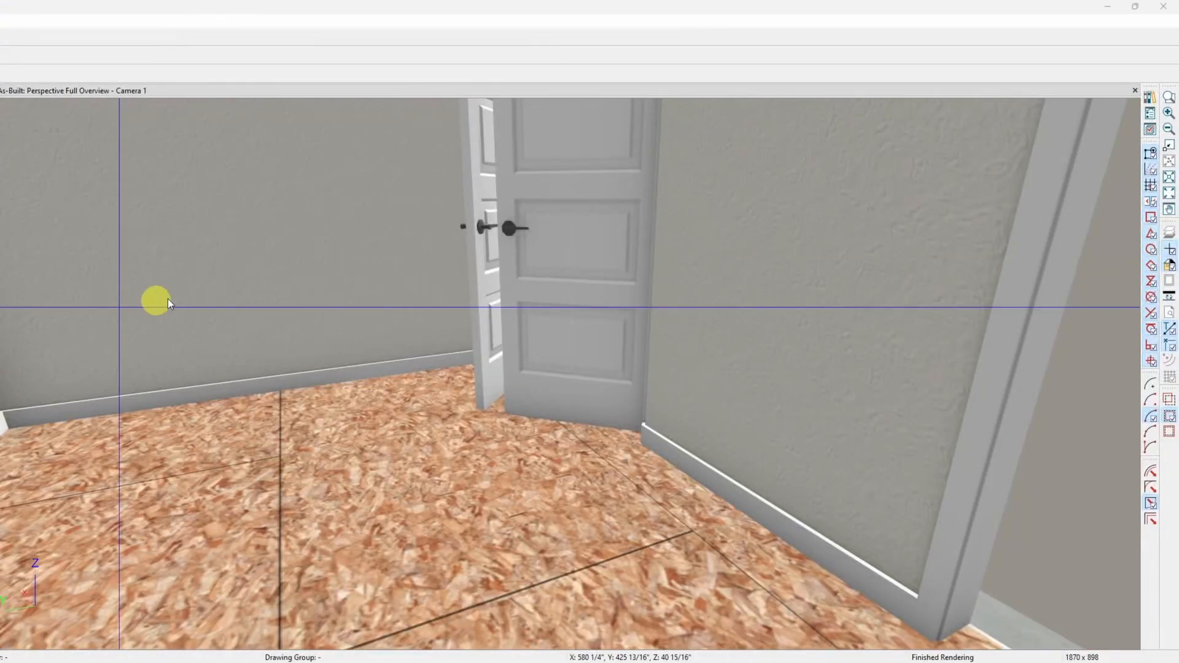
scroll(331, 288, "down", 1)
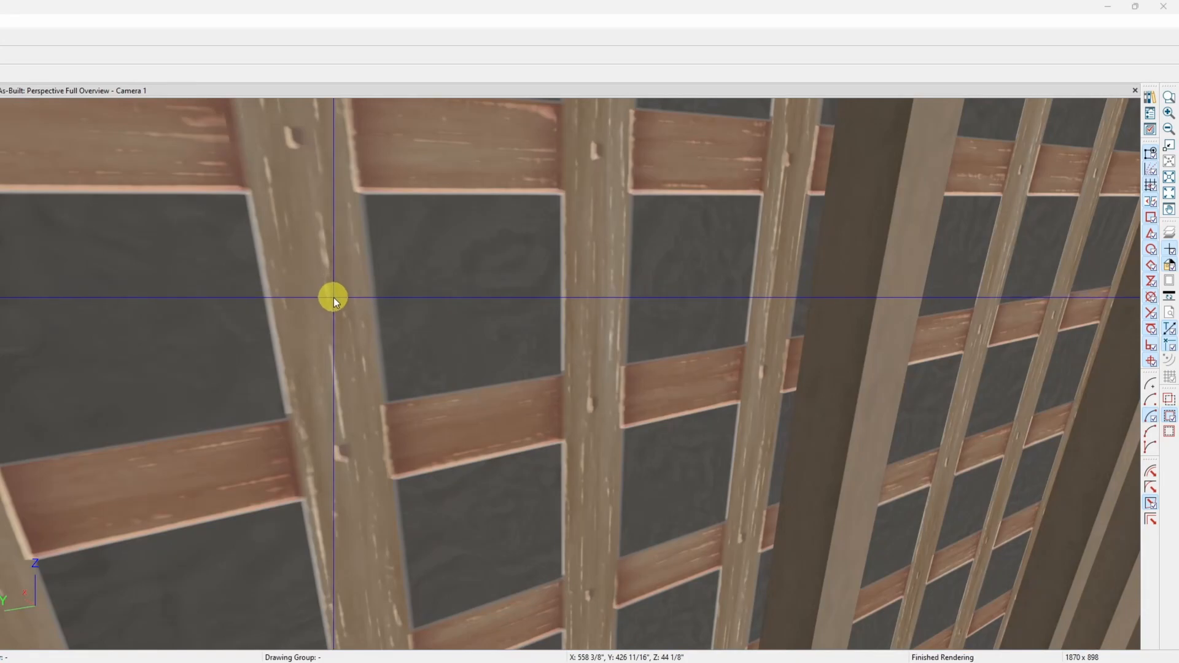
scroll(335, 293, "down", 2)
scroll(336, 296, "down", 2)
scroll(335, 296, "up", 5)
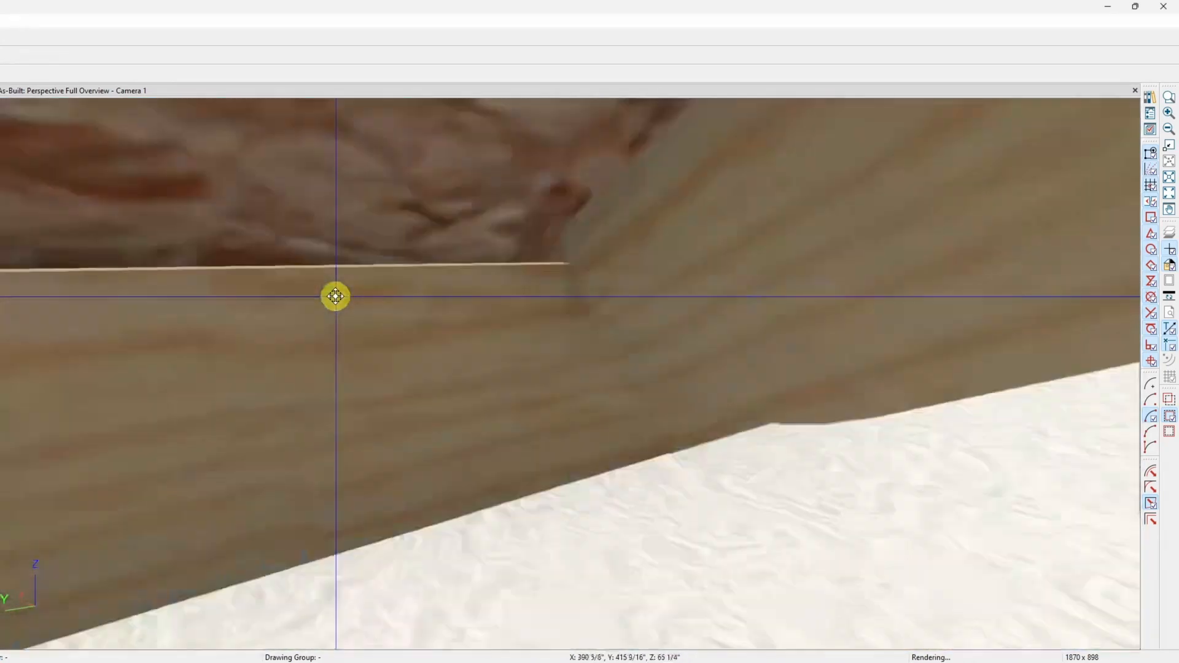
scroll(335, 296, "up", 5)
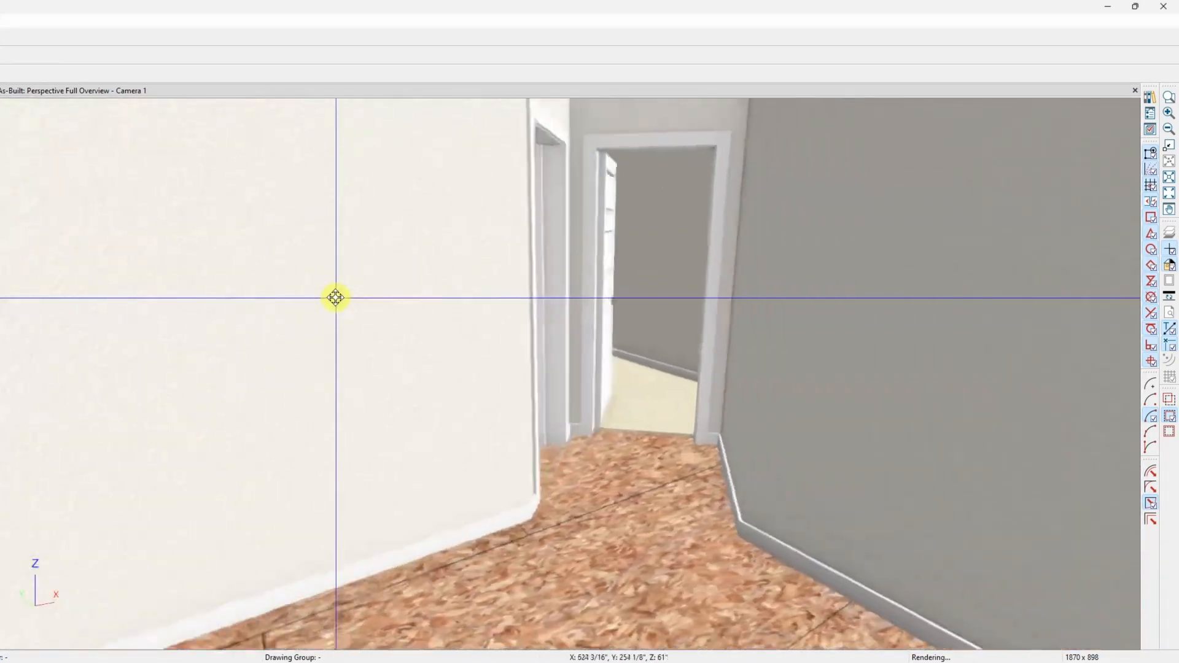
scroll(335, 297, "up", 5)
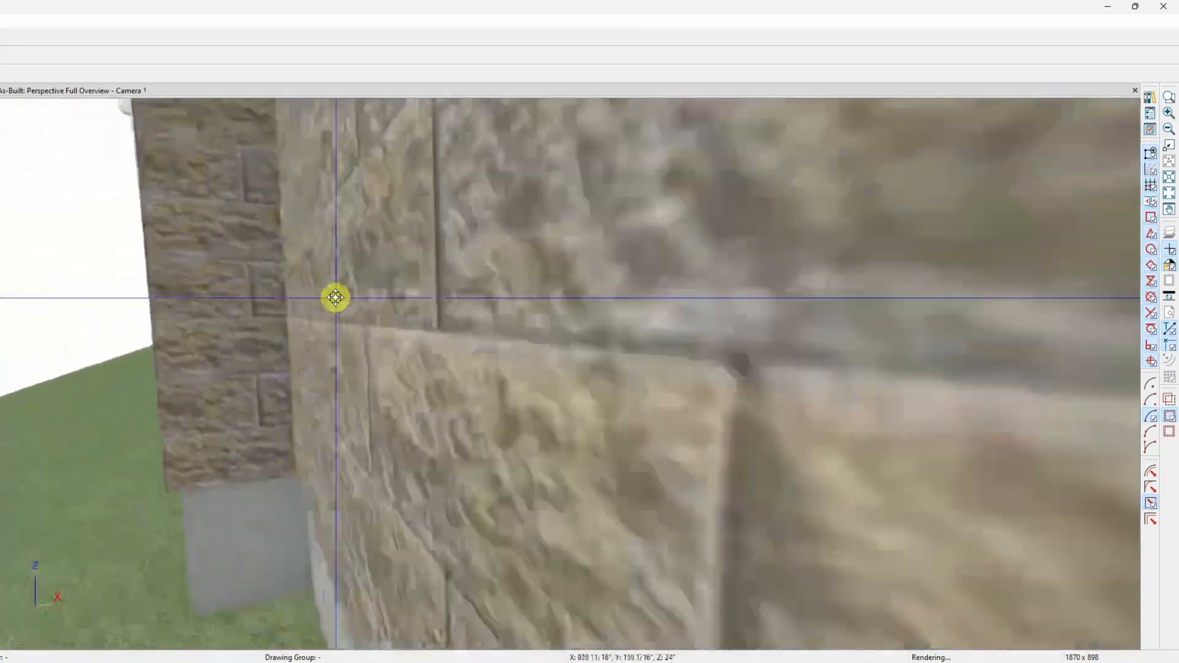
scroll(336, 298, "up", 5)
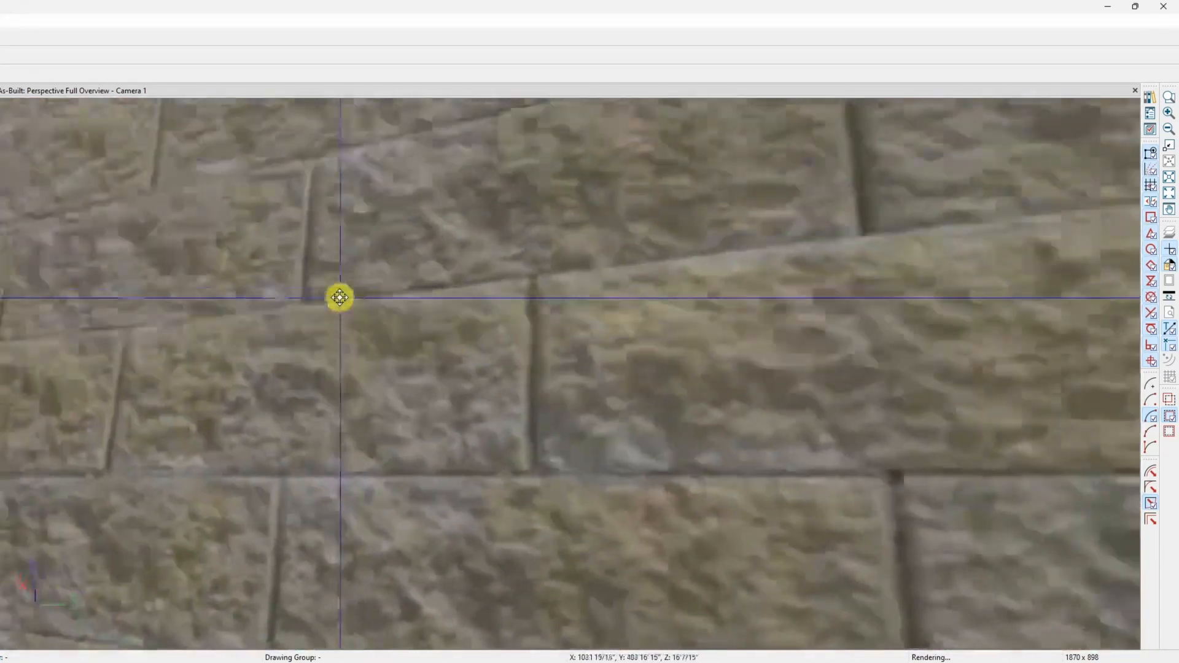
scroll(339, 296, "up", 5)
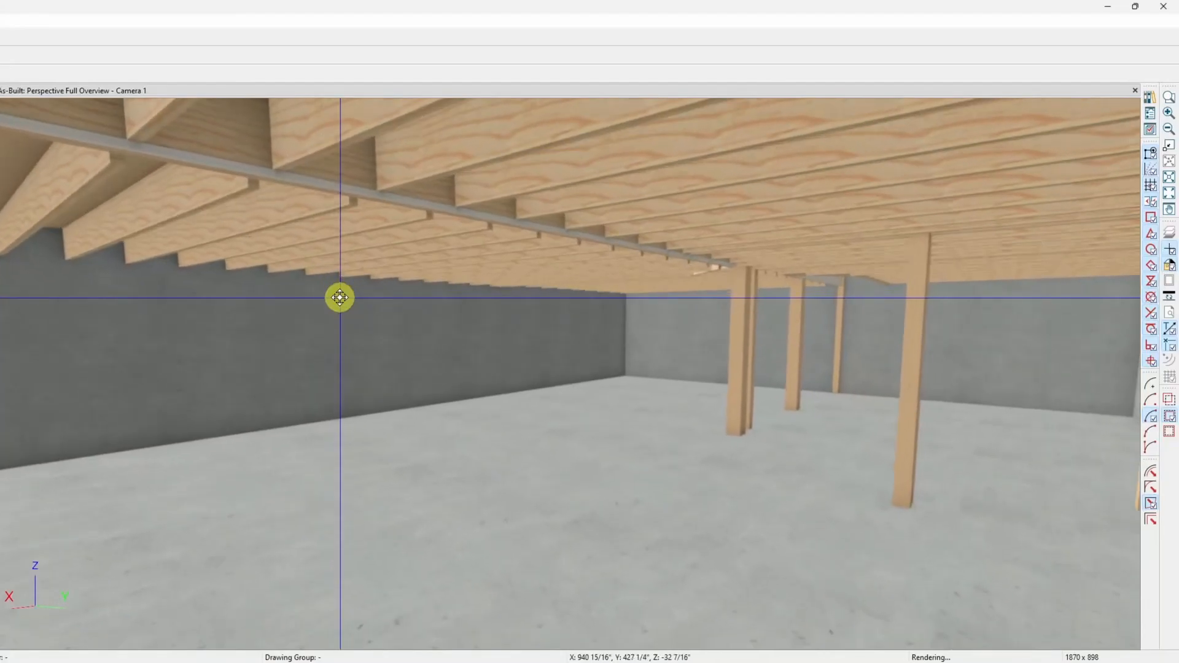
scroll(339, 296, "up", 5)
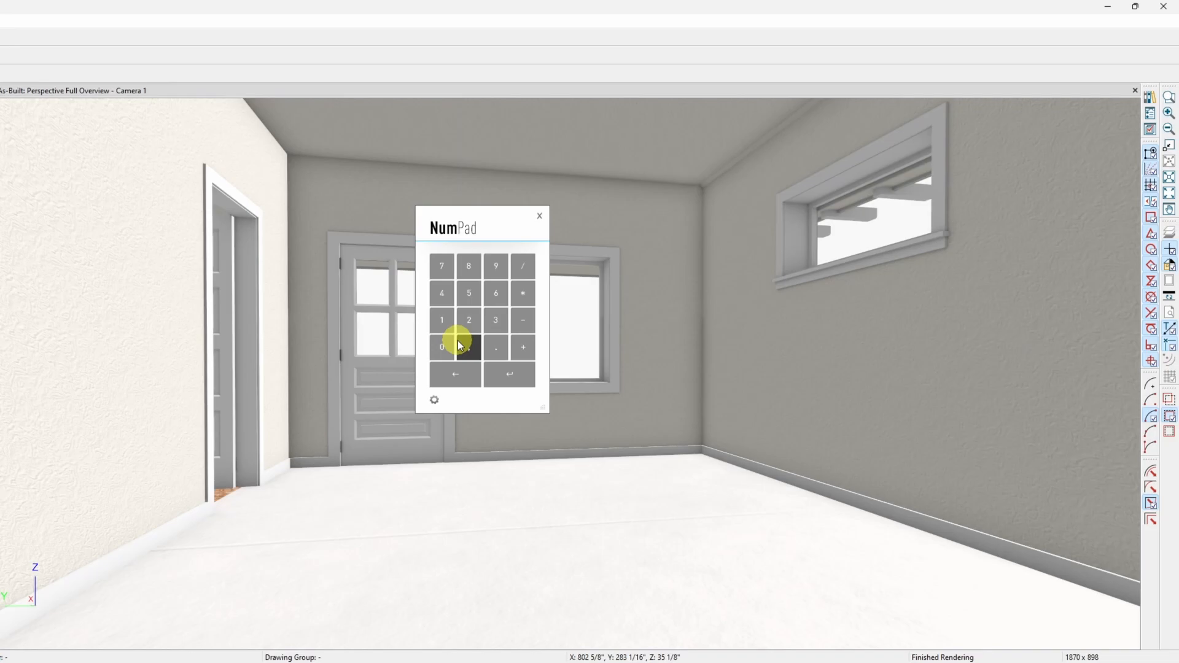
Close the NumPad window and switch back to the AB Lvl 1 Flr Frmg drawing in AutoCAD
left_click(541, 215)
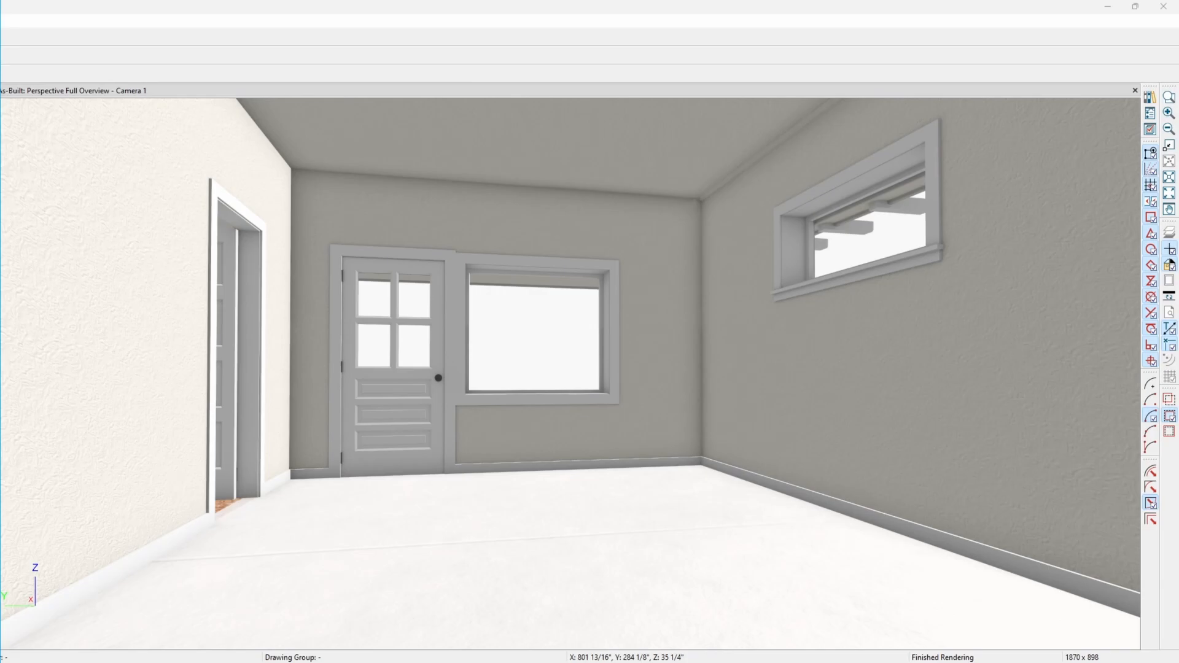
key("alt+Tab")
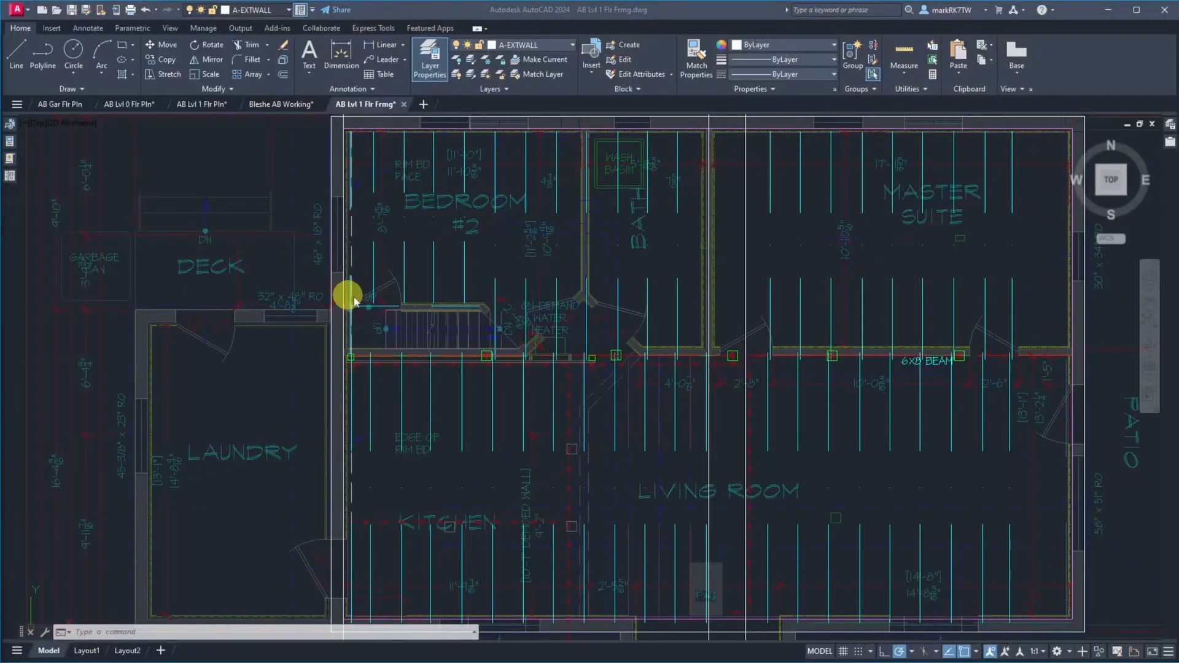
scroll(328, 119, "up", 8)
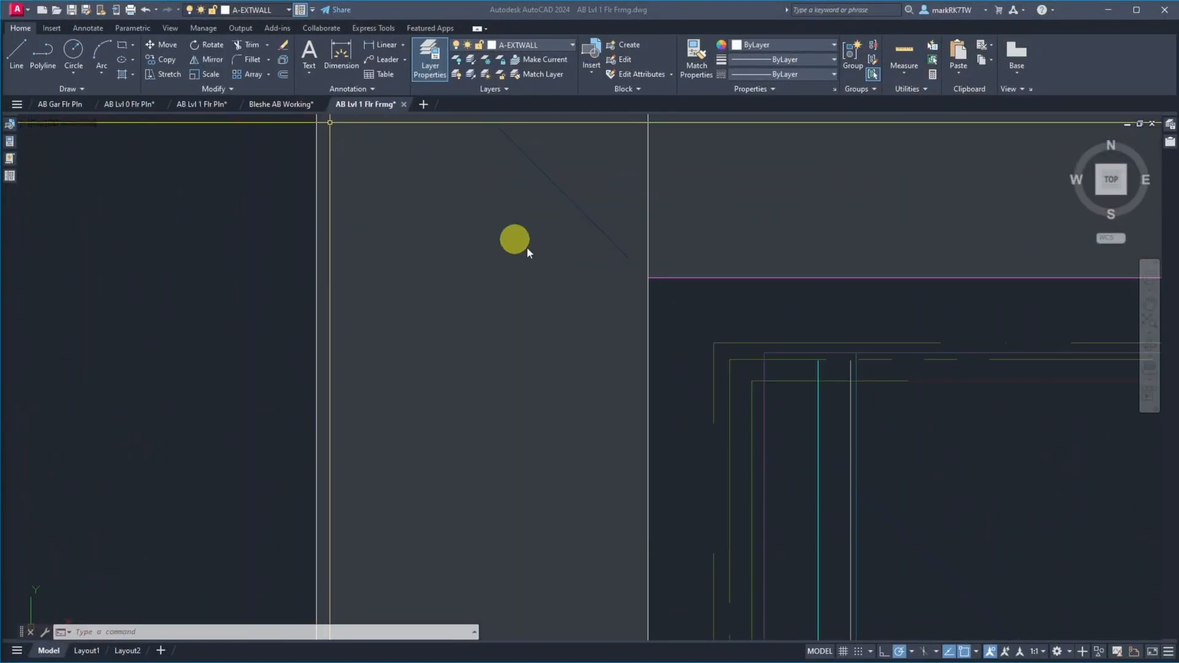
left_click(648, 259)
scroll(466, 340, "down", 8)
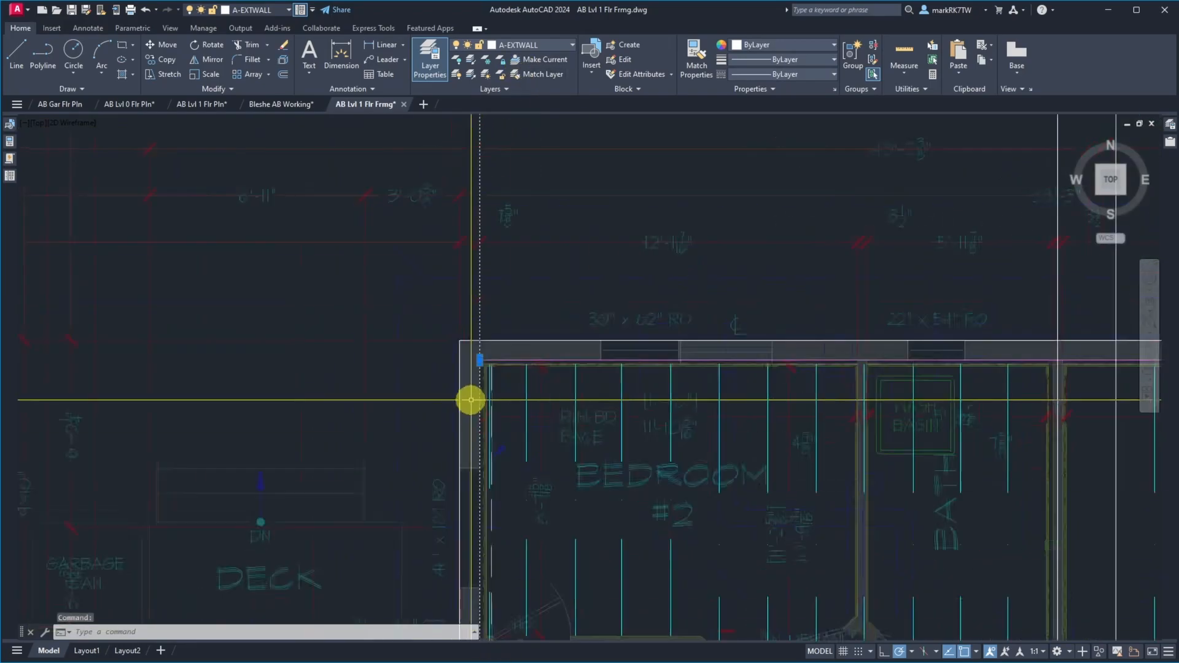
scroll(469, 399, "down", 8)
scroll(481, 360, "up", 6)
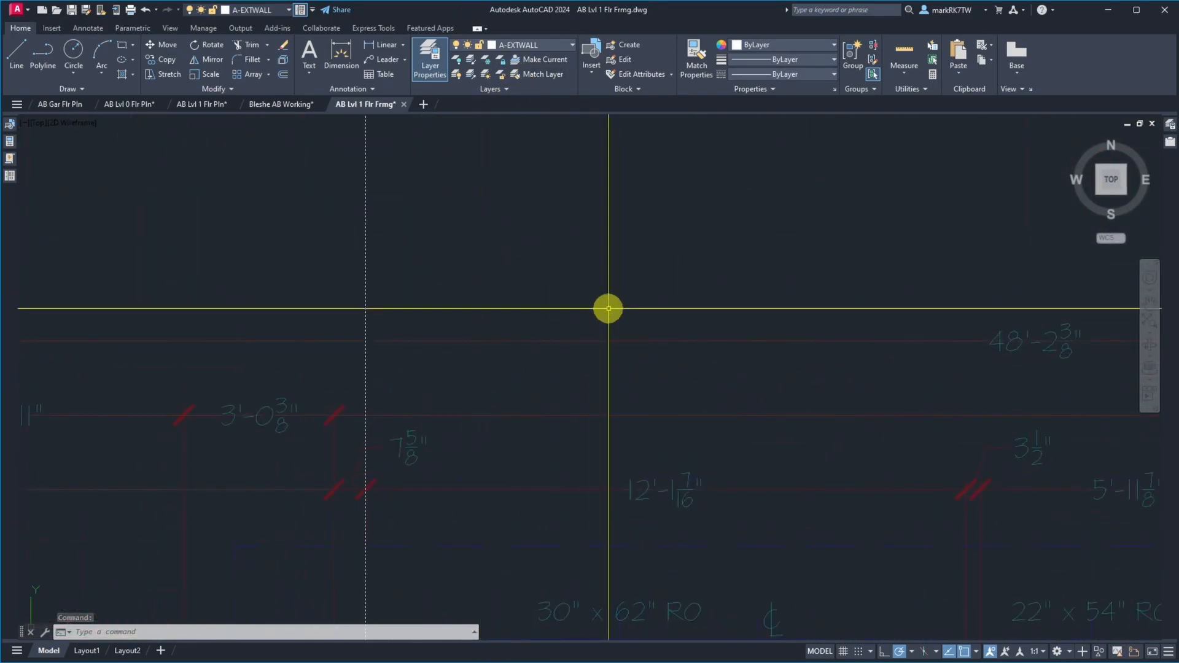
scroll(611, 310, "down", 8)
scroll(566, 281, "up", 8)
type("e")
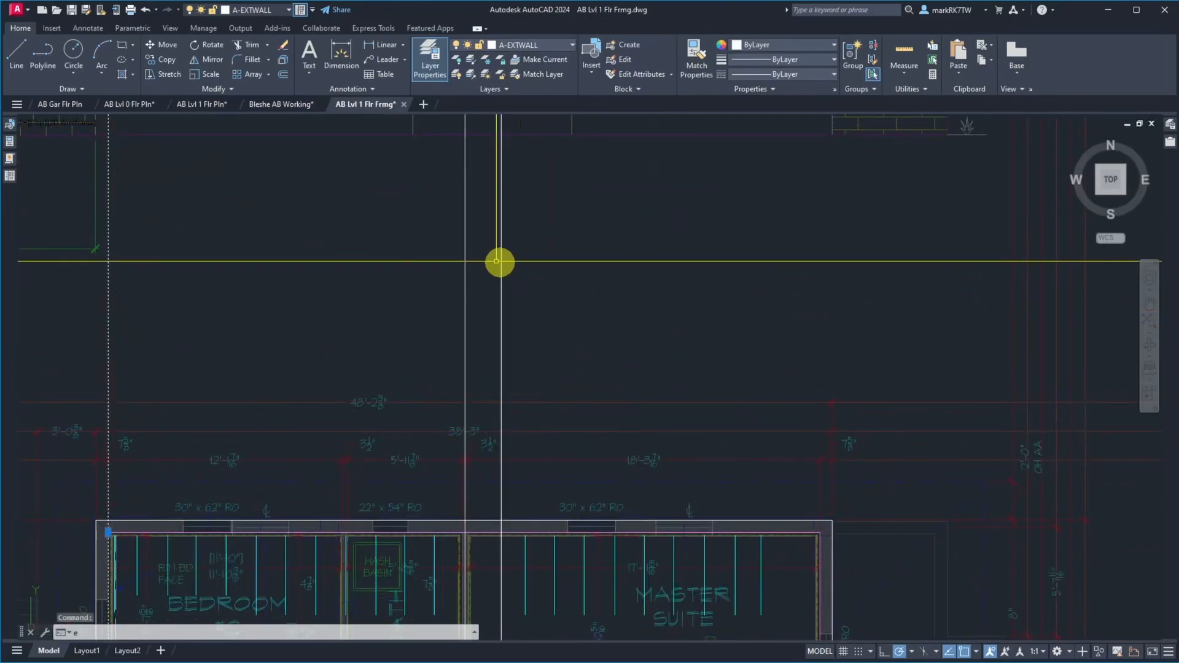
Erase the two vertical construction lines near the wall between the bath and the master suite
left_click(529, 263)
left_click(413, 232)
key("Delete")
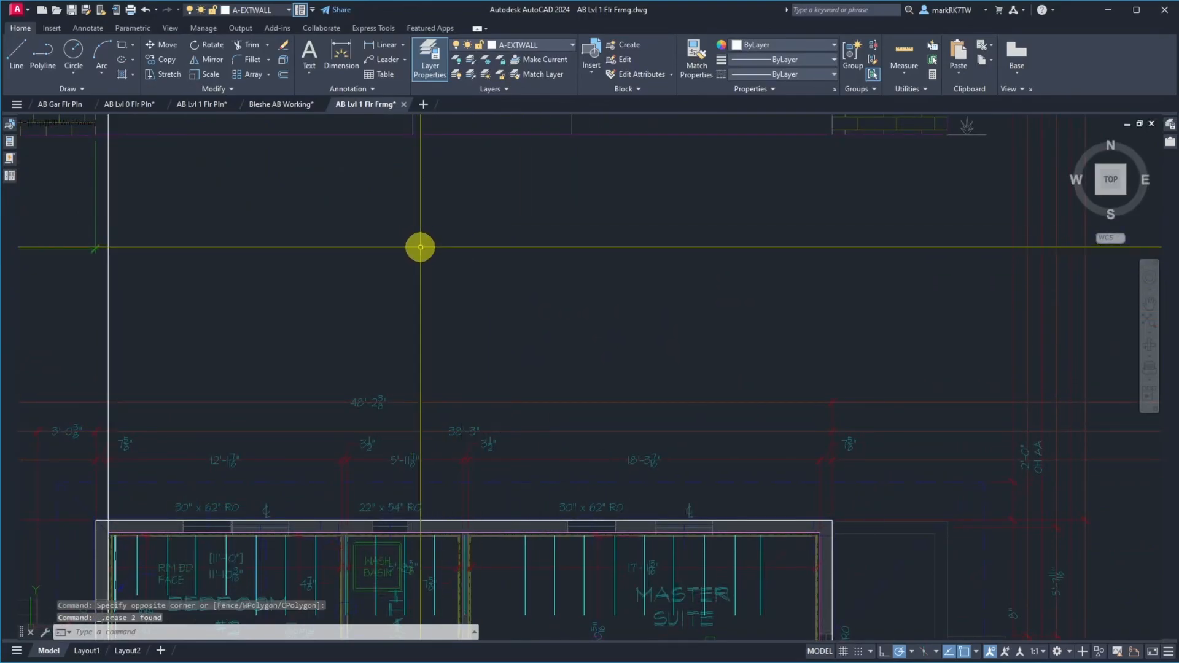
Measure the horizontal distance from the upper end of Bedroom #2's rim board line to the inside face of the west exterior wall
scroll(595, 347, "down", 5)
scroll(595, 348, "up", 10)
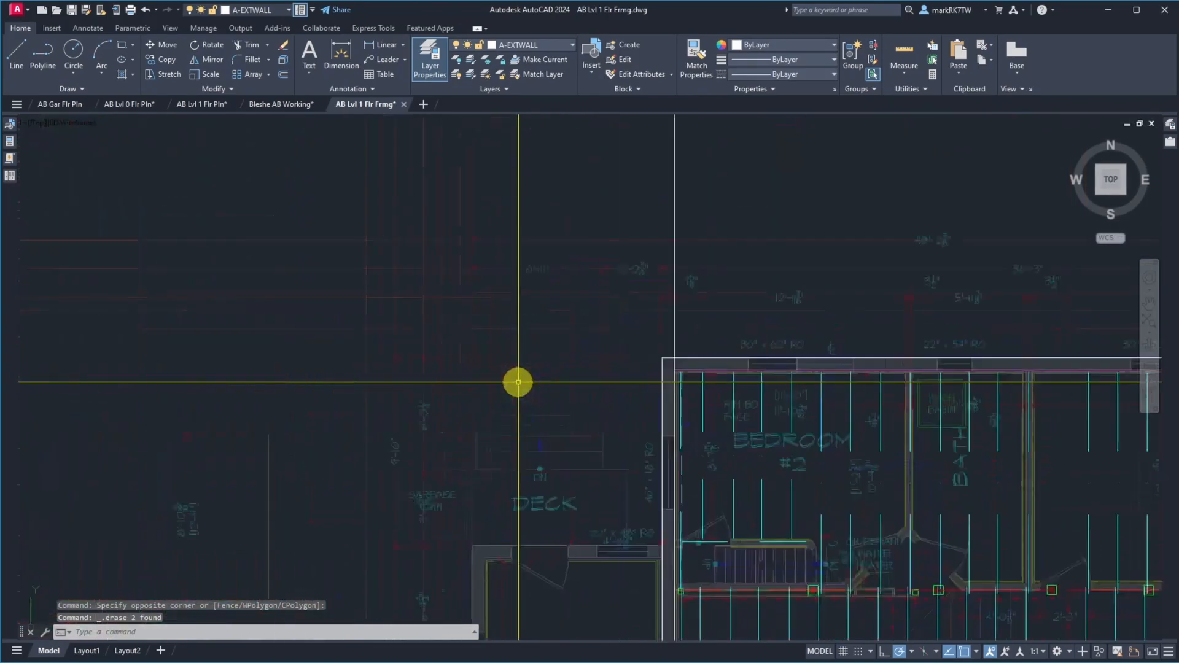
scroll(565, 608, "up", 12)
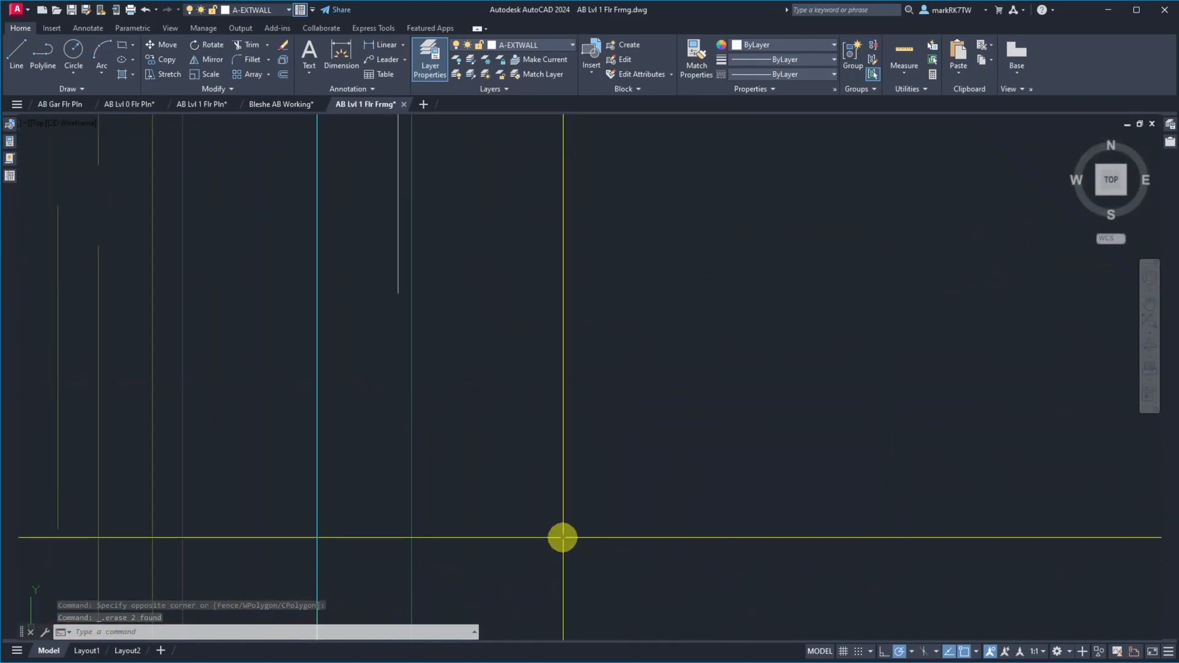
scroll(317, 309, "down", 10)
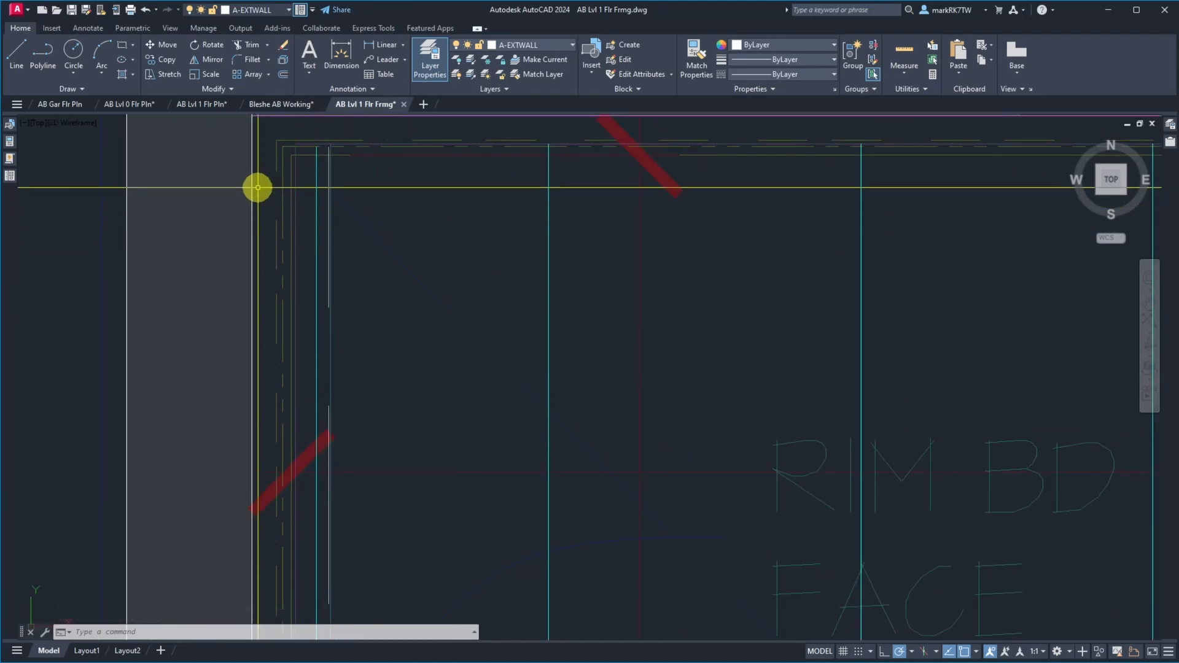
scroll(313, 150, "up", 5)
scroll(363, 226, "down", 5)
scroll(268, 162, "up", 8)
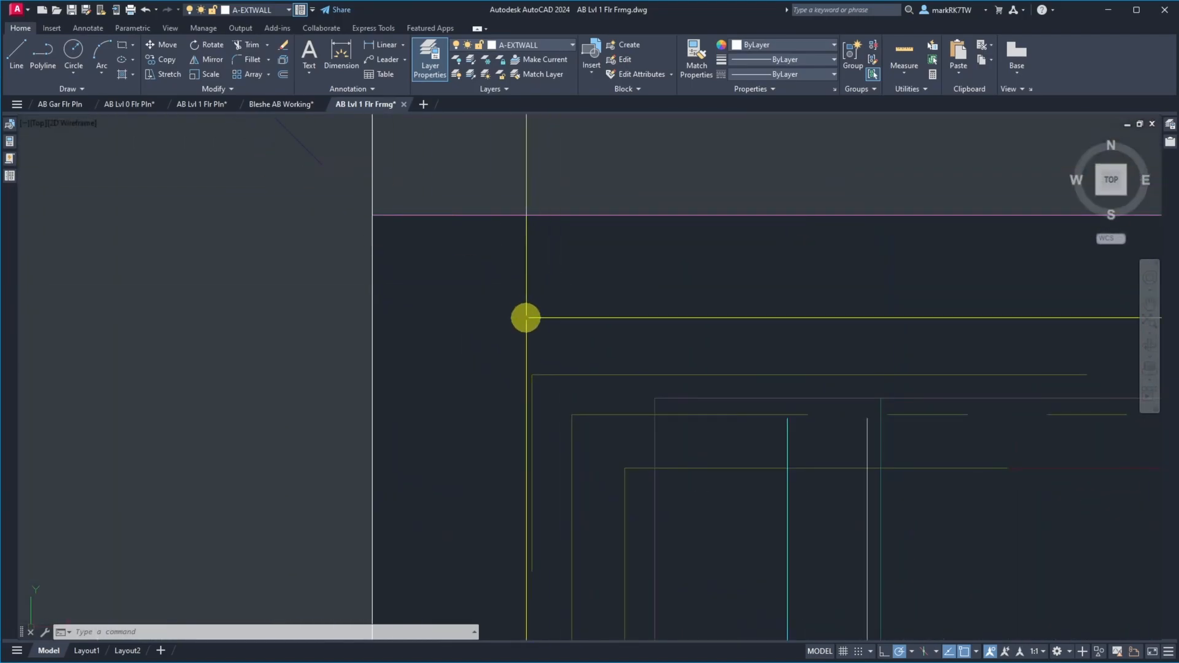
type("d")
key("Return")
left_click(865, 419)
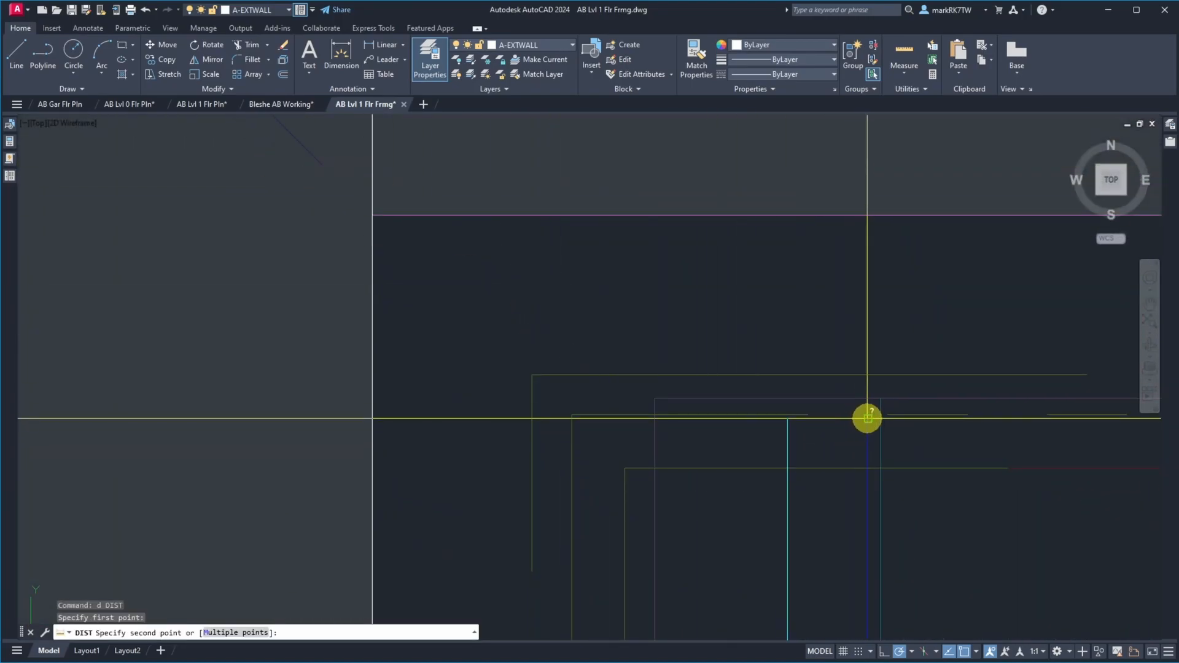
left_click(373, 418)
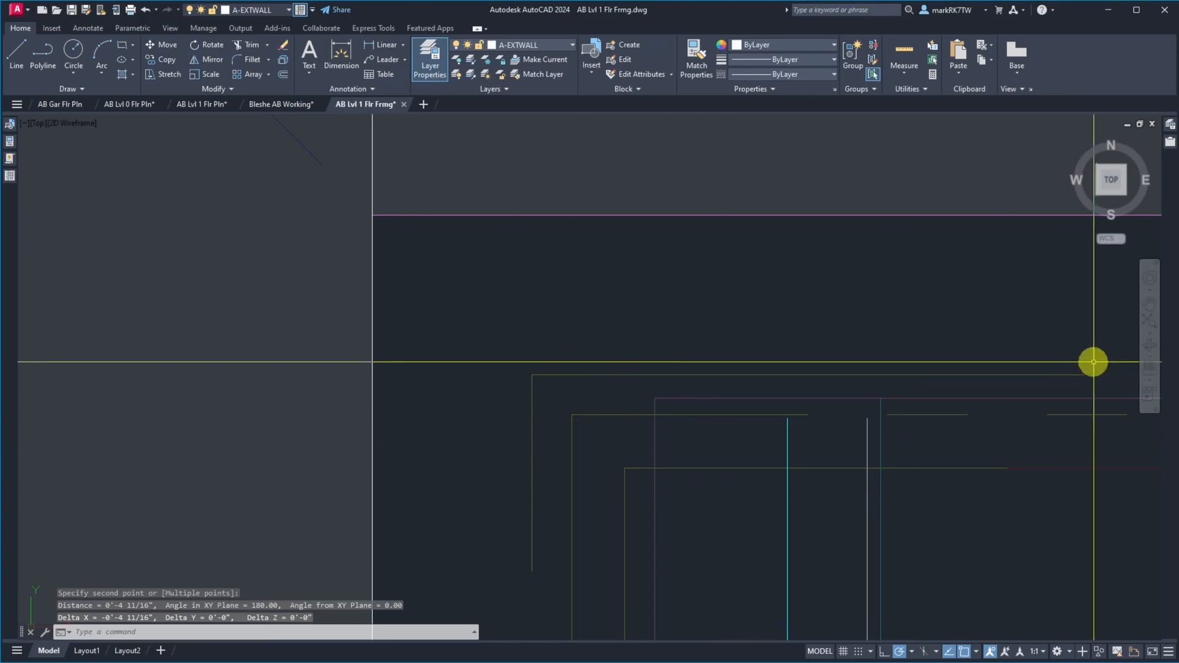
Move the floor joist and west rim board lines west together, from the rim board face line's upper end to the west exterior wall's inside face
scroll(311, 331, "down", 10)
scroll(311, 331, "down", 7)
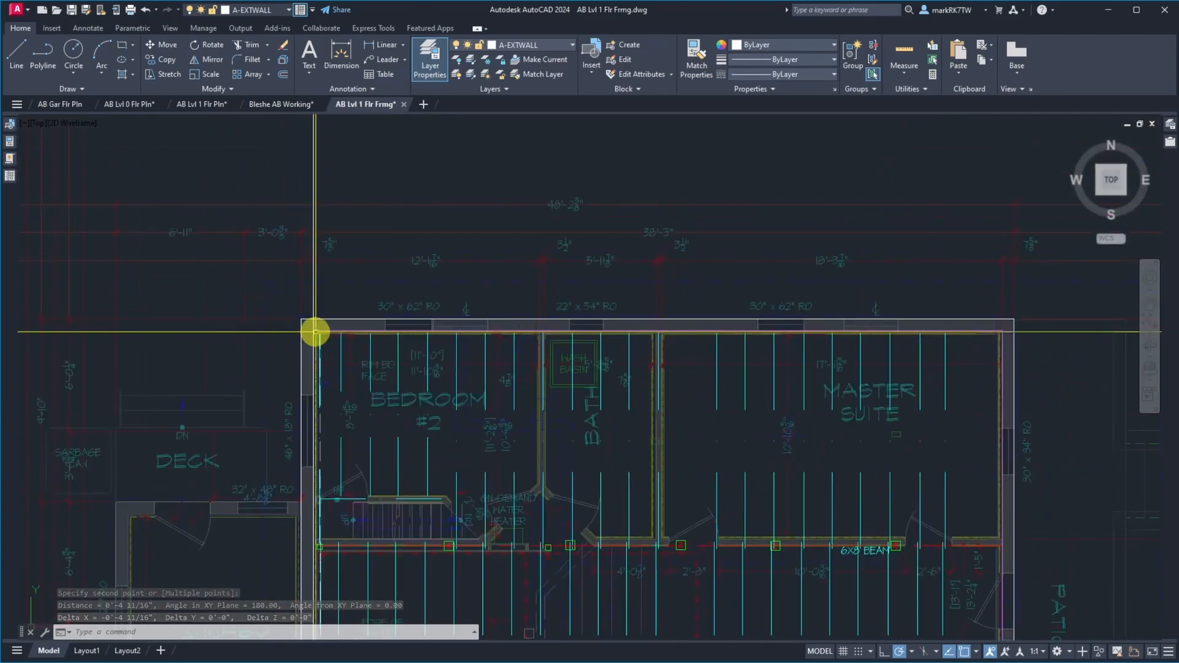
scroll(458, 461, "up", 3)
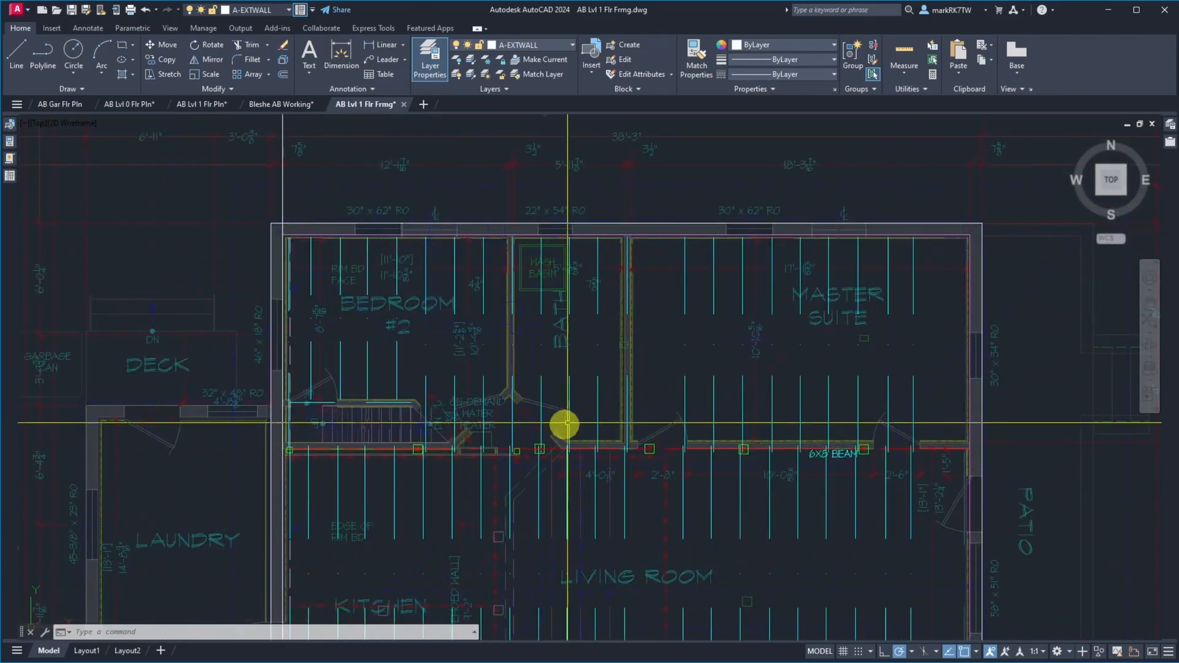
left_click(917, 394)
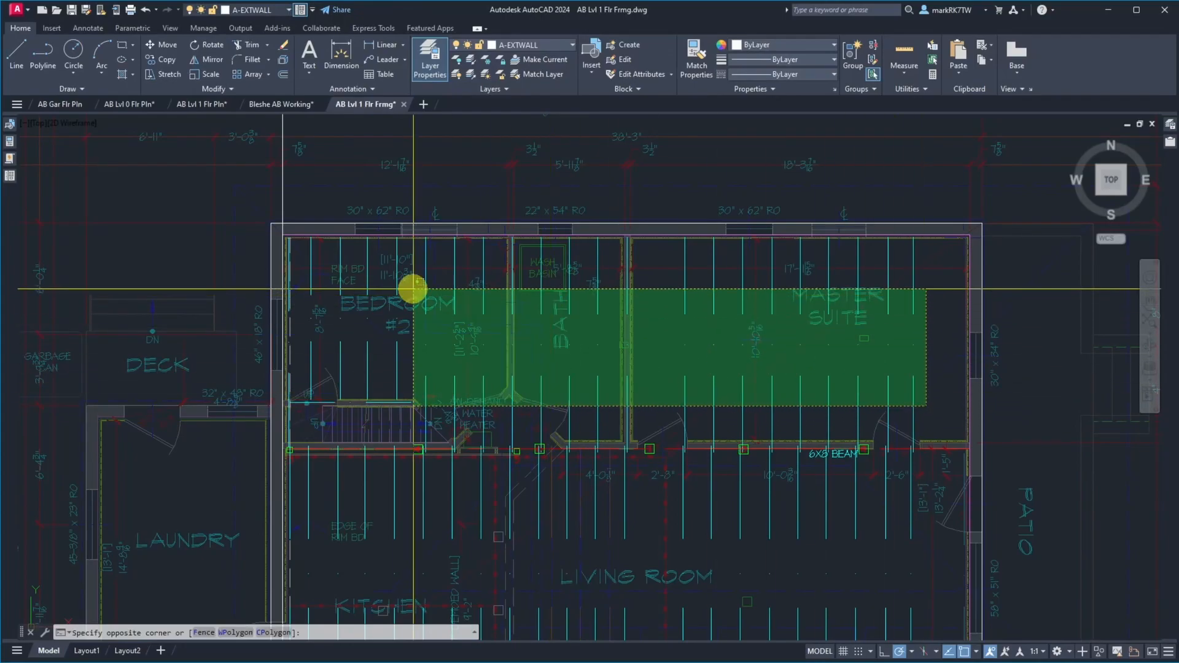
left_click(412, 315)
left_click(413, 350)
left_click(306, 262)
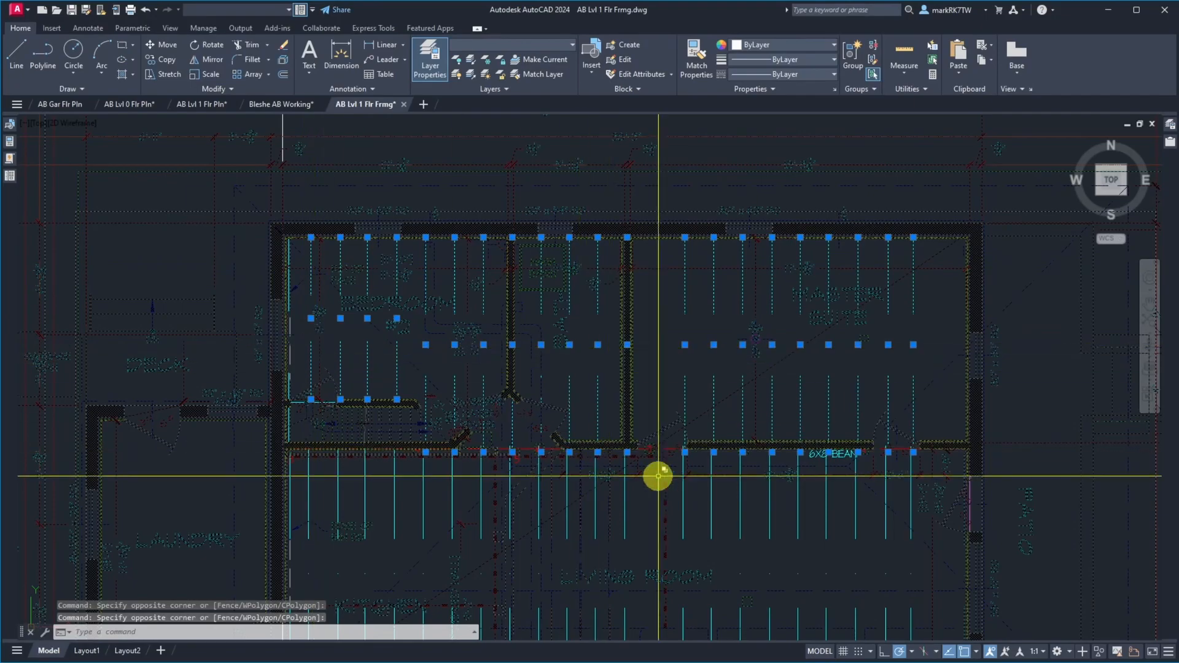
left_click(935, 562)
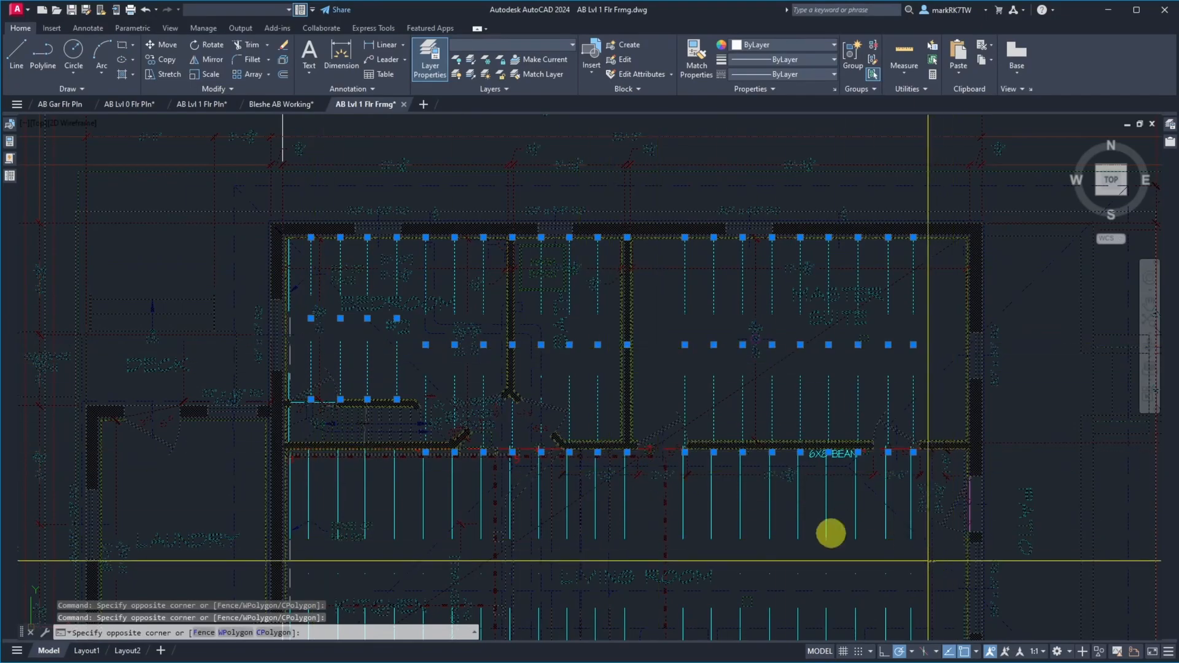
left_click(307, 477)
scroll(279, 490, "up", 4)
scroll(280, 492, "up", 7)
left_click(452, 505)
left_click(400, 479)
scroll(417, 533, "down", 9)
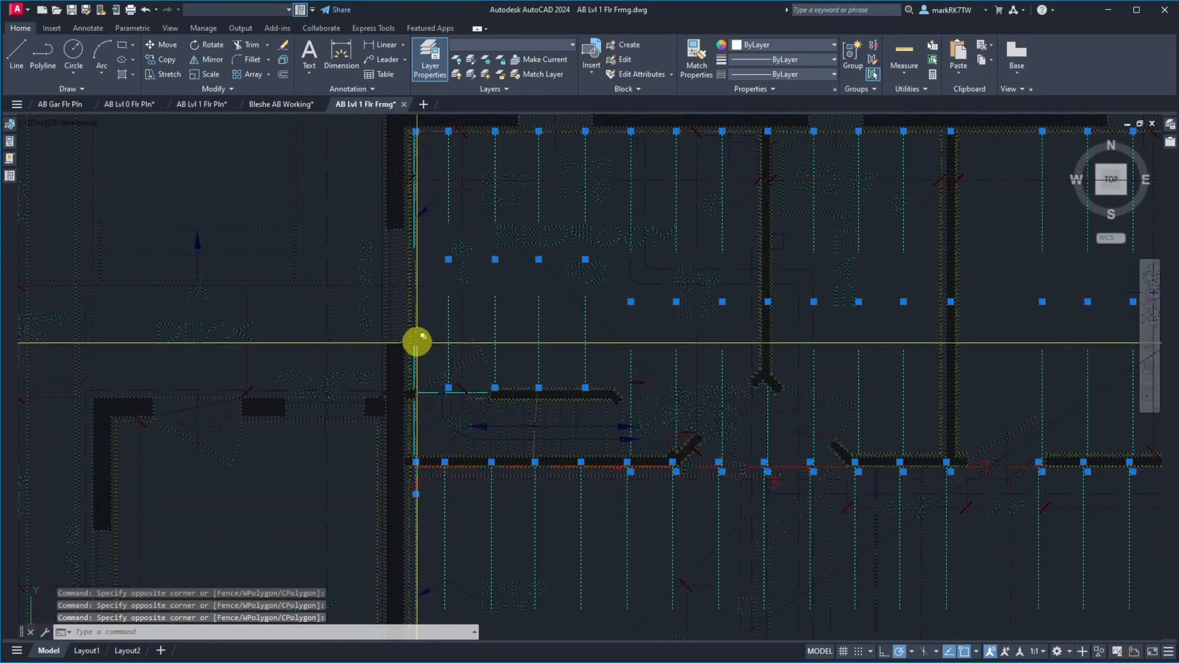
scroll(420, 338, "up", 6)
left_click(421, 444)
left_click(387, 398)
scroll(462, 480, "down", 5)
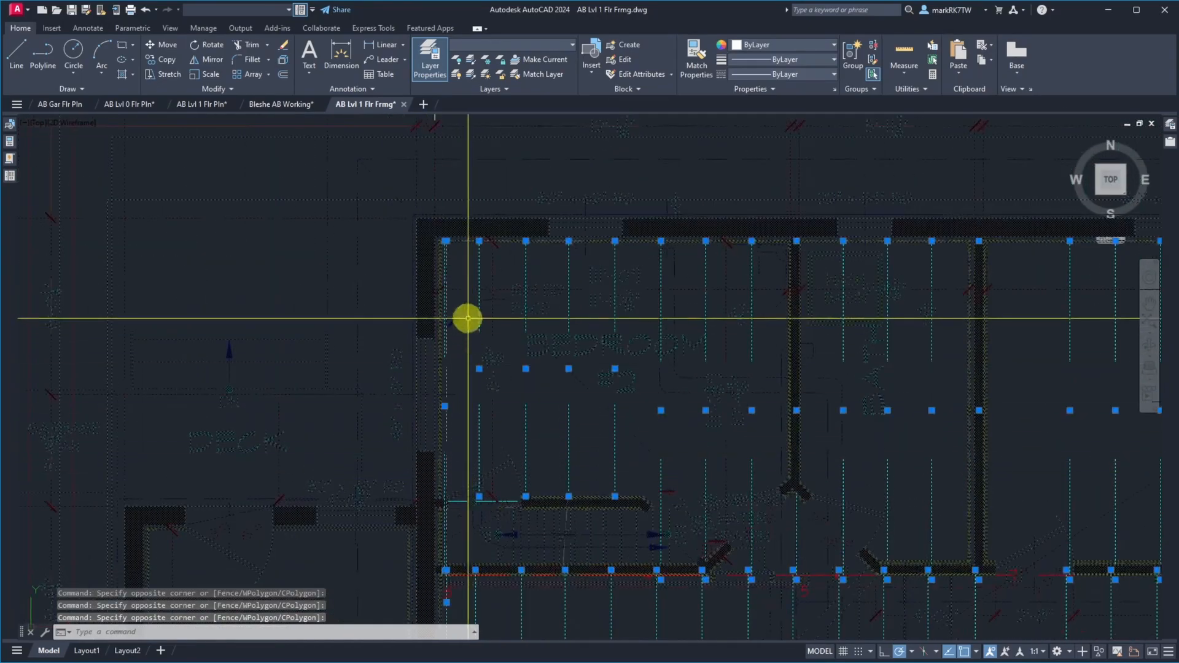
scroll(445, 234, "up", 7)
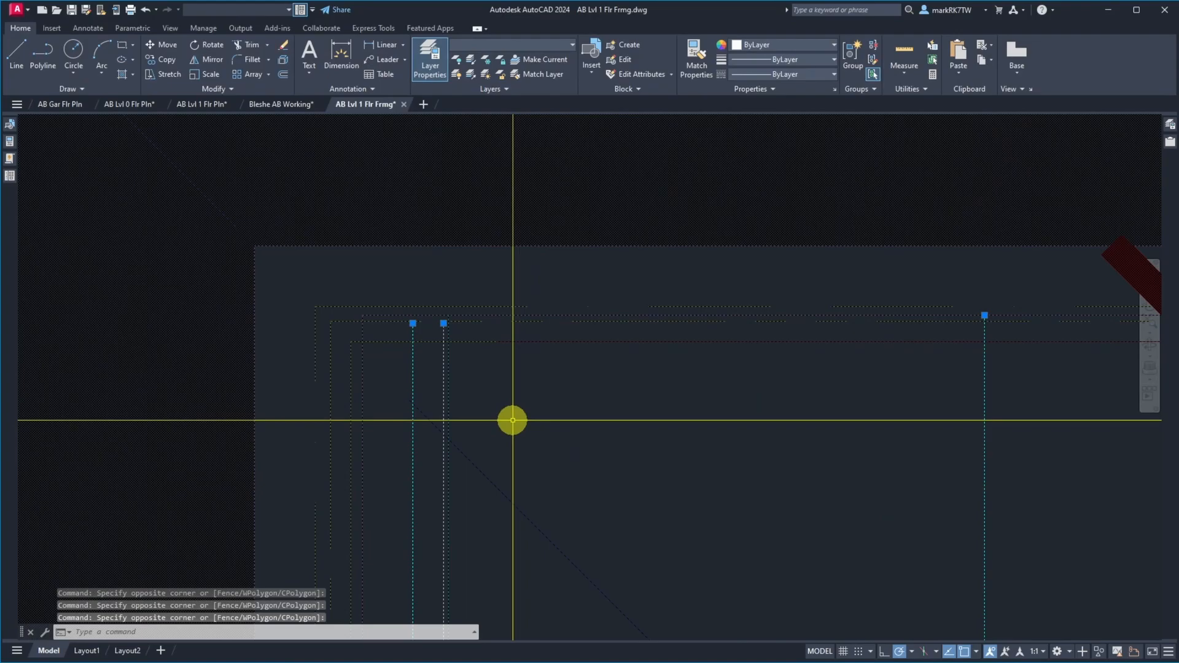
type("m")
key("Return")
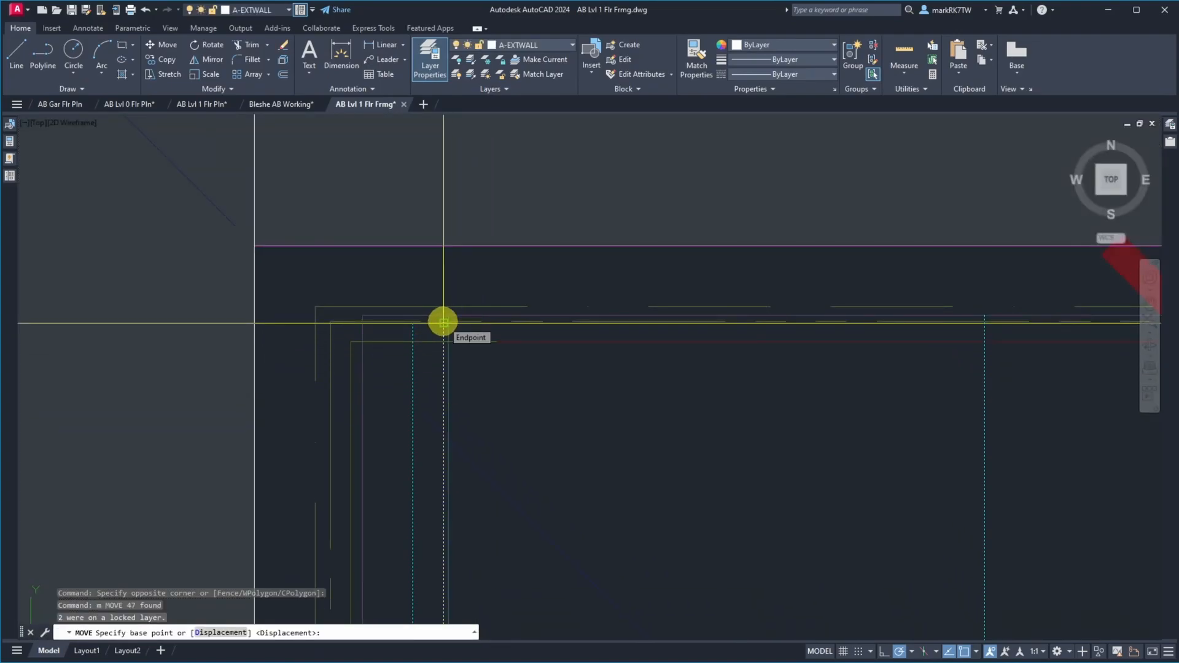
left_click(443, 322)
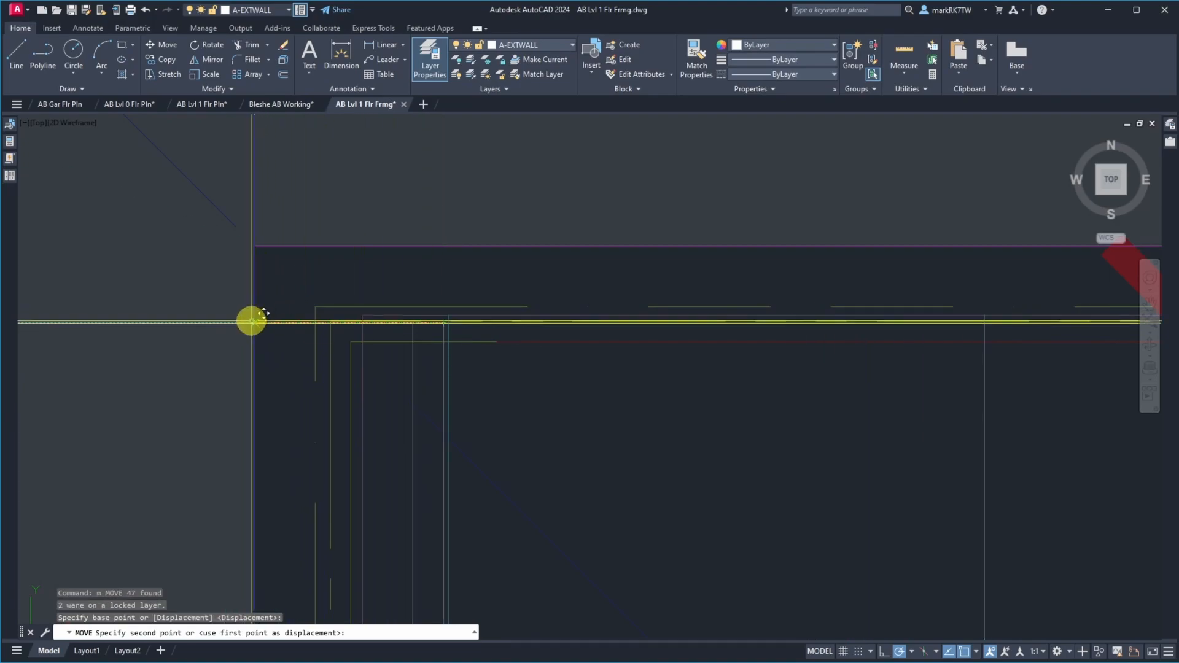
left_click(252, 320)
Move the same set of joist and rim board lines 2 inches east, away from the west wall's inside face
type("m")
key("Return")
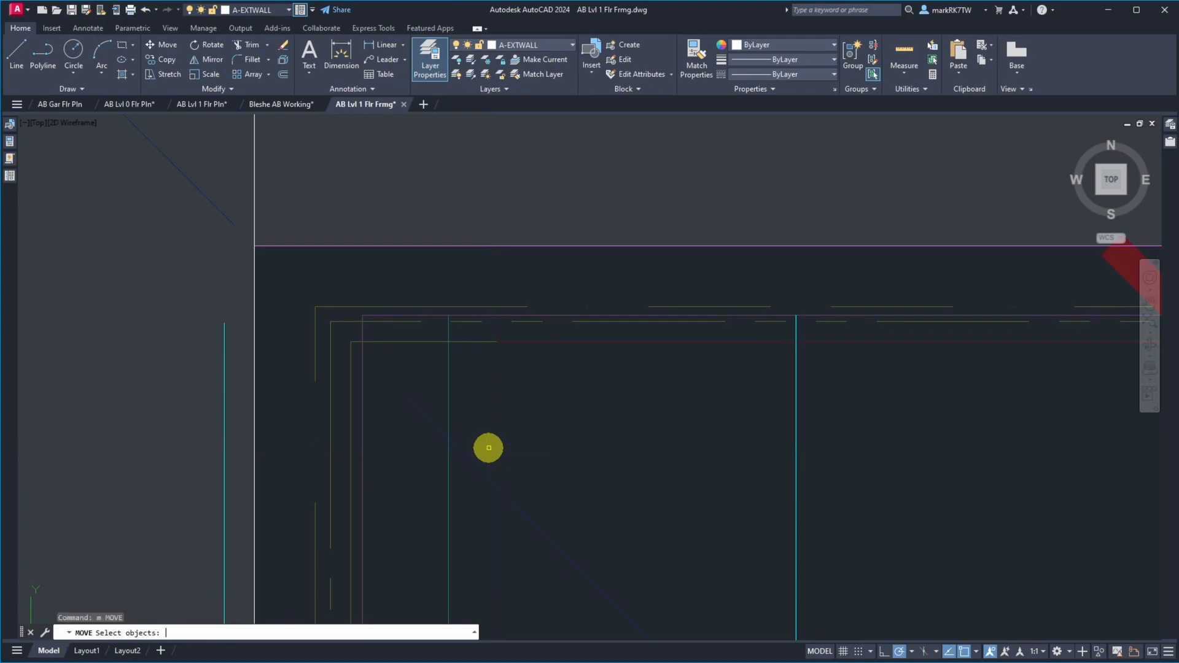
type("p")
key("Return")
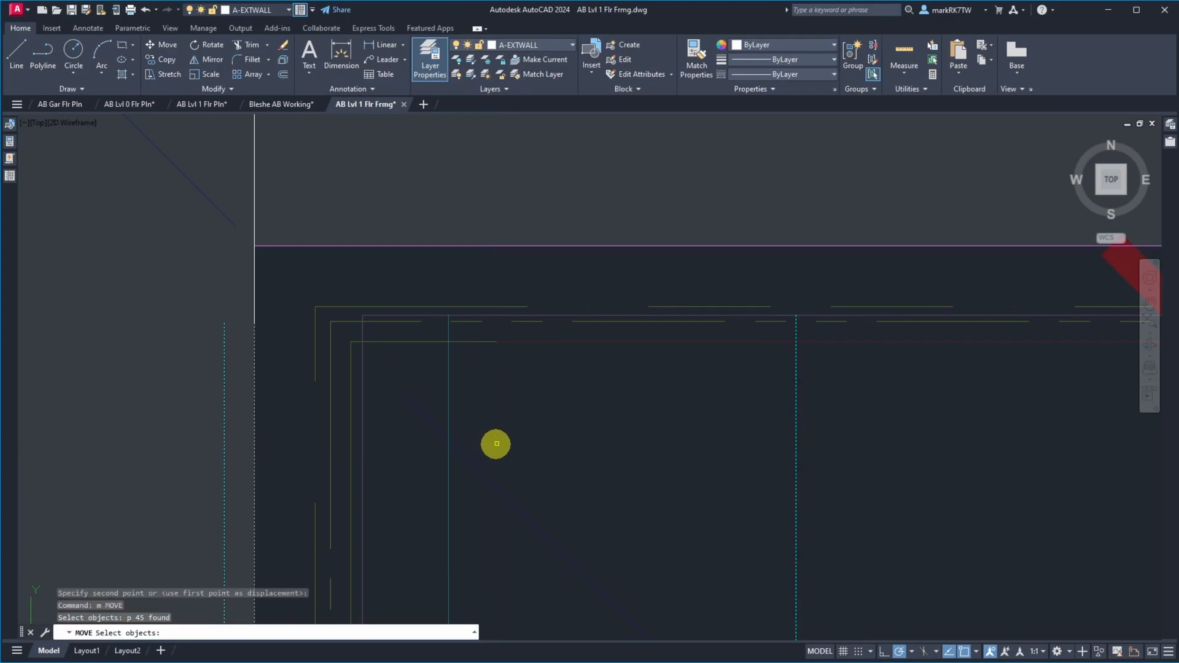
key("Return")
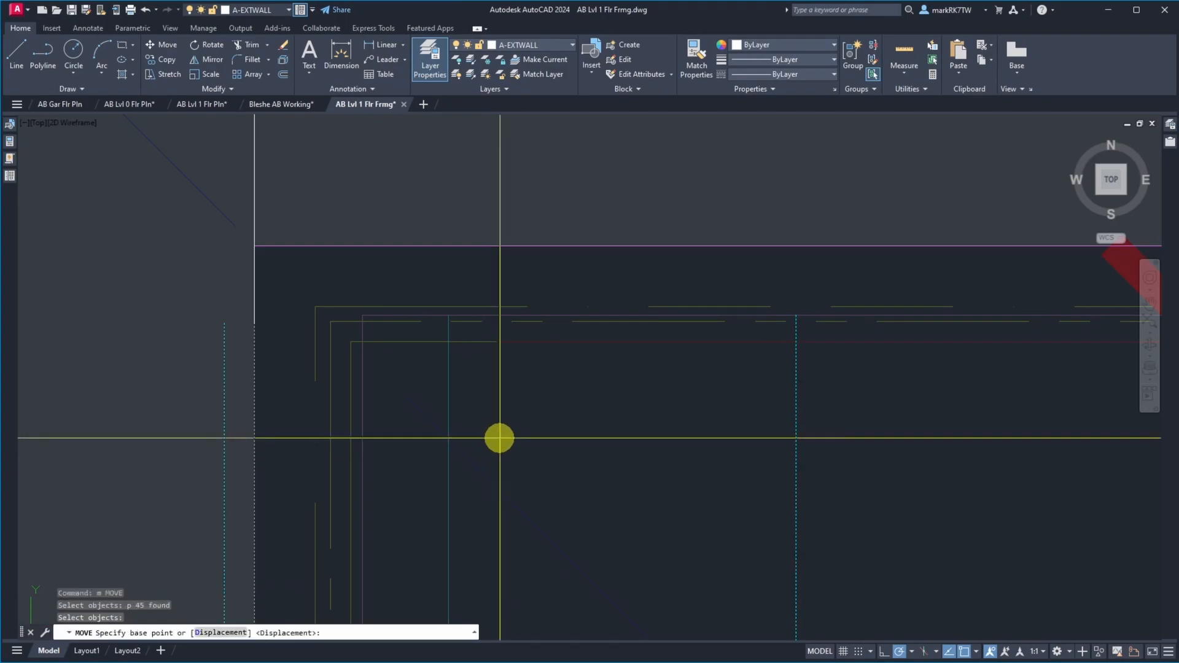
left_click(475, 406)
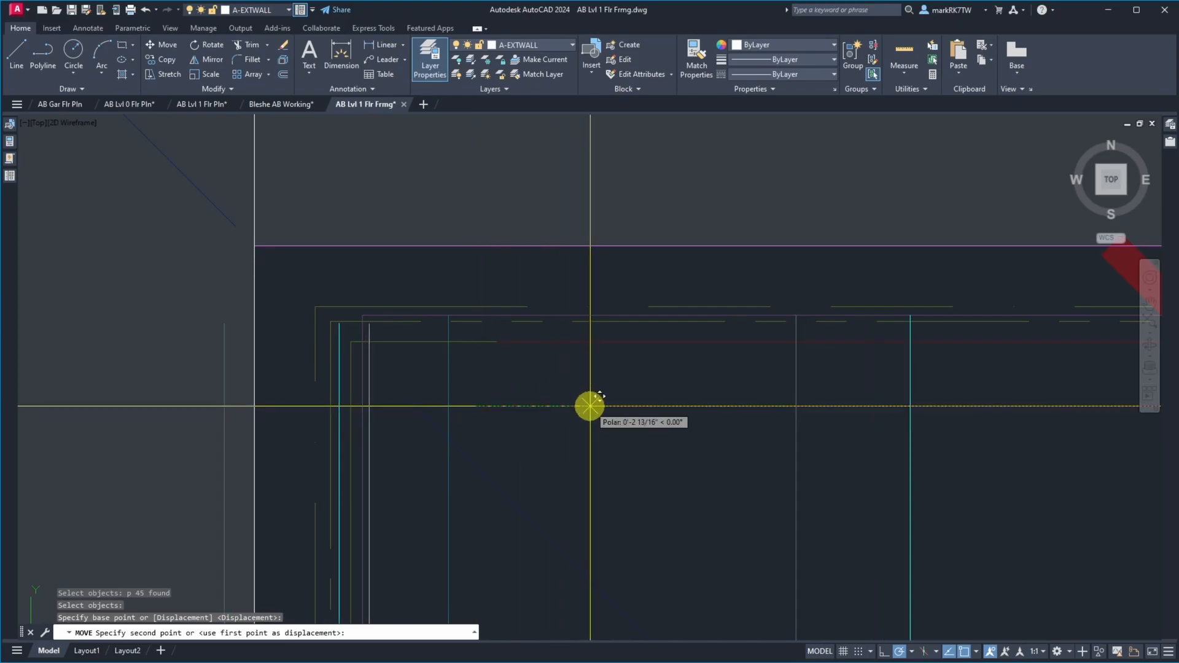
type("2")
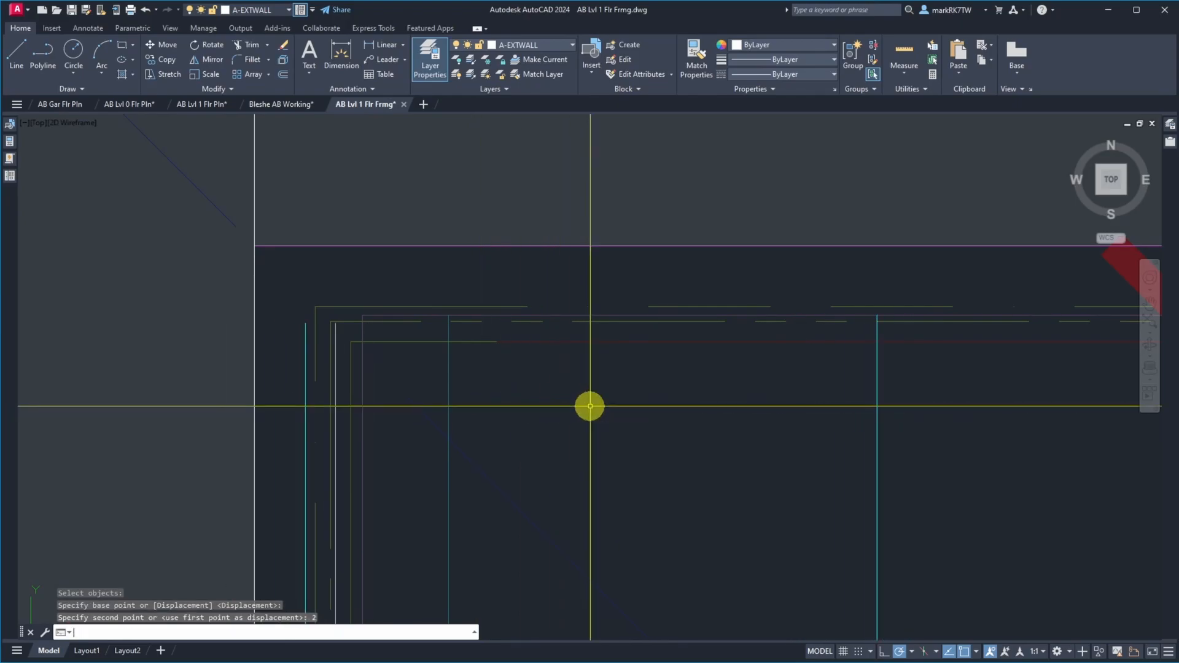
key("Return")
scroll(504, 229, "down", 2)
scroll(505, 229, "down", 5)
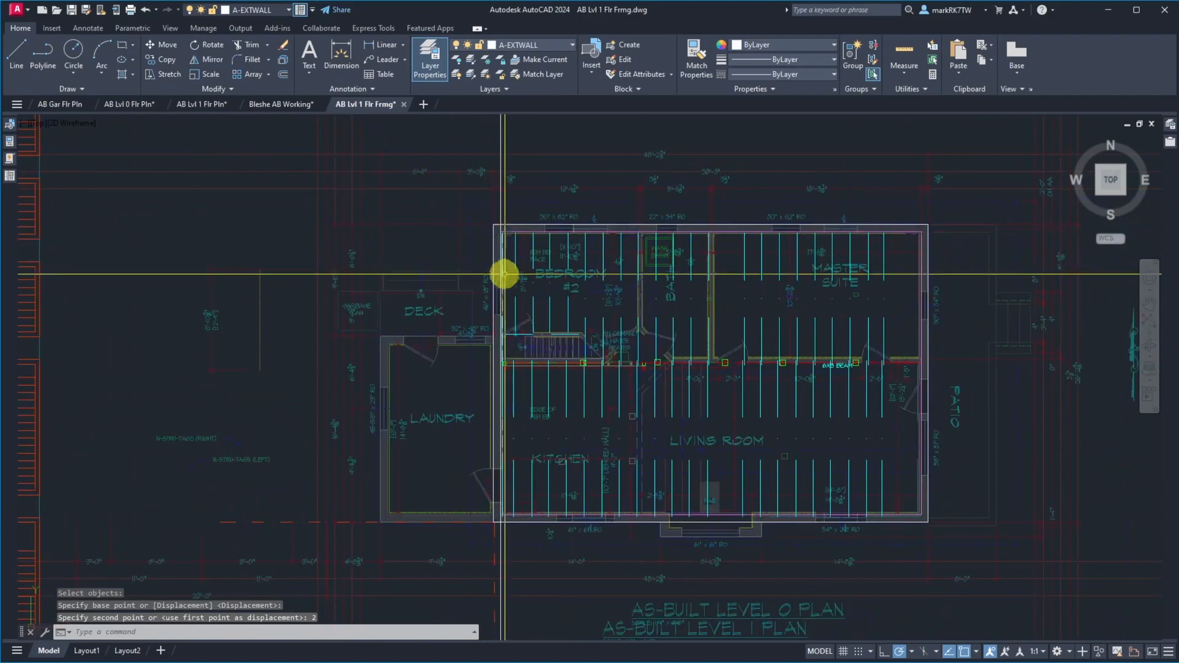
scroll(498, 211, "up", 5)
scroll(498, 212, "up", 2)
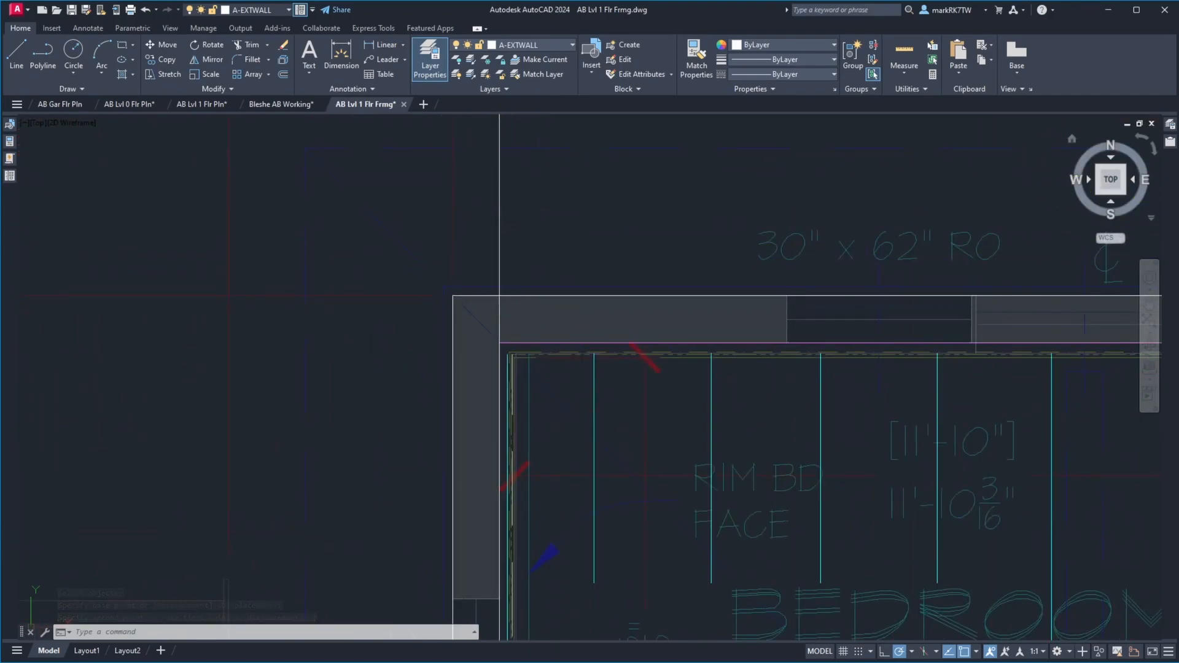
Check the tape readings in site photos IMG_1779.JPG and IMG_1780.JPG and compare them with the framing at the drawing's northwest corner
left_click_drag(1178, 60, 517, 61)
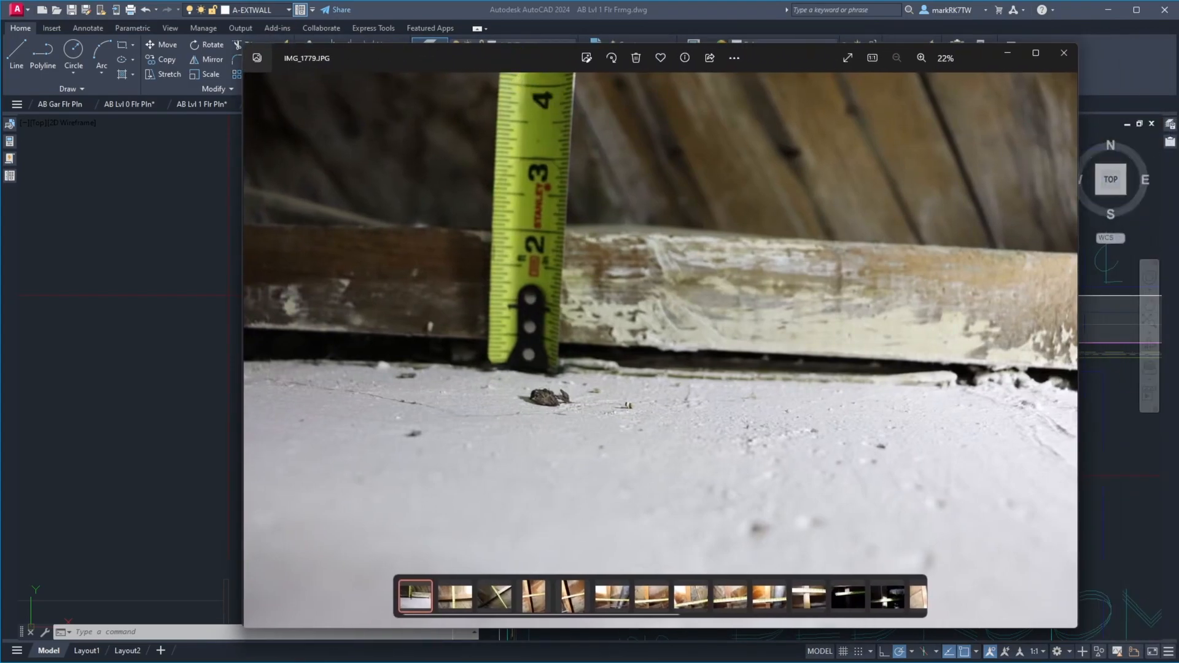
left_click(1066, 355)
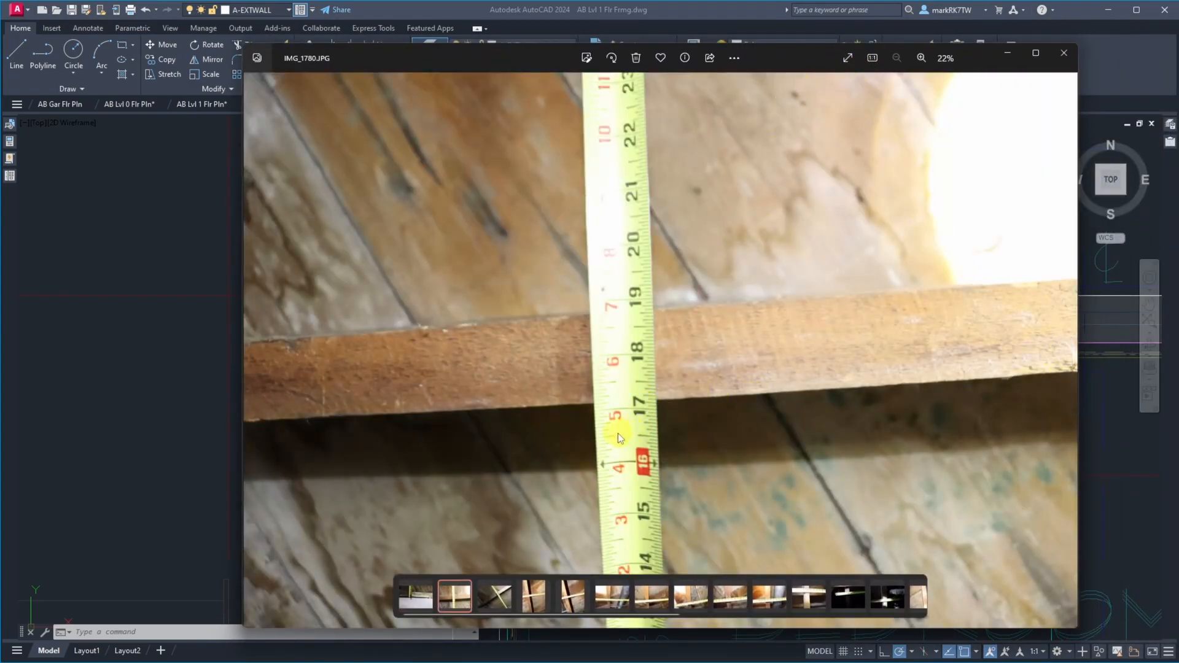
scroll(625, 385, "up", 6)
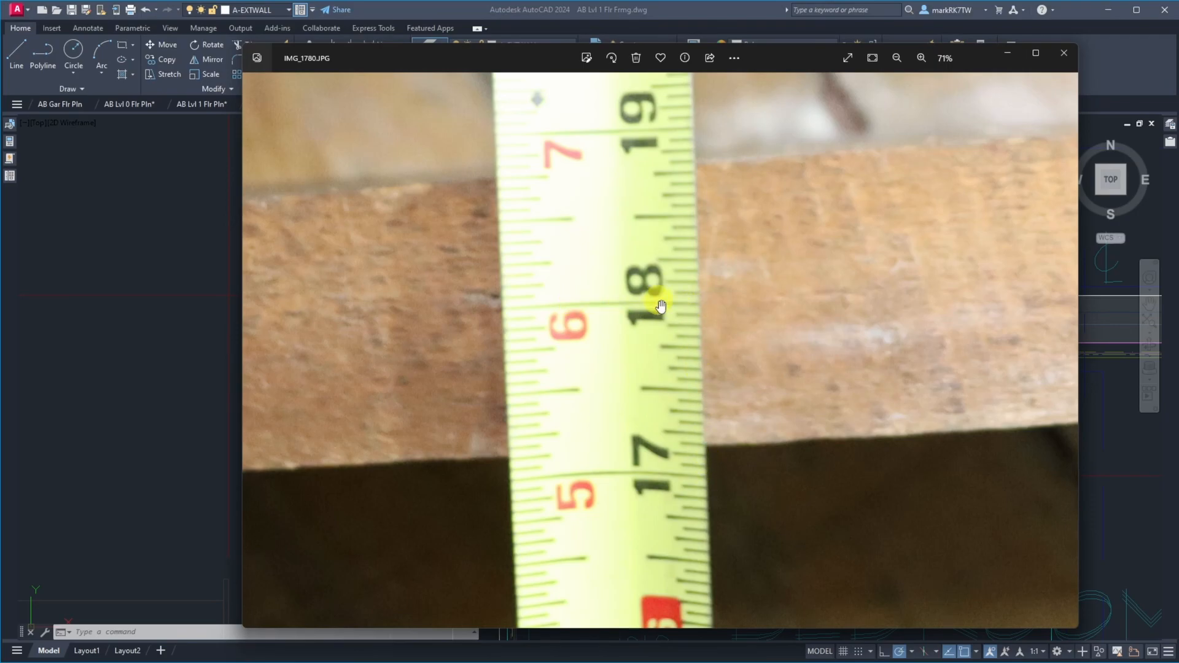
left_click_drag(489, 61, 1178, 55)
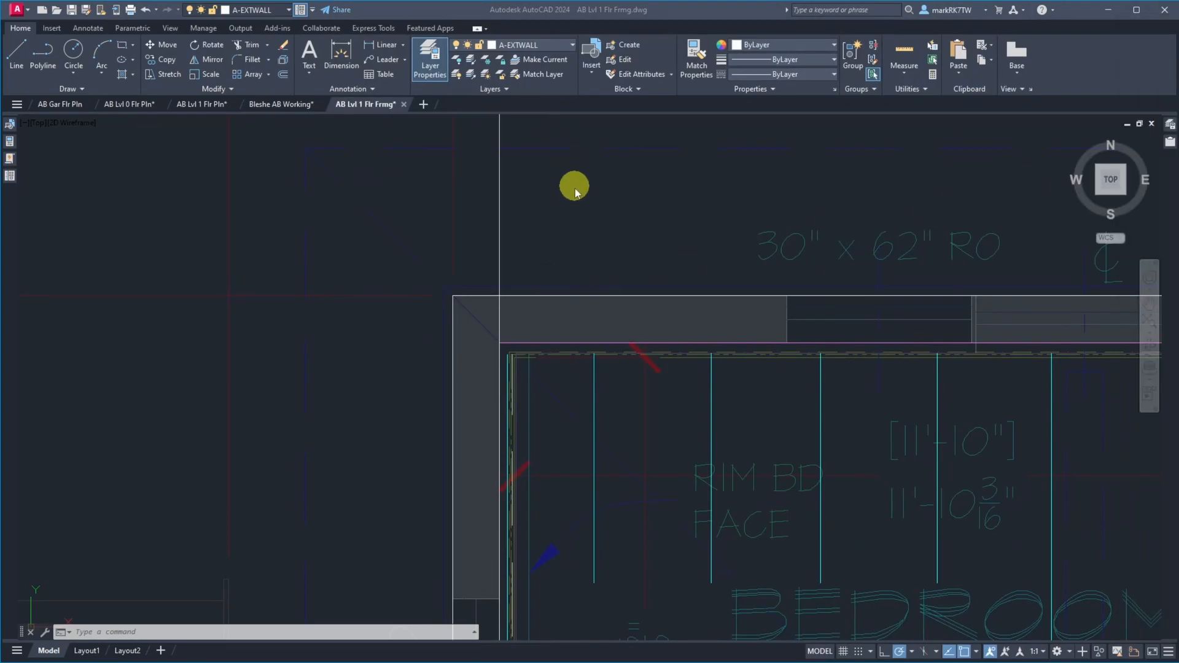
scroll(571, 188, "down", 8)
scroll(571, 229, "up", 4)
scroll(573, 149, "down", 5)
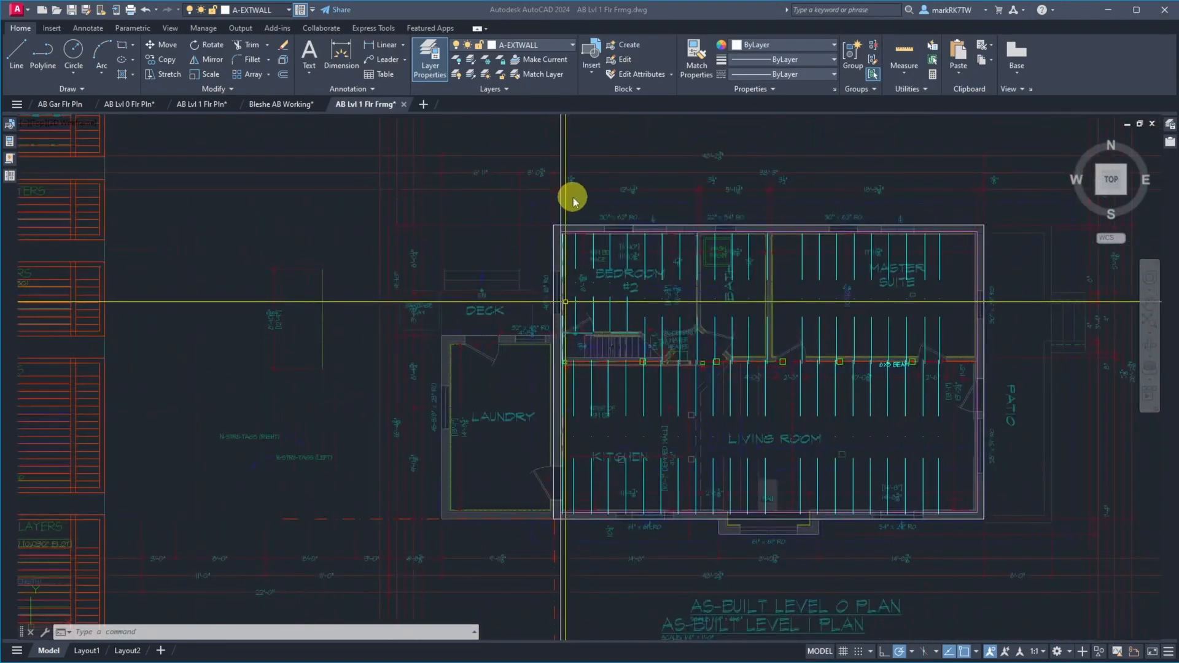
scroll(571, 192, "up", 9)
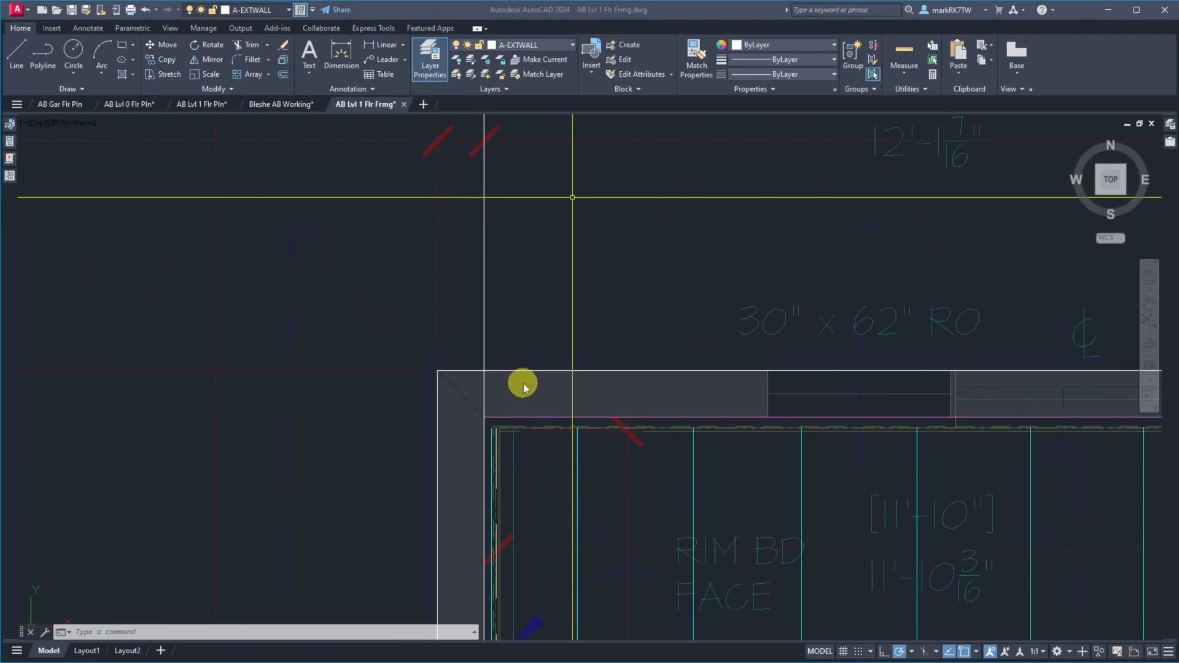
scroll(498, 469, "up", 2)
scroll(498, 469, "up", 4)
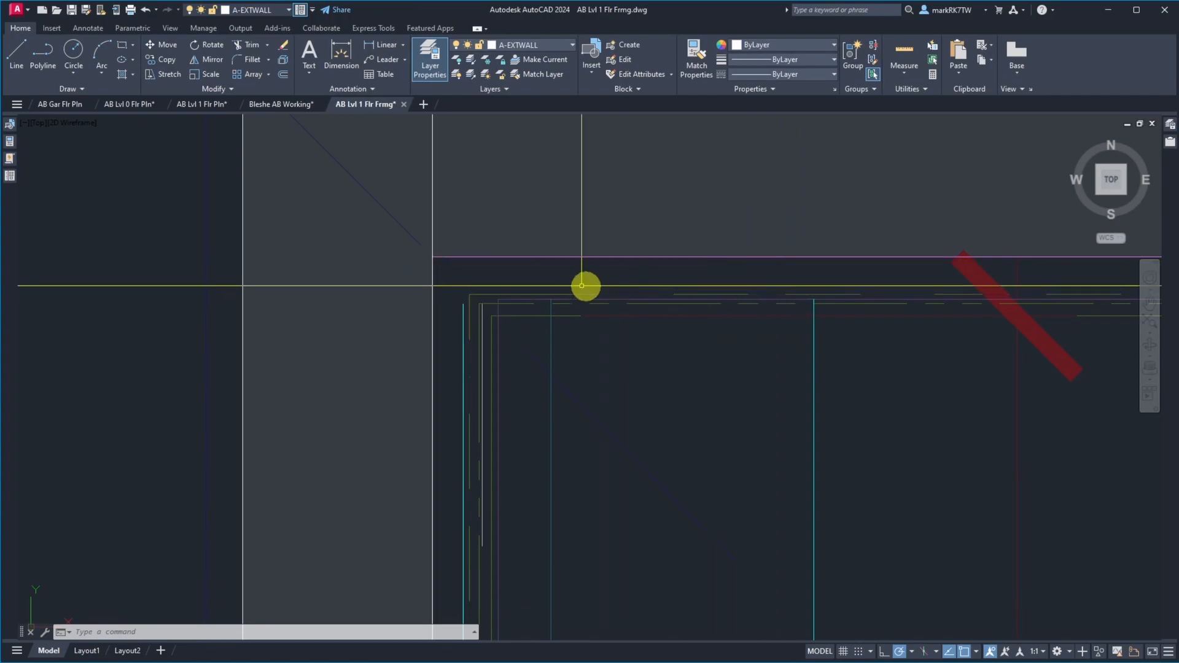
type("s")
key("Return")
left_click(813, 299)
key("Escape")
key("Escape")
Measure the horizontal distance from the upper end of Bedroom #2's first joist line to the inside face of the west exterior wall
type("d")
key("Return")
left_click(813, 302)
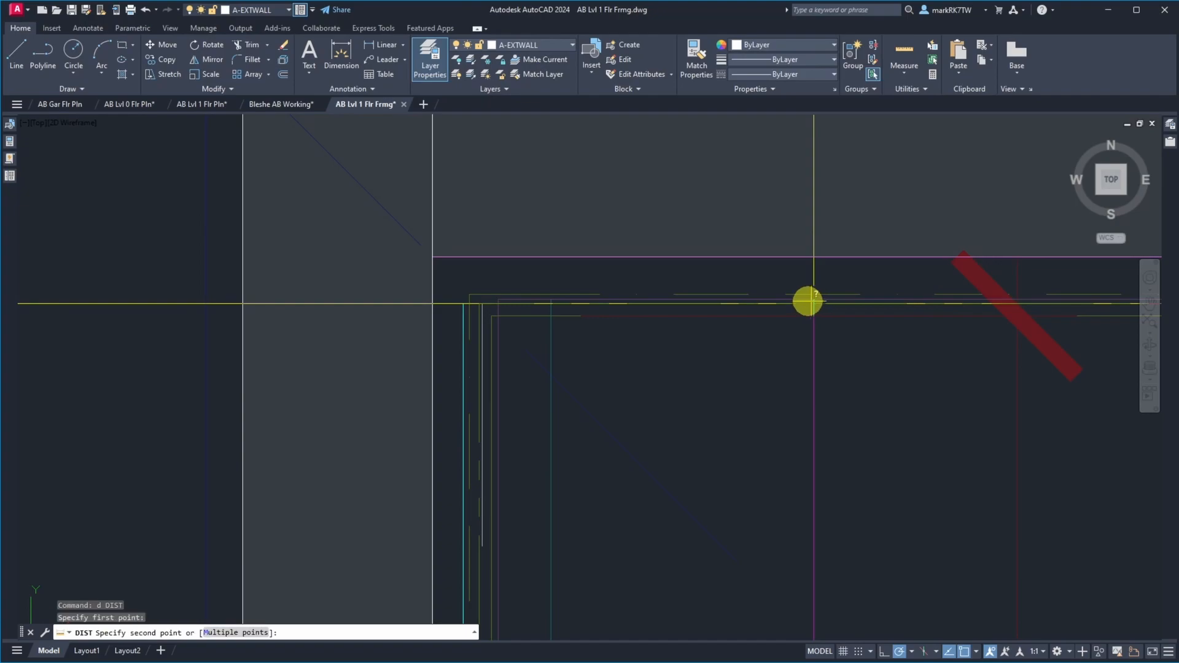
left_click(433, 303)
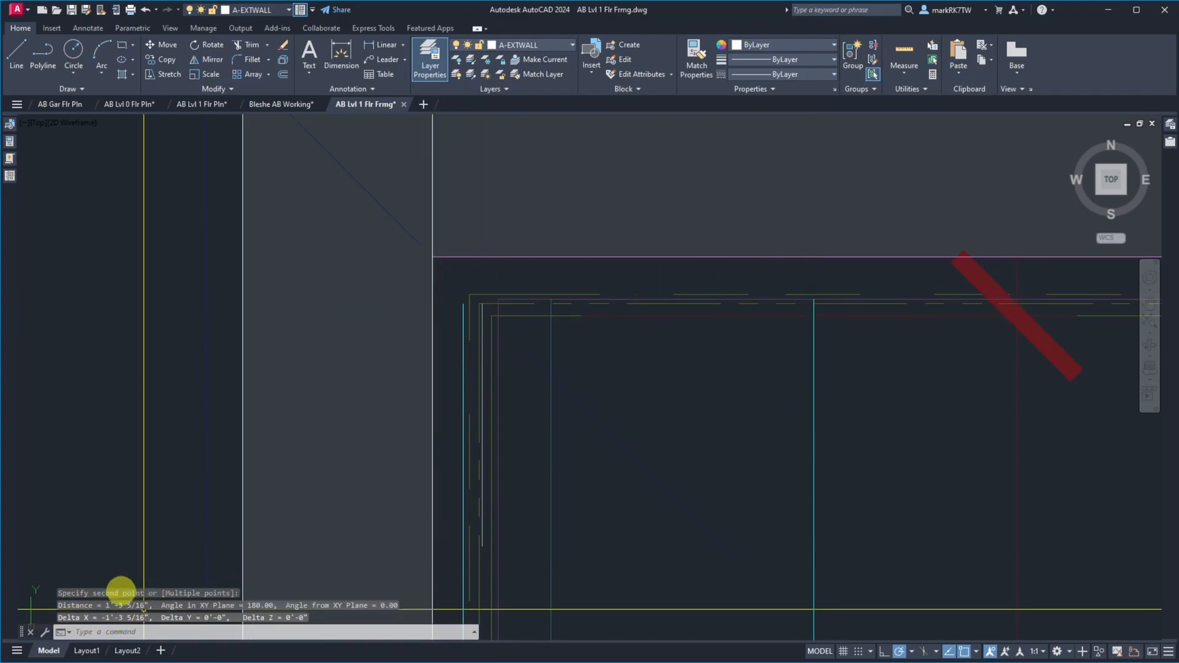
Offset the vertical construction line at the west wall's inside face by 18 inches to the west and by 18 inches east into Bedroom #2
scroll(710, 310, "up", 3)
scroll(583, 284, "down", 6)
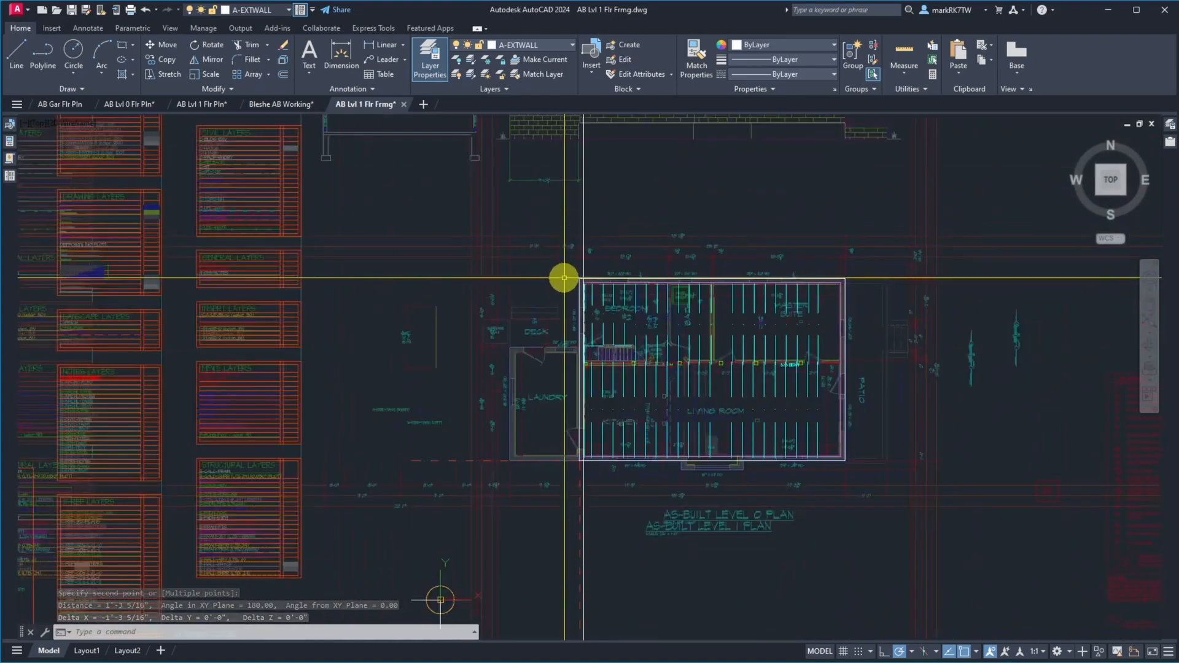
scroll(606, 290, "up", 2)
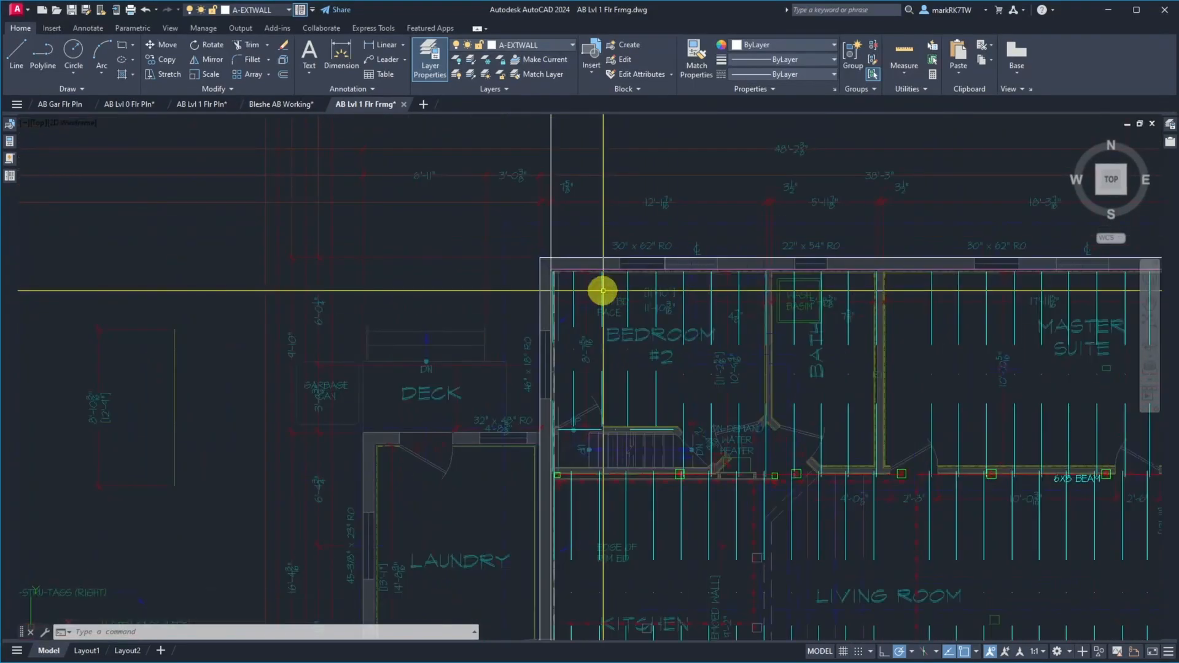
scroll(484, 258, "up", 4)
scroll(701, 296, "down", 2)
scroll(621, 271, "up", 5)
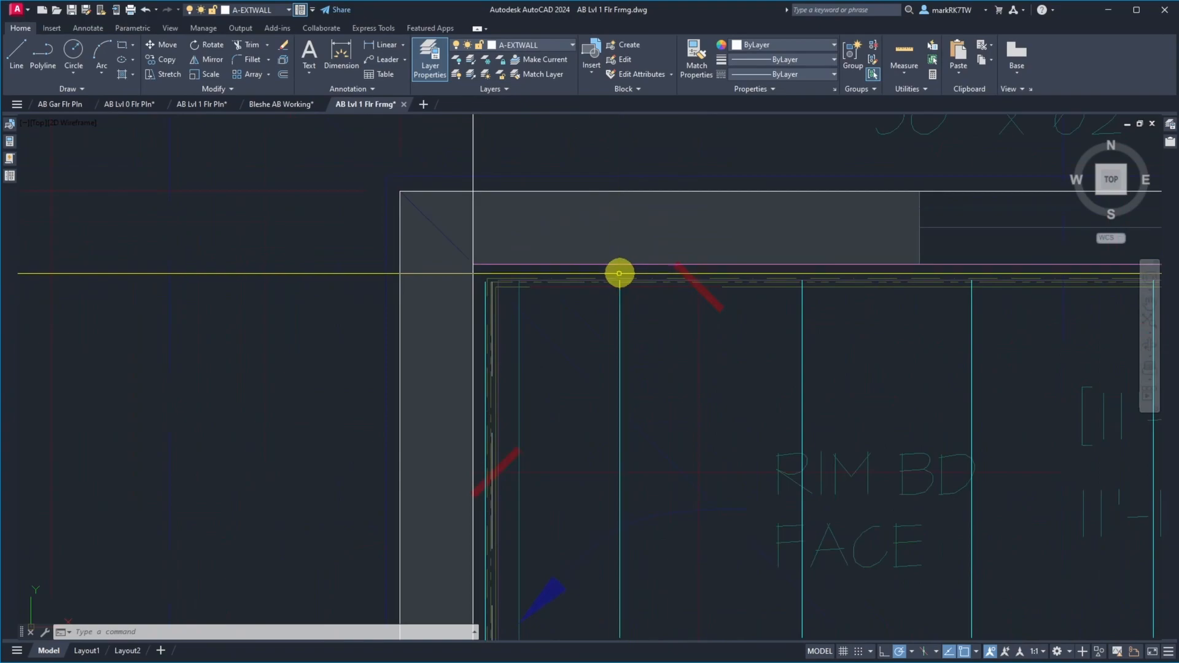
type("o")
key("Return")
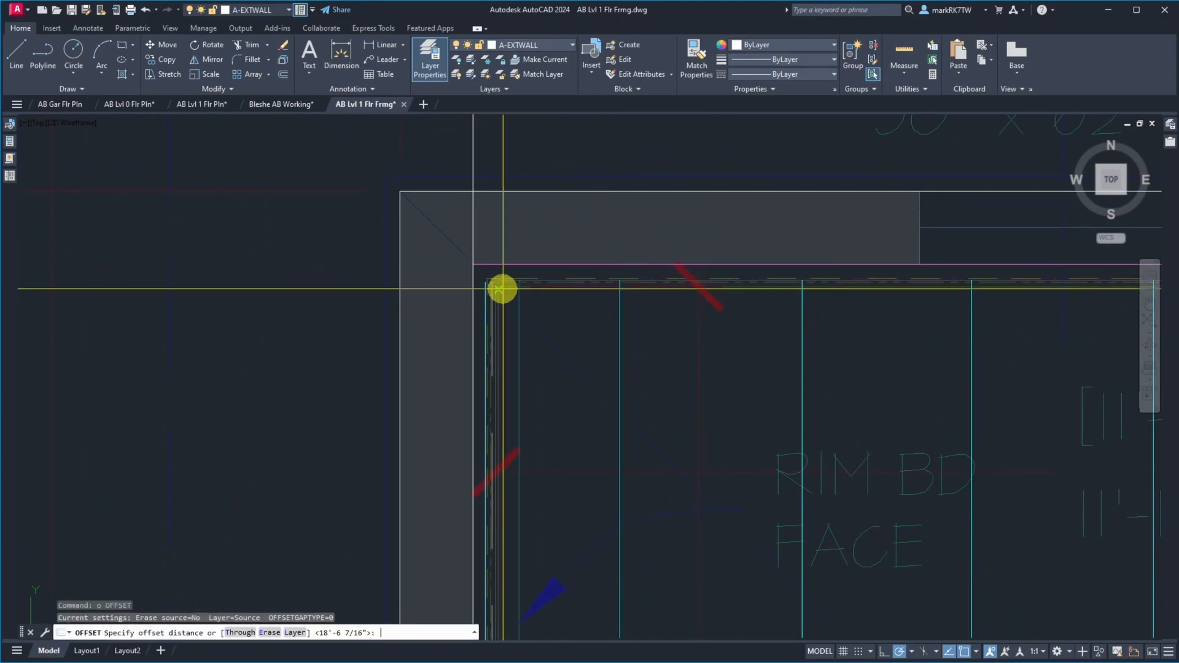
type("18")
key("Return")
left_click(469, 156)
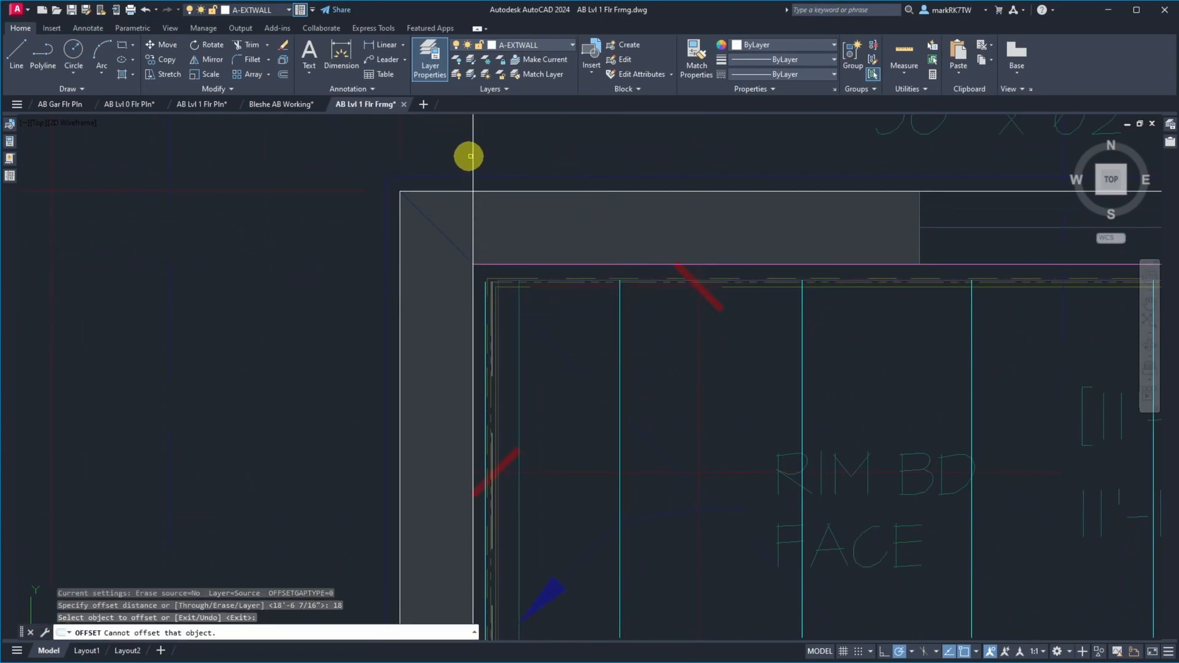
left_click(473, 158)
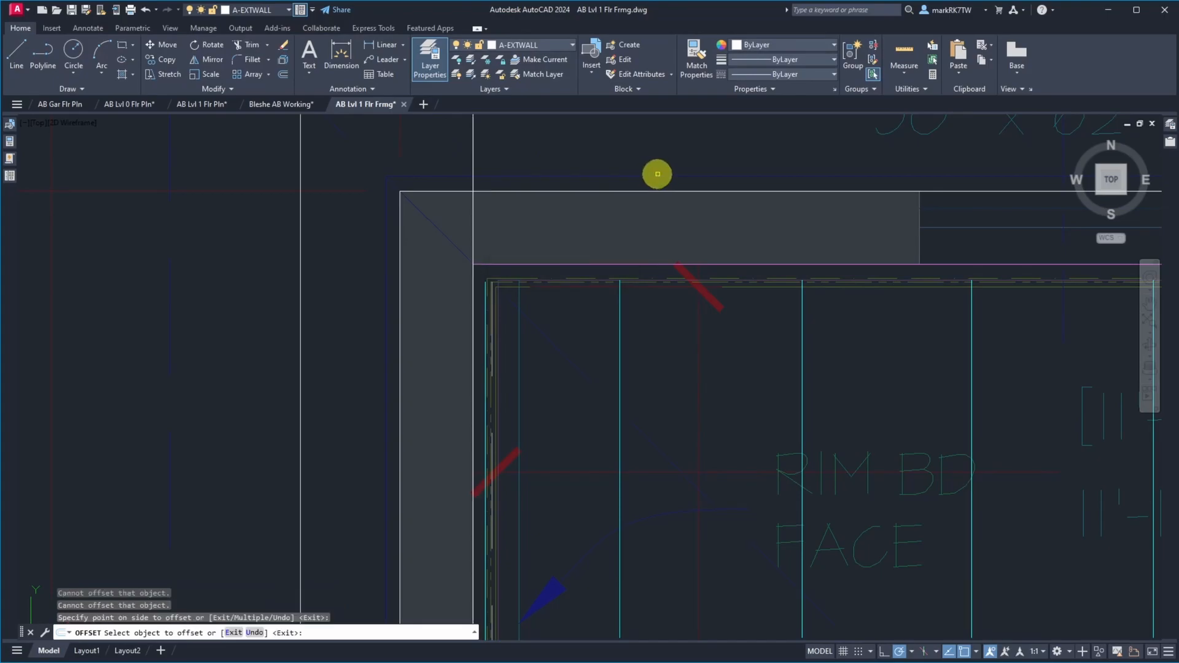
left_click(473, 159)
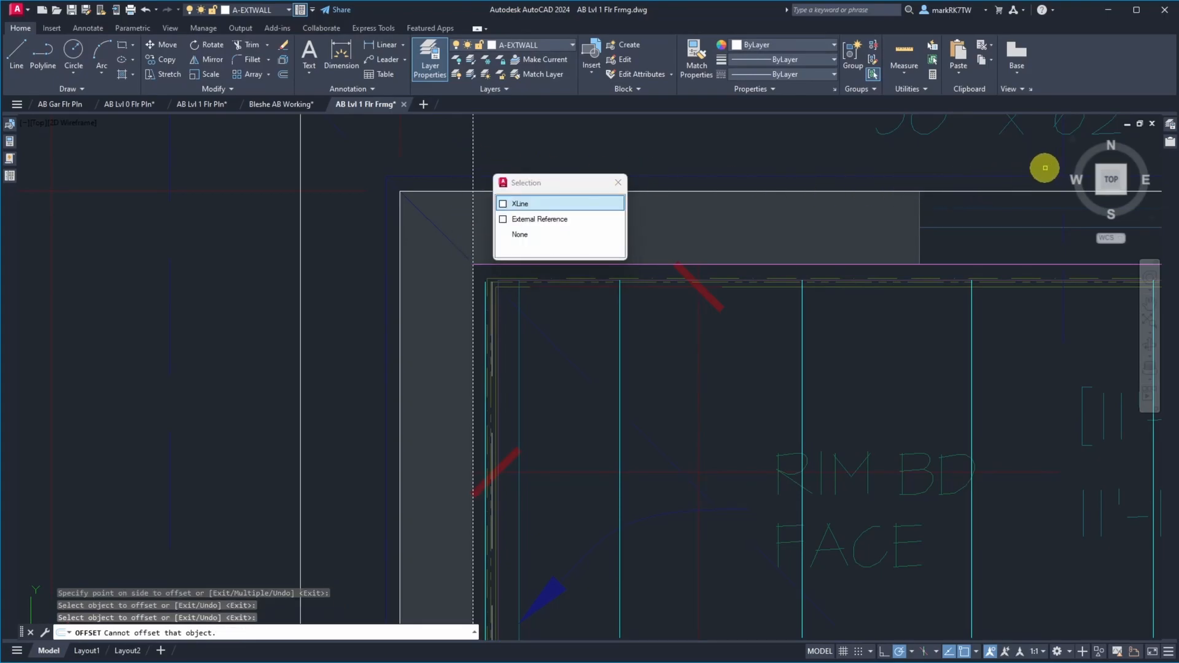
left_click(552, 203)
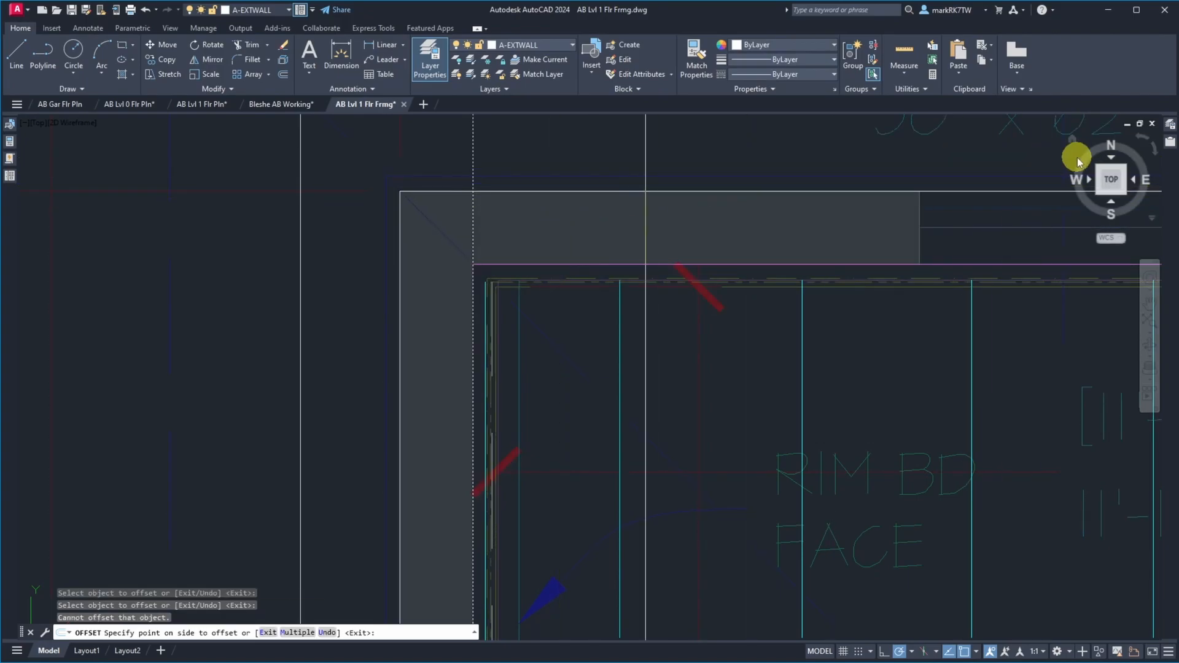
left_click(938, 165)
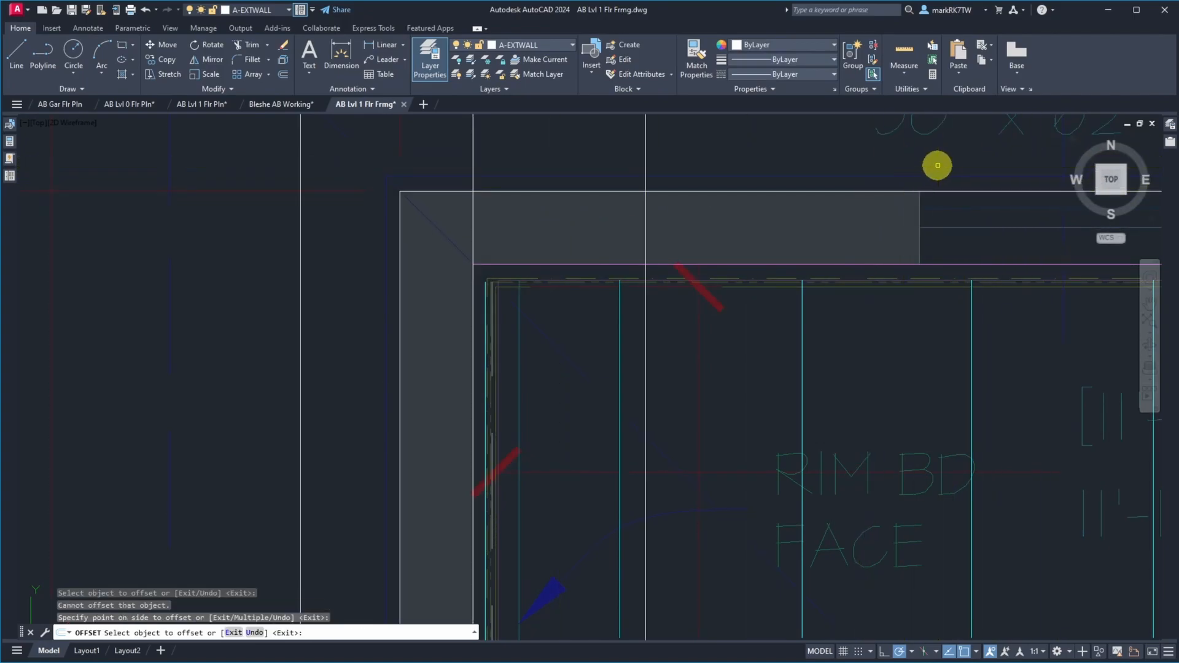
Erase the vertical construction line offset 18 inches west of the west wall's inside face
key("Escape")
type("e")
key("Return")
left_click(321, 161)
left_click(271, 189)
key("Return")
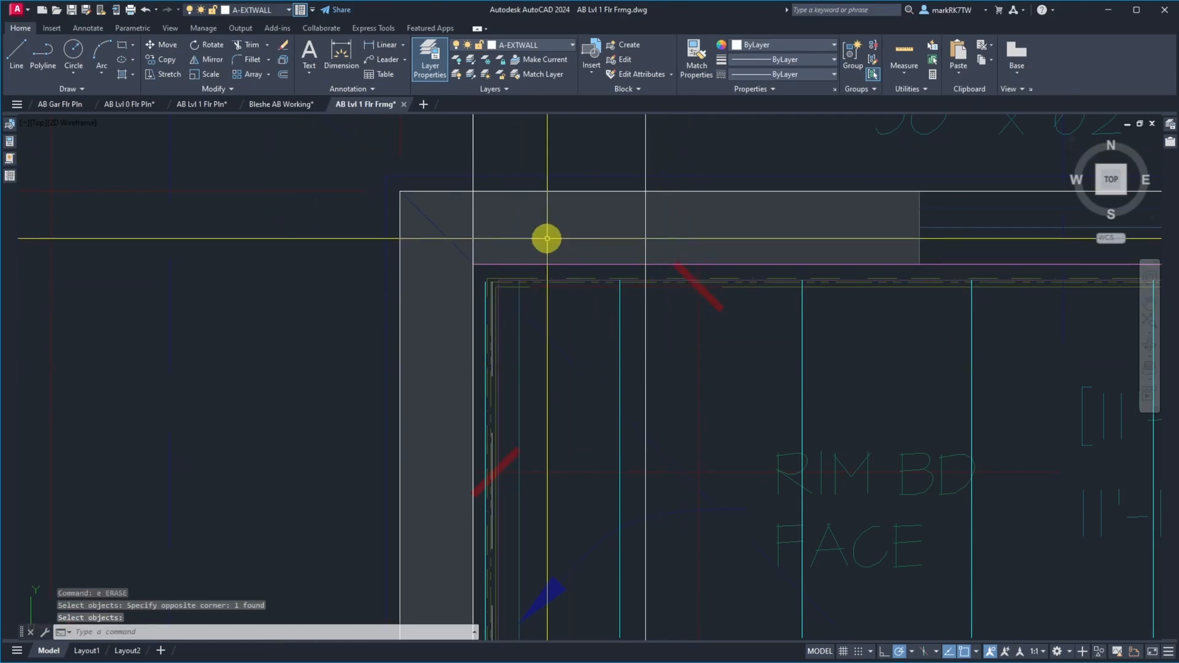
Move the floor joist lines on both sides of the beam east until Bedroom #2's first joist meets the 18-inch construction line
scroll(551, 234, "down", 6)
scroll(558, 247, "down", 4)
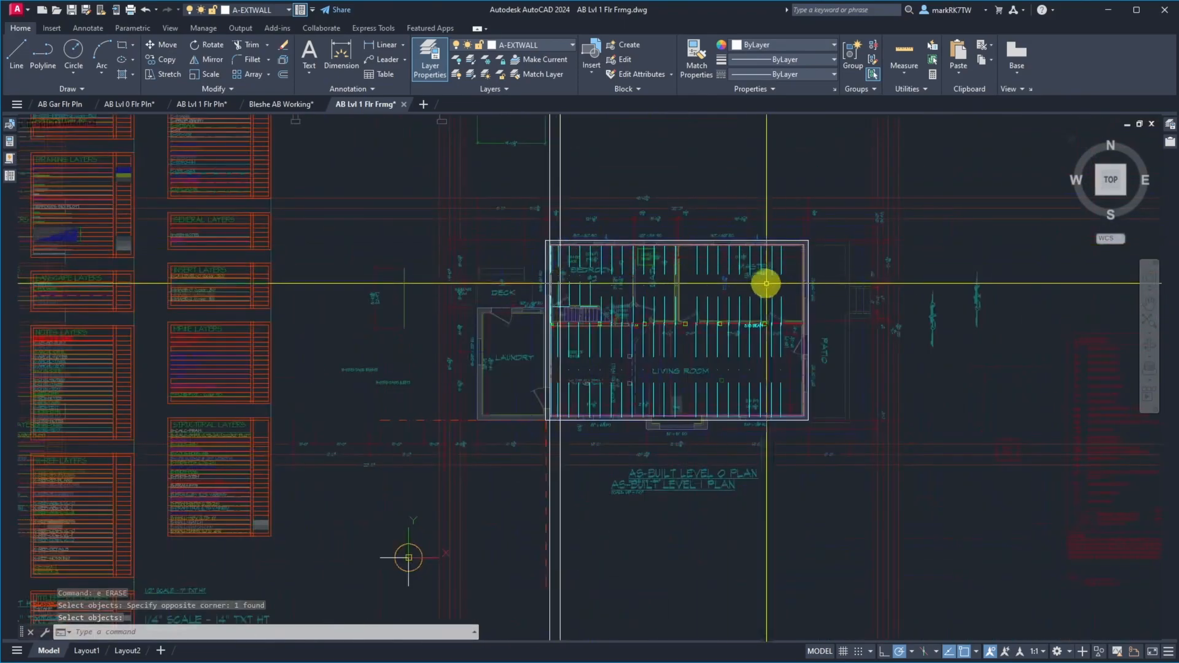
left_click(801, 298)
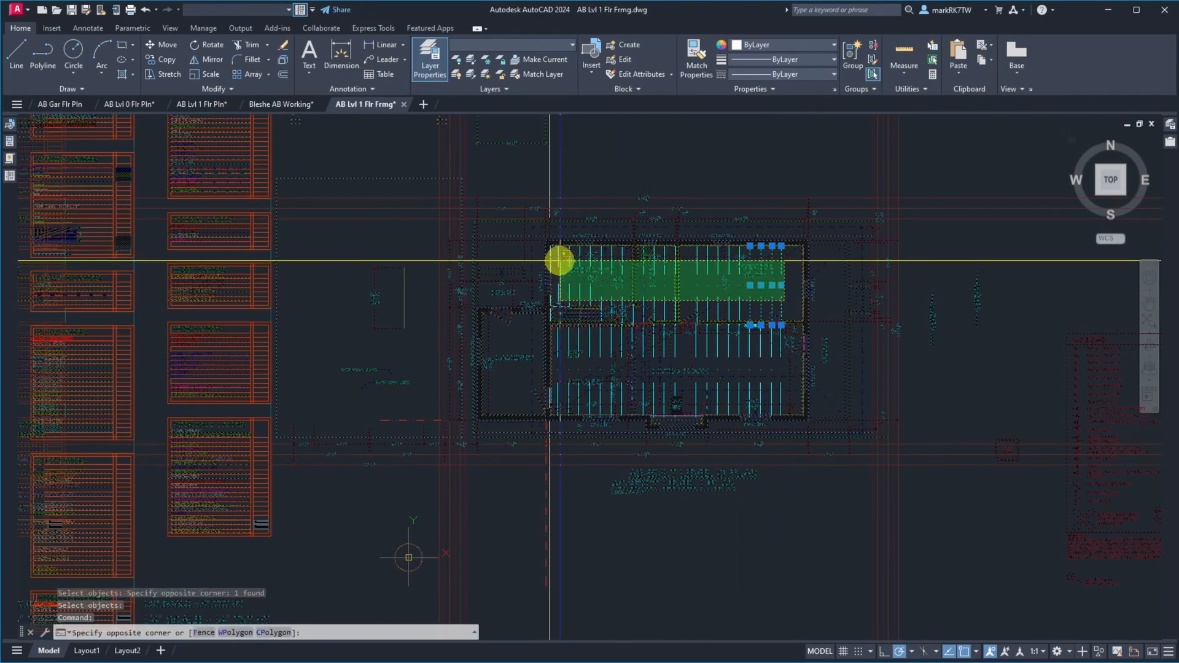
scroll(560, 261, "up", 10)
left_click(519, 256)
left_click(532, 261)
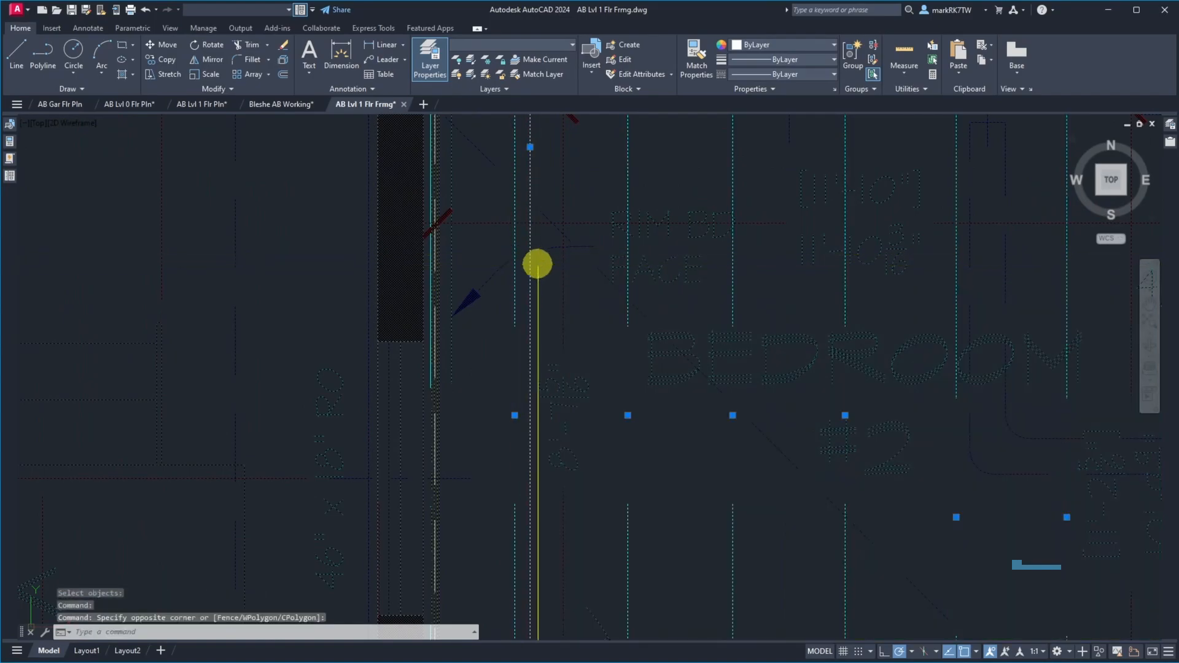
left_click(532, 252)
scroll(576, 234, "down", 8)
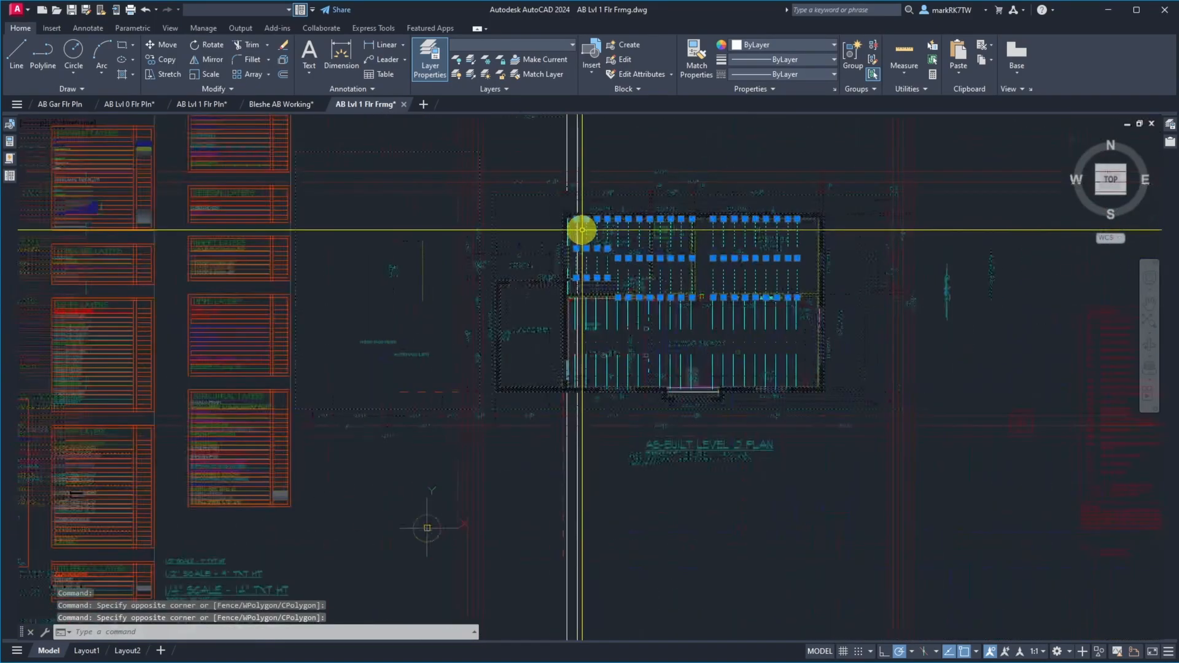
scroll(605, 323, "up", 5)
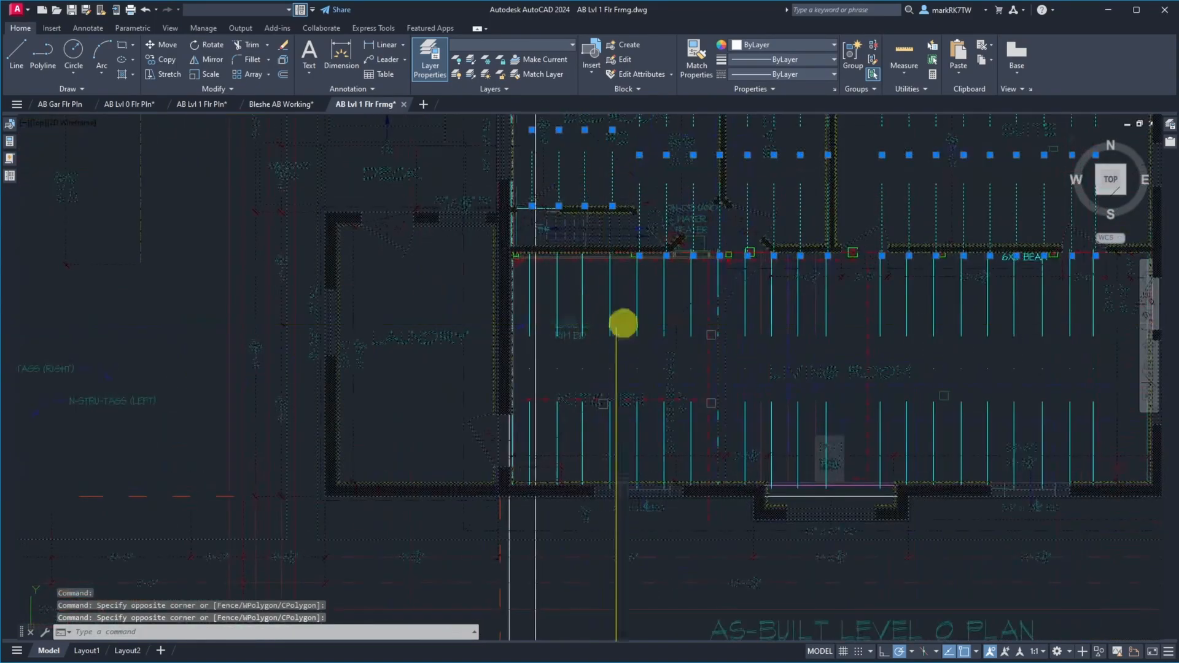
left_click(1104, 411)
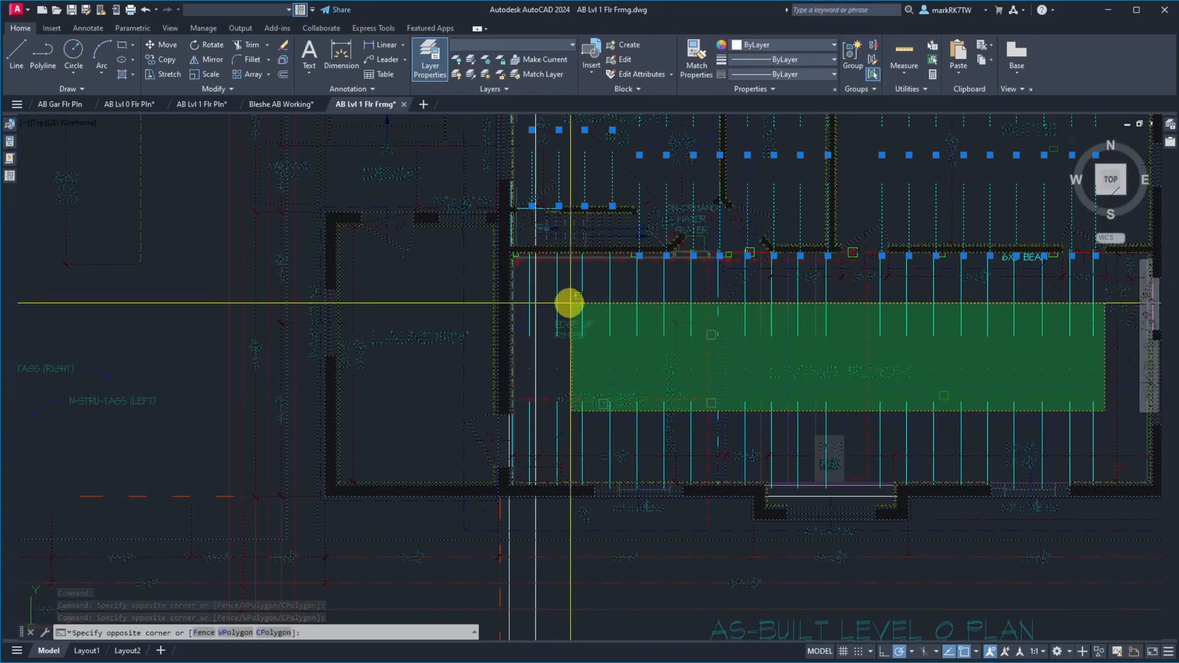
left_click(548, 303)
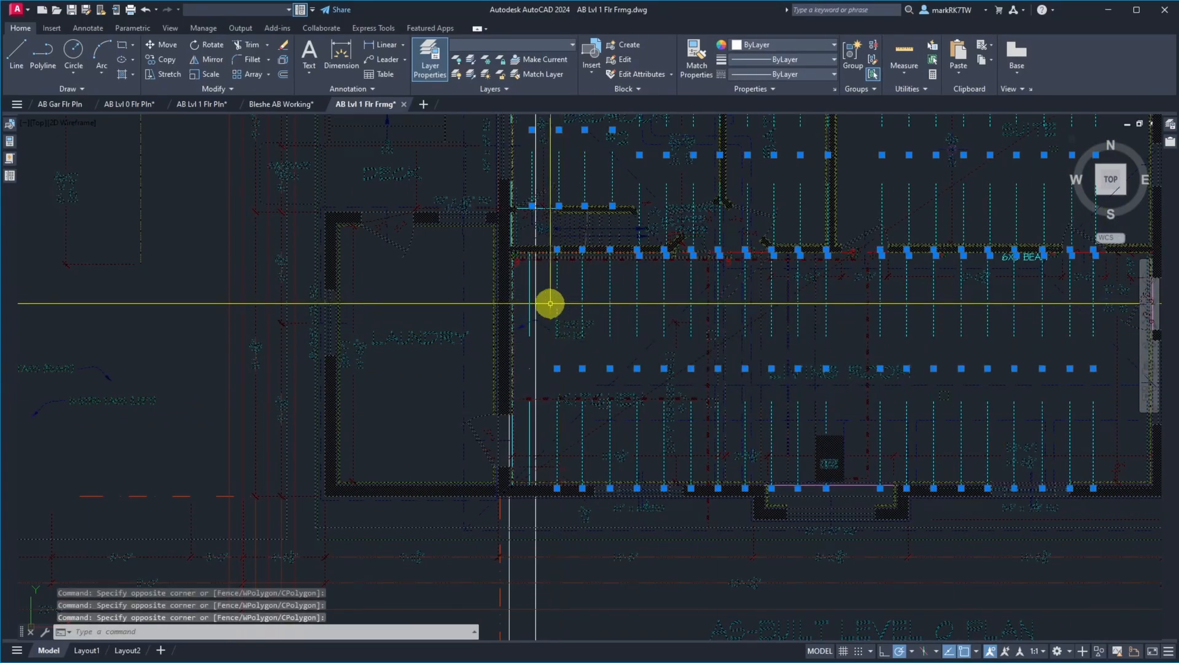
left_click(529, 312)
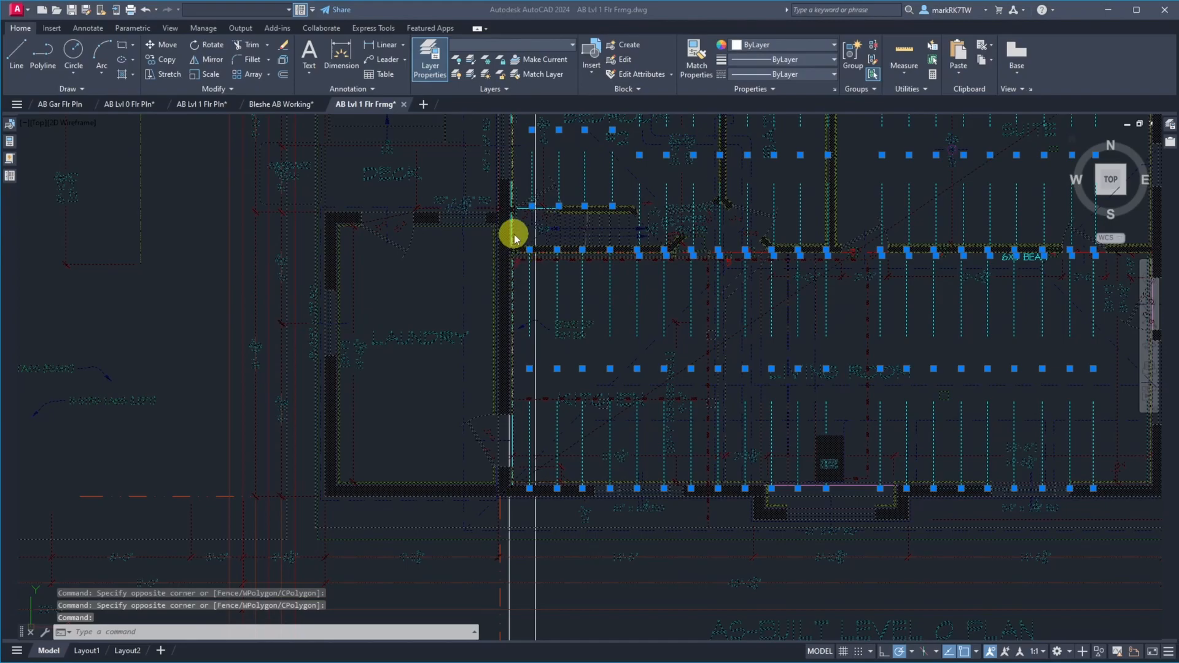
scroll(514, 231, "up", 5)
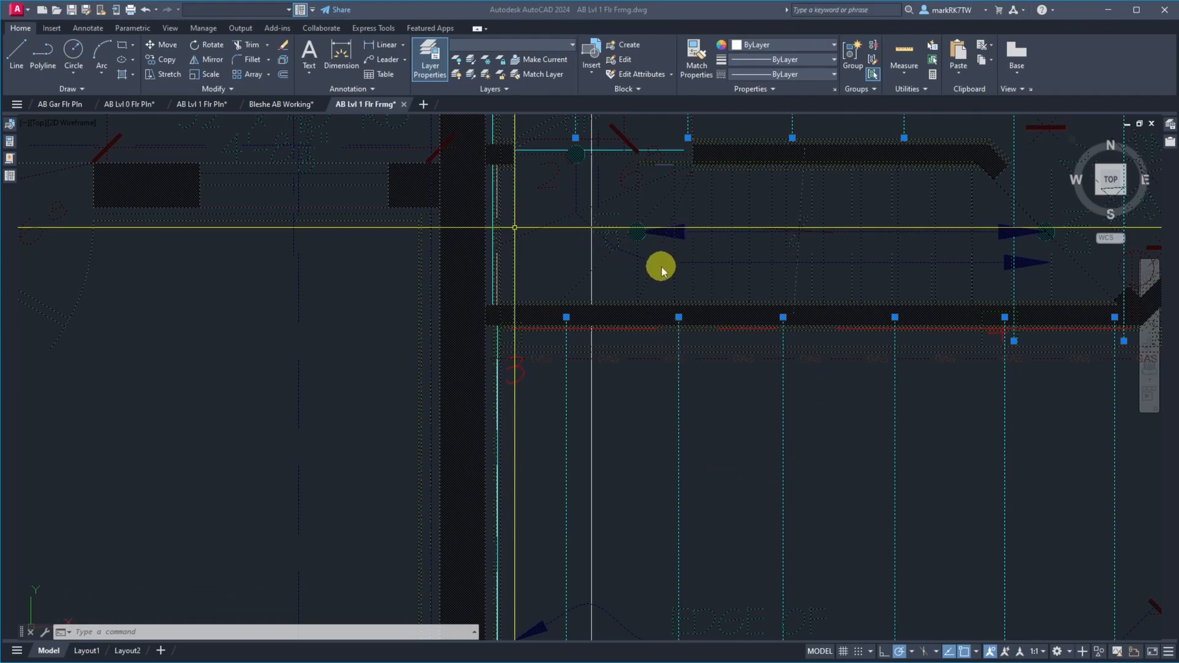
scroll(662, 266, "down", 3)
scroll(613, 200, "up", 8)
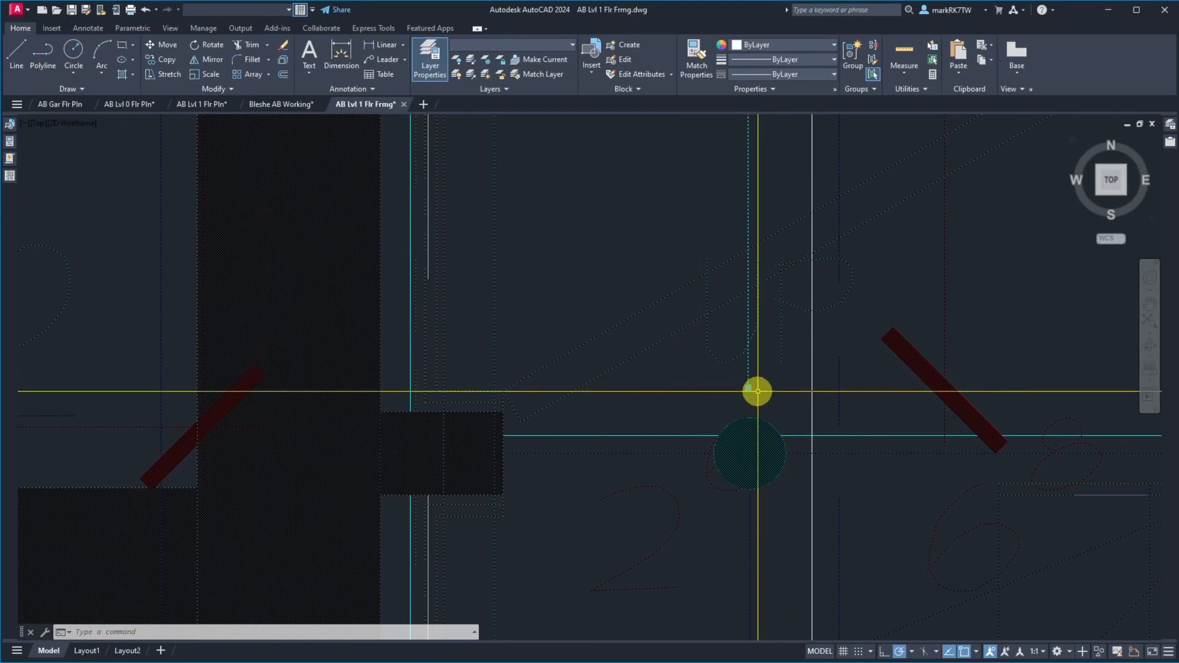
type("m")
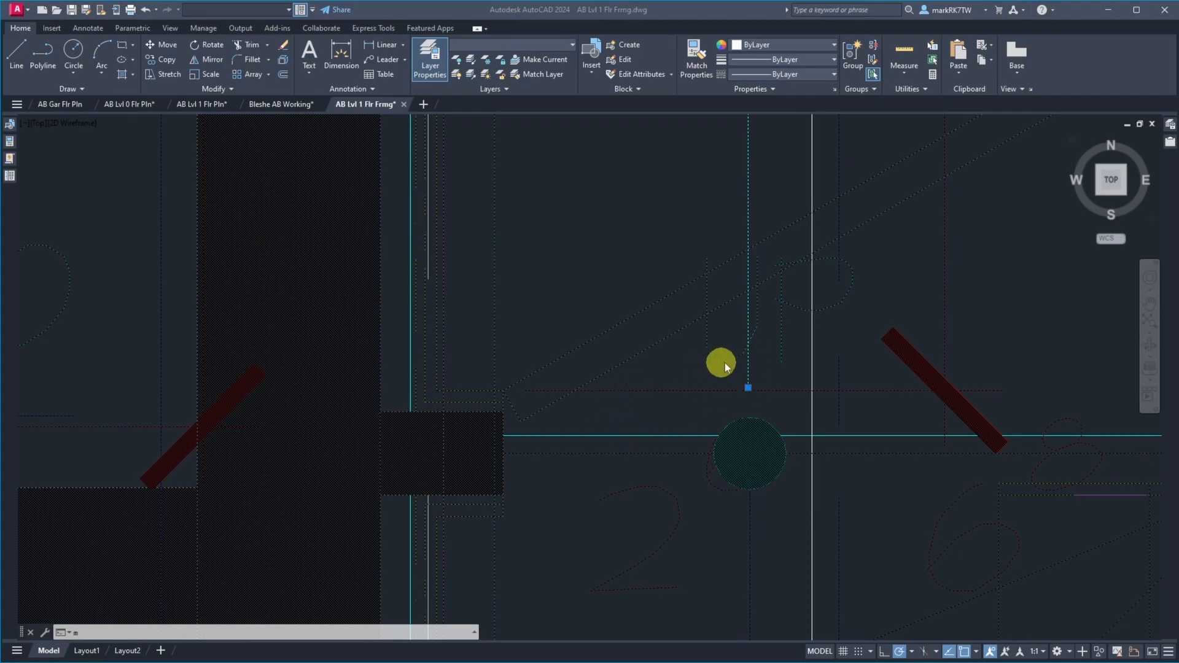
scroll(598, 210, "down", 4)
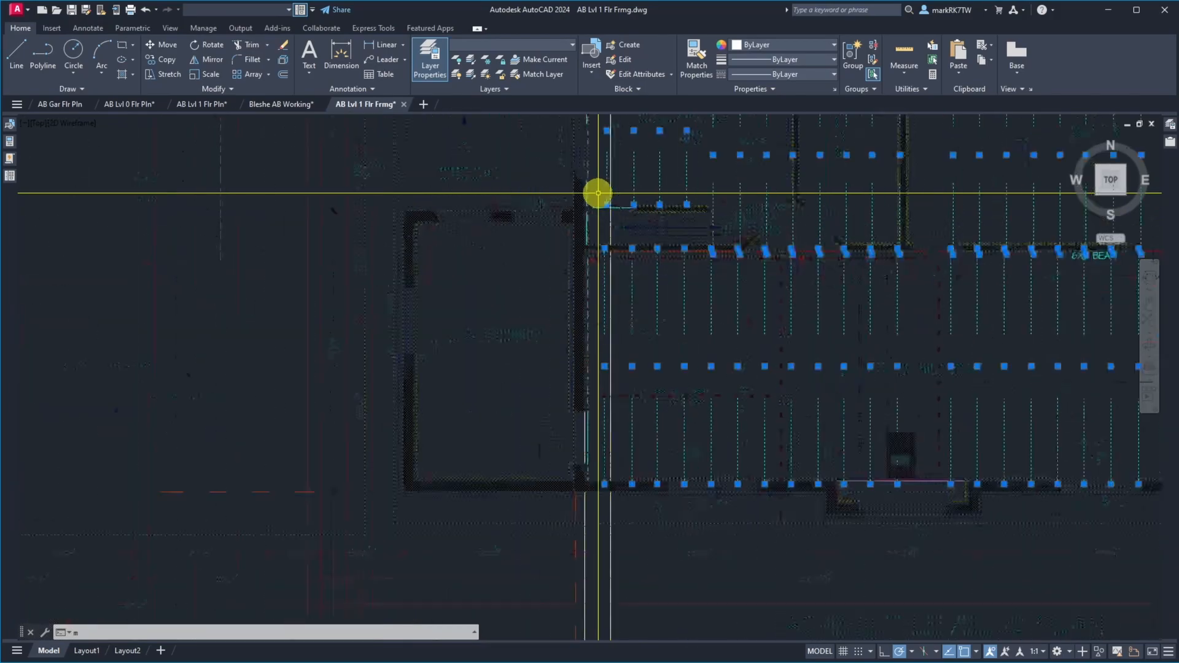
scroll(602, 195, "up", 5)
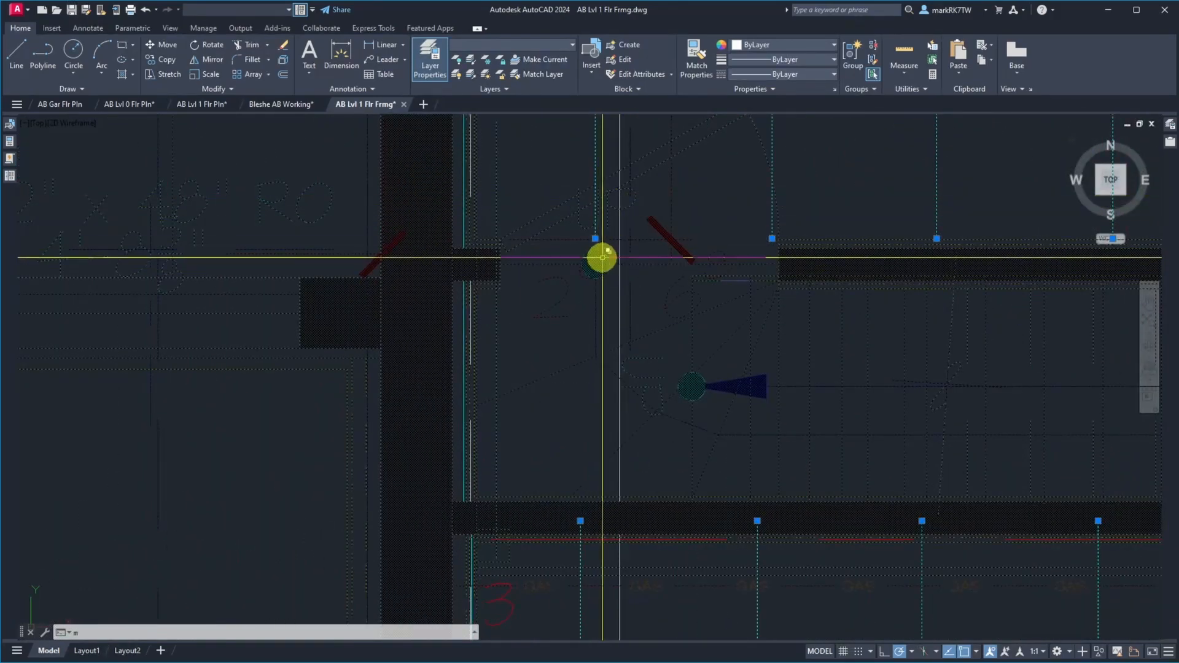
type("m")
key("Return")
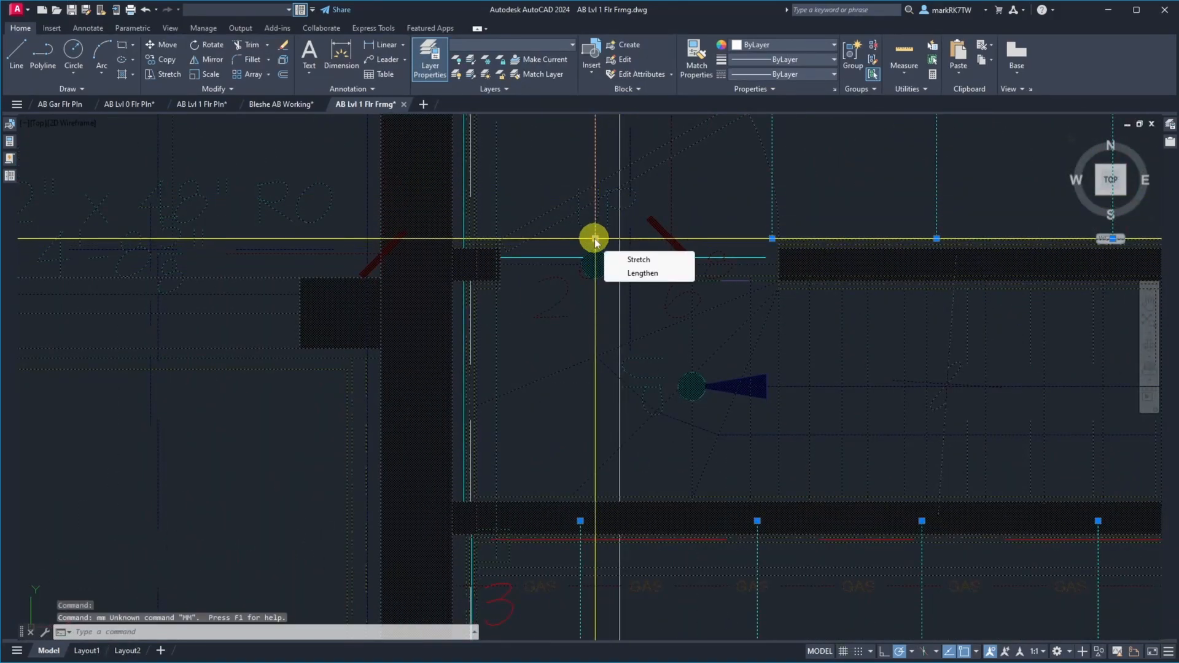
type("m")
key("Return")
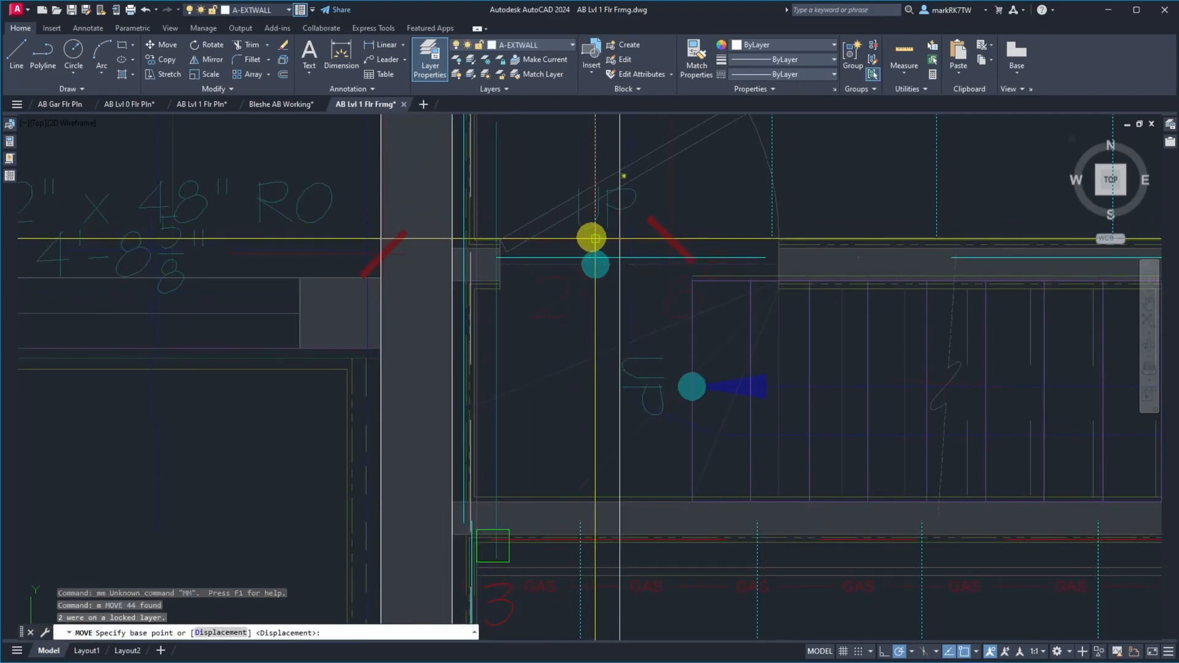
left_click(593, 238)
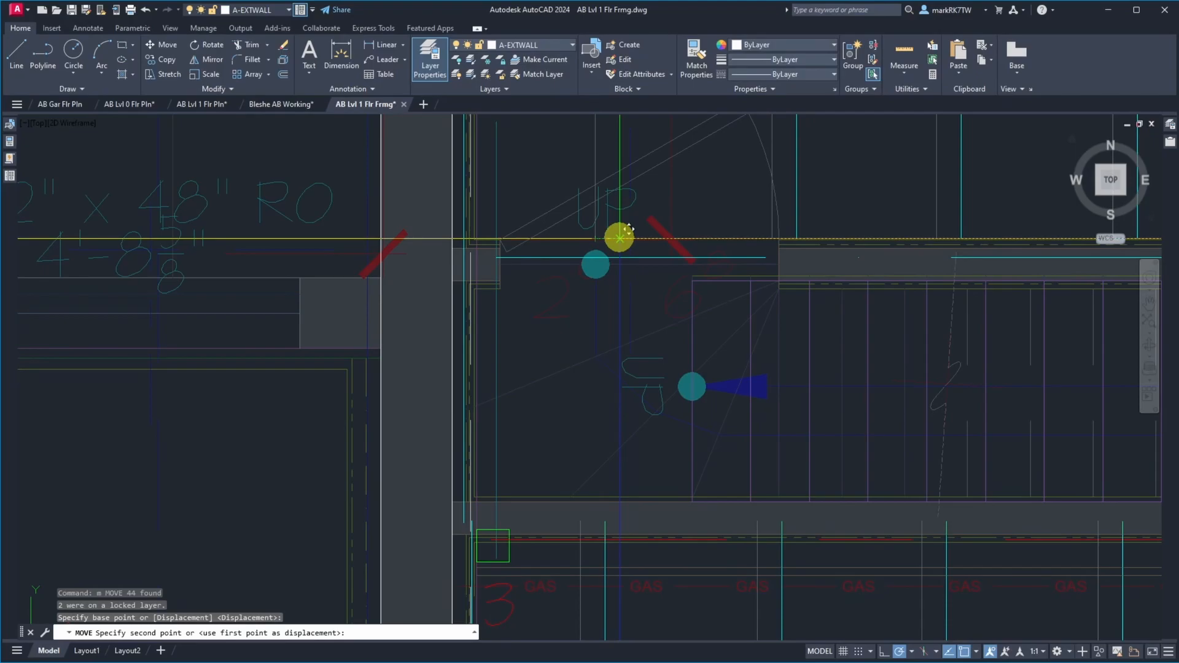
scroll(619, 238, "up", 10)
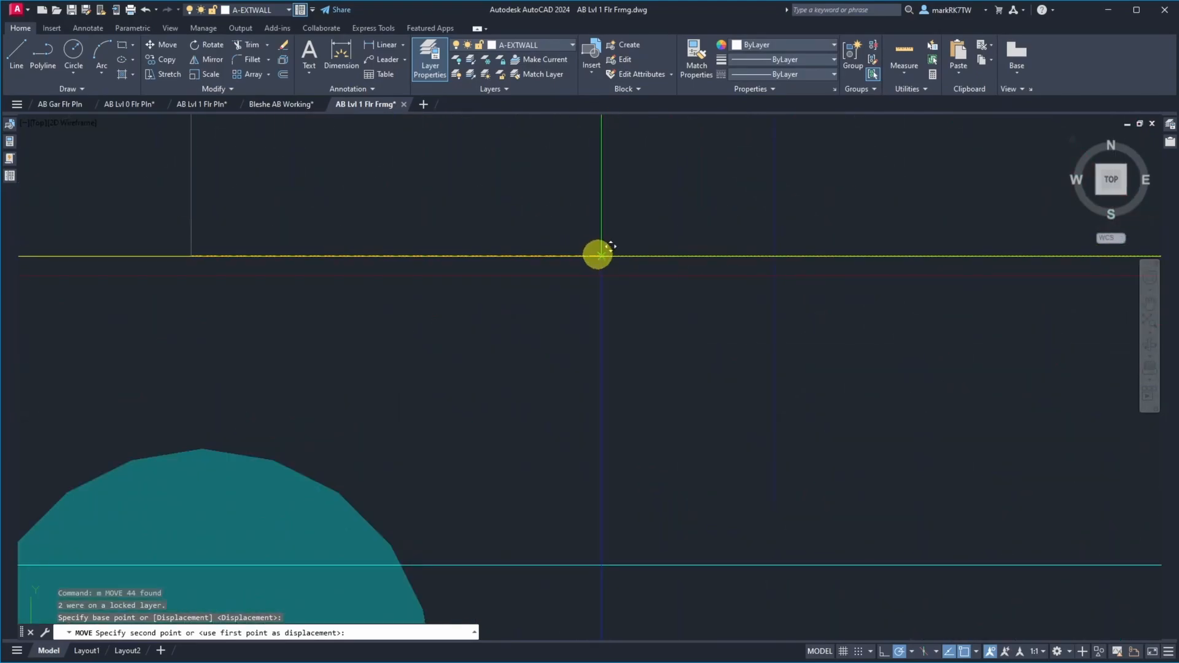
left_click(601, 255)
scroll(571, 253, "down", 8)
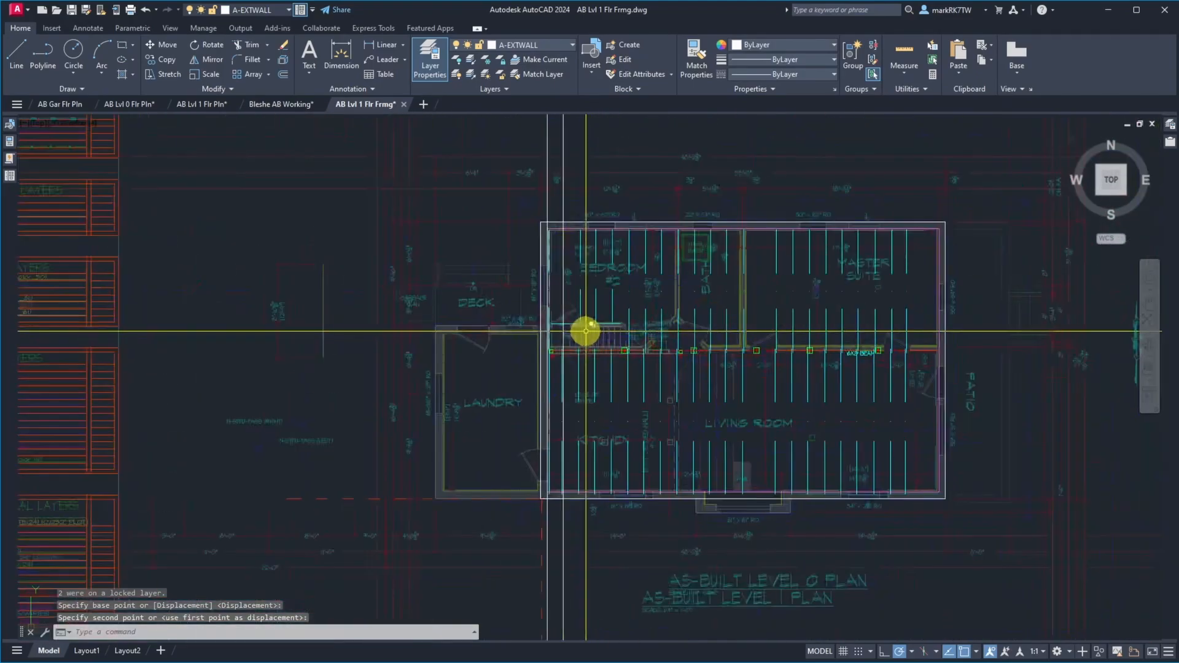
Measure the distance from the upper end of the first joist south of the beam to the 18-inch construction line
scroll(533, 352, "up", 10)
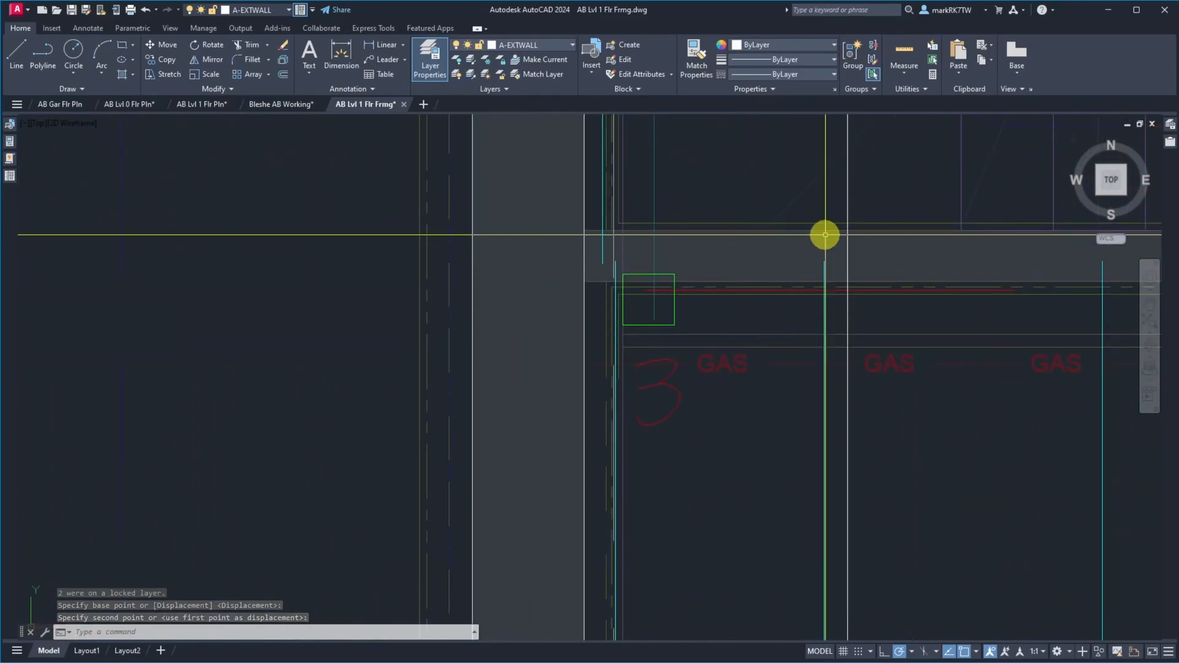
type("d")
key("Return")
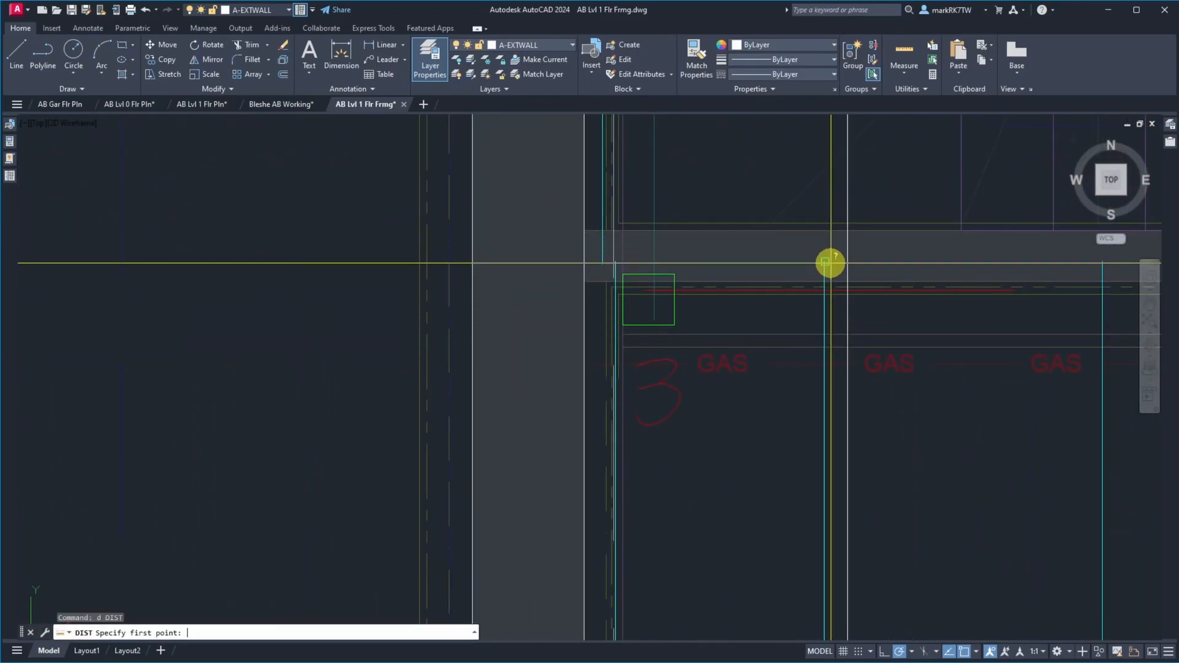
left_click(830, 263)
left_click(847, 261)
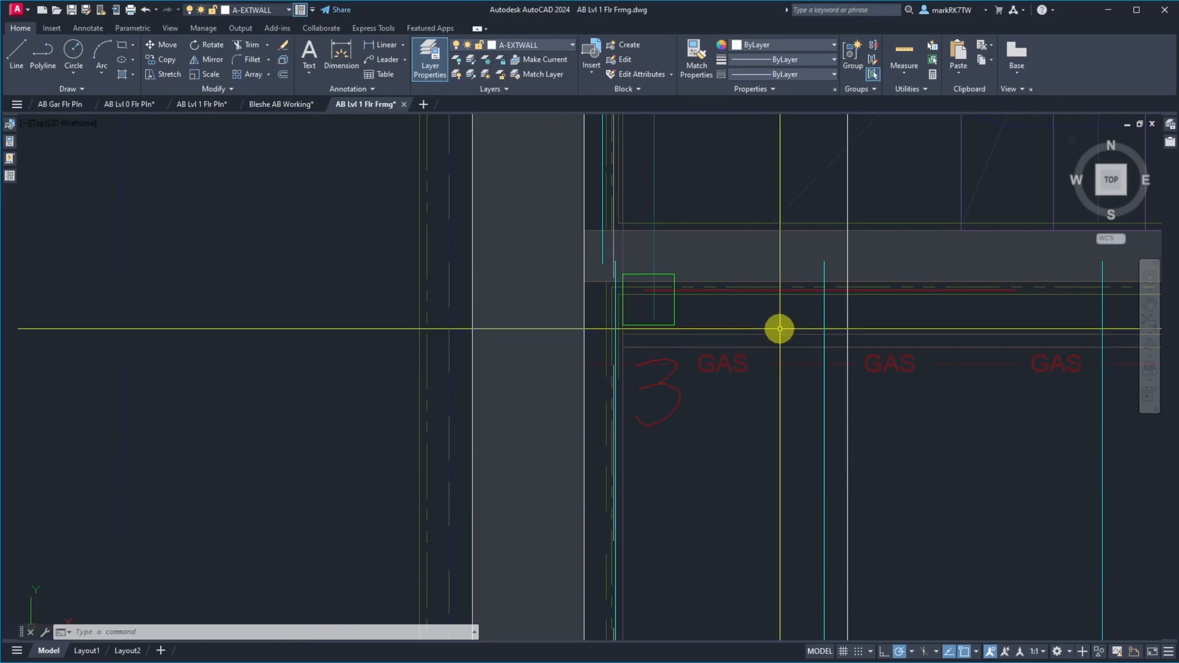
Move all the joist lines south of the beam, across the kitchen and living room, 1/16 inch west
scroll(350, 389, "down", 8)
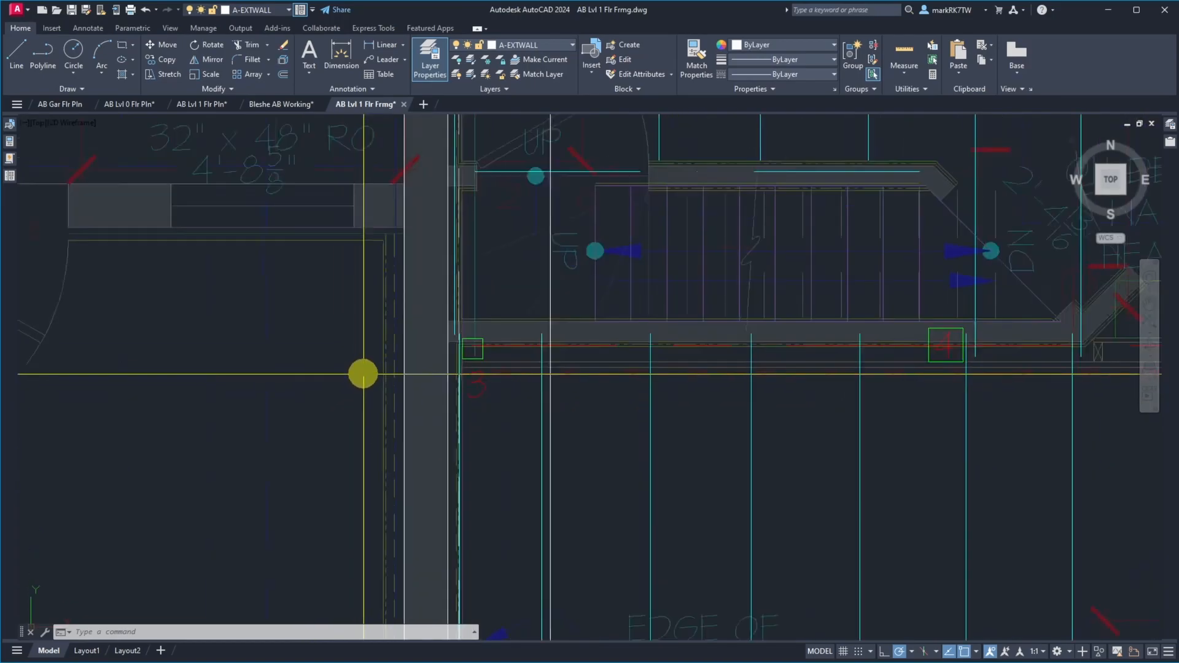
scroll(411, 389, "up", 4)
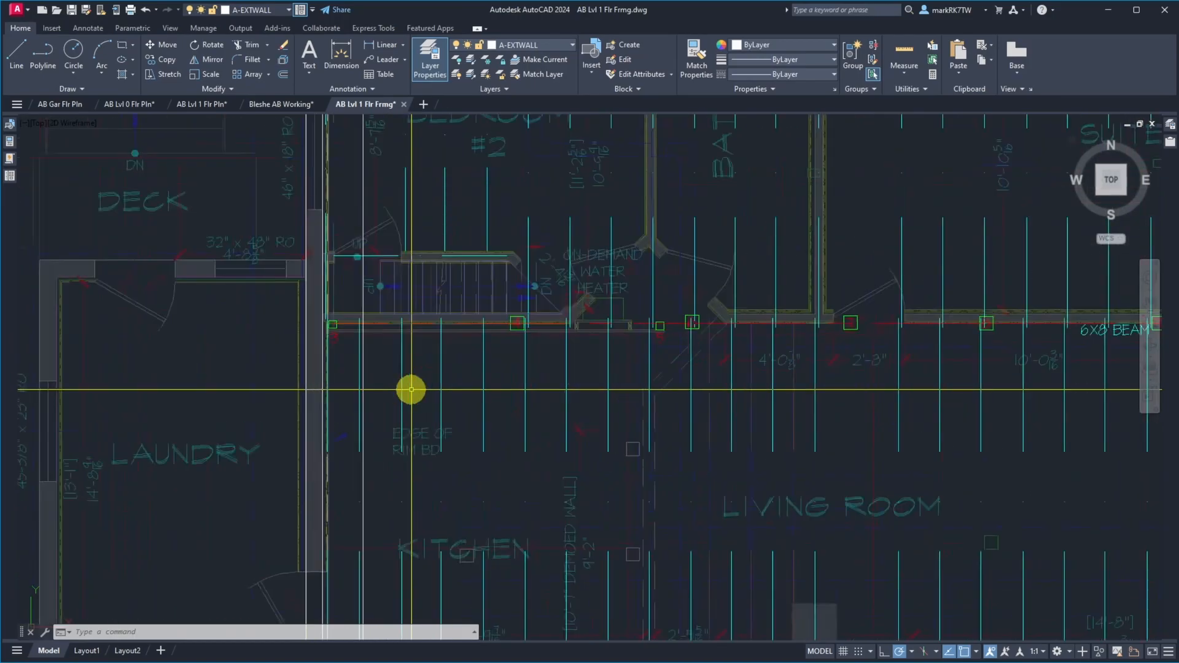
scroll(336, 317, "up", 1)
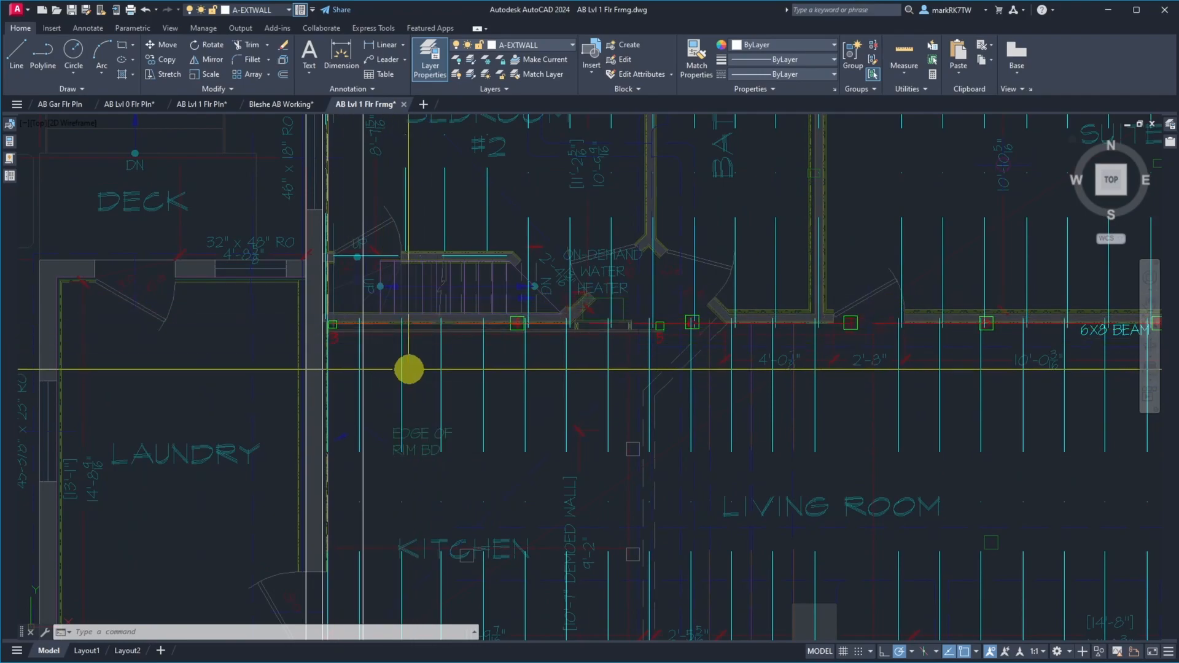
scroll(478, 293, "down", 4)
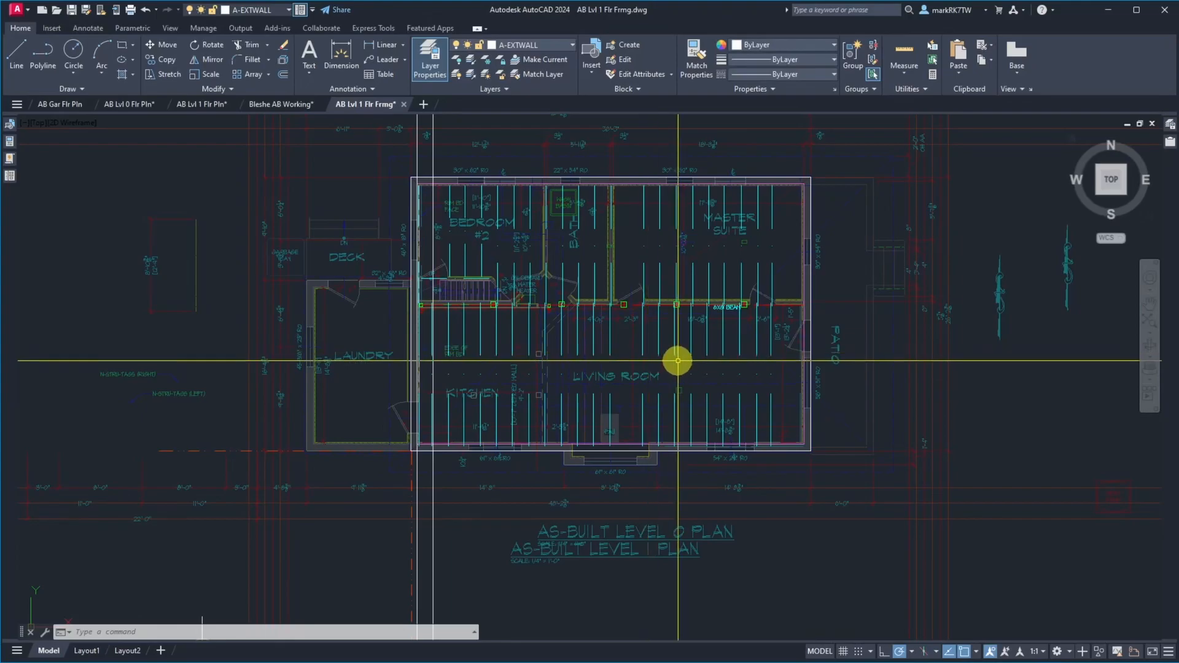
type("m")
key("Return")
left_click(778, 391)
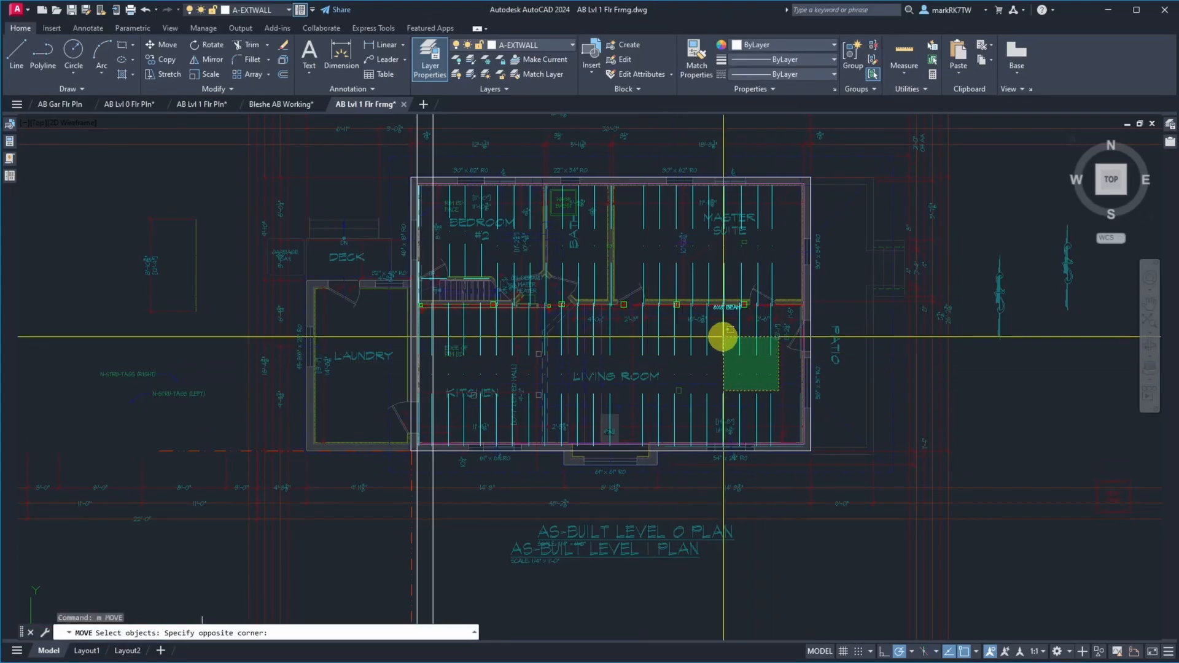
left_click(447, 326)
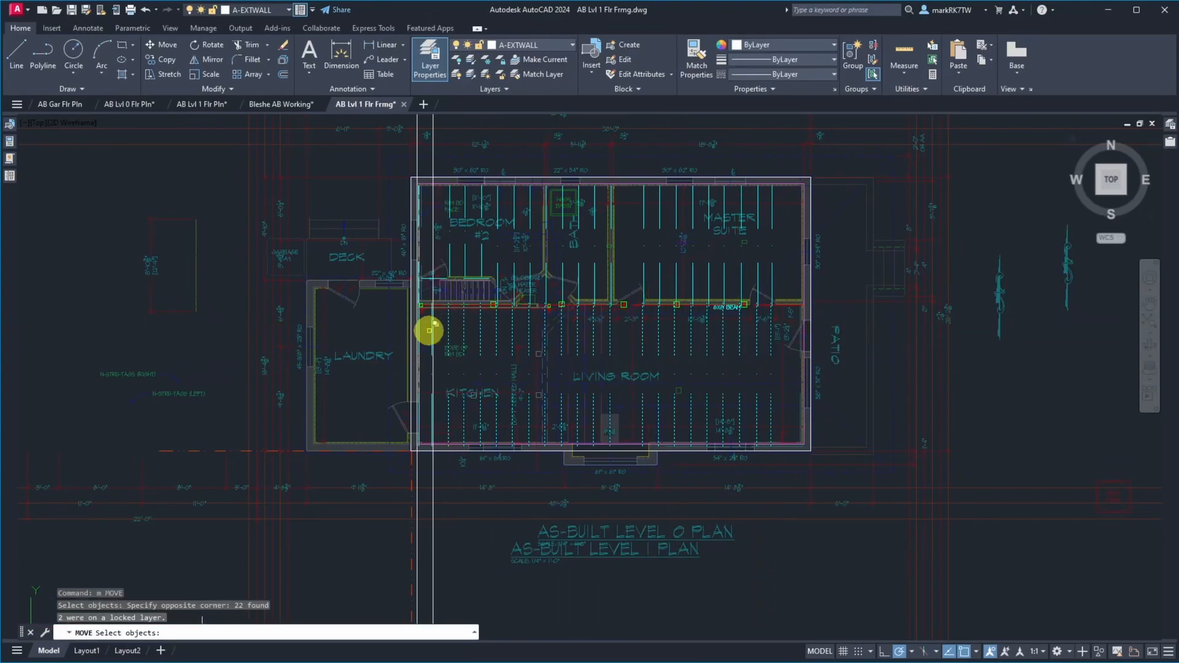
scroll(431, 330, "up", 7)
left_click(429, 337)
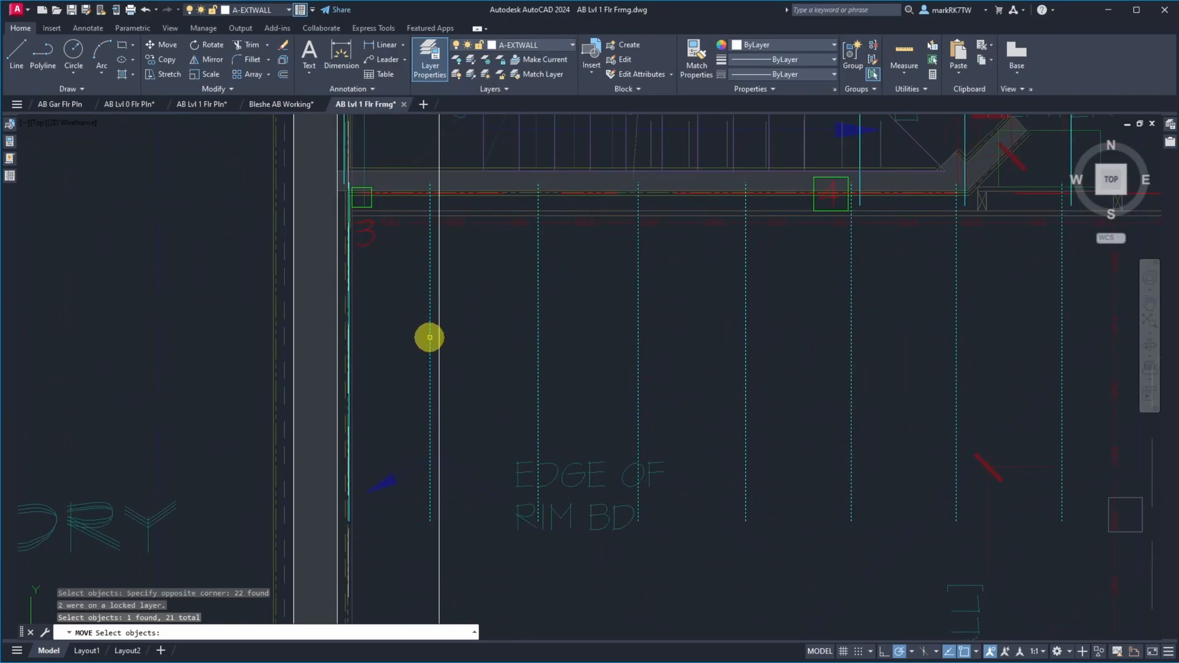
key("Return")
left_click(514, 346)
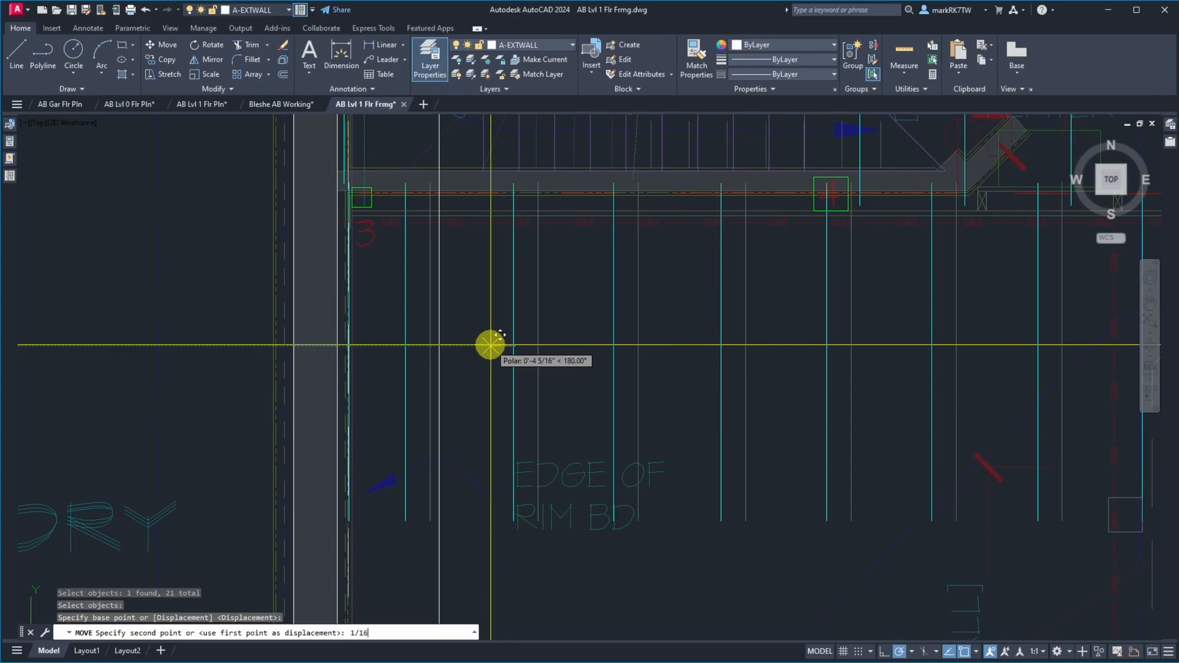
type("1/16")
key("Return")
Recheck the horizontal gap between the kitchen's first joist line and the 18-inch construction line
scroll(431, 198, "up", 5)
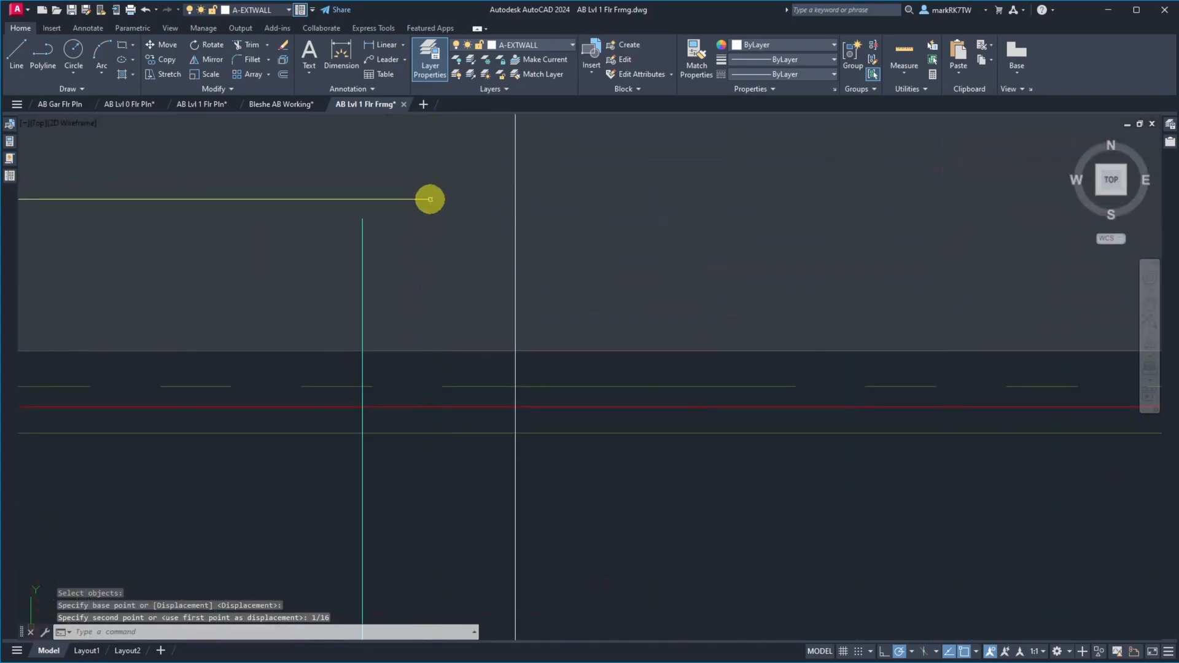
type("d")
key("Return")
left_click(362, 219)
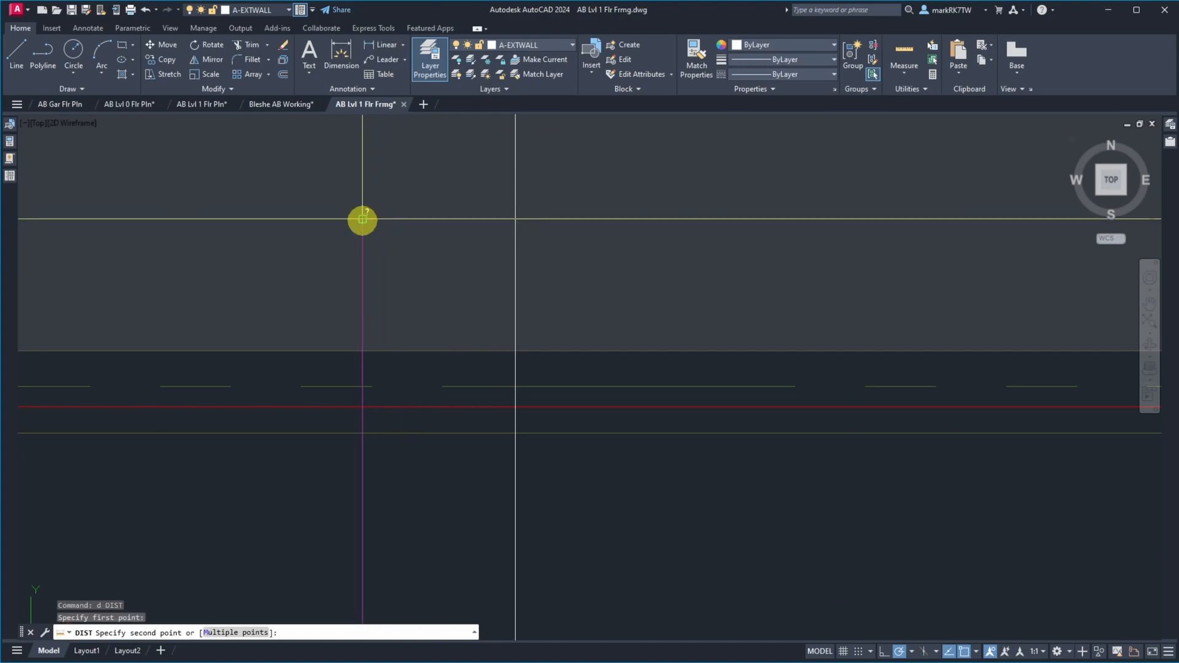
left_click(498, 219)
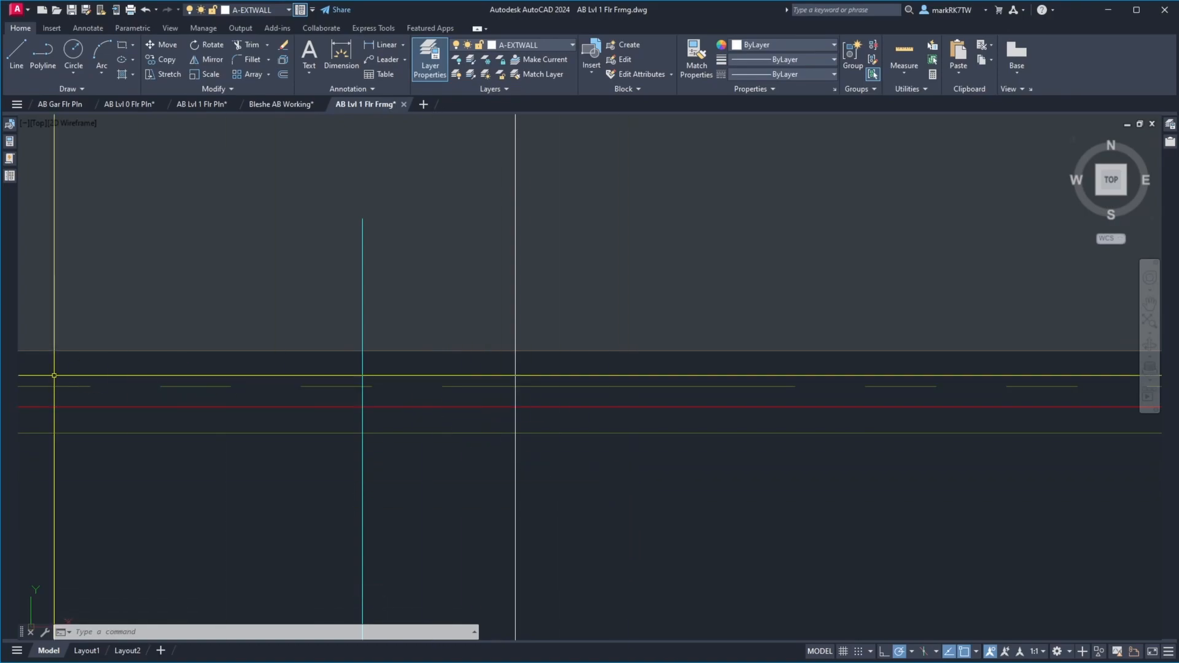
Open site photo IMG_1781.JPG and examine the tape reading at the joist edge up close
scroll(629, 465, "down", 5)
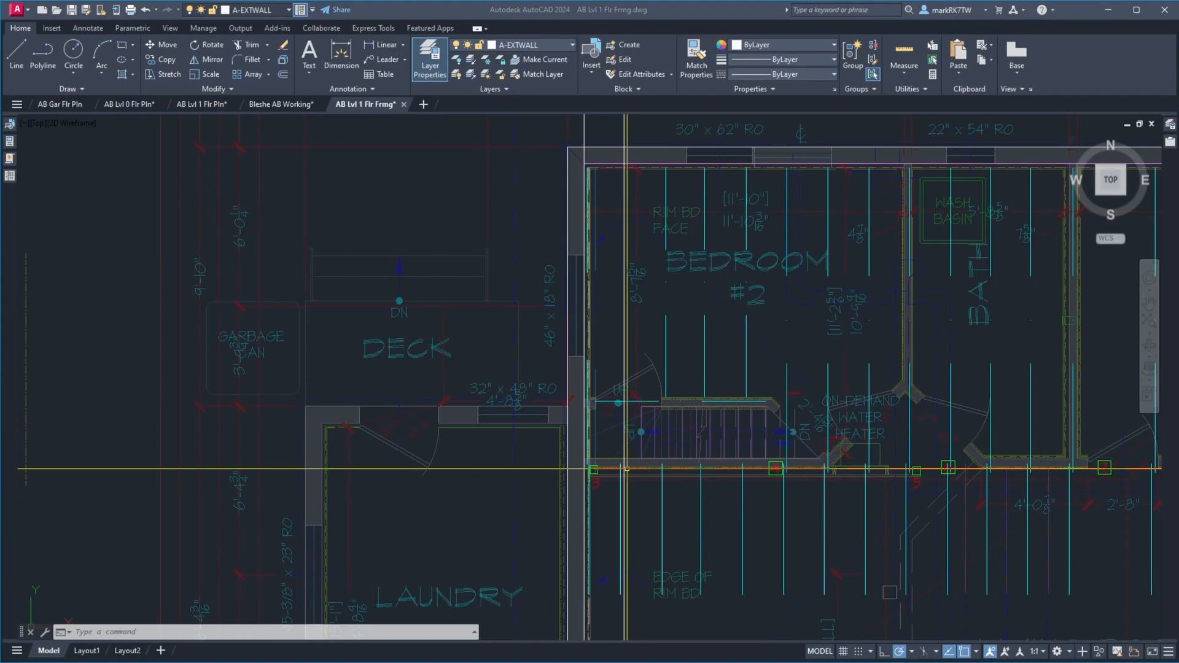
left_click_drag(393, 660, 531, 27)
scroll(744, 241, "up", 7)
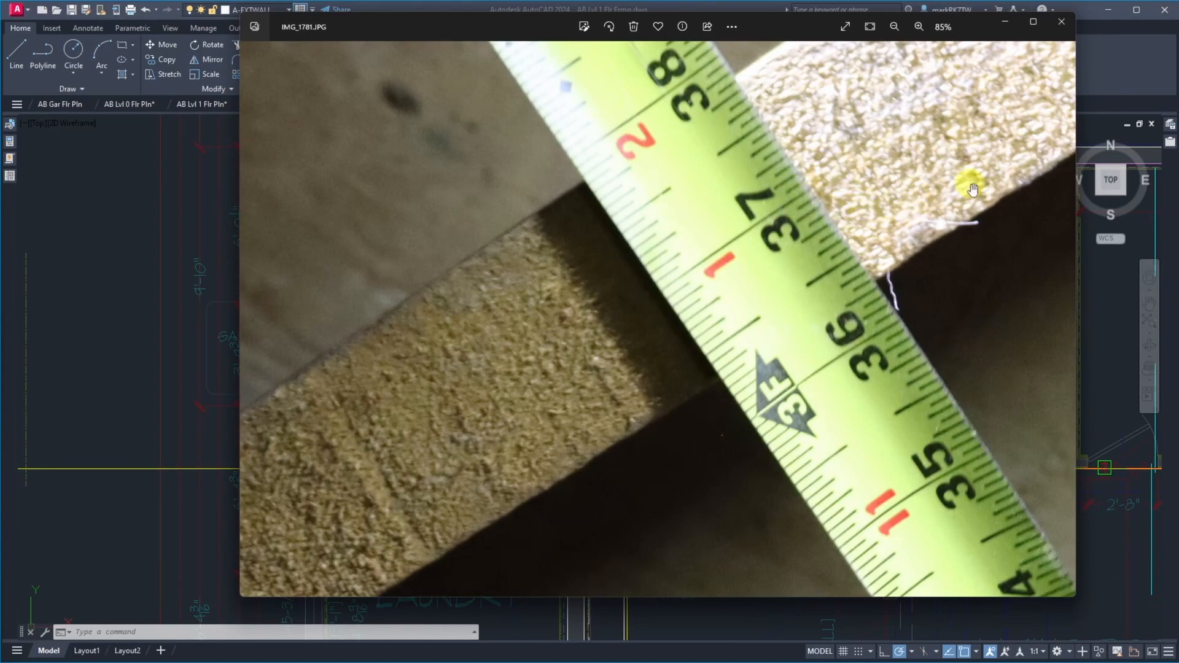
Move the site photo out of the way and delete the 18-inch vertical construction line through bedroom #2
left_click_drag(760, 26, 1178, 27)
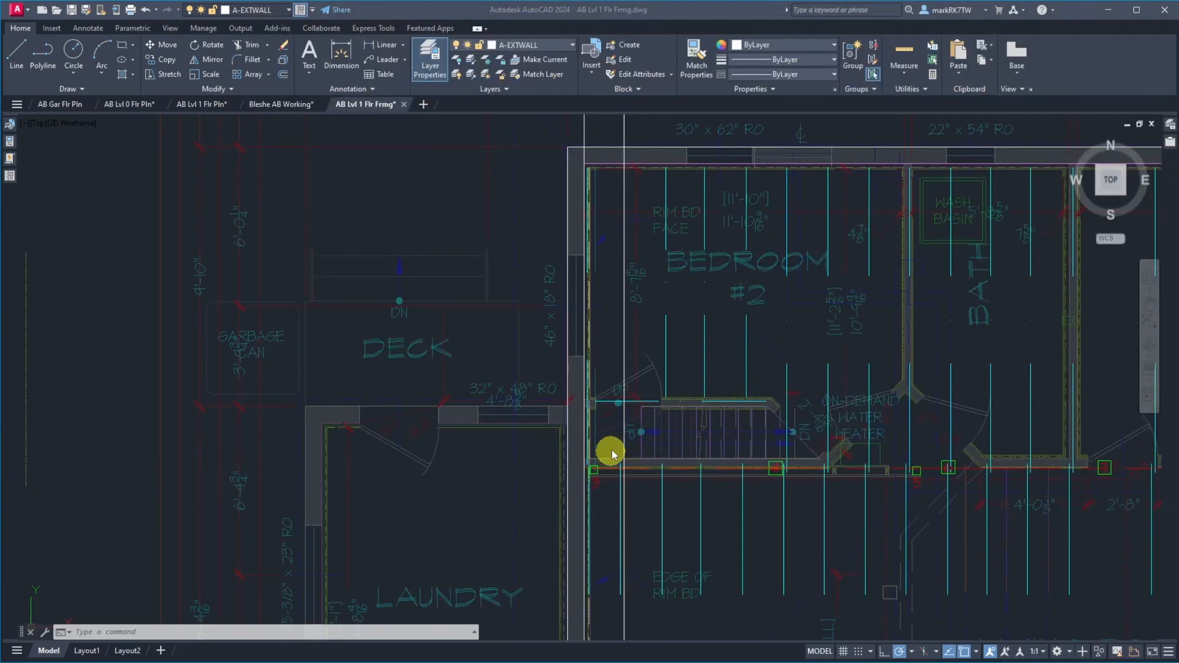
left_click(622, 125)
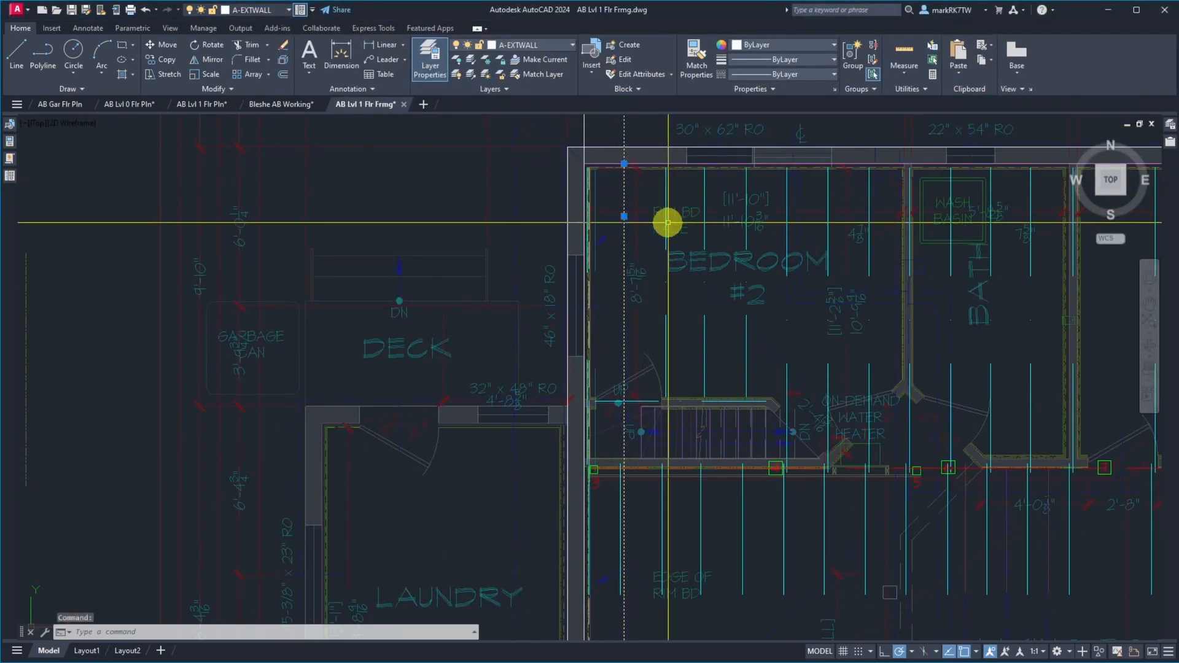
key("Delete")
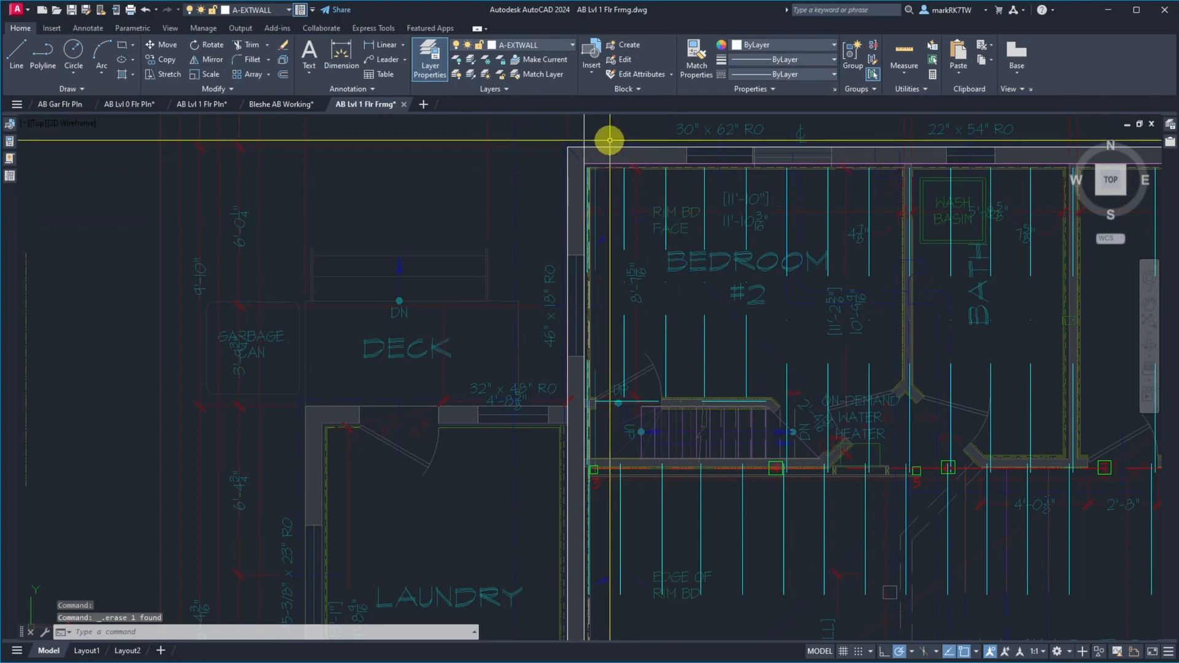
type("o")
key("Return")
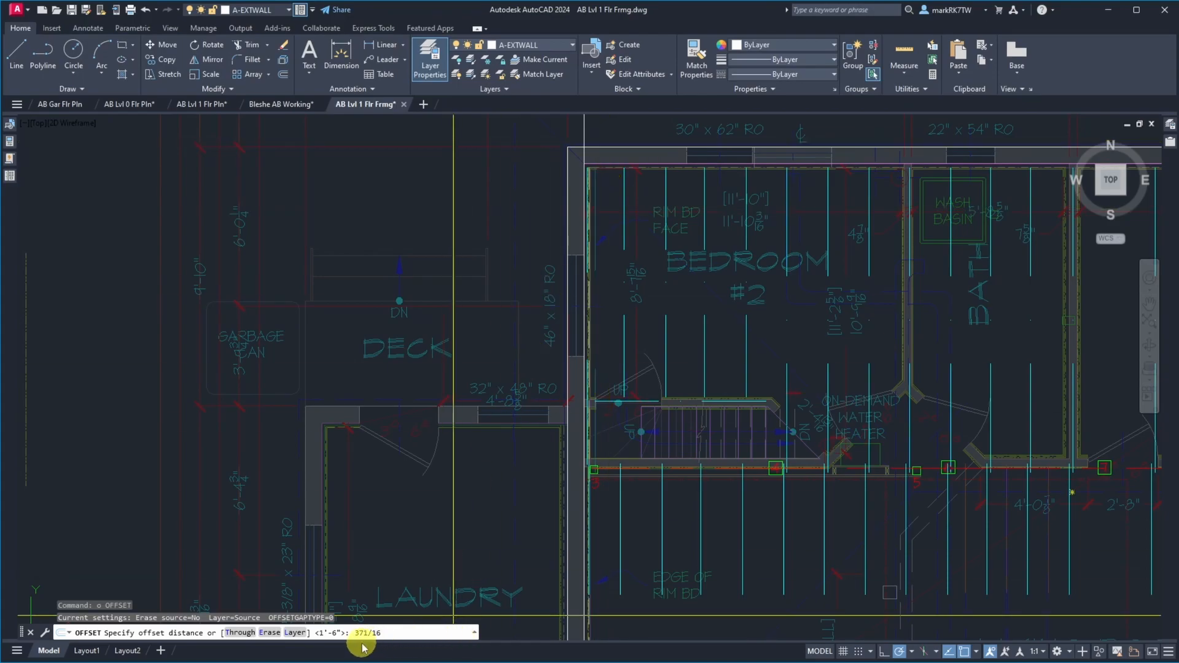
key("Return")
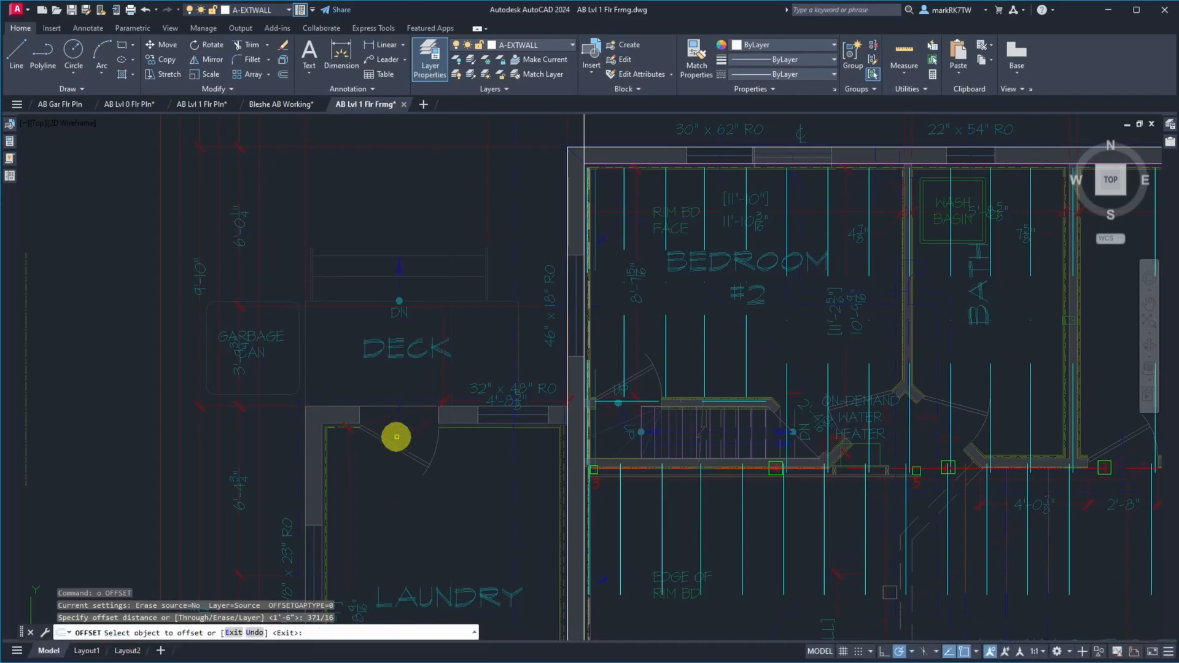
left_click(509, 366)
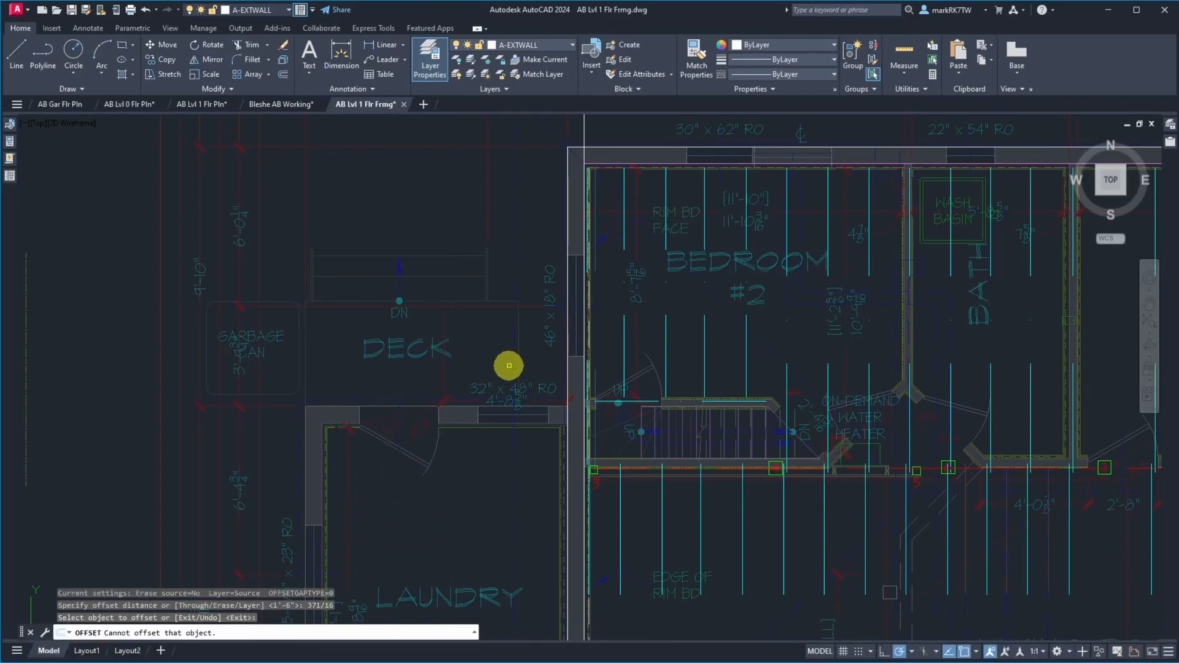
key("Return")
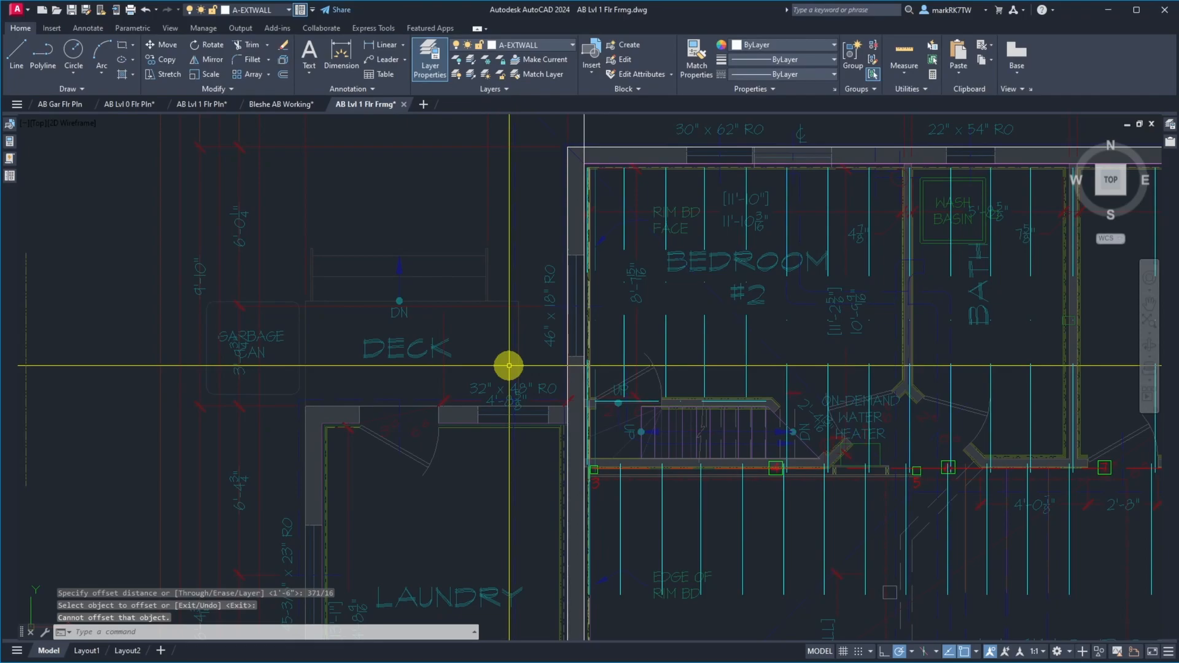
Offset the vertical construction line at the west wall 37-1/16 inches to the east
key("Return")
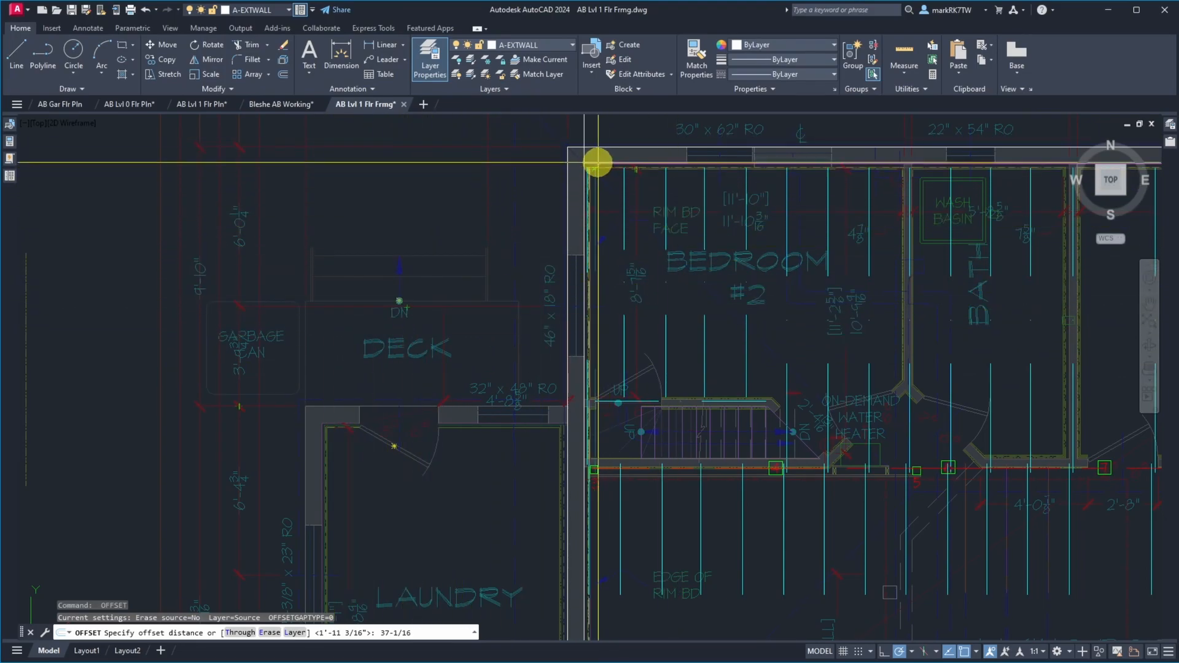
key("Return")
left_click(587, 131)
left_click(584, 128)
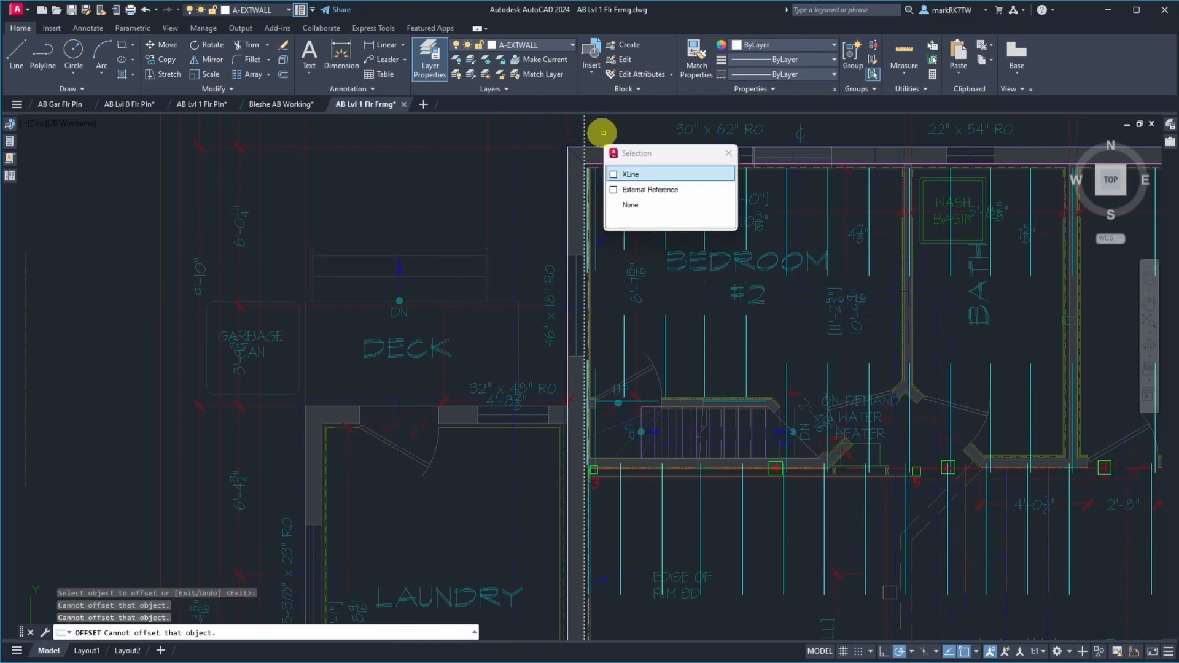
left_click(606, 133)
key("Return")
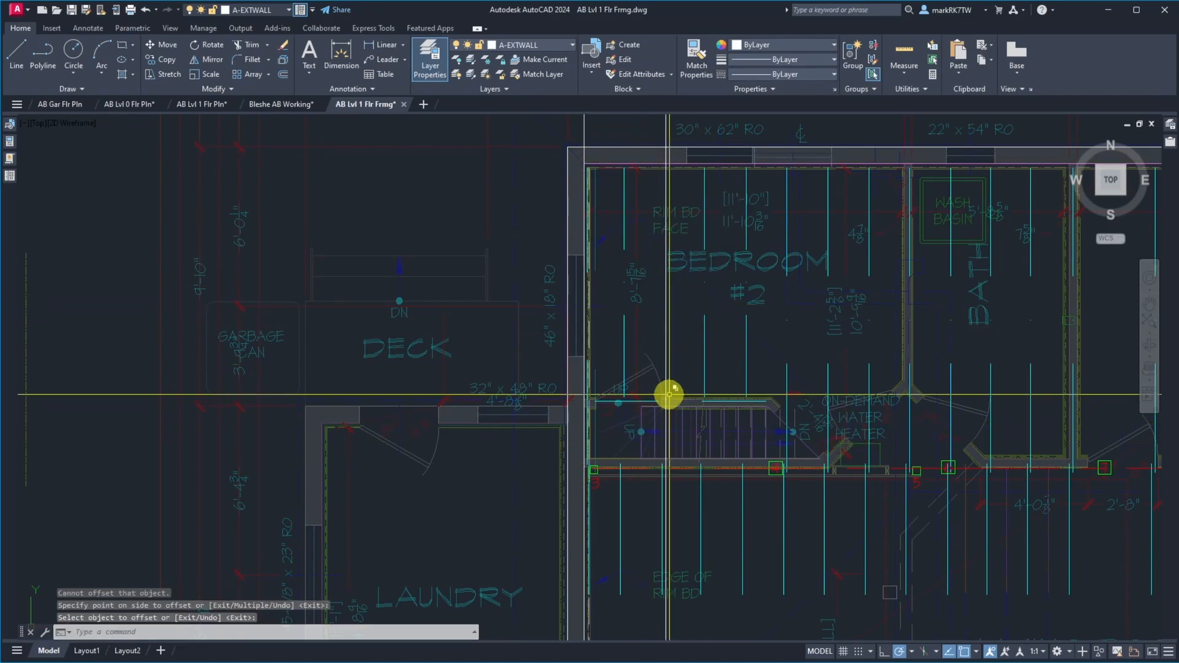
Measure the gap between the lower end of bedroom #2's second joist line, near the stair wall, and the 37-1/16-inch construction line
scroll(671, 387, "up", 5)
scroll(549, 558, "up", 4)
scroll(549, 558, "up", 1)
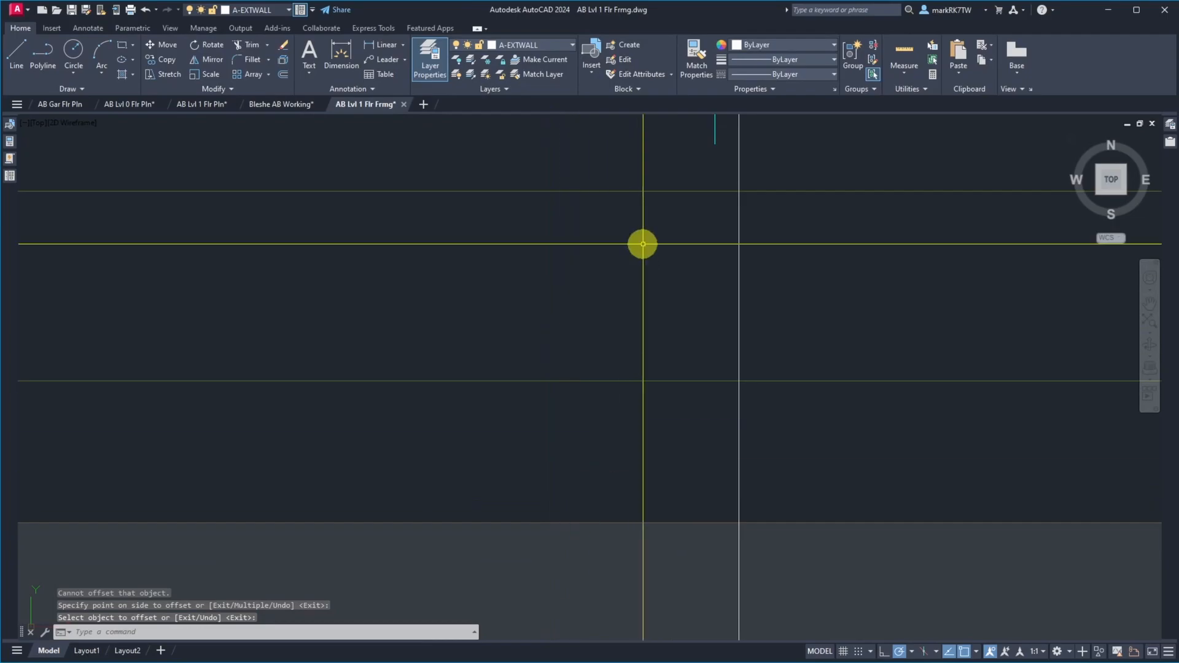
scroll(642, 246, "down", 2)
type("d")
key("Return")
left_click(669, 211)
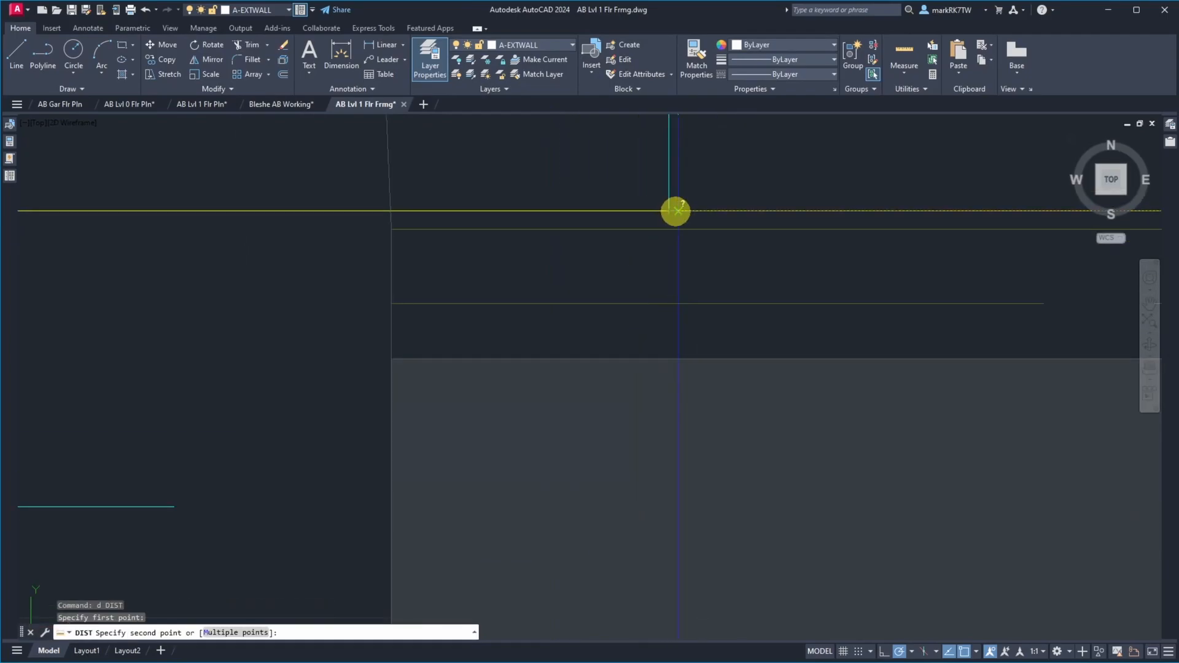
left_click(671, 210)
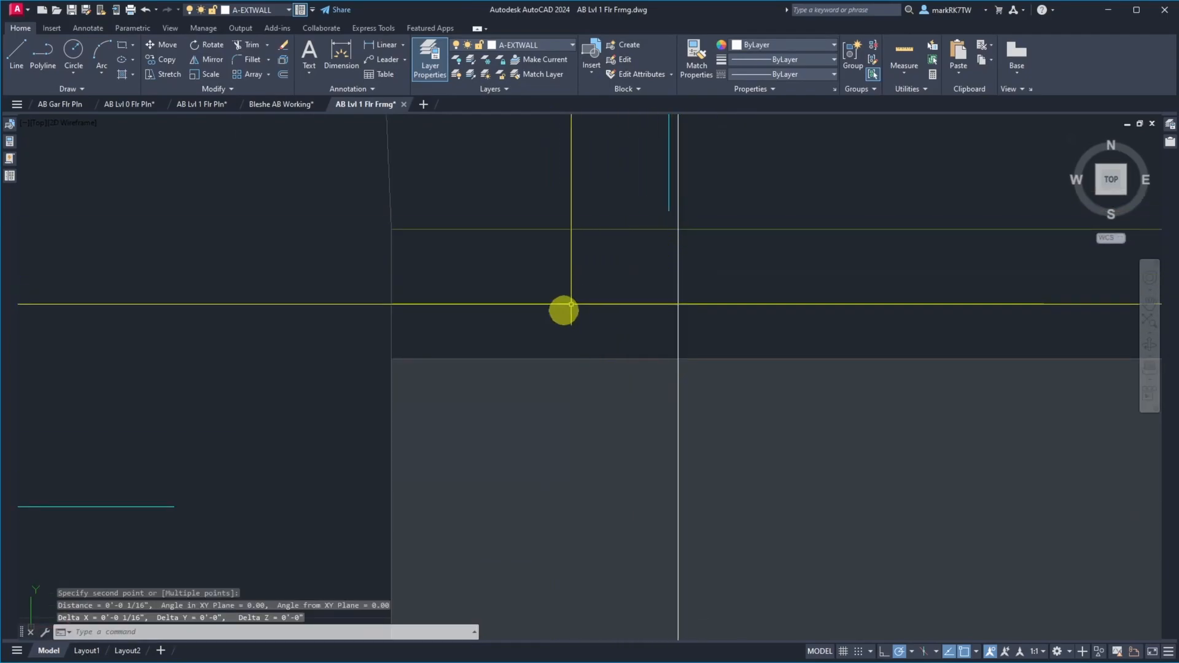
Move all joist lines except the westernmost ones, leaving out beam and posts, so bedroom #2's second joist meets the 37-1/16-inch construction line
scroll(577, 301, "down", 4)
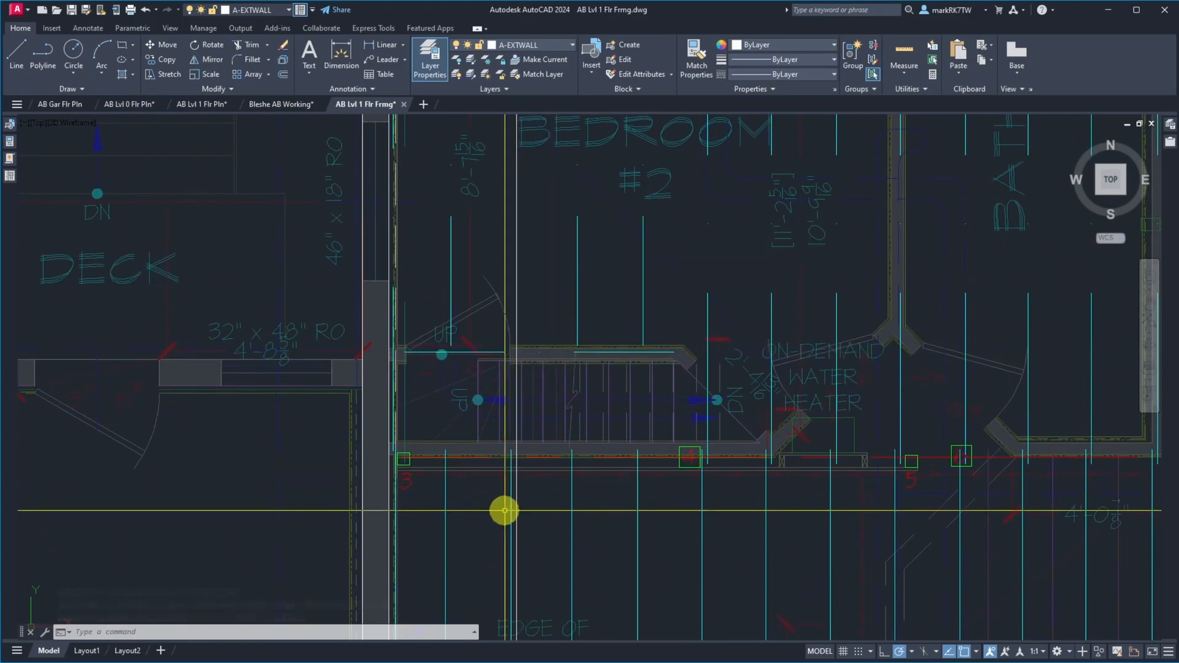
scroll(491, 417, "down", 4)
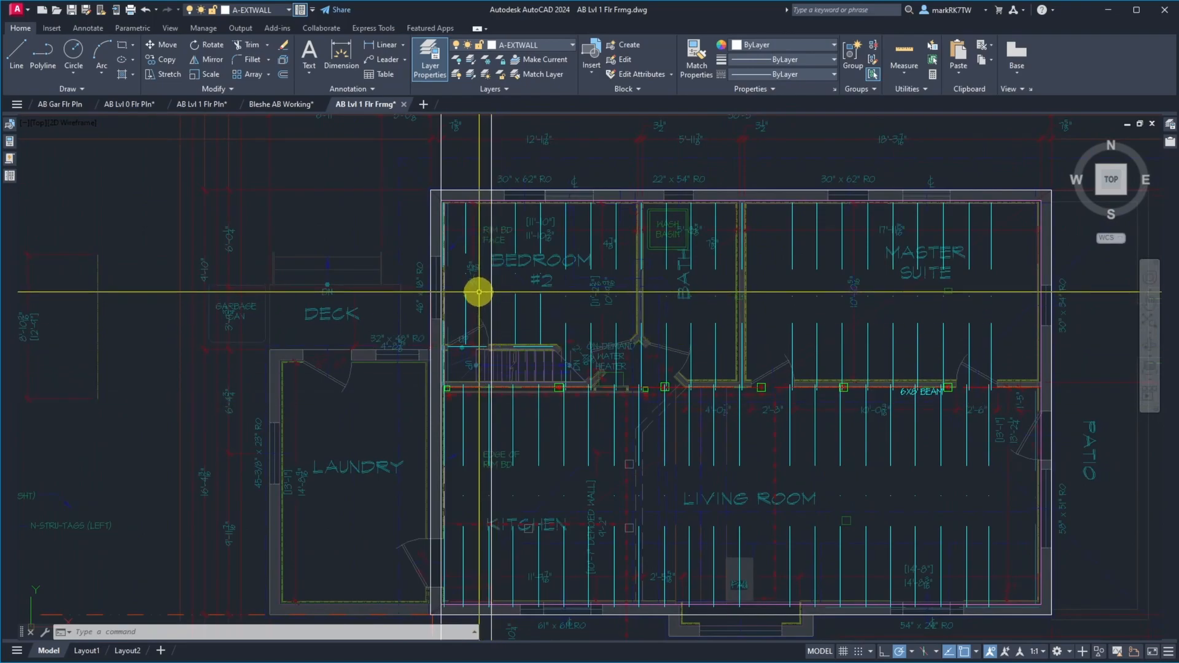
type("m")
key("Return")
left_click(482, 174)
scroll(485, 236, "down", 6)
left_click(556, 292)
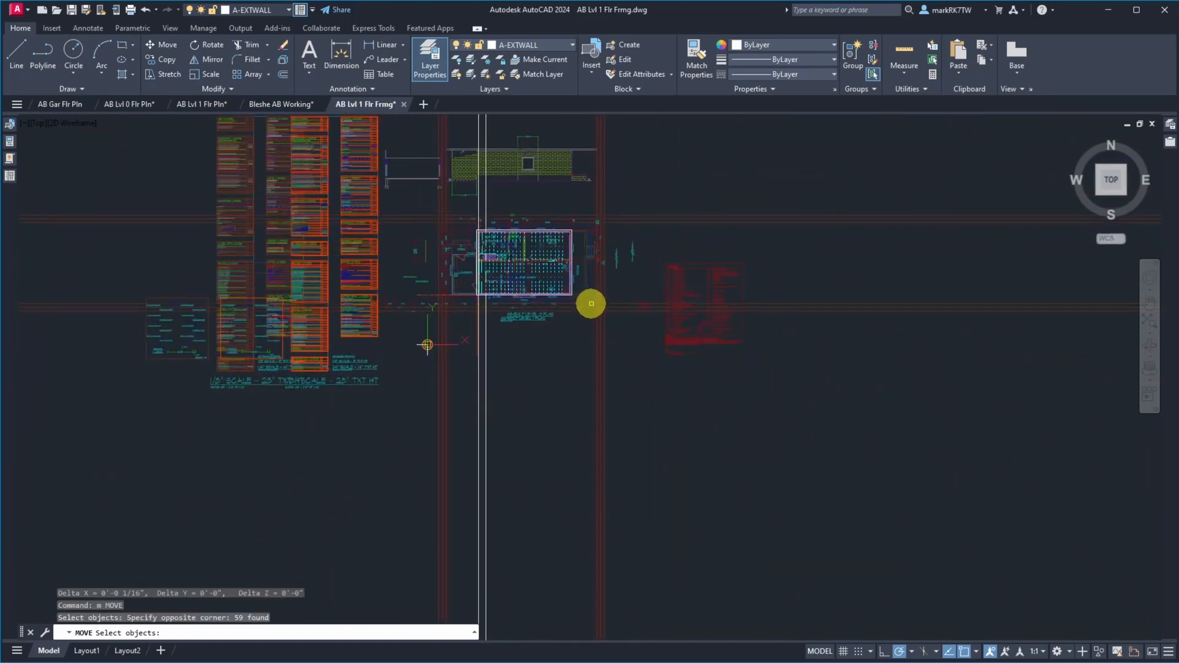
scroll(499, 236, "up", 6)
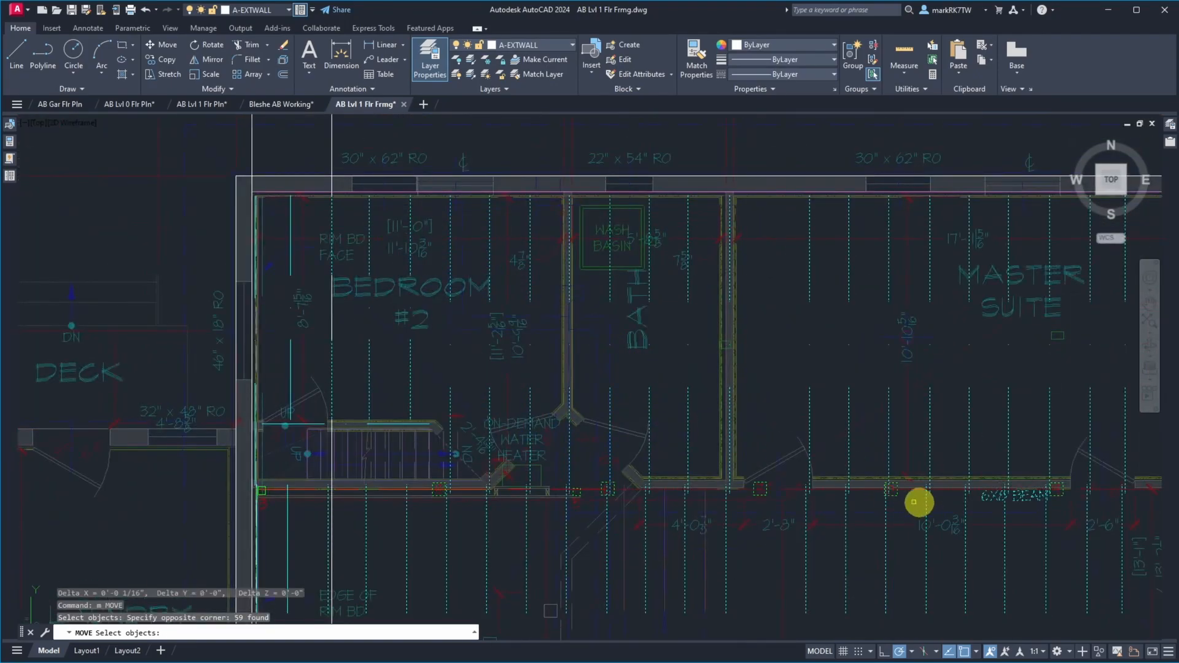
scroll(755, 474, "down", 5)
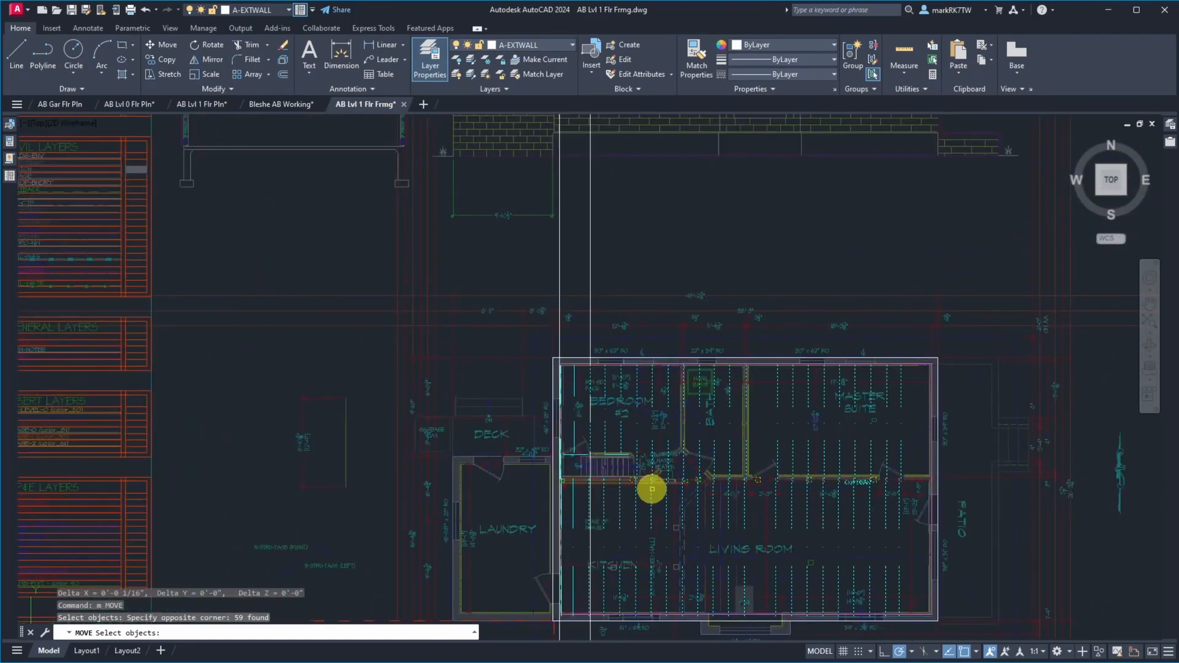
scroll(652, 489, "up", 5)
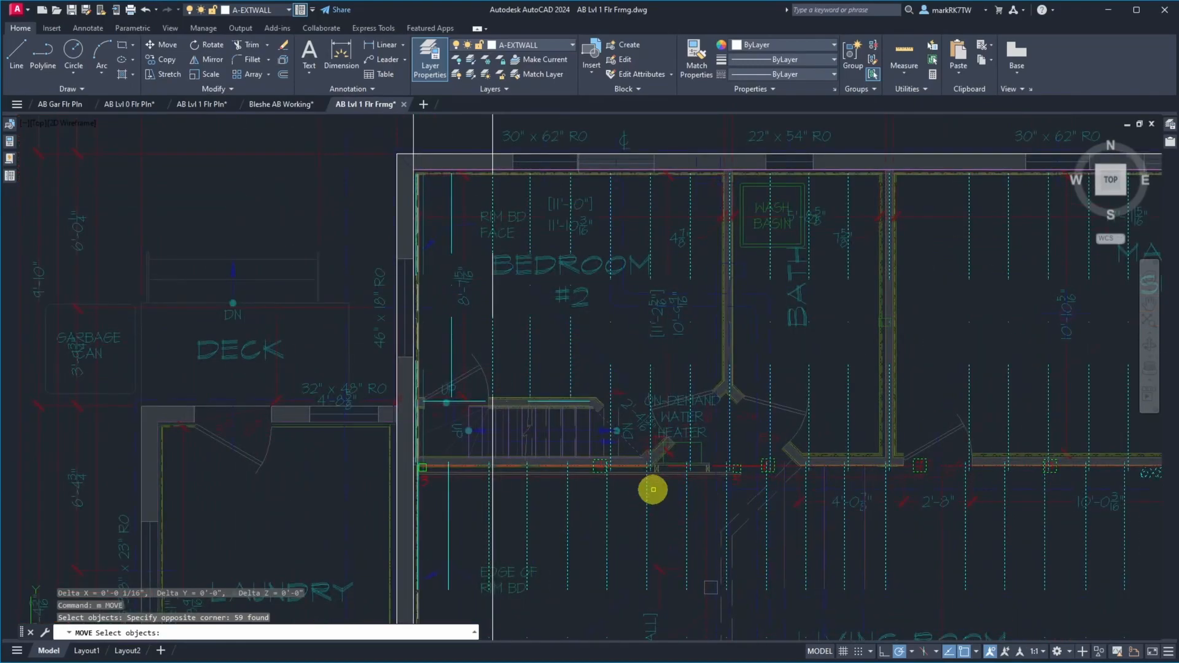
scroll(652, 490, "down", 2)
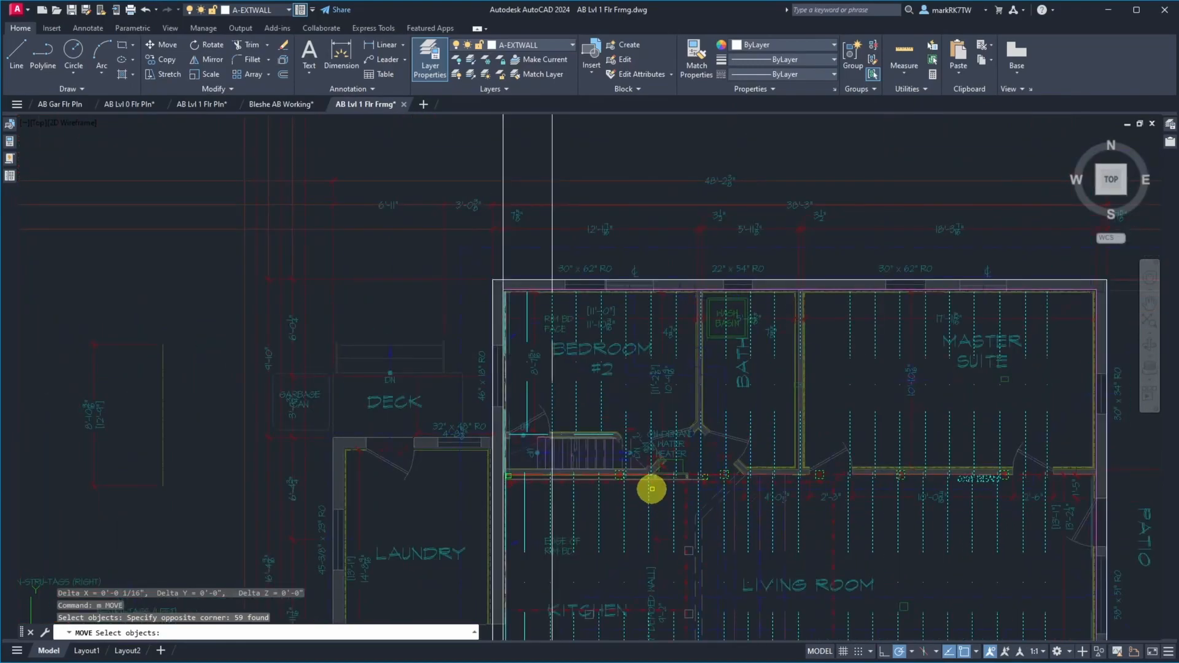
left_click(471, 458)
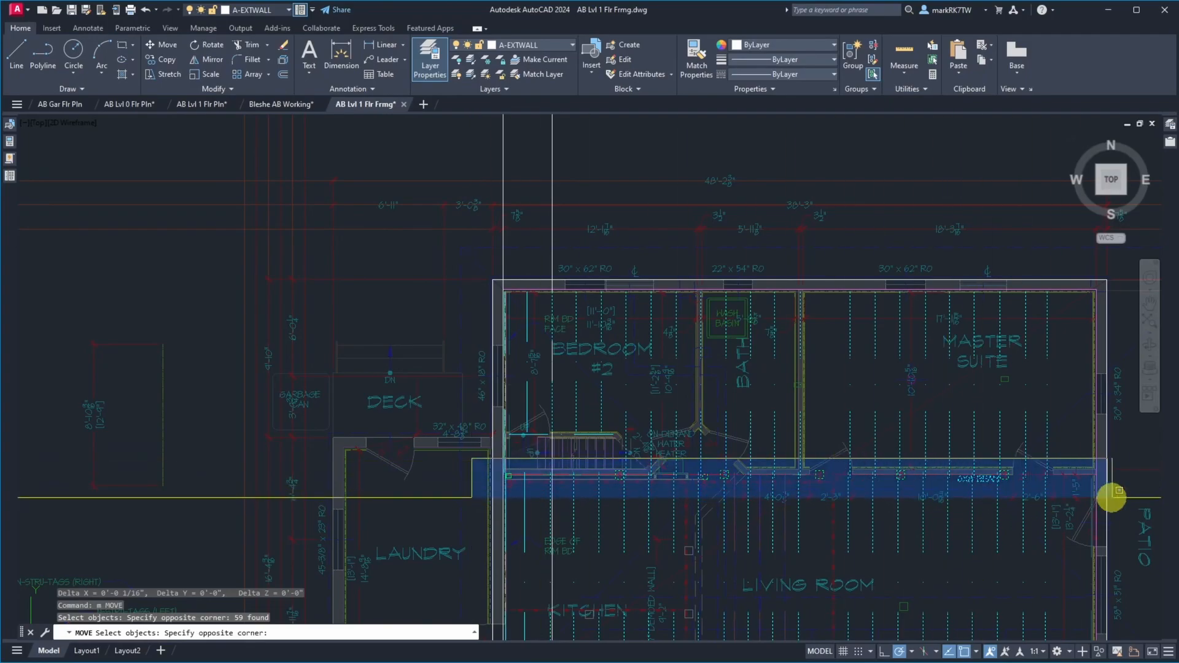
left_click(1126, 496, "shift")
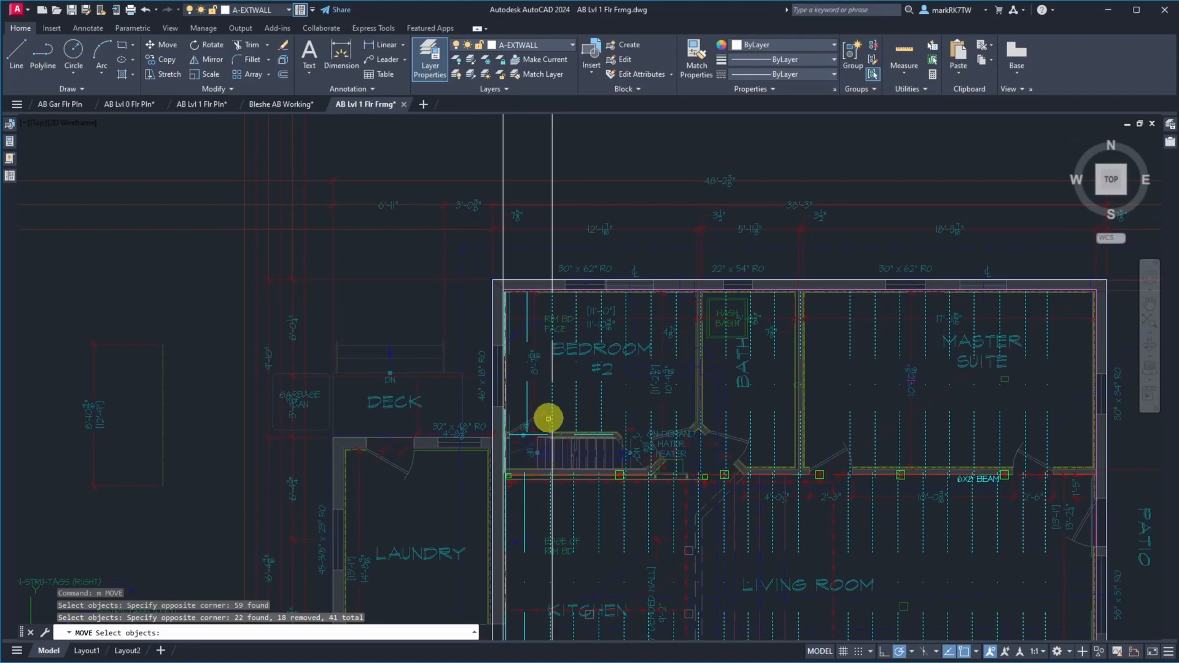
scroll(548, 412, "up", 5)
scroll(566, 455, "down", 3)
scroll(590, 471, "up", 4)
scroll(590, 495, "up", 5)
scroll(584, 430, "down", 5)
scroll(557, 442, "up", 5)
scroll(654, 203, "down", 3)
scroll(635, 190, "up", 3)
key("Return")
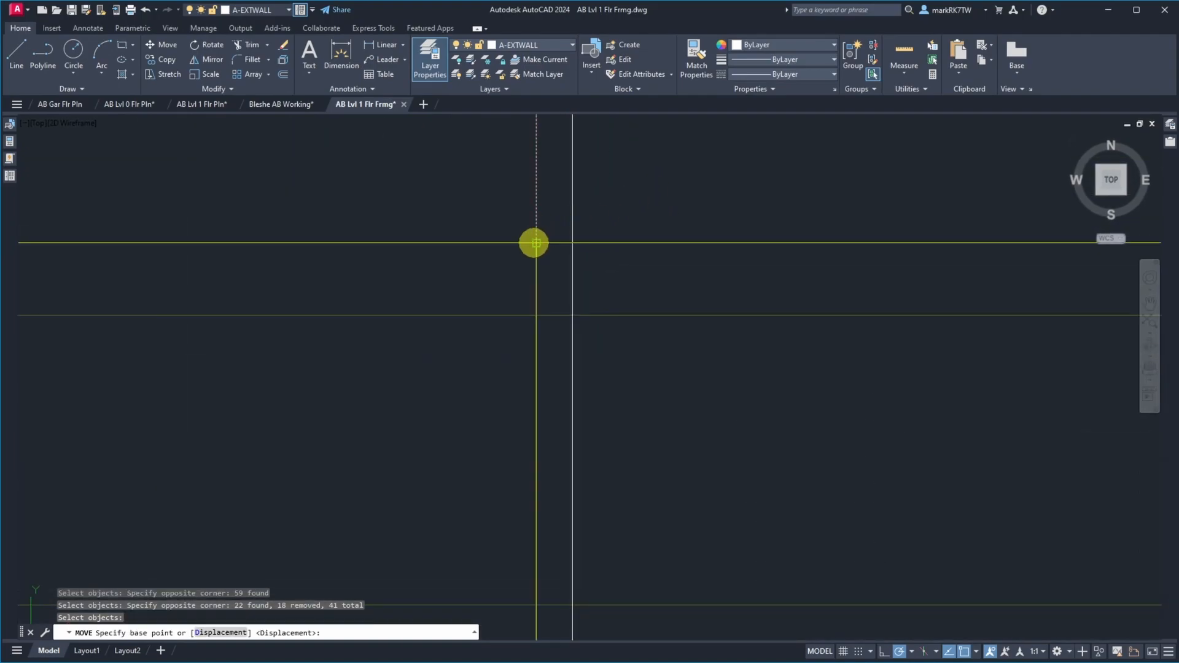
left_click(534, 243)
left_click(571, 243)
Measure the distance from the upper end of the kitchen's second joist line to the 37-1/16-inch construction line
scroll(471, 275, "down", 2)
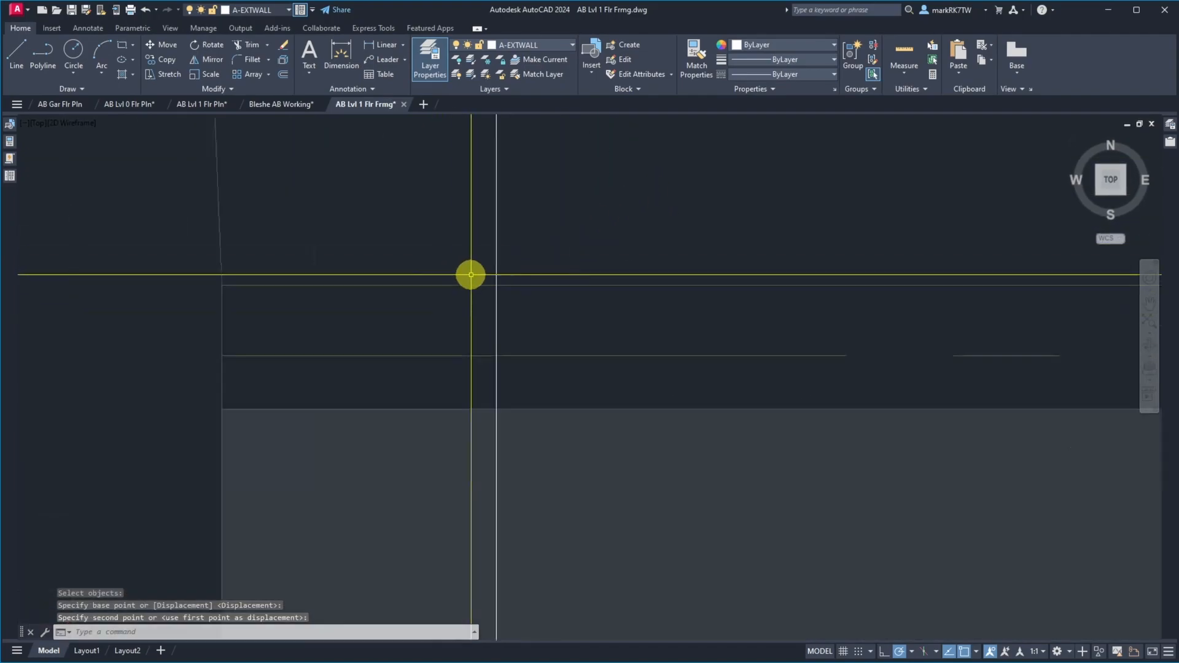
scroll(471, 274, "down", 4)
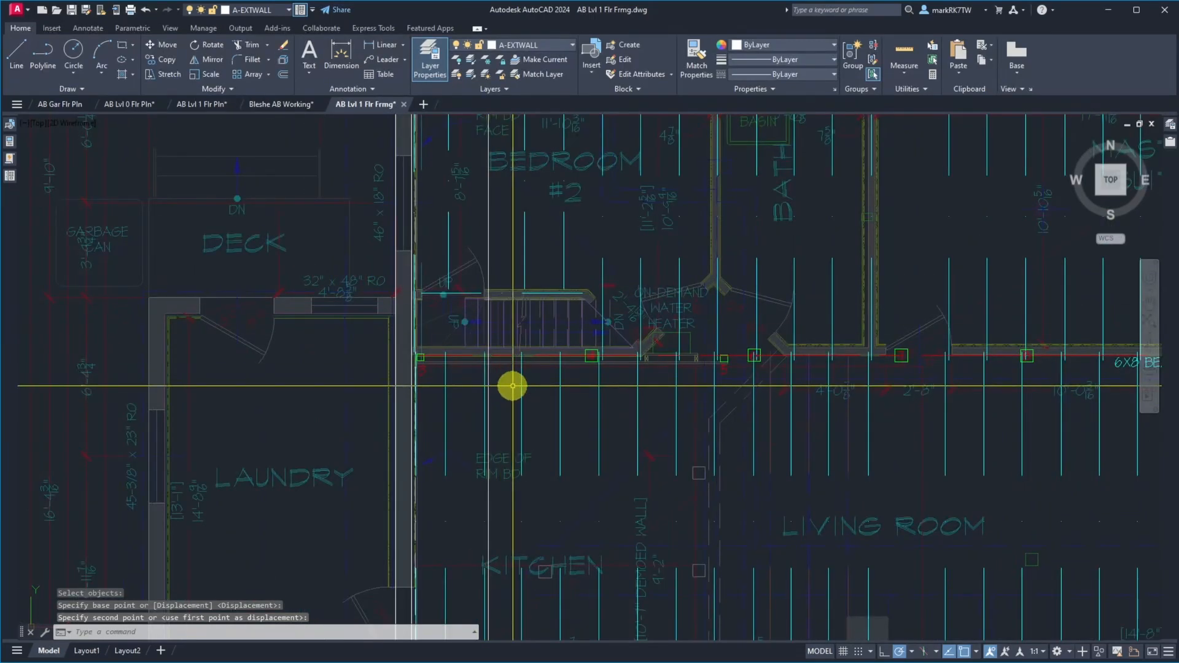
scroll(477, 371, "up", 5)
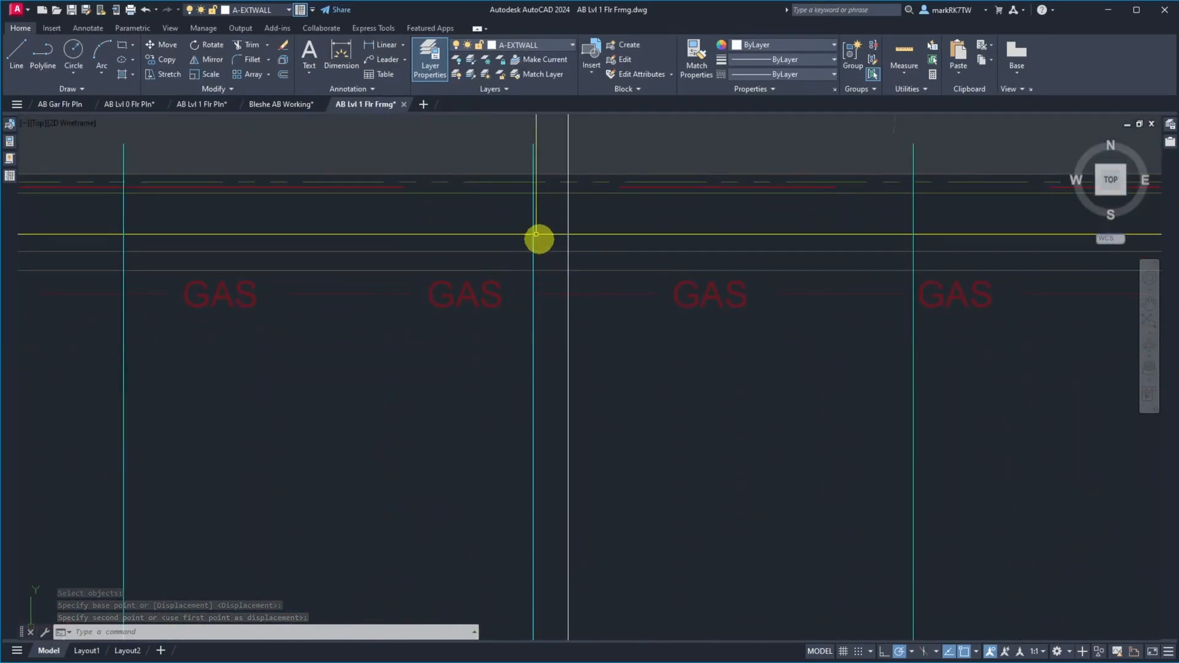
type("di")
key("Return")
left_click(532, 146)
left_click(567, 146)
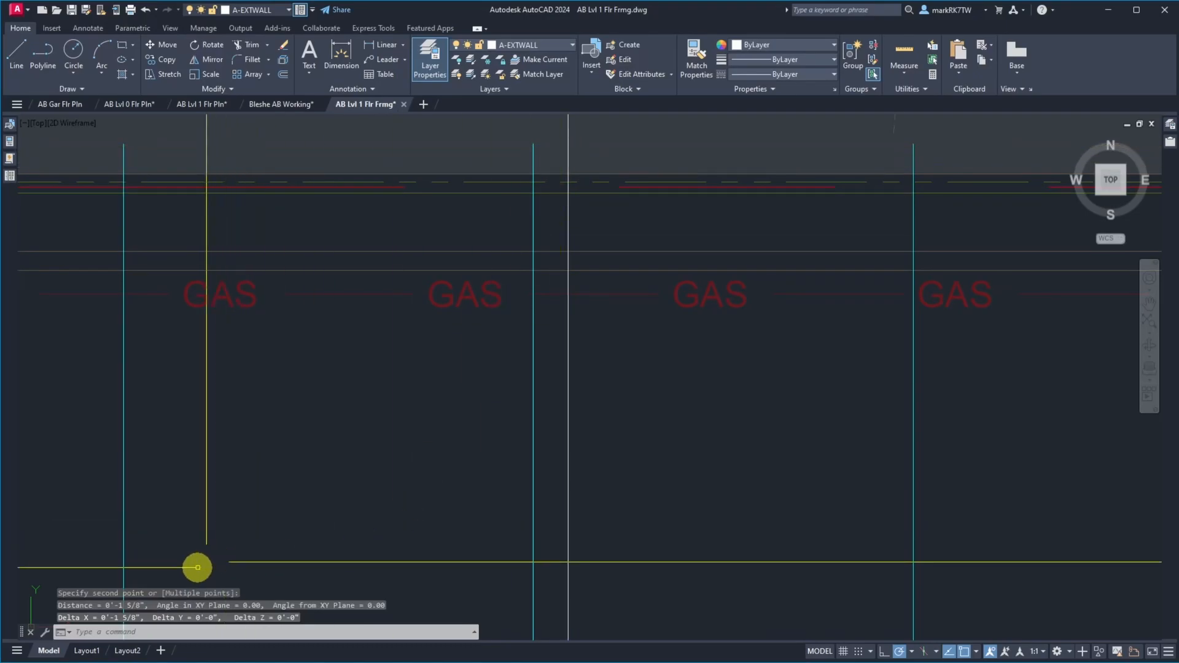
Erase the 37-1/16-inch vertical construction line, keeping the one at the west wall
scroll(528, 509, "down", 2)
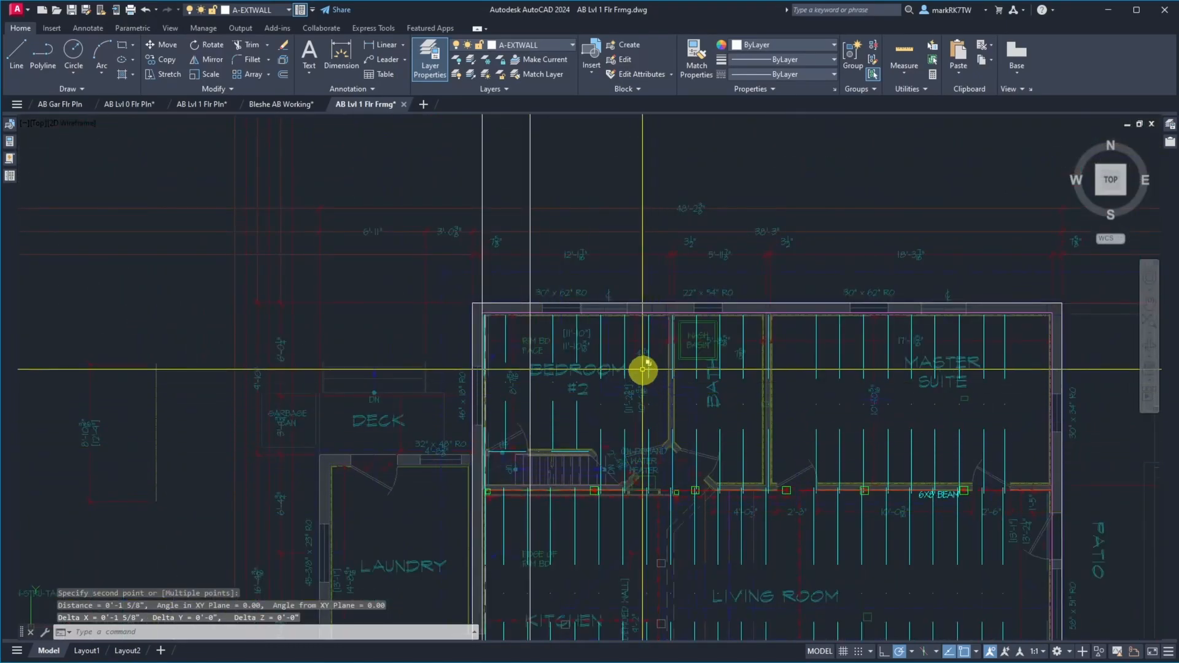
type("e")
key("Return")
left_click(548, 174)
left_click(520, 154)
key("Return")
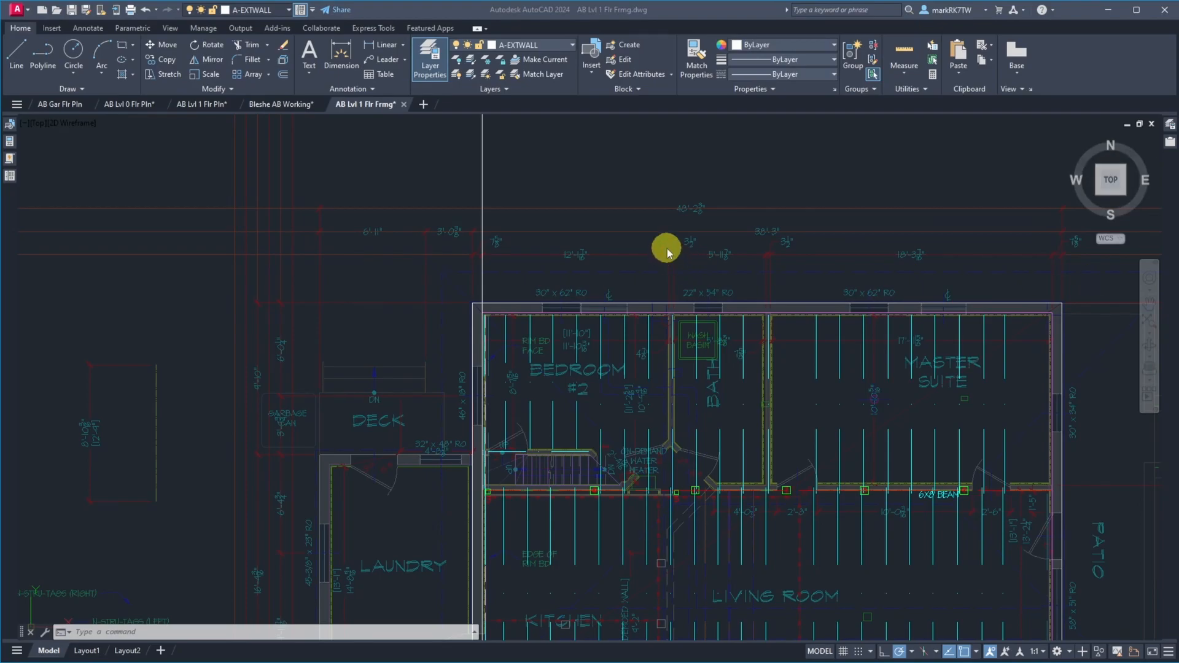
Offset the vertical construction line at the west wall 54-11/16 inches east into bedroom #2
type("o")
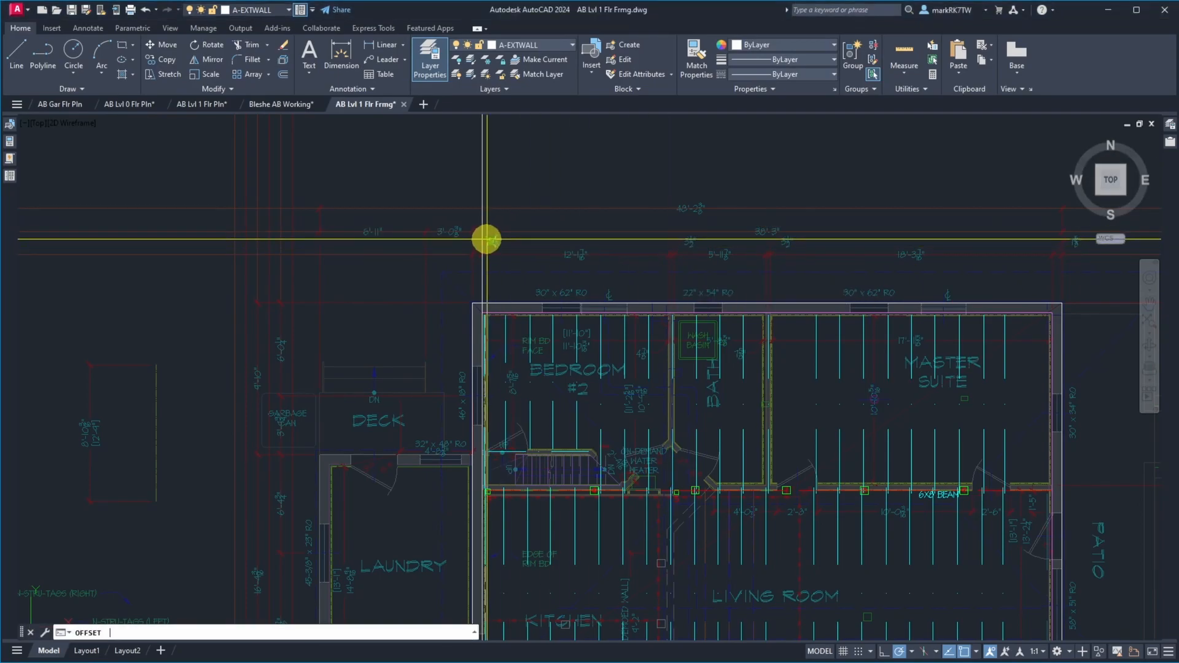
key("Return")
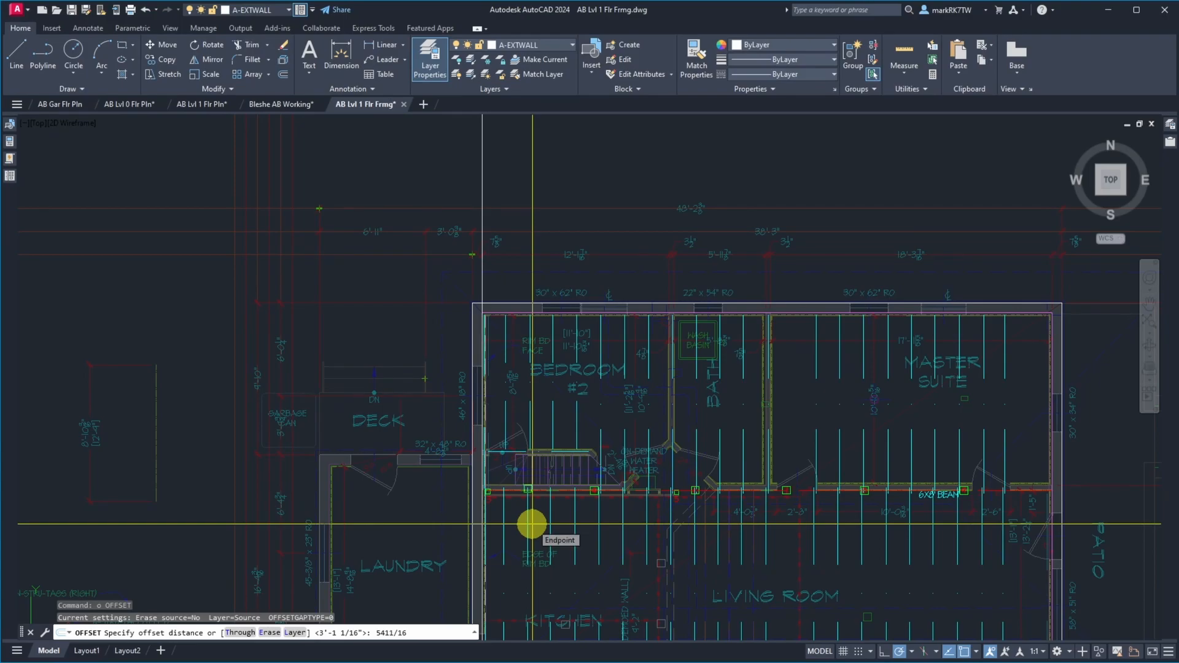
type("--------------")
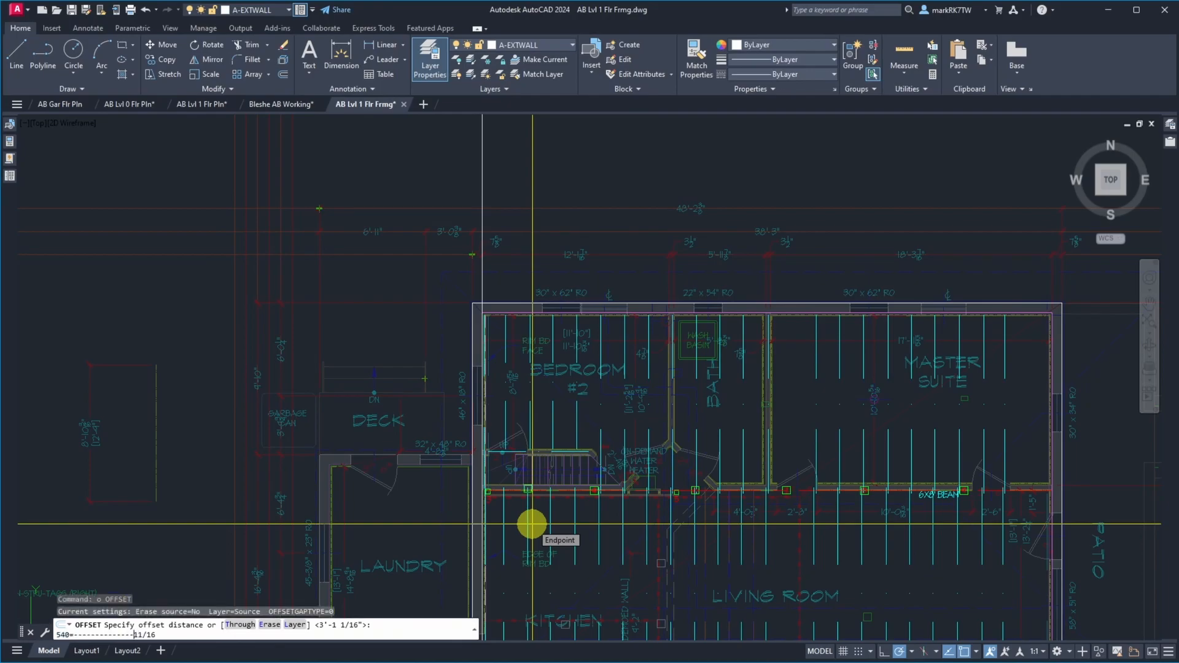
key("BackSpace")
key("BackSpace")
key("BackSpace")
key("BackSpace")
key("BackSpace")
key("BackSpace")
key("BackSpace")
key("BackSpace")
key("BackSpace")
key("BackSpace")
key("BackSpace")
key("BackSpace")
key("BackSpace")
key("BackSpace")
key("BackSpace")
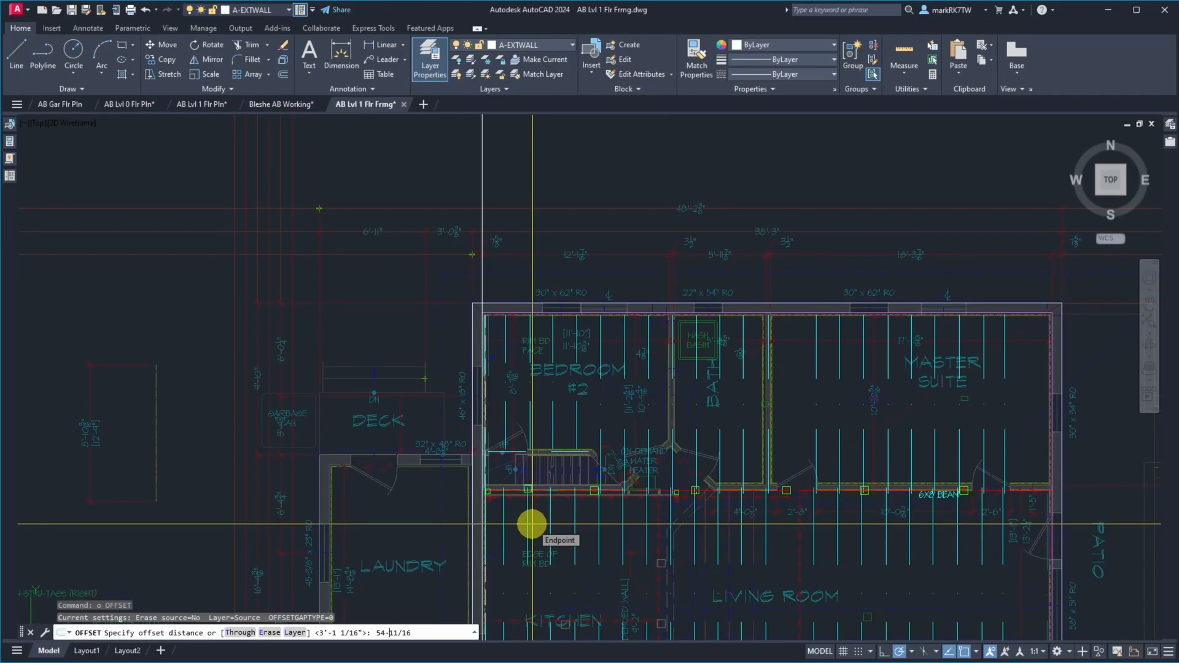
key("Return")
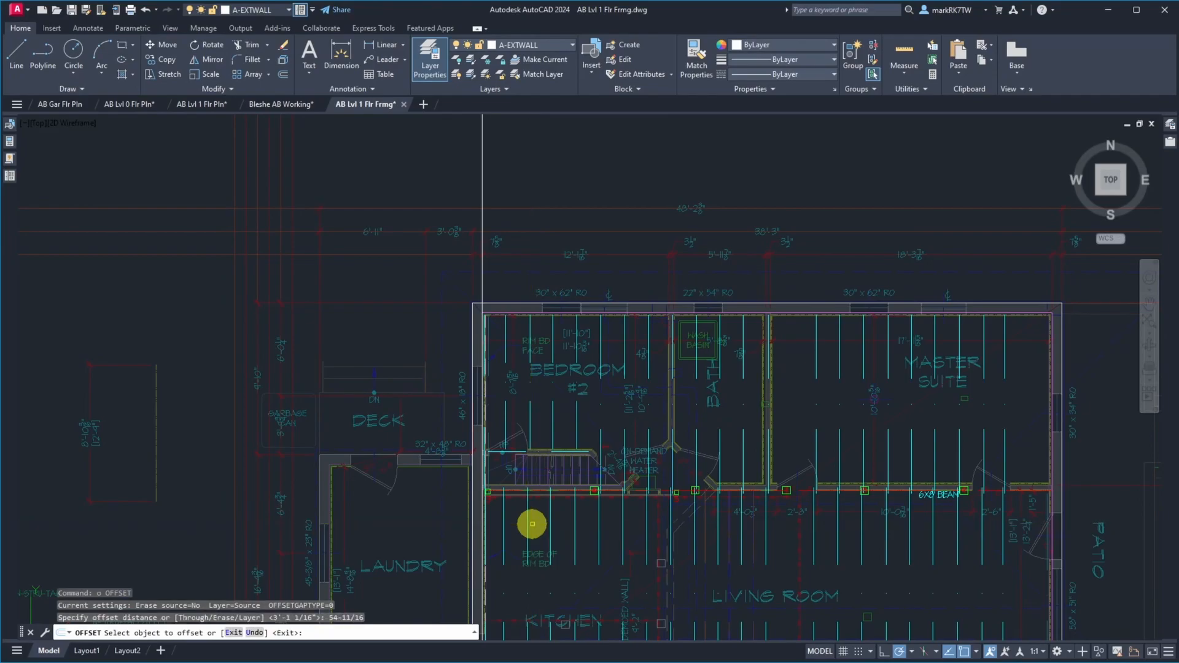
left_click(482, 277)
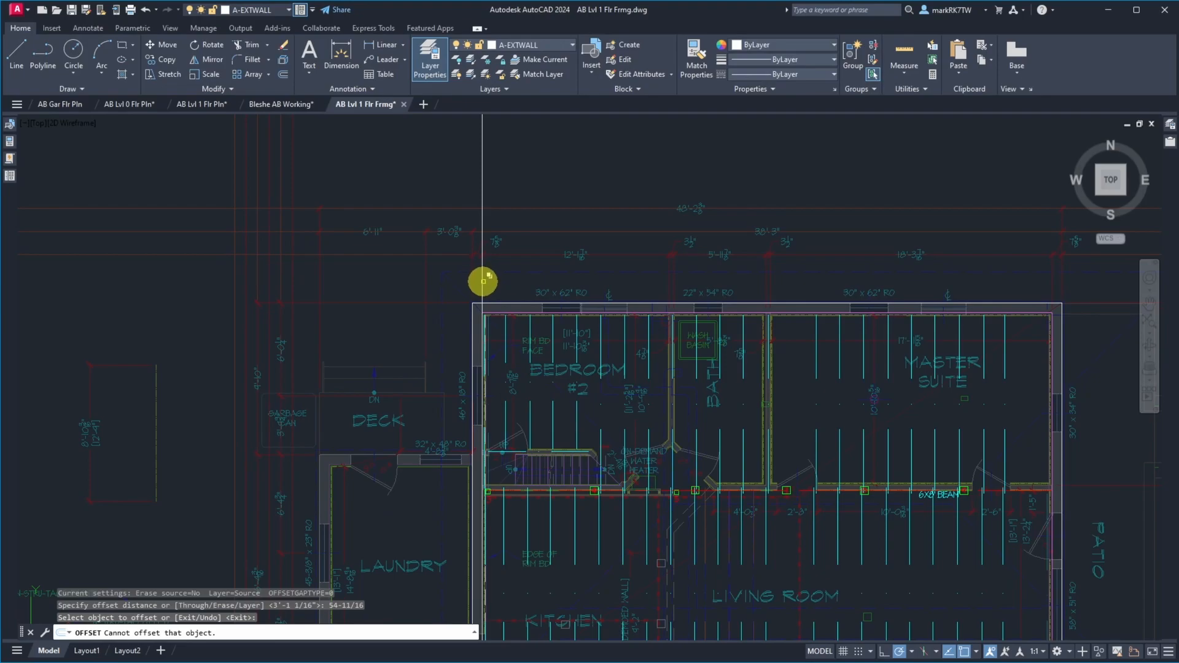
key("Return")
Measure the gap between the lower end of bedroom #2's third joist line and the 54-11/16-inch construction line
scroll(528, 469, "up", 6)
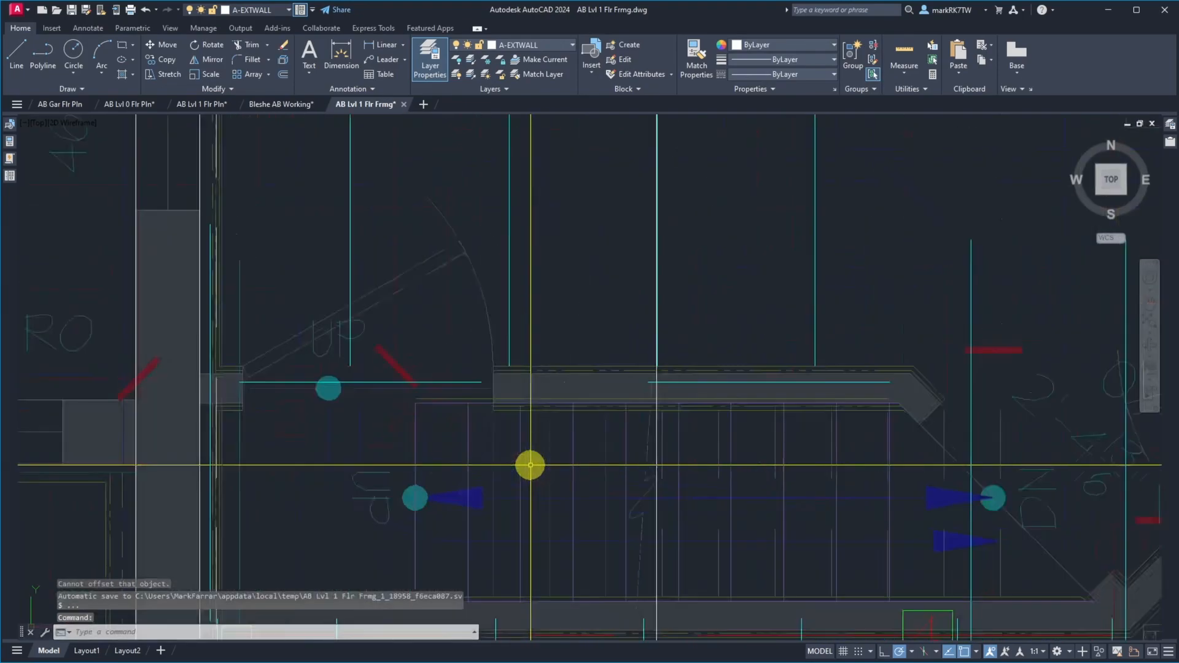
scroll(674, 276, "up", 8)
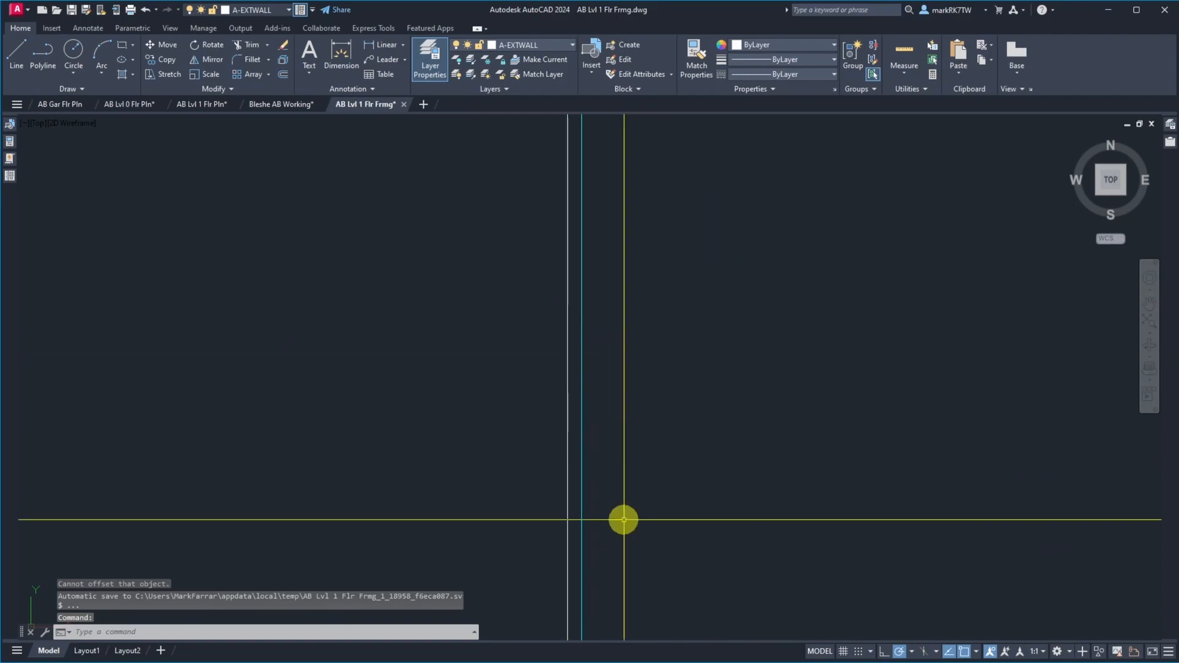
scroll(629, 205, "down", 3)
scroll(626, 377, "up", 7)
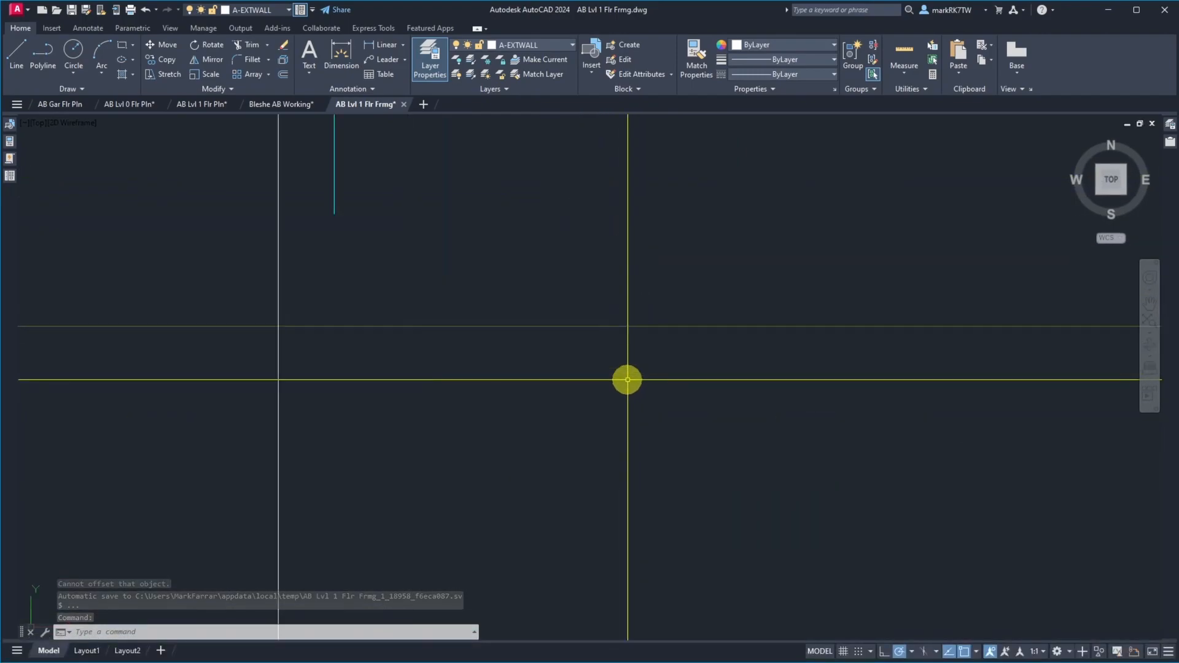
type("di")
key("Return")
left_click(334, 215)
left_click(279, 216)
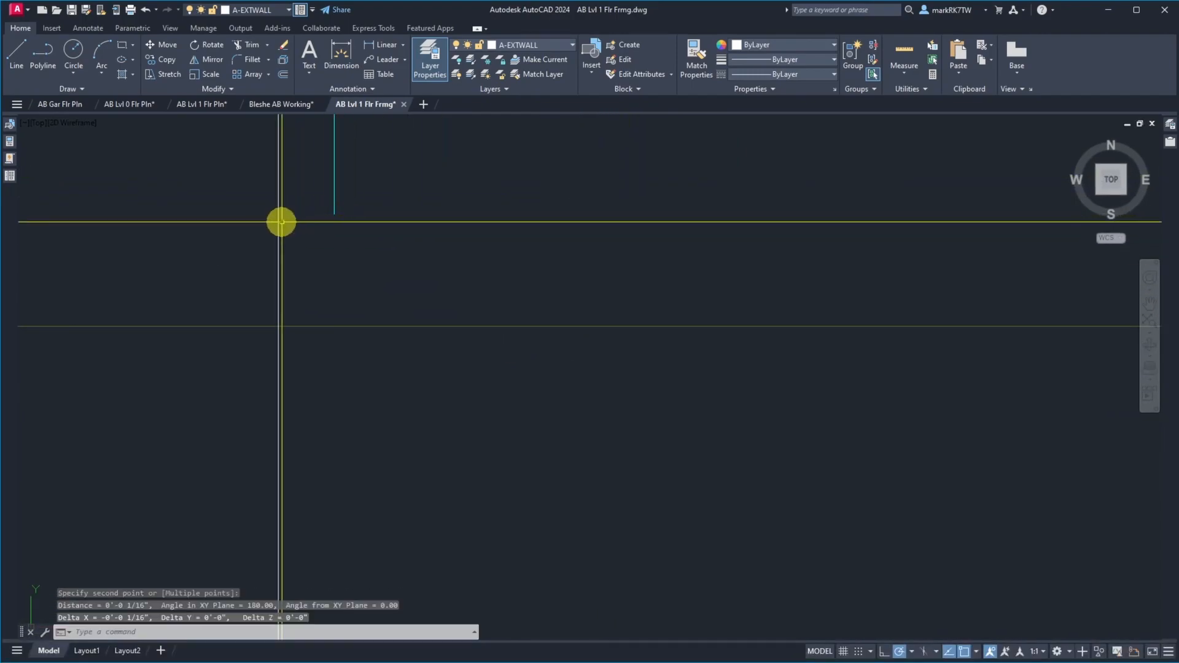
scroll(210, 229, "down", 5)
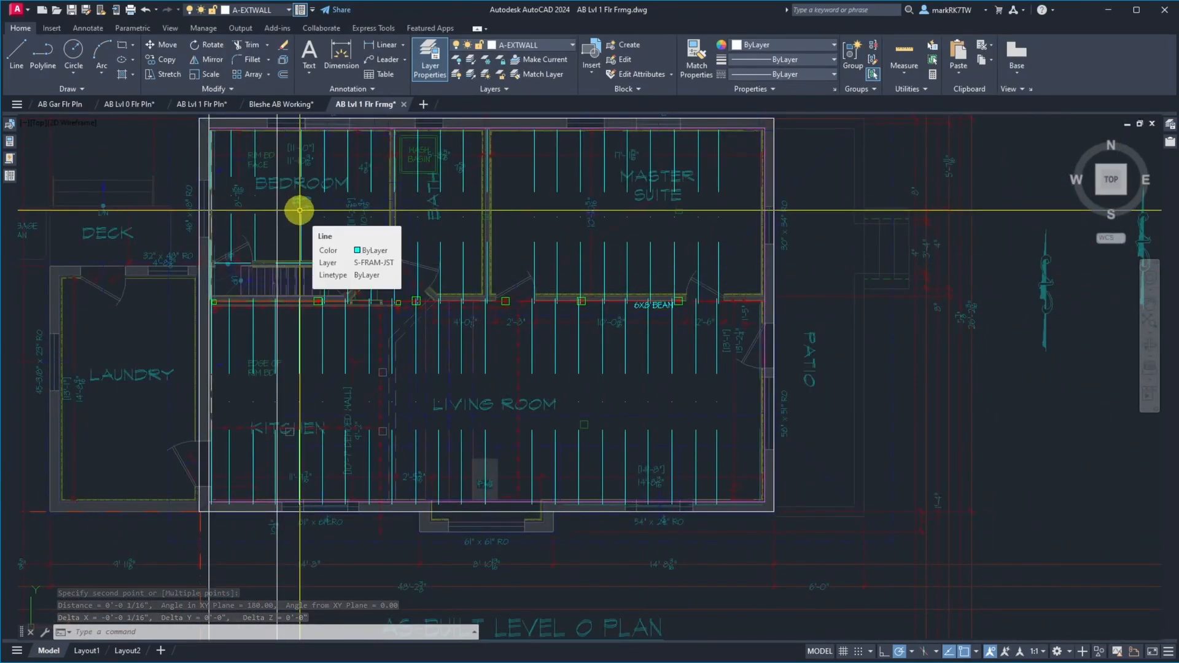
Move the joist lines from the third one eastward, leaving out beam and posts, so bedroom #2's third joist meets the 54-11/16-inch construction line
type("m")
key("Return")
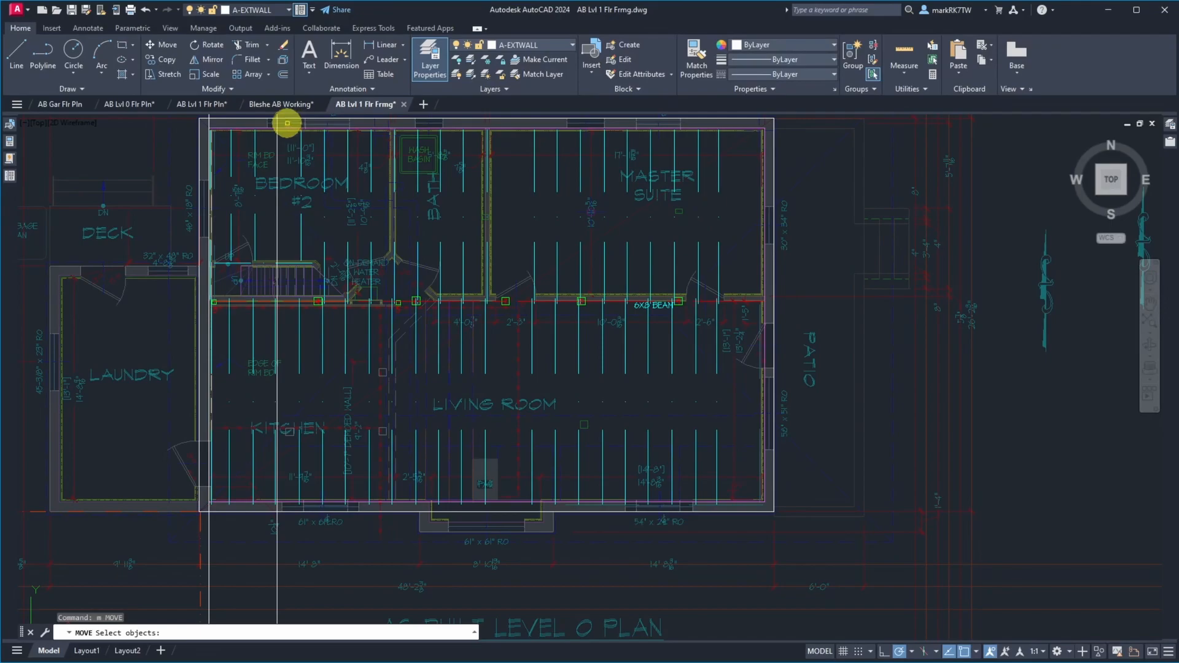
left_click(285, 121)
scroll(279, 184, "down", 4)
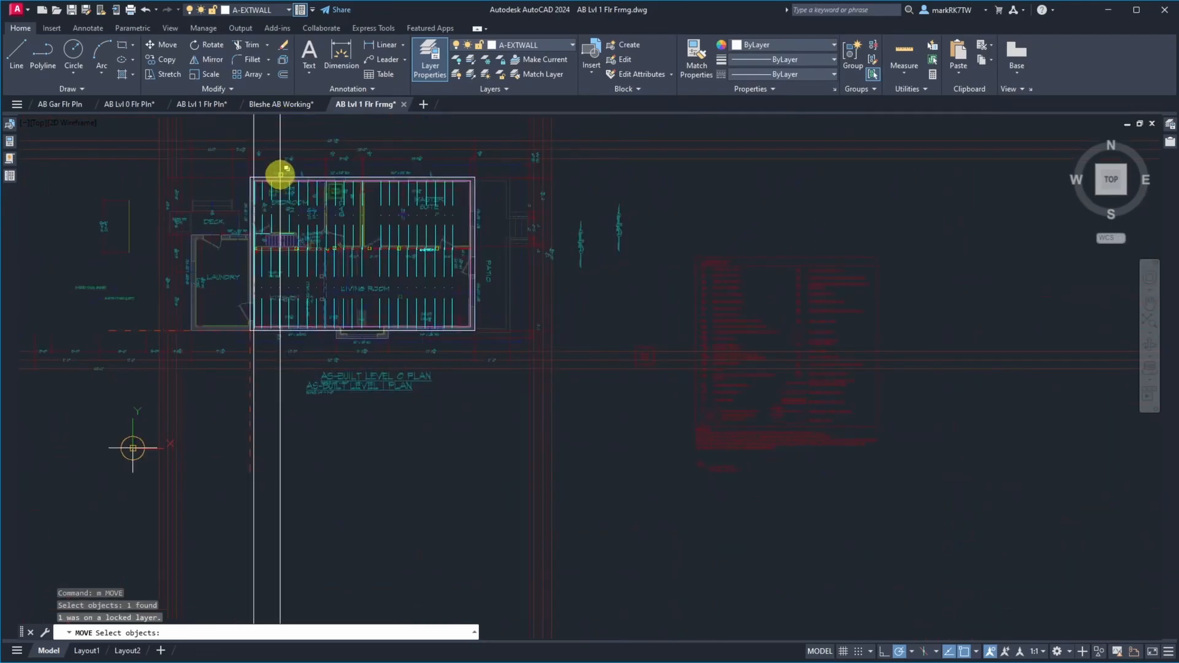
left_click(269, 163)
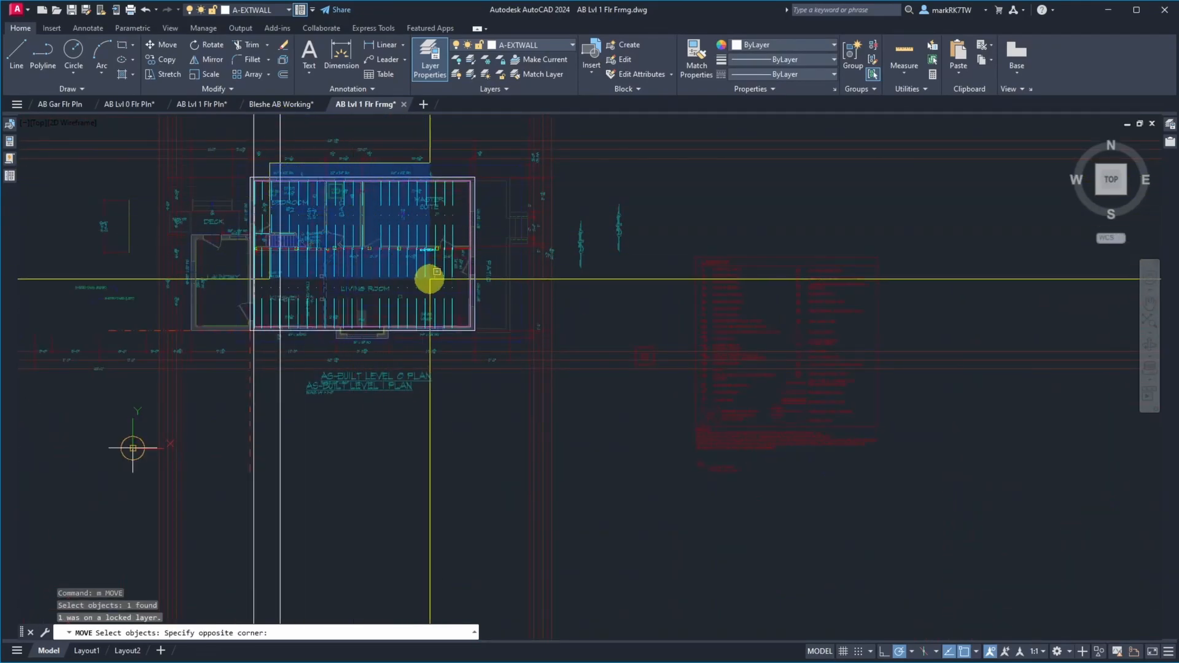
left_click(341, 204)
left_click(274, 166)
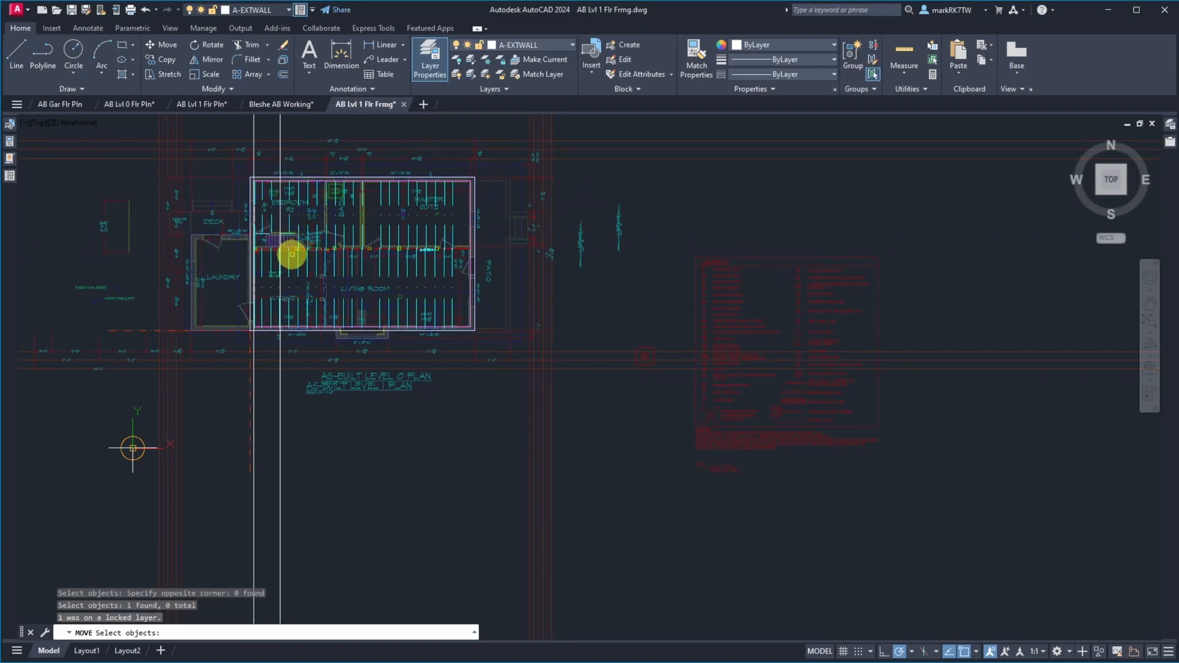
left_click(278, 162)
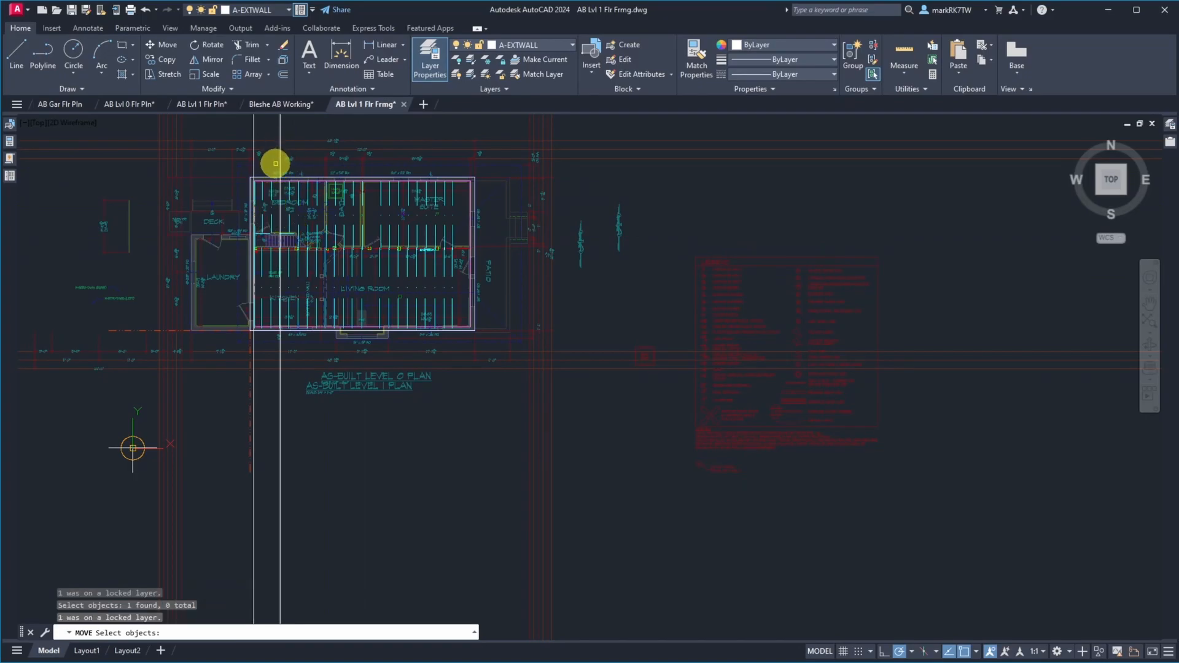
scroll(278, 162, "up", 4)
left_click(274, 174)
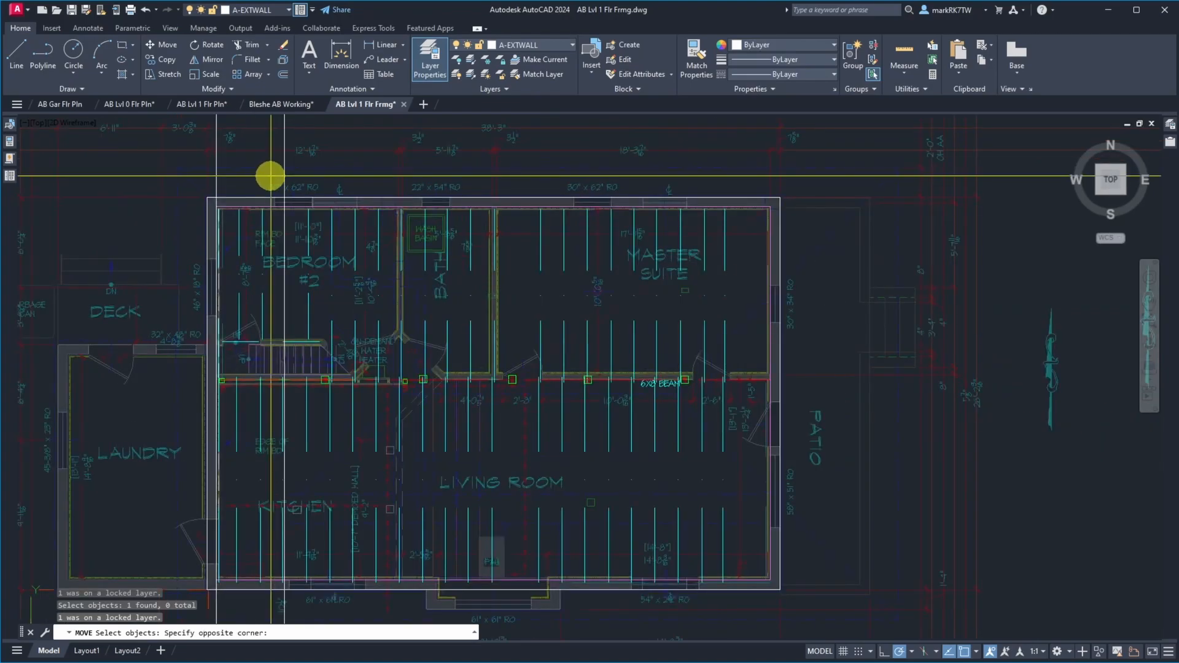
scroll(278, 180, "down", 4)
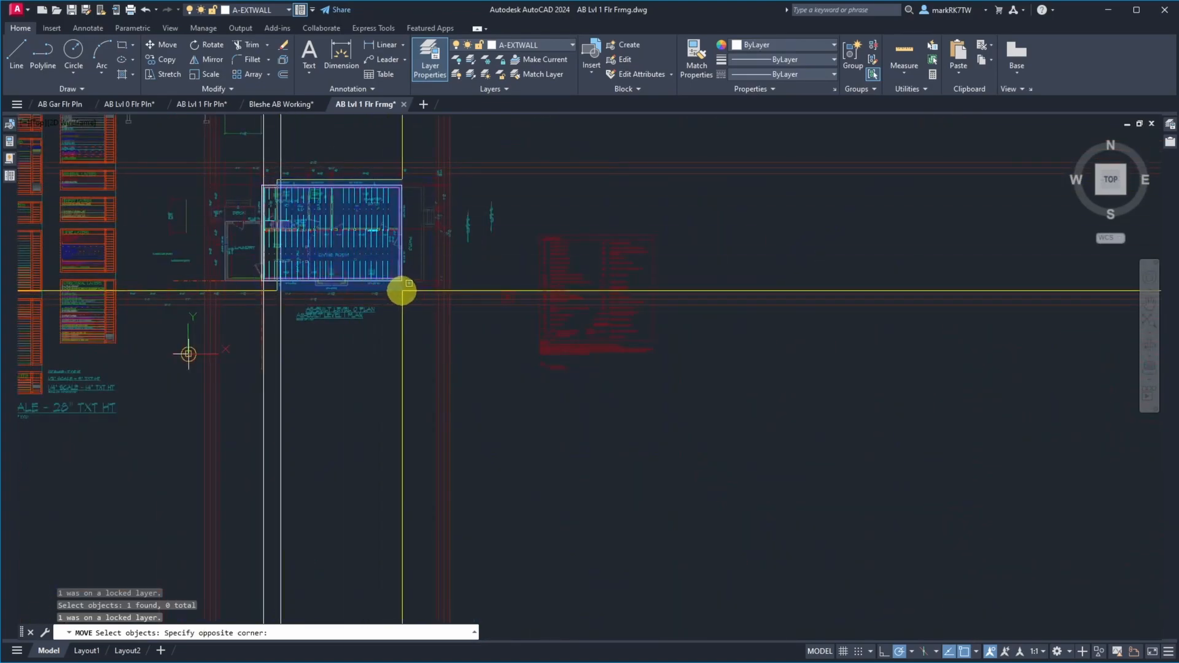
left_click(409, 289)
scroll(300, 242, "up", 10)
scroll(294, 254, "down", 3)
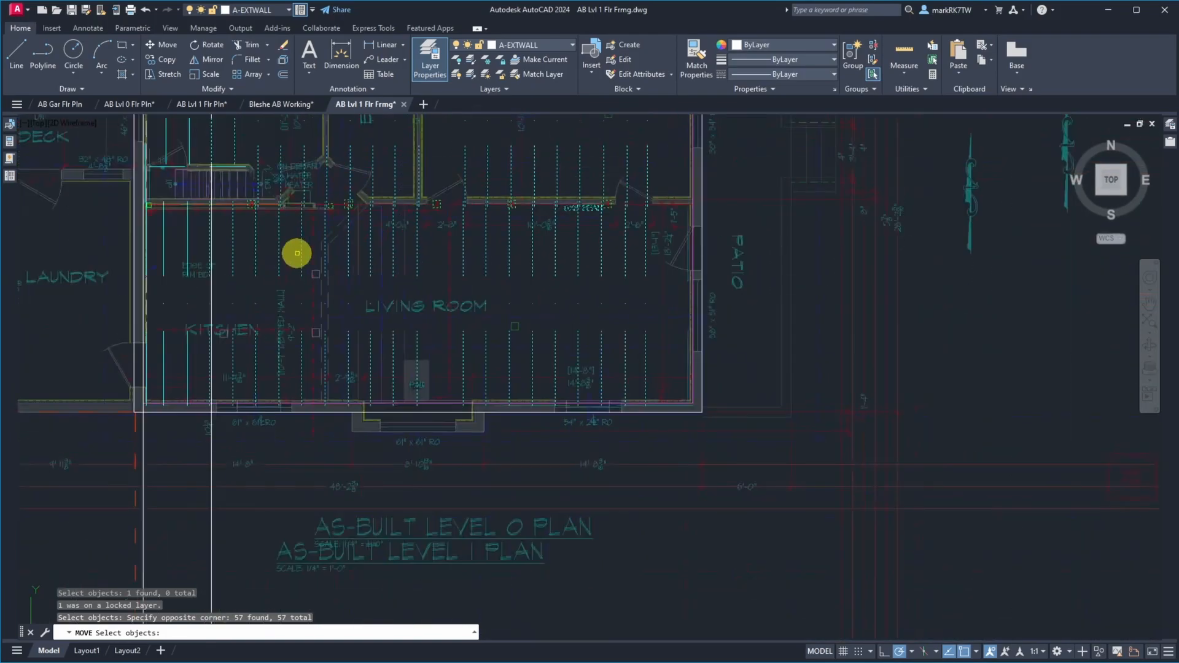
left_click(165, 191)
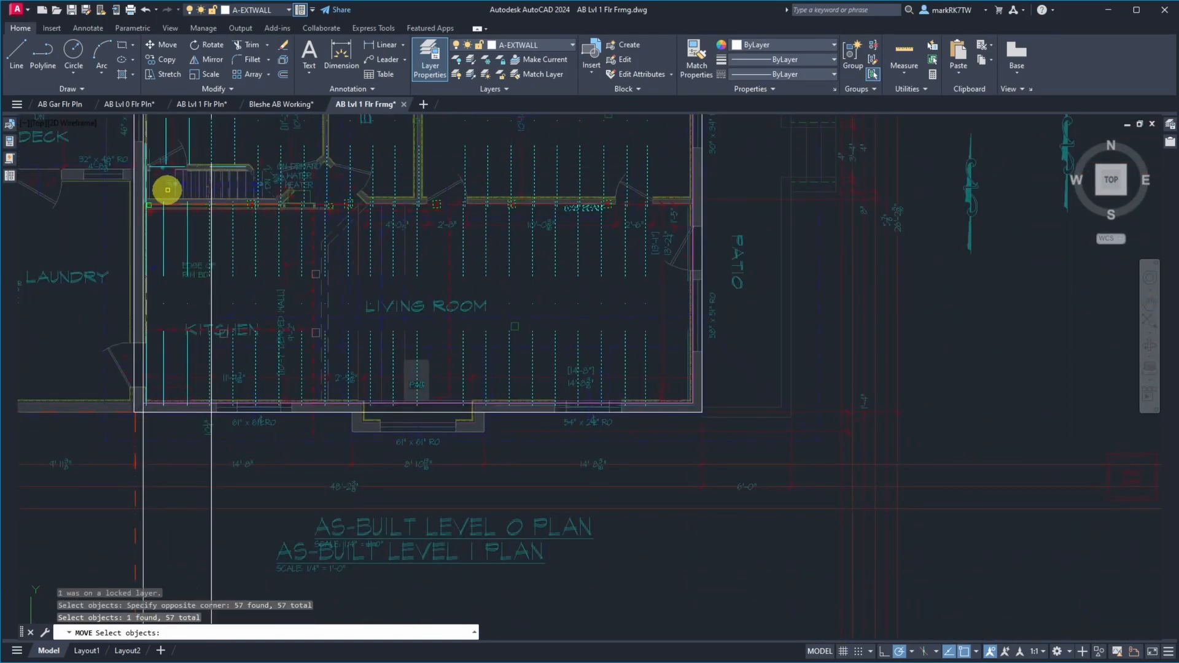
left_click(102, 191, "shift")
left_click(832, 228, "shift")
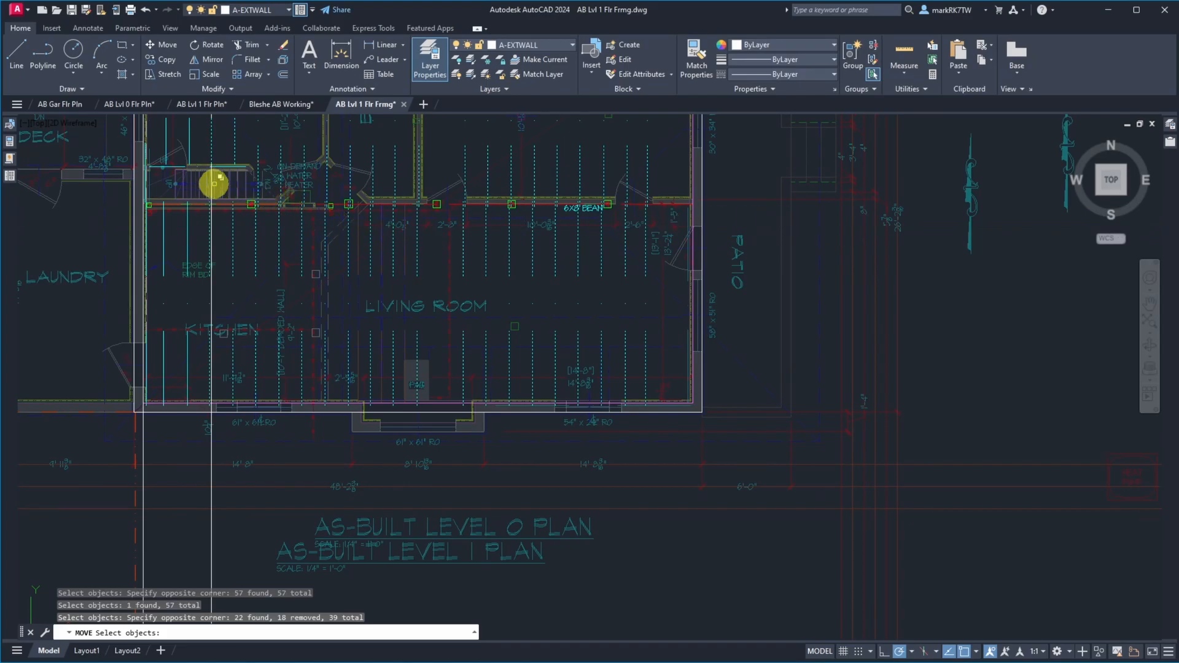
scroll(193, 154, "up", 2)
scroll(195, 154, "up", 6)
scroll(612, 436, "up", 4)
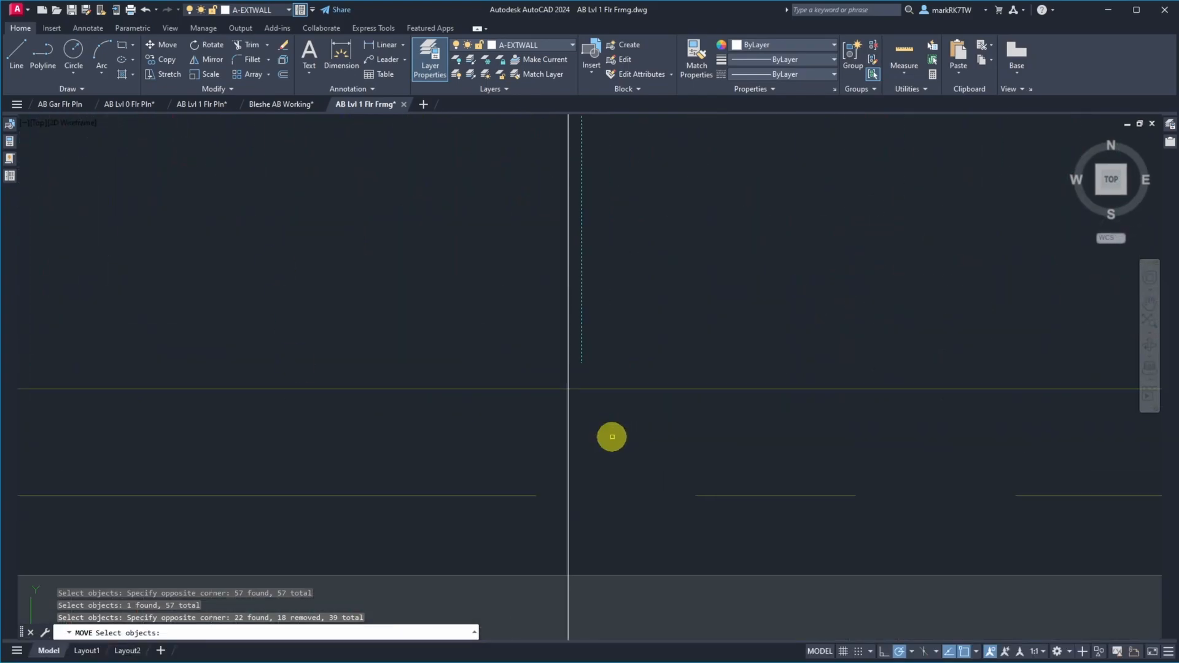
scroll(603, 414, "up", 5)
scroll(601, 413, "down", 5)
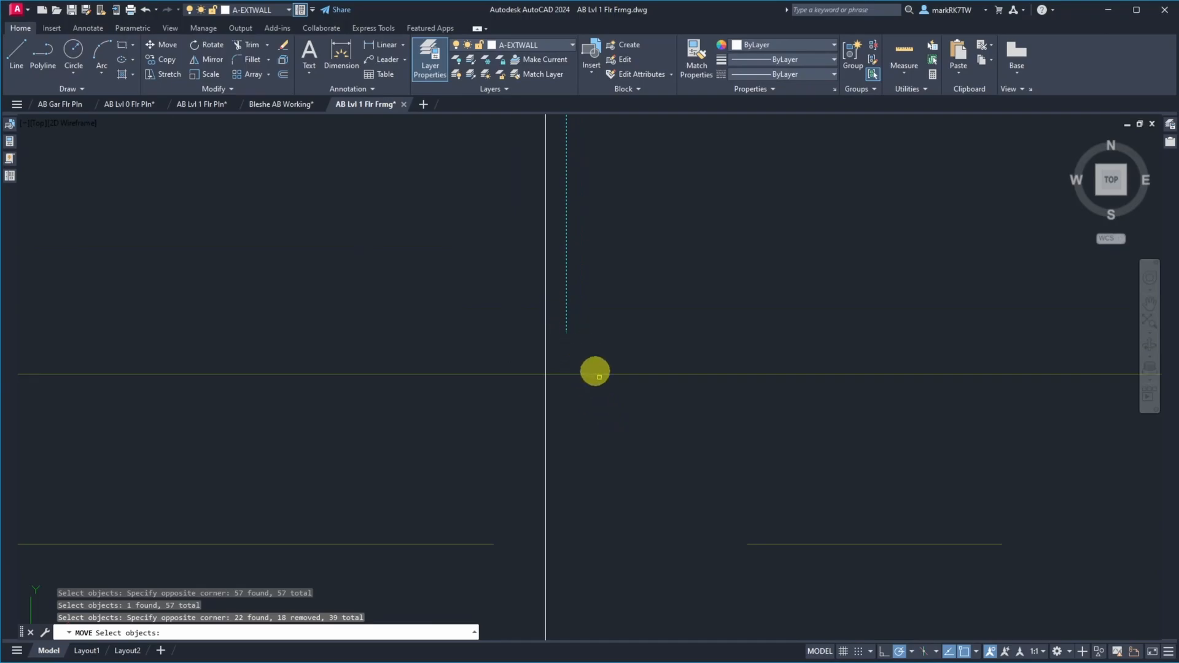
scroll(622, 580, "up", 4)
scroll(622, 579, "down", 5)
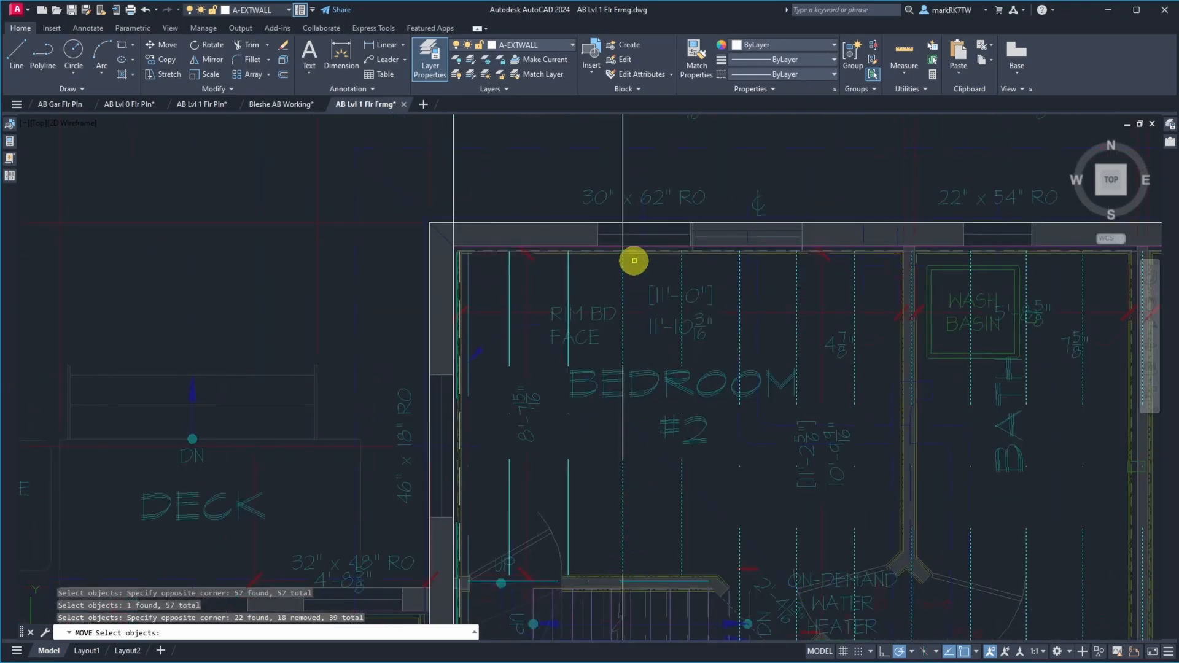
scroll(630, 256, "up", 5)
scroll(499, 240, "down", 4)
scroll(482, 229, "up", 4)
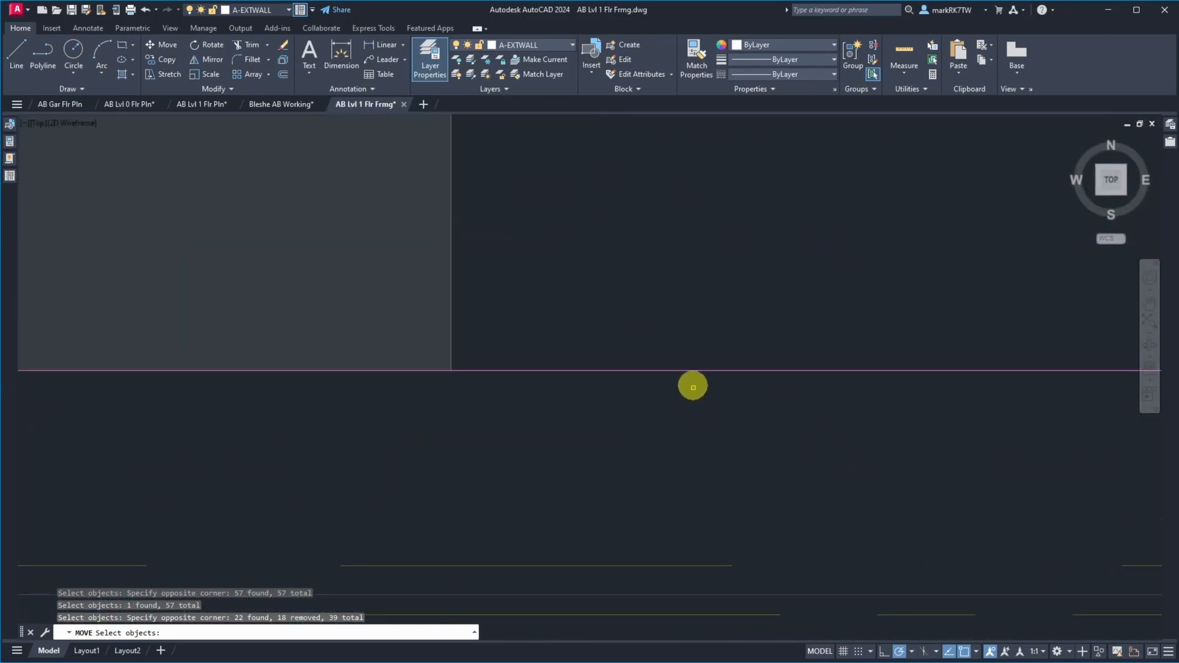
scroll(798, 448, "down", 2)
scroll(798, 447, "up", 3)
key("Return")
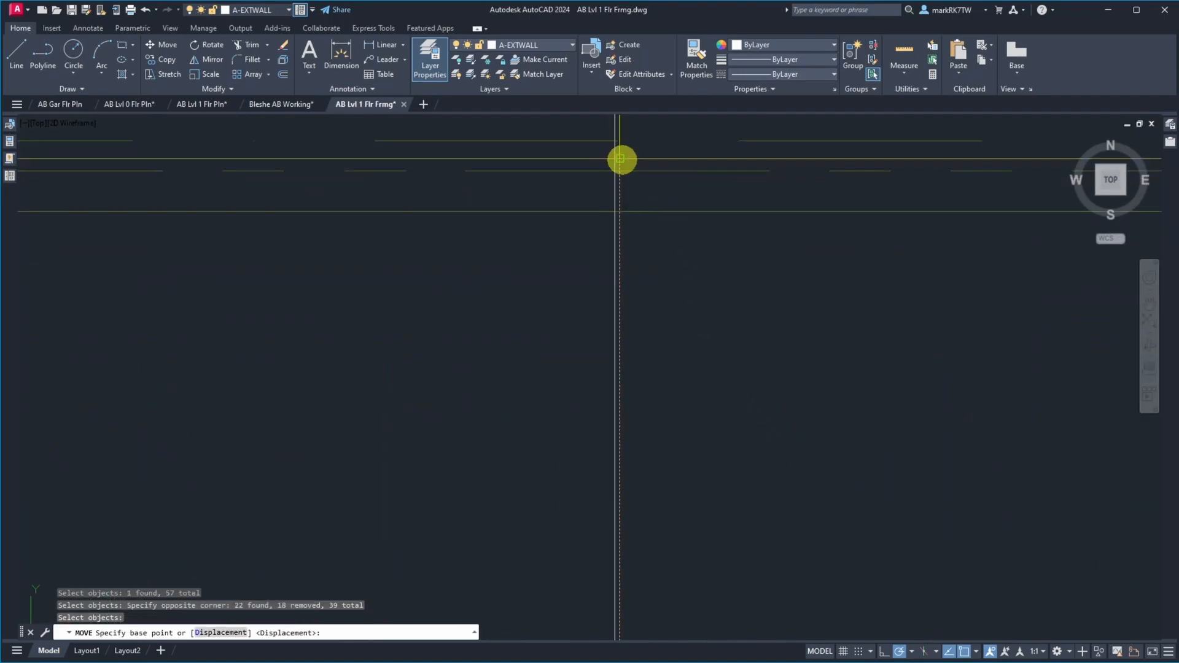
left_click(622, 159)
left_click(611, 159)
scroll(634, 223, "down", 3)
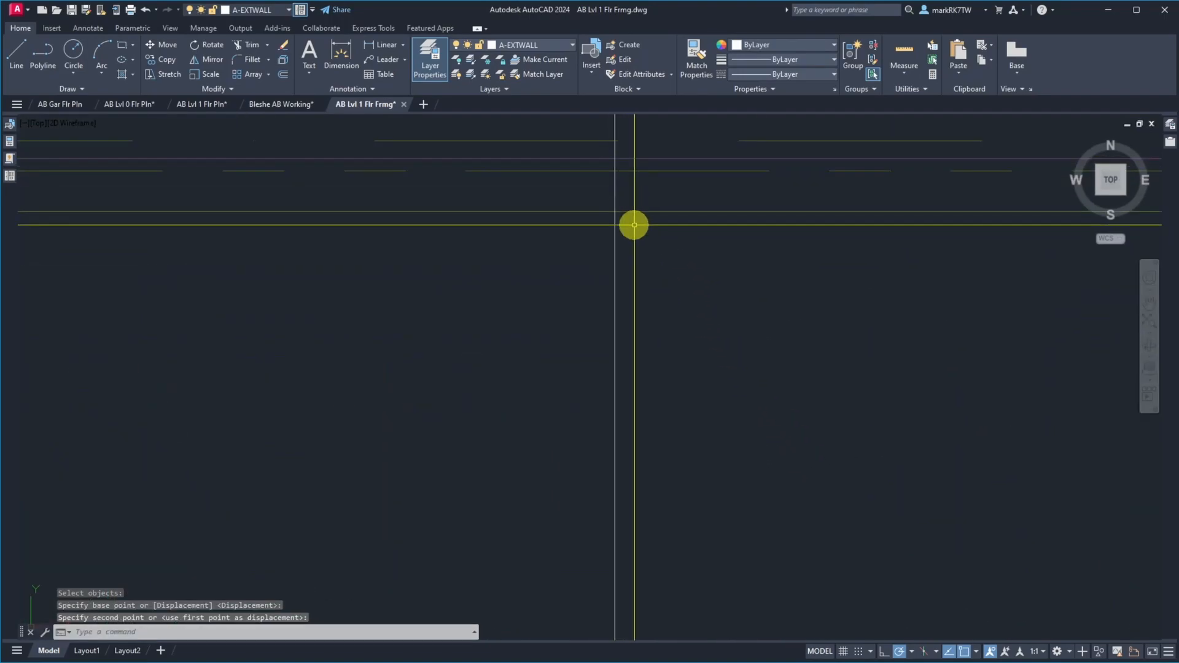
Erase the 54-11/16-inch vertical construction line, keeping the one at the west wall
type("e")
key("Return")
left_click(661, 145)
left_click(605, 133)
key("Return")
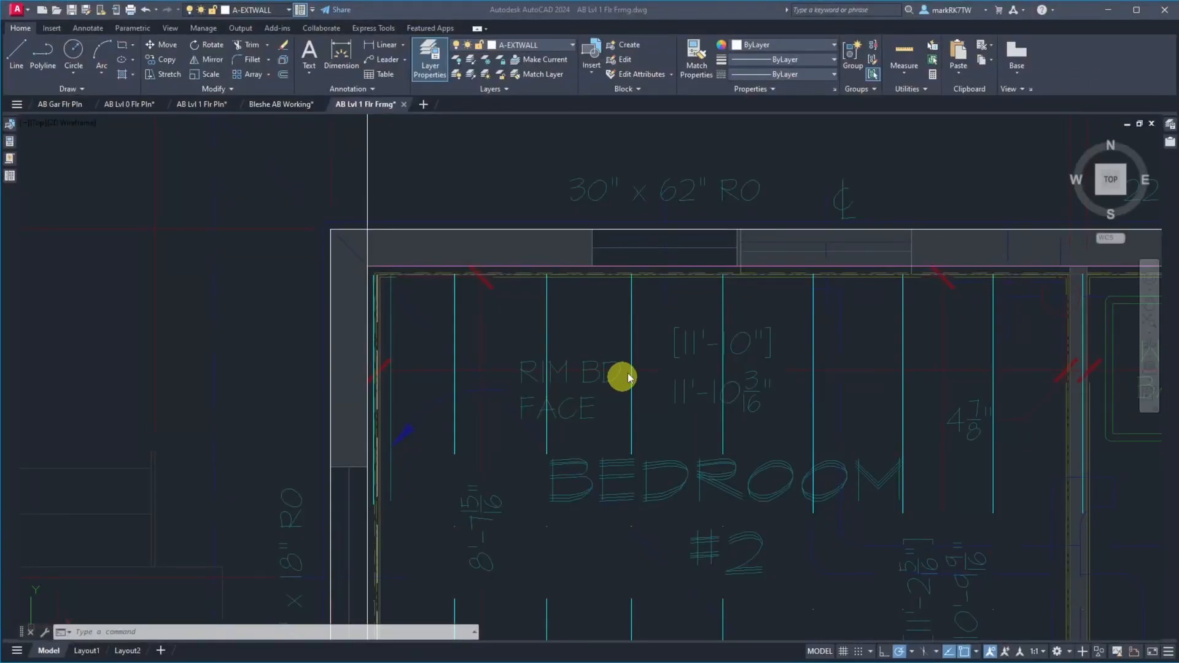
Offset the vertical construction line at the west wall 73.25 inches east into bedroom #2
left_click(411, 186)
type("o")
key("Return")
type("73.25")
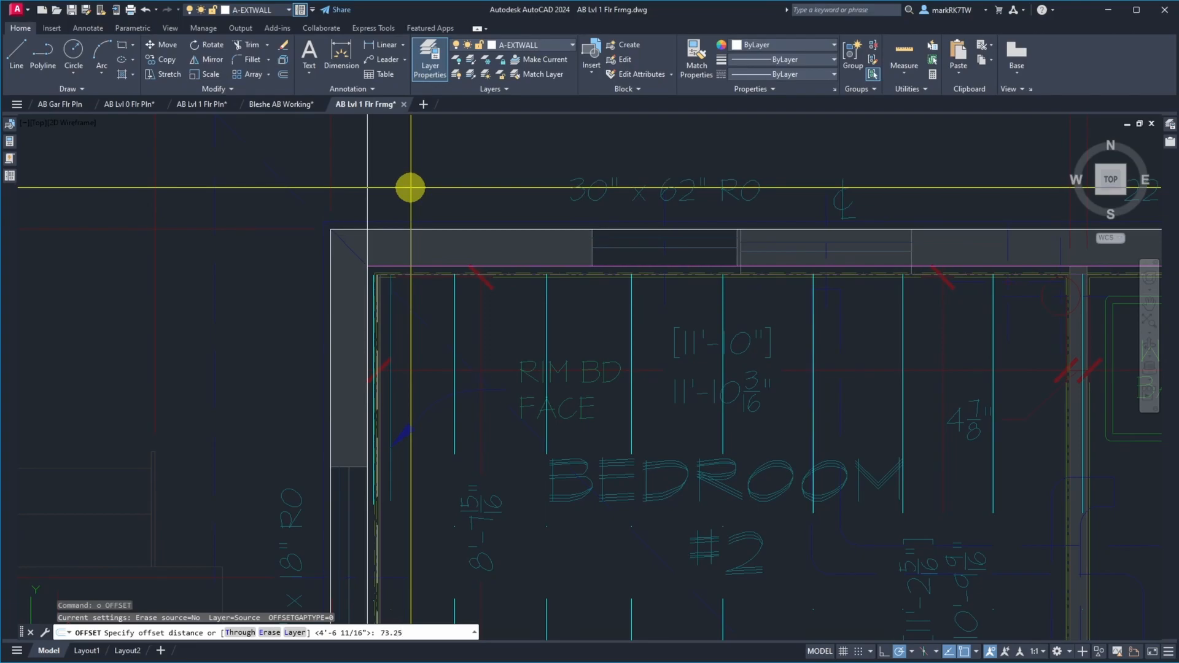
key("Return")
left_click(368, 151)
key("Return")
left_click(531, 153)
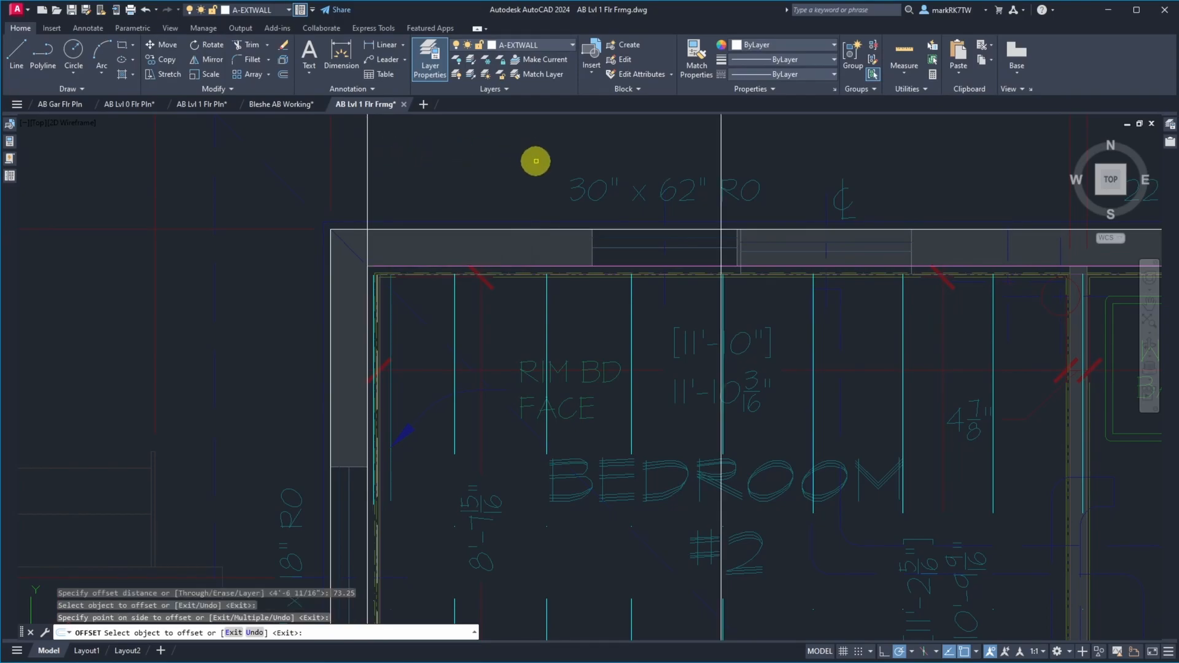
key("Return")
Move the joist lines from the fourth one eastward, leaving out beam and posts, so bedroom #2's fourth joist meets the 73.25-inch construction line
scroll(724, 295, "up", 5)
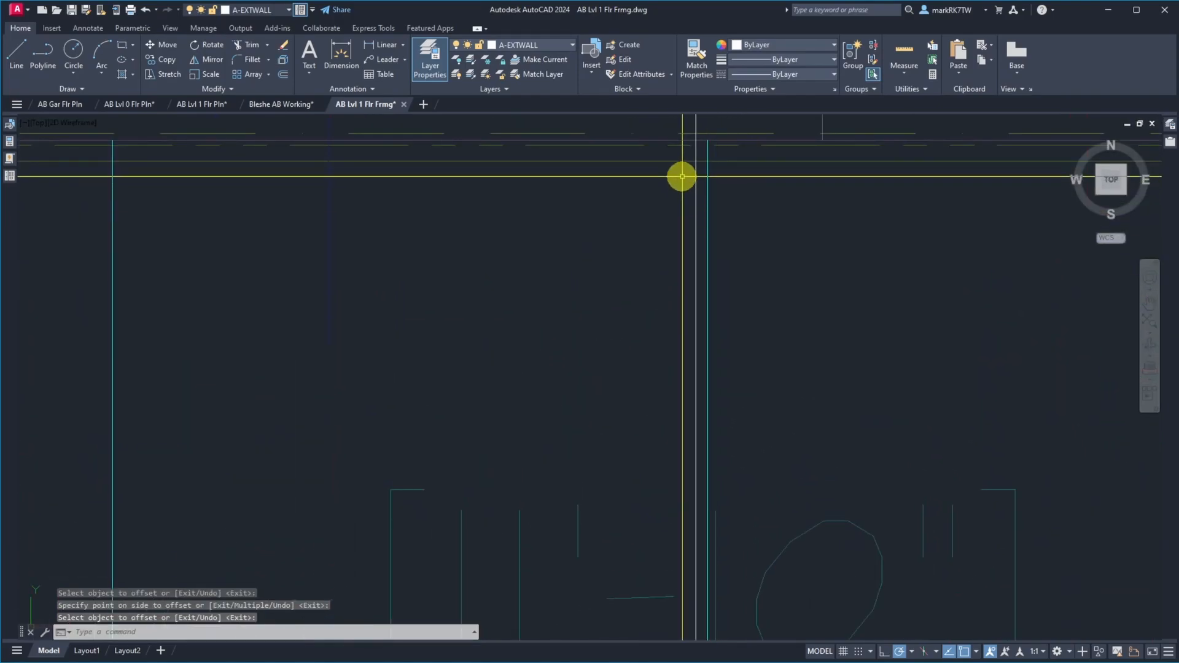
type("m")
key("Return")
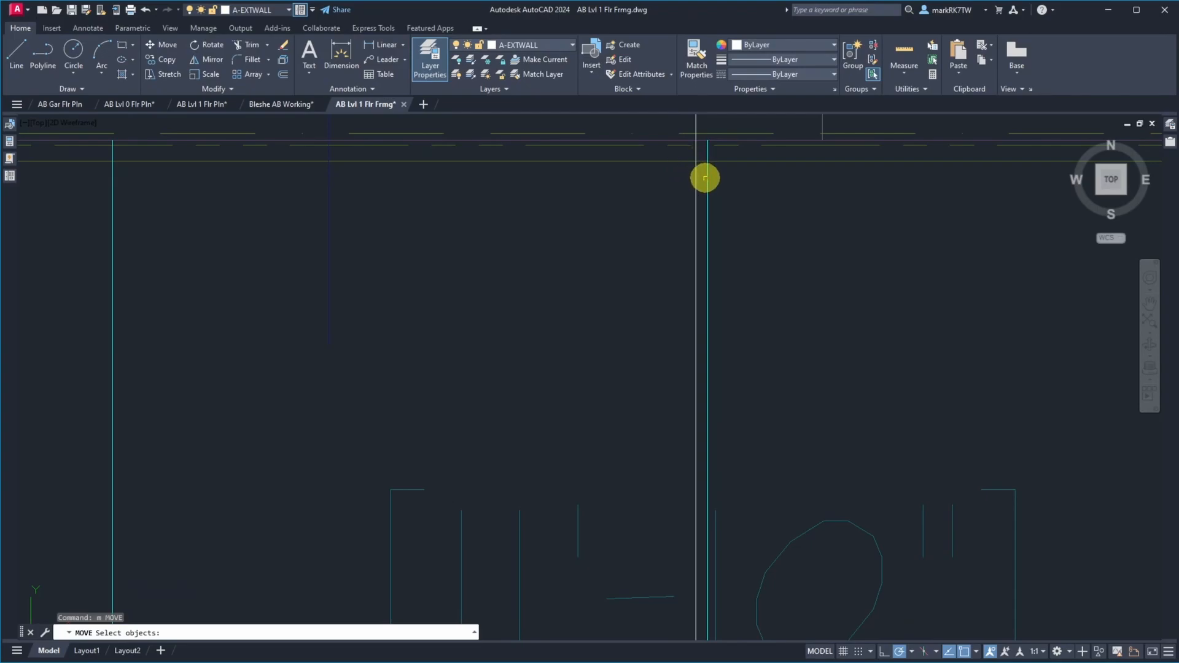
left_click(698, 172)
scroll(636, 141, "down", 4)
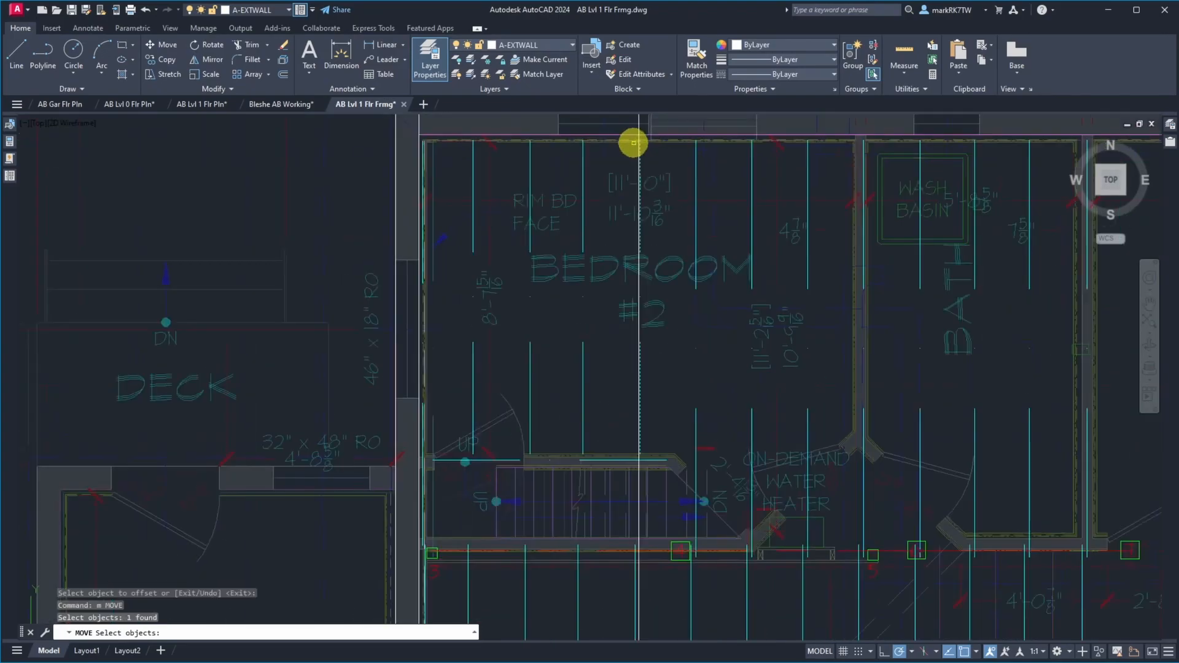
left_click(636, 575)
scroll(561, 138, "down", 4)
left_click(603, 117)
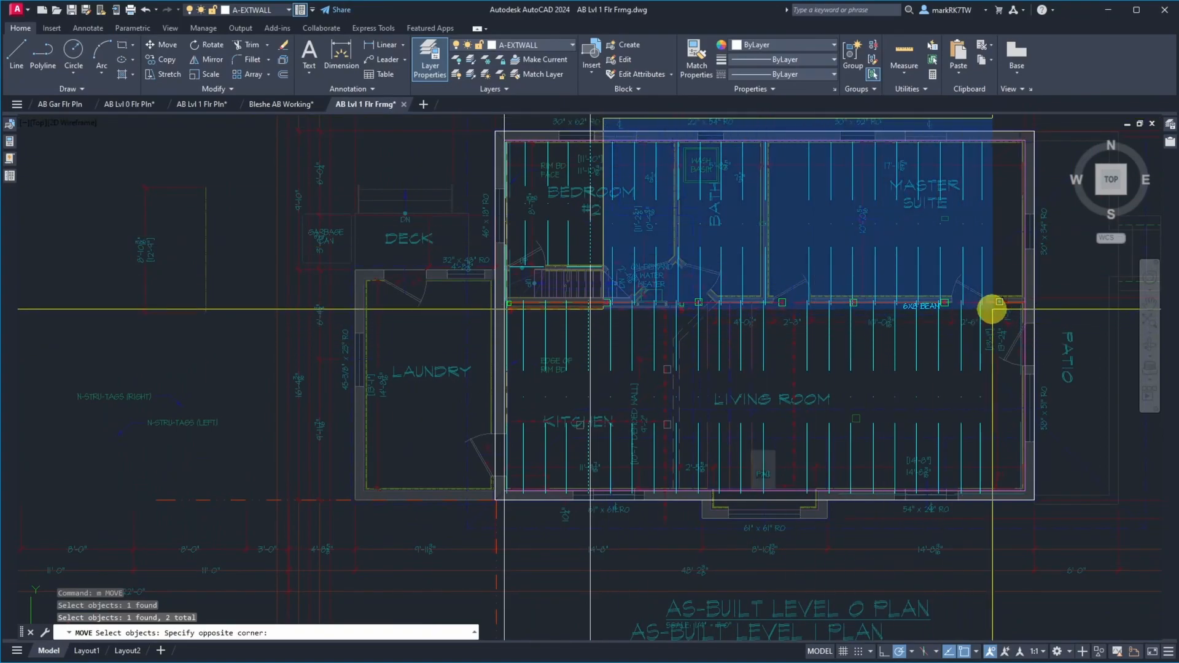
left_click(1047, 532)
left_click(396, 297, "shift")
left_click(1079, 321, "shift")
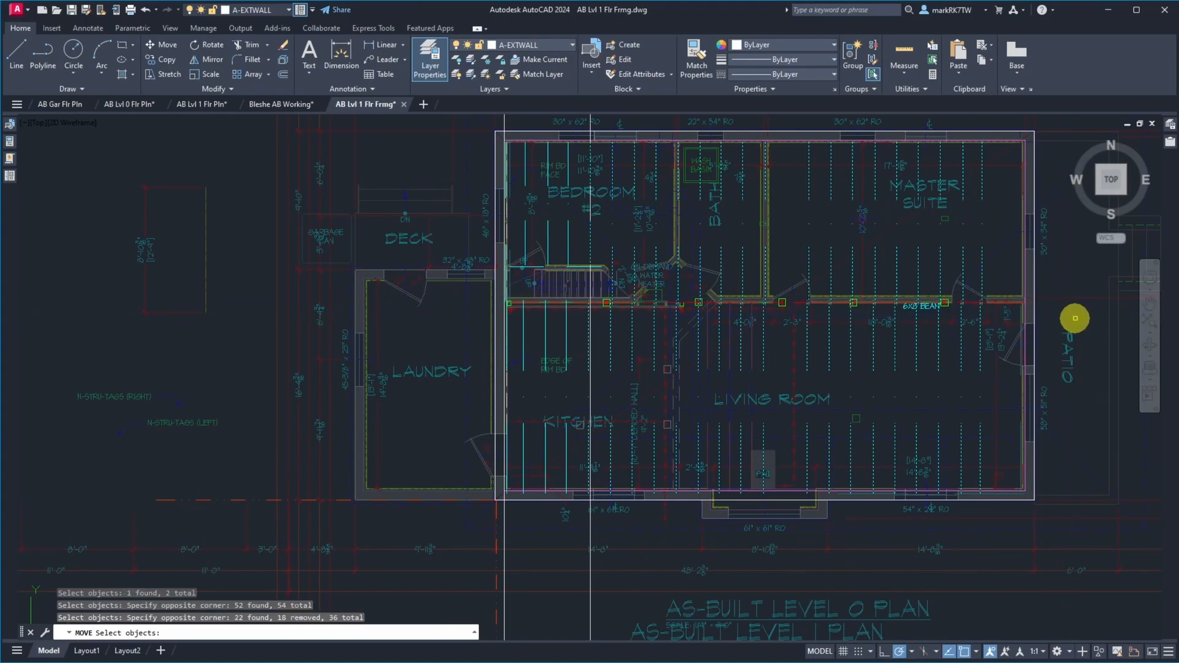
scroll(590, 140, "up", 5)
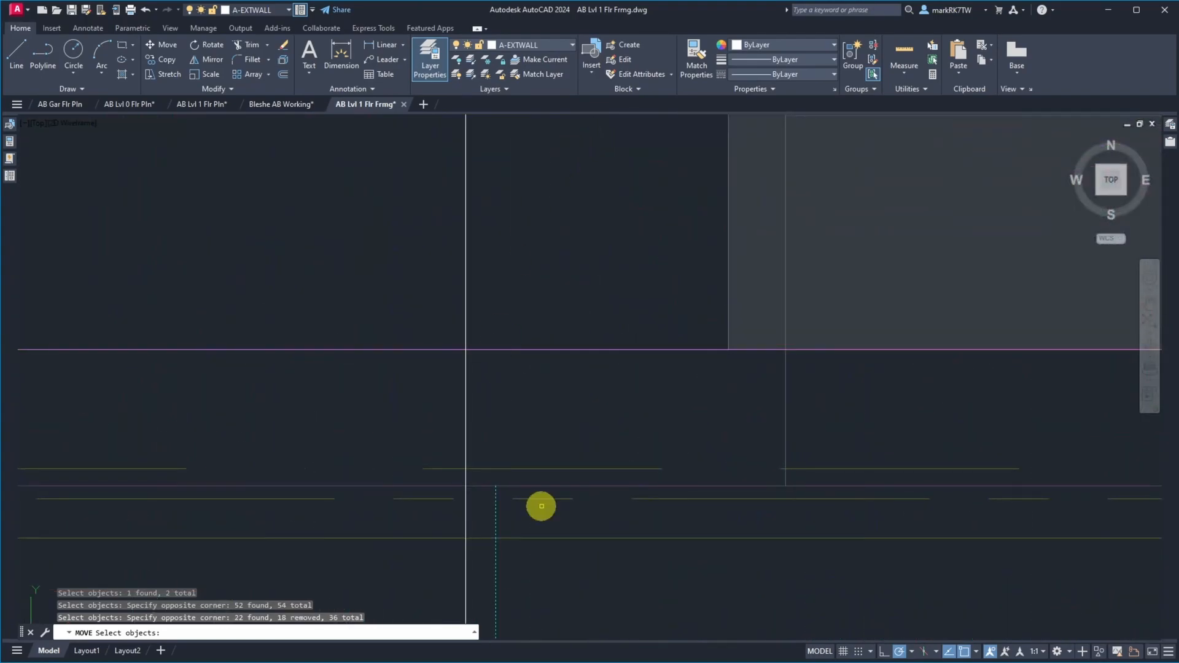
key("Return")
left_click(466, 486)
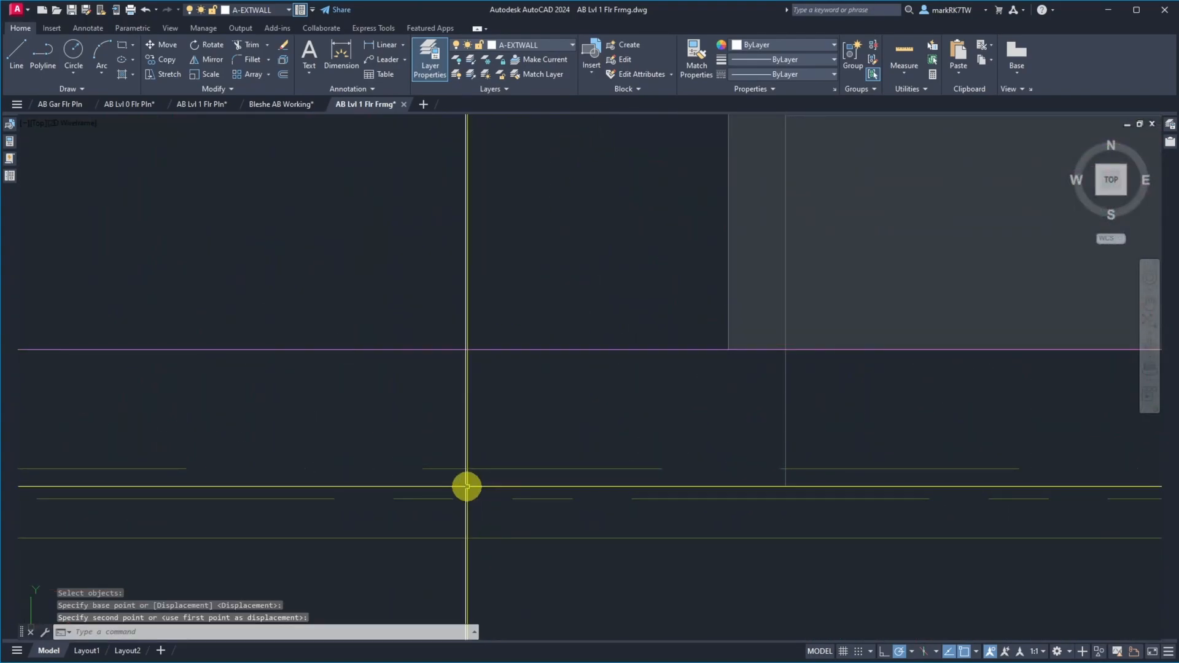
Erase the 73.25-inch vertical construction line in bedroom #2, keeping the one at the west wall
type("e")
key("space")
left_click(503, 281)
left_click(453, 264)
key("space")
scroll(556, 253, "down", 5)
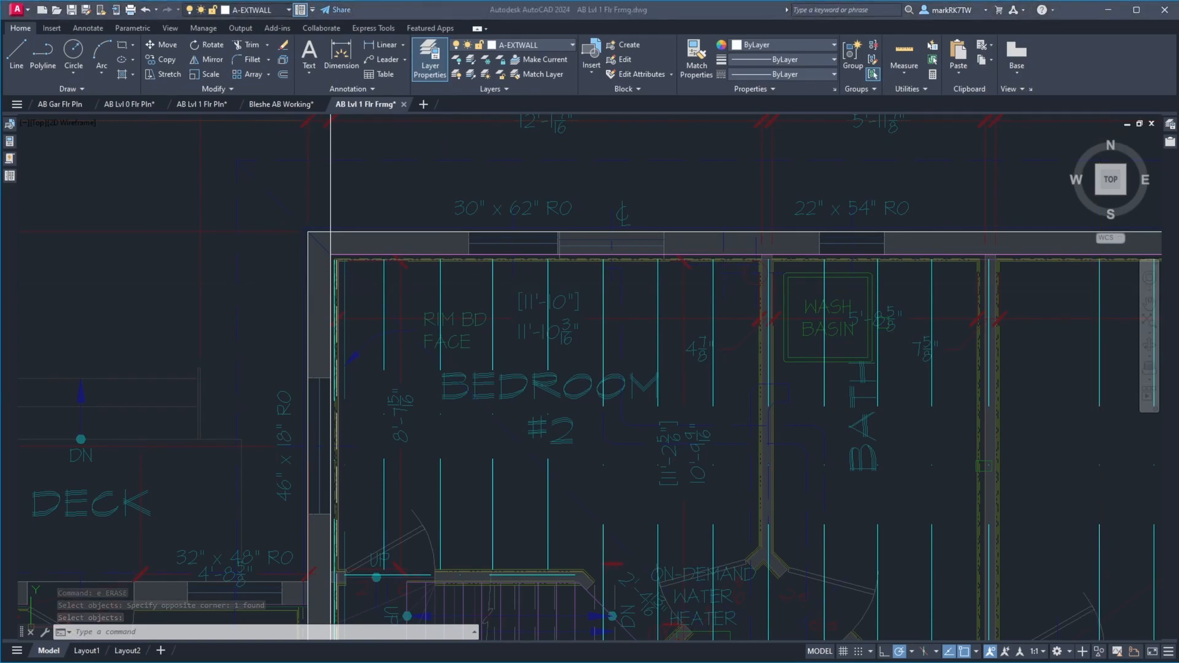
Read the joist edge on the tape in site photo IMG_1784.JPG and offset the west wall construction line 92-3/16 inches east
left_click_drag(1178, 18, 474, 32)
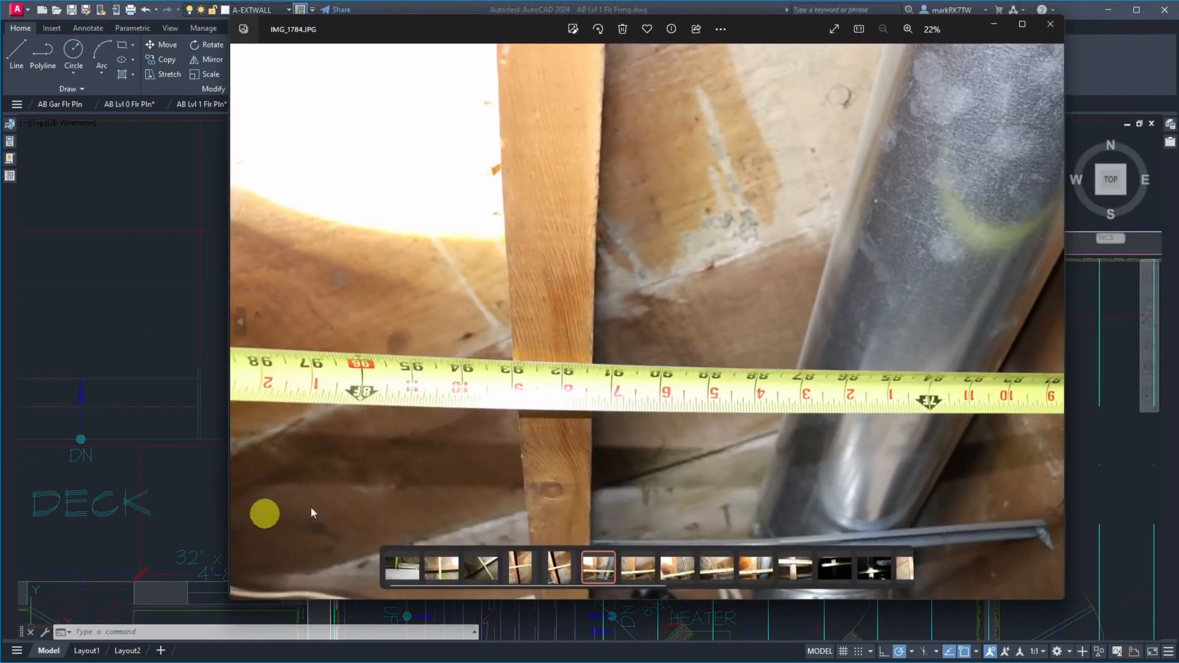
scroll(564, 365, "up", 5)
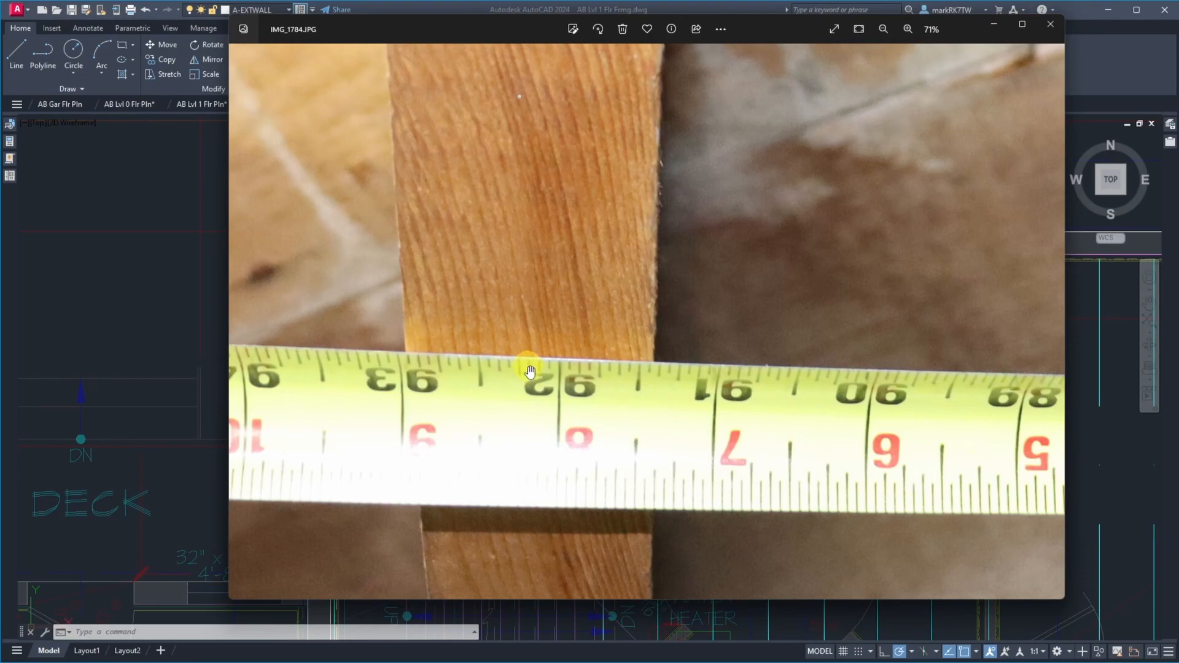
left_click_drag(787, 28, 1178, 28)
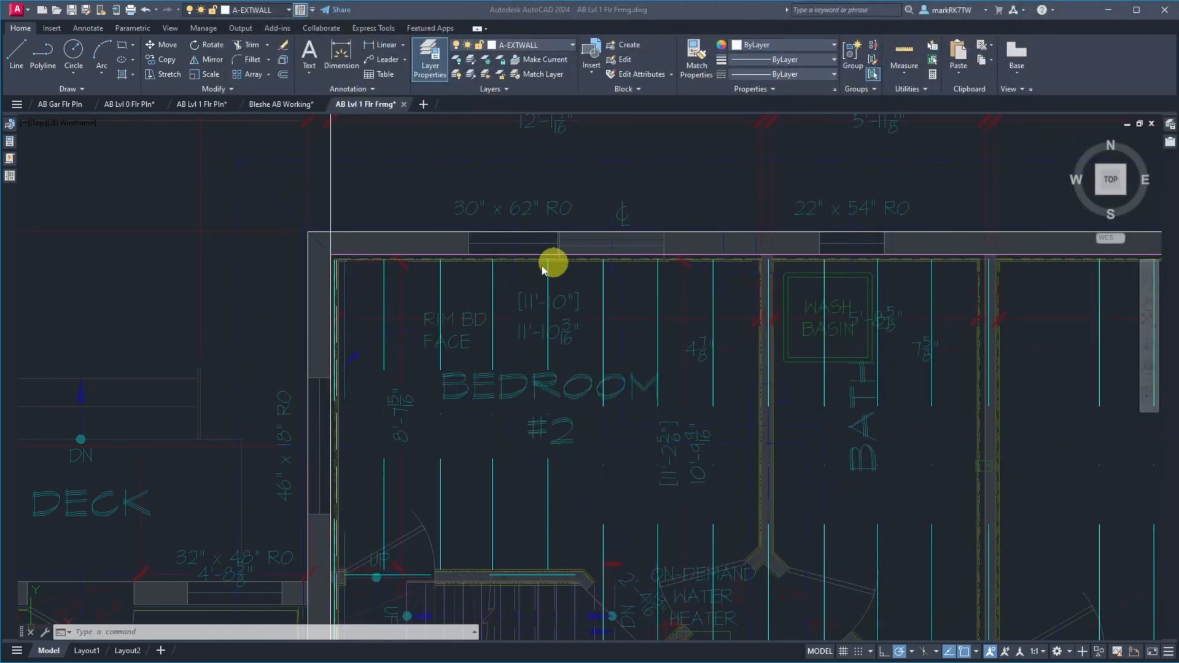
left_click(387, 186)
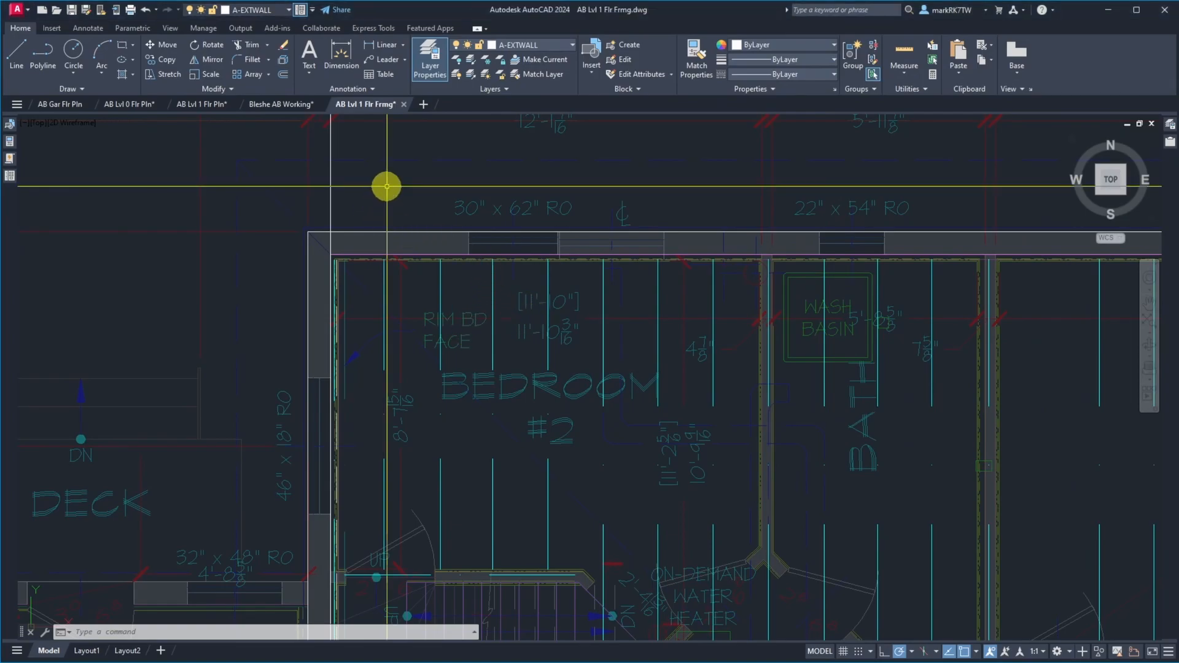
type("o")
key("Return")
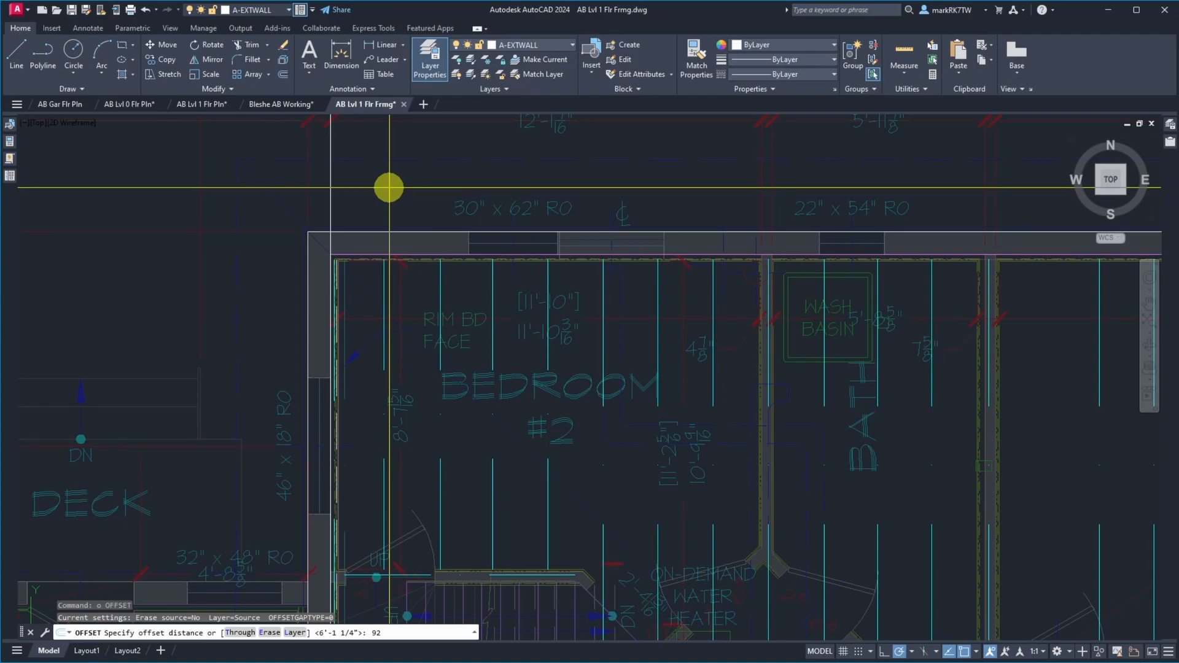
type("92-")
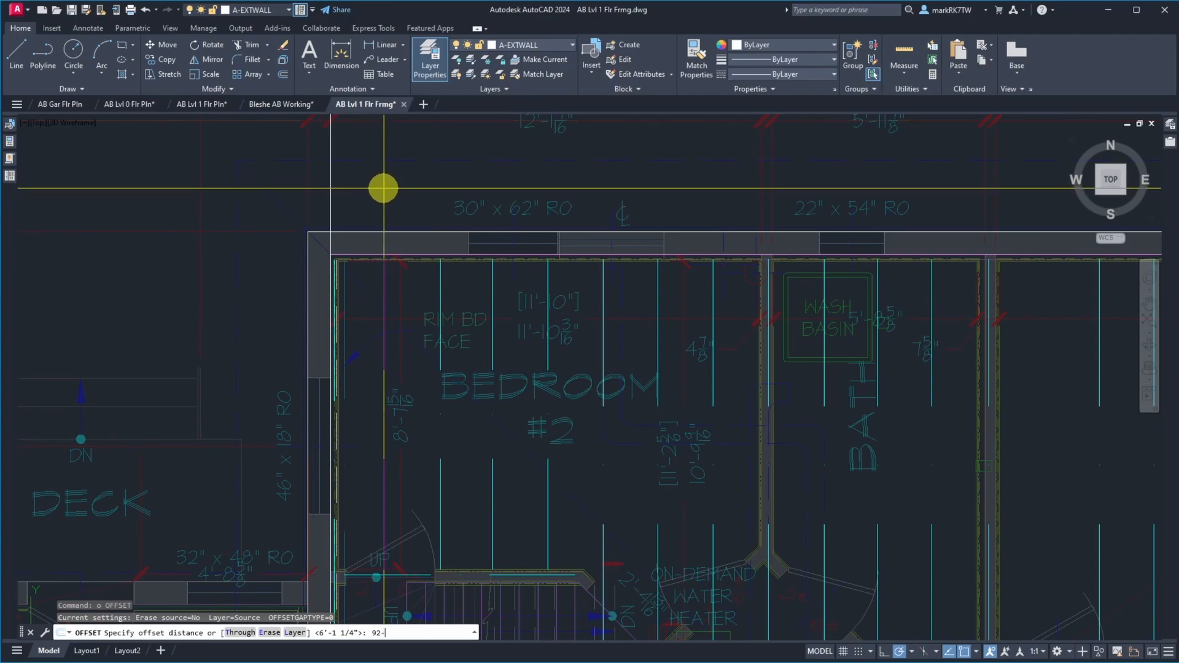
type("3/16")
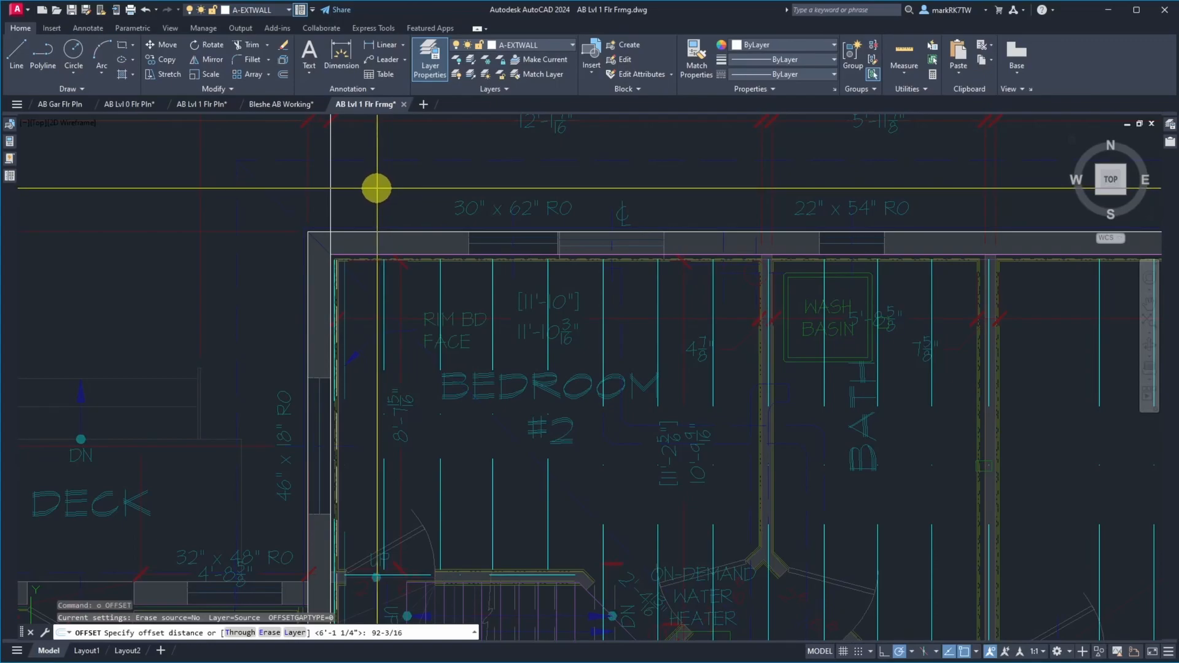
key("Return")
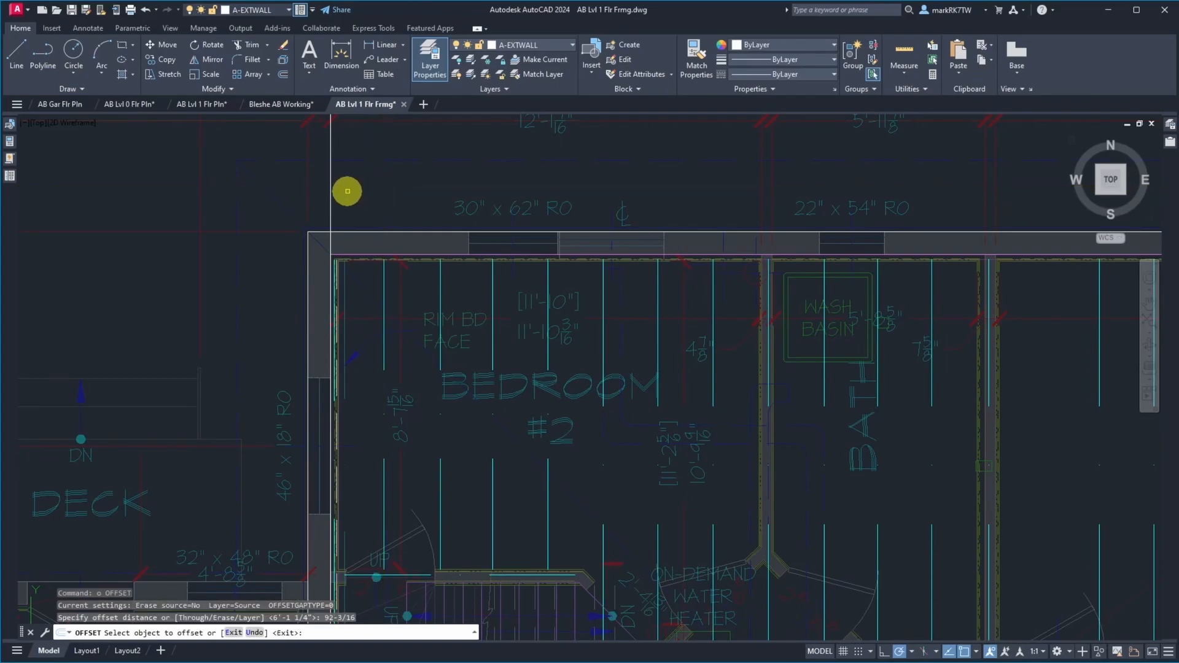
left_click(330, 192)
left_click(393, 192)
left_click(658, 229)
key("Return")
Move bedroom #2's fifth joist line and its matching kitchen joist line so the bedroom joist meets the 92-3/16-inch construction line
scroll(623, 267, "up", 2)
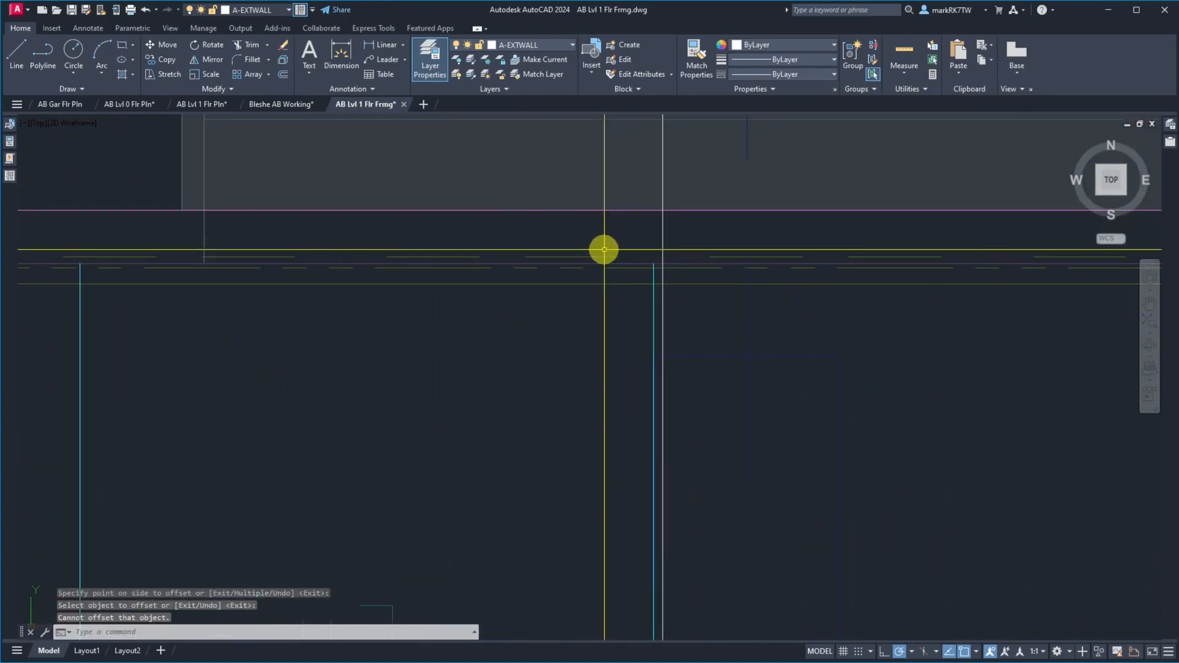
scroll(560, 202, "down", 5)
scroll(561, 201, "up", 5)
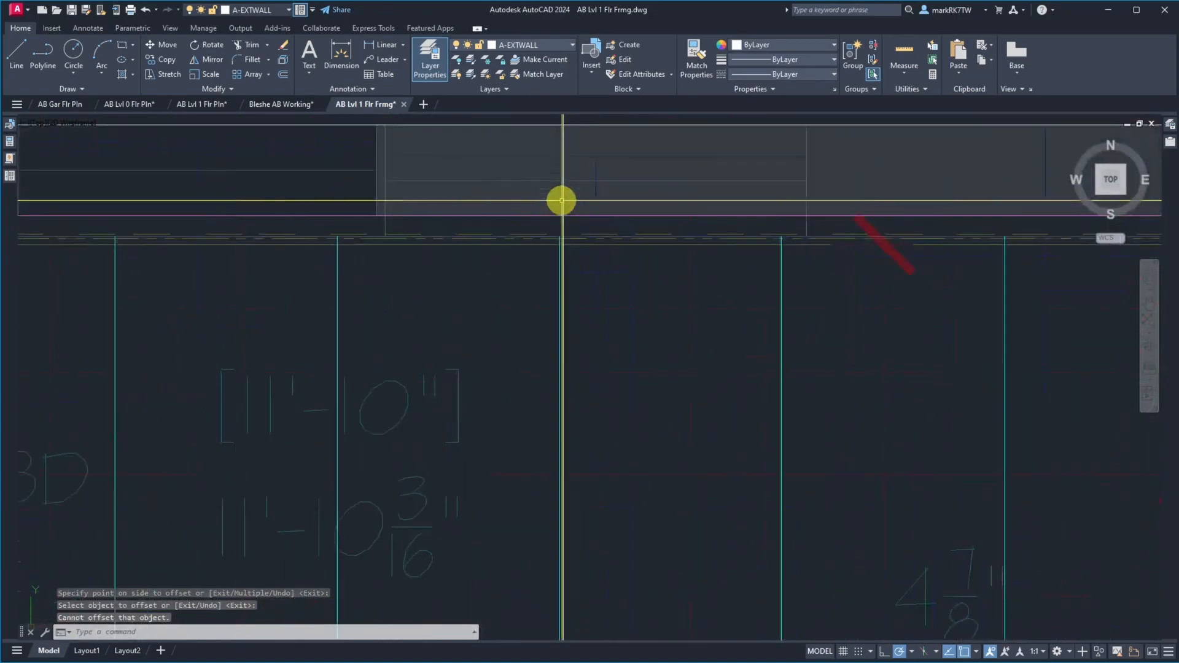
left_click(560, 311)
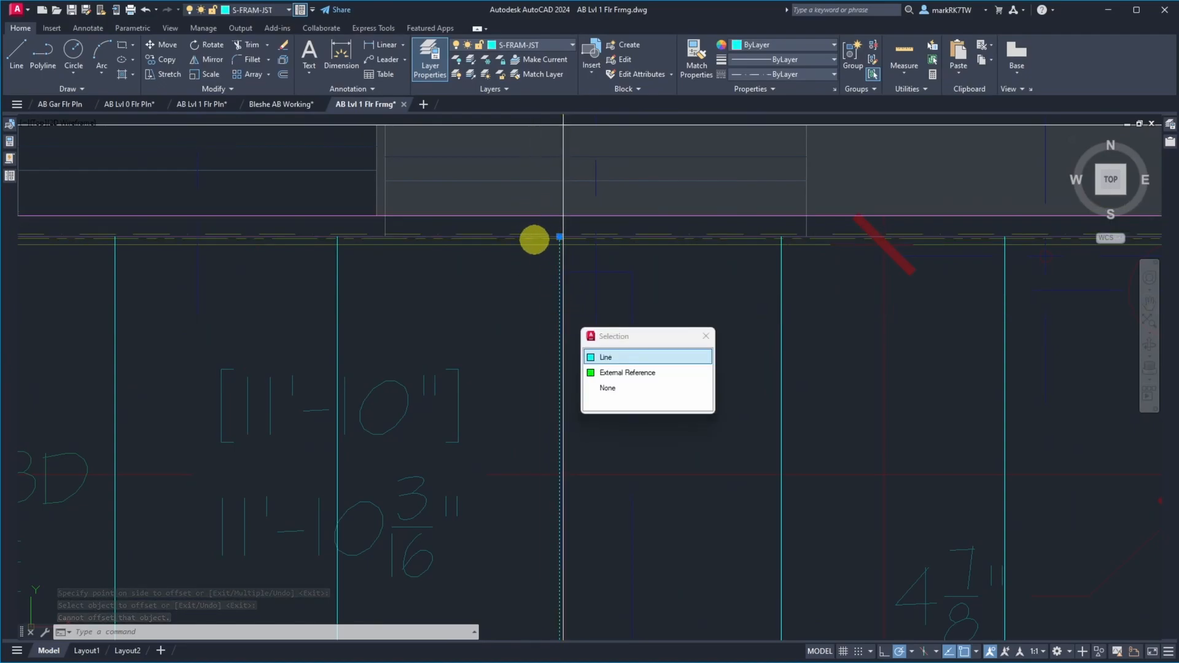
scroll(528, 342, "down", 5)
scroll(545, 482, "up", 4)
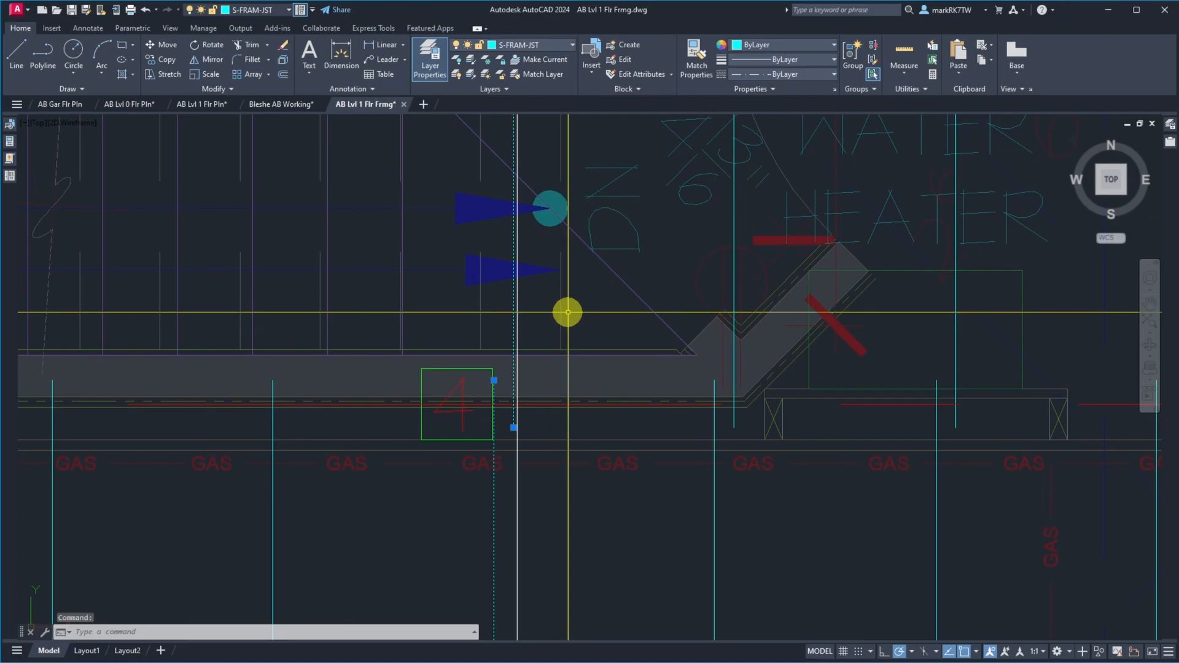
scroll(539, 428, "down", 5)
scroll(535, 266, "up", 5)
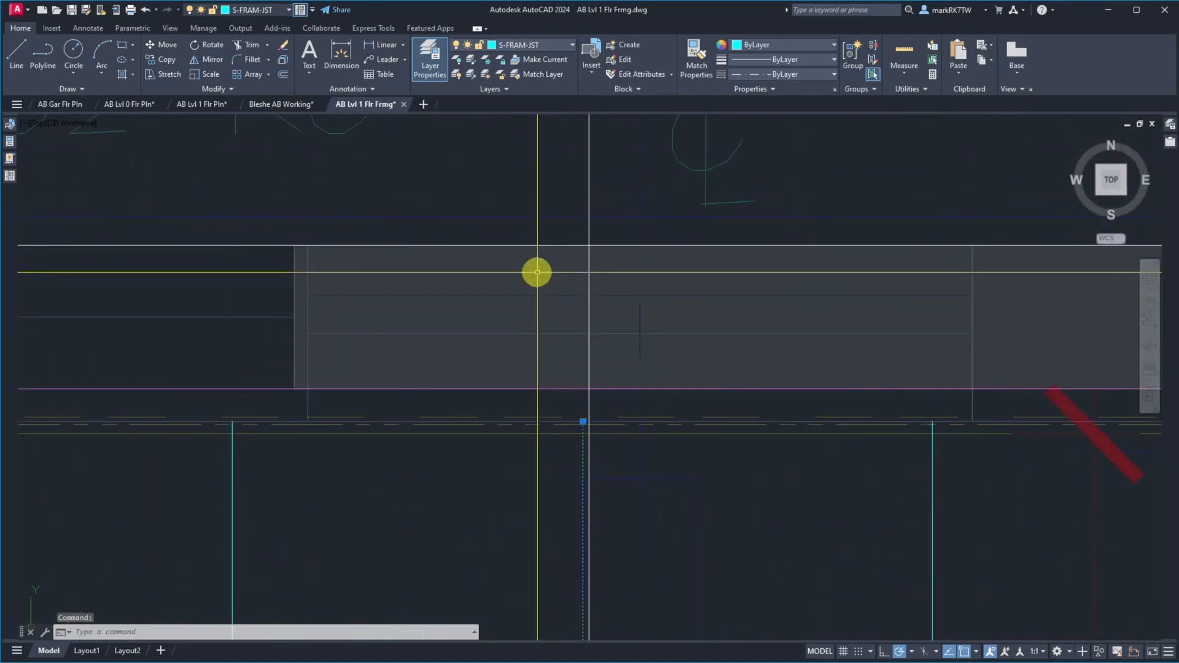
type("m")
key("Return")
scroll(556, 345, "up", 5)
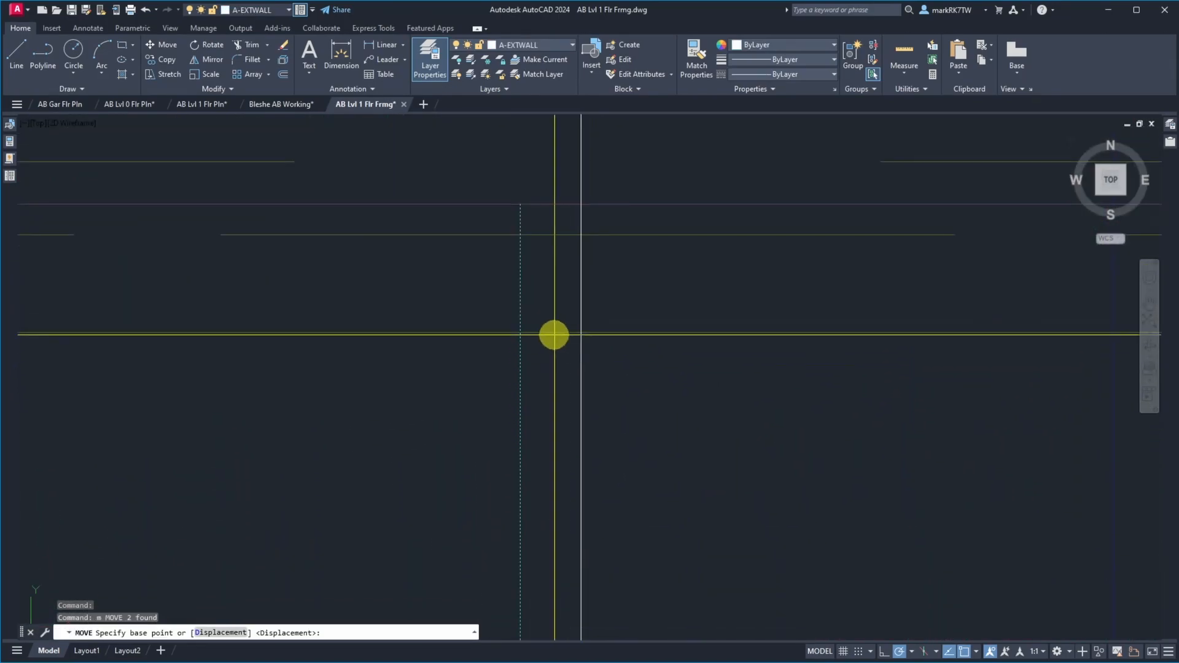
left_click(520, 205)
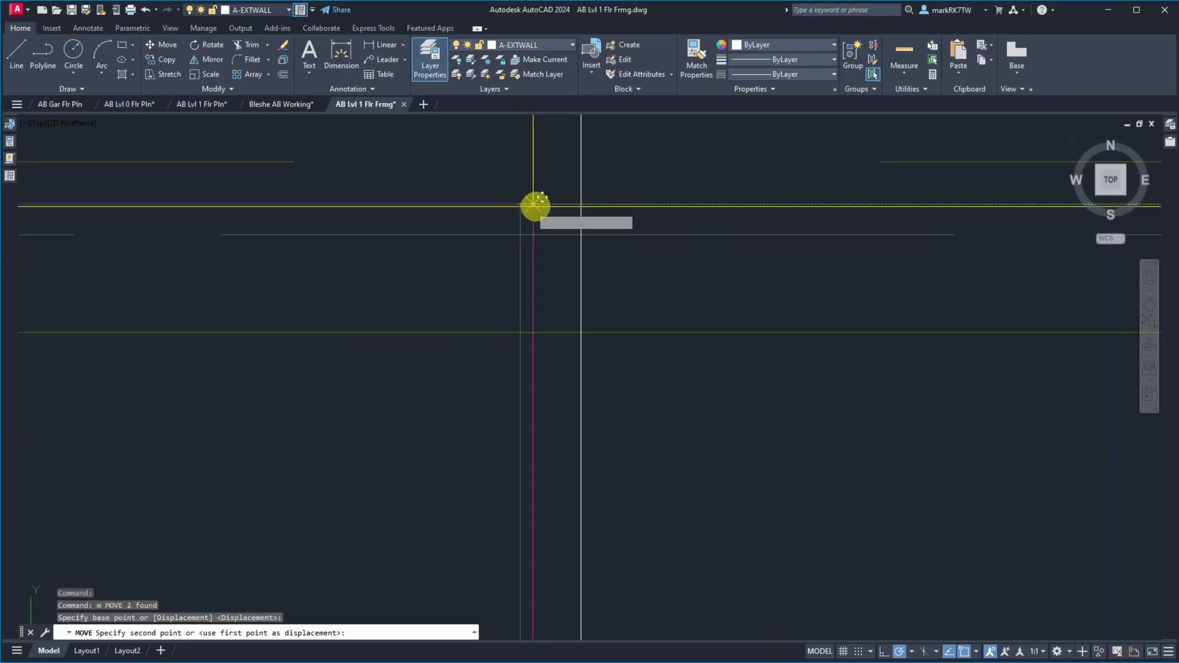
left_click(582, 205)
Erase the 92-3/16-inch vertical construction line, keeping the one at the west wall
type("e")
key("Return")
left_click(612, 156)
left_click(544, 127)
key("Return")
scroll(610, 345, "down", 8)
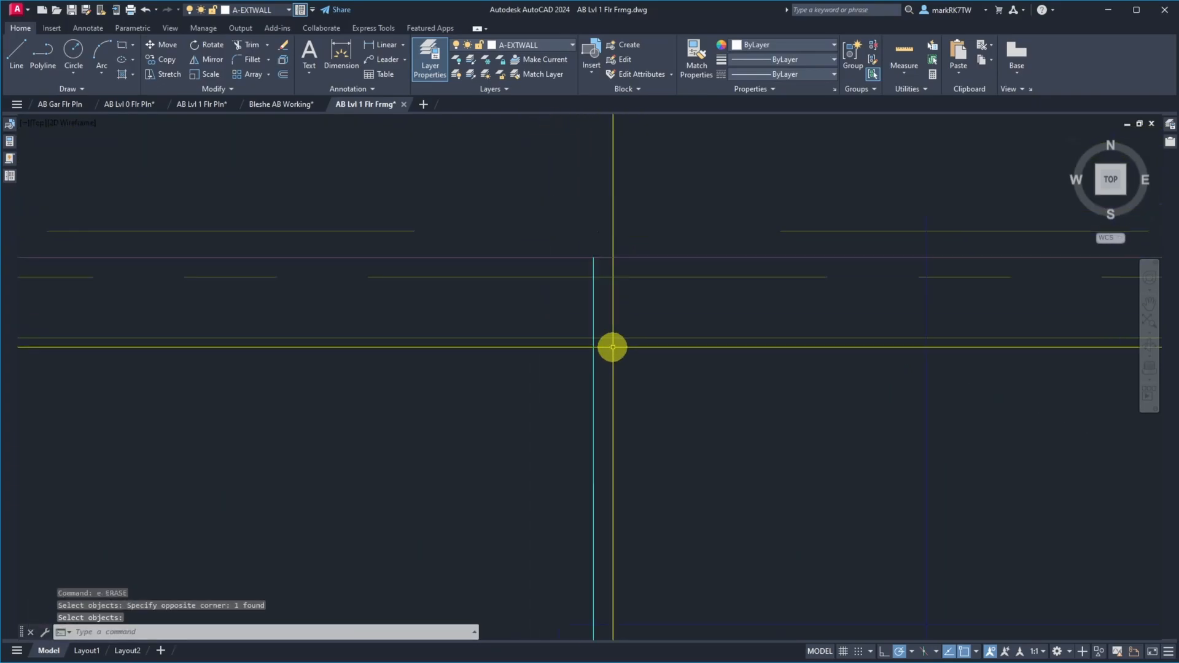
scroll(557, 140, "down", 5)
scroll(556, 140, "down", 2)
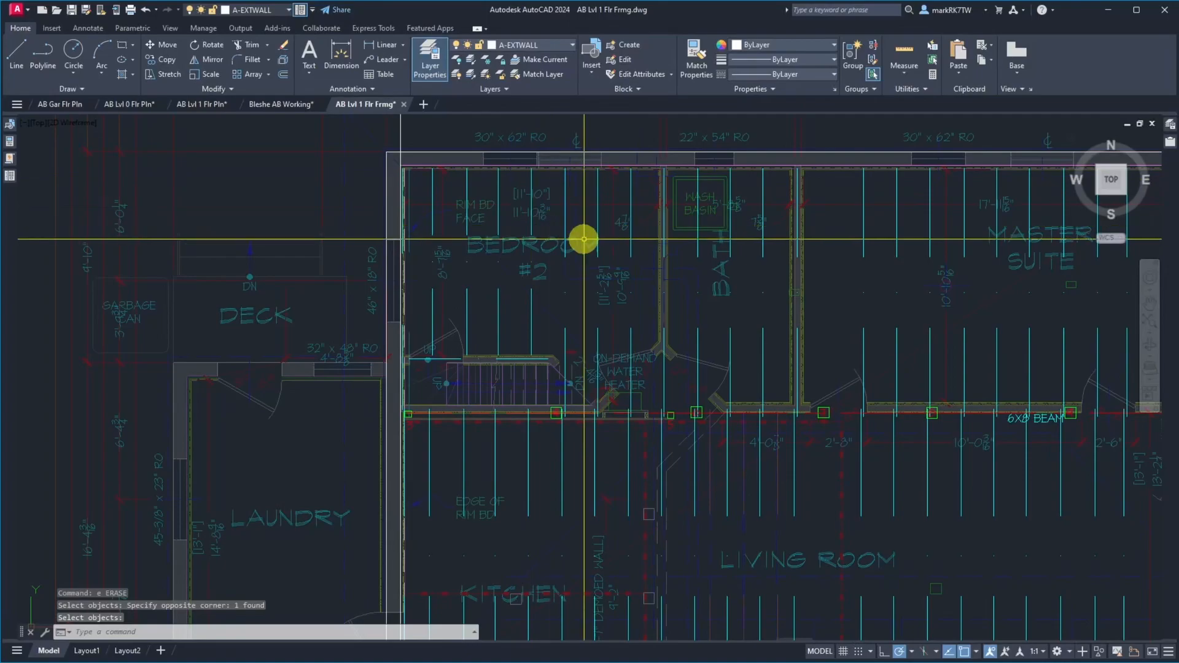
Read the joist edge on the tape in site photo IMG_1785.JPG and offset the west wall construction line 111 inches east
mouse_move(1178, 119)
left_mouse_down()
mouse_move(264, 86)
mouse_move(413, 38)
left_mouse_up()
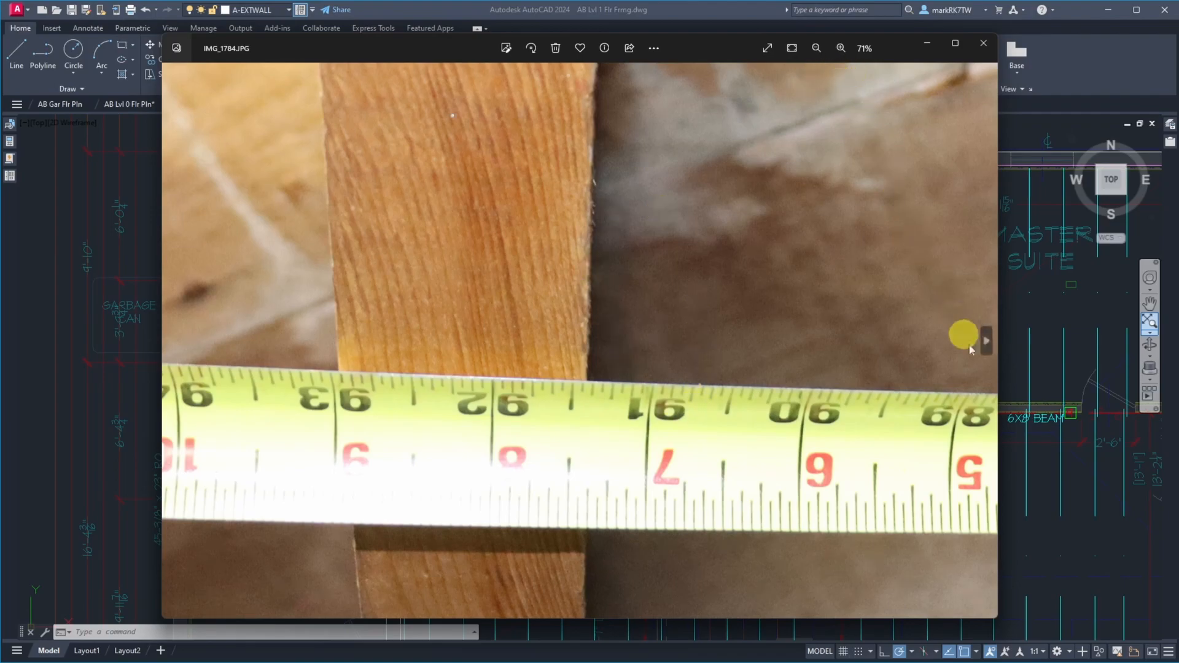
left_click(985, 342)
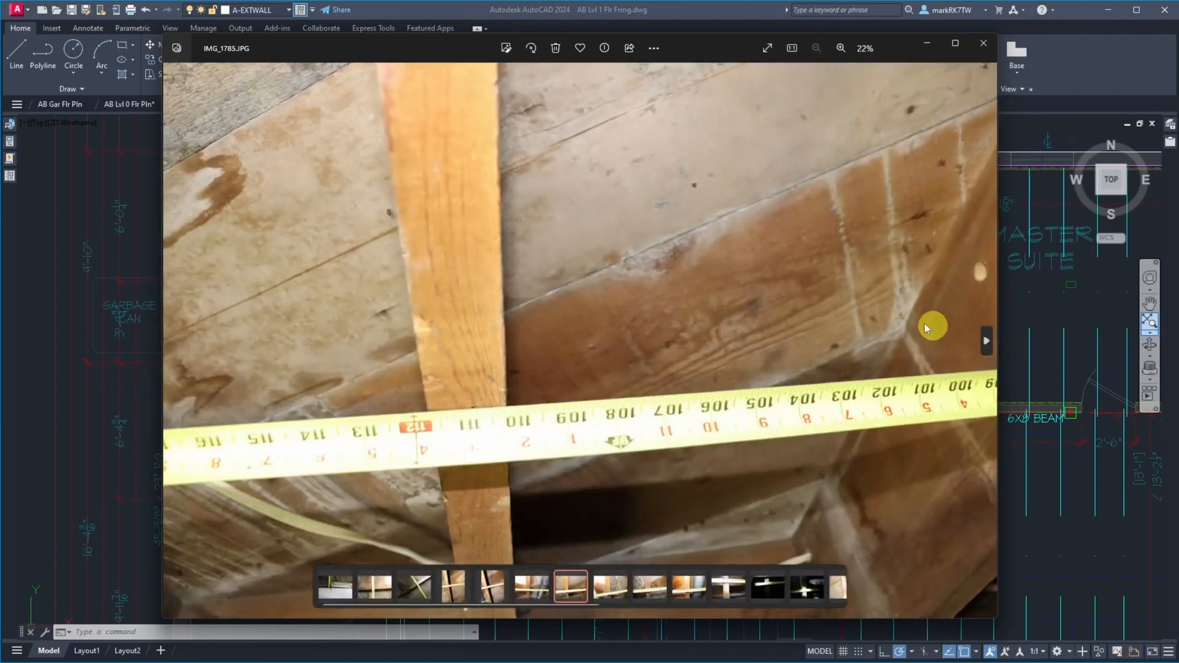
scroll(427, 453, "up", 5)
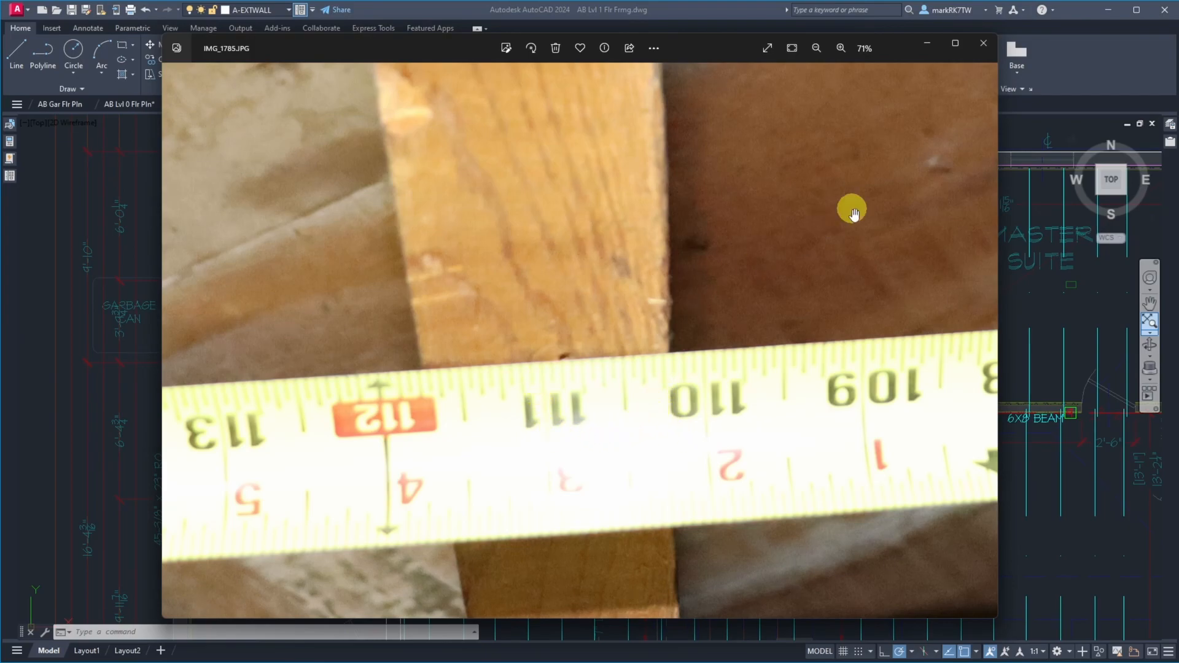
mouse_move(725, 49)
left_mouse_down()
mouse_move(1178, 60)
mouse_move(1178, 42)
left_mouse_up()
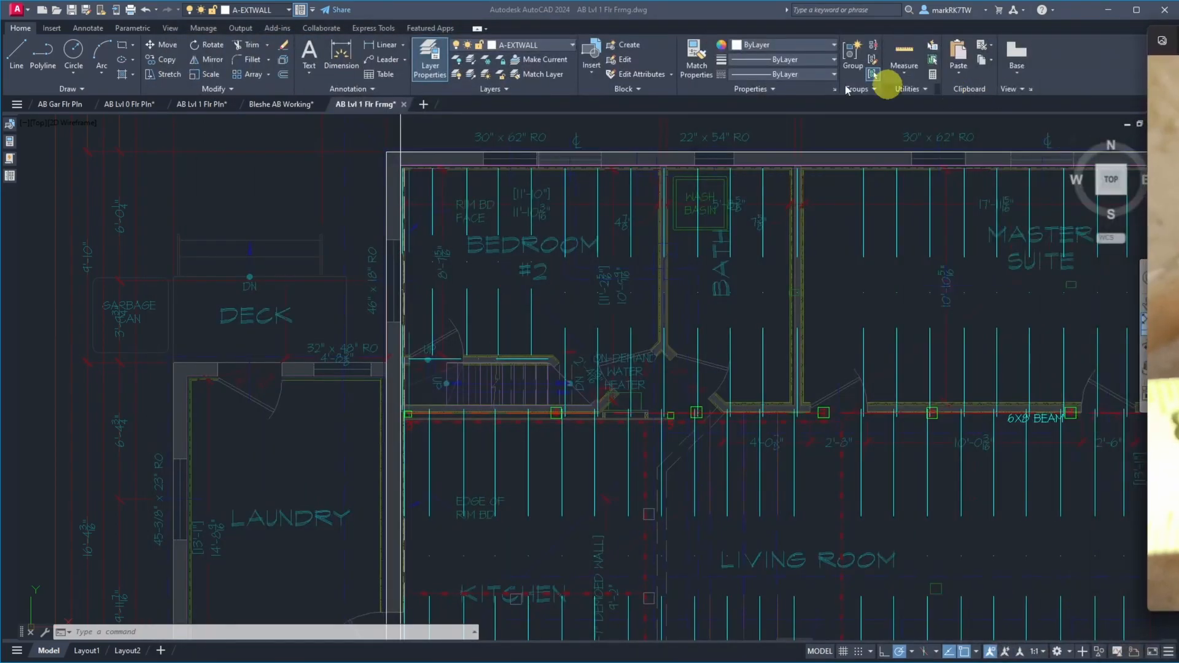
type("o")
key("Return")
type("1")
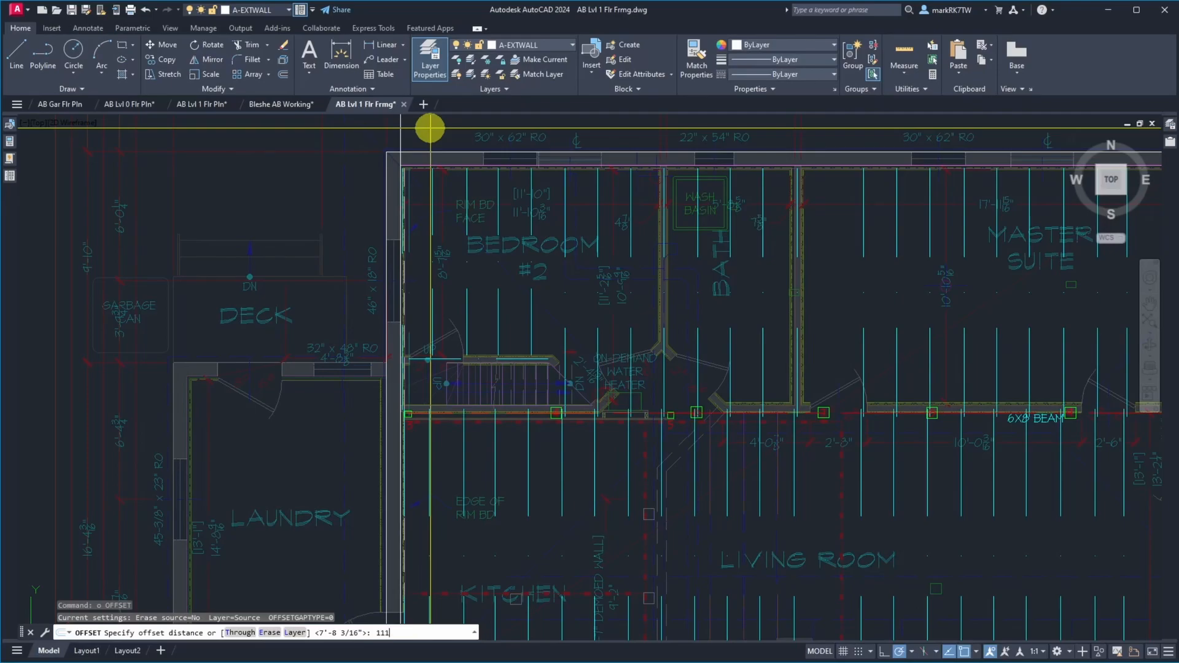
key("Return")
left_click(403, 125)
left_click(453, 131)
key("Return")
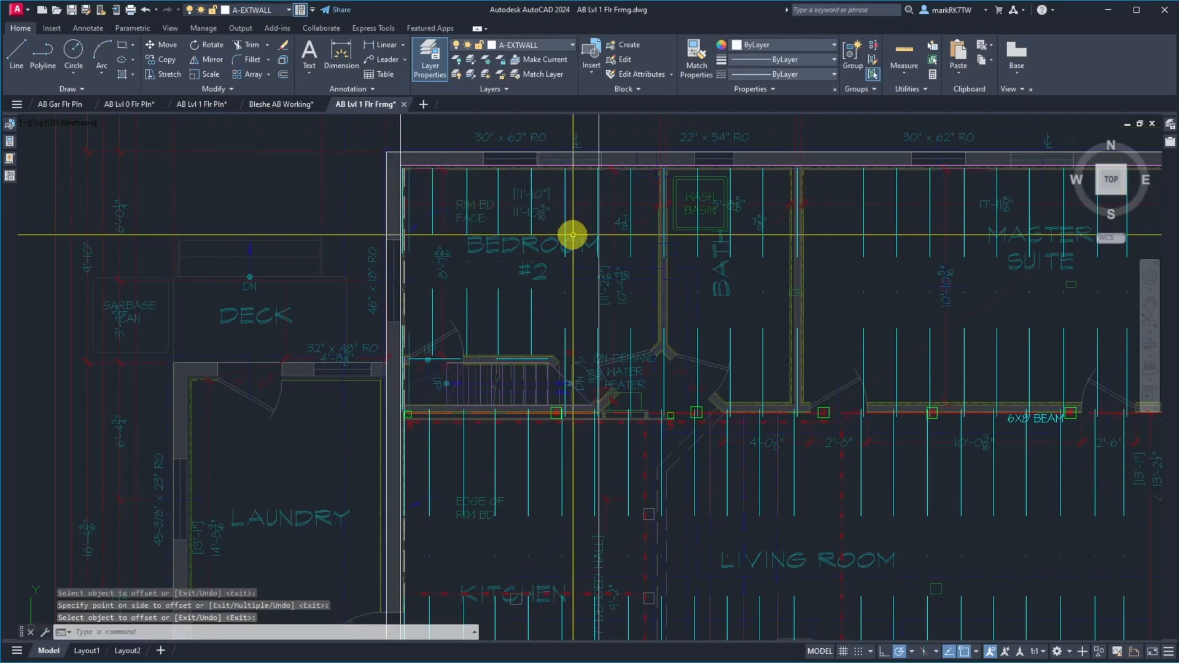
Measure the gap between the upper end of bedroom #2's sixth joist line and the 111-inch construction line
scroll(584, 202, "up", 3)
scroll(584, 196, "down", 2)
scroll(598, 131, "up", 6)
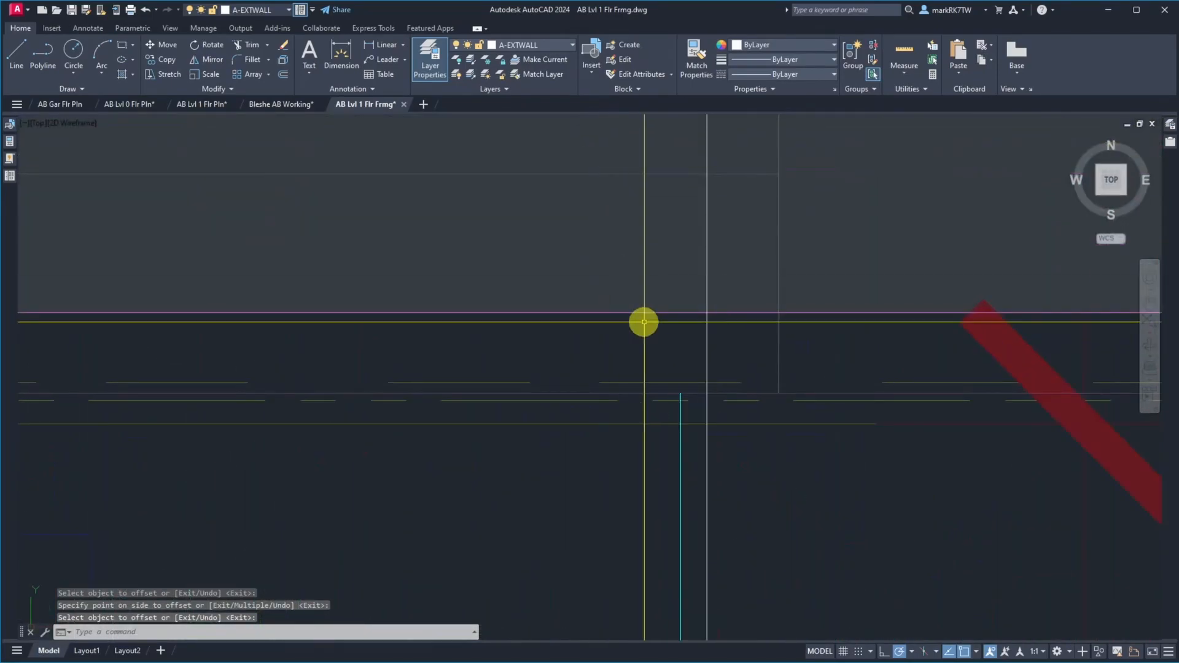
type("di")
key("Return")
left_click(679, 393)
left_click(705, 394)
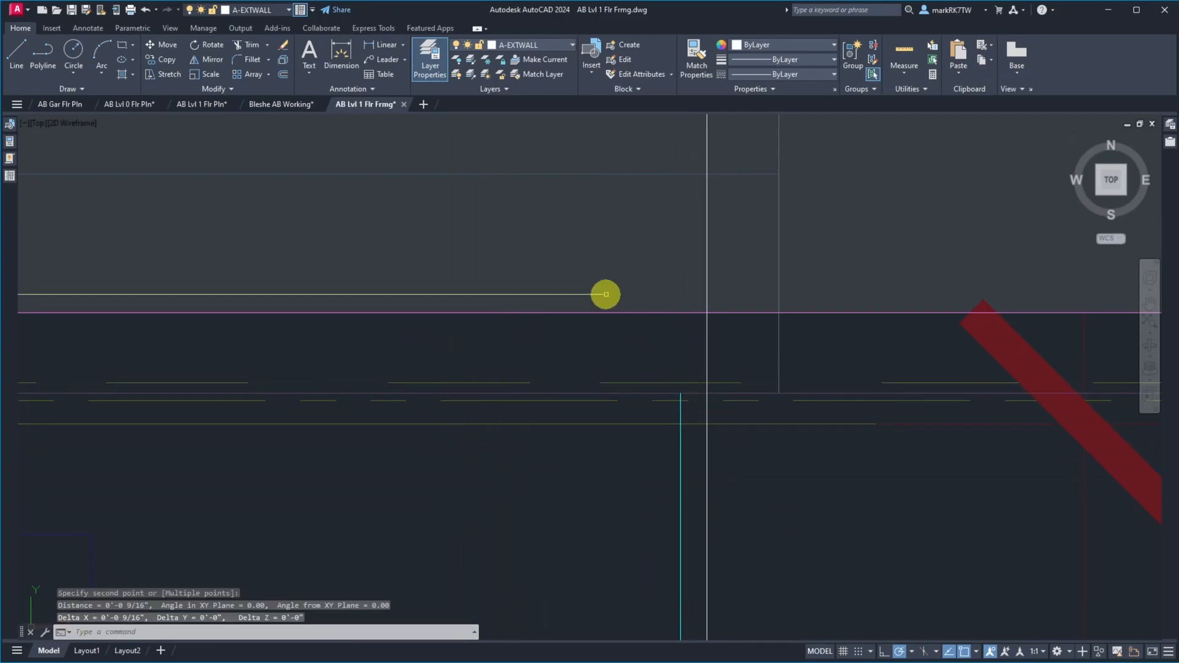
scroll(639, 200, "down", 5)
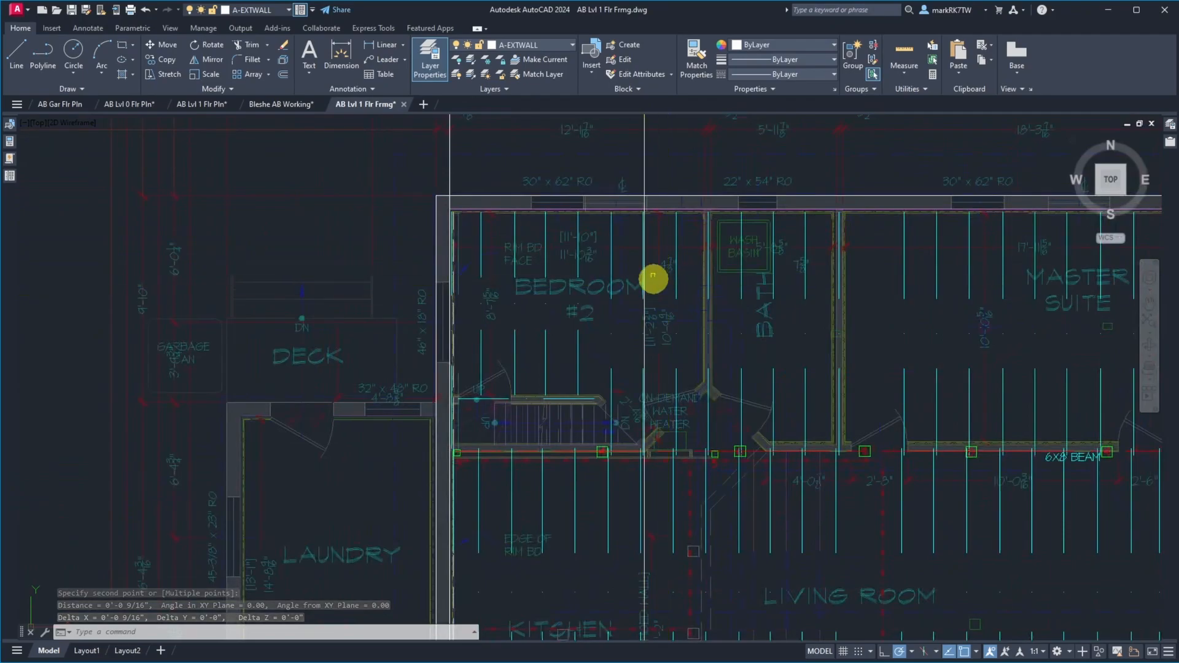
scroll(647, 264, "down", 5)
scroll(651, 322, "up", 5)
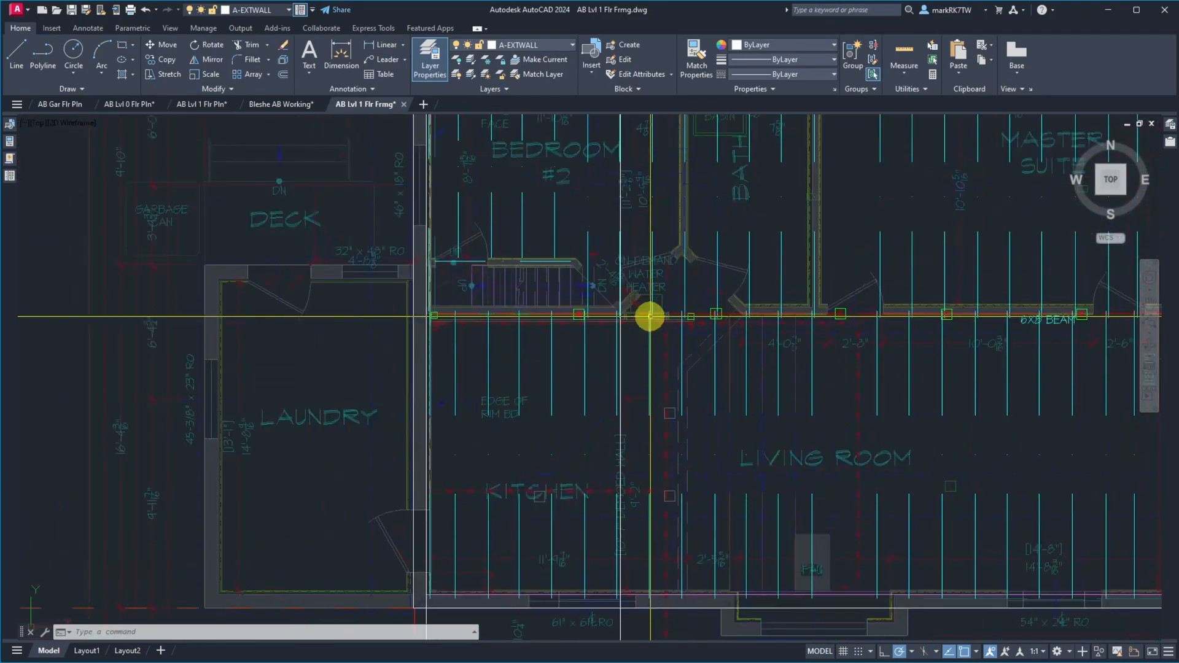
Measure the gap between the overlapping kitchen and bedroom #2 joist lines at the beam post marked 4
scroll(650, 316, "up", 5)
type("d")
key("Return")
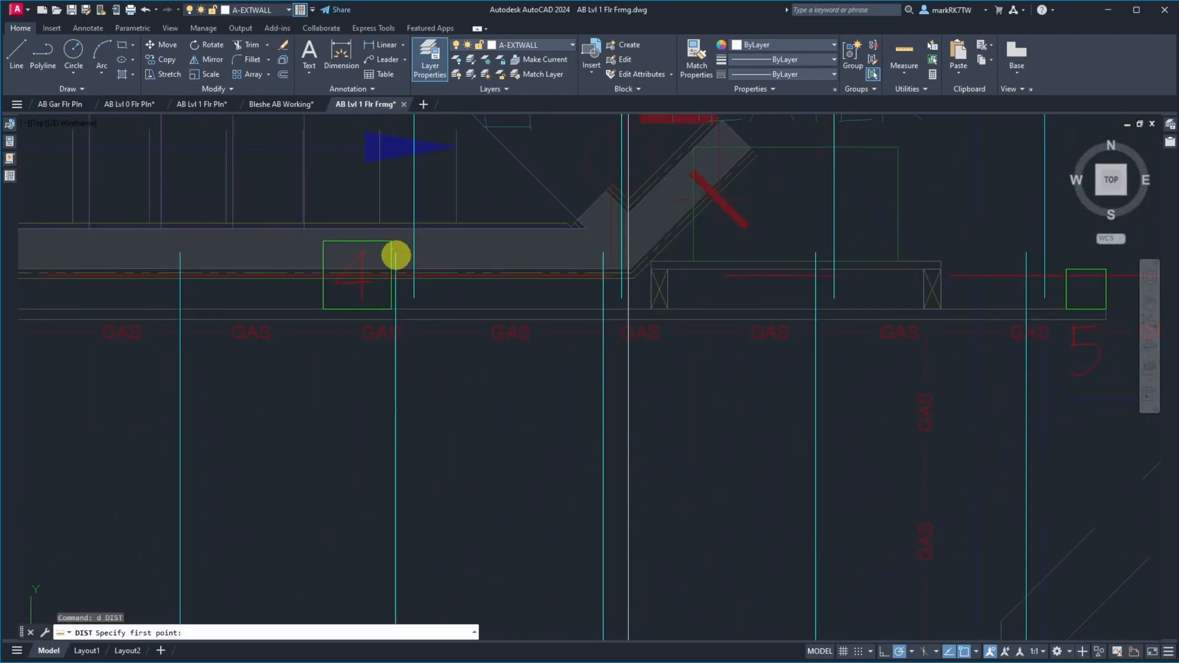
left_click(396, 253)
left_click(410, 254)
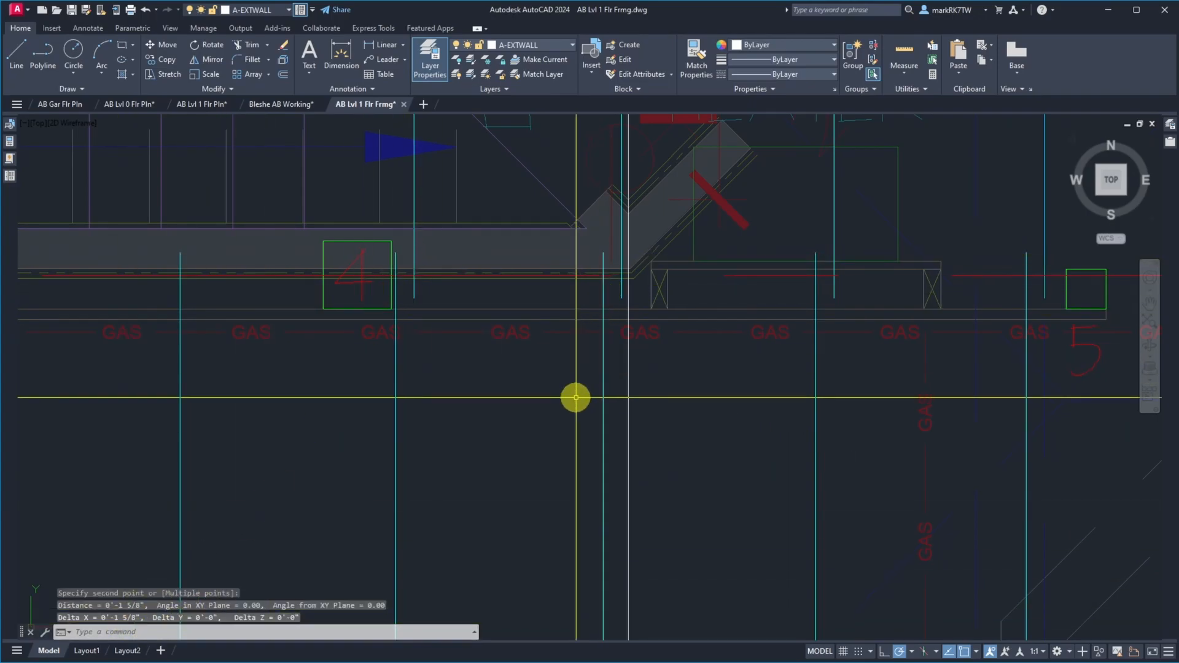
Move the sixth bedroom #2 and kitchen joist lines and all joists farther east, excluding beam and posts, to meet the 111-inch construction line
type("m")
key("Return")
left_click(621, 285)
left_click(602, 289)
scroll(602, 299, "down", 5)
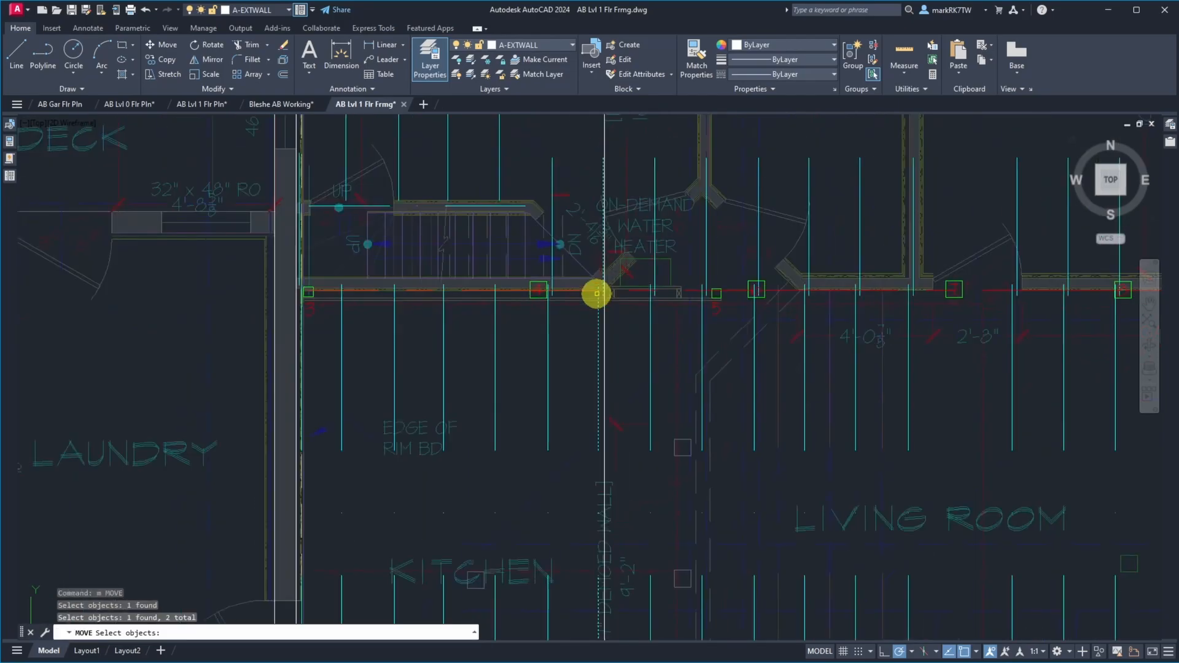
left_click(615, 132)
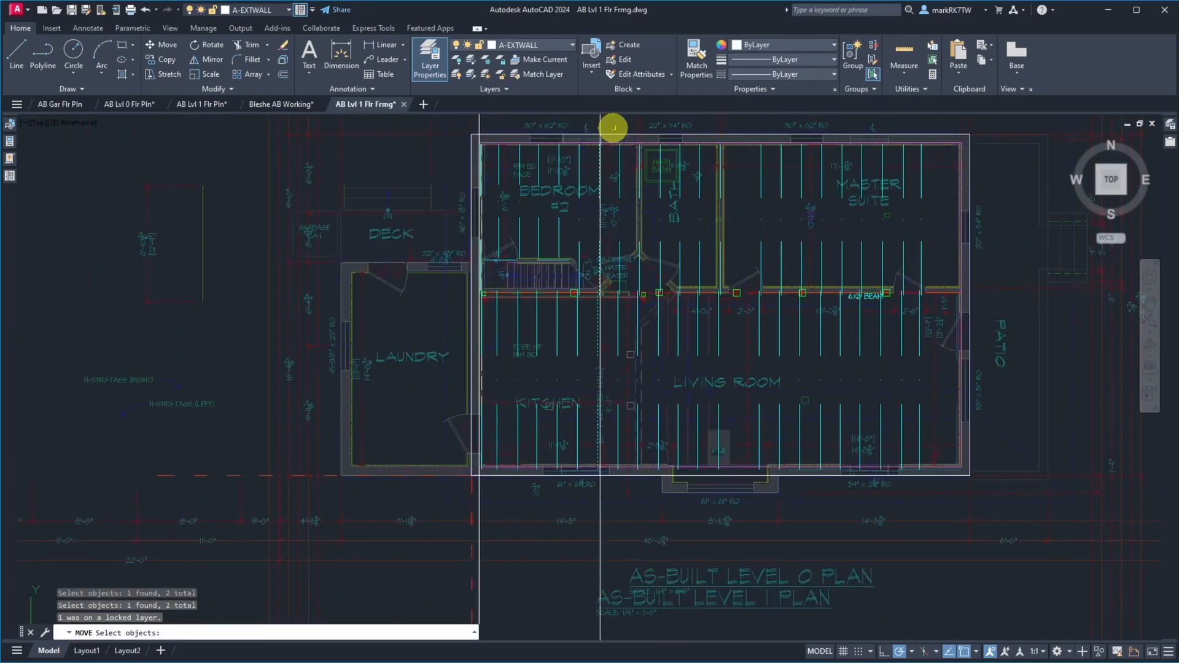
left_click(615, 133)
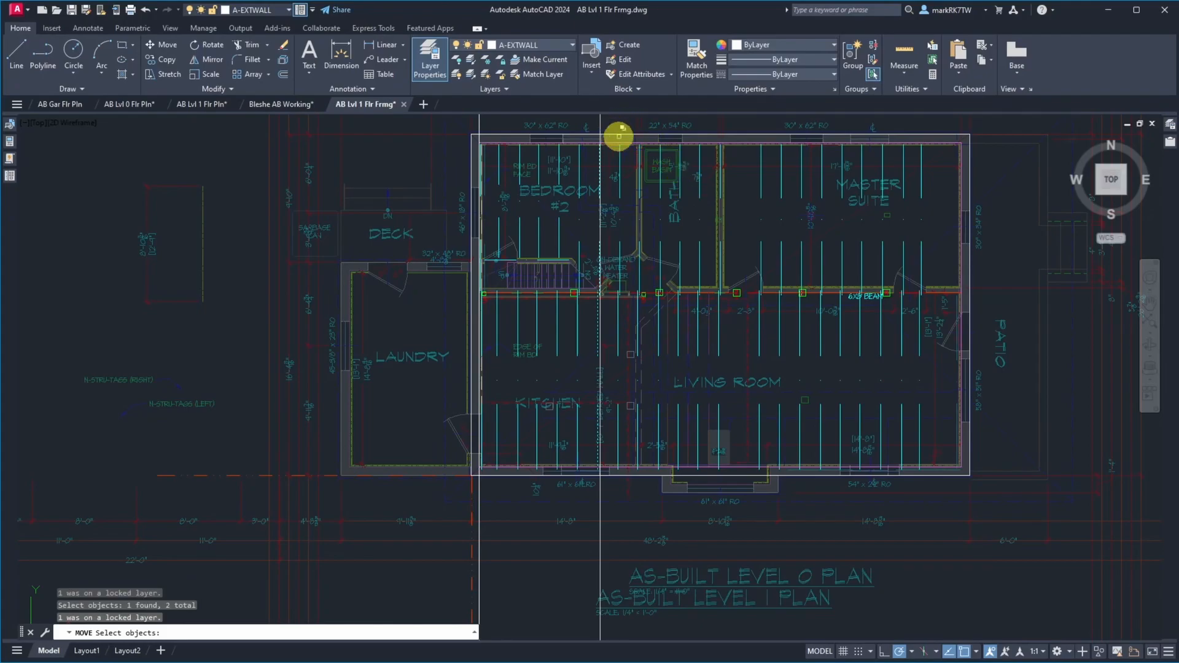
left_click(608, 118)
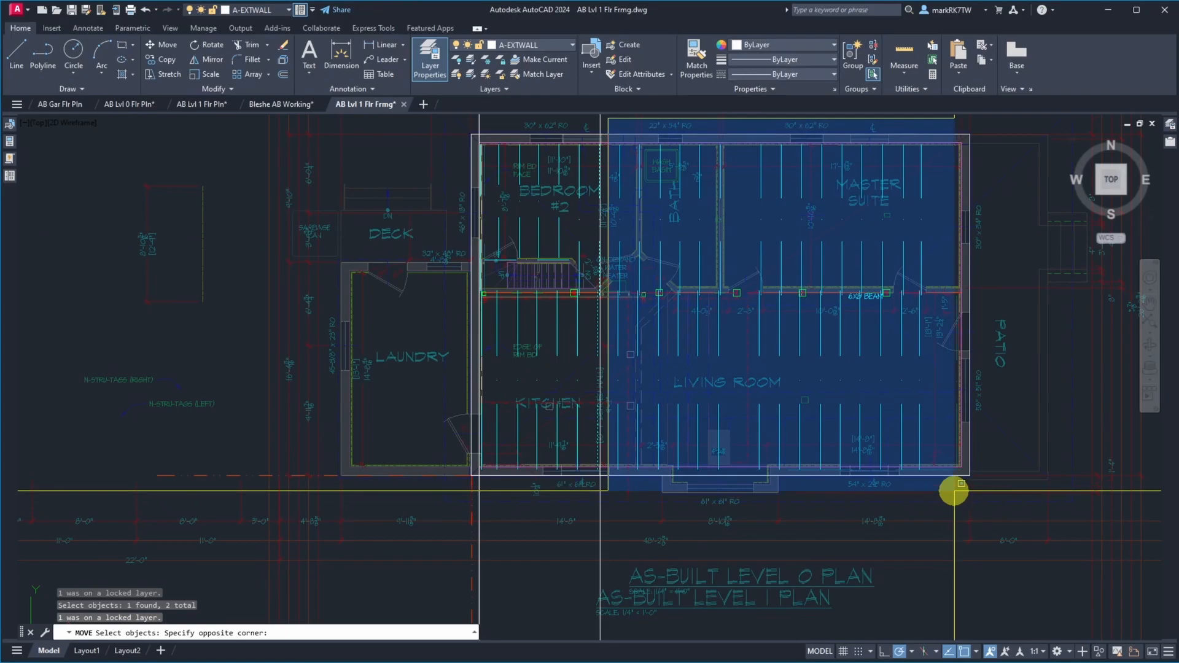
left_click(970, 487)
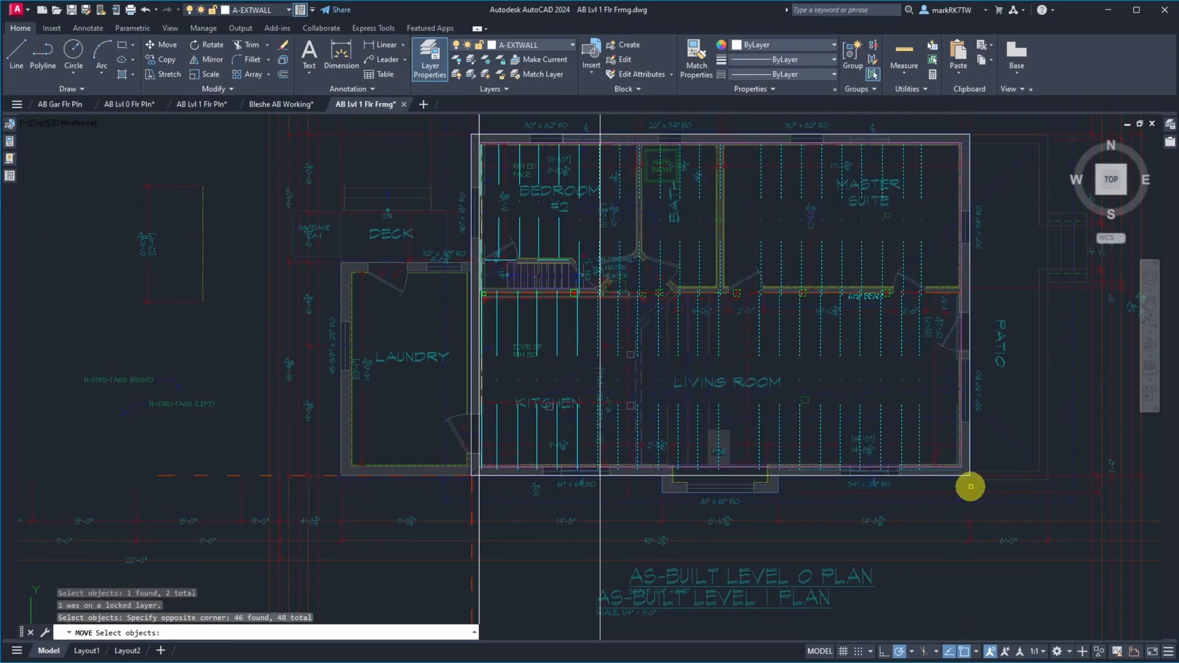
left_click(431, 283, "shift")
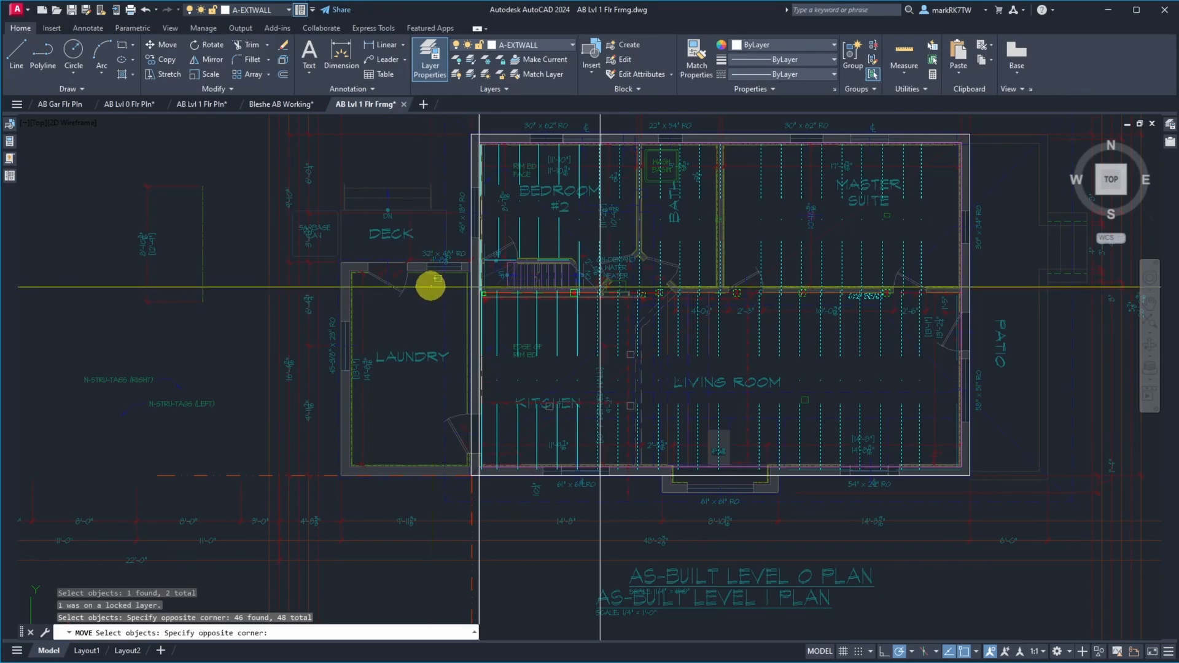
left_click(1124, 327, "shift")
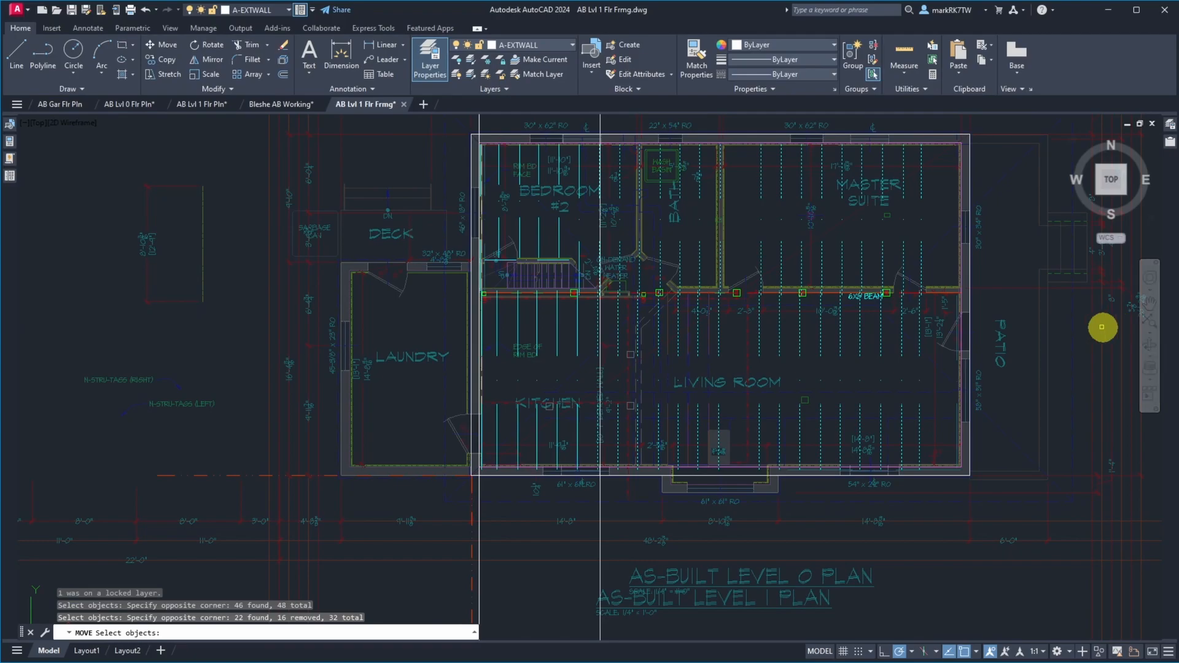
key("Return")
scroll(590, 140, "up", 5)
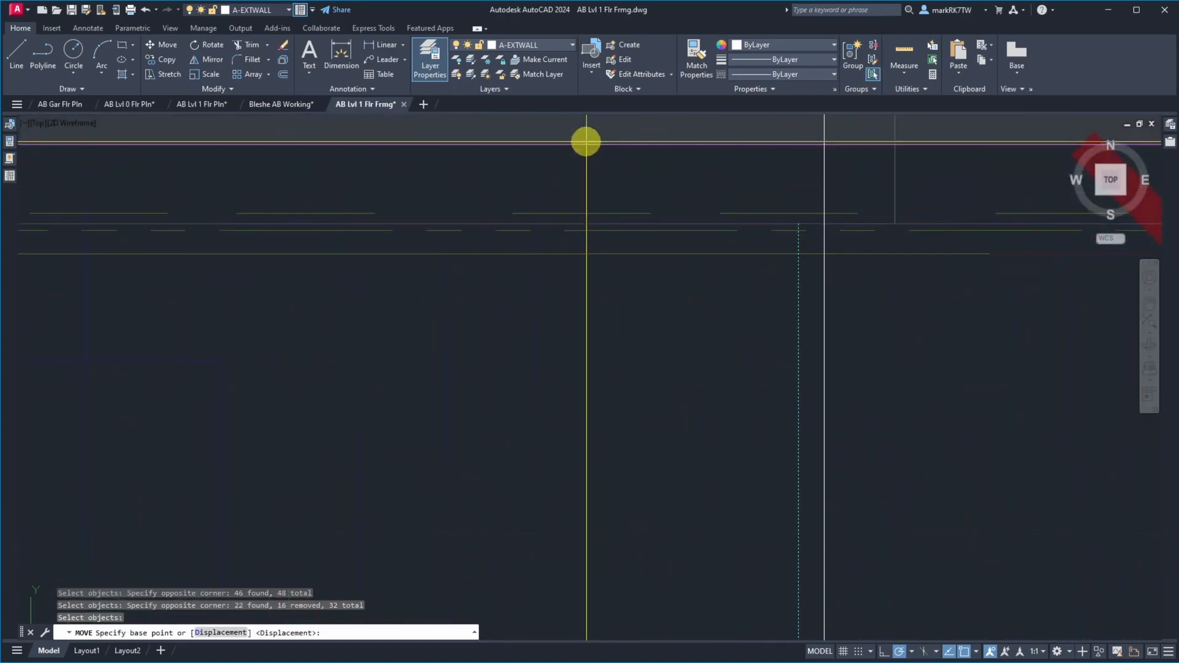
left_click(799, 225)
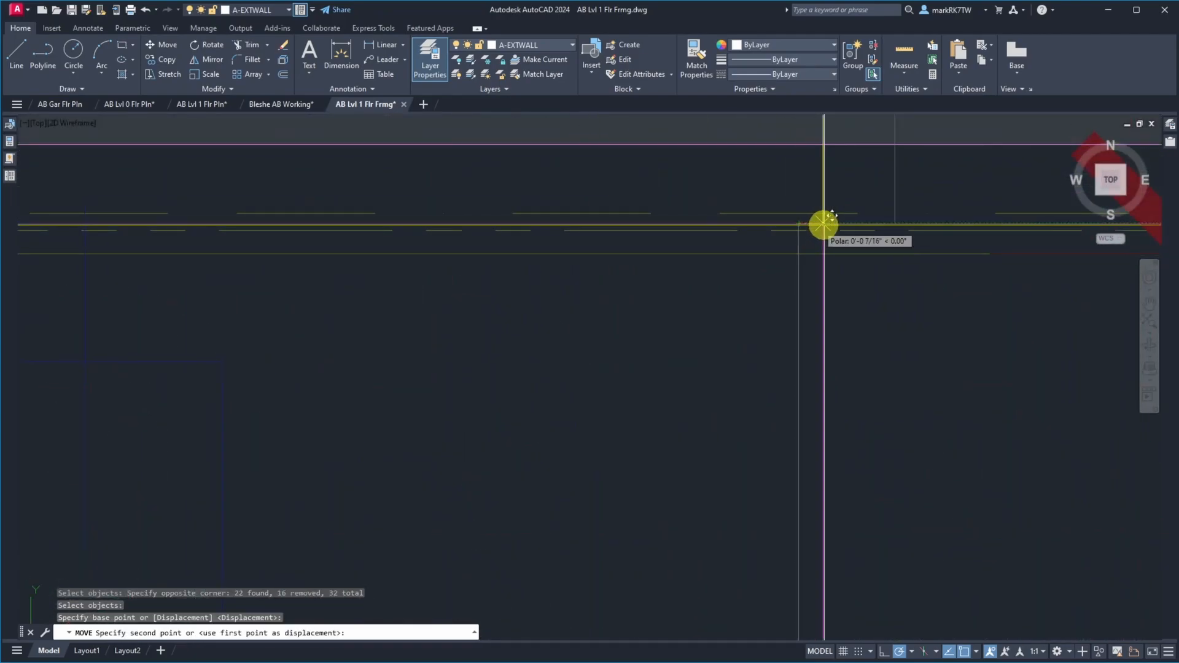
left_click(717, 231)
scroll(487, 232, "down", 4)
Erase the 111-inch vertical construction line through bedroom #2, keeping the one at the west wall
type("e")
key("Return")
left_click(553, 159)
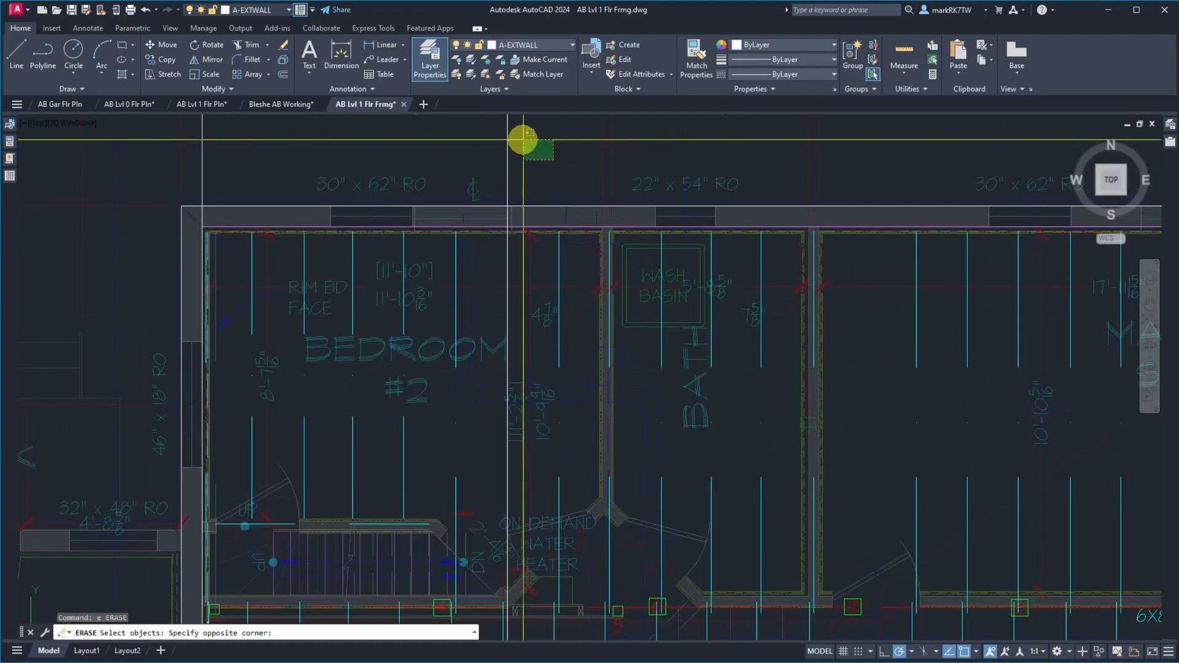
left_click(497, 153)
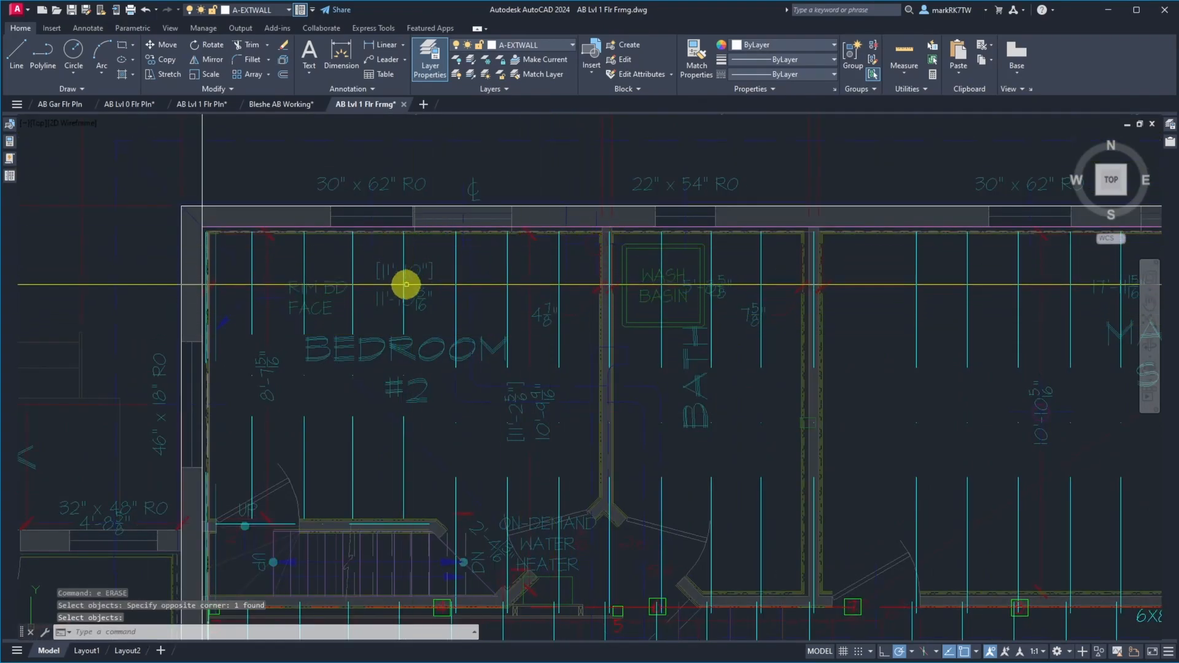
Copy the inner exterior wall polyline on layer A-EXTWALL-IN 2 inches north into the bedroom #2 north wall
scroll(391, 266, "down", 4)
scroll(392, 266, "up", 5)
scroll(395, 266, "down", 3)
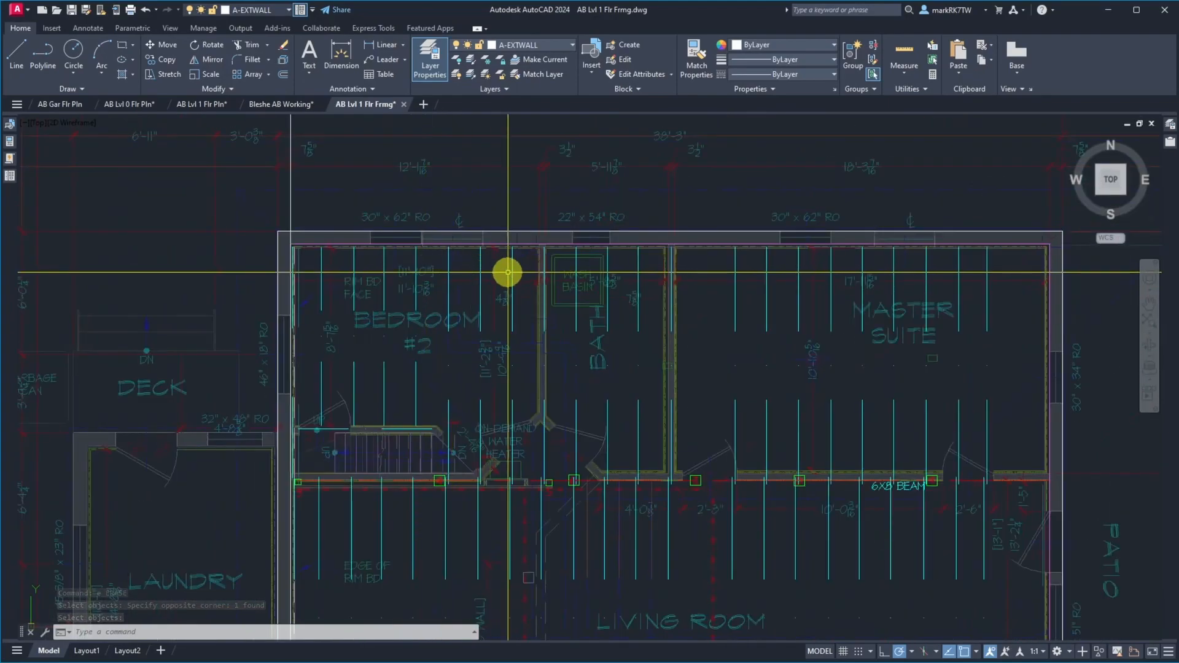
scroll(502, 270, "up", 3)
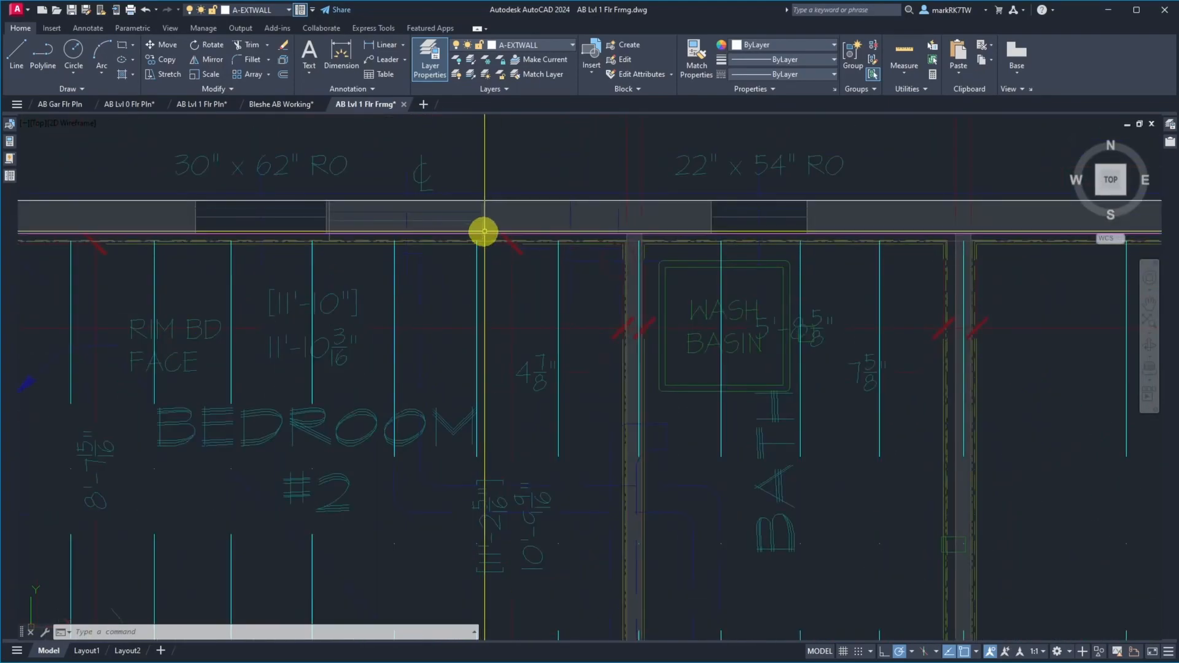
scroll(484, 232, "up", 2)
scroll(485, 220, "up", 2)
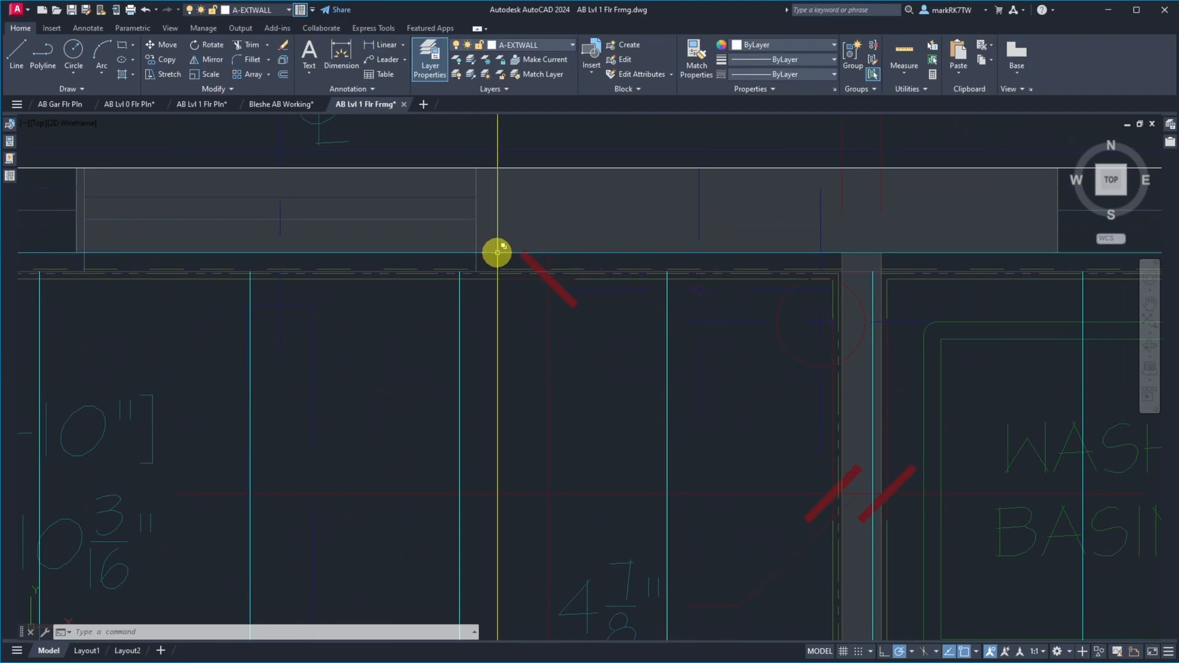
left_click(497, 253)
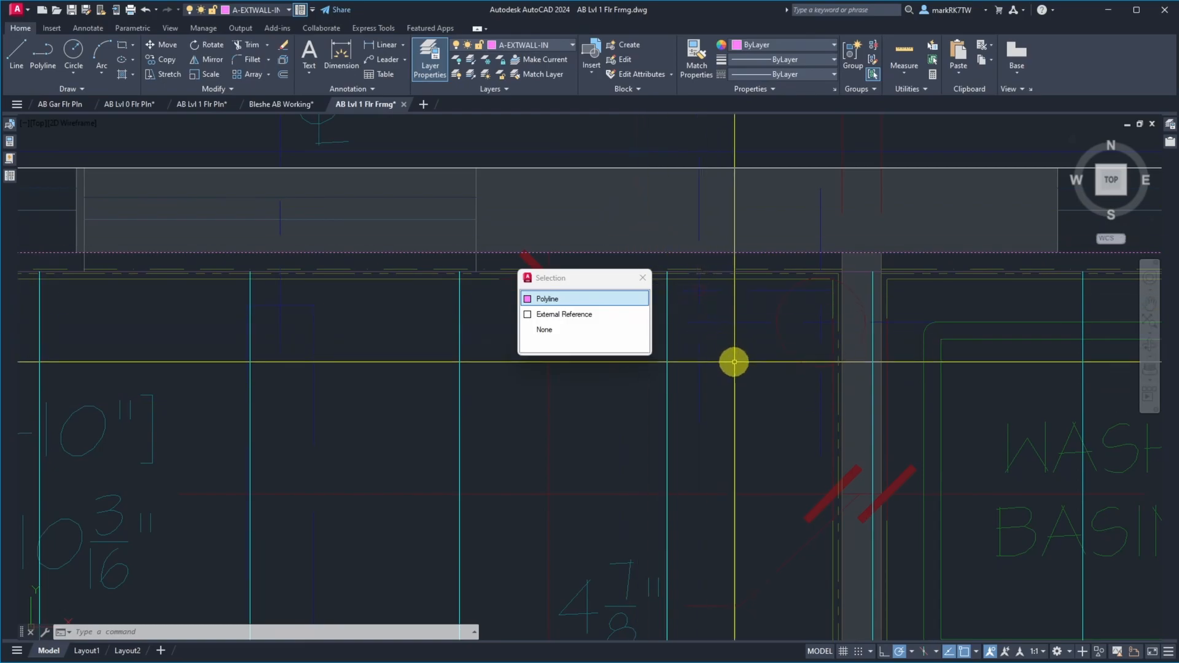
left_click(572, 297)
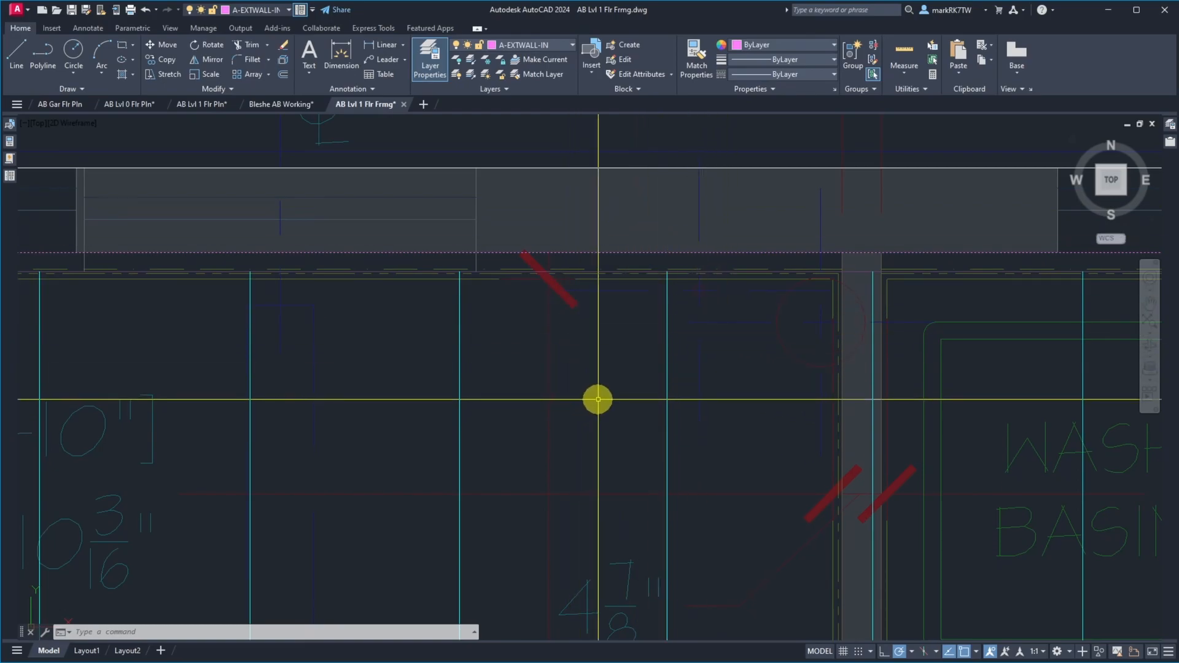
type("c")
key("Return")
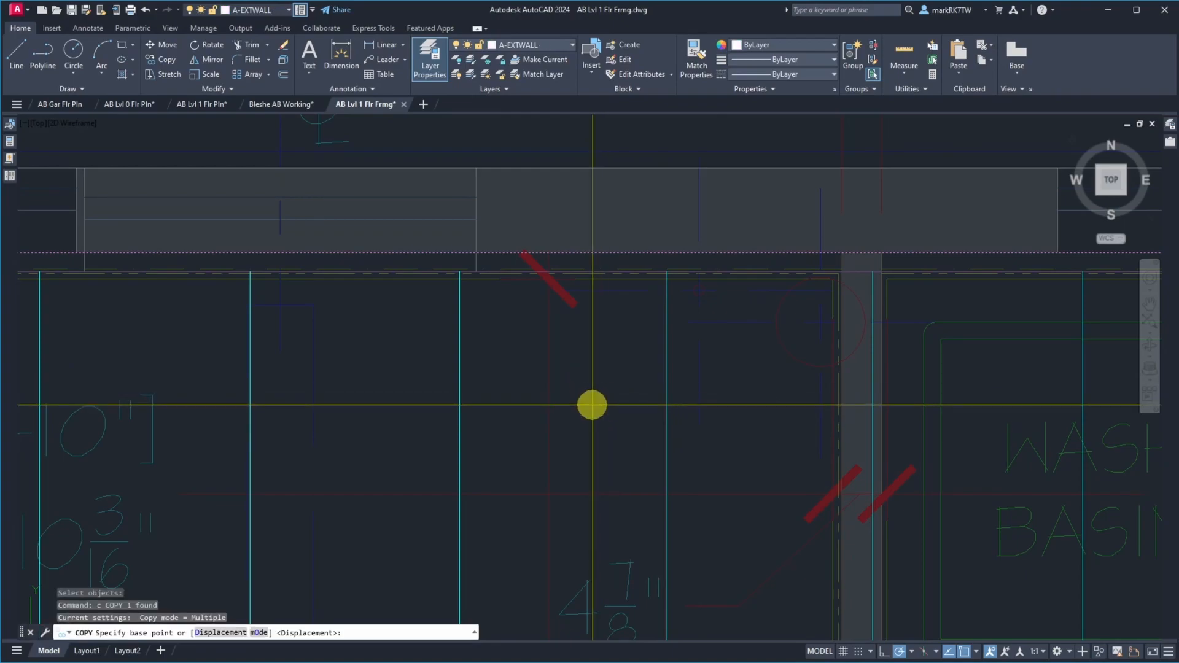
left_click(592, 405)
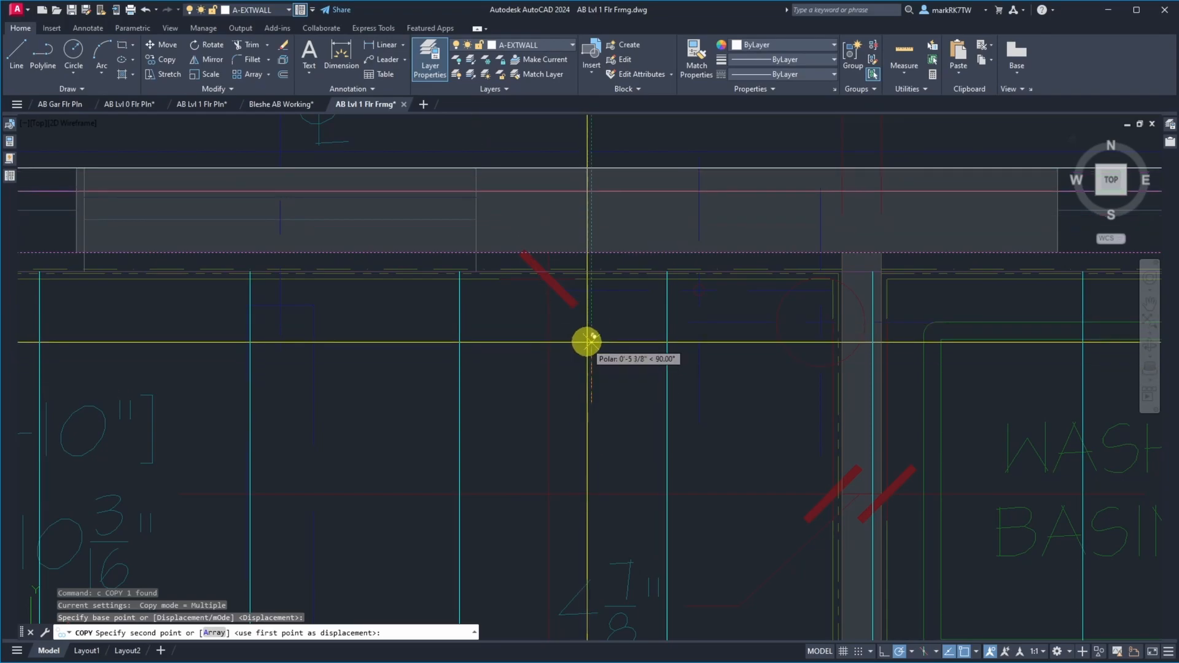
type("2")
key("Return")
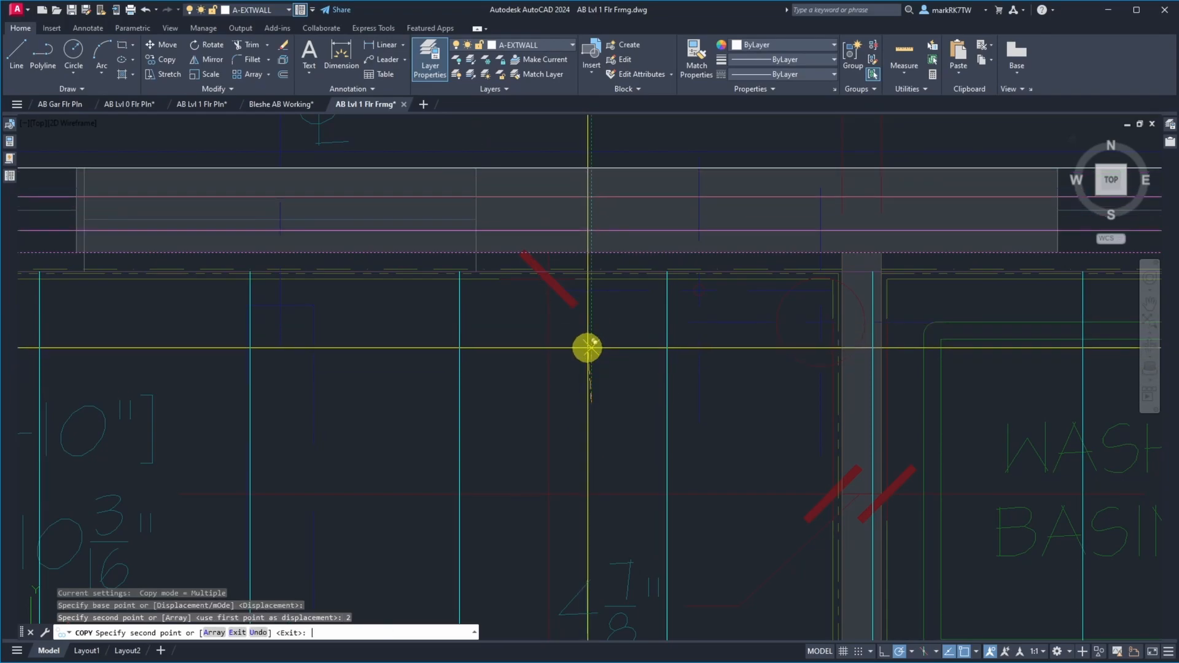
key("Escape")
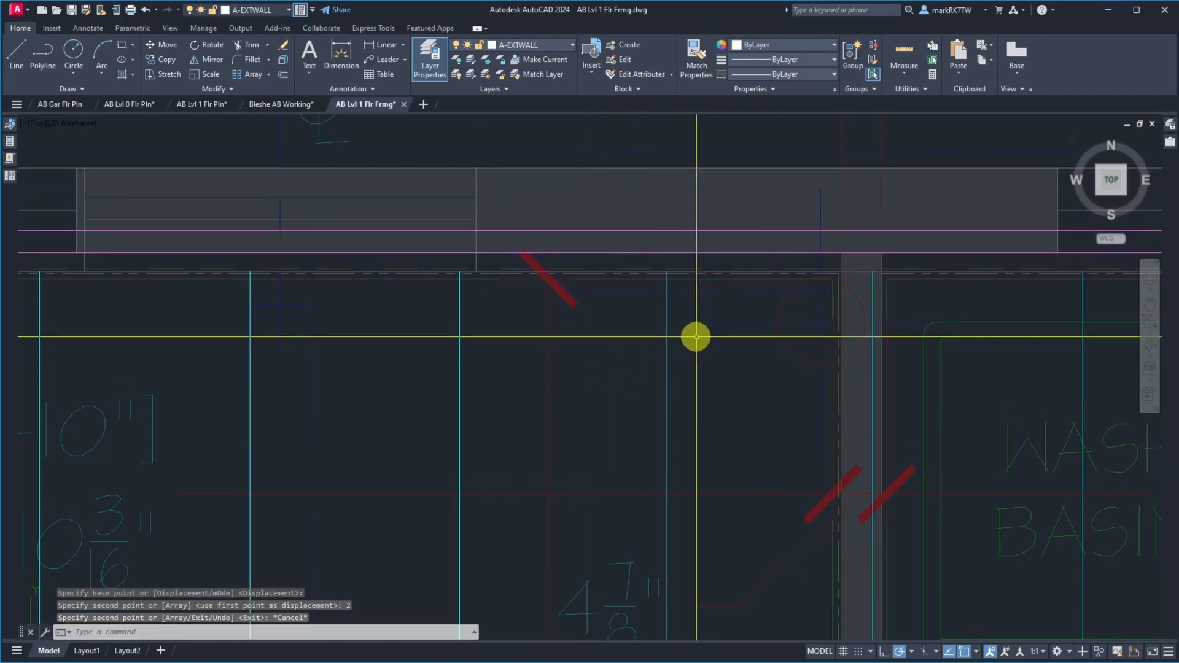
Match the copied polyline's properties to those of a bedroom #2 joist line
type("ma")
key("Return")
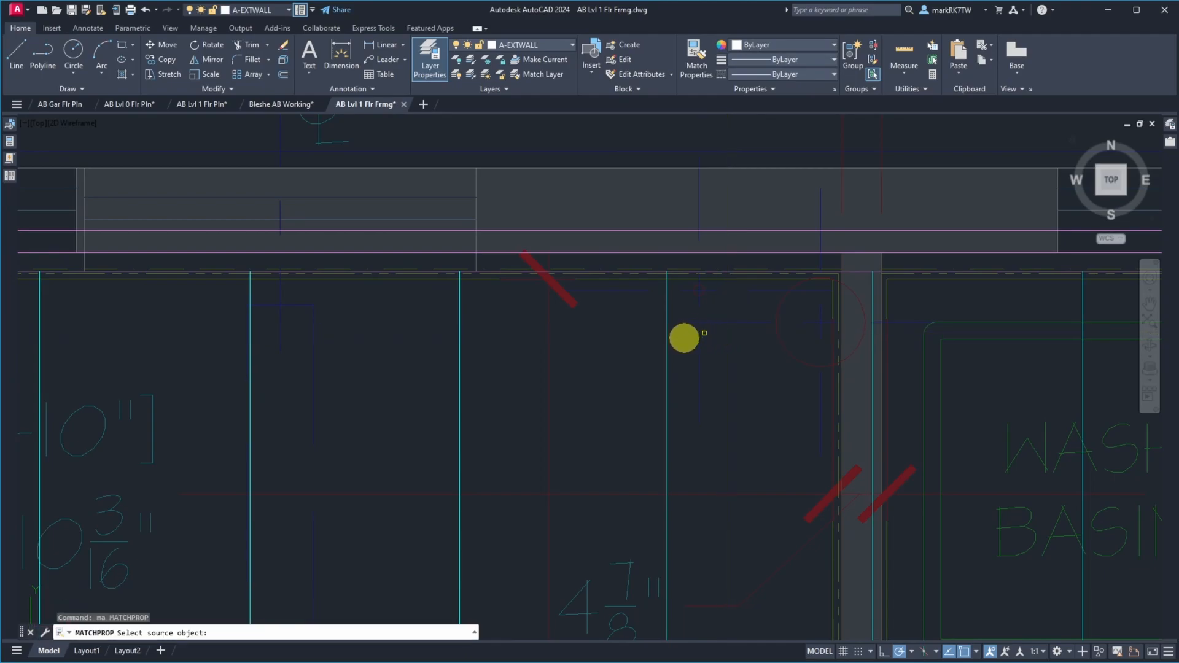
left_click(666, 367)
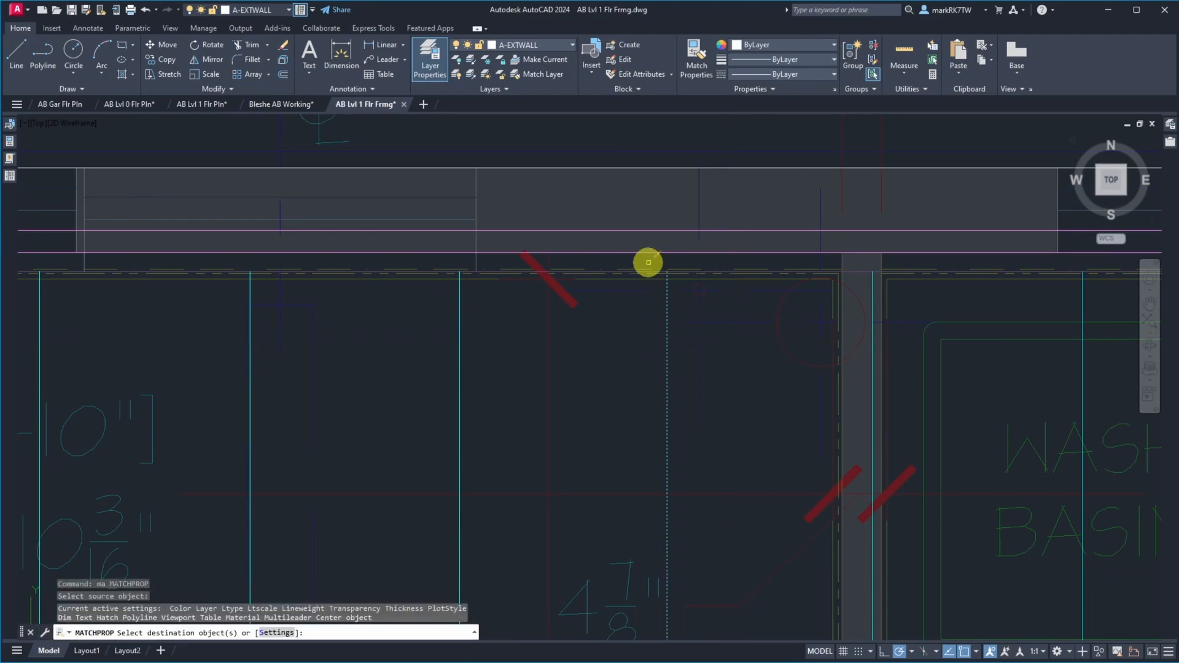
left_click(640, 231)
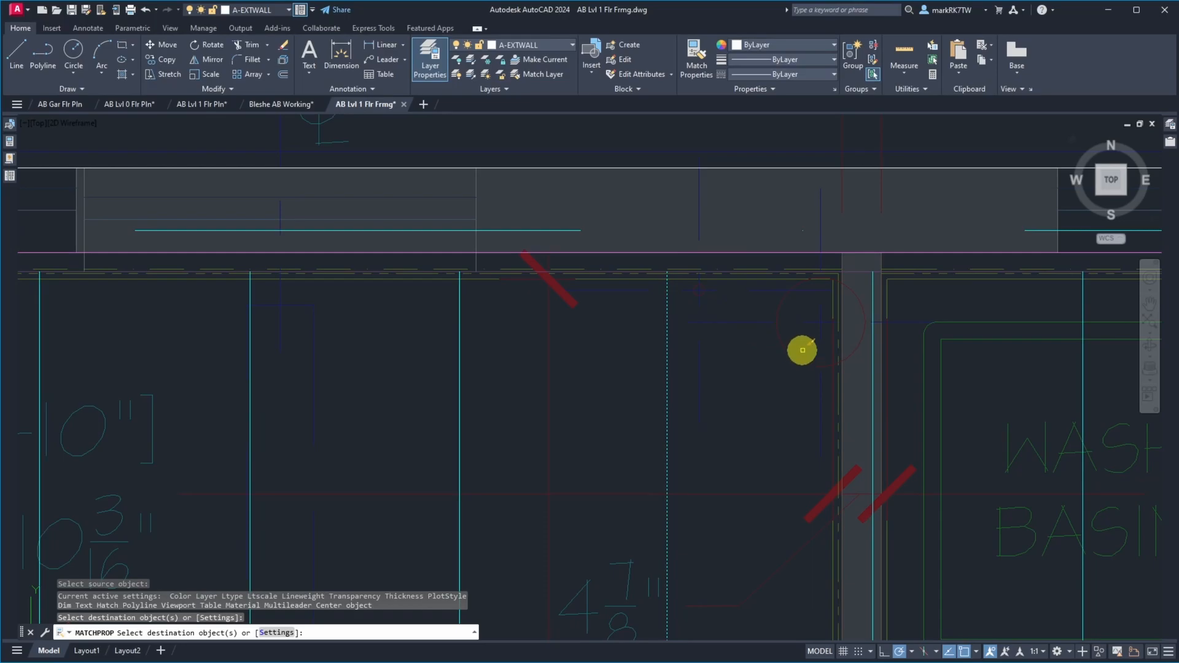
key("Escape")
Change the copied polyline's layer to S-FRAM-LEGR
scroll(731, 347, "down", 5)
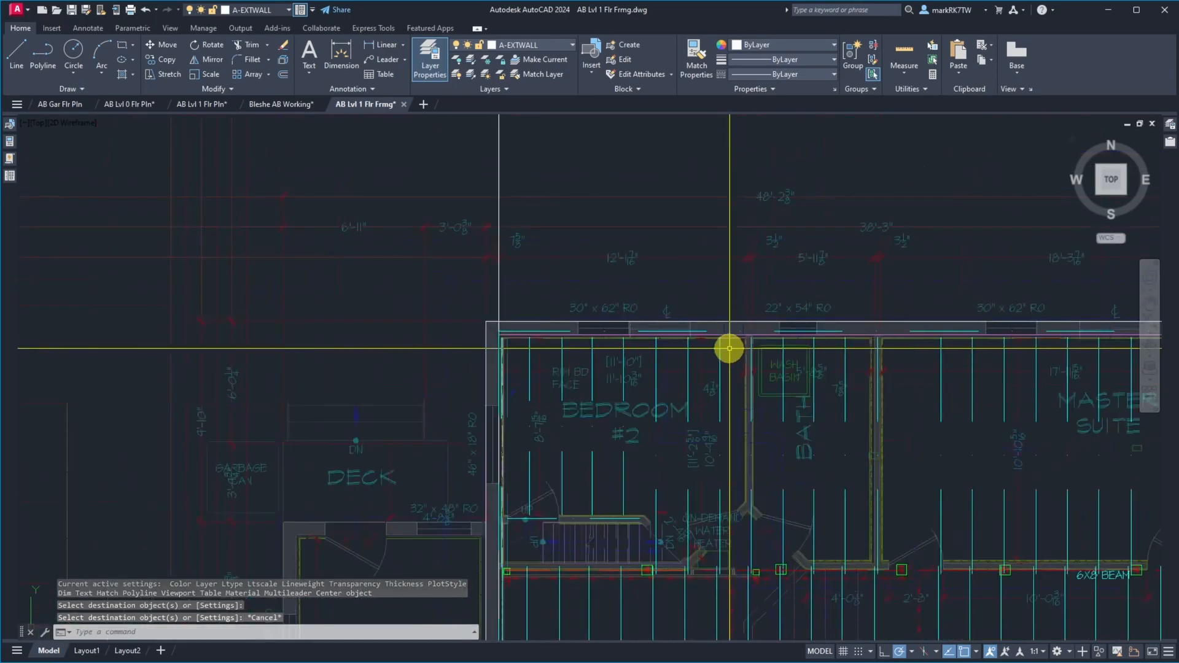
scroll(676, 353, "up", 2)
scroll(592, 326, "up", 5)
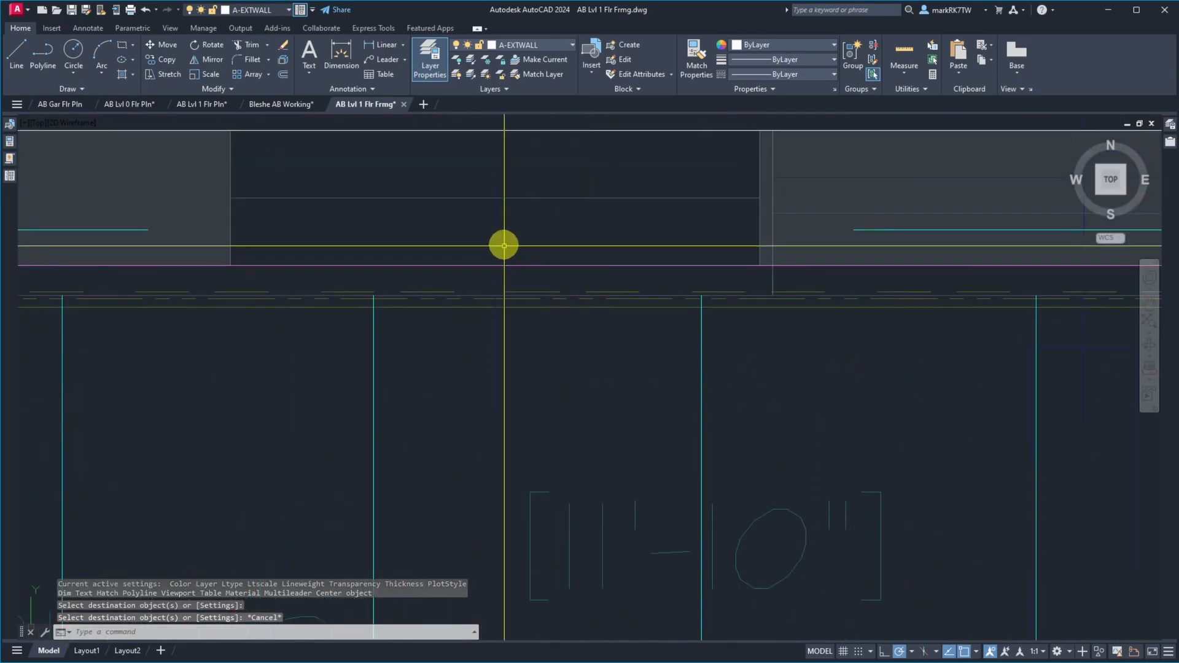
left_click(476, 215)
left_click(476, 214)
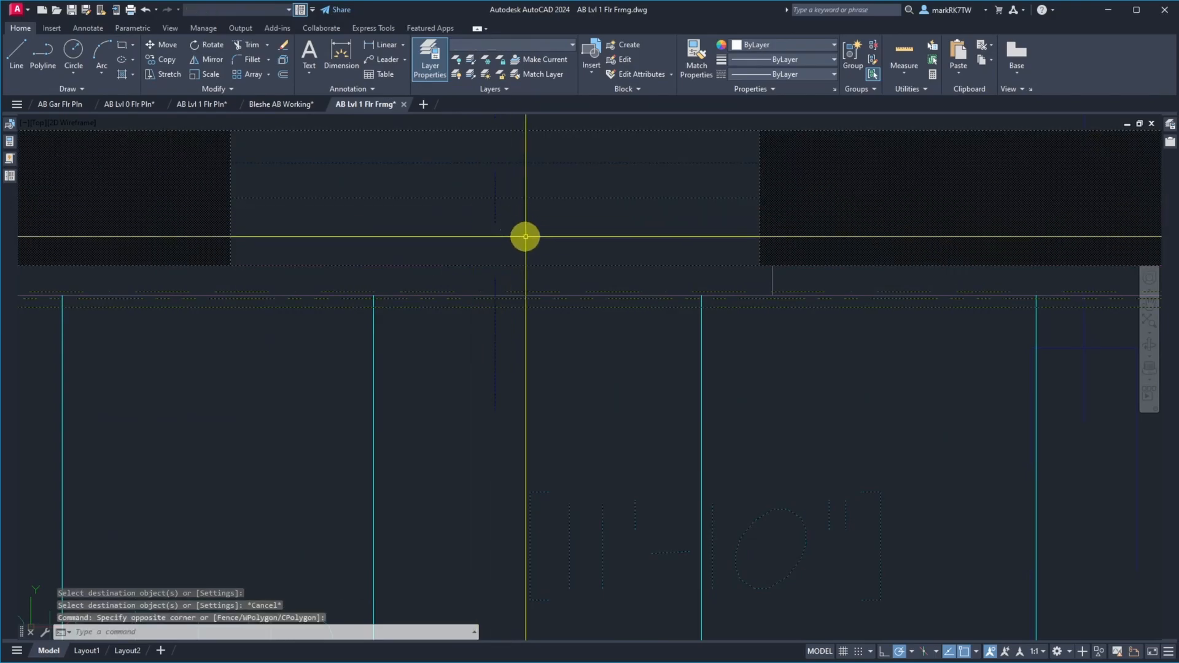
left_click(566, 226)
left_click(509, 163)
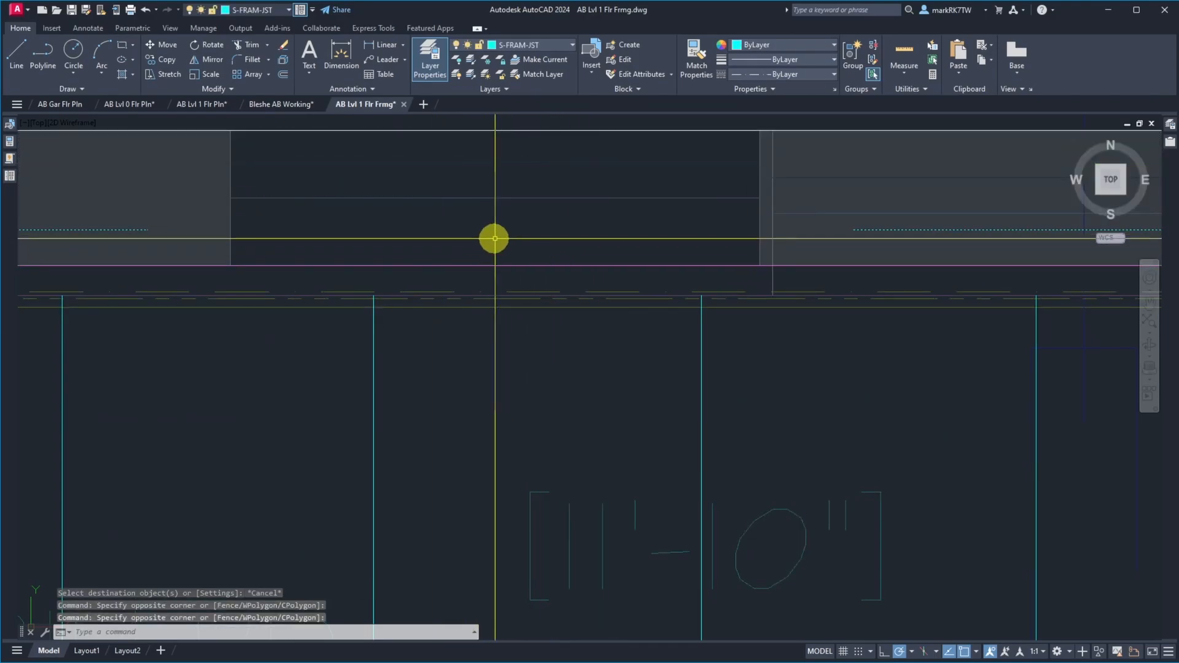
left_click(538, 46)
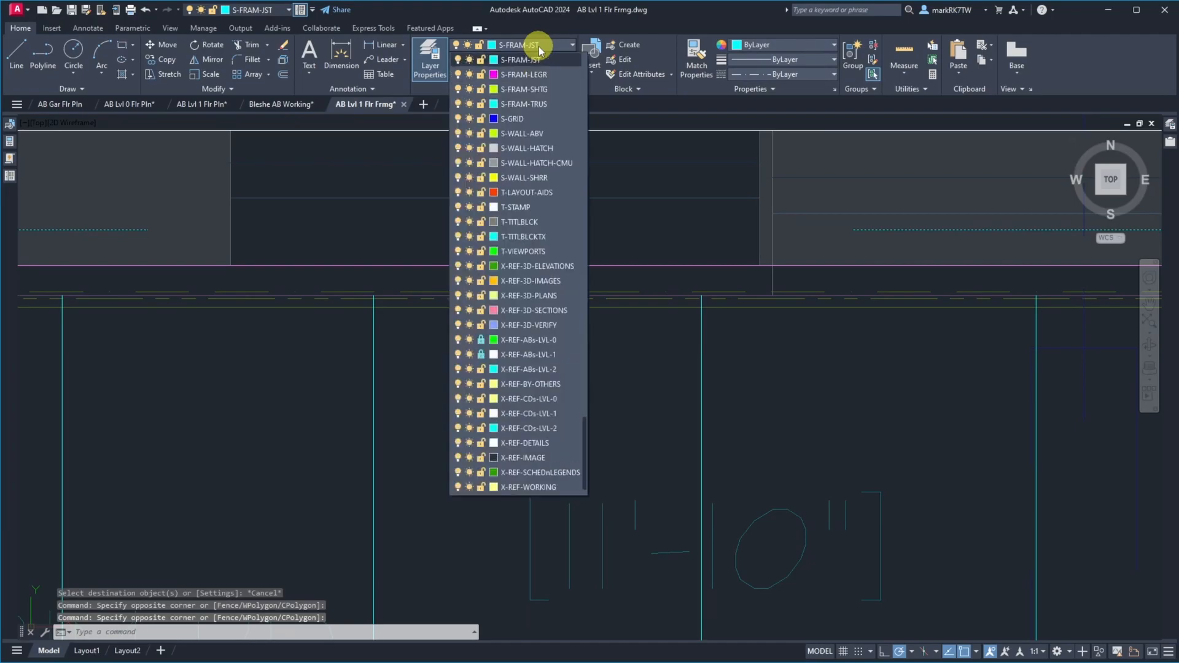
left_click(626, 240)
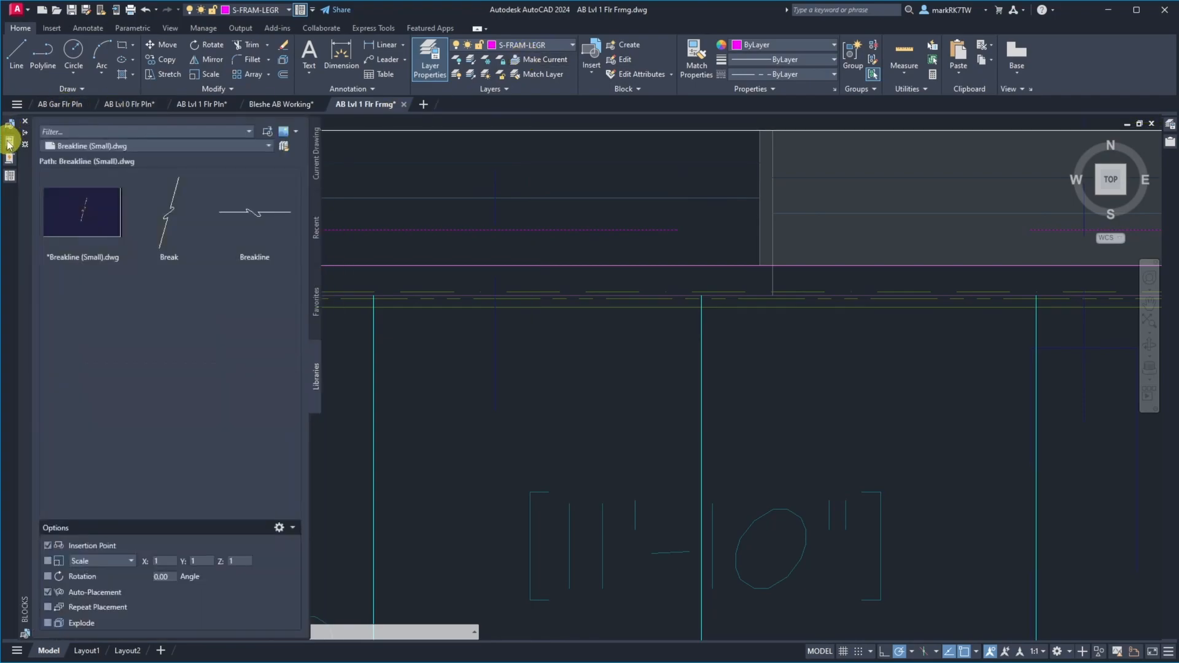
Set the copied polyline's linetype scale to 24
mouse_move(11, 141)
left_click(306, 194)
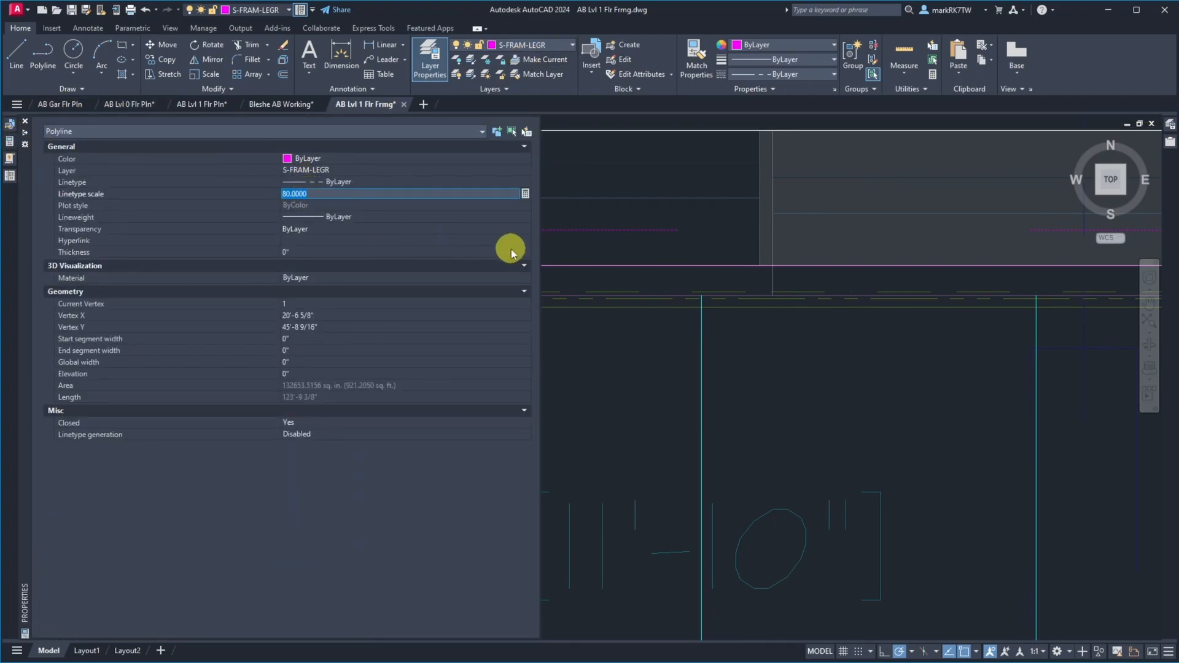
key("Return")
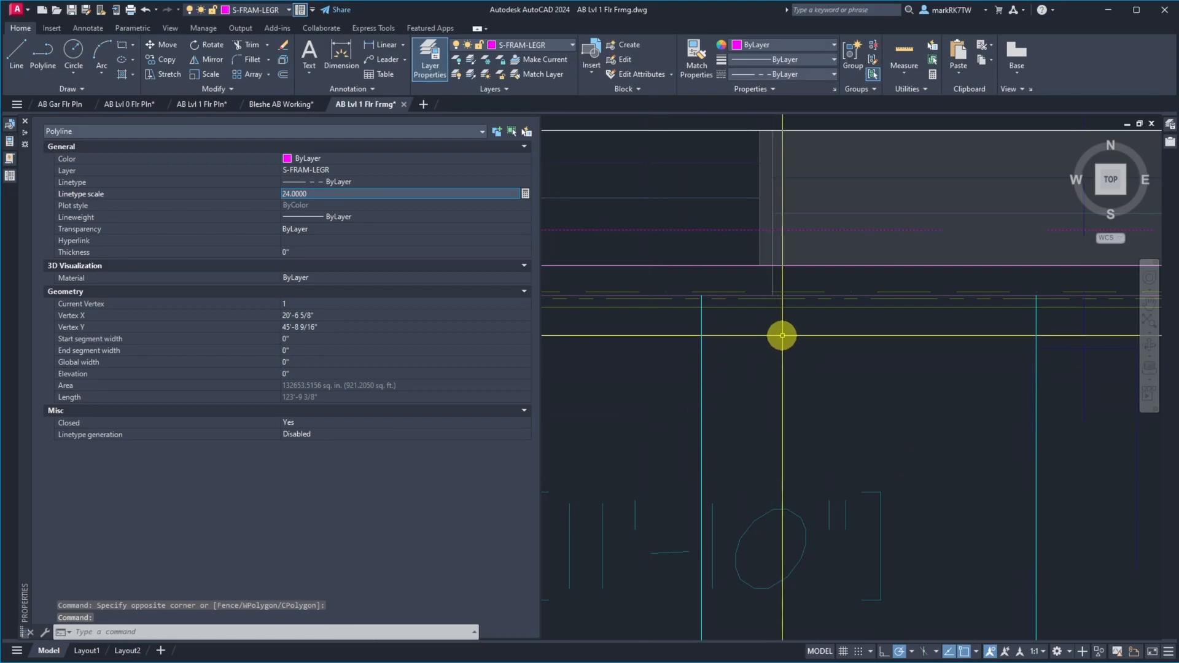
Set the copied perimeter framing polyline's linetype scale to 12 and clear the selection
mouse_move(9, 141)
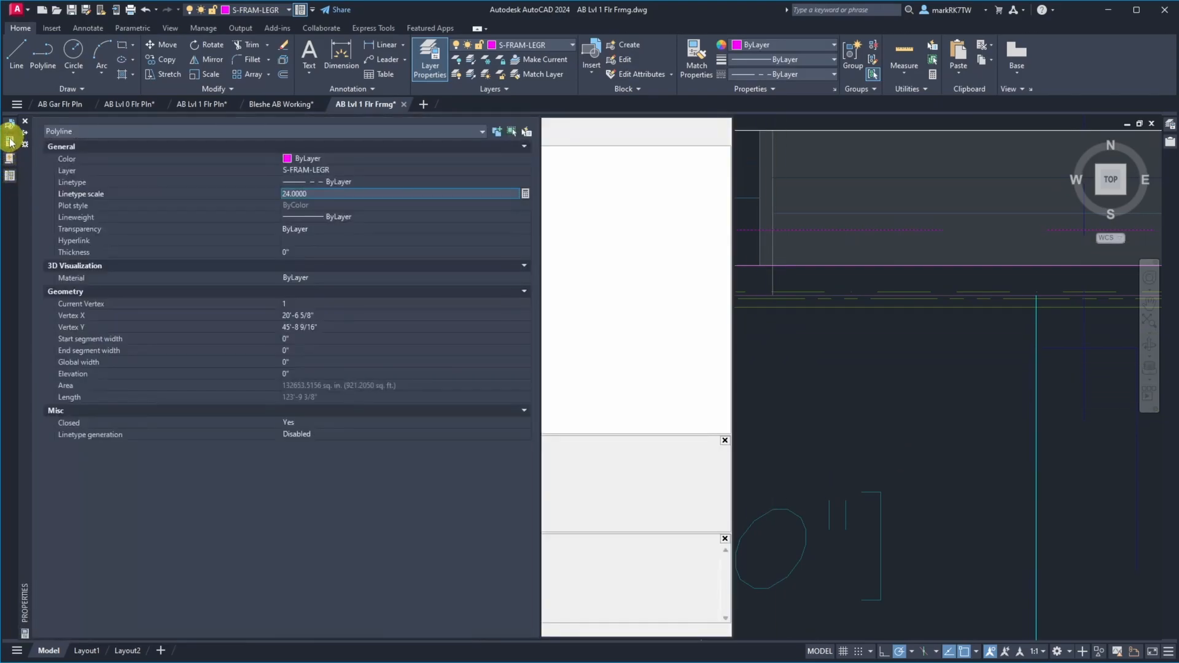
left_click_drag(324, 195, 248, 193)
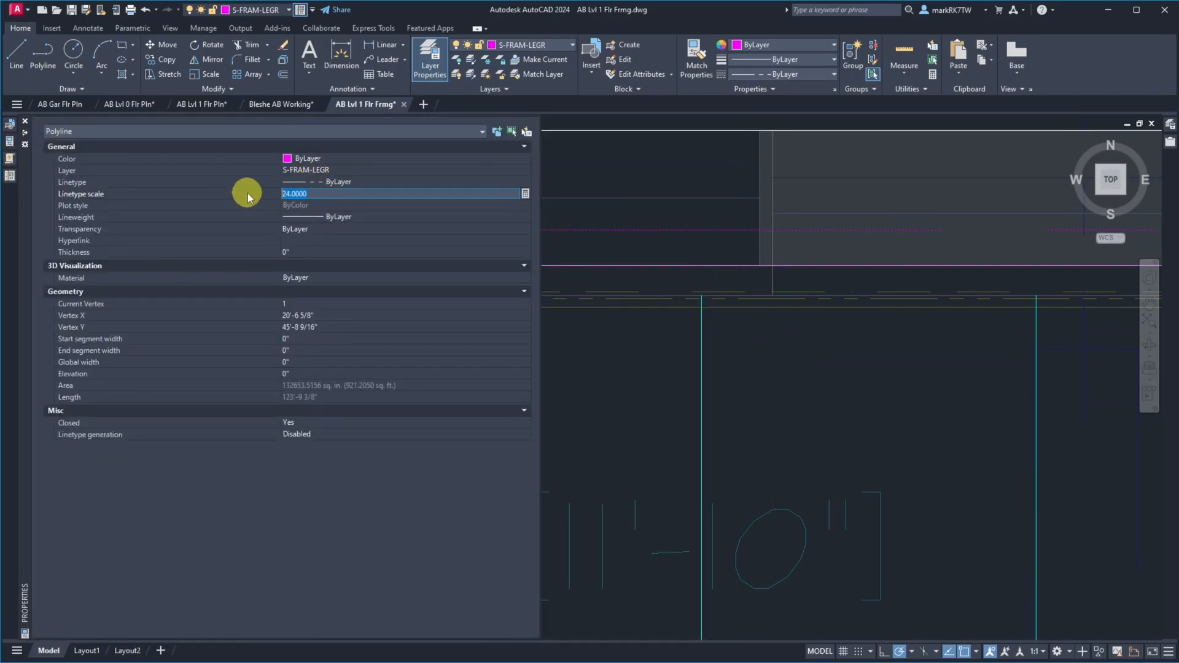
type("12")
key("Return")
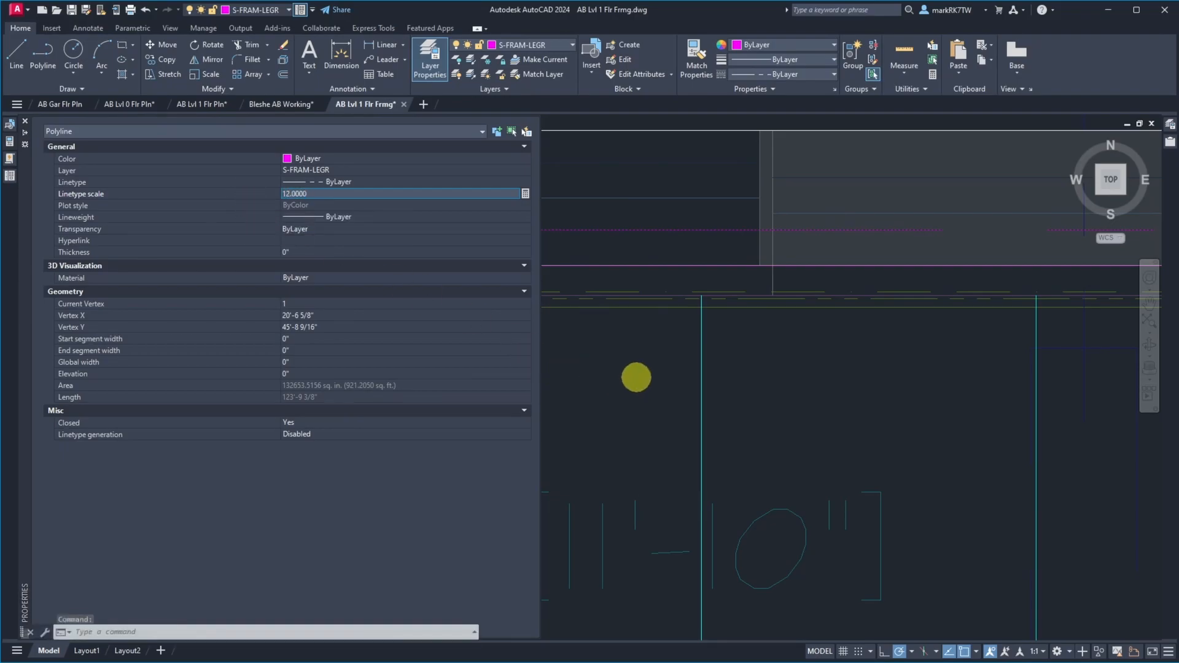
key("Escape")
scroll(608, 290, "down", 8)
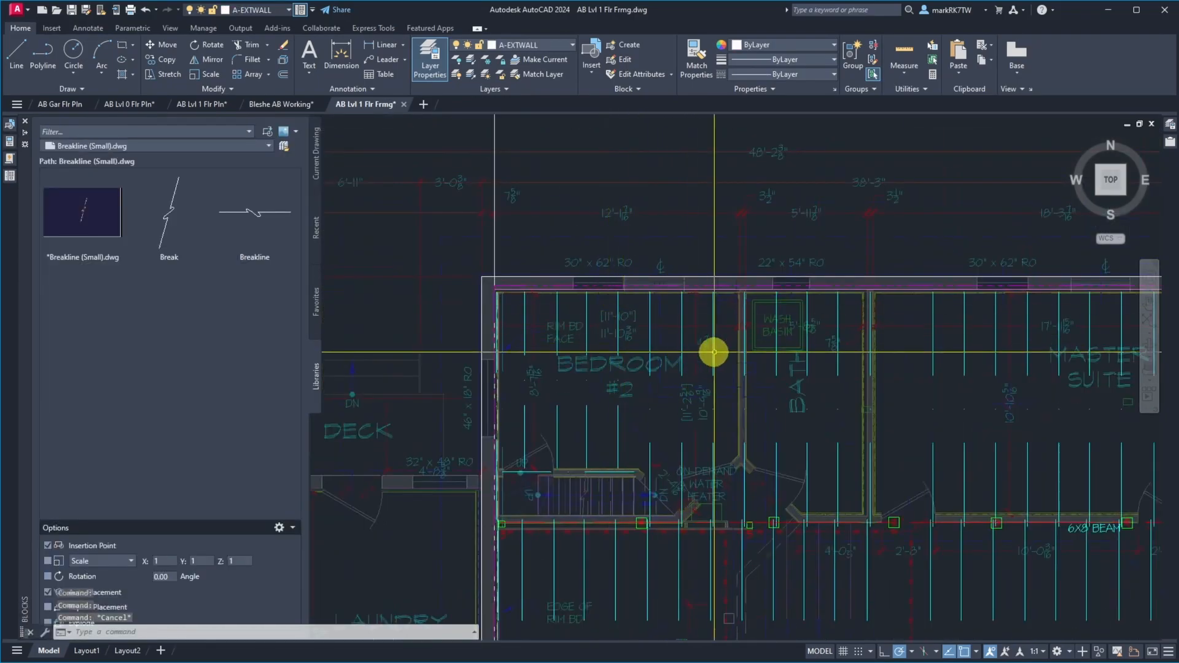
Extend the floor joist lines along the north side of bedroom #2, the bath and the master suite to the inner exterior wall polyline
scroll(676, 295, "up", 5)
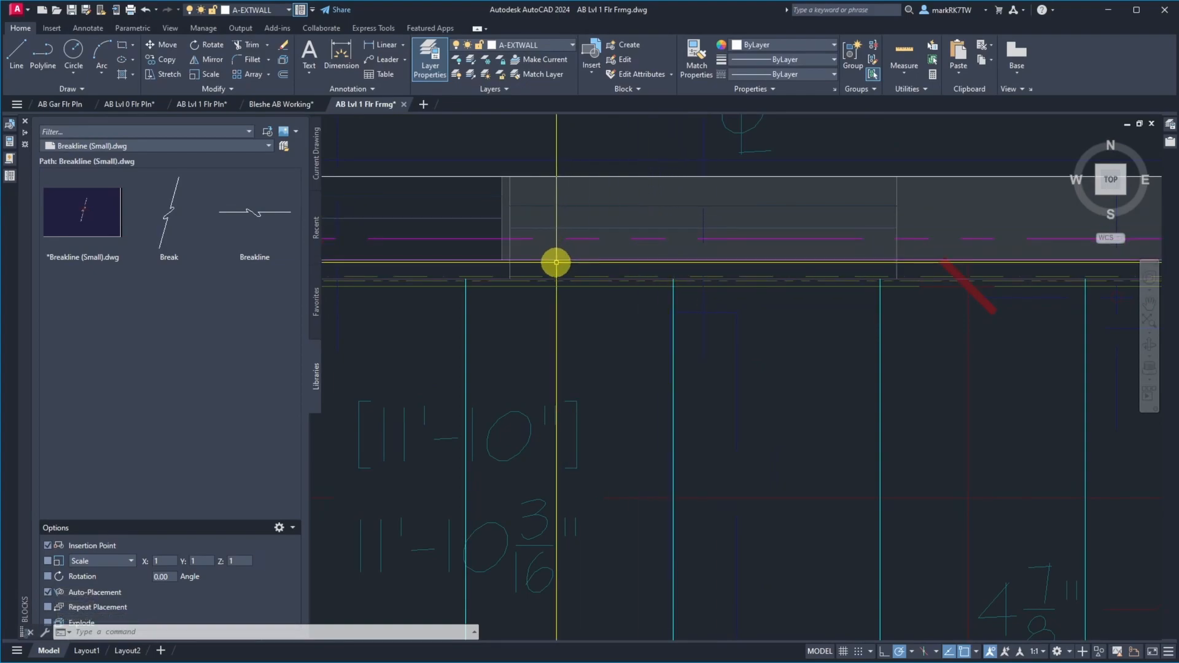
scroll(478, 269, "up", 4)
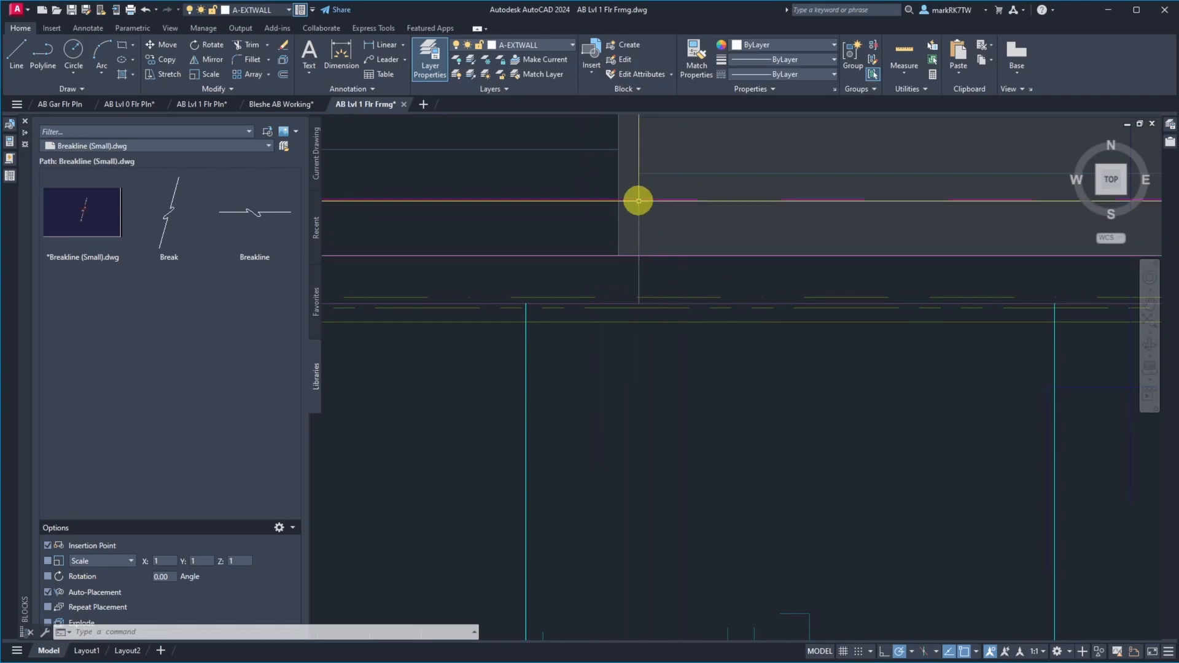
scroll(646, 224, "up", 5)
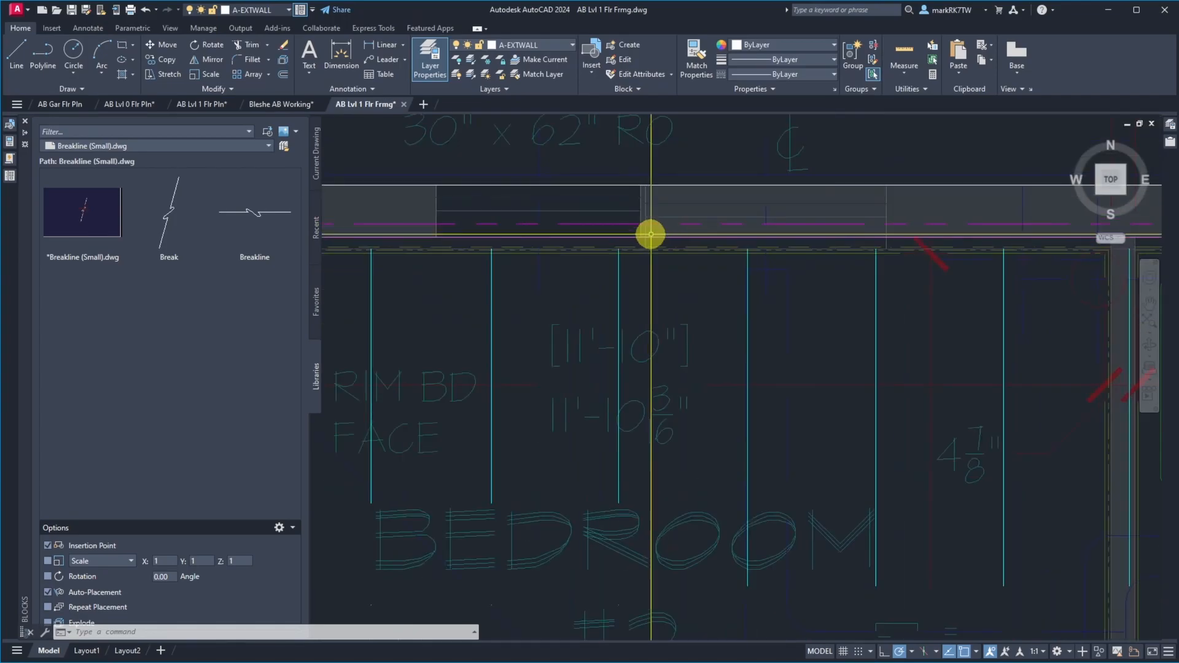
type("x")
key("Return")
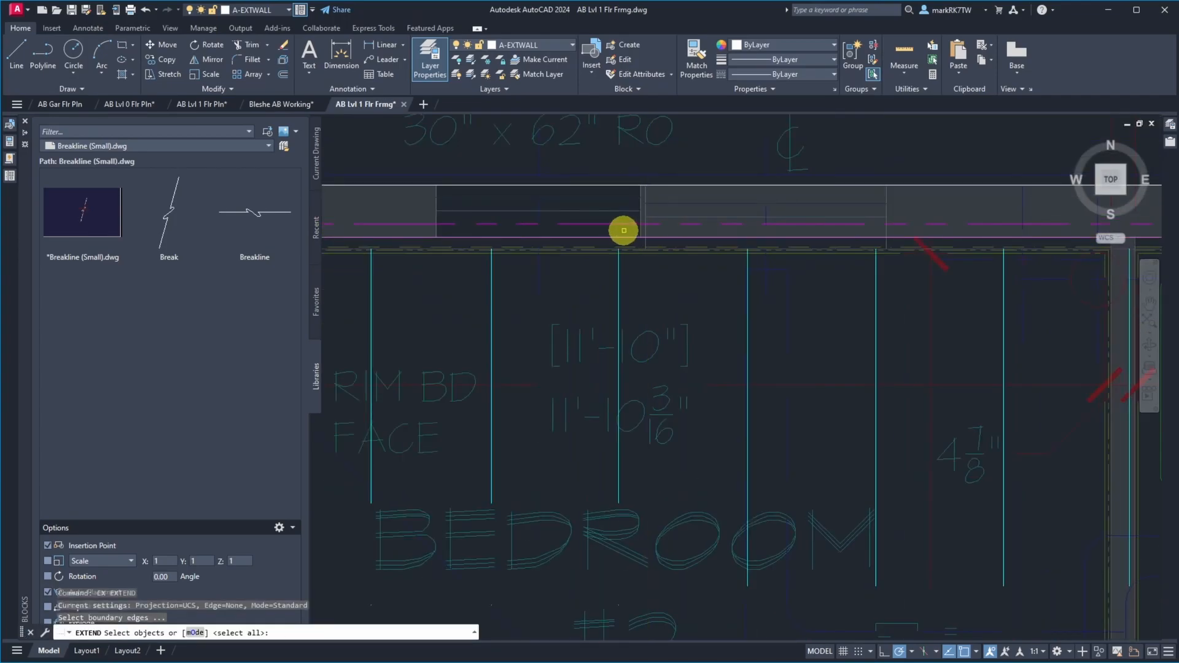
left_click(623, 235)
left_click(614, 229)
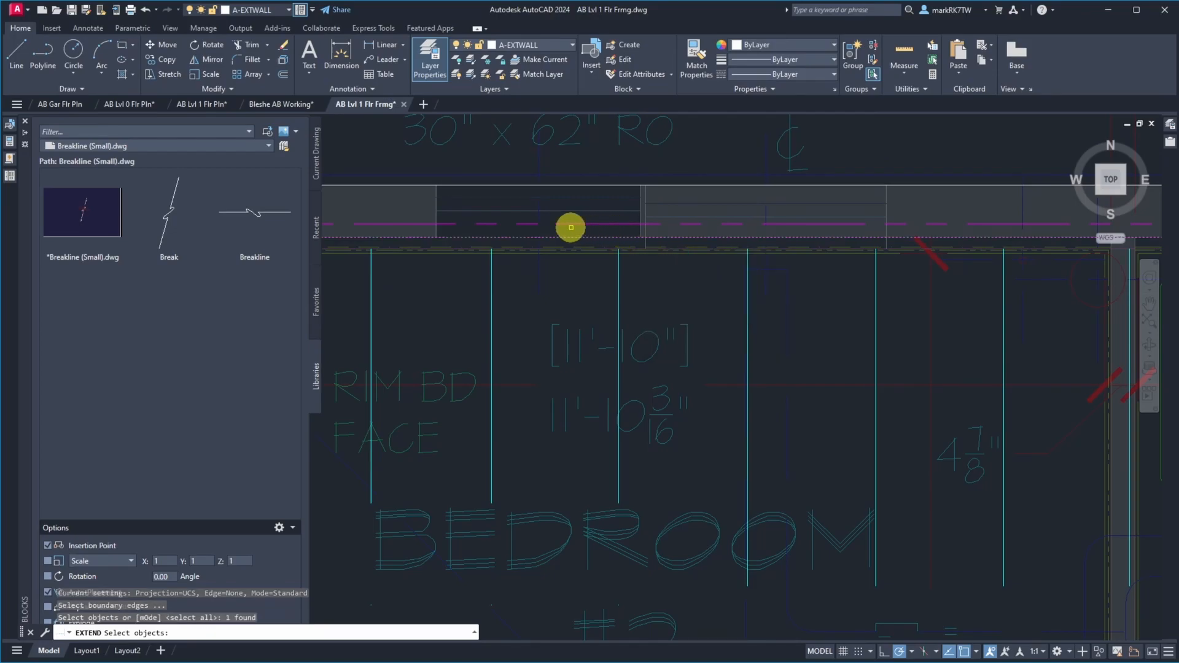
scroll(569, 226, "down", 5)
left_click(822, 234)
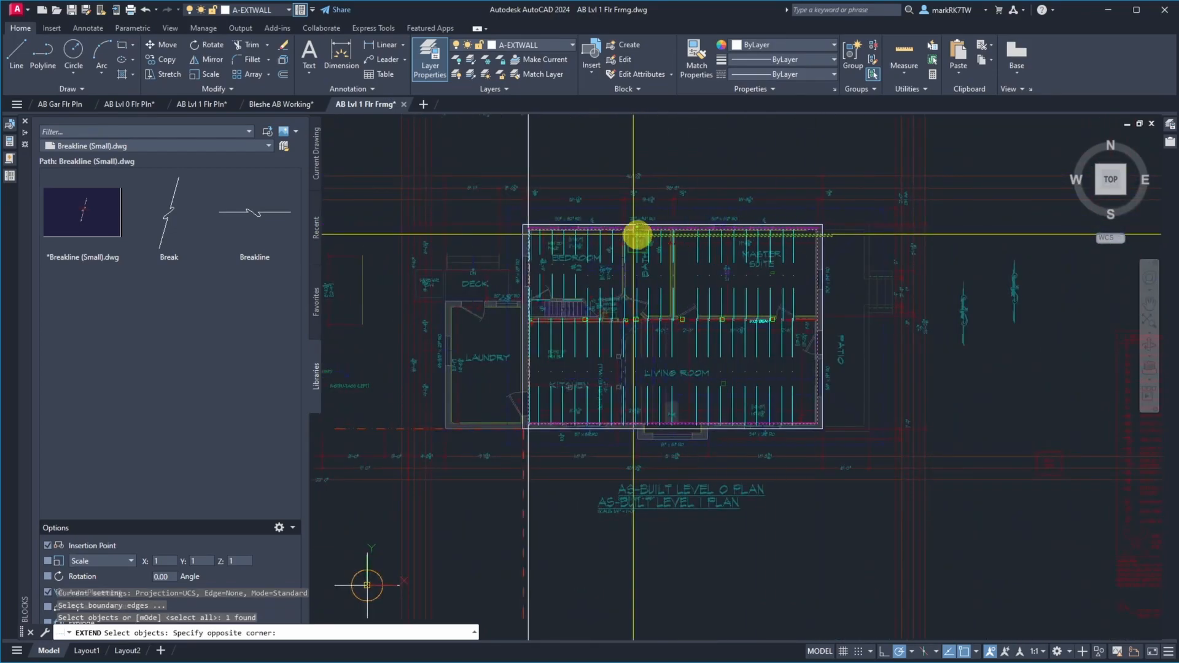
left_click(486, 232)
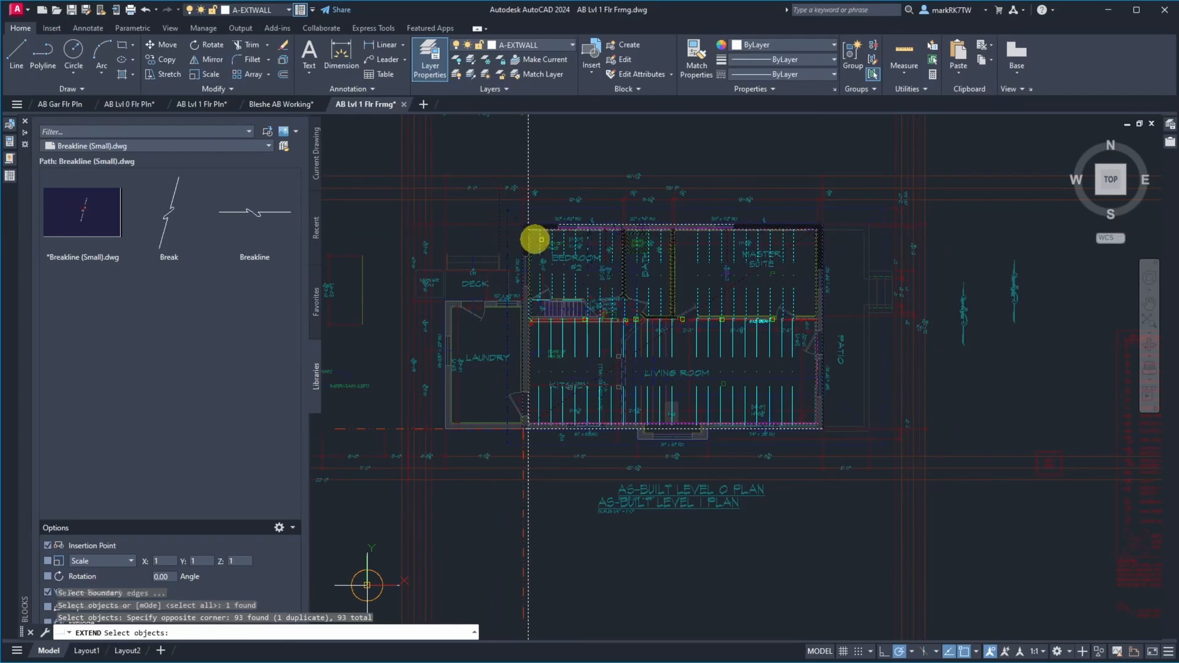
key("Return")
left_click(846, 239)
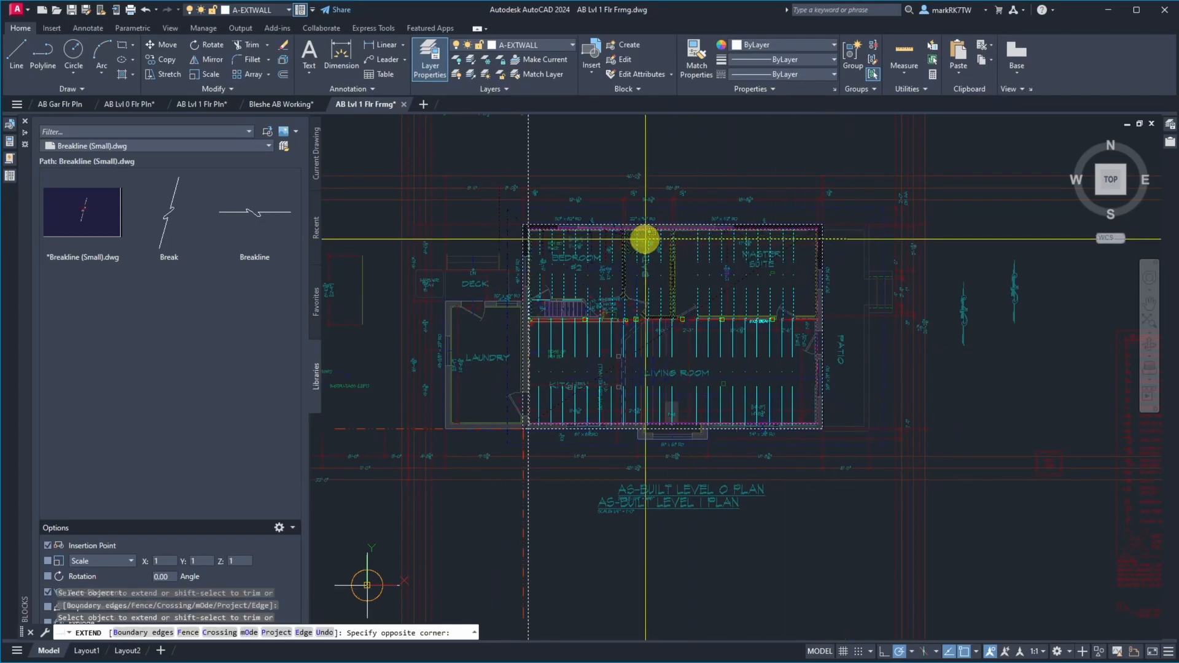
left_click(487, 237)
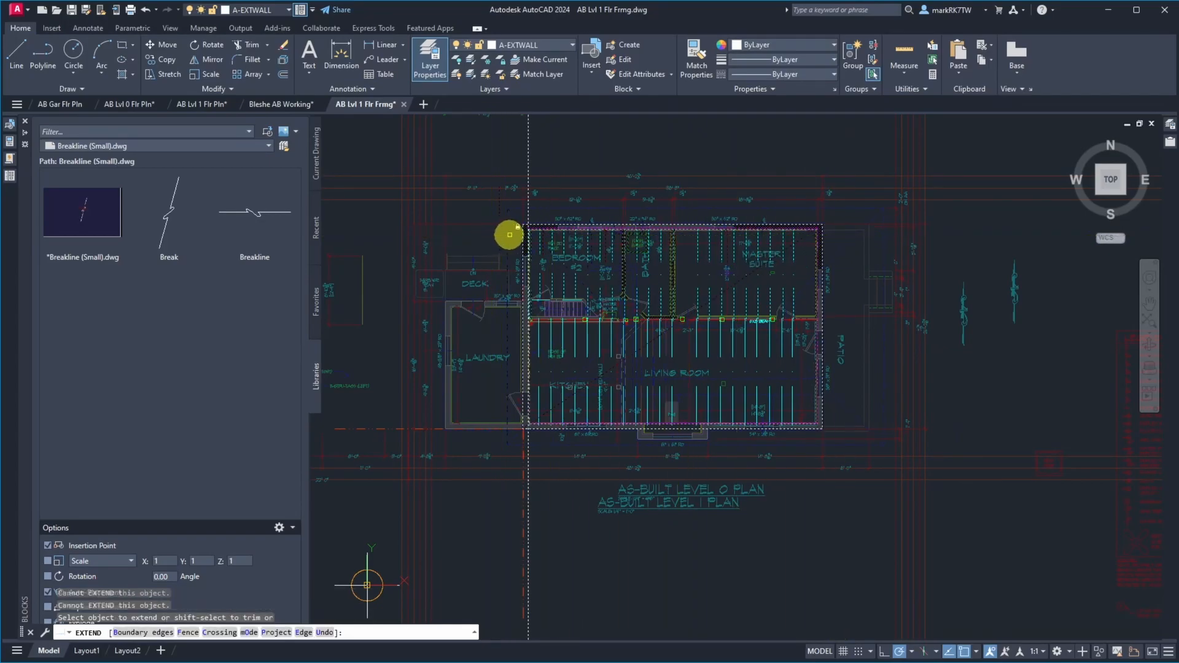
Extend the westernmost framing line in bedroom #2 north to the inner exterior wall polyline and finish the Extend command
scroll(510, 234, "up", 5)
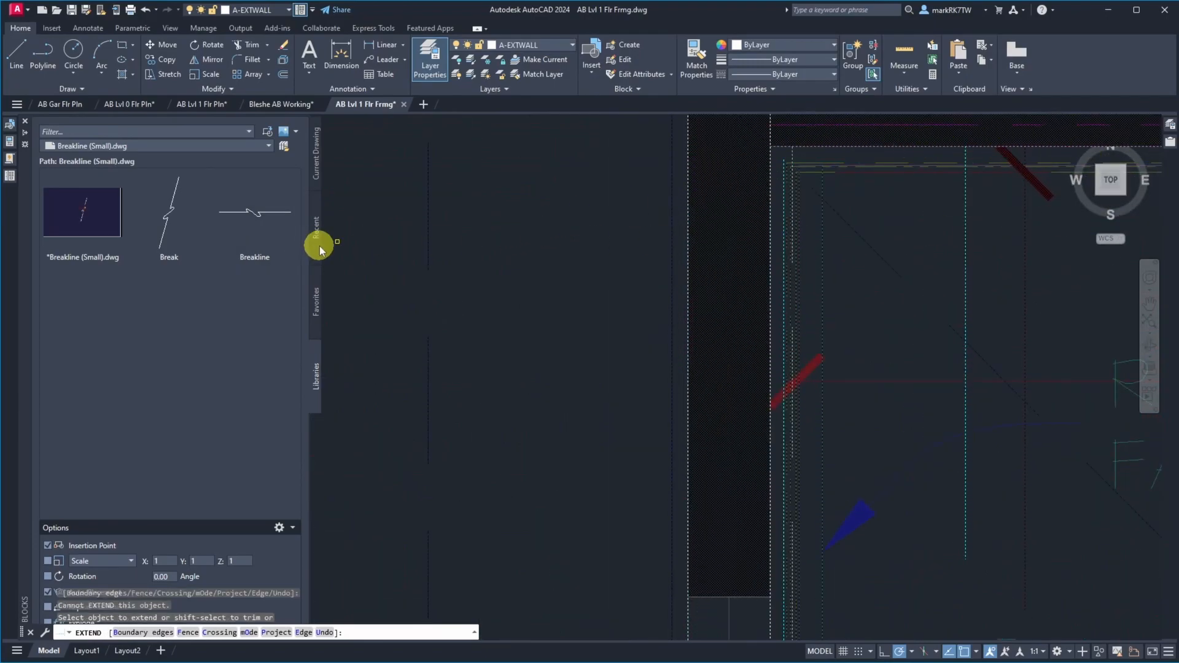
scroll(466, 226, "down", 5)
scroll(735, 200, "up", 5)
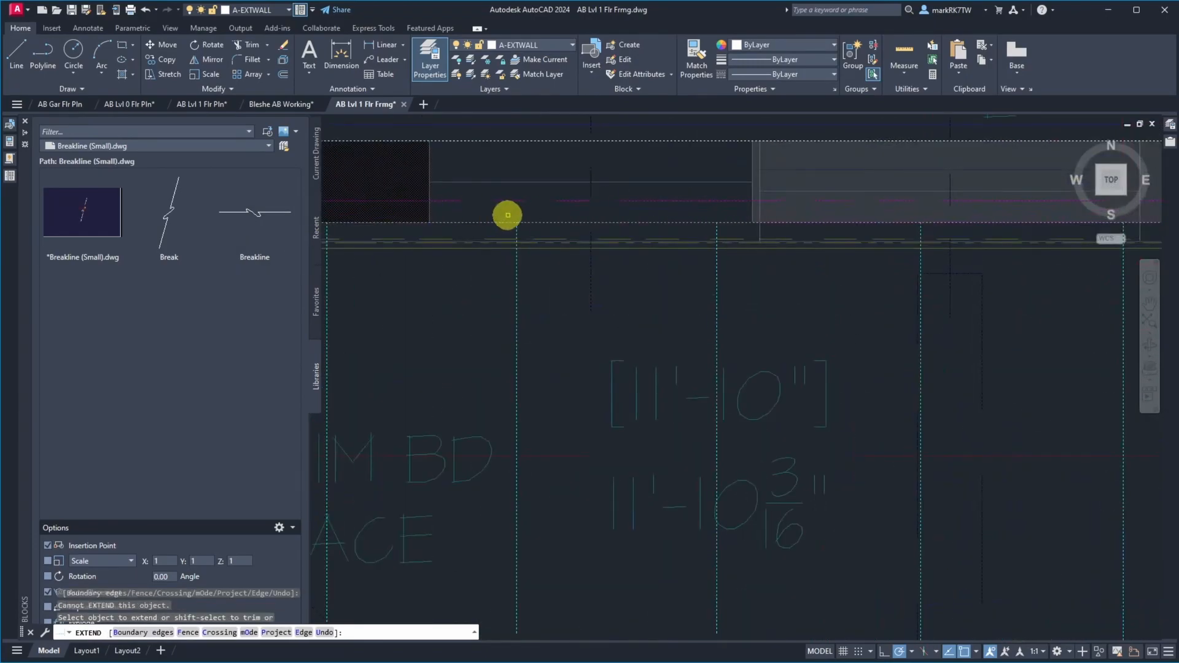
scroll(772, 289, "down", 5)
scroll(527, 285, "up", 5)
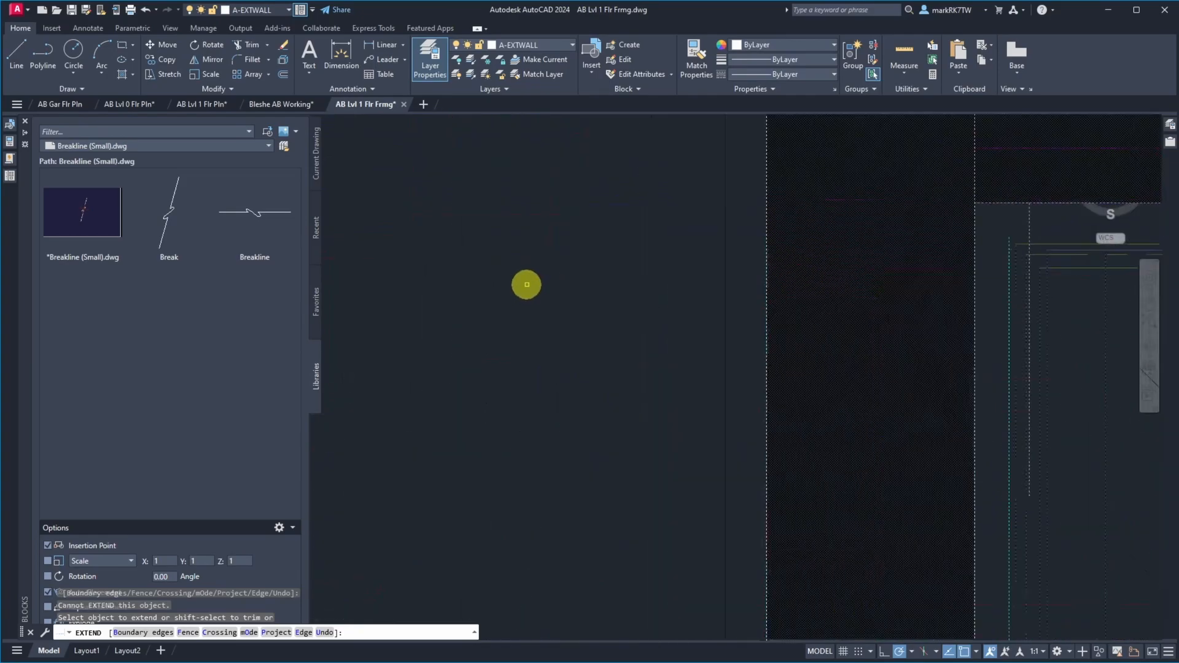
scroll(753, 290, "down", 3)
scroll(822, 270, "up", 3)
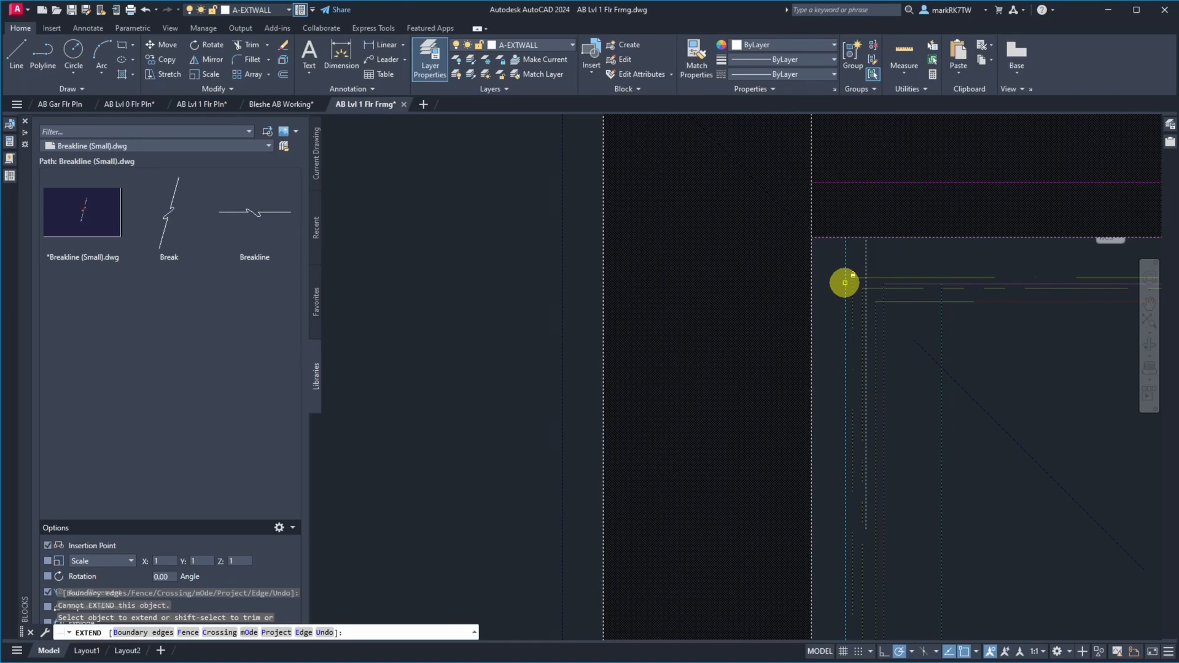
left_click(845, 282)
scroll(668, 260, "down", 3)
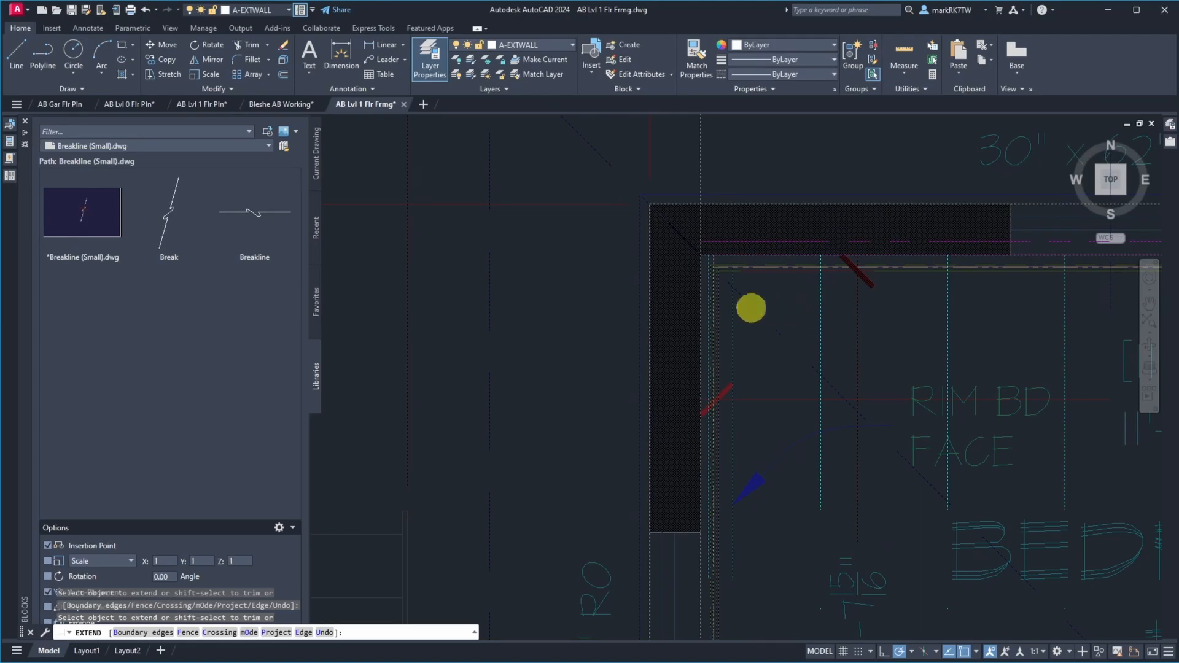
scroll(639, 279, "down", 3)
left_click(652, 322)
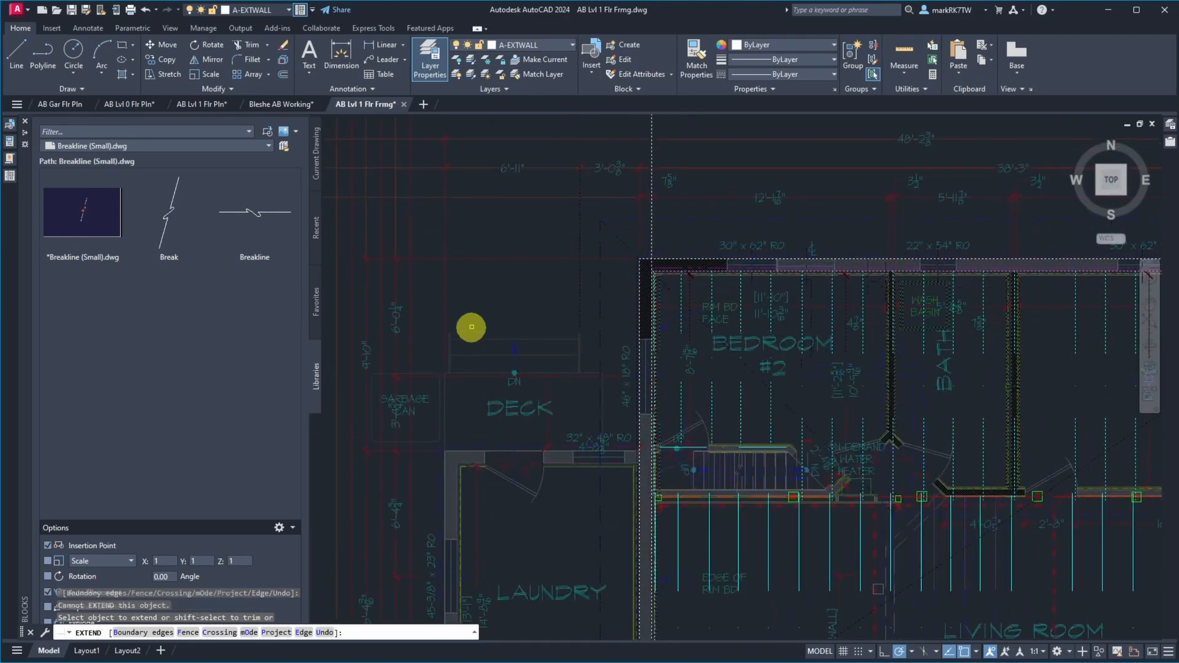
scroll(497, 294, "down", 3)
scroll(845, 295, "up", 8)
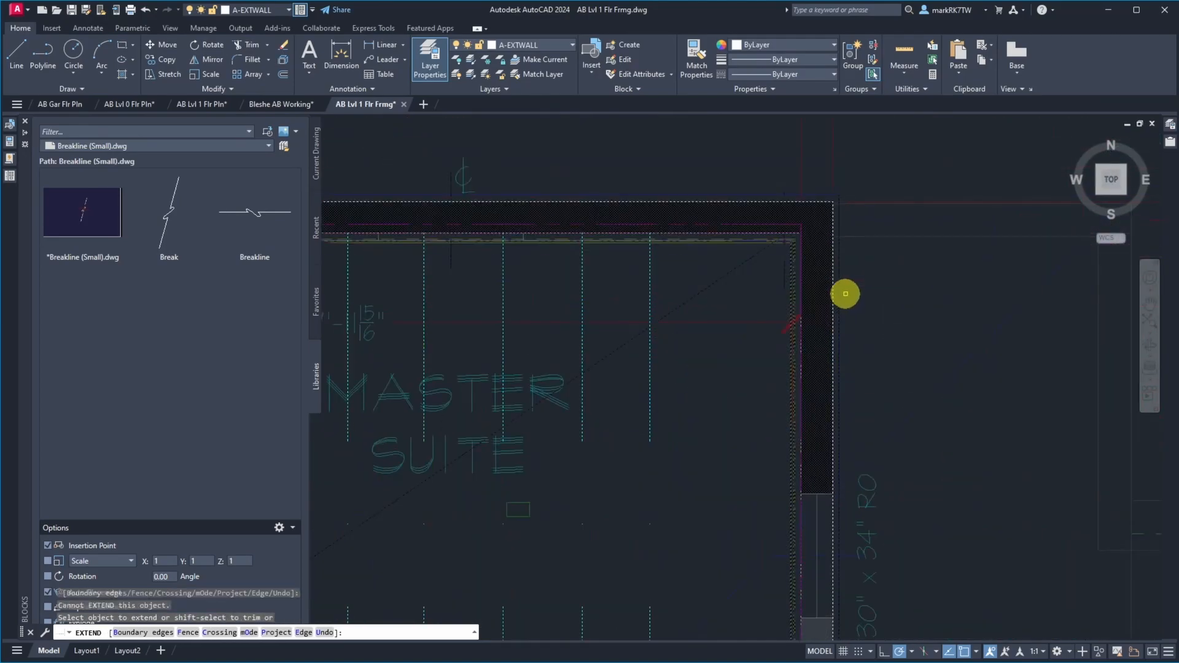
scroll(855, 290, "down", 6)
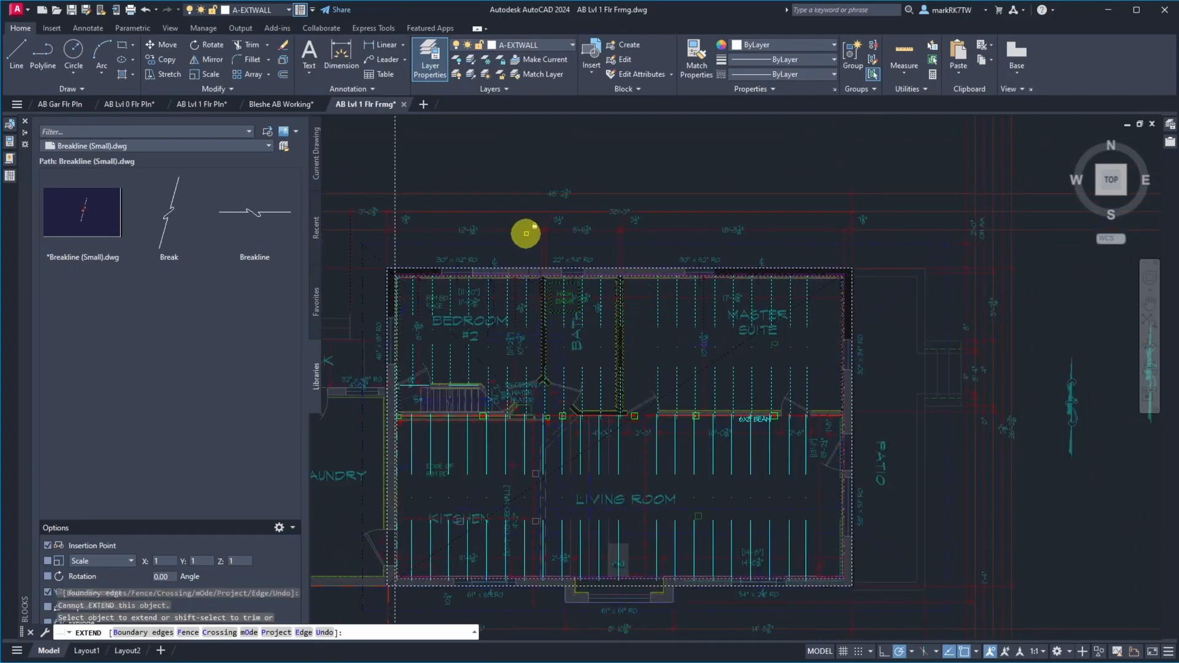
key("Return")
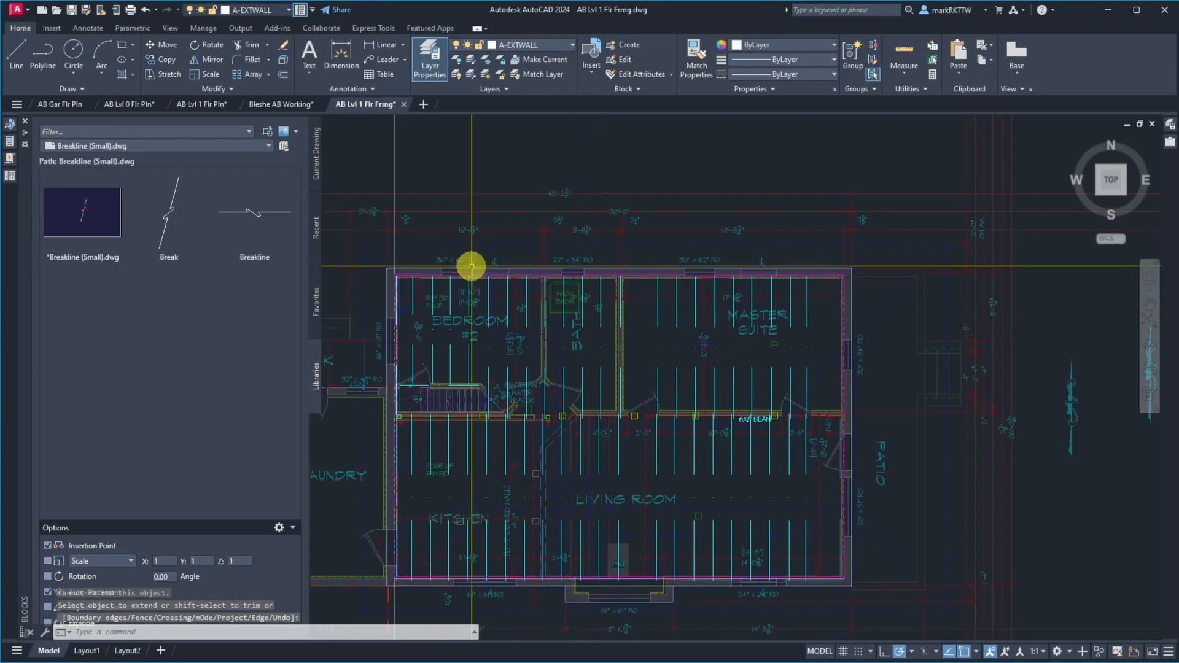
Examine the joist ends along bedroom #2's north wall and around posts 5 and 6 on the centre beam line
scroll(474, 263, "up", 5)
scroll(859, 272, "down", 5)
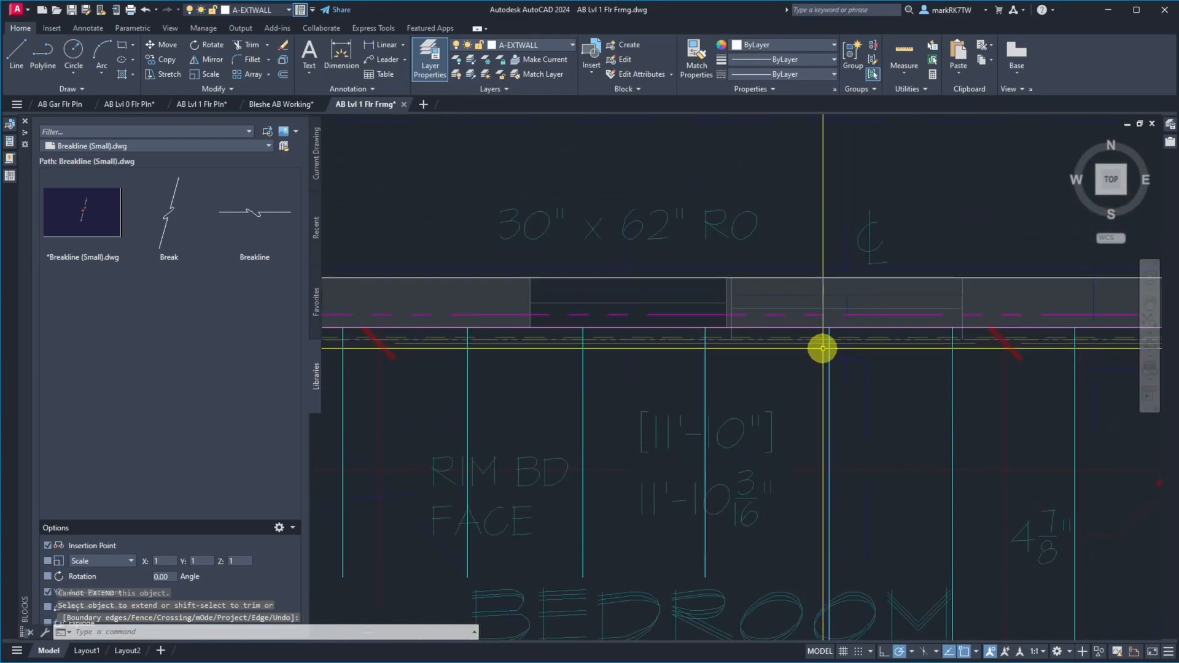
scroll(878, 225, "down", 2)
scroll(878, 224, "down", 4)
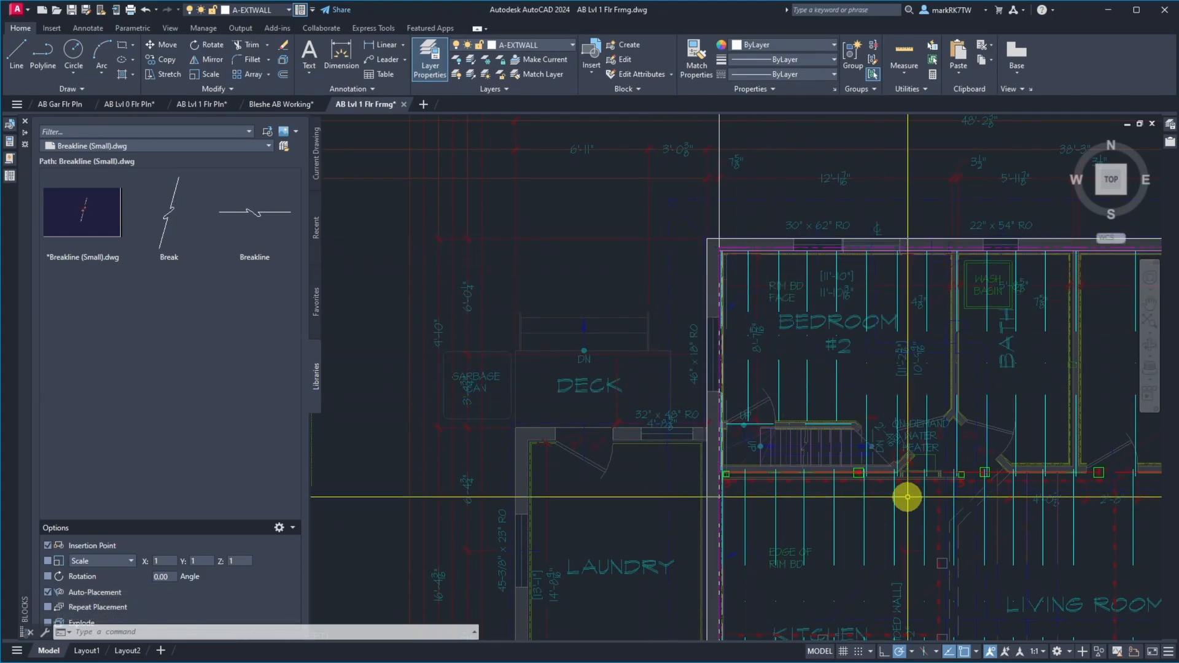
scroll(558, 303, "down", 3)
scroll(692, 335, "up", 4)
scroll(832, 485, "up", 2)
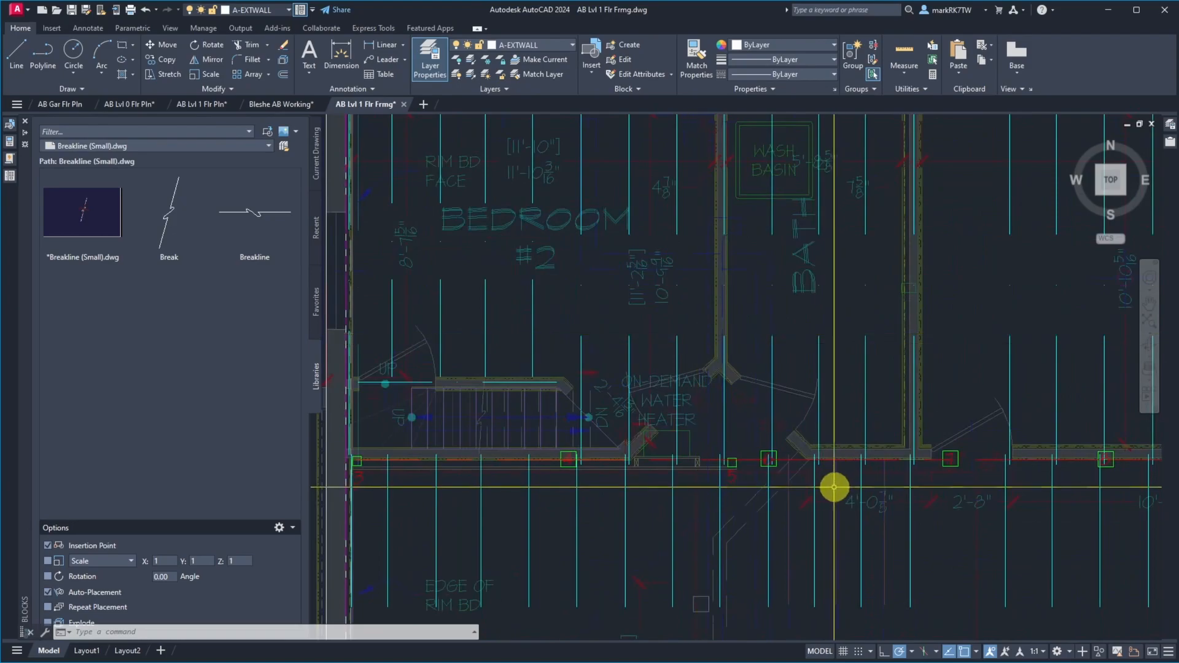
scroll(784, 362, "up", 5)
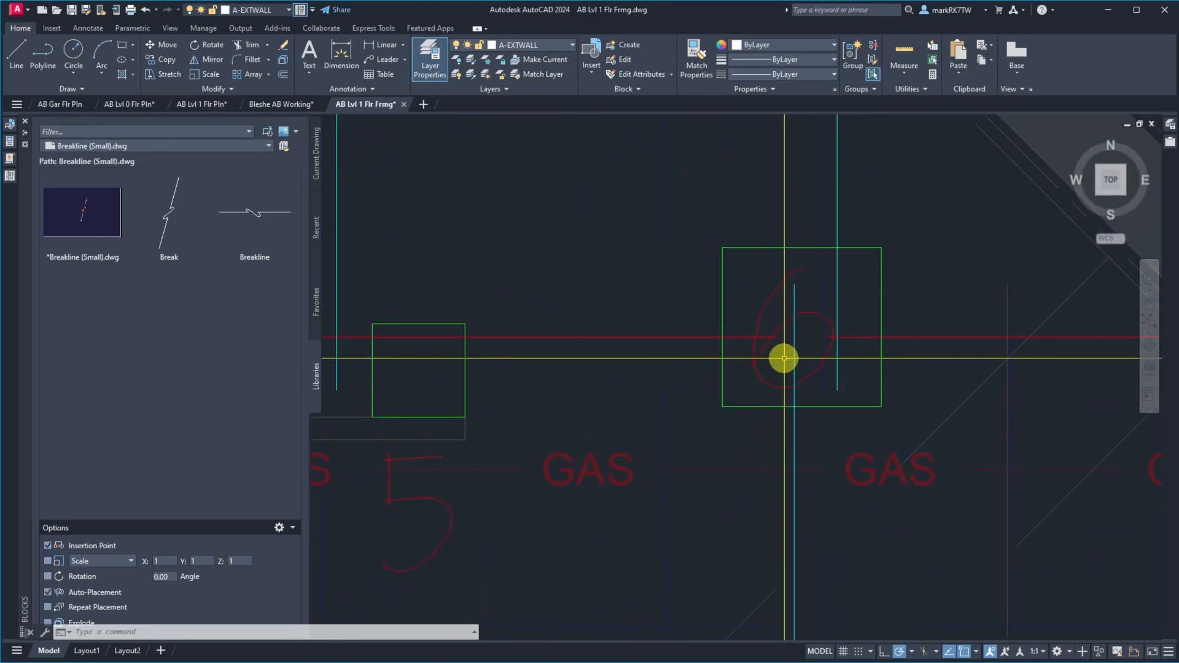
left_click(770, 376)
left_click(730, 331)
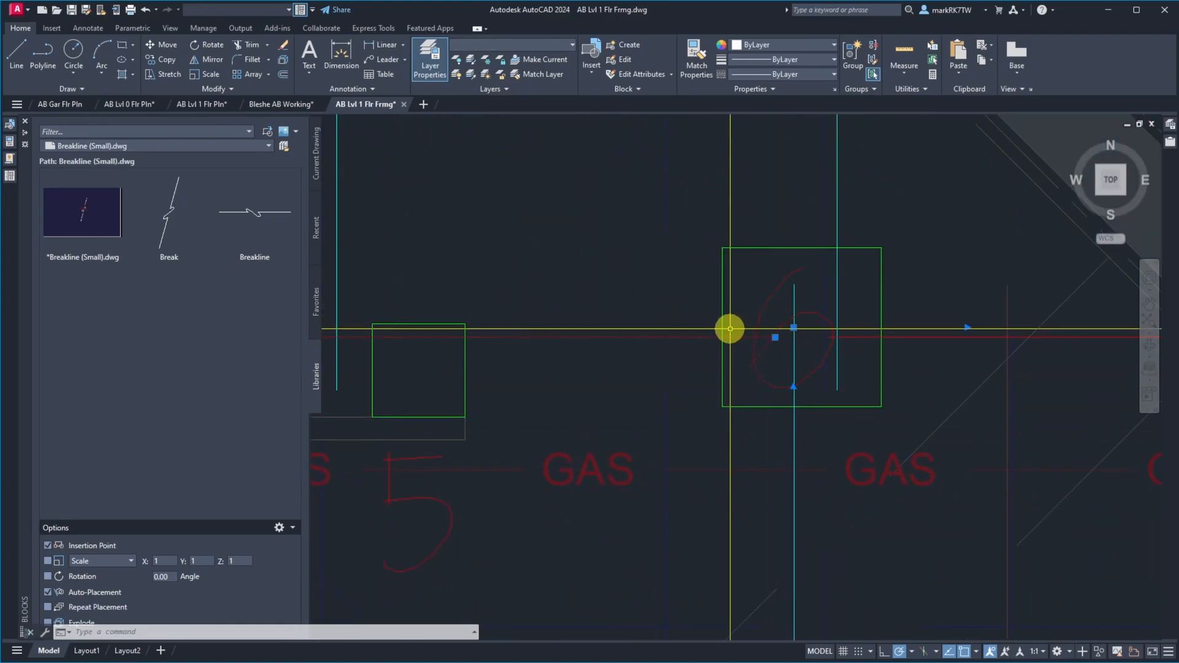
left_click(724, 321)
key("Escape")
scroll(690, 374, "down", 4)
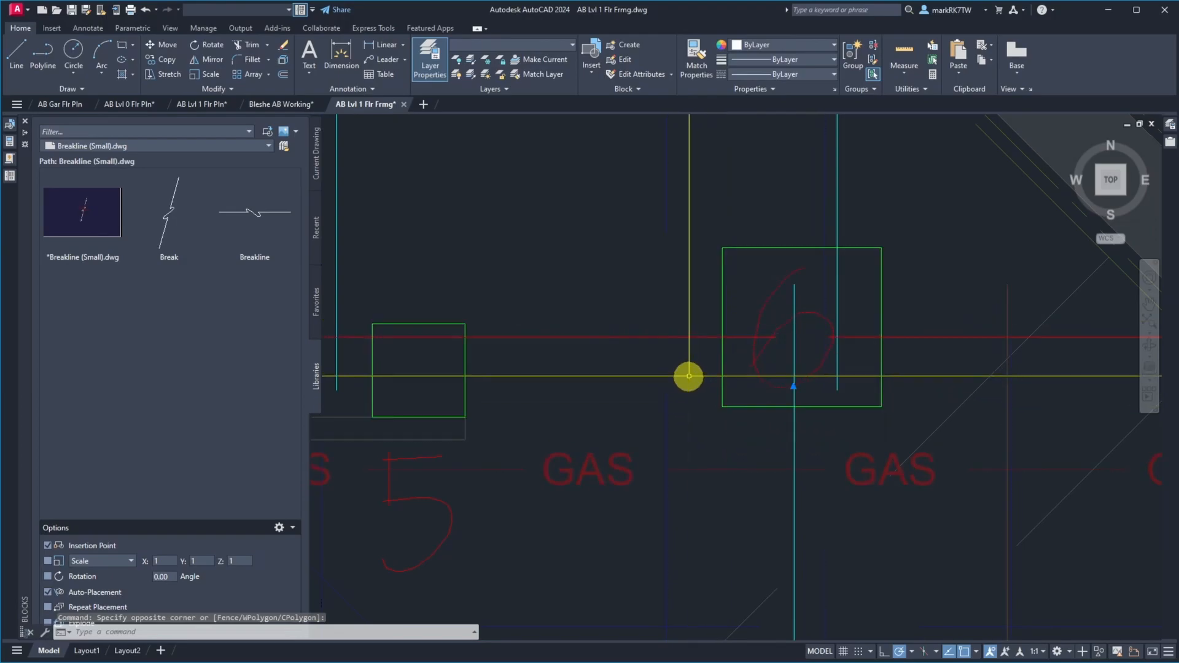
scroll(783, 369, "down", 6)
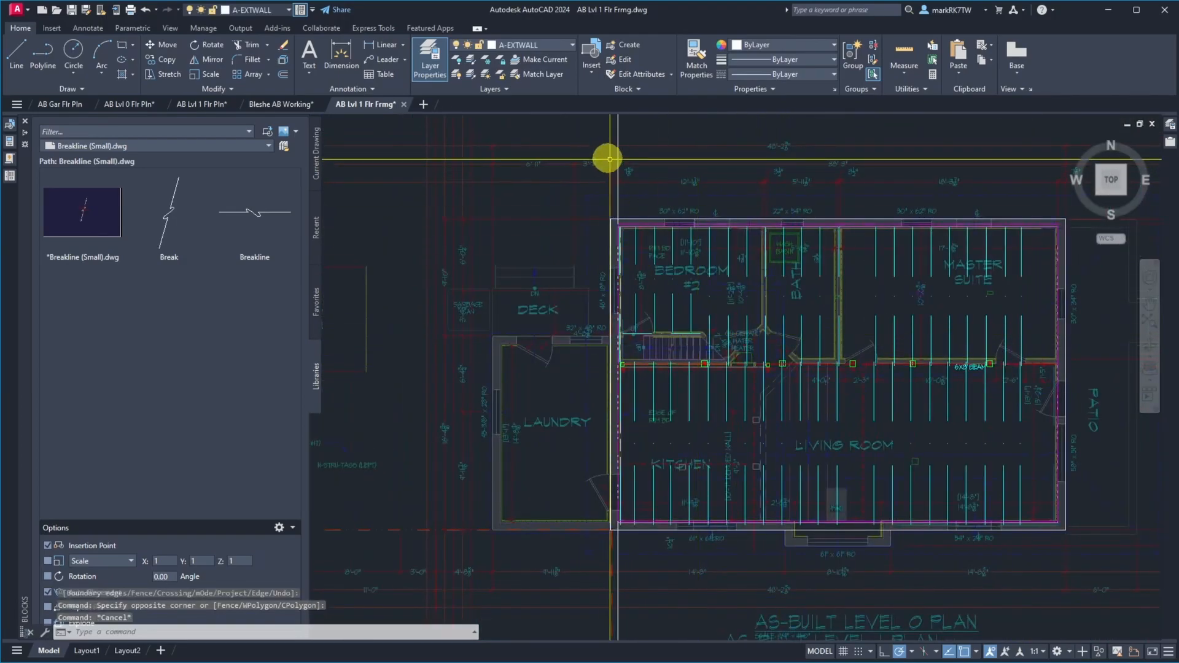
left_click(619, 184)
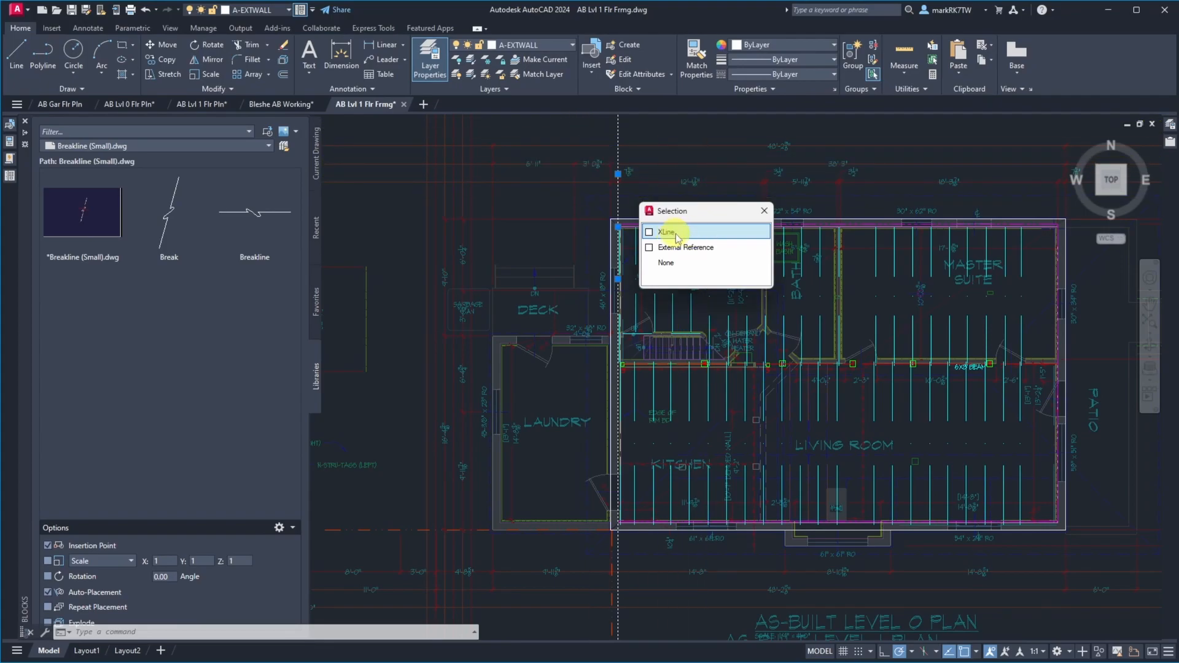
key("Escape")
key("Escape")
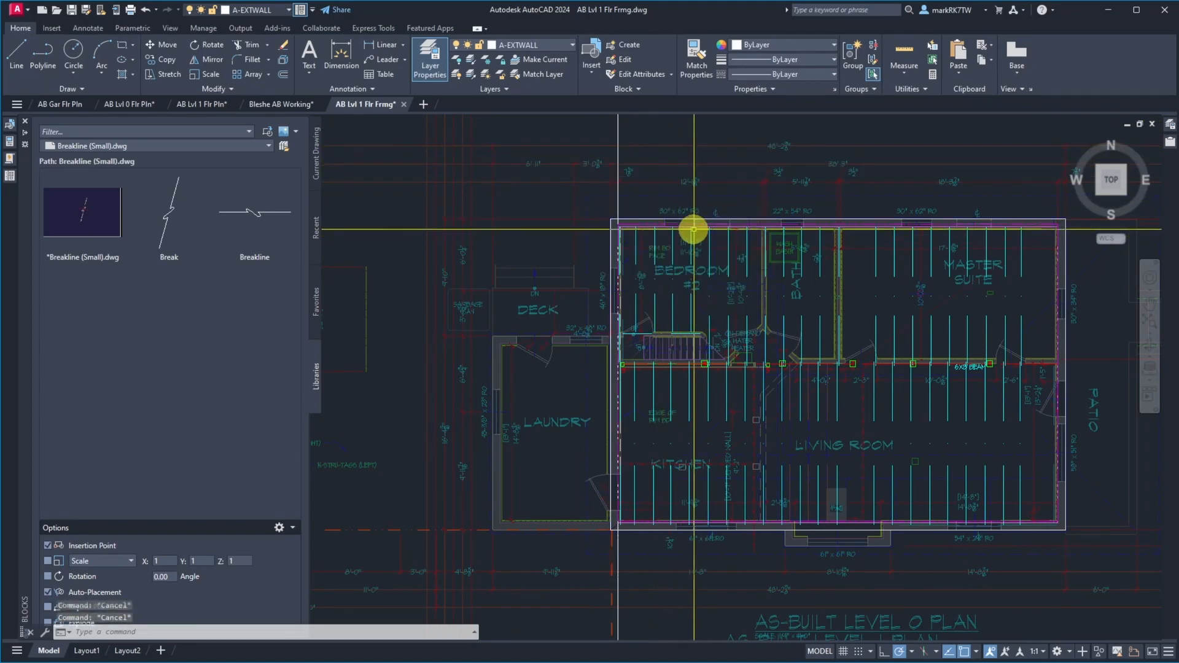
Isolate the layers of the vertical construction line, a bedroom #2 joist, the inner exterior wall polyline and the short white line beside the west wall
left_click(470, 63)
left_click(619, 204)
scroll(627, 249, "up", 7)
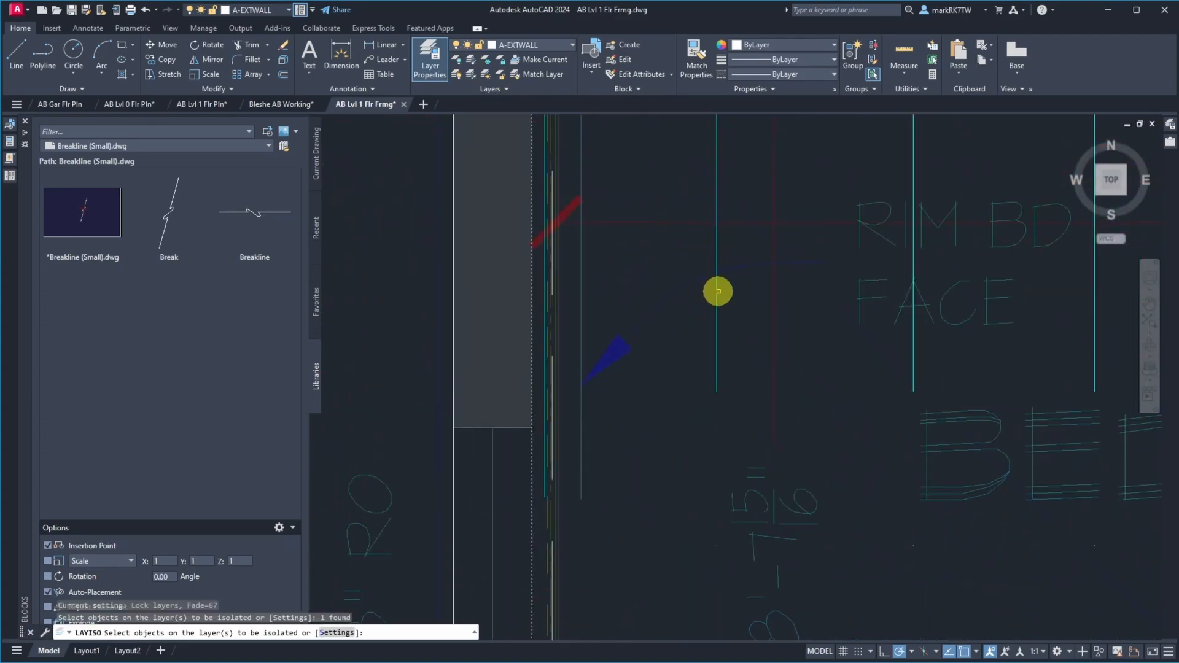
left_click(716, 304)
scroll(614, 158, "down", 5)
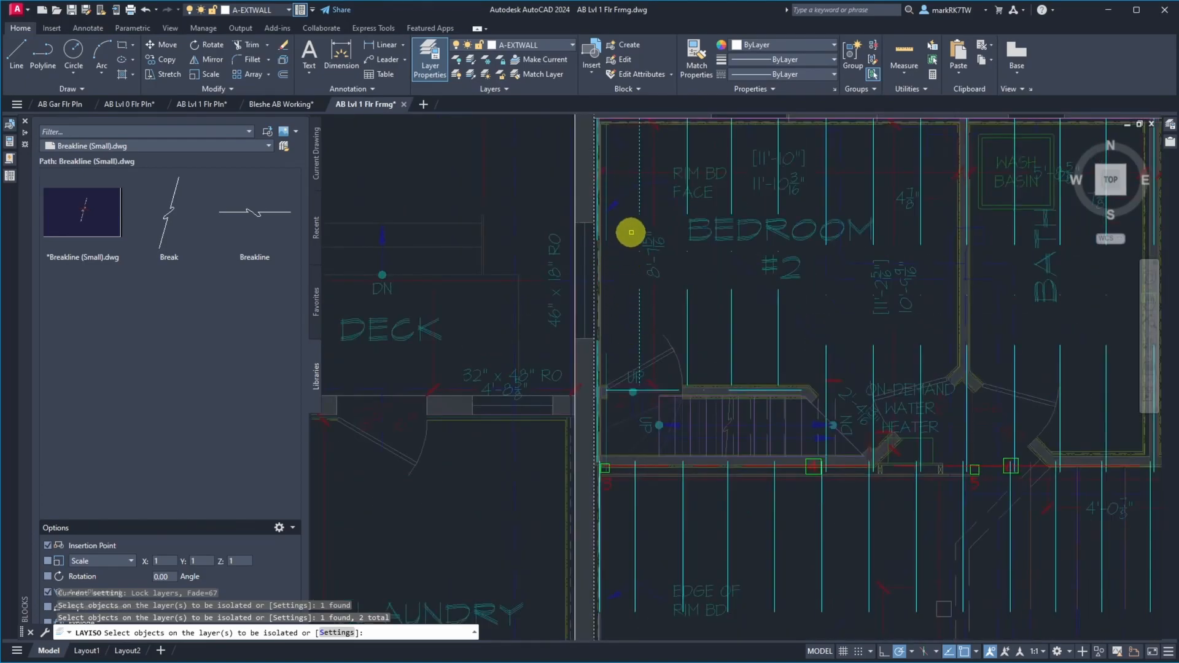
scroll(608, 274, "down", 4)
scroll(602, 229, "up", 10)
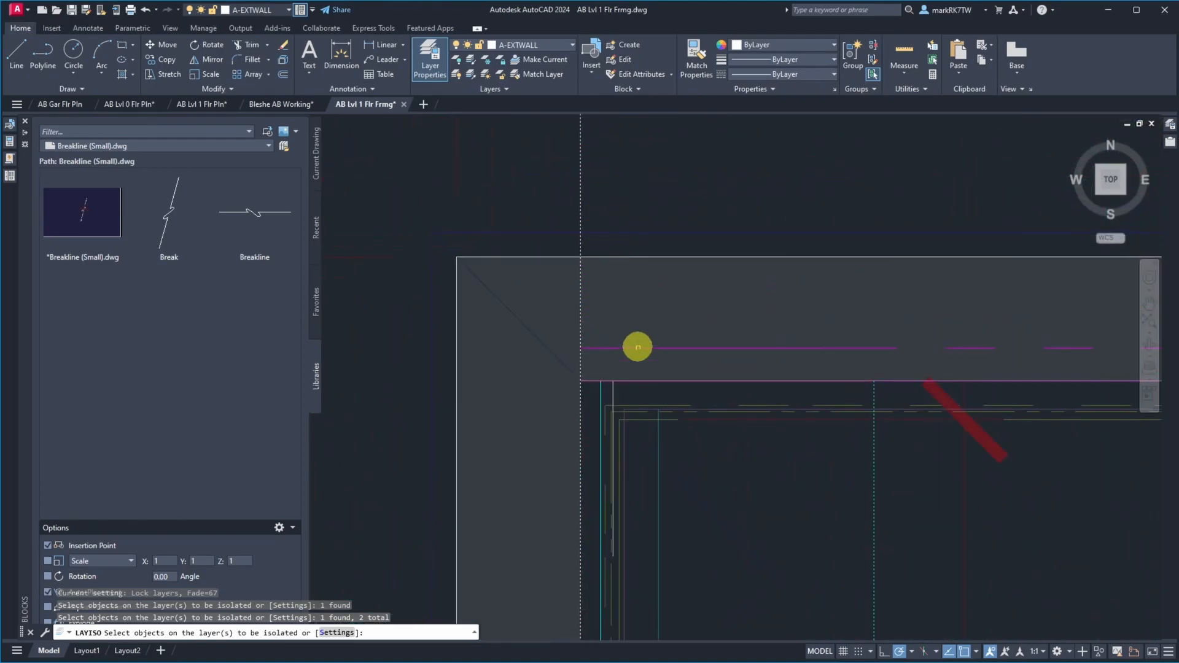
left_click(641, 381)
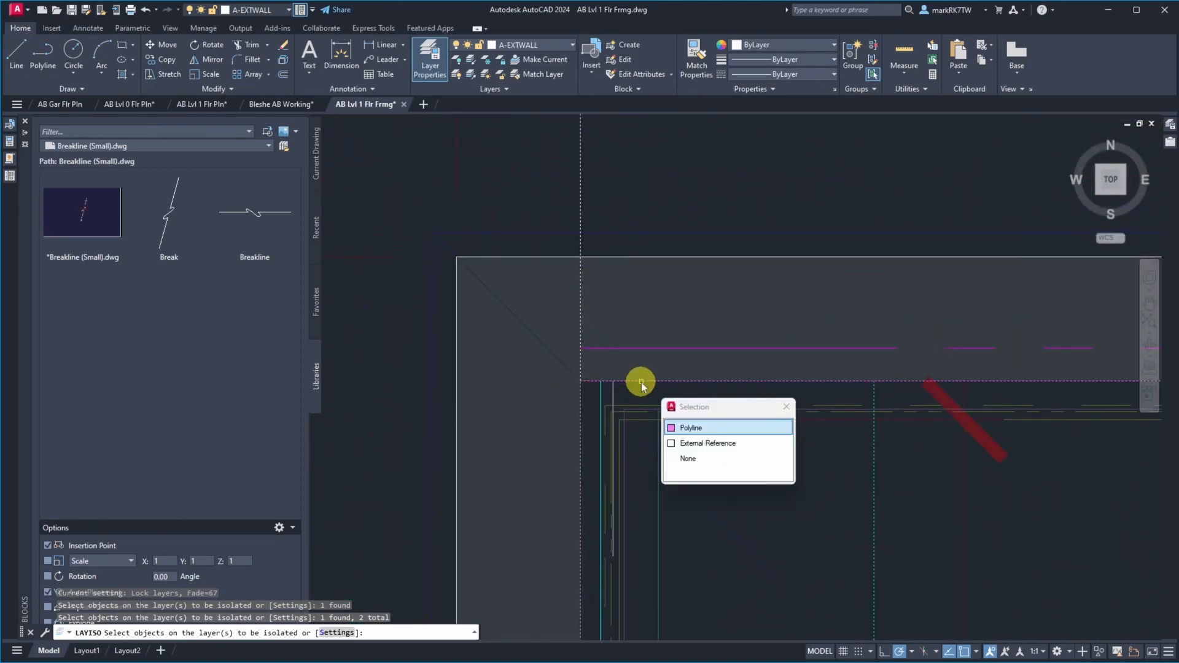
left_click(684, 430)
left_click(613, 390)
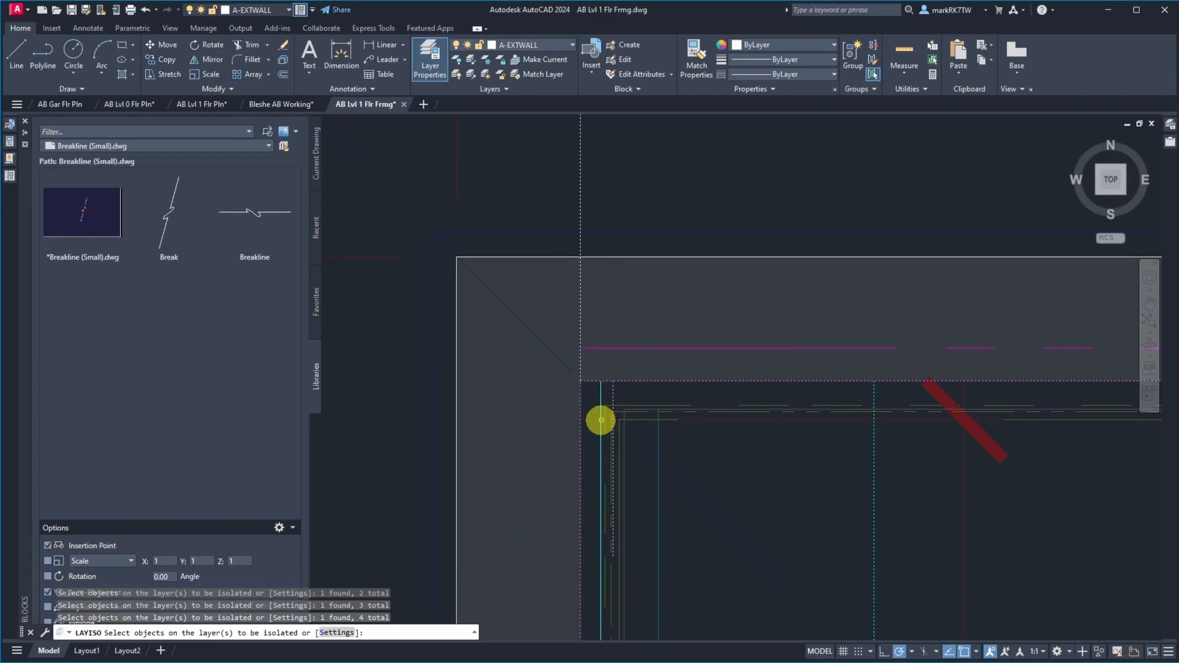
key("Return")
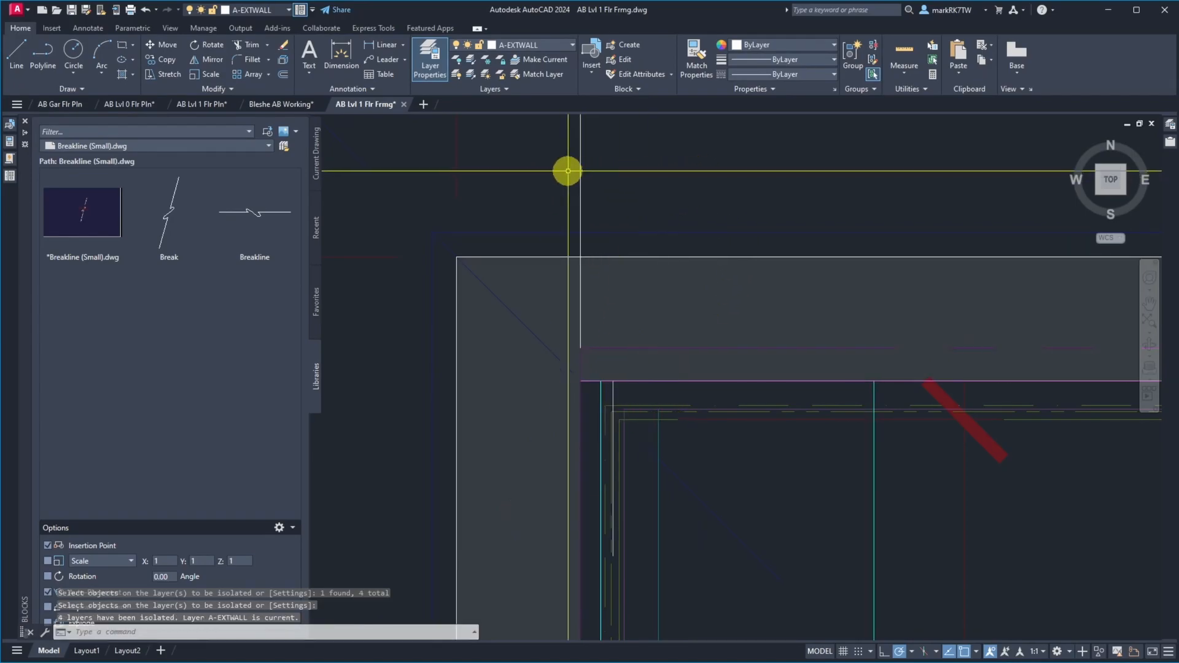
Check the framing lines at bedroom #2's northwest corner and filter the layer list to the Structural group
scroll(556, 167, "down", 5)
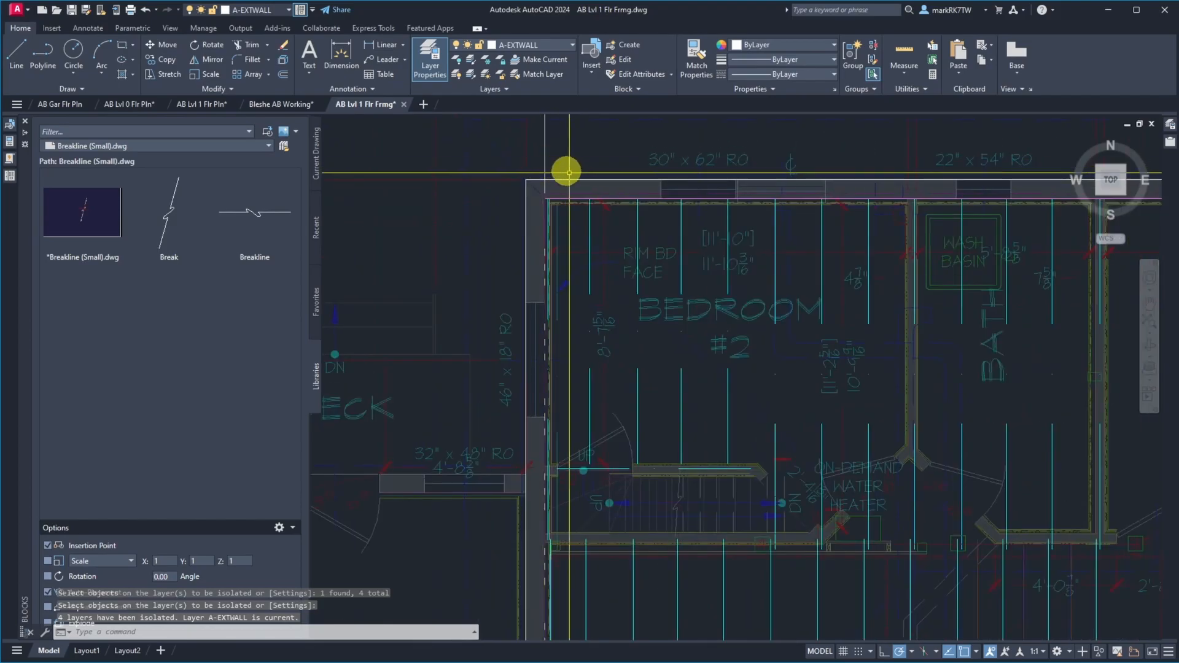
scroll(632, 418, "up", 5)
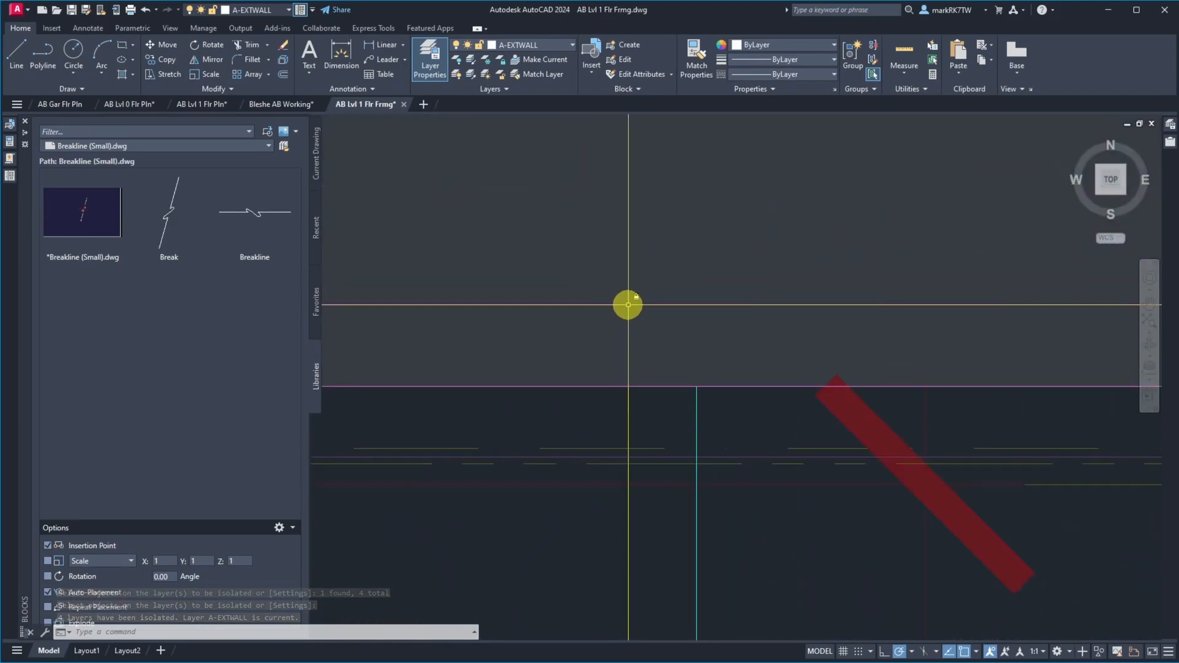
scroll(560, 208, "down", 3)
scroll(706, 261, "down", 1)
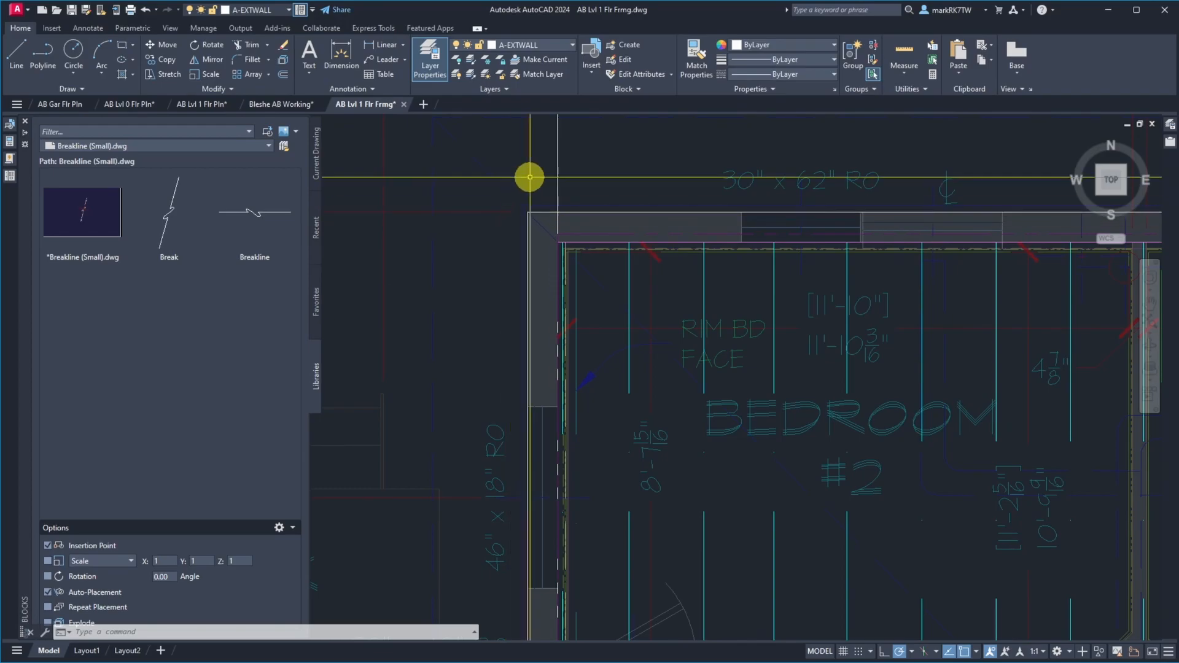
left_click(1170, 124)
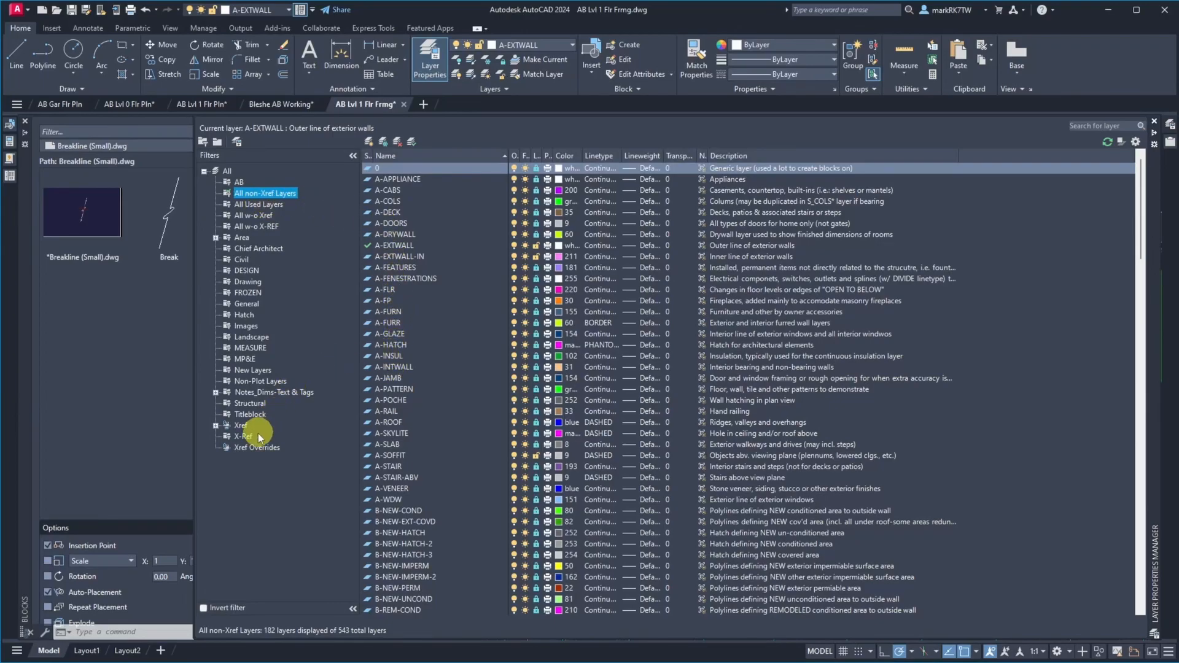
left_click(246, 404)
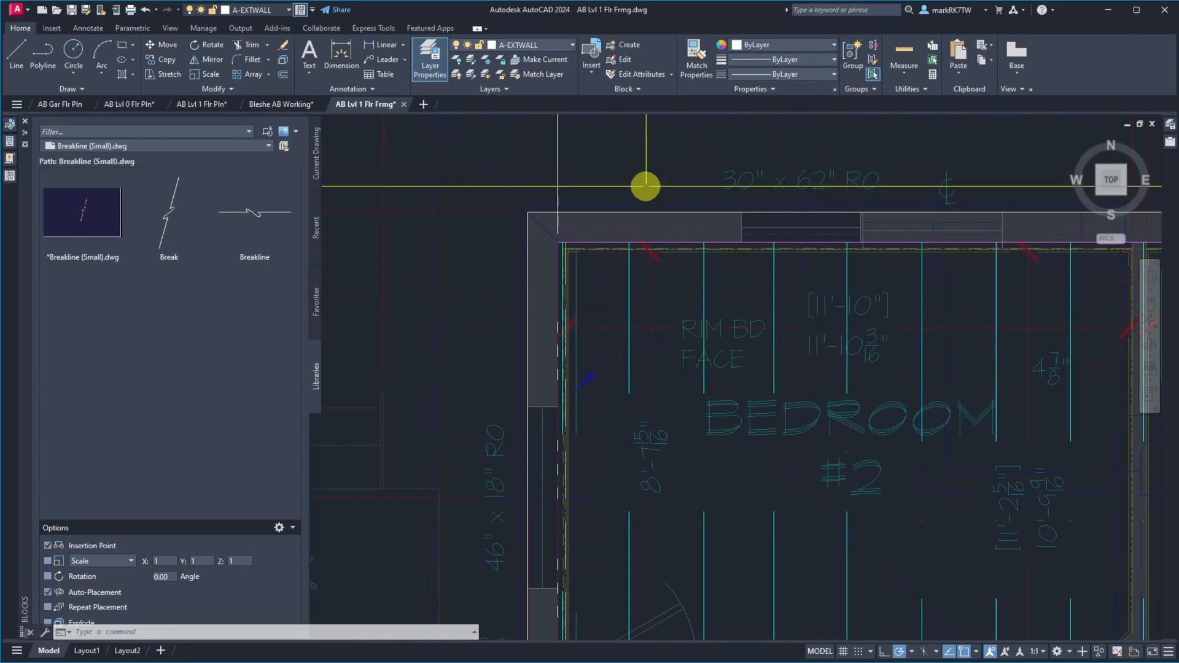
Examine the overlapping joist ends at the posts along the centre beam between the bath and the living room
scroll(462, 222, "down", 2)
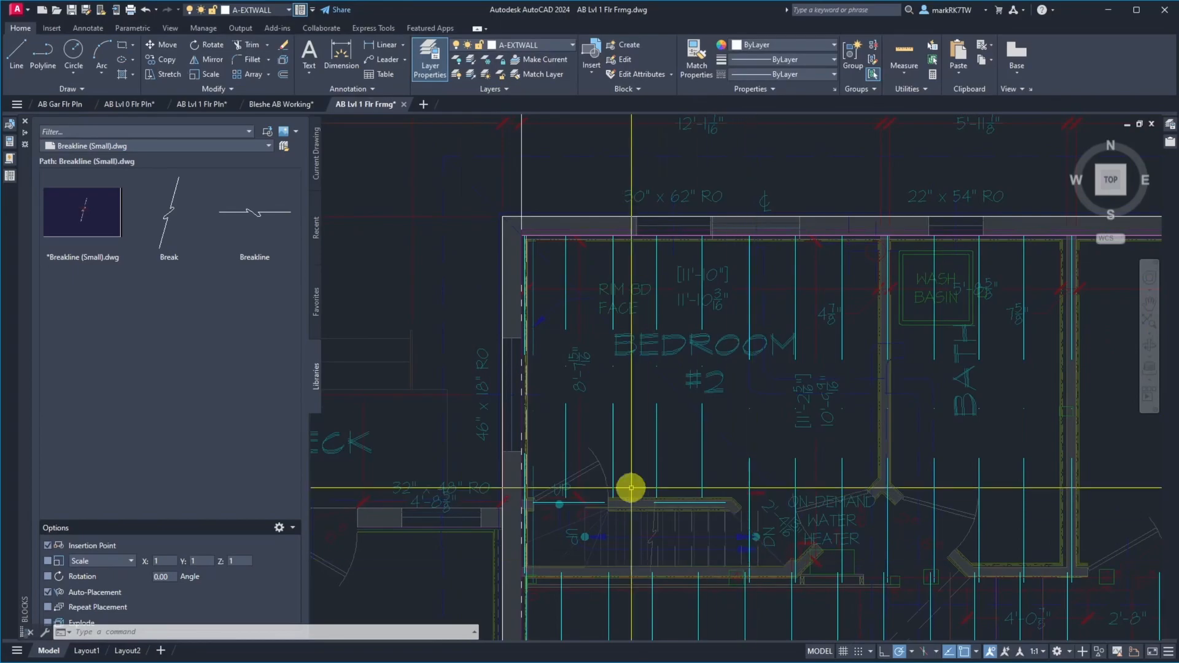
scroll(716, 482, "down", 2)
scroll(713, 479, "up", 6)
scroll(713, 479, "up", 2)
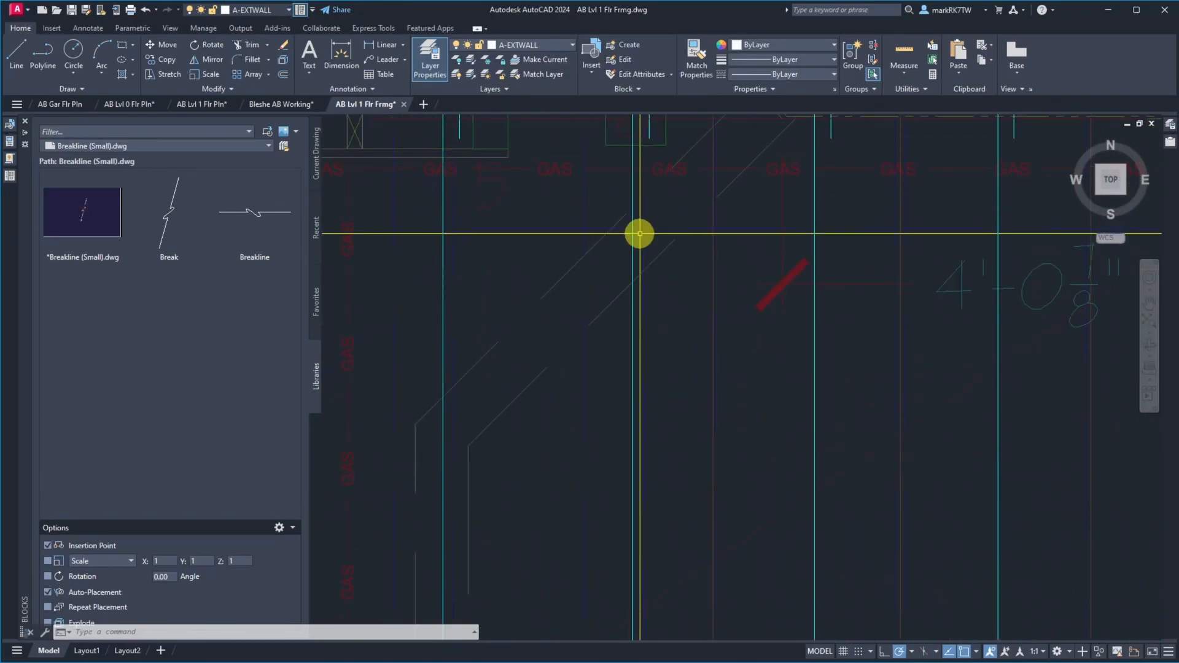
scroll(646, 257, "down", 4)
scroll(645, 198, "up", 8)
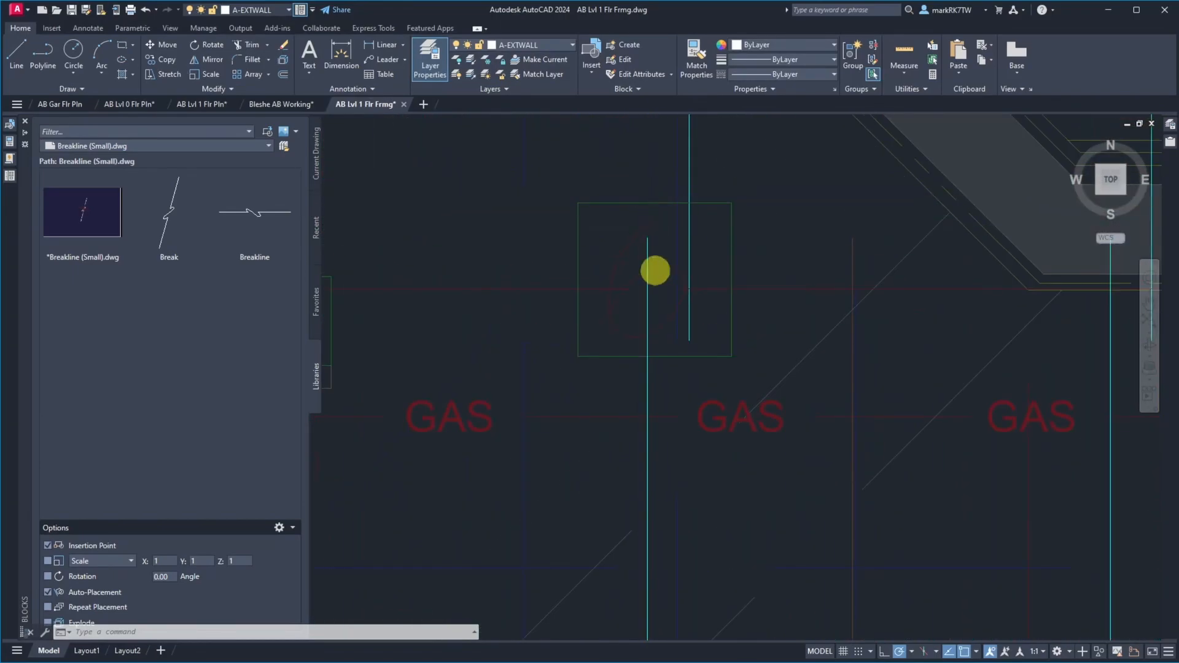
scroll(676, 347, "down", 8)
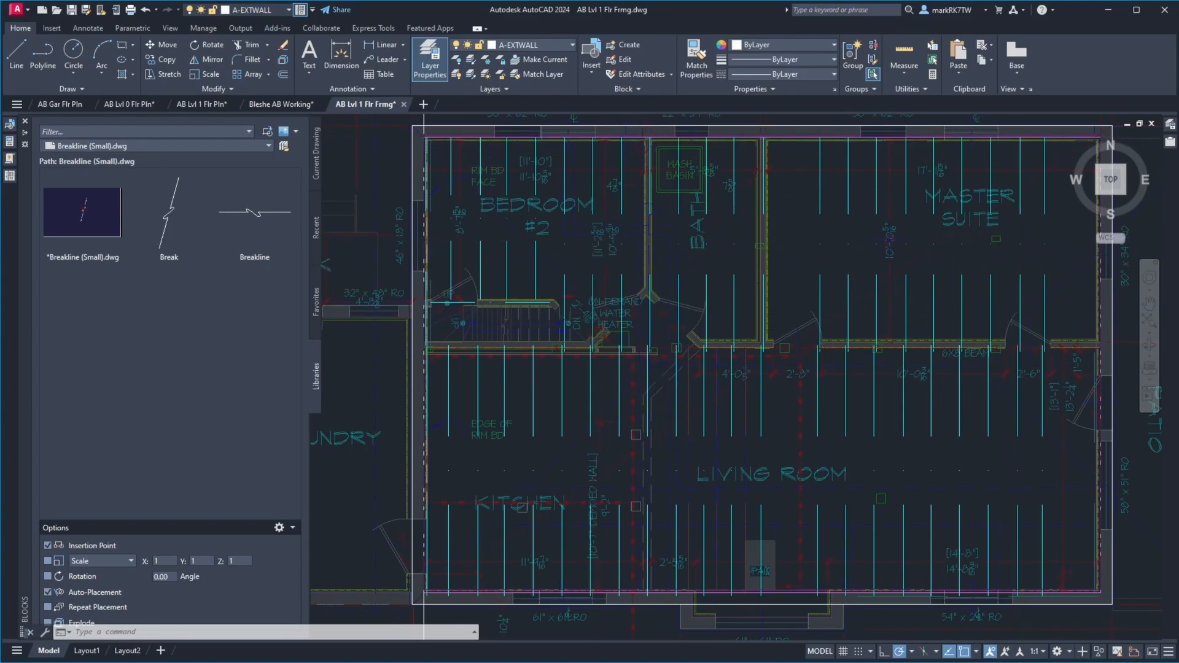
Switch to the site photo viewer, show IMG_1786.JPG and inspect the tape measure reading at the joist up close
left_click_drag(1178, 35, 654, 87)
key("Right")
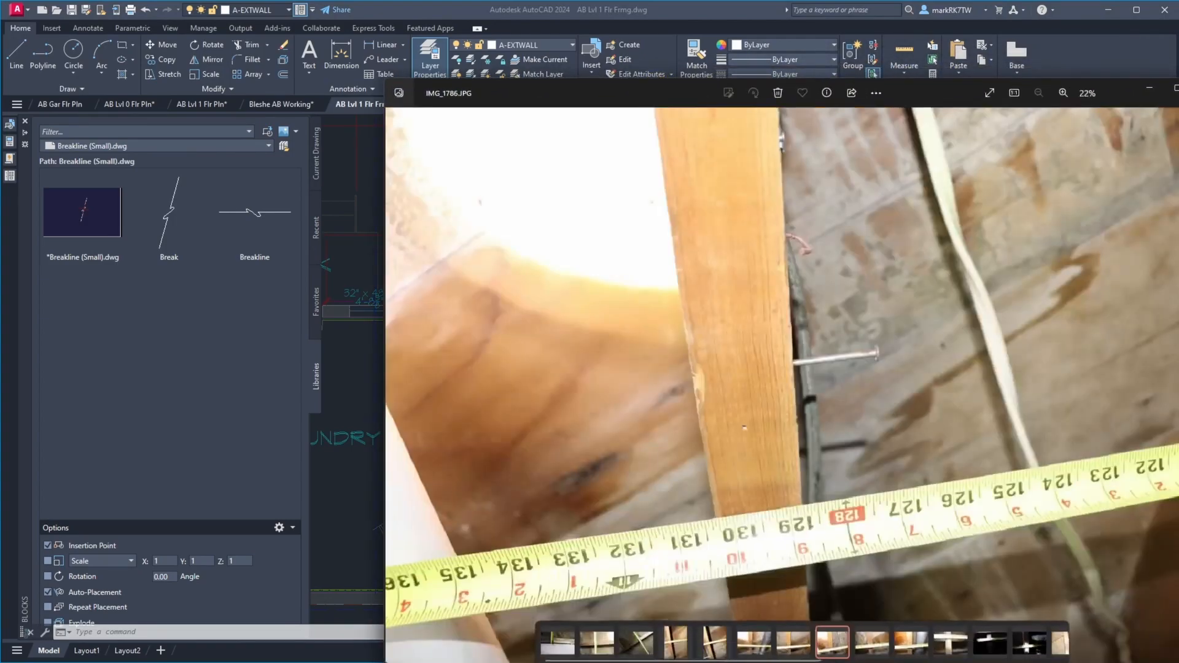
scroll(780, 574, "up", 5)
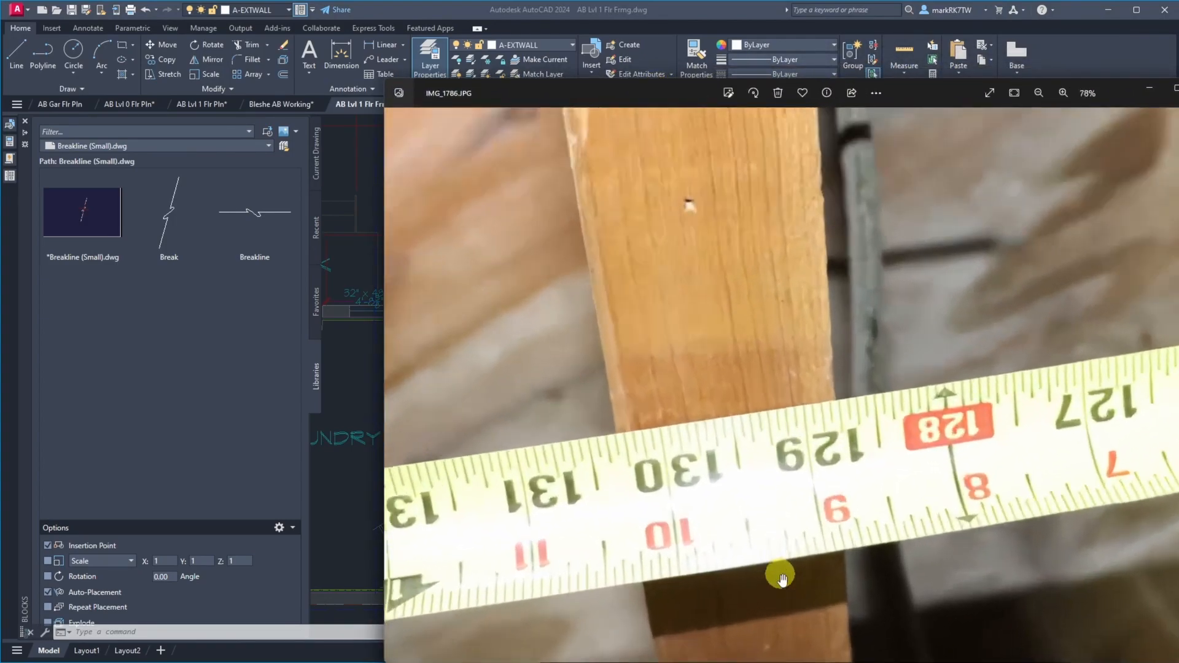
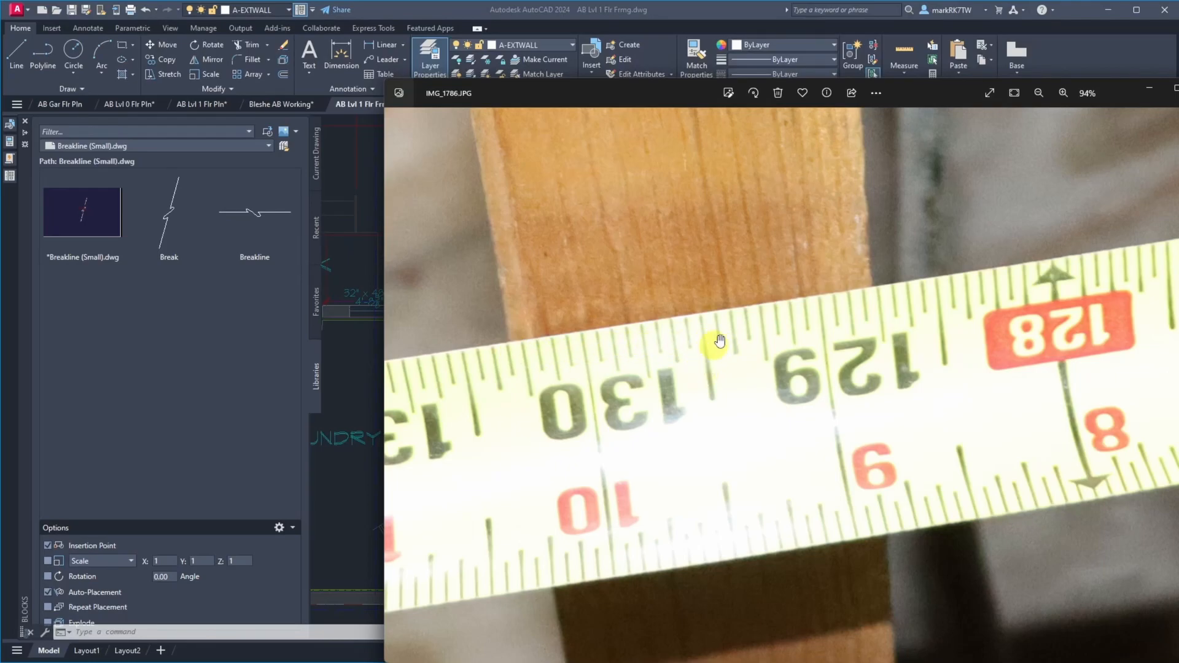
Move the photo viewer clear of the drawing and offset the vertical construction line at the west wall's inner face 129.5 inches east
left_click_drag(684, 99, 1178, 102)
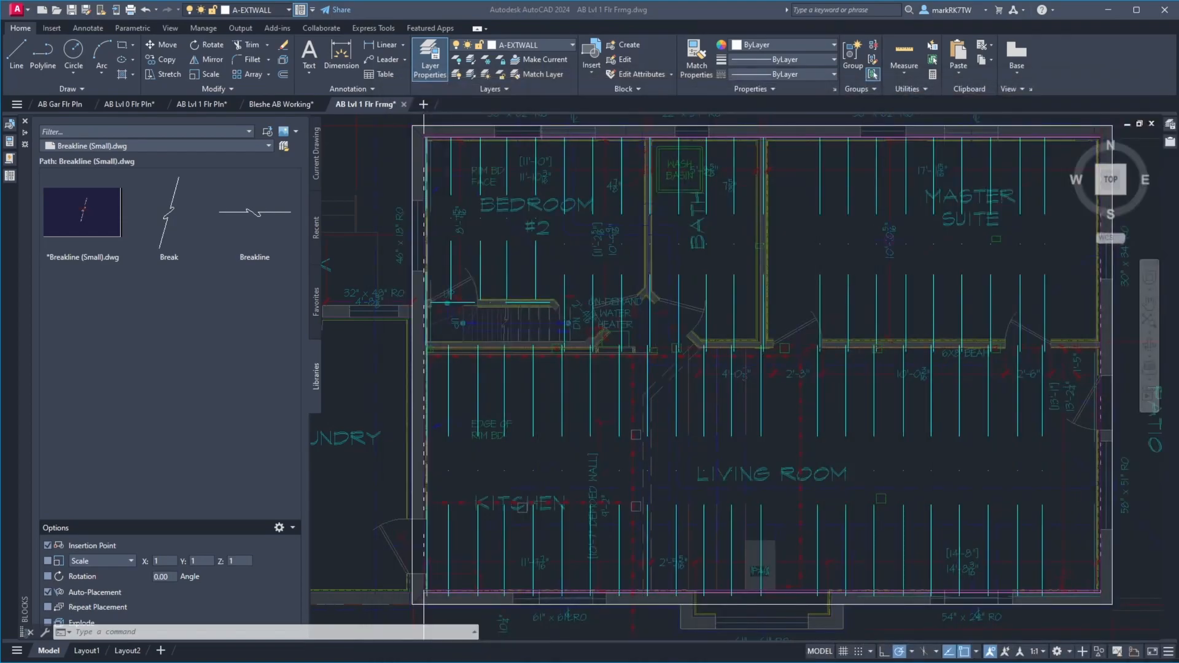
scroll(461, 382, "down", 2)
scroll(455, 207, "up", 3)
scroll(442, 213, "down", 2)
scroll(405, 207, "up", 3)
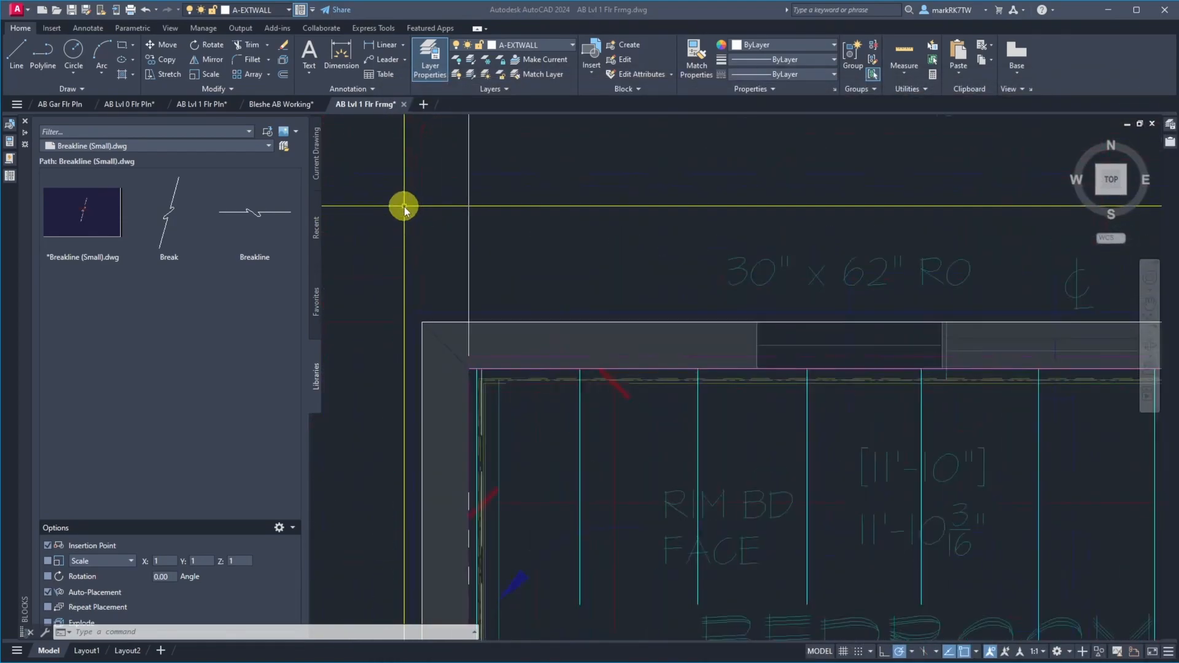
left_click(506, 216)
type("o")
key("Return")
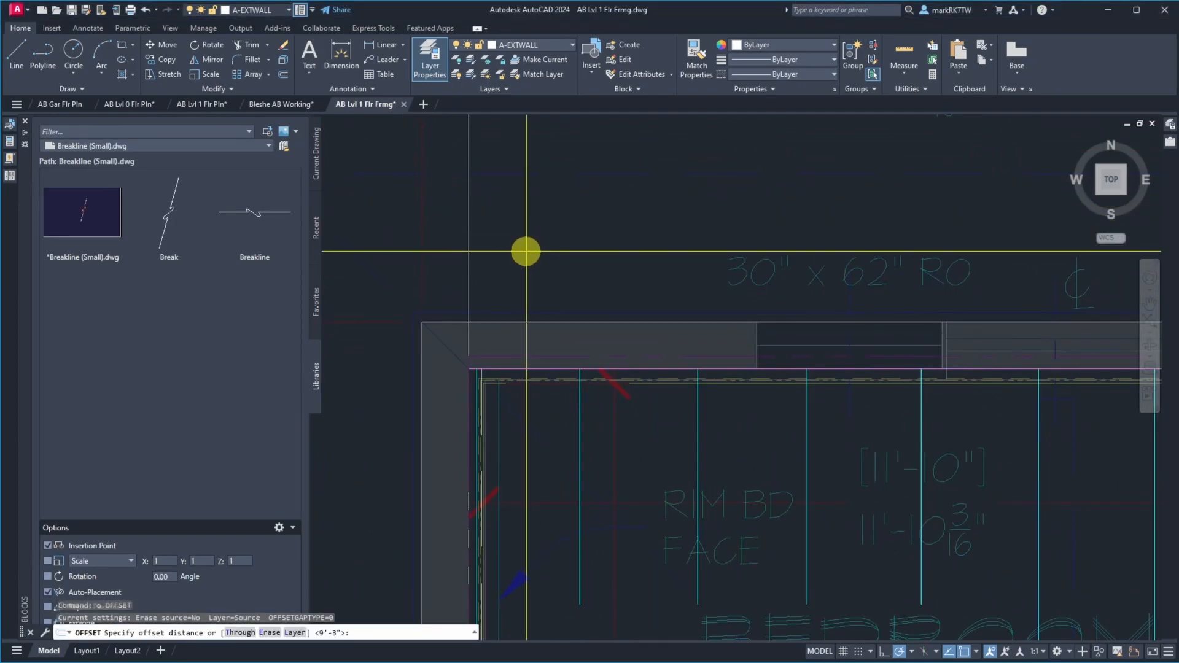
type("129.")
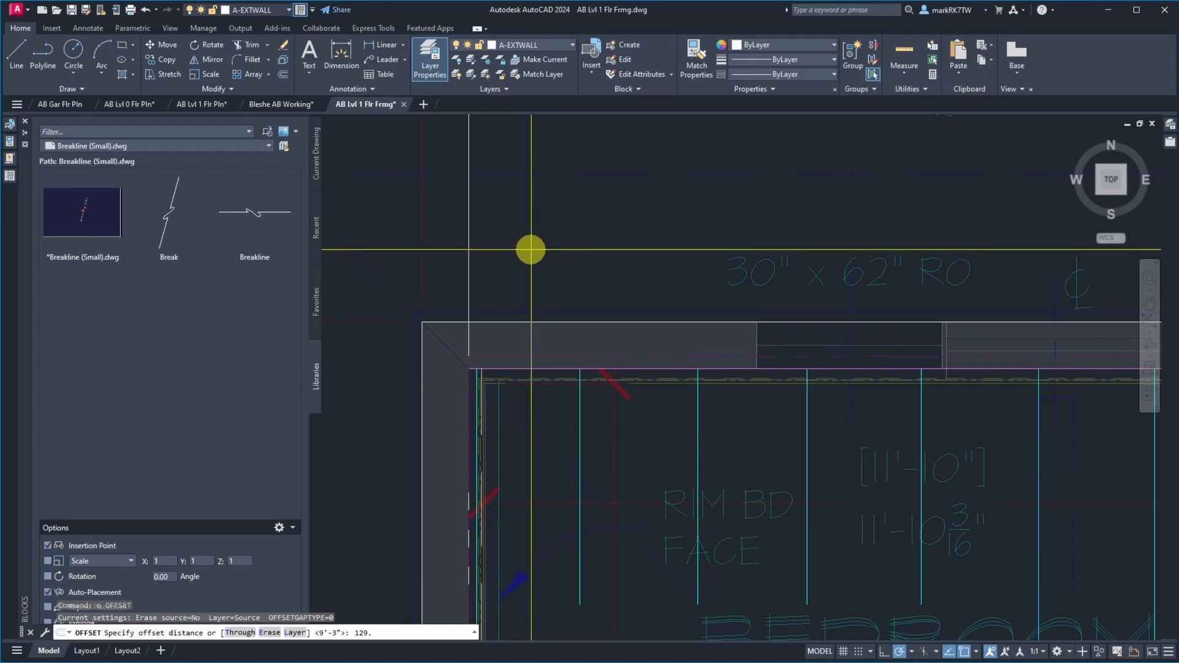
type("5")
key("Return")
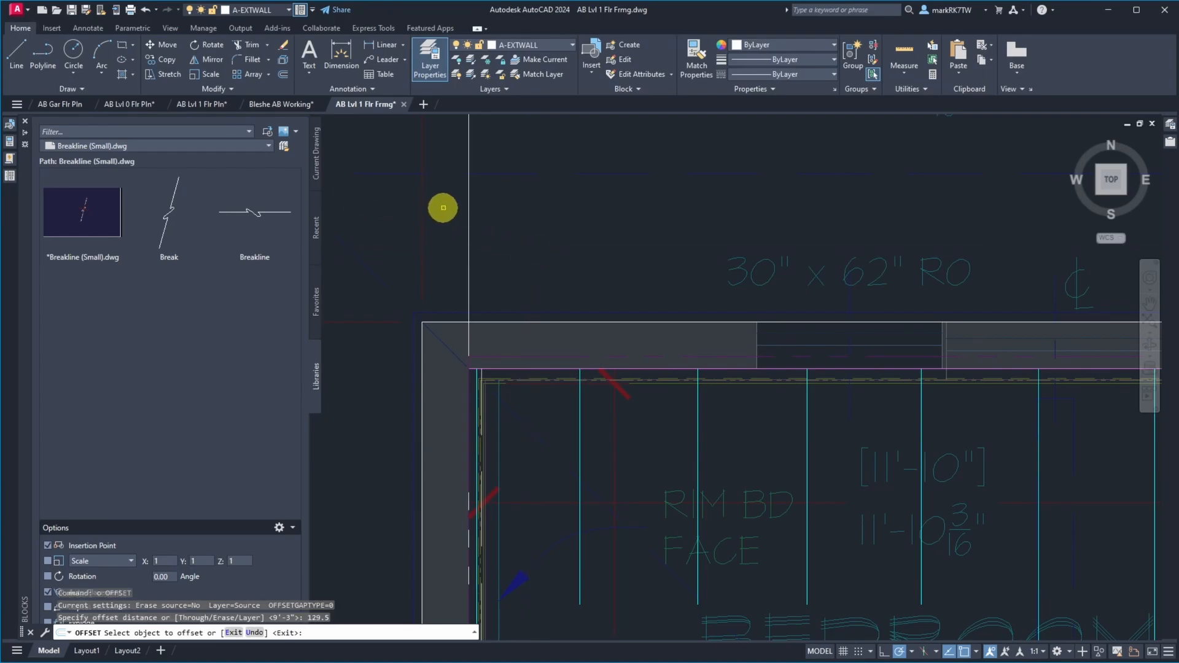
left_click(466, 237)
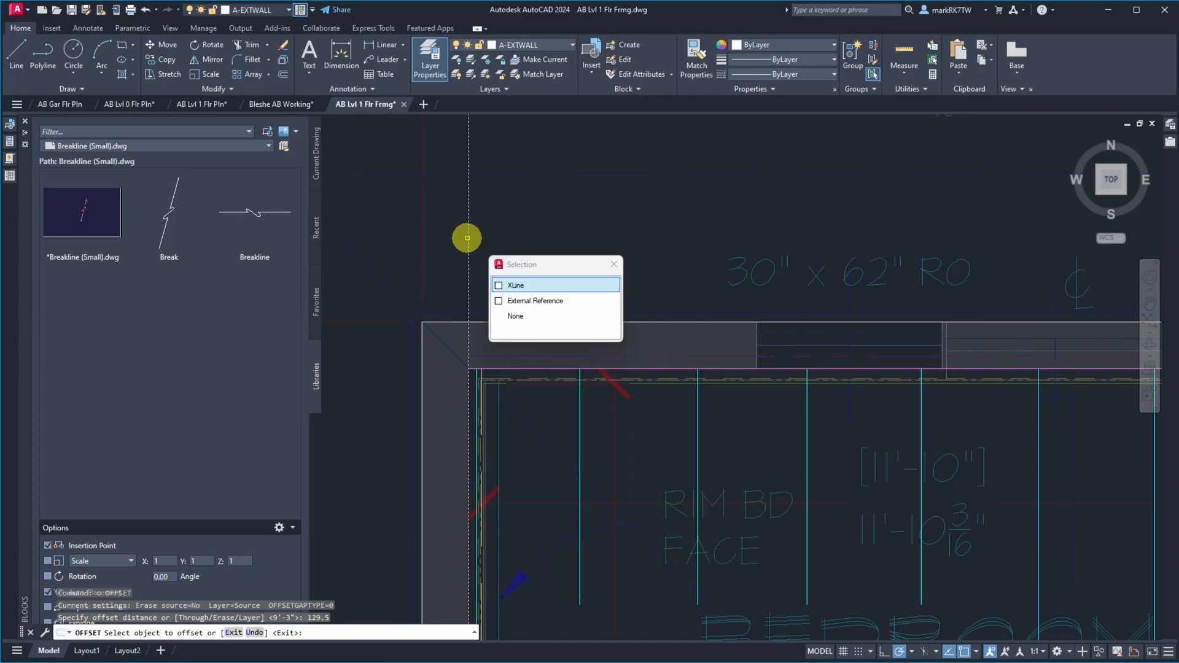
scroll(416, 209, "down", 2)
left_click(756, 216)
key("Return")
Measure the distance from the joist's north end to the offset construction line at the north wall
scroll(963, 336, "up", 5)
scroll(840, 331, "down", 3)
scroll(856, 276, "up", 5)
scroll(726, 197, "down", 5)
scroll(724, 163, "up", 5)
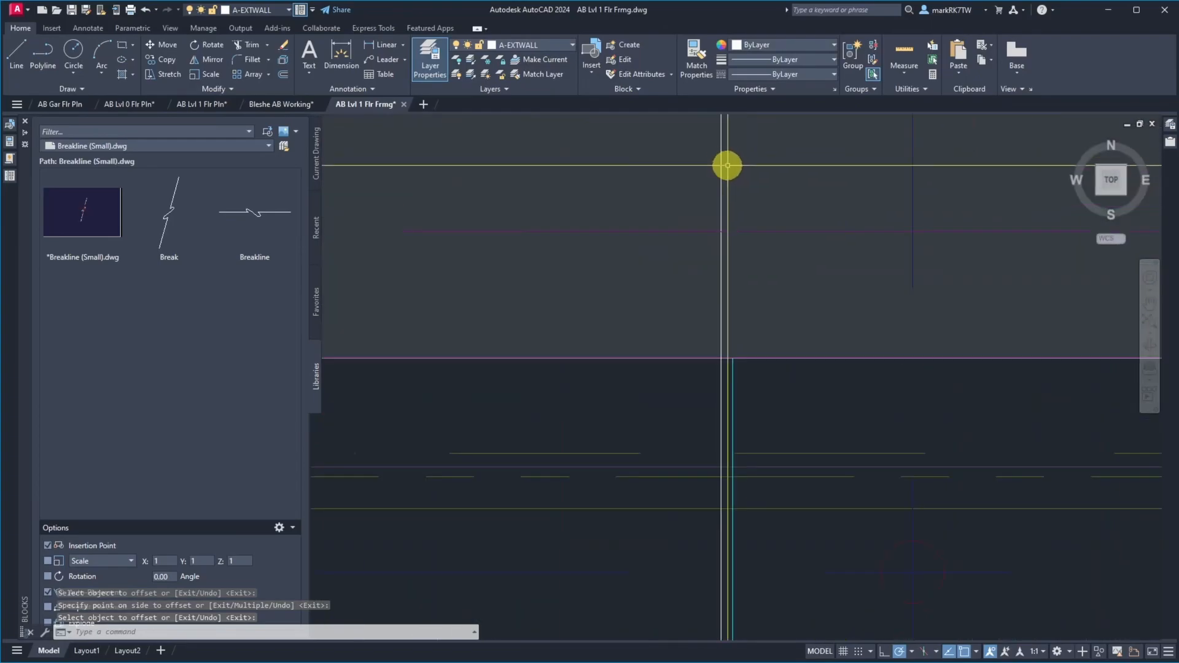
type("d")
key("Return")
left_click(733, 356)
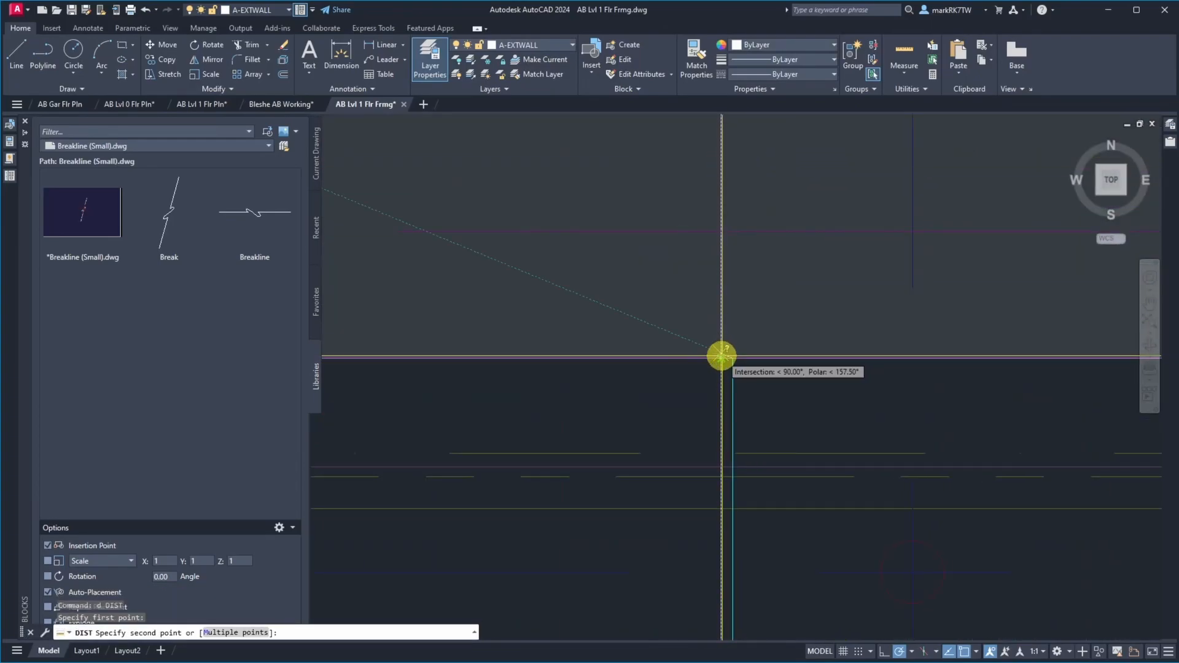
left_click(722, 356)
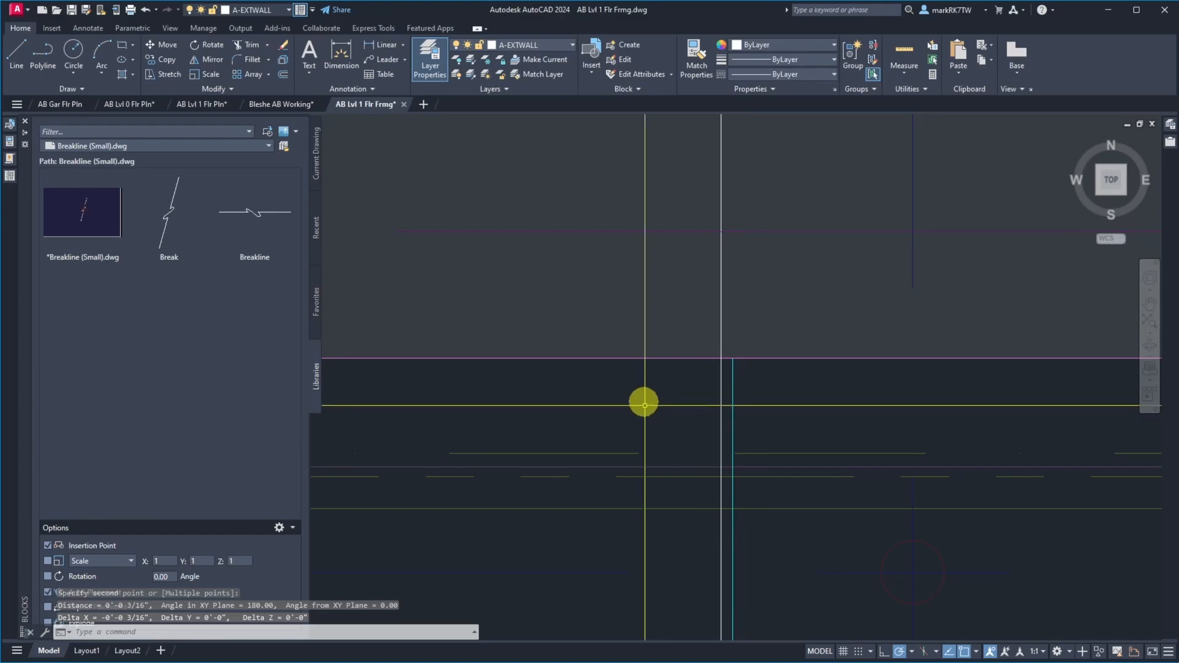
Move the joists from bedroom #2's east side through to the master suite and living room, aligning the nearest joist's north end with the offset construction line
scroll(590, 381, "down", 5)
scroll(590, 380, "down", 10)
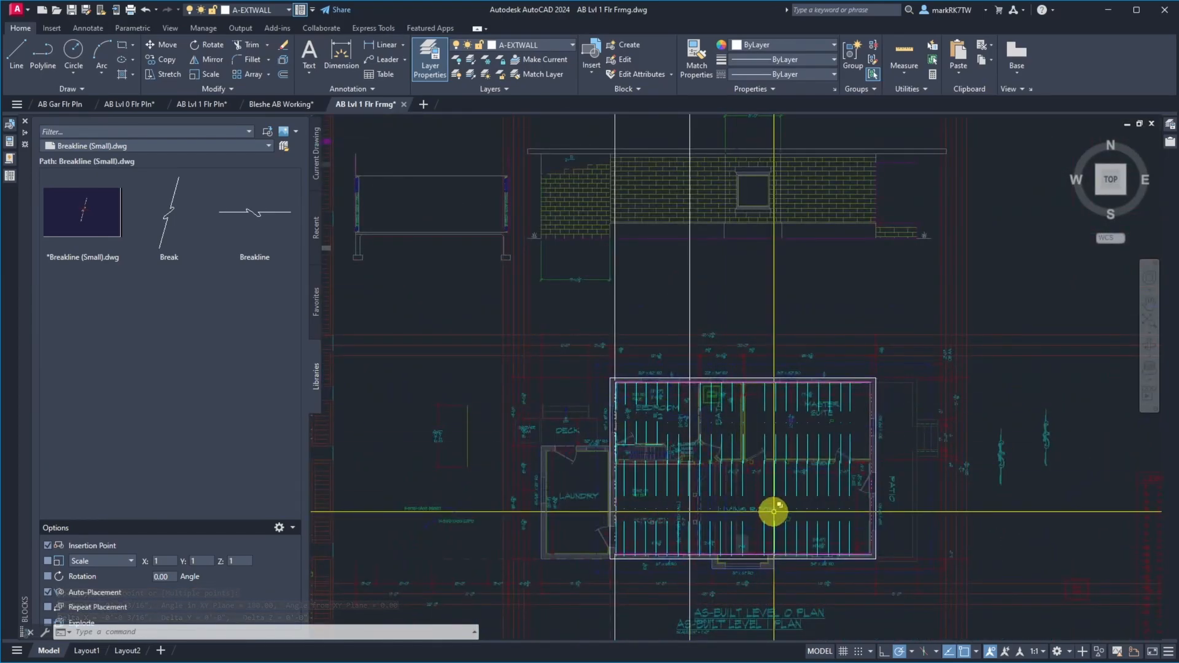
type("m")
key("Return")
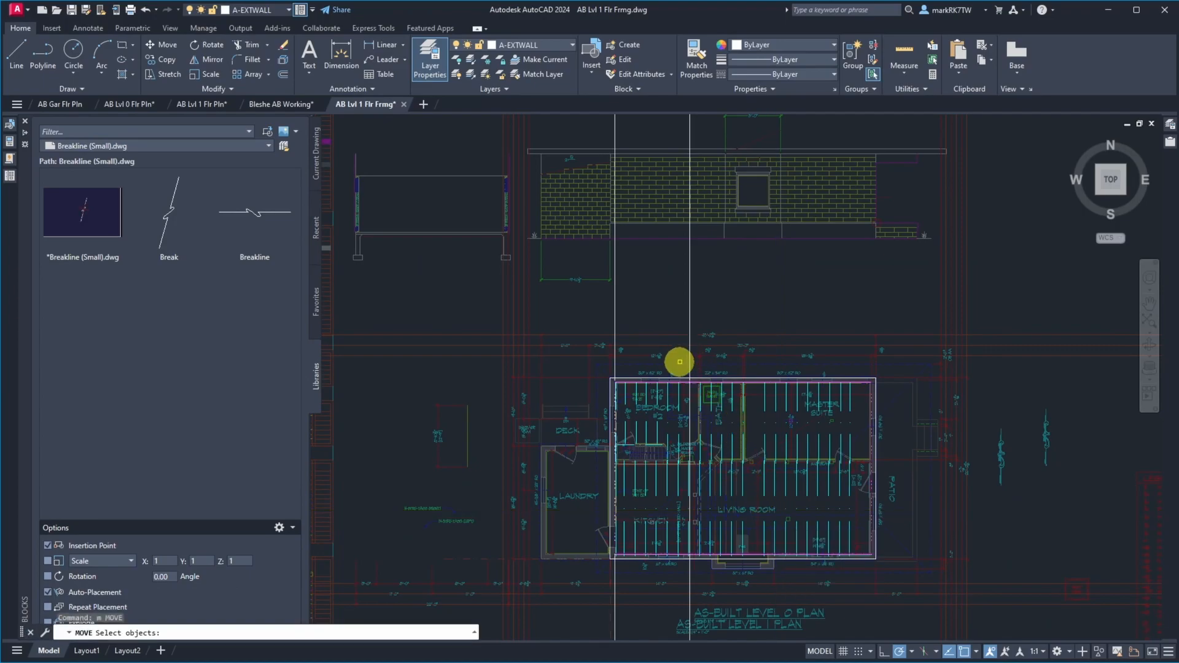
left_click(678, 362)
left_click(676, 348)
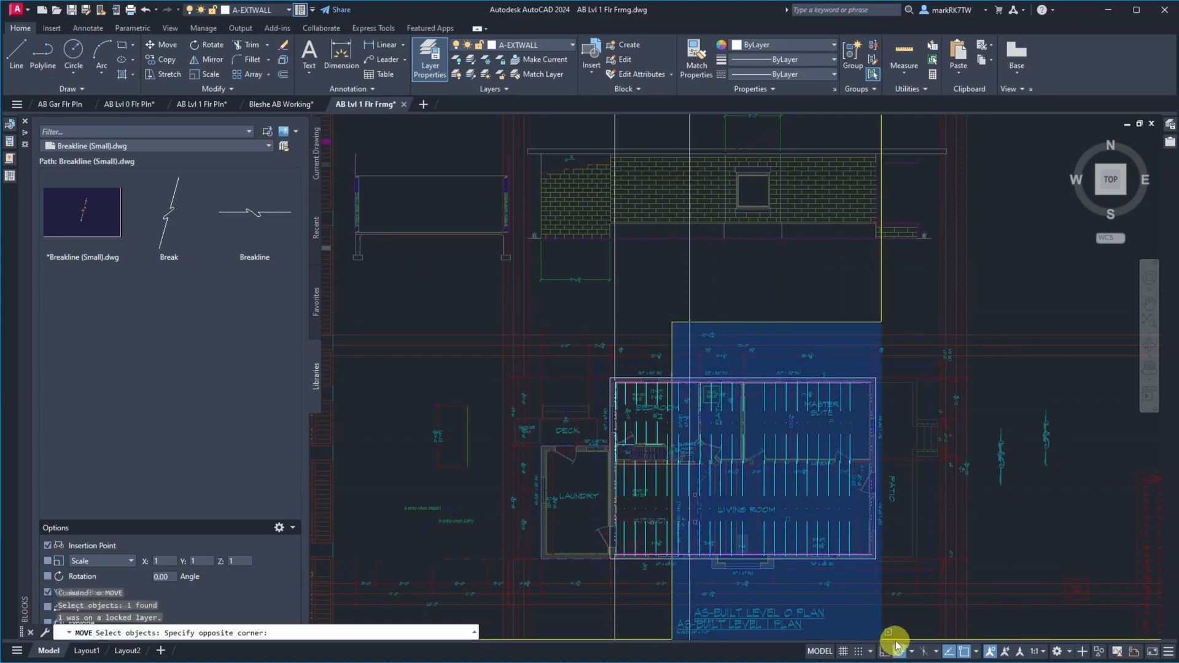
left_click(899, 599)
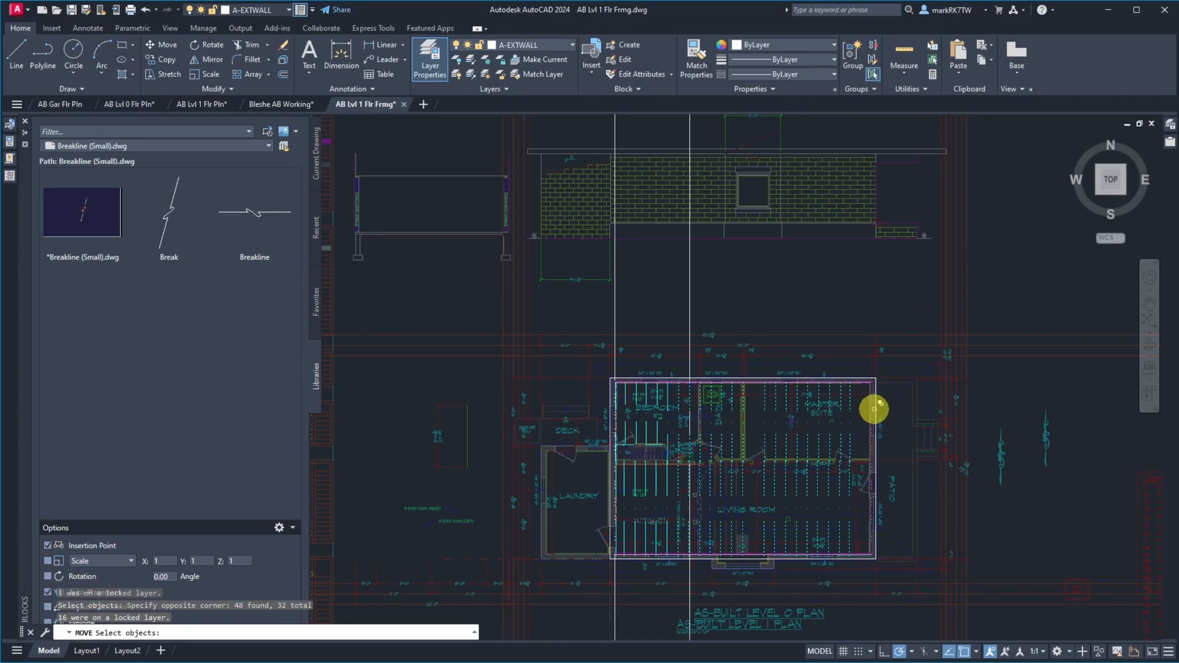
scroll(877, 403, "up", 5)
scroll(877, 403, "down", 4)
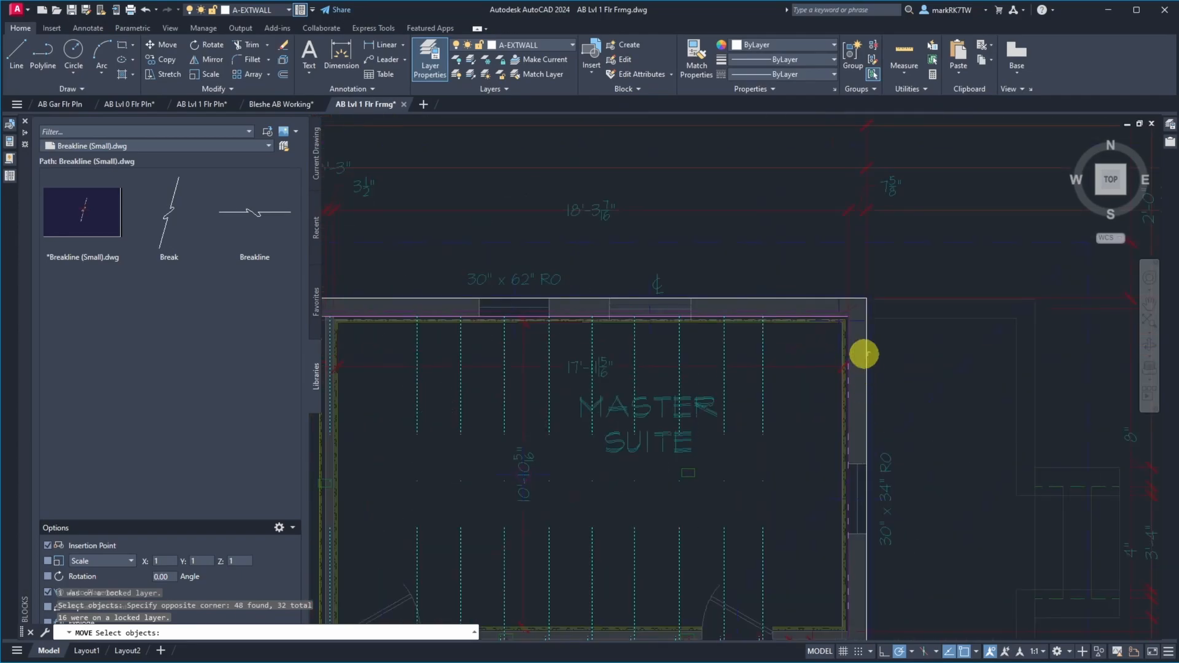
scroll(866, 348, "up", 6)
scroll(1053, 499, "down", 4)
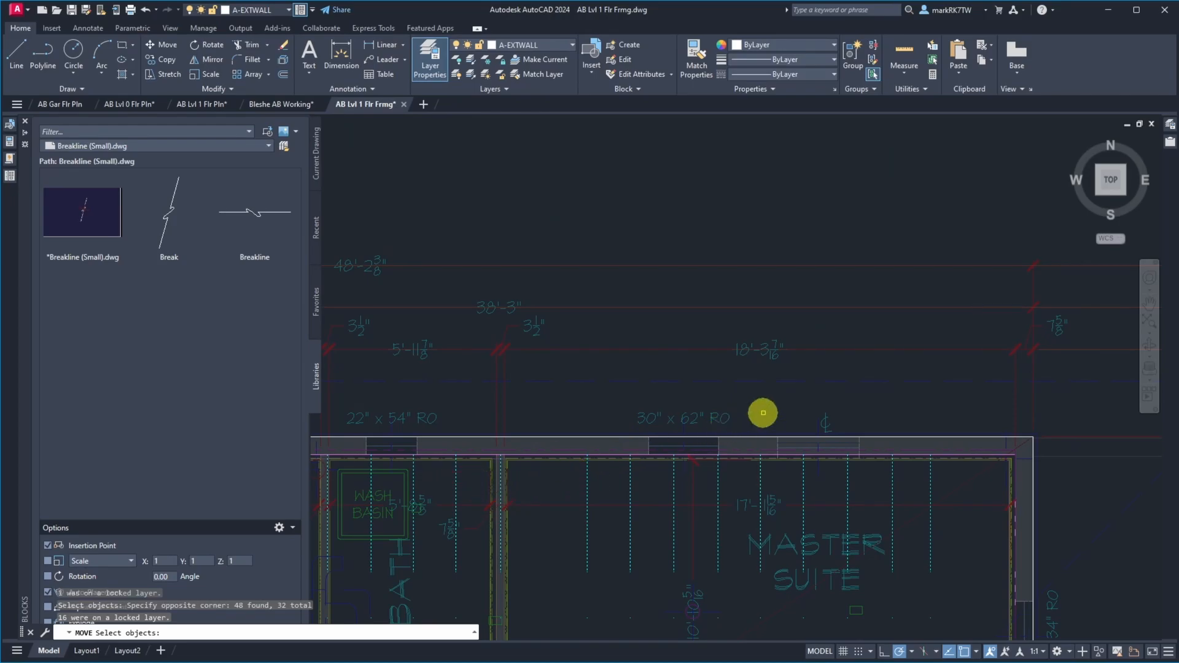
scroll(761, 413, "down", 4)
scroll(555, 436, "up", 5)
scroll(555, 437, "up", 4)
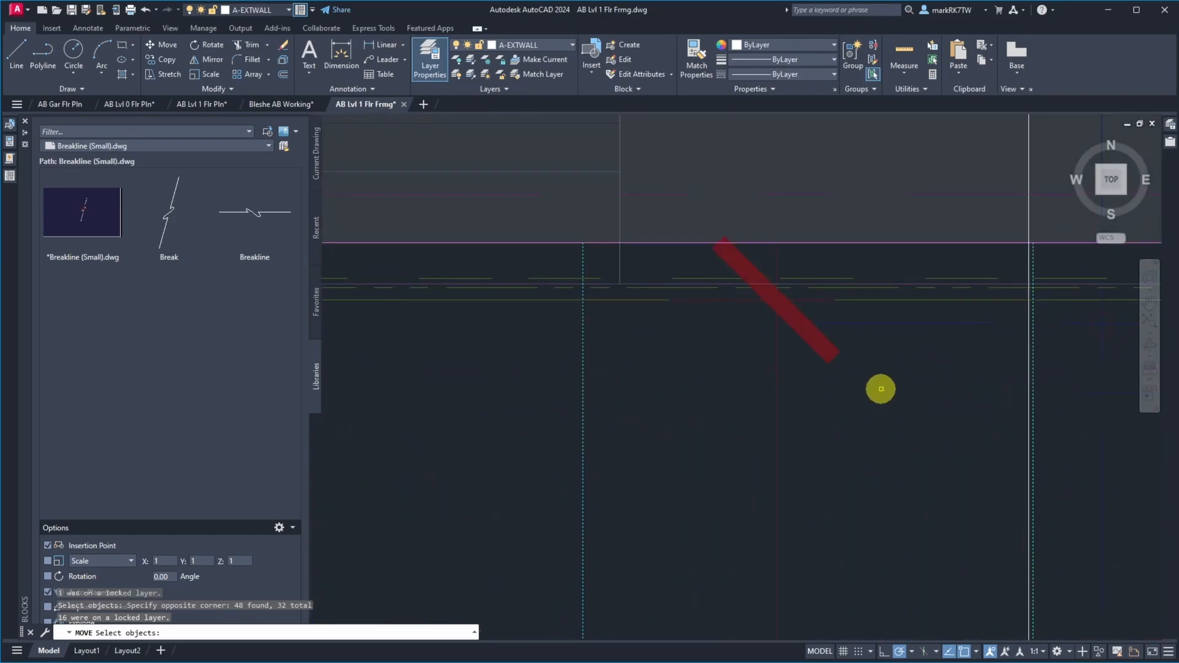
scroll(1081, 221, "up", 3)
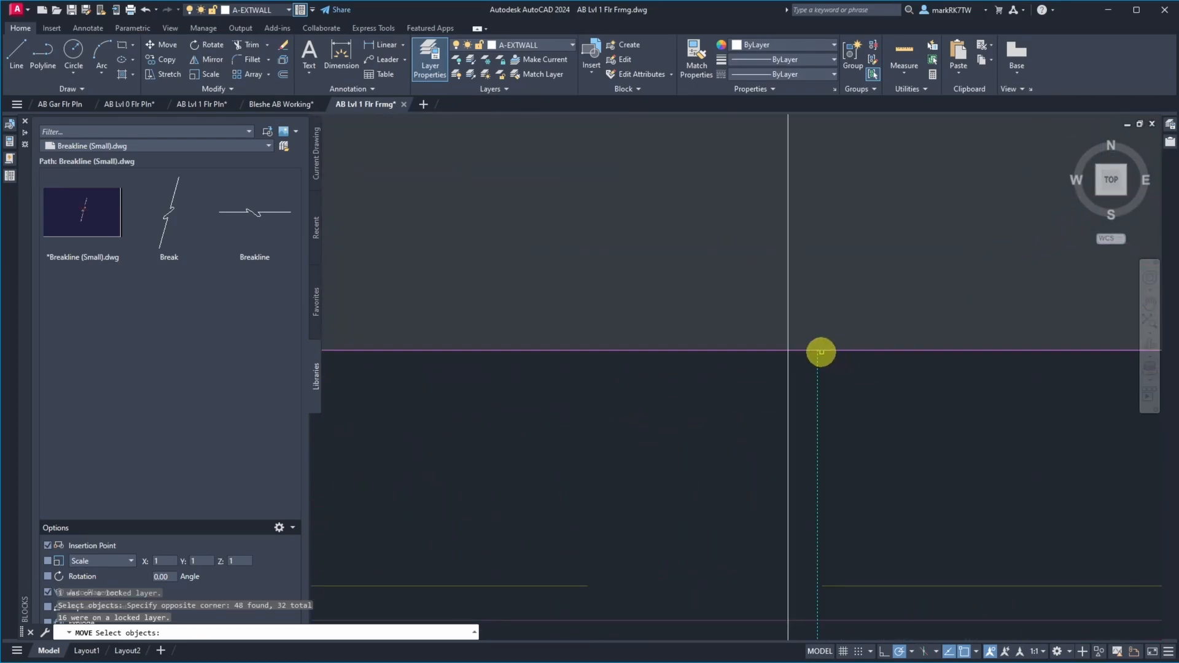
key("Return")
left_click(820, 352)
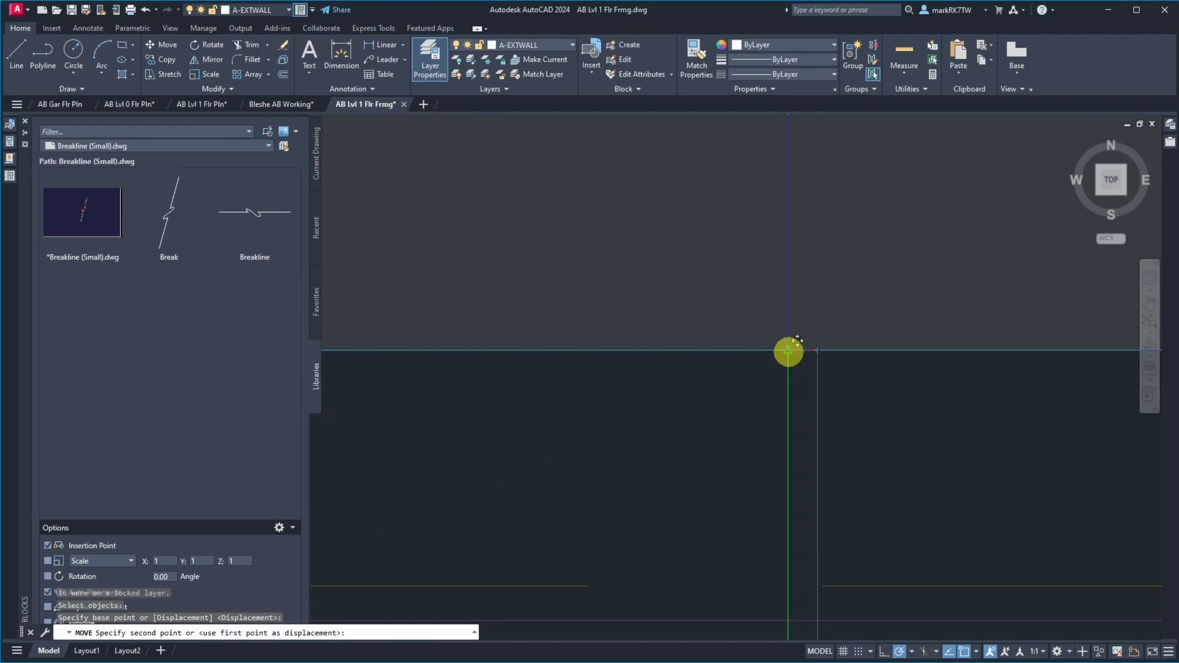
left_click(788, 350)
Select the exterior wall polyline and window-select the joists east of the offset construction line, clearing each selection
scroll(725, 357, "down", 5)
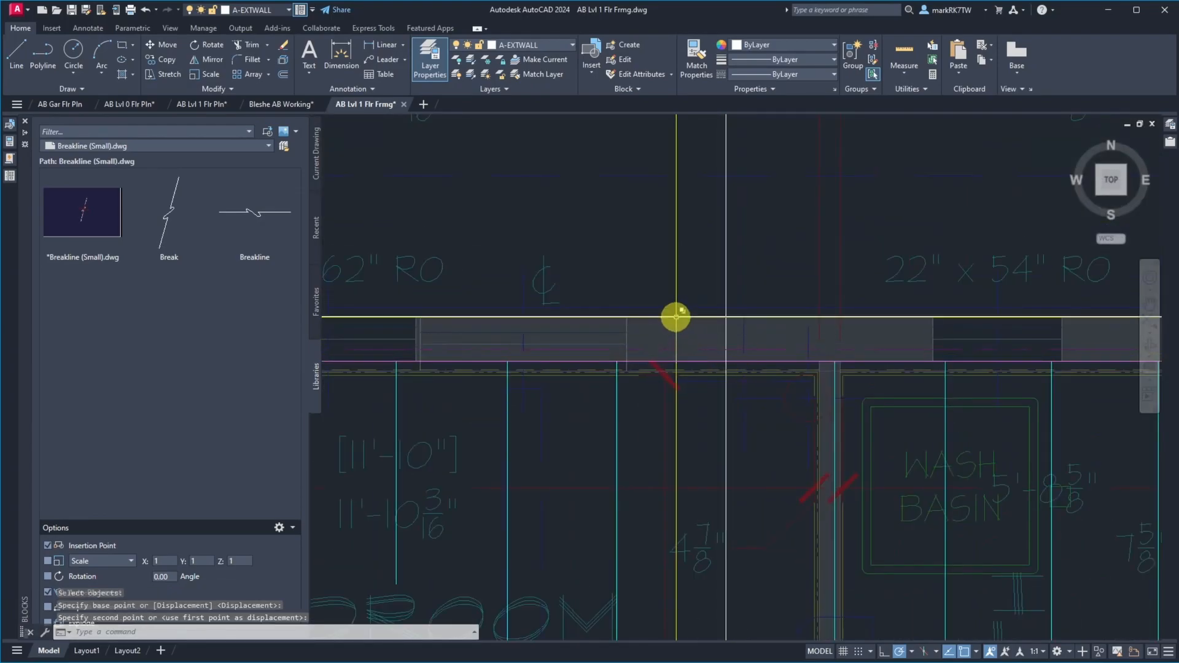
scroll(800, 383, "down", 2)
scroll(700, 377, "down", 7)
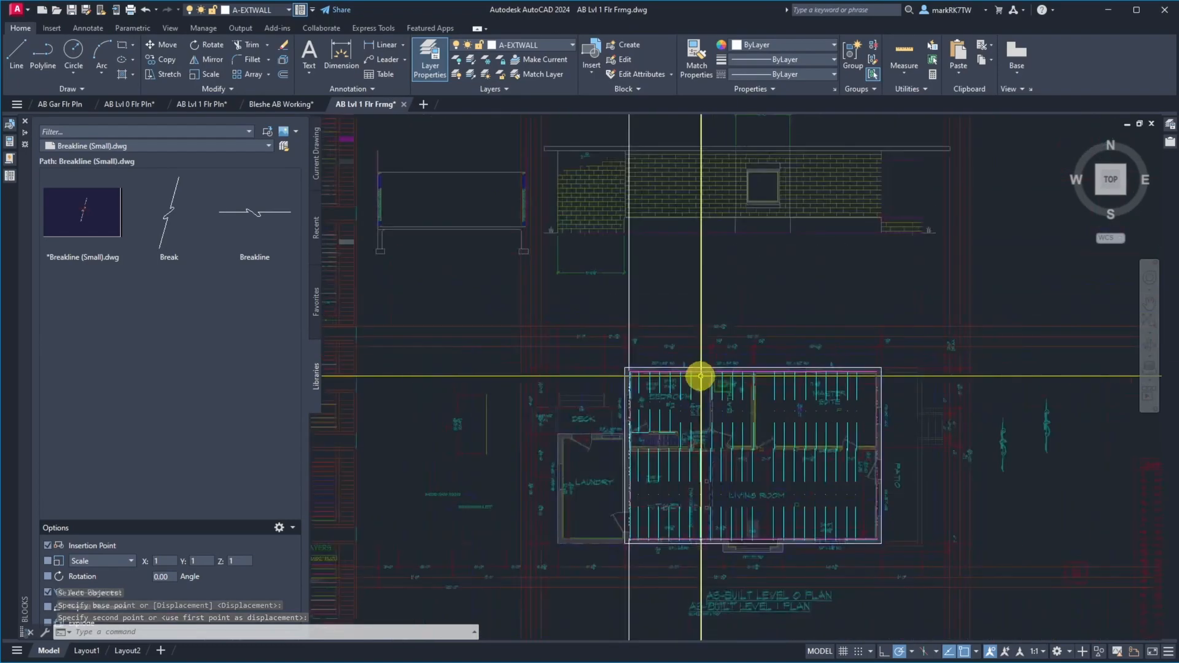
scroll(697, 377, "up", 5)
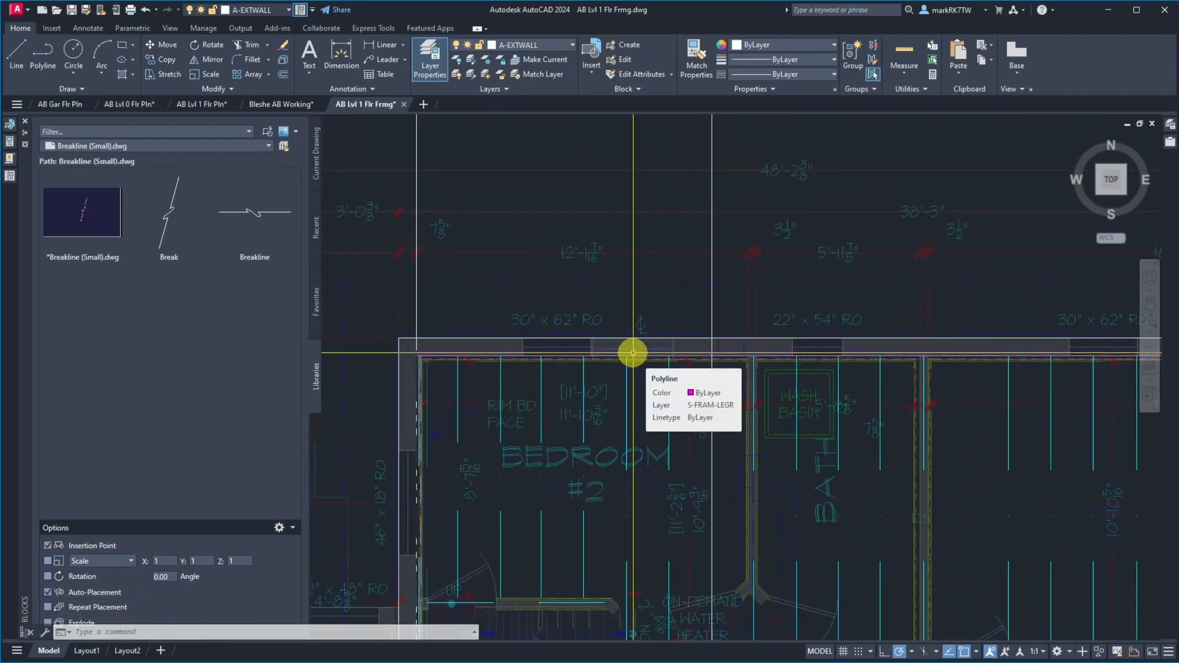
left_click(746, 341)
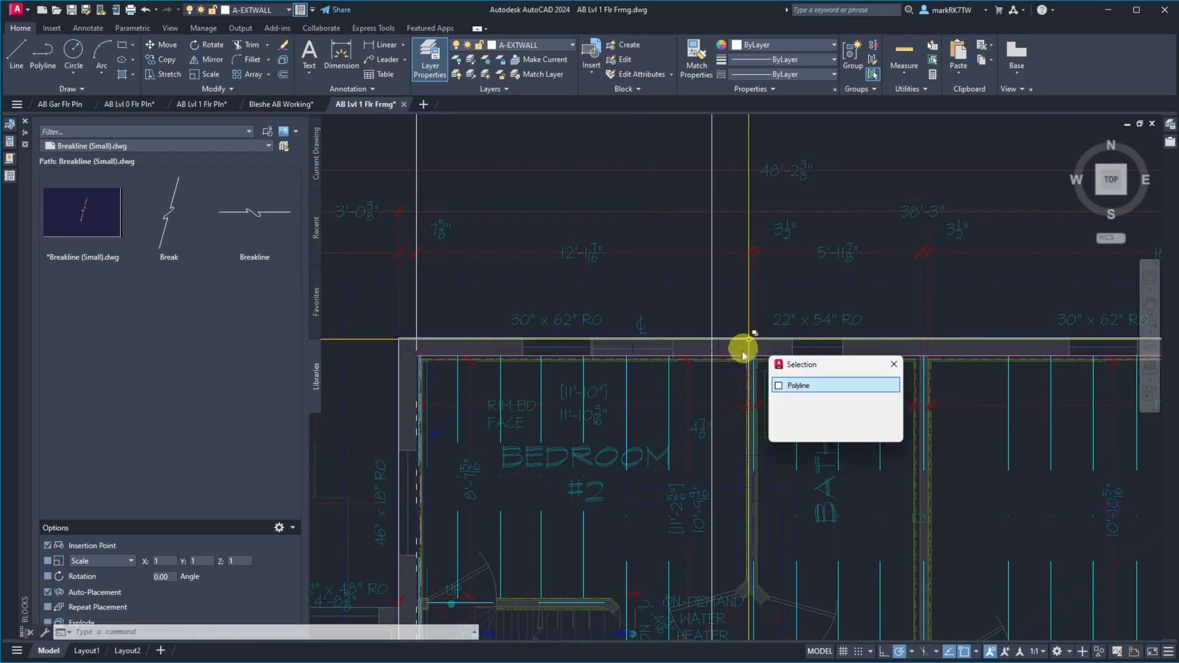
scroll(402, 211, "down", 4)
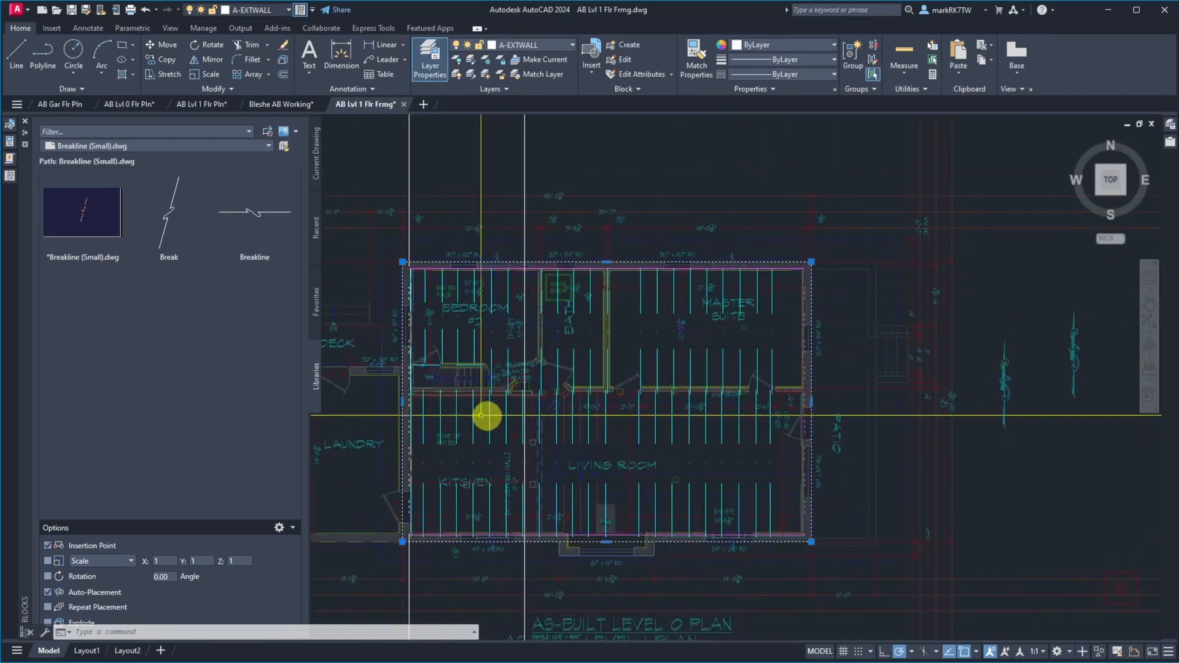
left_click(508, 244)
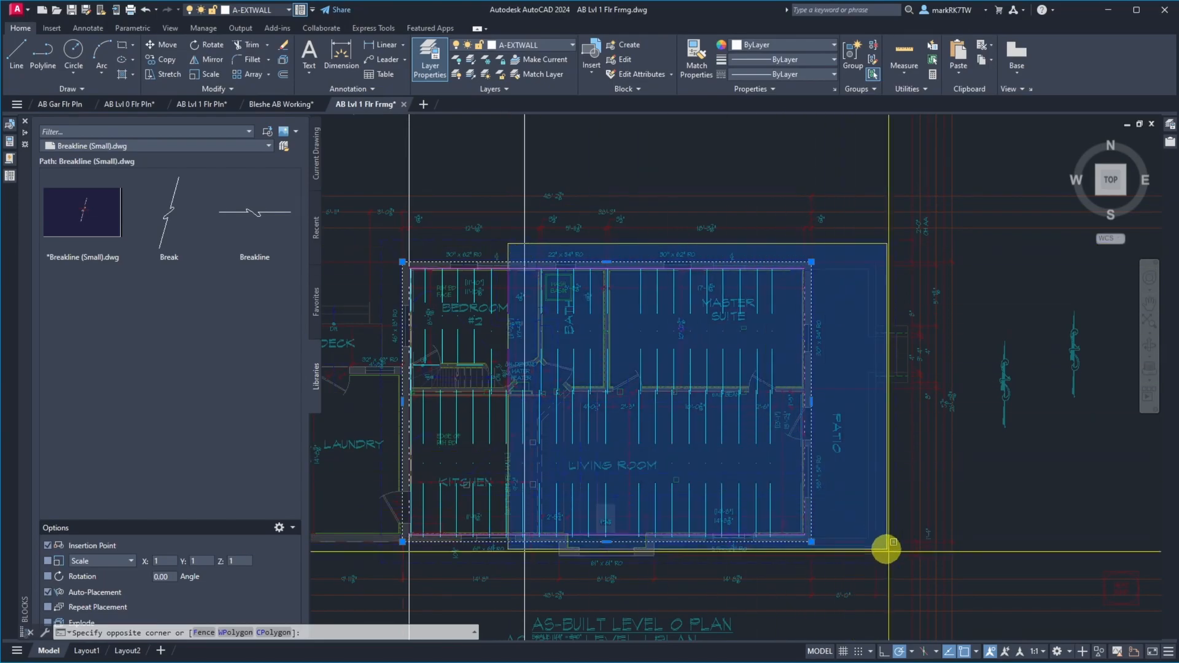
left_click(927, 595)
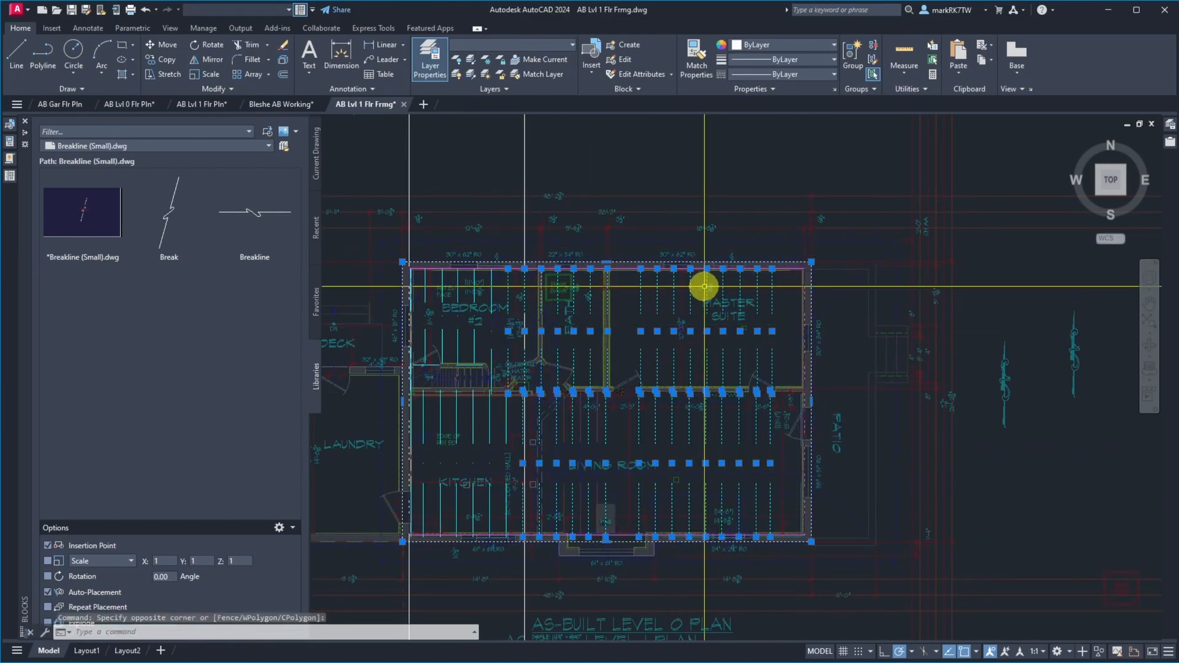
key("Escape")
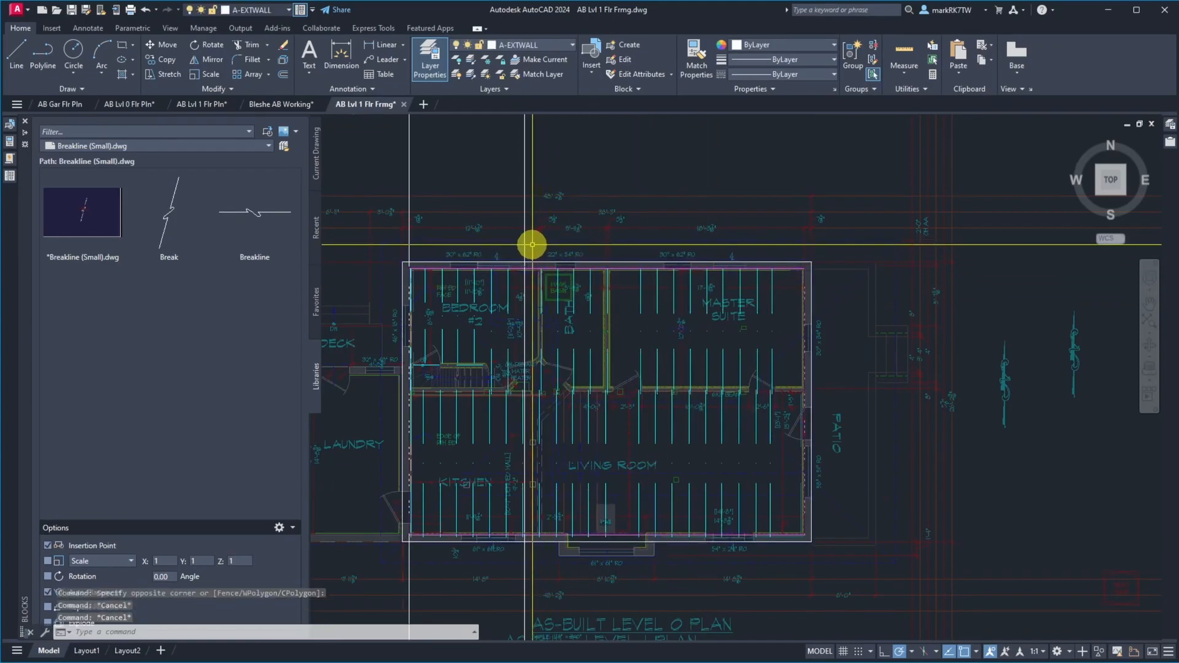
left_click(532, 245)
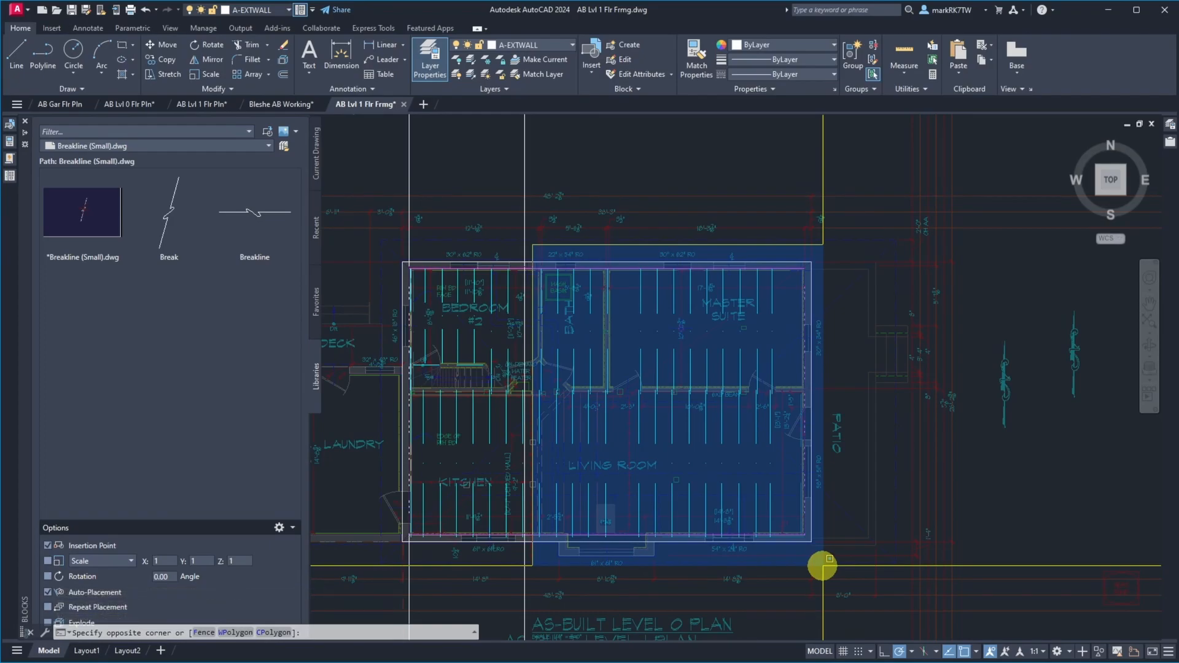
left_click(823, 565)
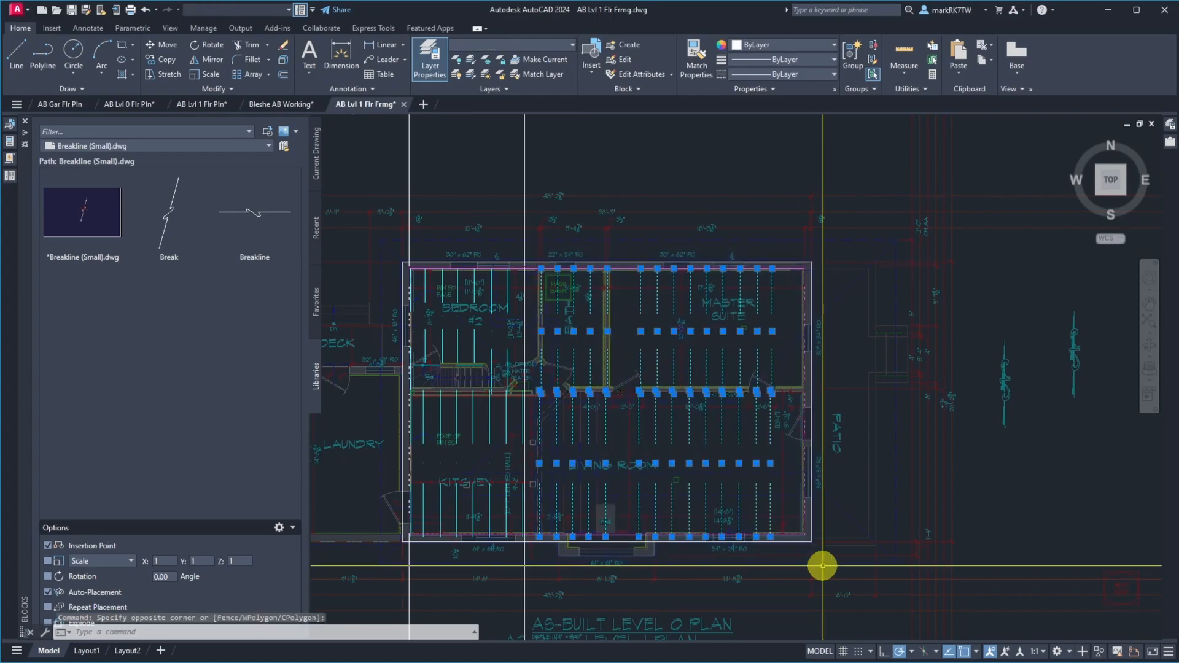
key("Escape")
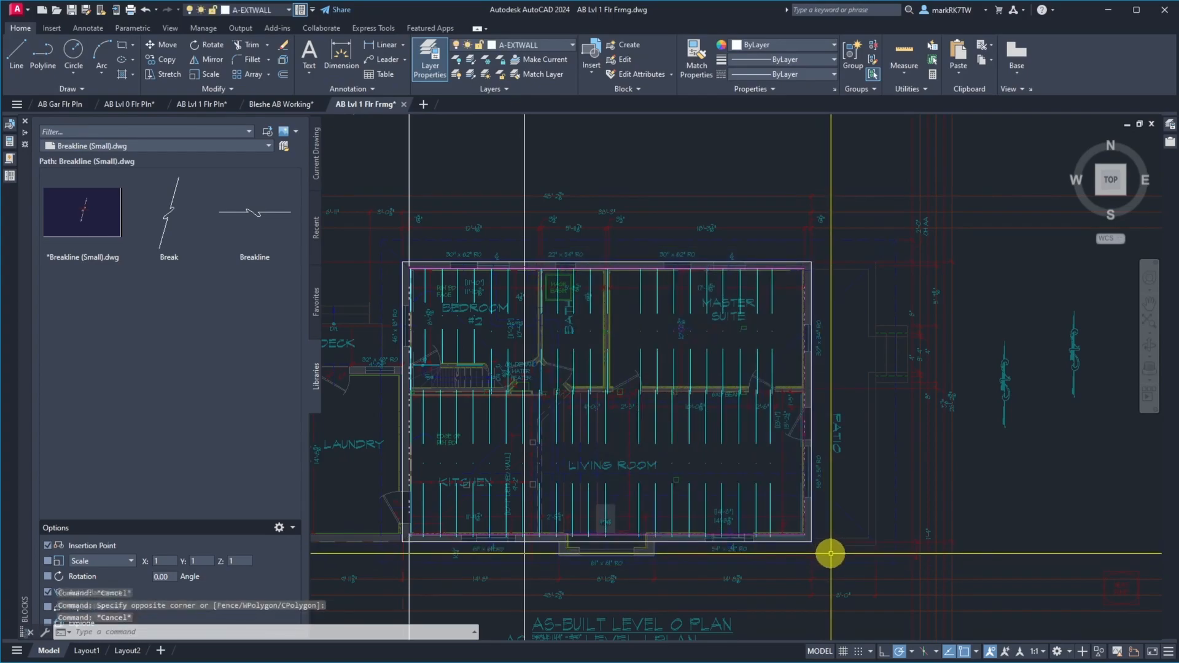
Try to move everything caught by a crossing selection over the bath, master suite and living room
left_click(830, 550)
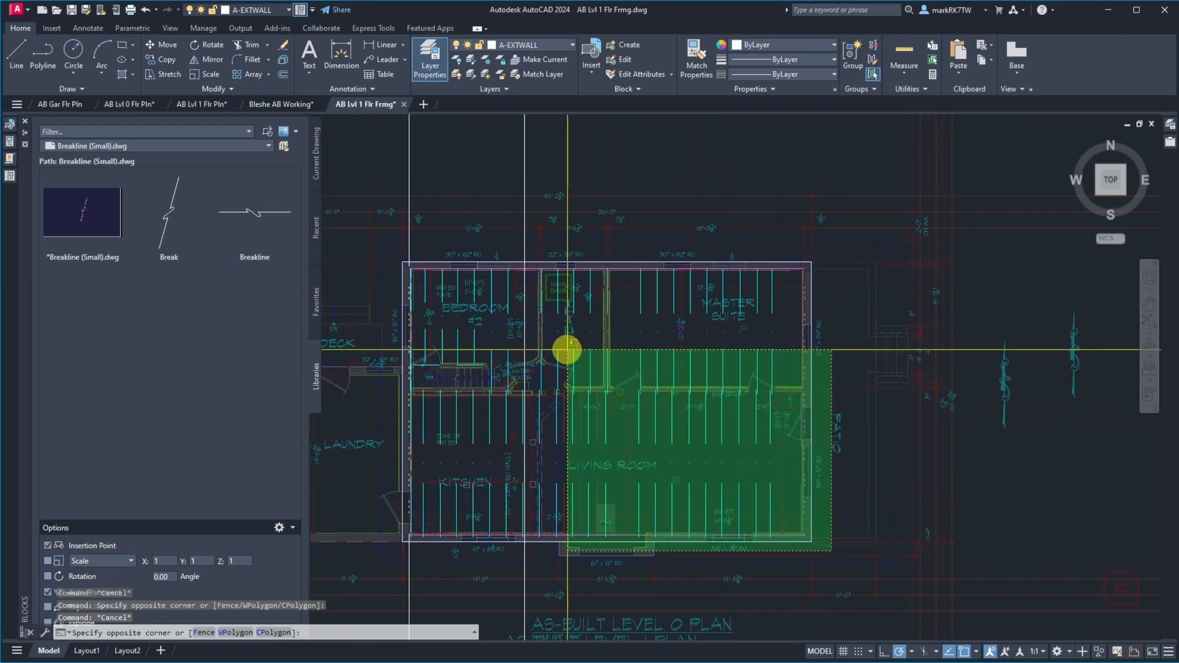
left_click(530, 231)
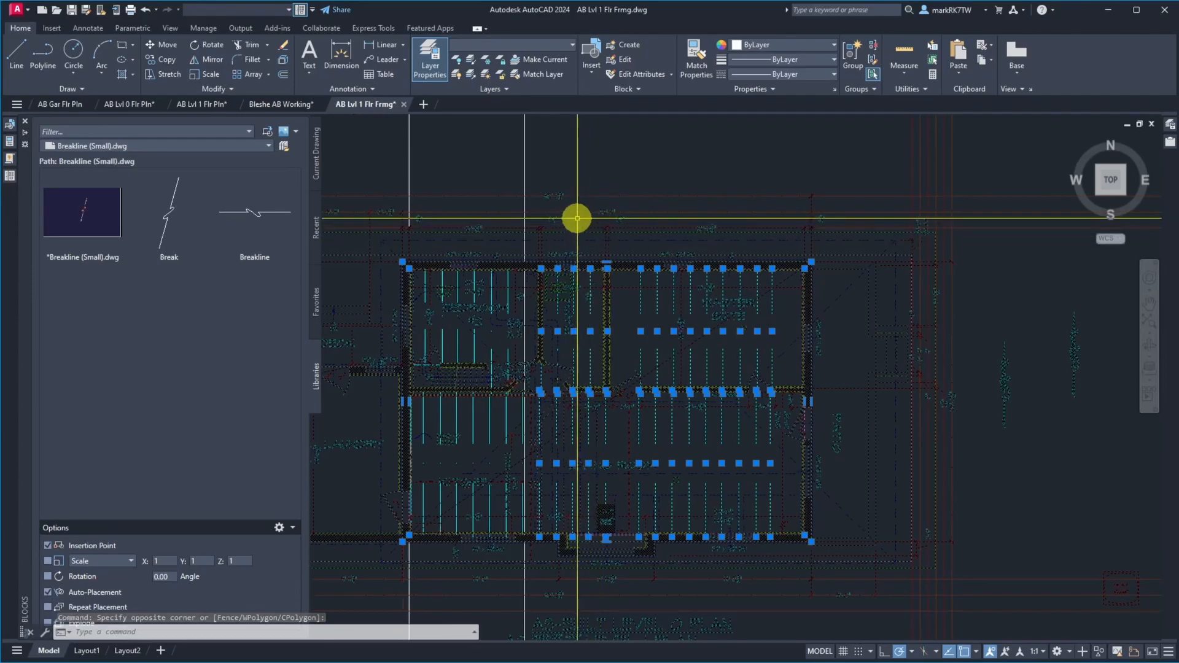
type("m")
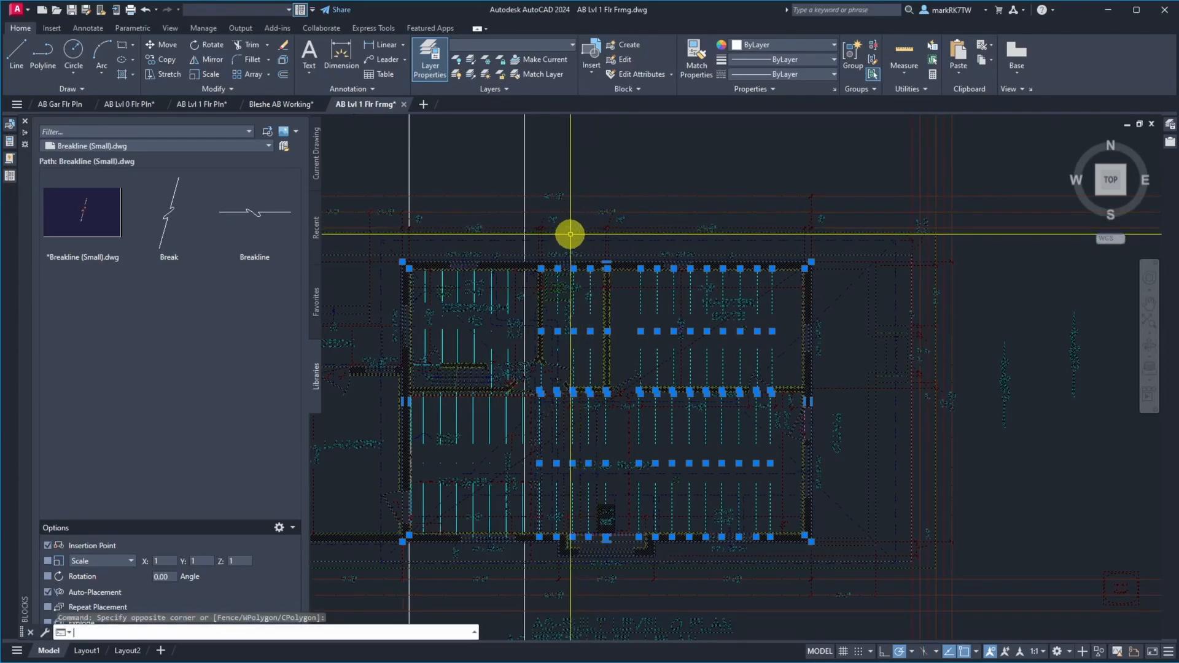
key("Return")
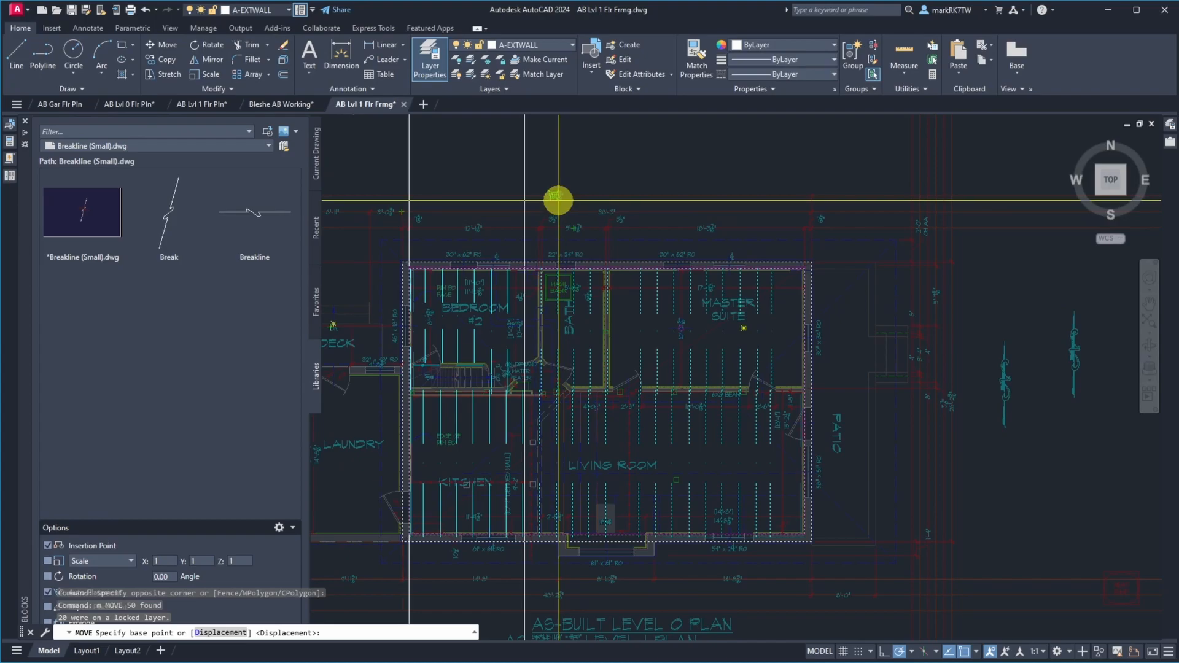
key("Escape")
Save the drawing and erase the offset construction line through bedroom #2 and the kitchen
left_click(71, 9)
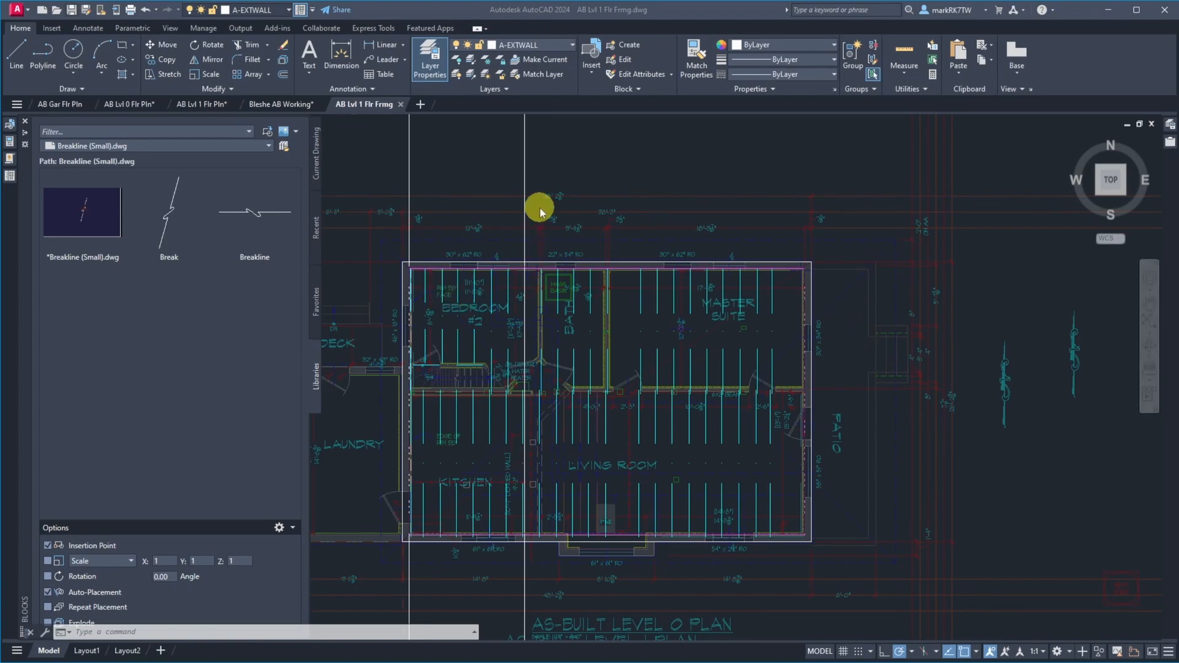
left_click(526, 173)
type("e")
key("Return")
left_click(530, 167)
left_click(514, 166)
key("Return")
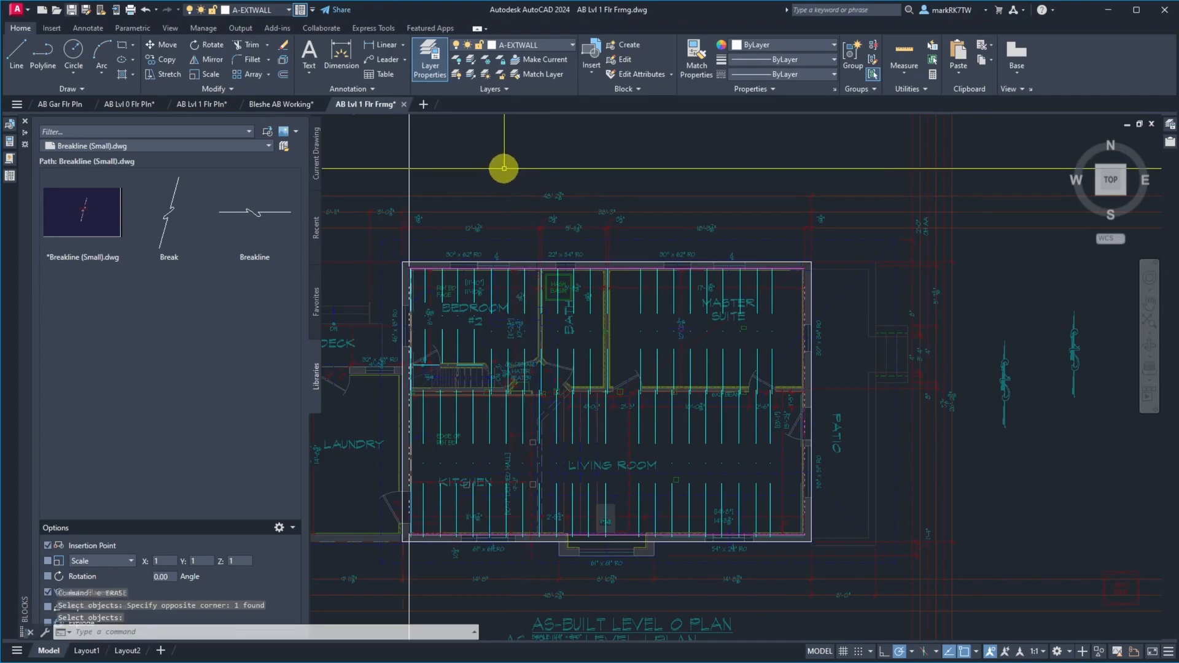
Offset the west wall's construction line 148" to the east and compare it with the joists near the bedroom #2 and bath wall
type("o")
key("Return")
type("148")
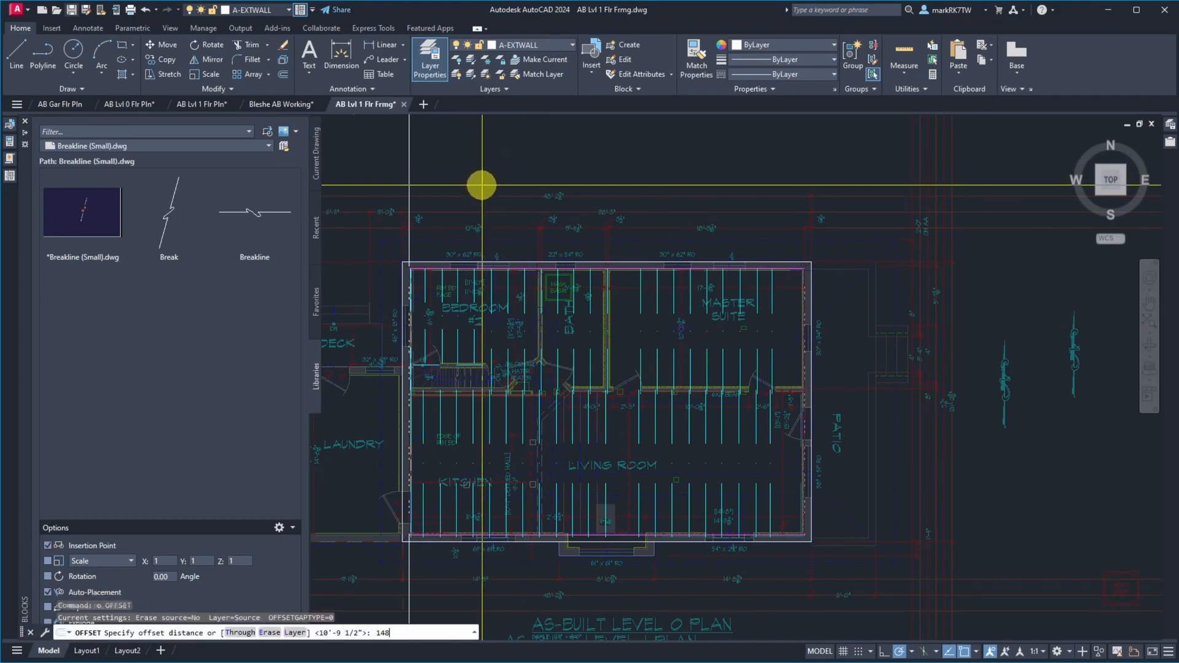
key("Return")
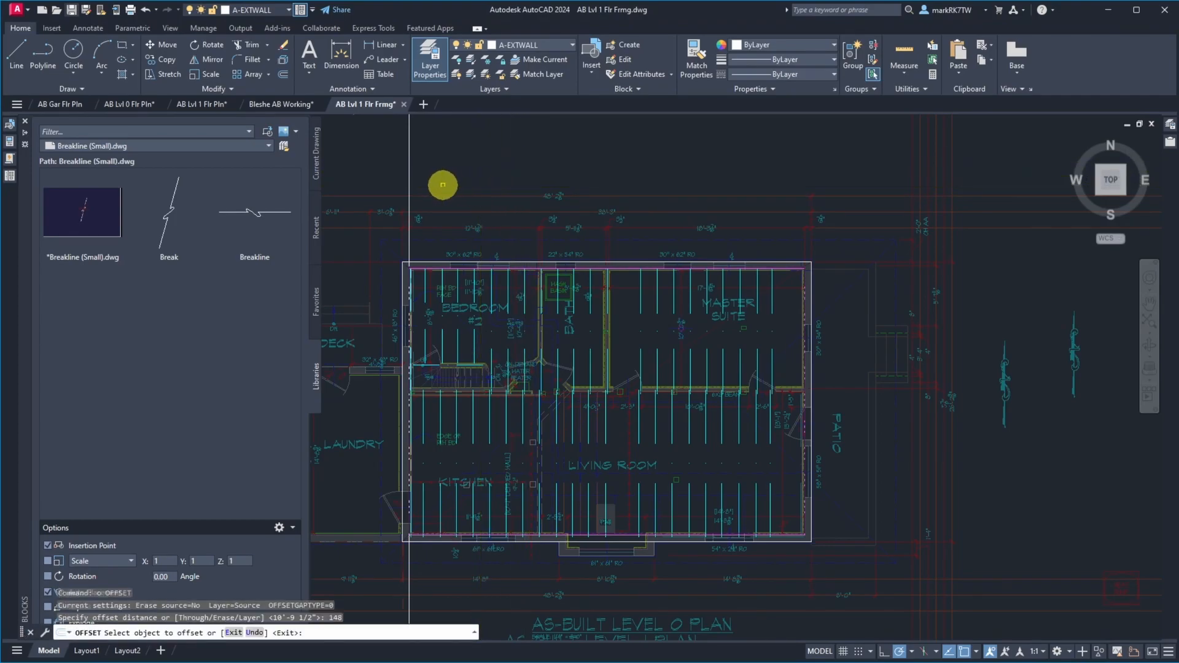
left_click(408, 167)
left_click(459, 172)
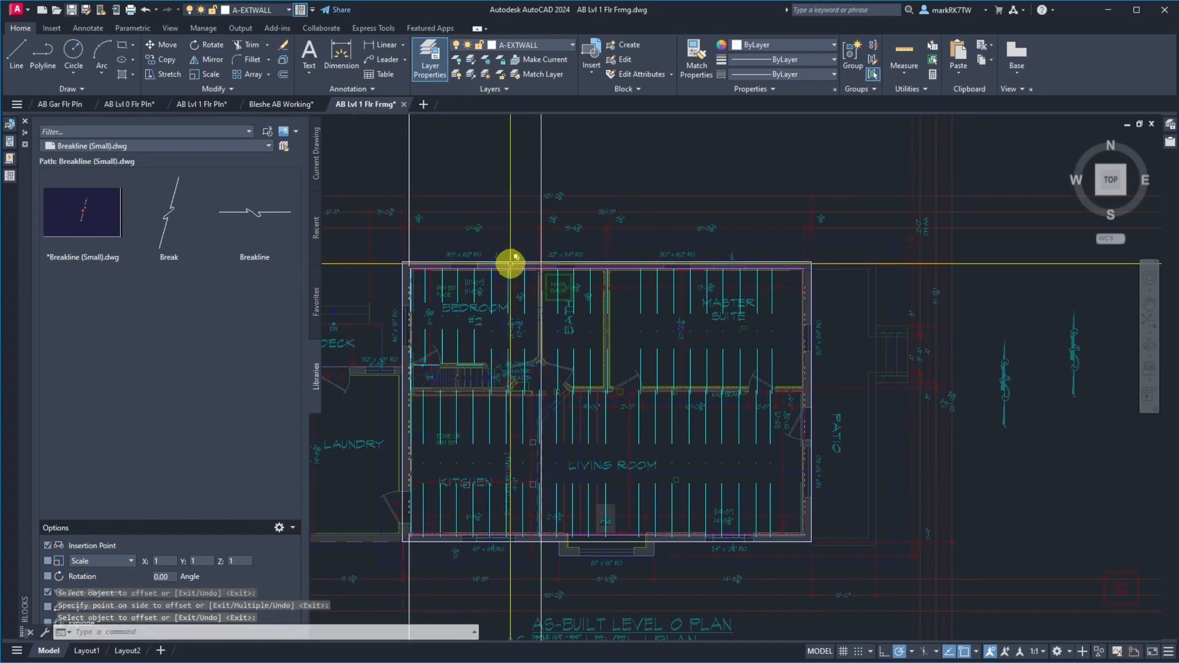
scroll(513, 264, "up", 5)
scroll(729, 301, "up", 8)
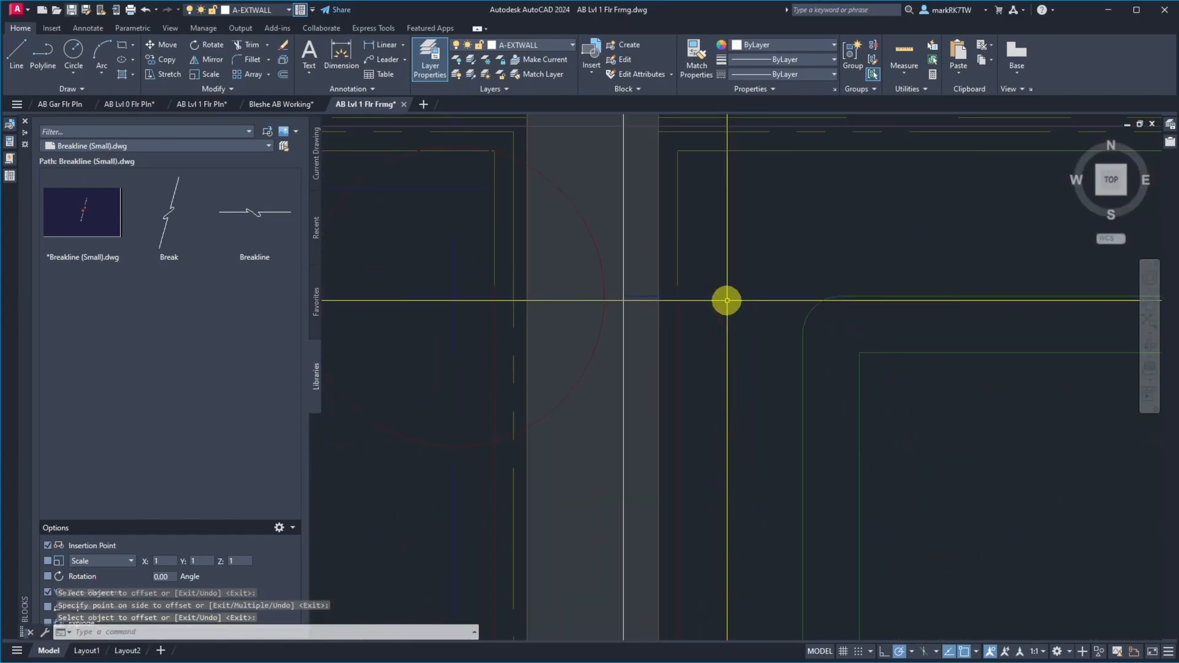
scroll(634, 143, "down", 10)
scroll(653, 371, "down", 5)
scroll(650, 416, "up", 5)
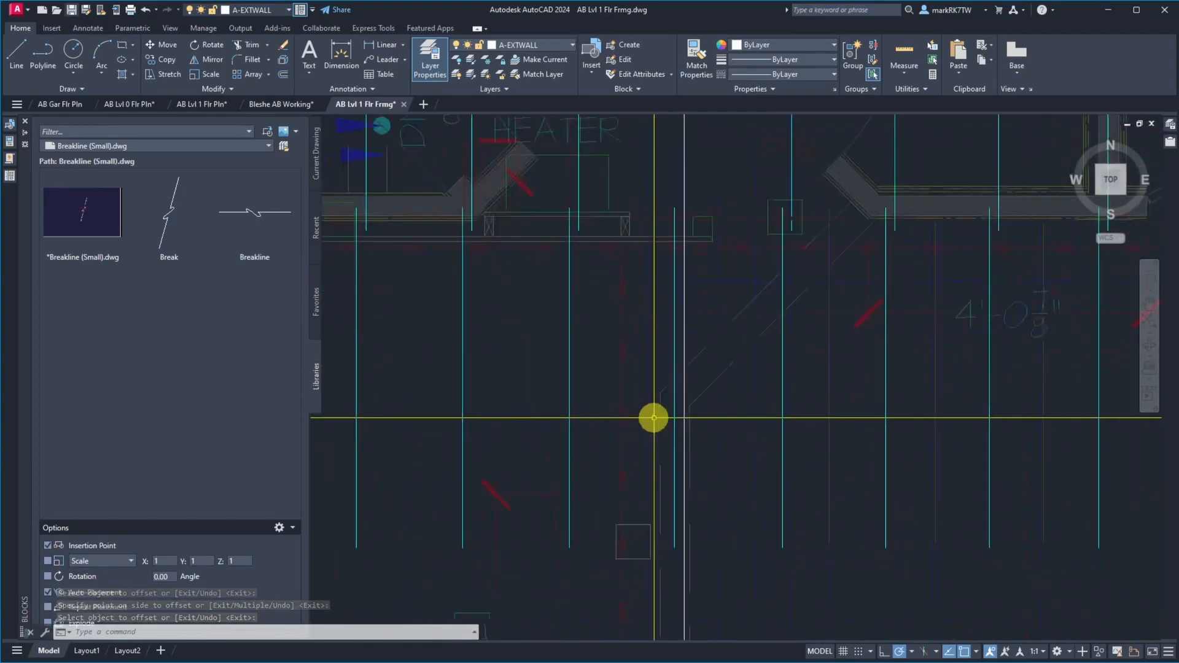
scroll(670, 418, "down", 4)
scroll(669, 417, "up", 6)
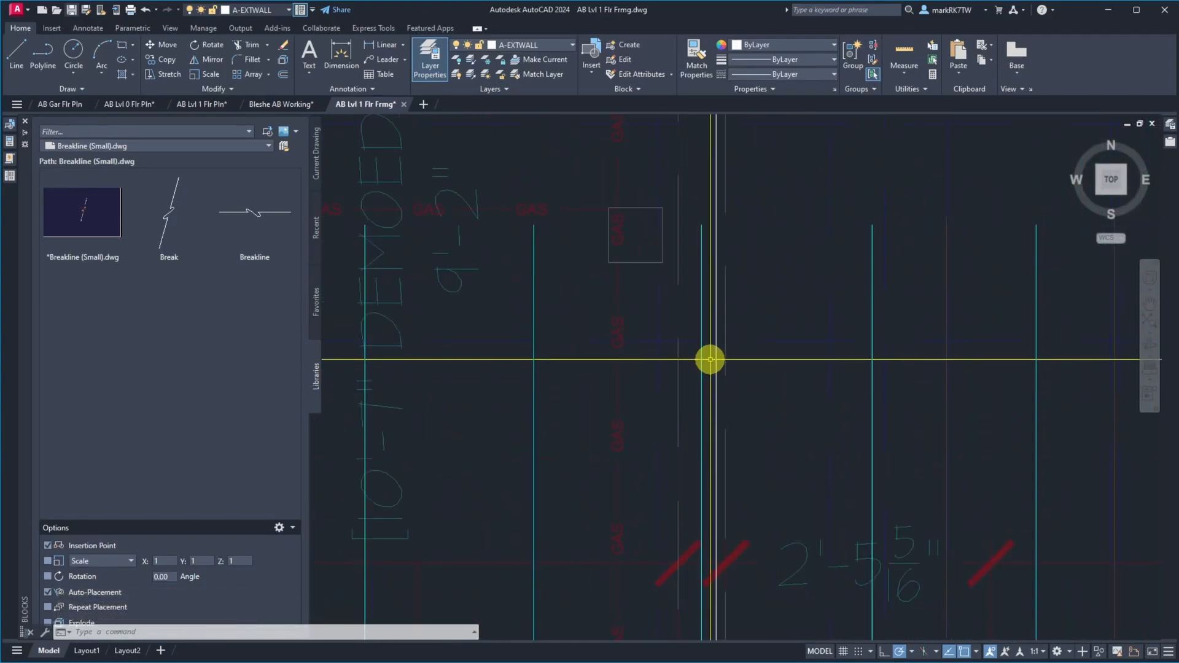
Erase the construction line offset 148" from the west wall
key("Escape")
type("e")
key("Return")
left_click(716, 335)
key("Return")
scroll(663, 313, "down", 10)
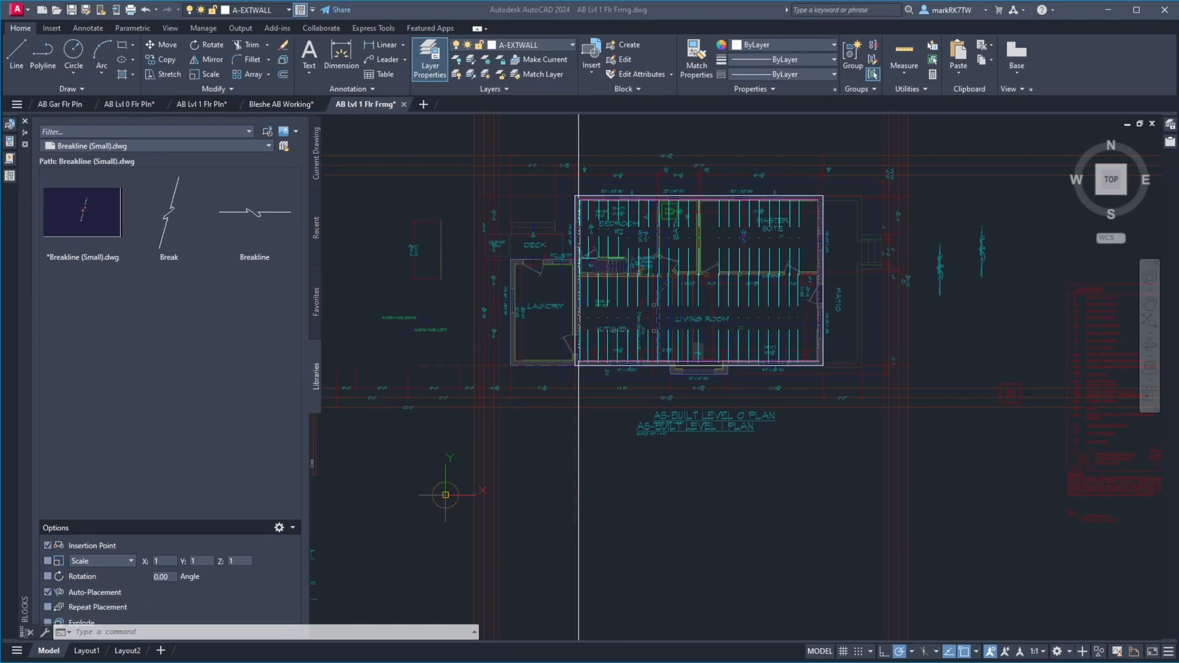
Switch to site photo IMG_1788.JPG, examine the tape reading at the joist, and return to the framing plan in AutoCAD
left_click_drag(1178, 65, 797, 15)
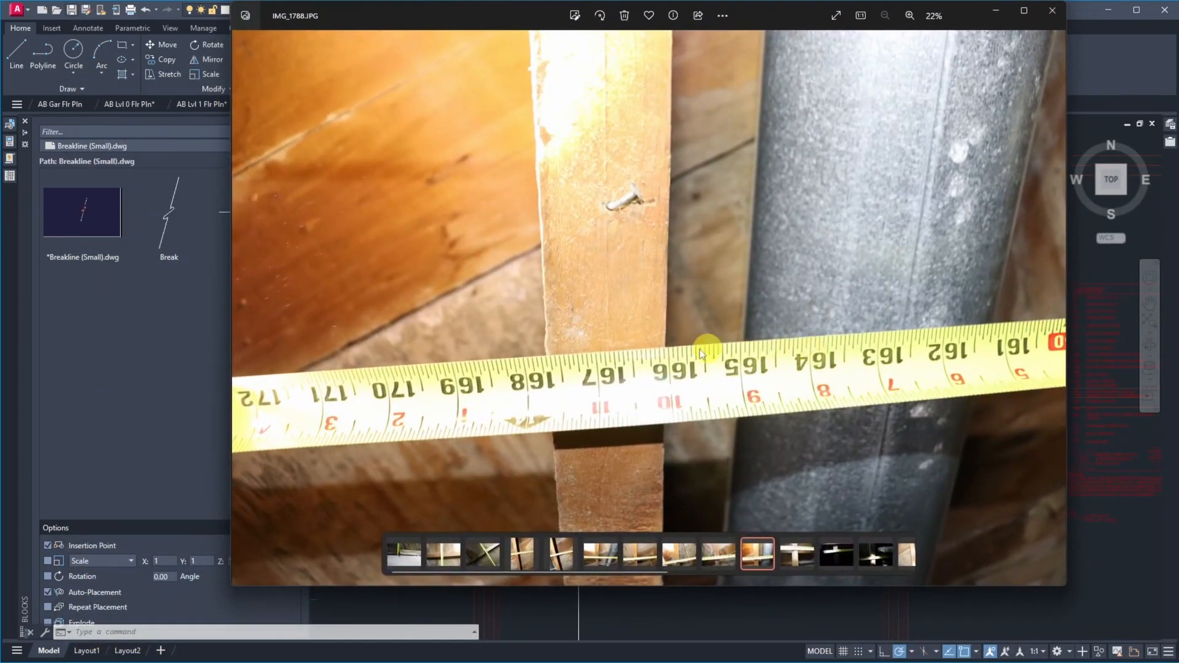
scroll(640, 373, "up", 2)
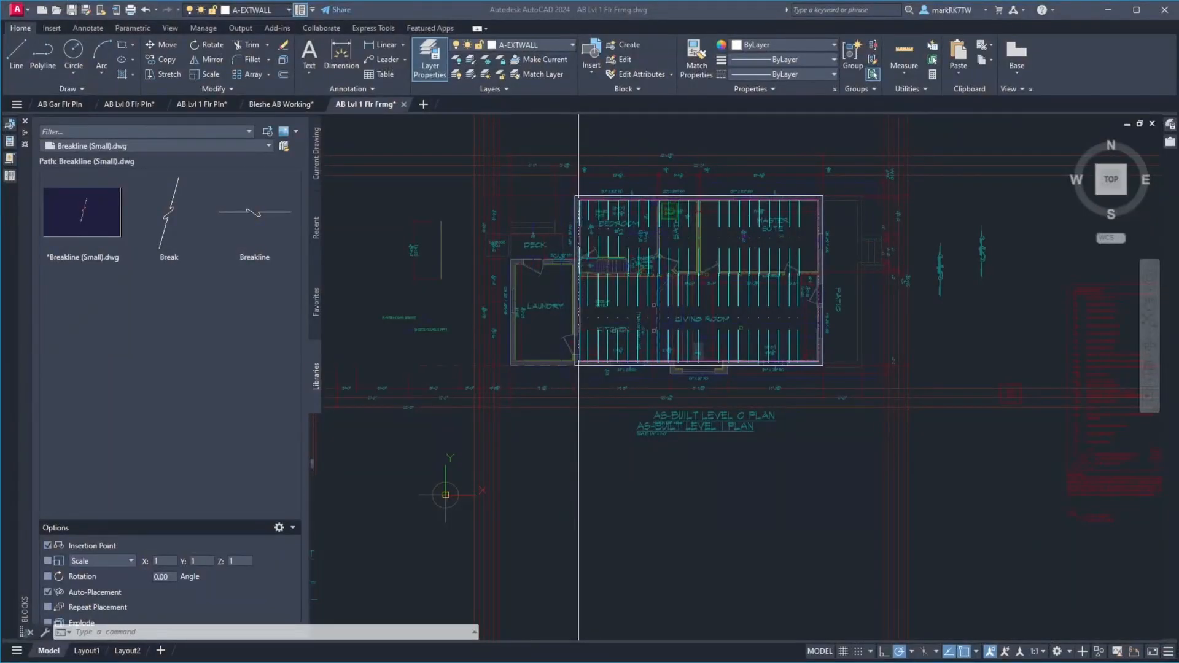
scroll(604, 190, "up", 5)
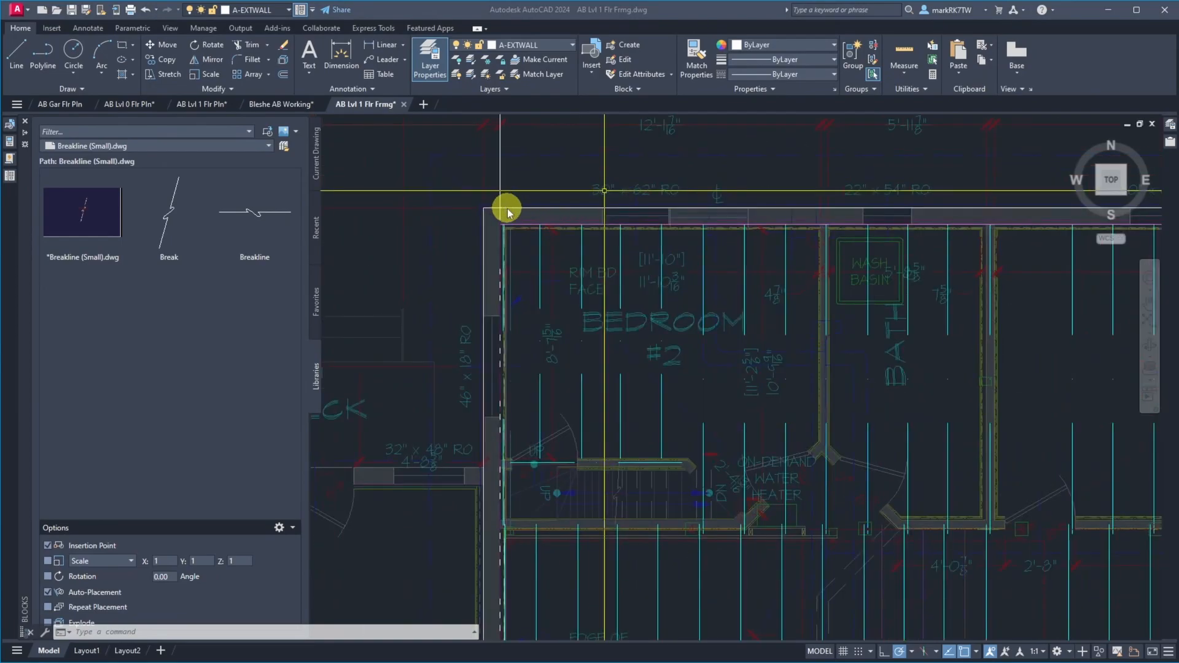
left_click(540, 178)
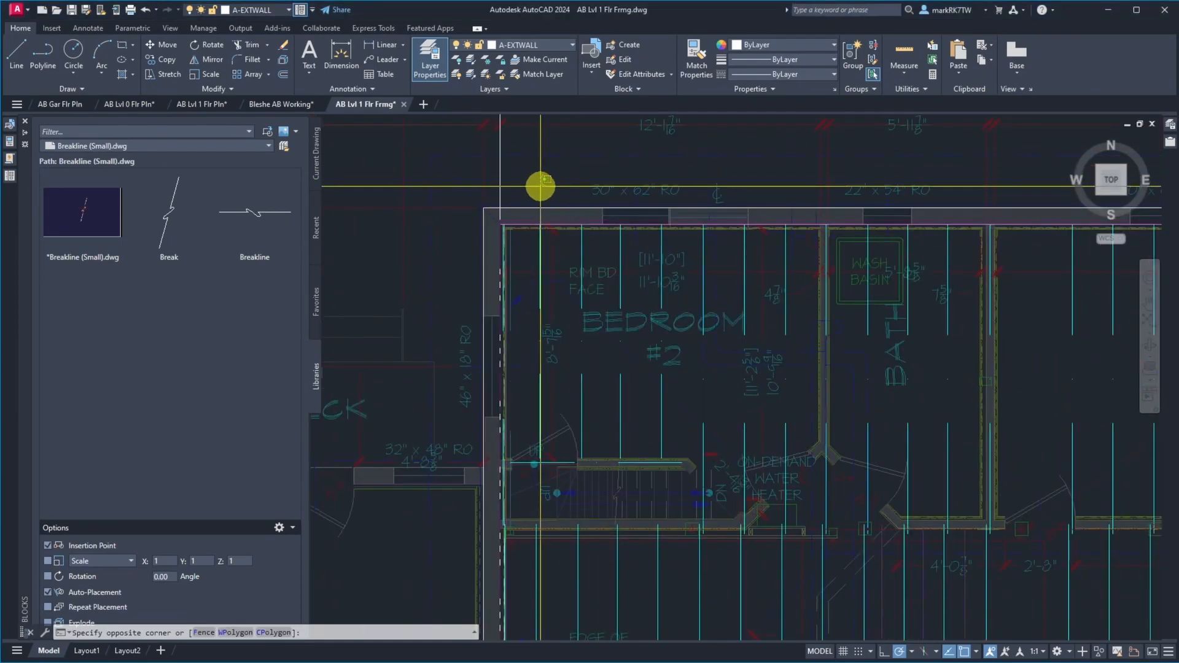
type("166")
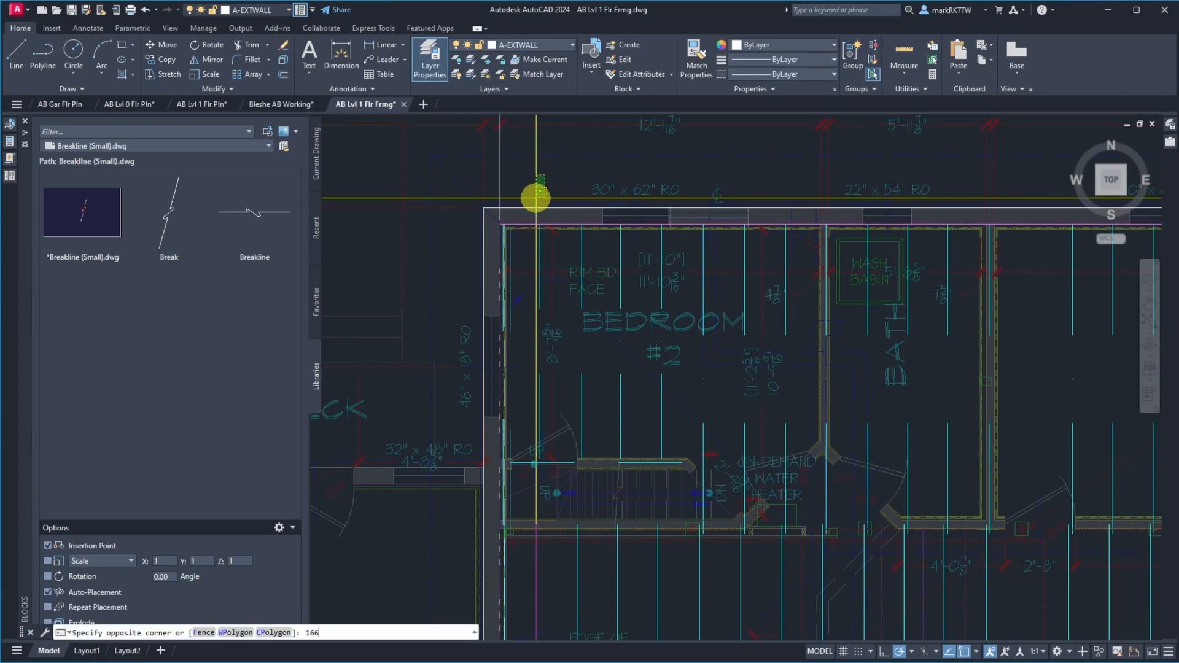
type("-13/16")
key("Return")
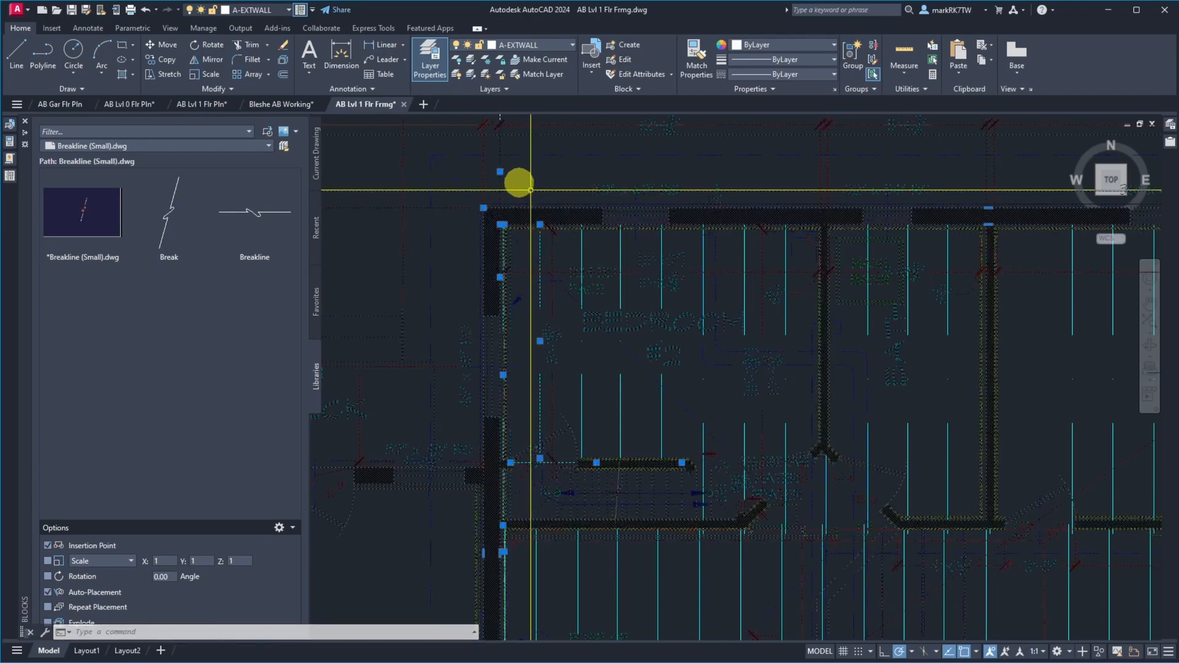
Offset the west wall's construction line 166-13/16" to the east, choosing the XLine among the overlapping objects
type("o")
key("Return")
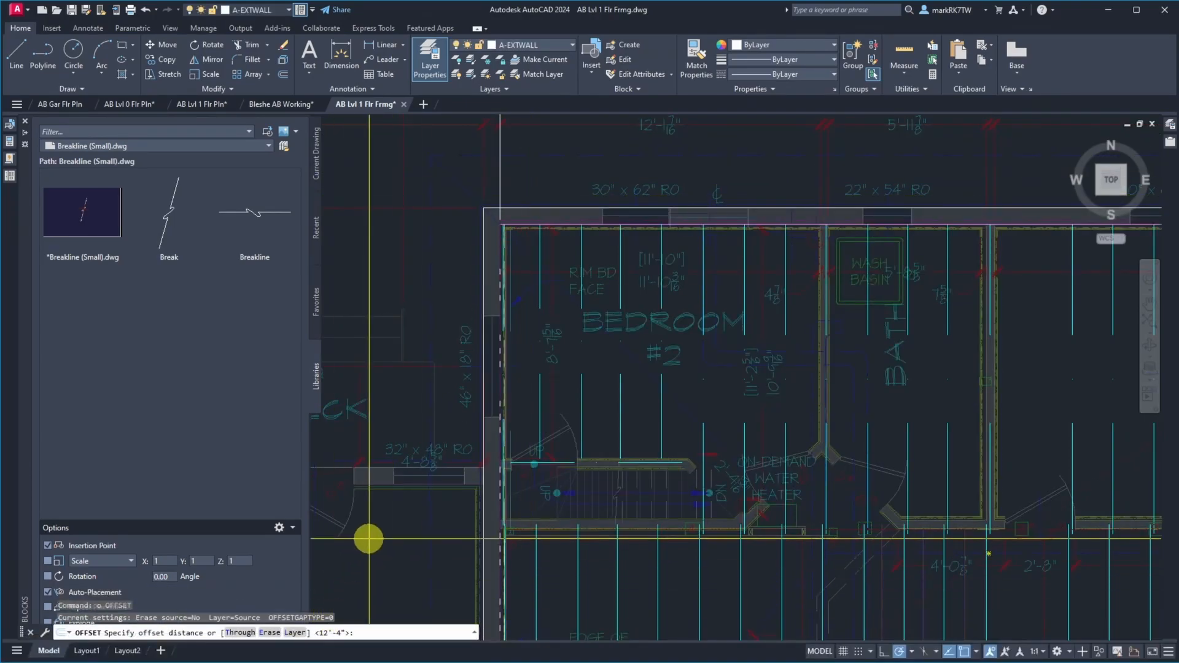
type("1656")
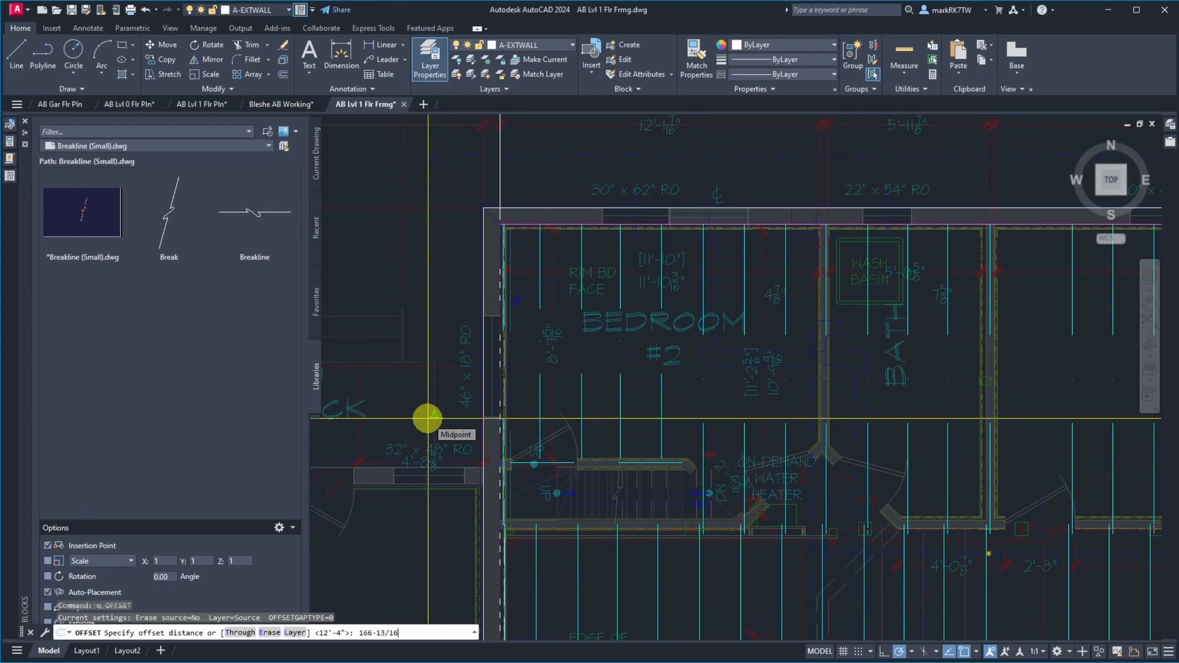
key("Return")
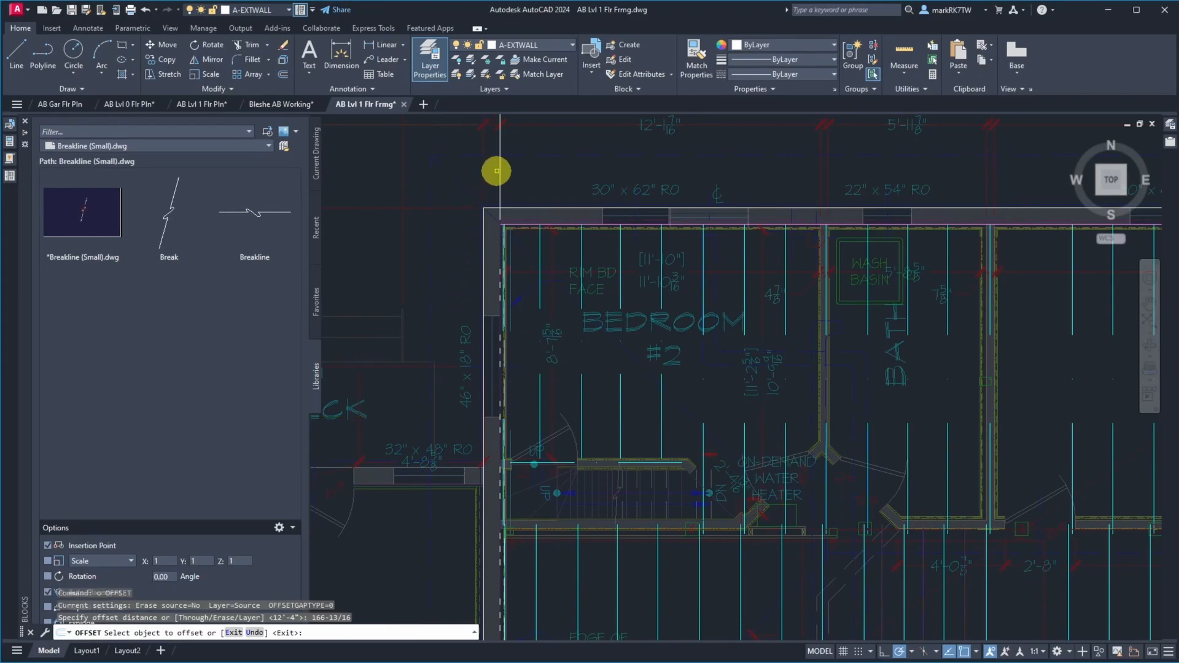
left_click(500, 174)
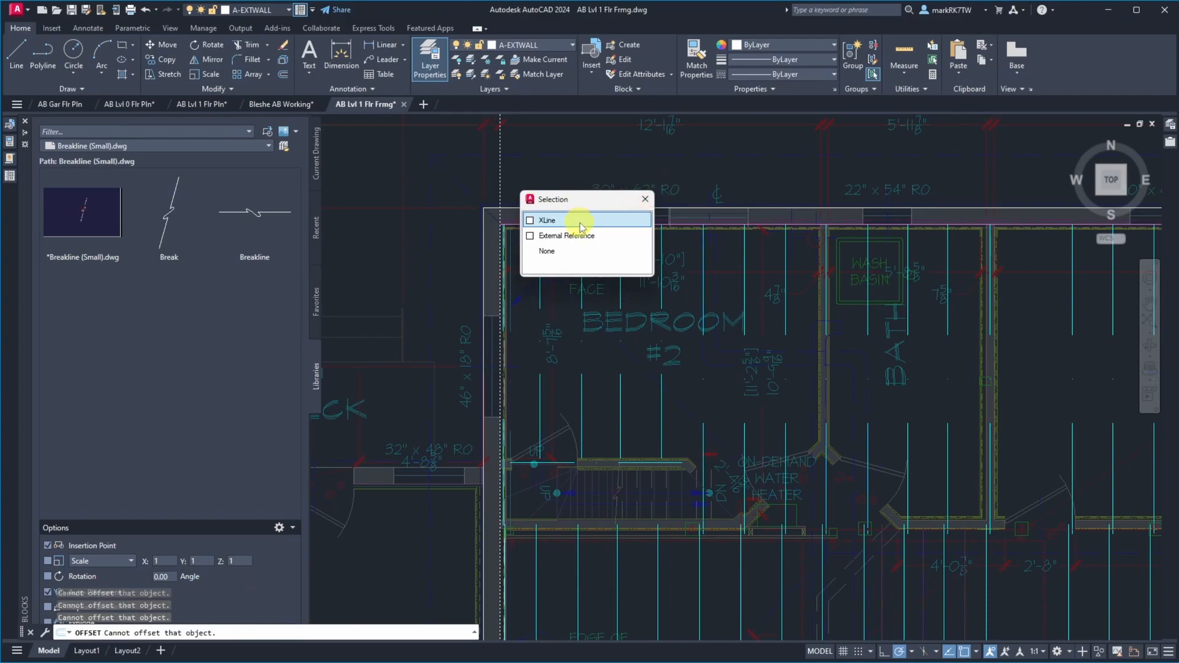
left_click(606, 219)
key("Return")
scroll(809, 192, "up", 5)
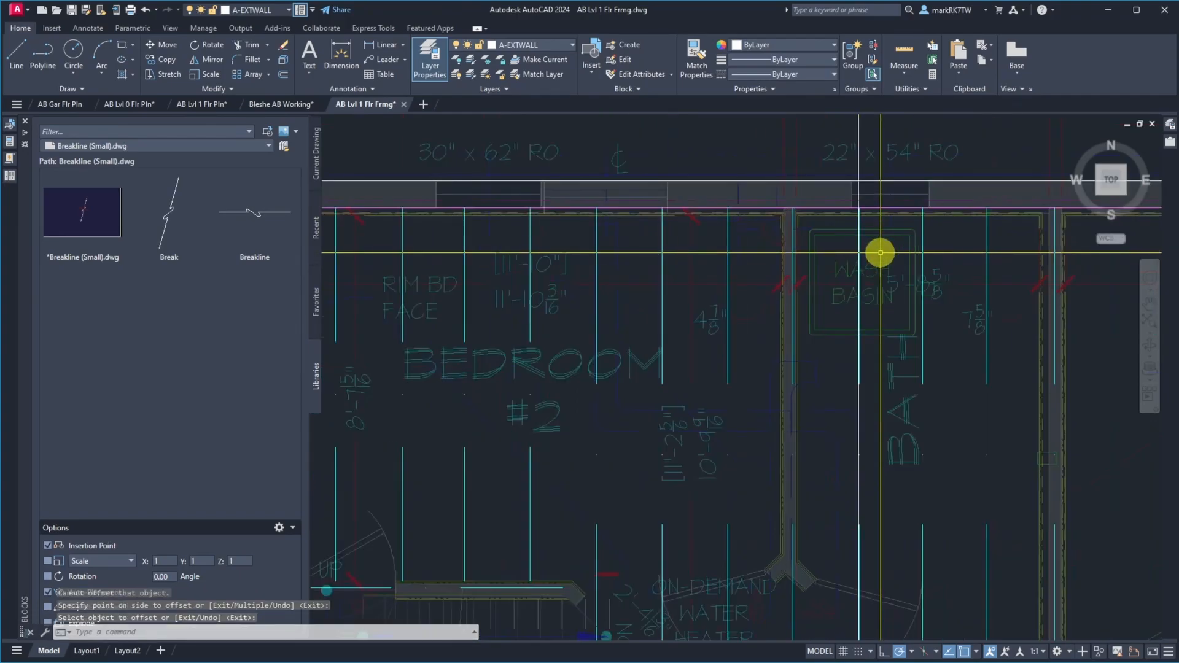
Move the joists from the bath through the master suite and living room, aligning the nearest joist's north end with the offset construction line
scroll(775, 194, "down", 8)
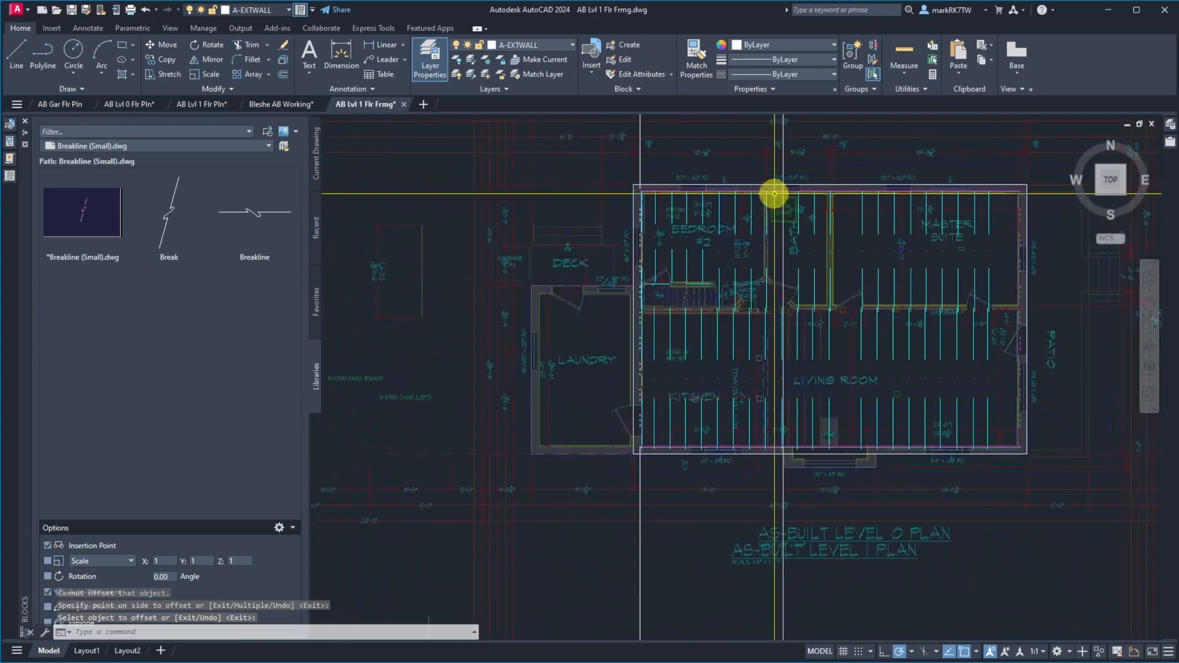
type("m")
key("Return")
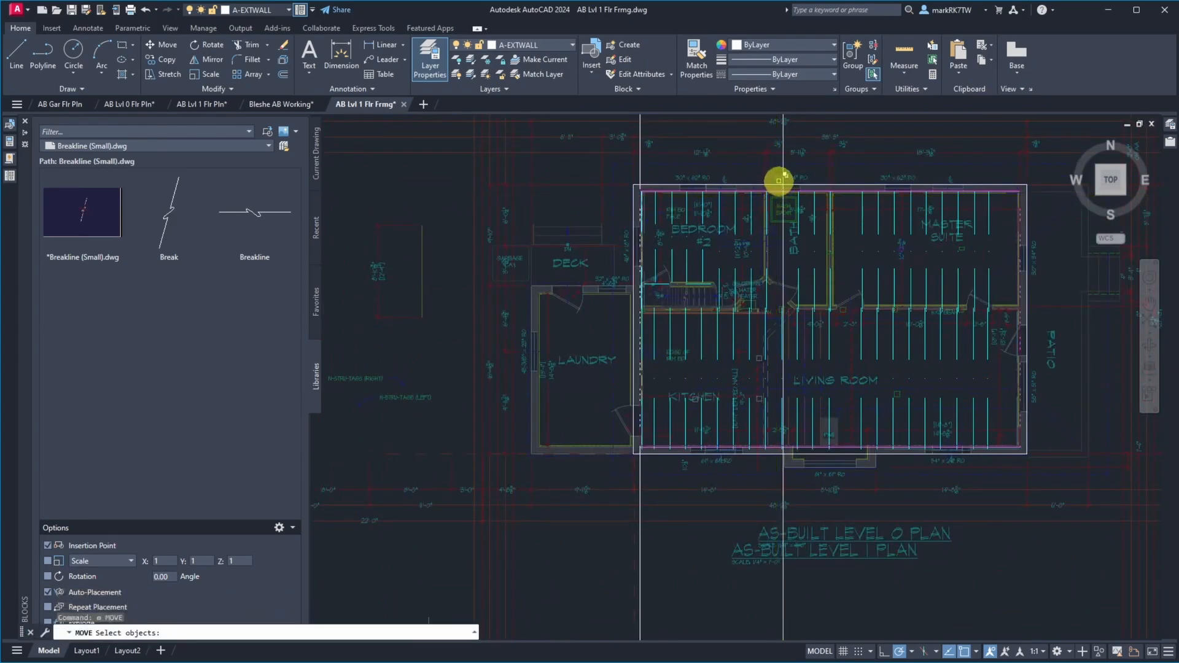
left_click(772, 158)
left_click(780, 160)
left_click(1105, 518)
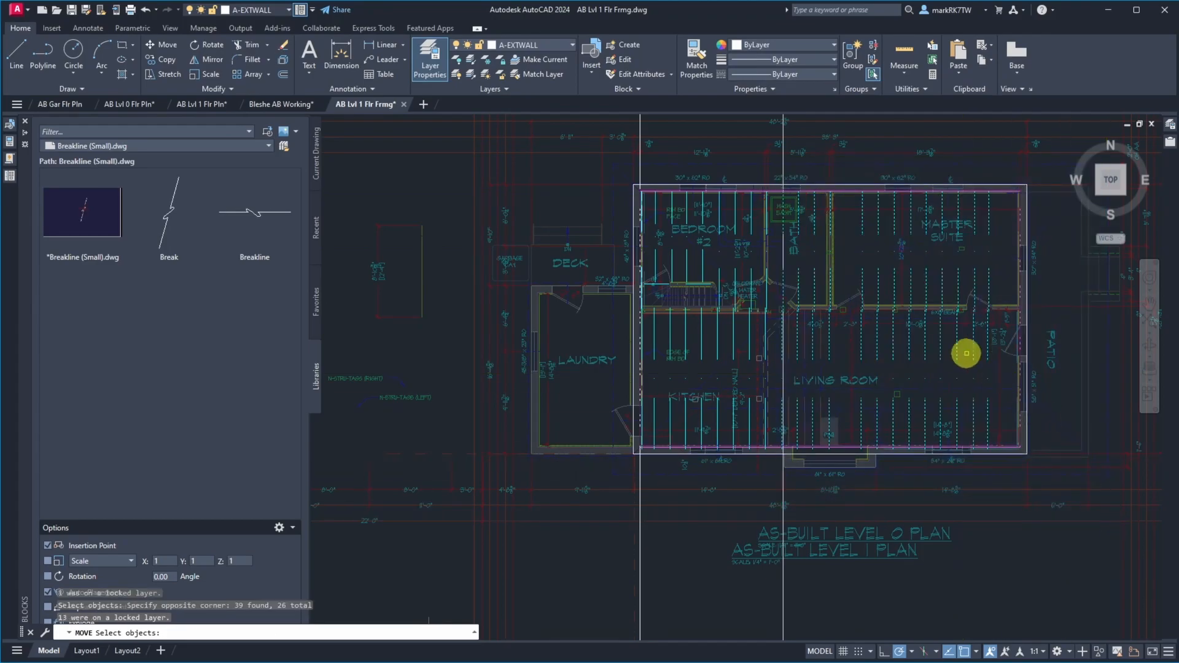
scroll(785, 187, "up", 5)
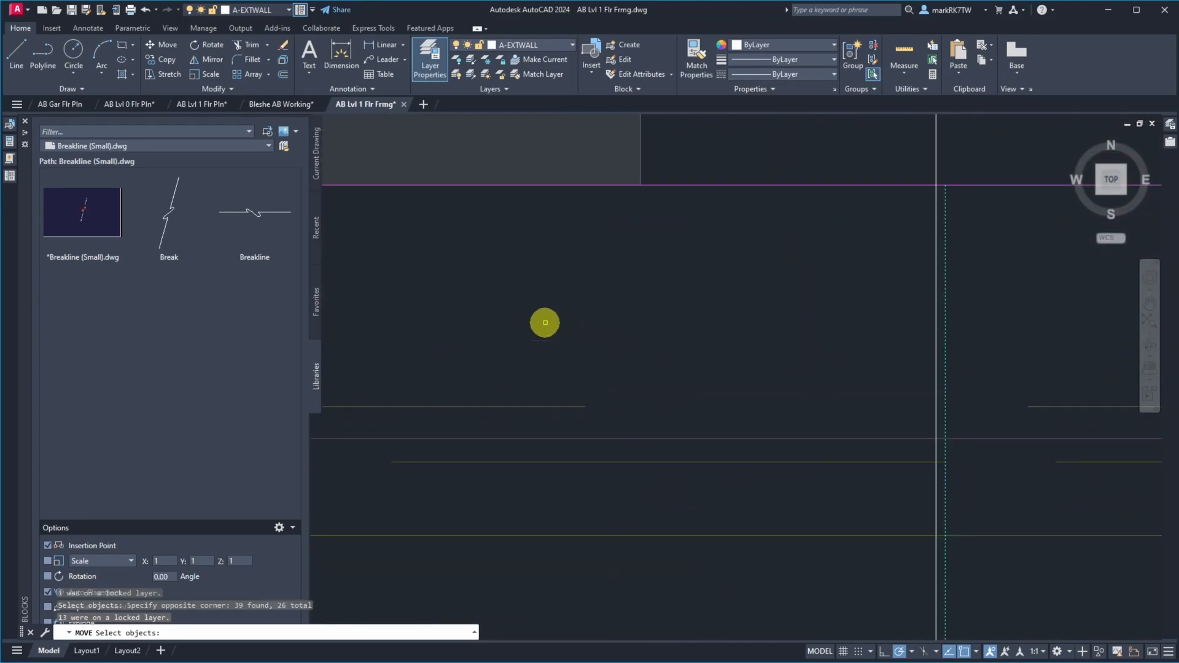
key("Return")
left_click(937, 185)
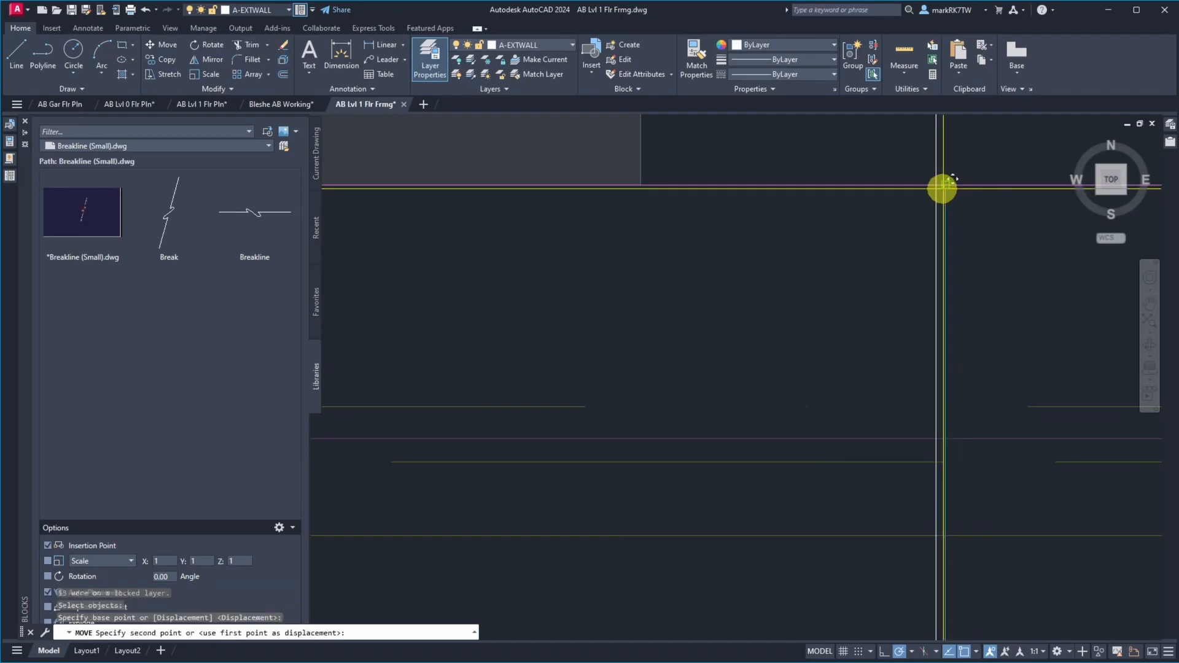
left_click(933, 185)
middle_click_drag(932, 185, 793, 253)
scroll(778, 245, "up", 3)
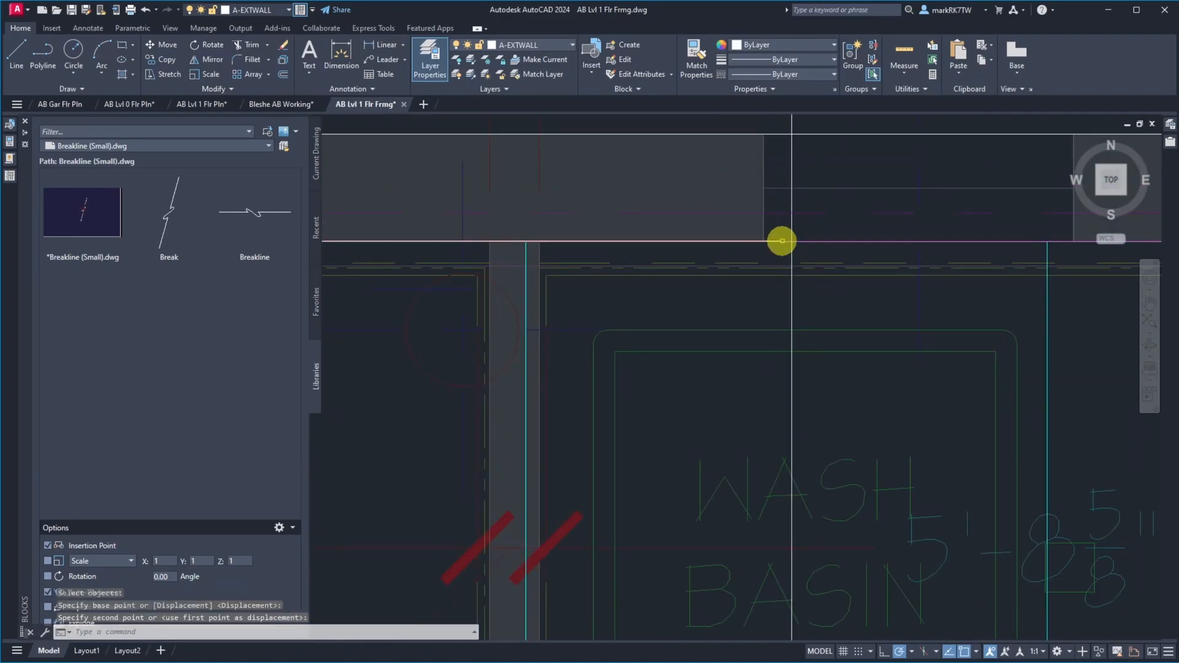
Erase the offset construction line running through the bath's wash basin
type("e")
key("Return")
left_click(790, 145)
key("Return")
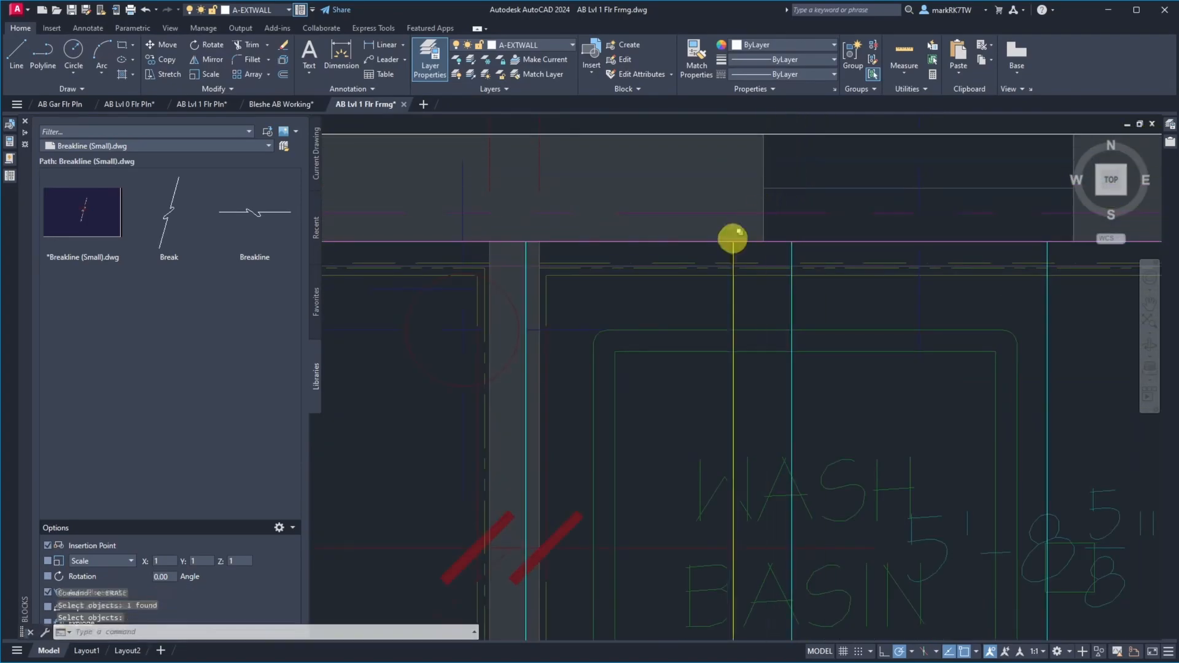
Add the Dynamic Input toggle to the status bar
scroll(715, 252, "down", 5)
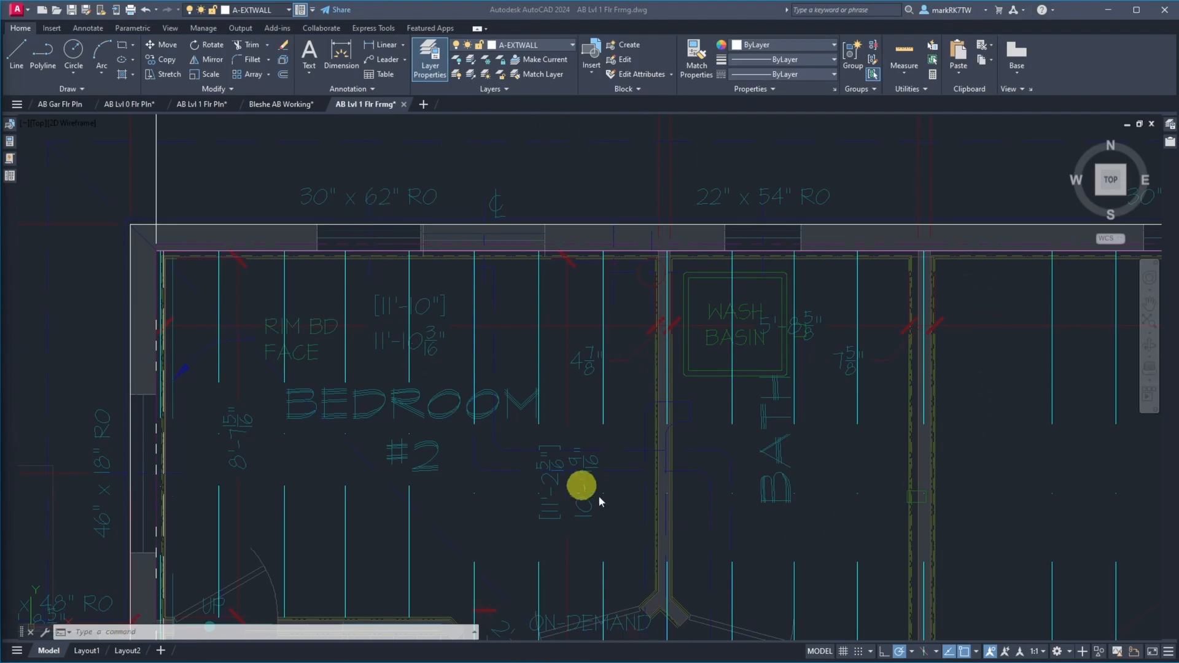
left_click(1167, 655)
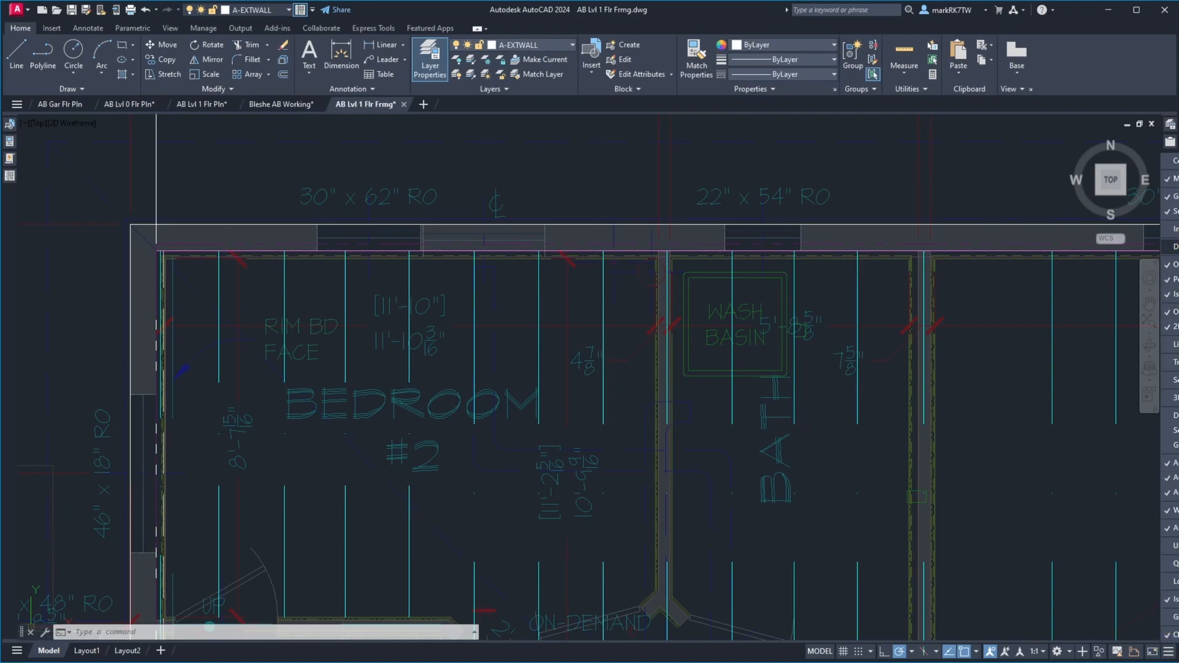
left_click(1170, 246)
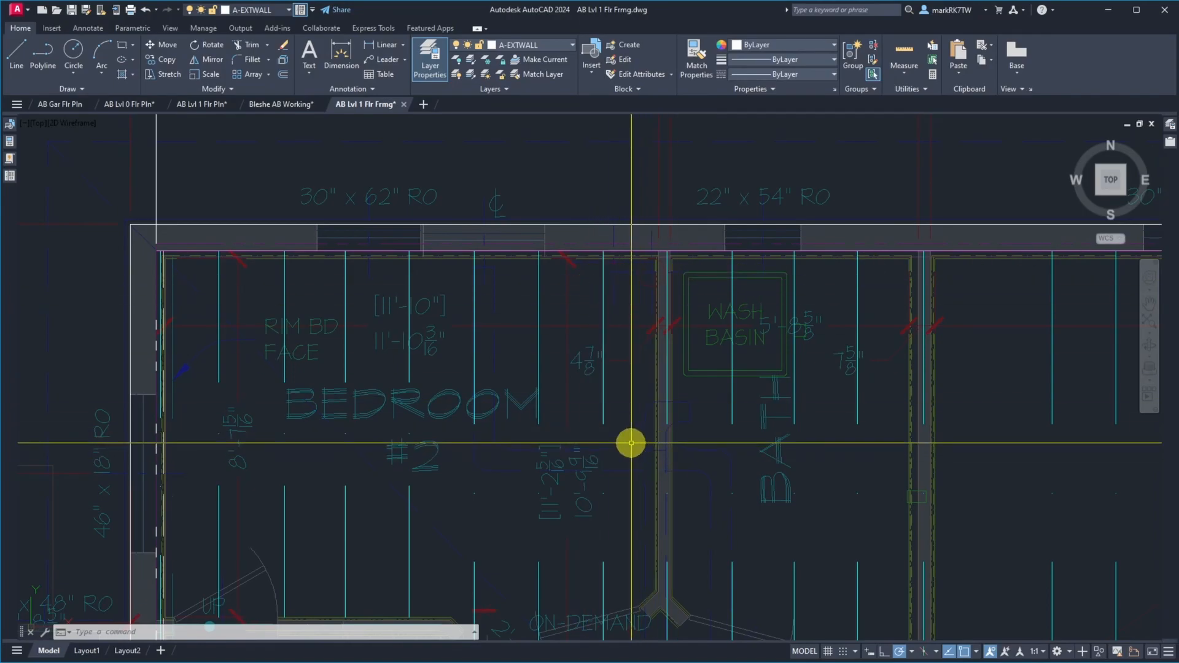
Bring up site photo IMG_1789.JPG, examine the tape reading at the joist edges, and move the photo off the drawing
mouse_move(1178, 113)
left_mouse_down()
mouse_move(808, 113)
mouse_move(721, 101)
mouse_move(495, 32)
mouse_move(488, 72)
left_mouse_up()
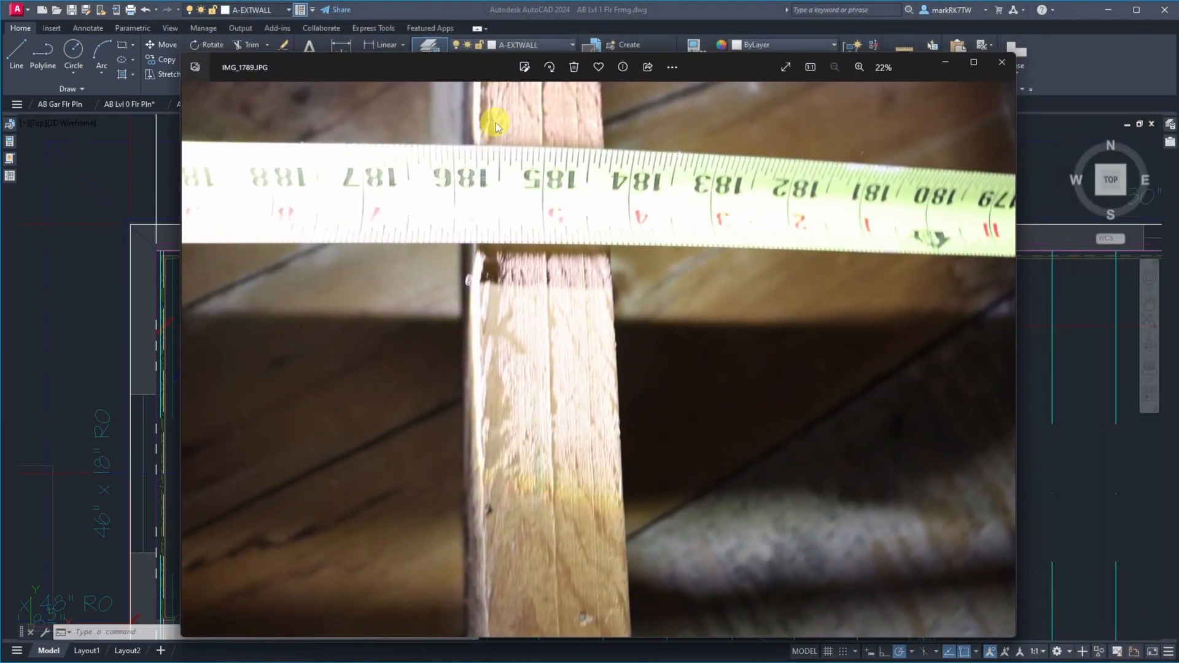
scroll(495, 123, "up", 5)
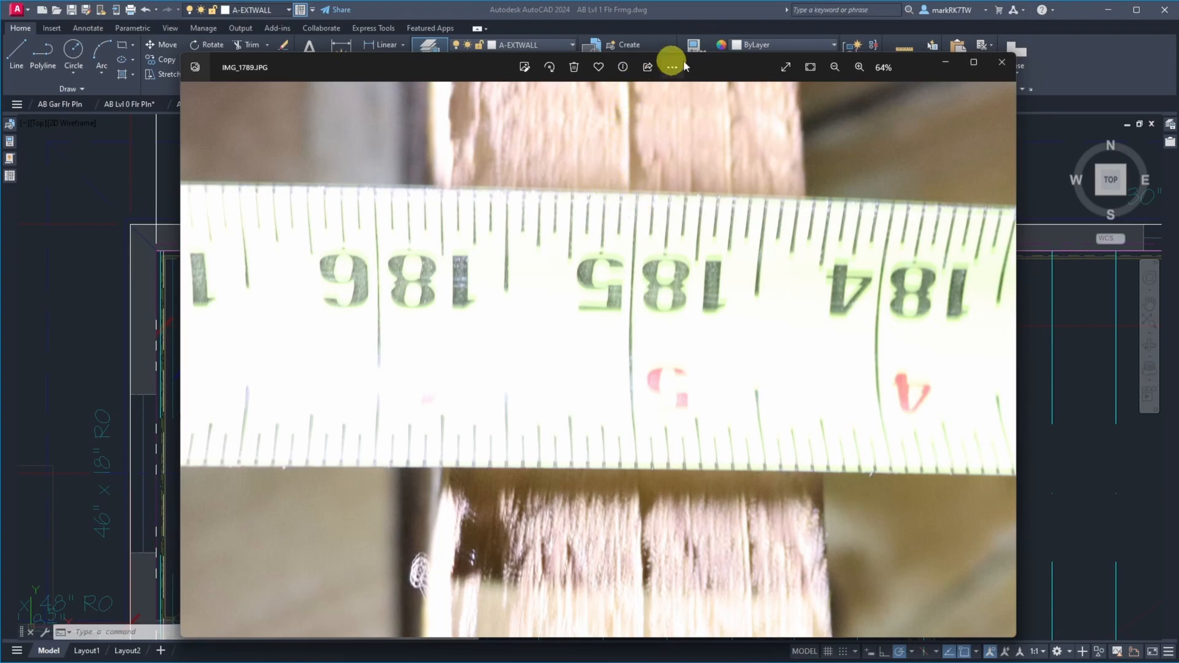
left_click_drag(727, 59, 1178, 123)
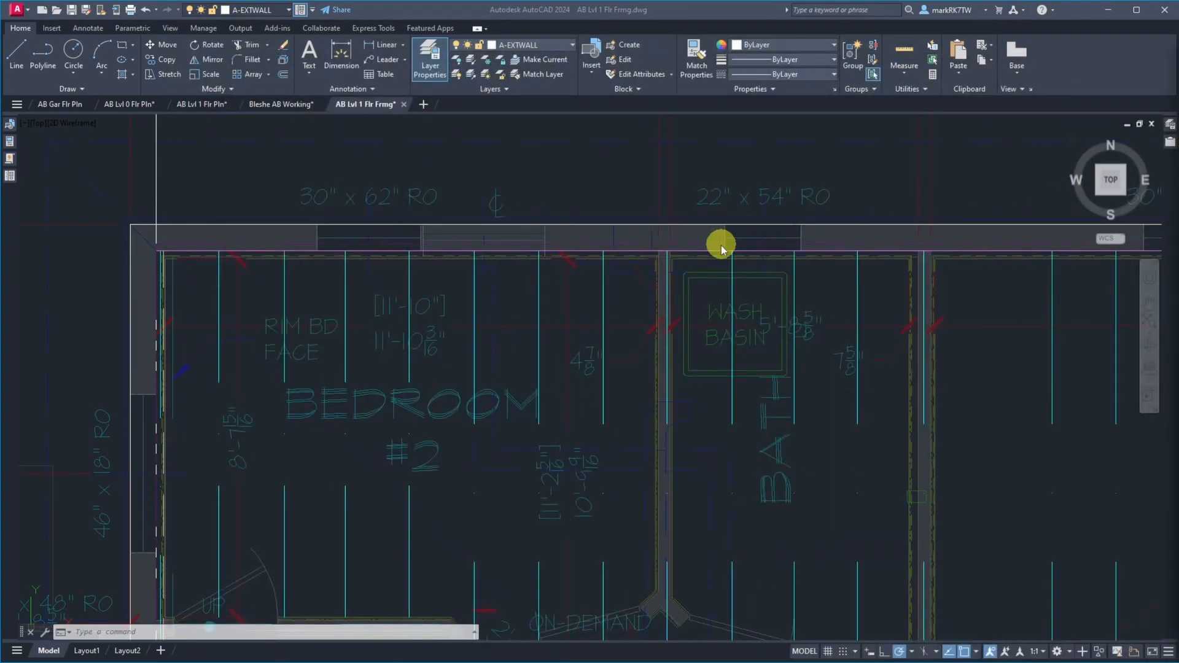
Offset the west wall's construction line 185.0625" to the east, into the bath
left_click(210, 151)
type("o")
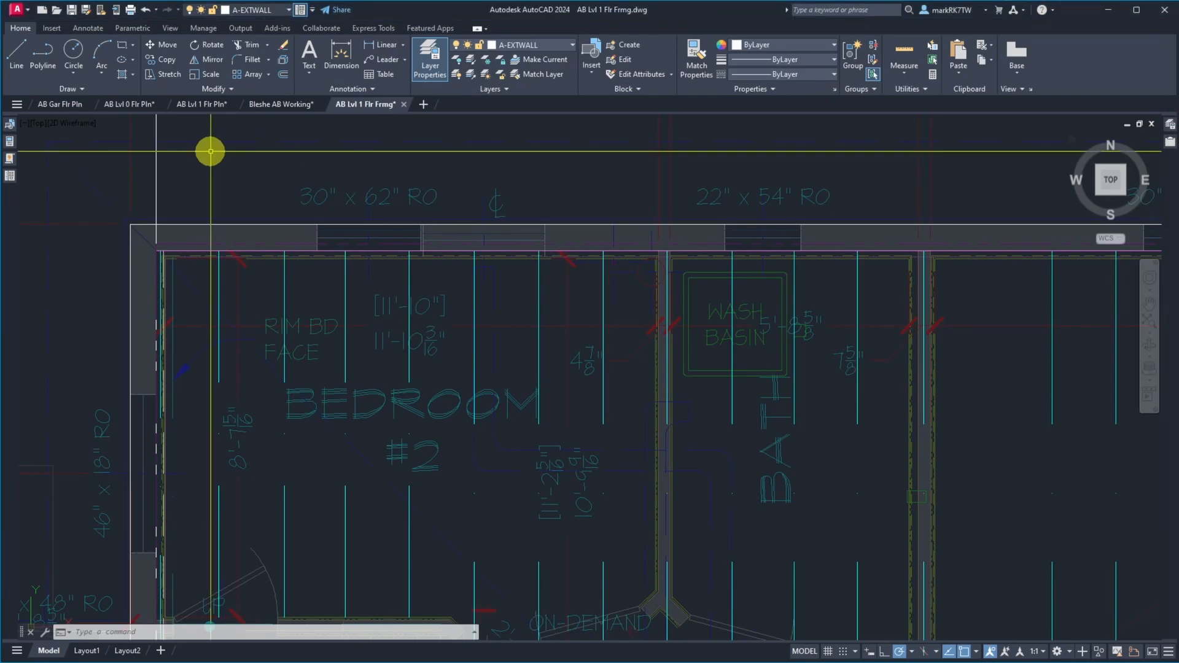
key("Return")
type("185.0625")
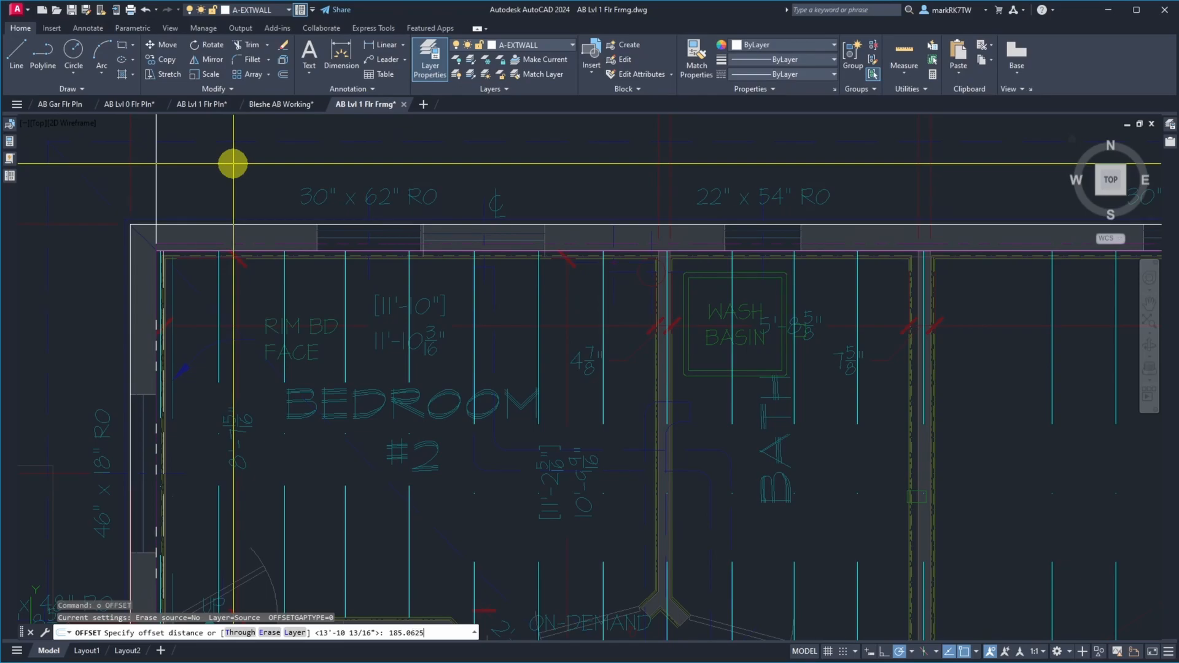
key("Return")
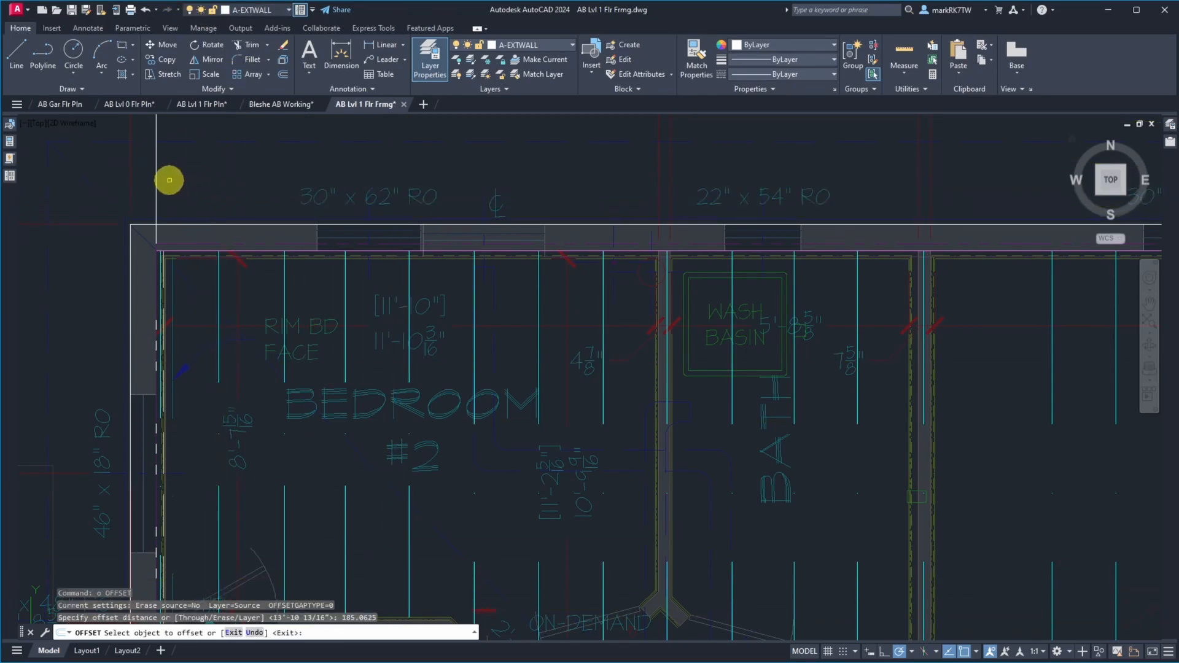
left_click(157, 179)
left_click(397, 171)
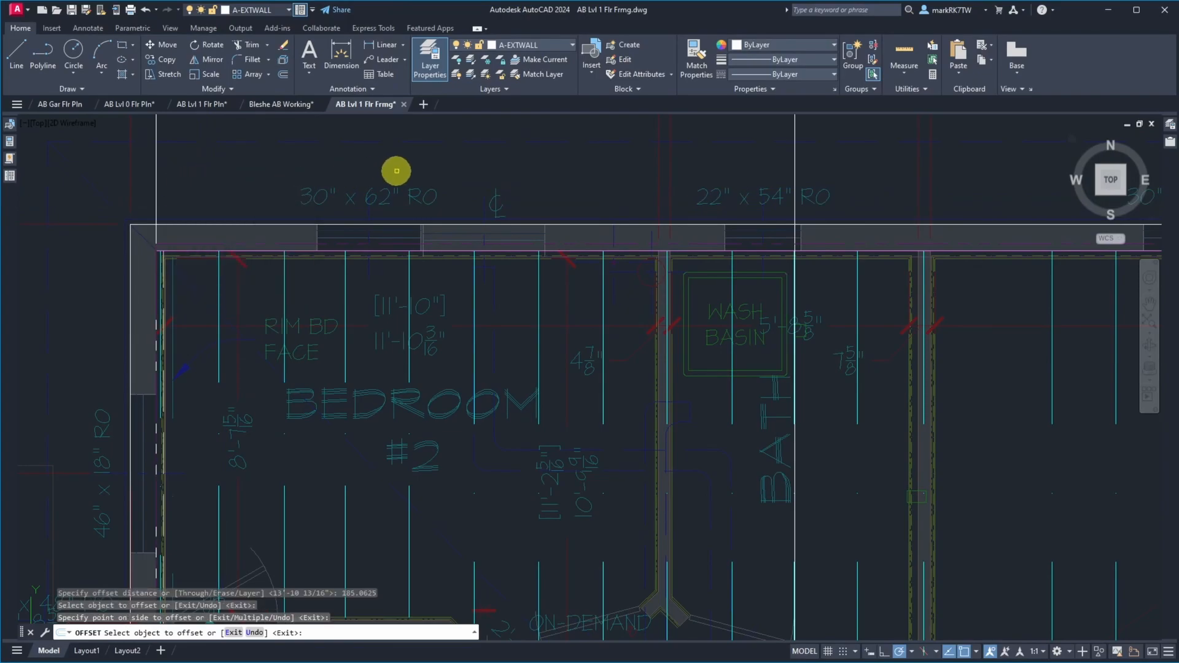
Measure the gap between the bath joist beside the wash basin and the offset construction line, along the north rim board
key("Return")
scroll(797, 259, "up", 10)
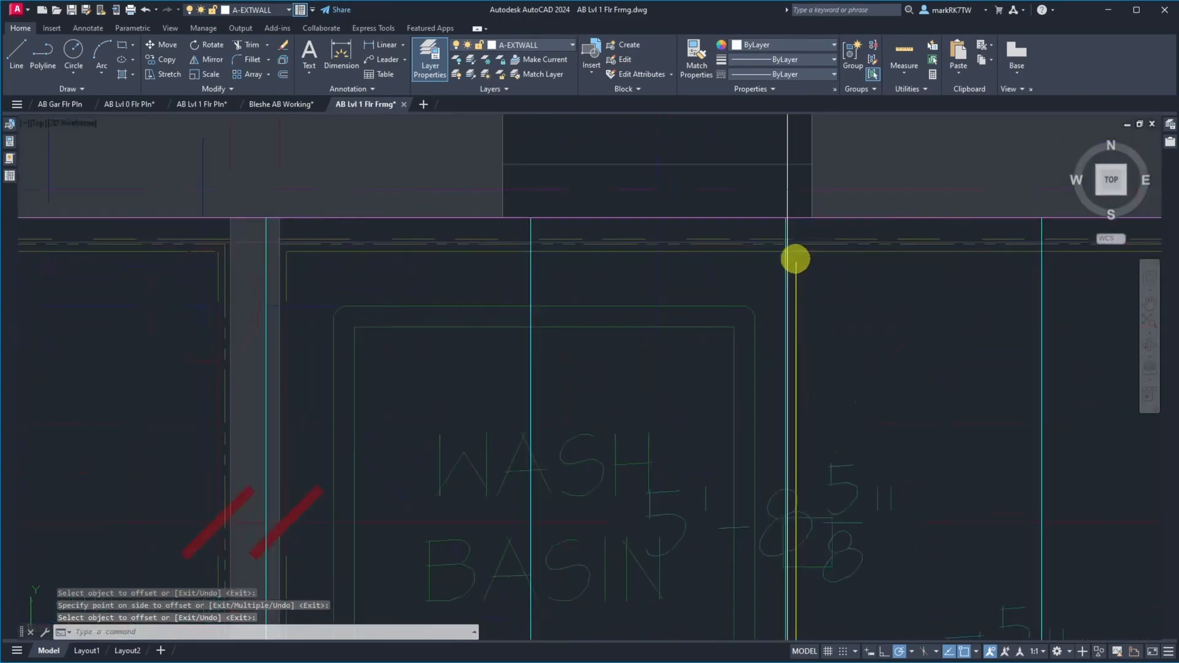
scroll(616, 267, "down", 6)
scroll(626, 233, "up", 10)
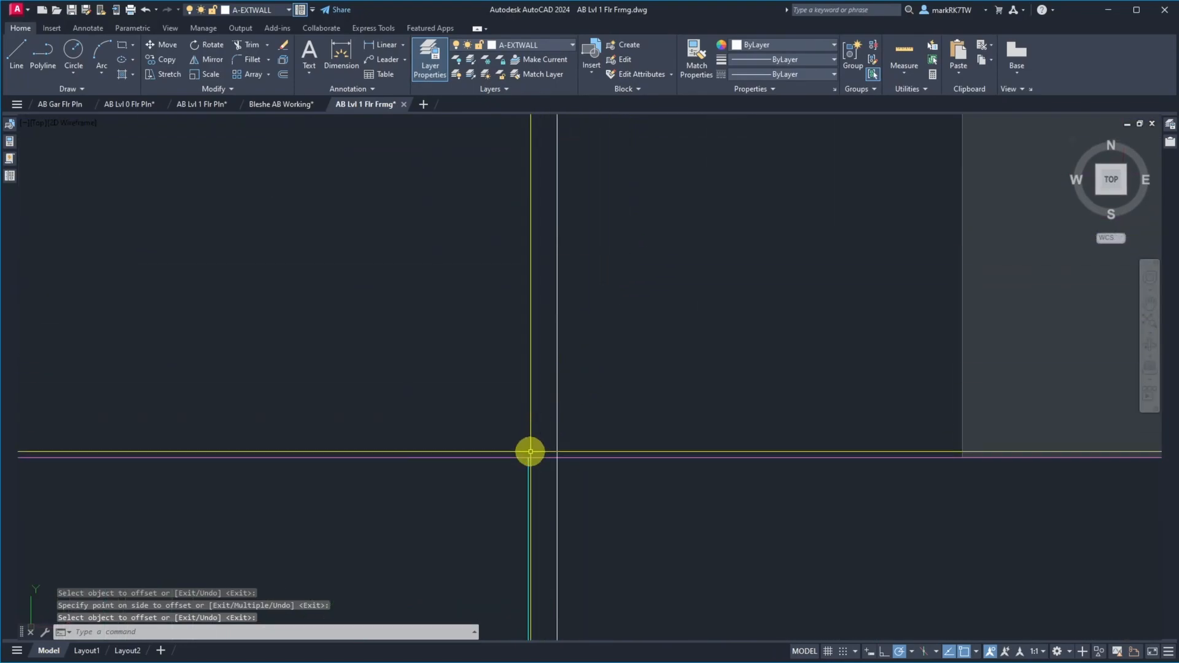
type("d")
key("Return")
left_click(528, 458)
left_click(556, 457)
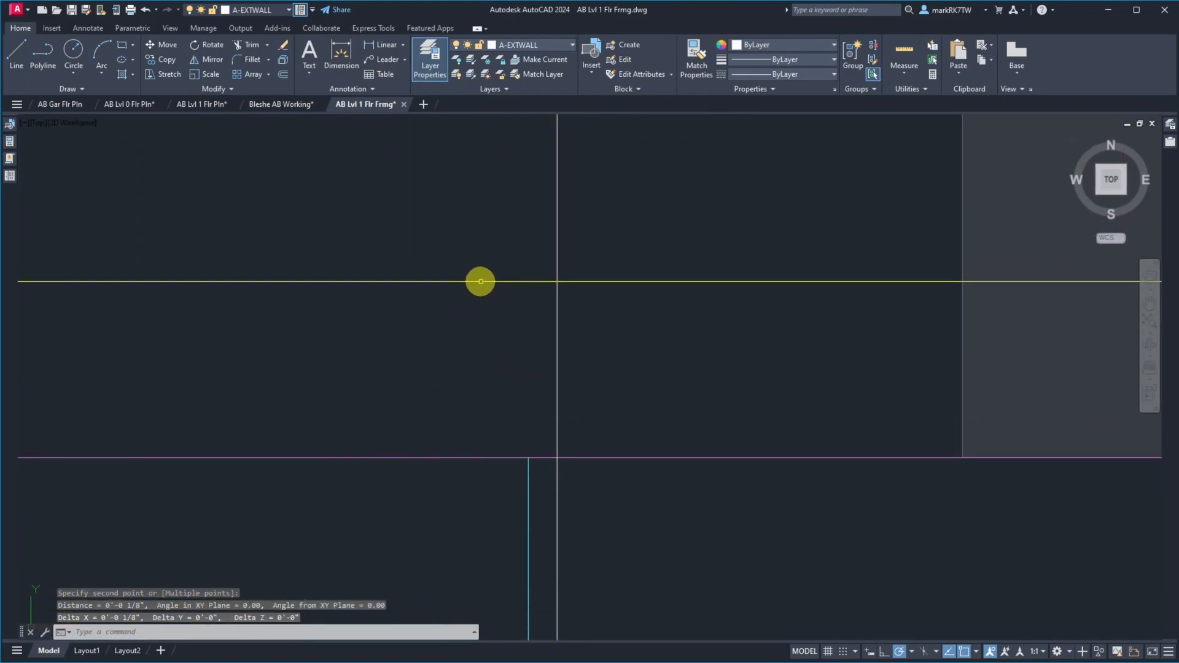
Move all joists from the one beside the bath's wash basin eastward so that joist lands on the offset construction line
scroll(528, 251, "down", 5)
scroll(528, 251, "down", 10)
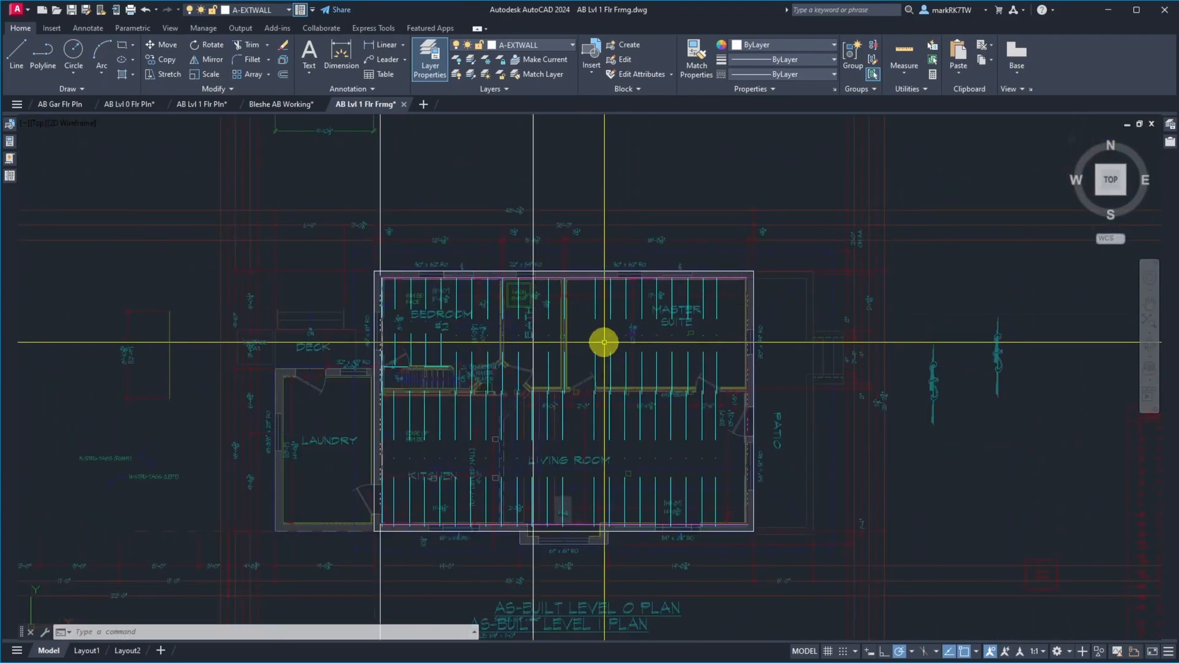
type("m")
key("Return")
left_click(523, 258)
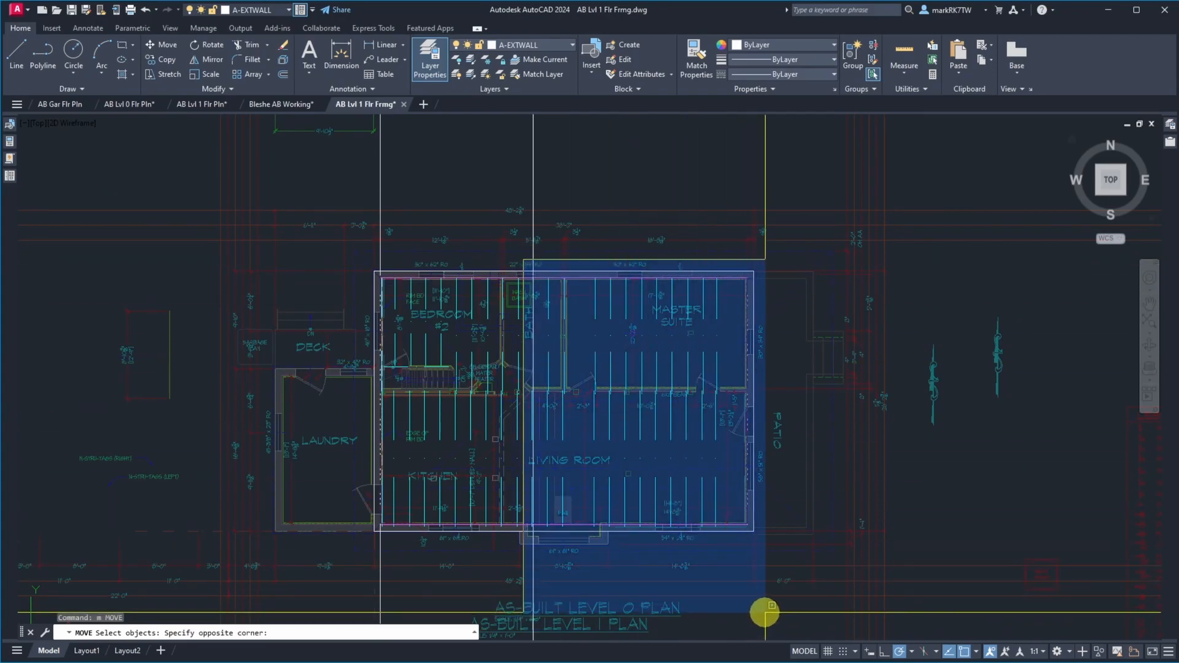
left_click(765, 613)
scroll(547, 282, "up", 5)
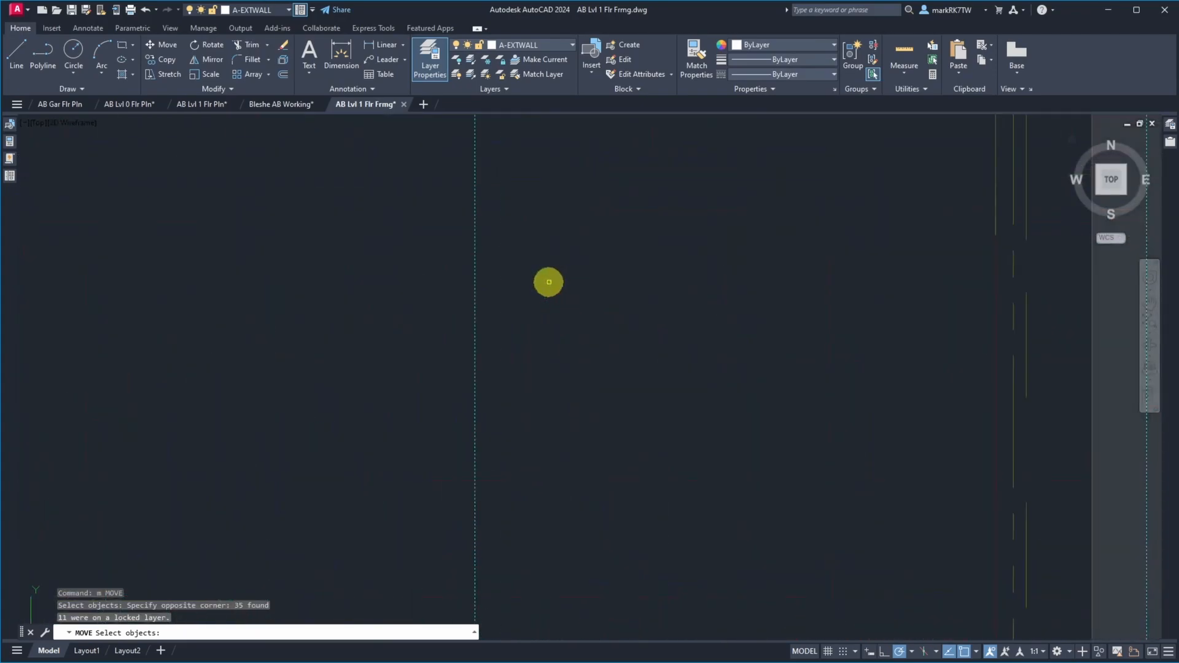
scroll(549, 282, "down", 3)
scroll(273, 173, "up", 4)
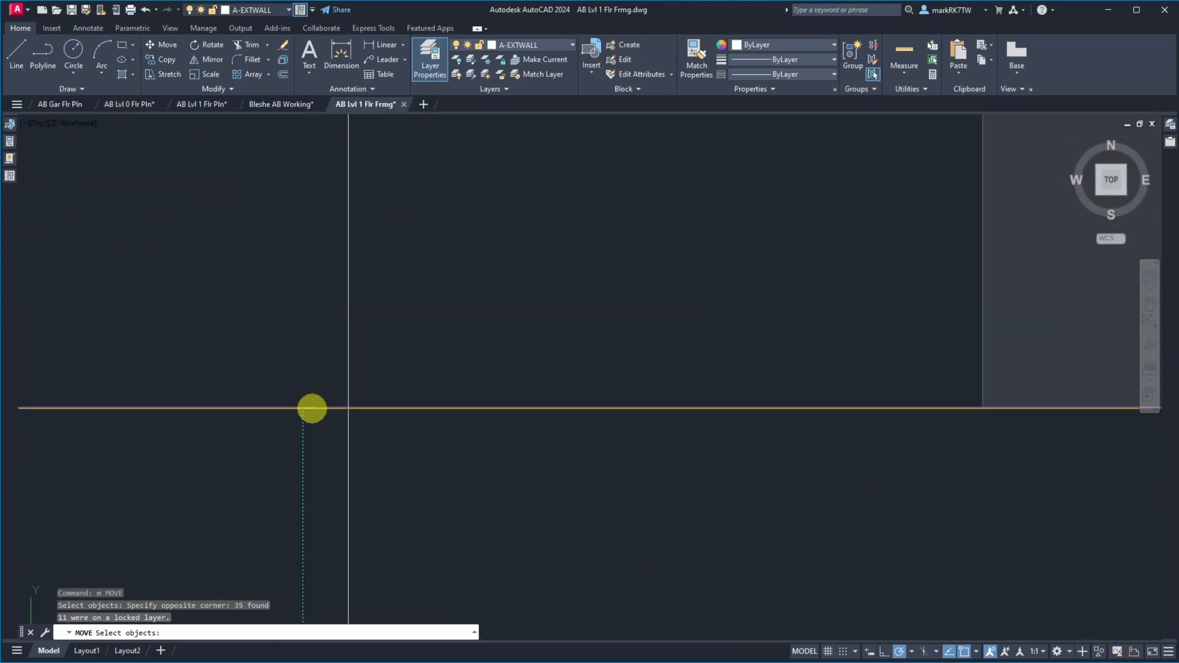
key("Return")
left_click(303, 407)
left_click(348, 407)
Erase the offset construction line beside the bath's wash basin
type("e")
key("Return")
left_click(468, 323)
left_click(393, 290)
scroll(503, 298, "down", 2)
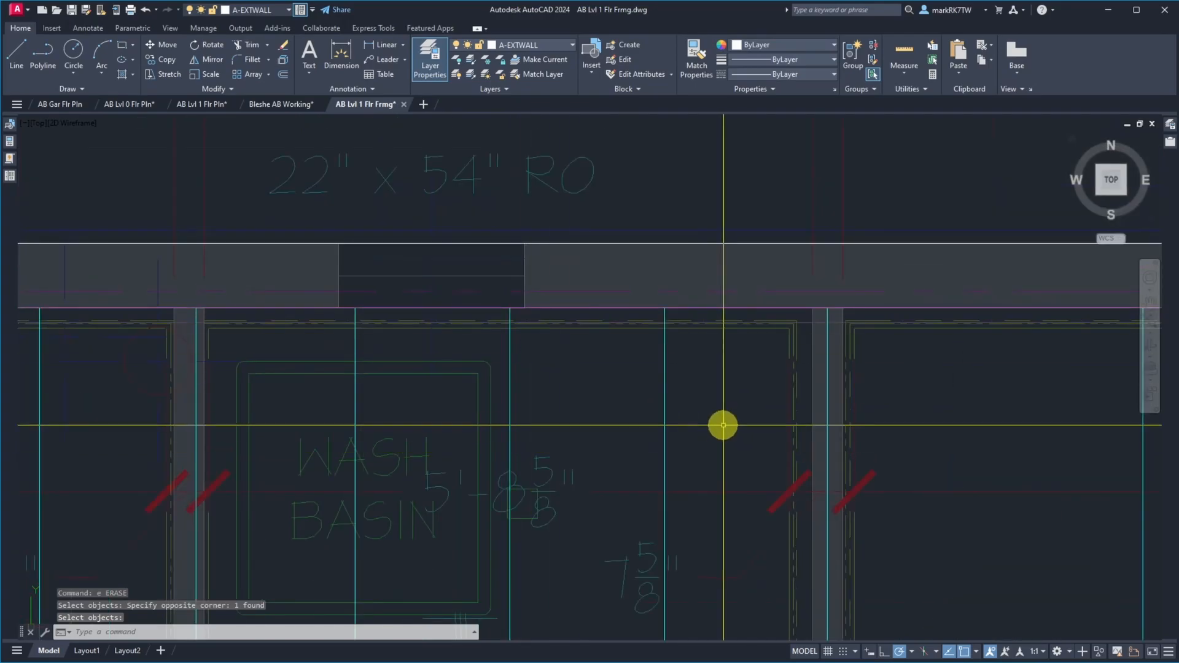
Bring up site photo IMG_1790.JPG to read the tape at the joist edges, and move the photo off the drawing
scroll(722, 426, "down", 5)
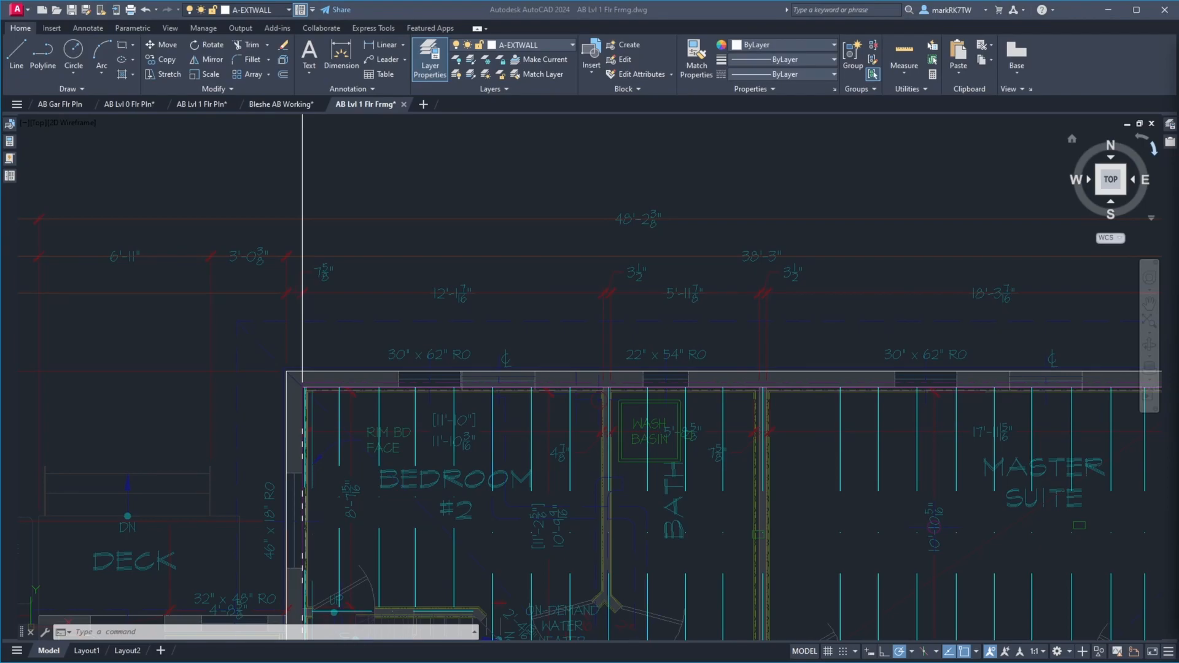
left_click_drag(1178, 53, 644, 71)
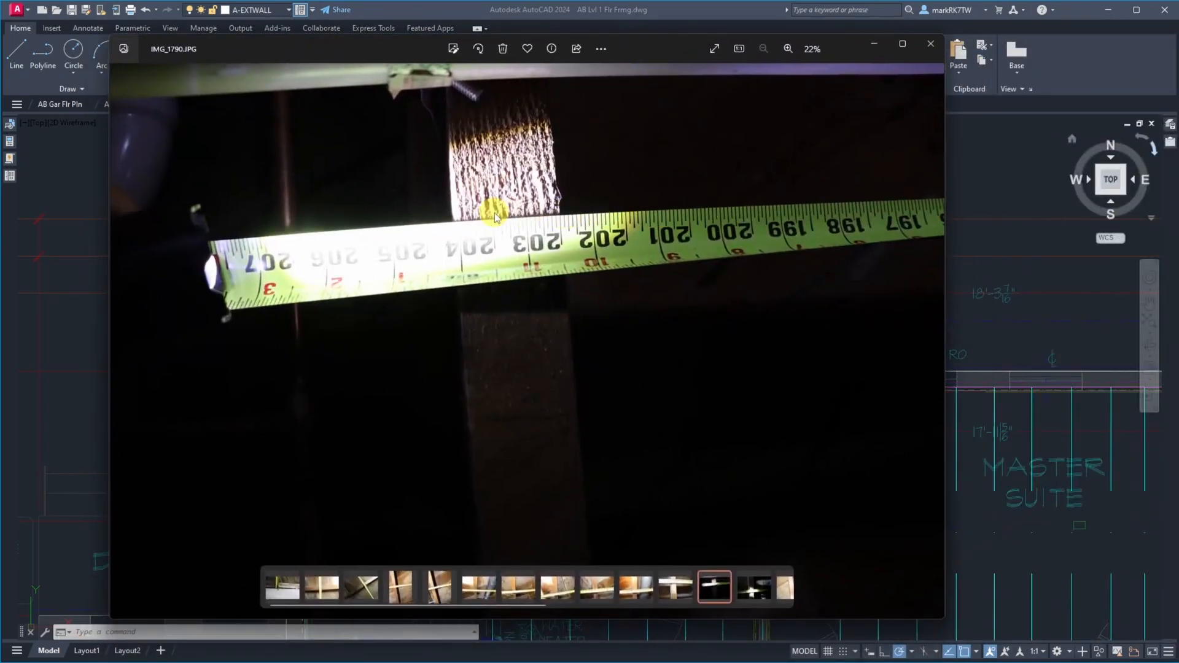
scroll(494, 208, "up", 4)
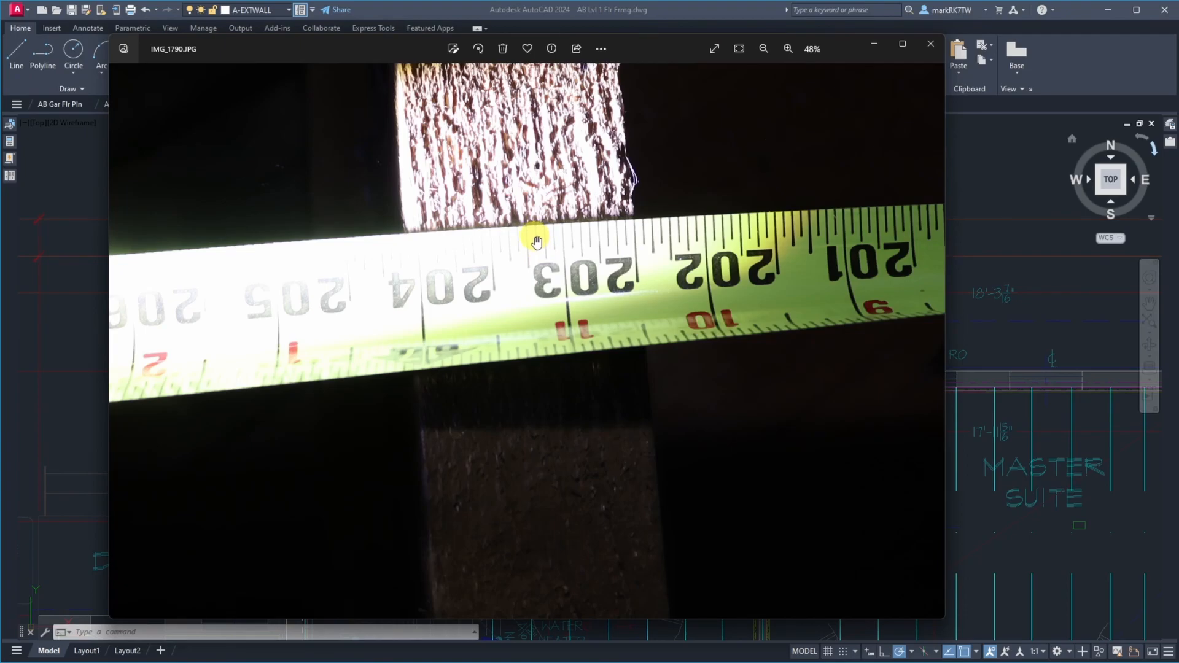
left_click_drag(643, 47, 1178, 34)
left_click(350, 203)
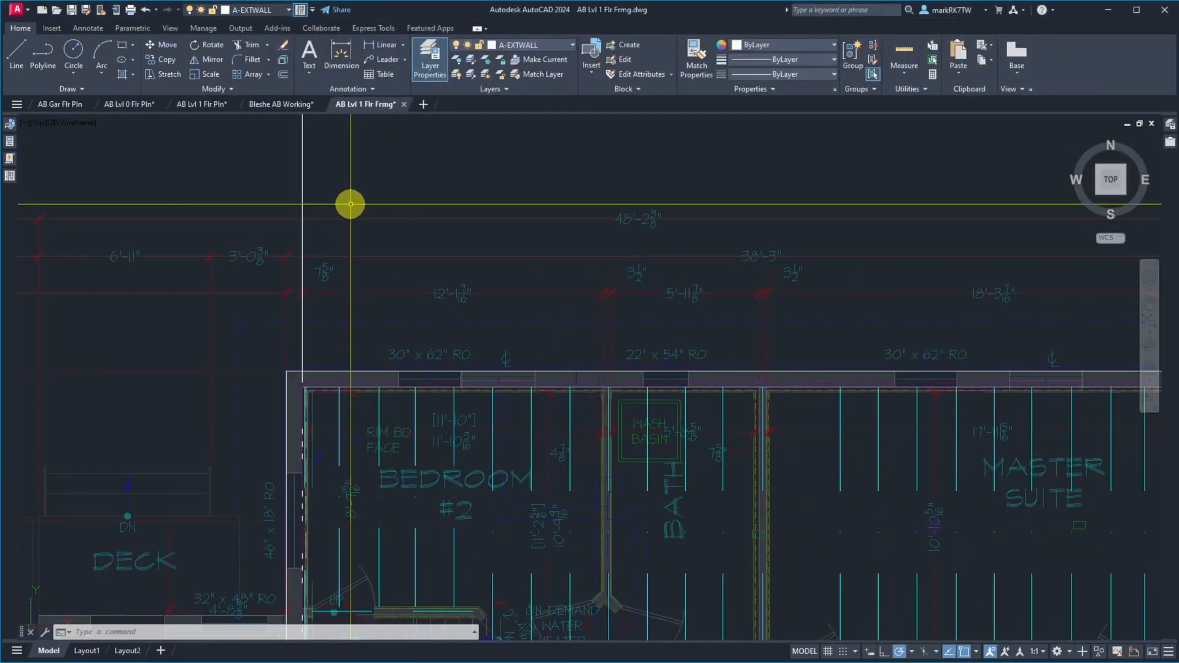
Offset the west wall's construction line 203-3/16" to the east, into the bath
type("o")
key("Return")
type("203")
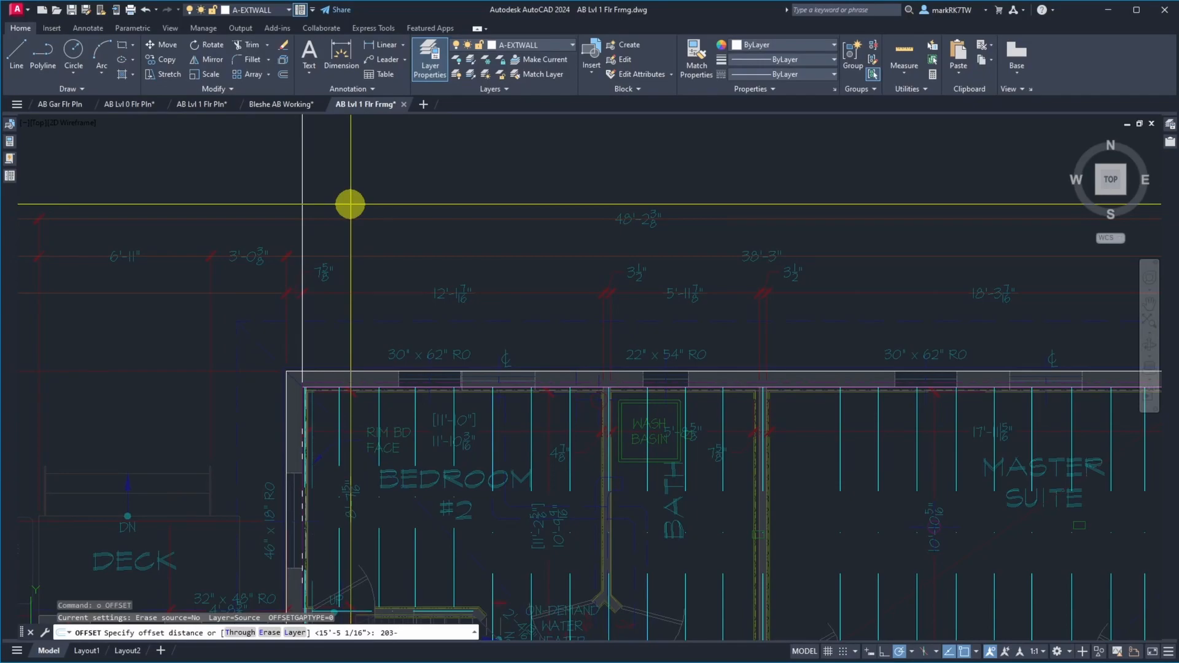
type("-3/16")
key("Return")
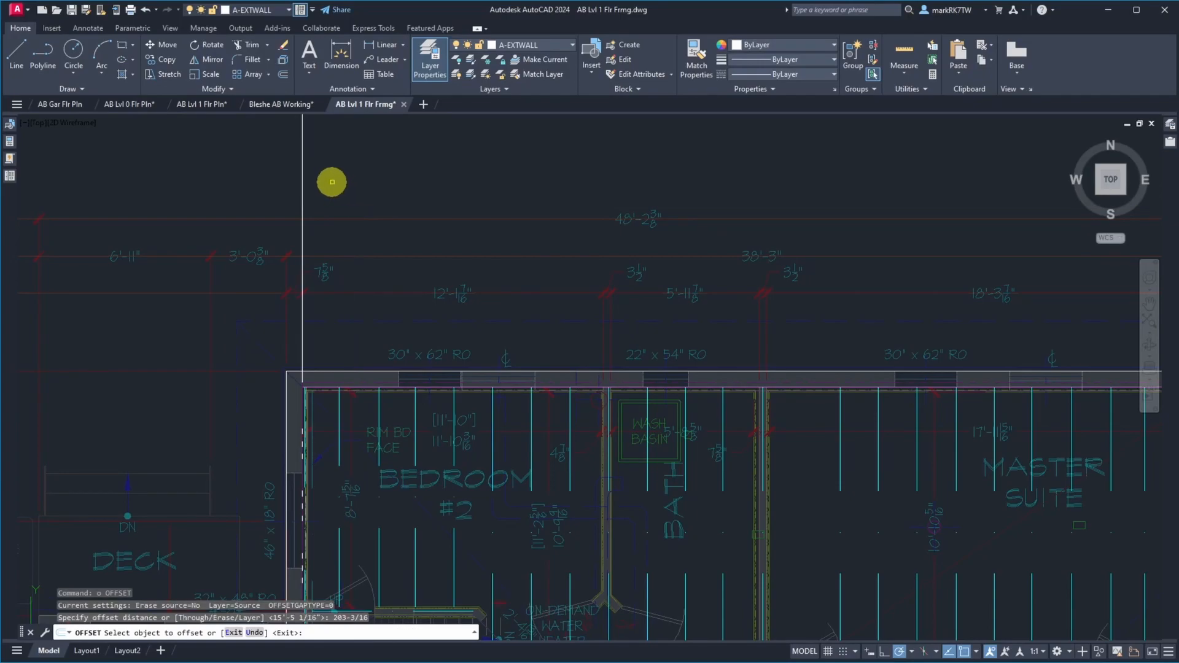
left_click(303, 178)
left_click(373, 186)
key("Return")
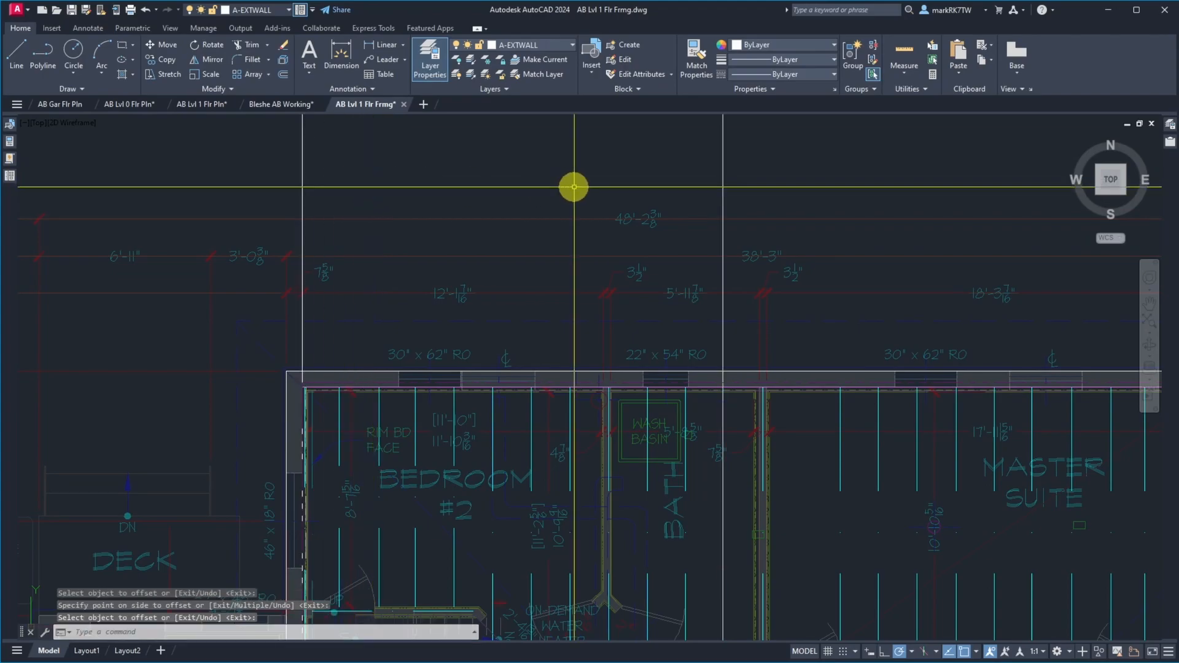
Move the joists from the one in the bath's east half eastward, aligning that joist with the 203-3/16" construction line
scroll(727, 403, "up", 6)
scroll(727, 402, "down", 3)
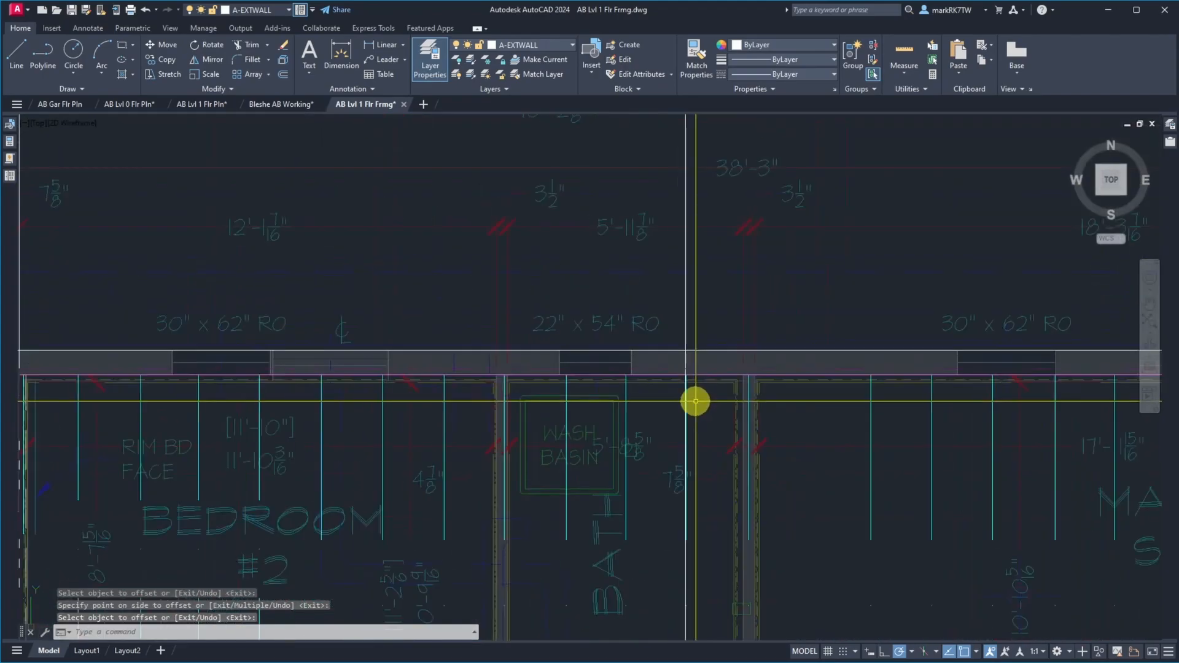
scroll(636, 309, "down", 4)
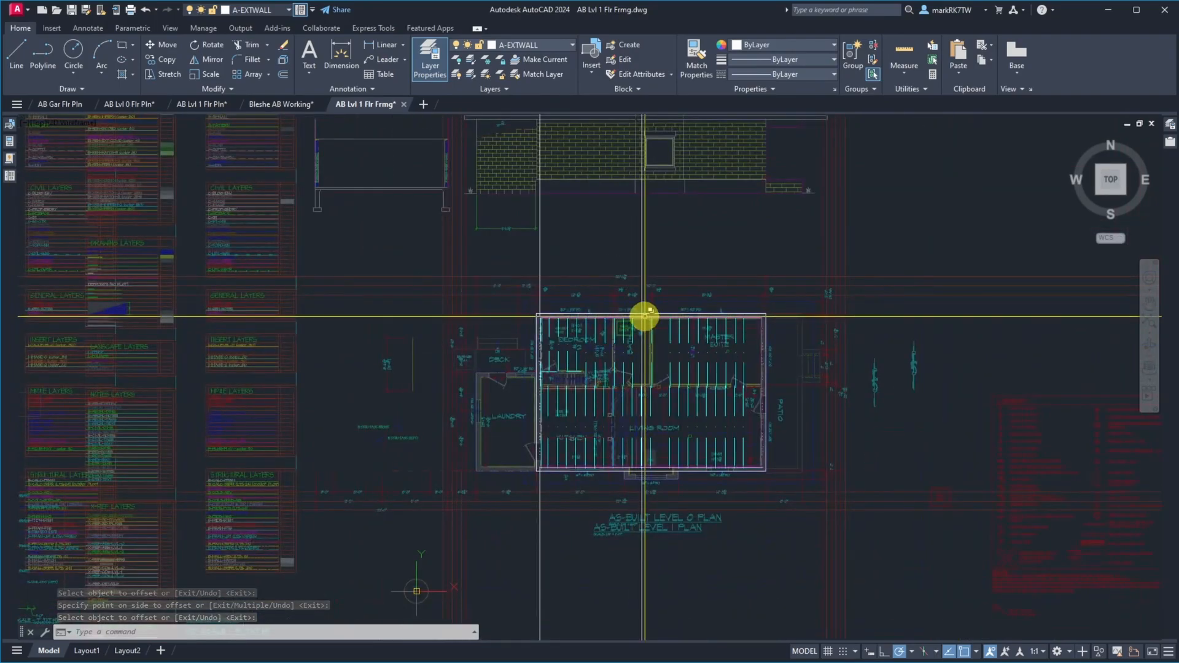
type("m")
key("Return")
left_click(637, 266)
left_click(804, 532)
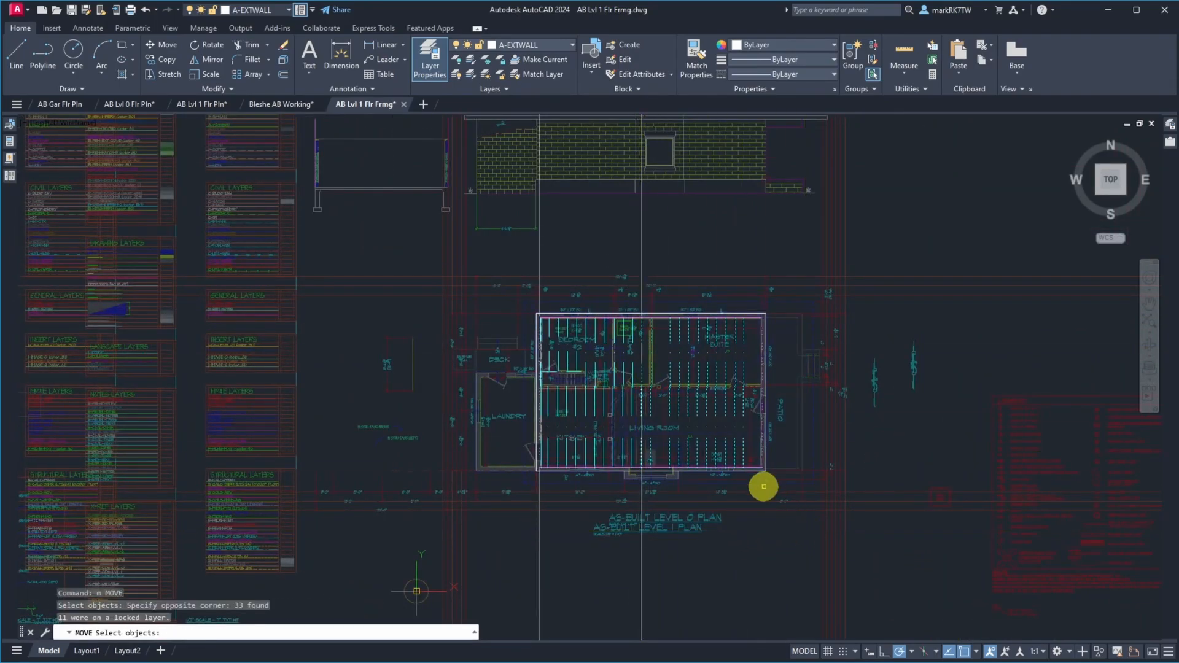
scroll(637, 313, "up", 10)
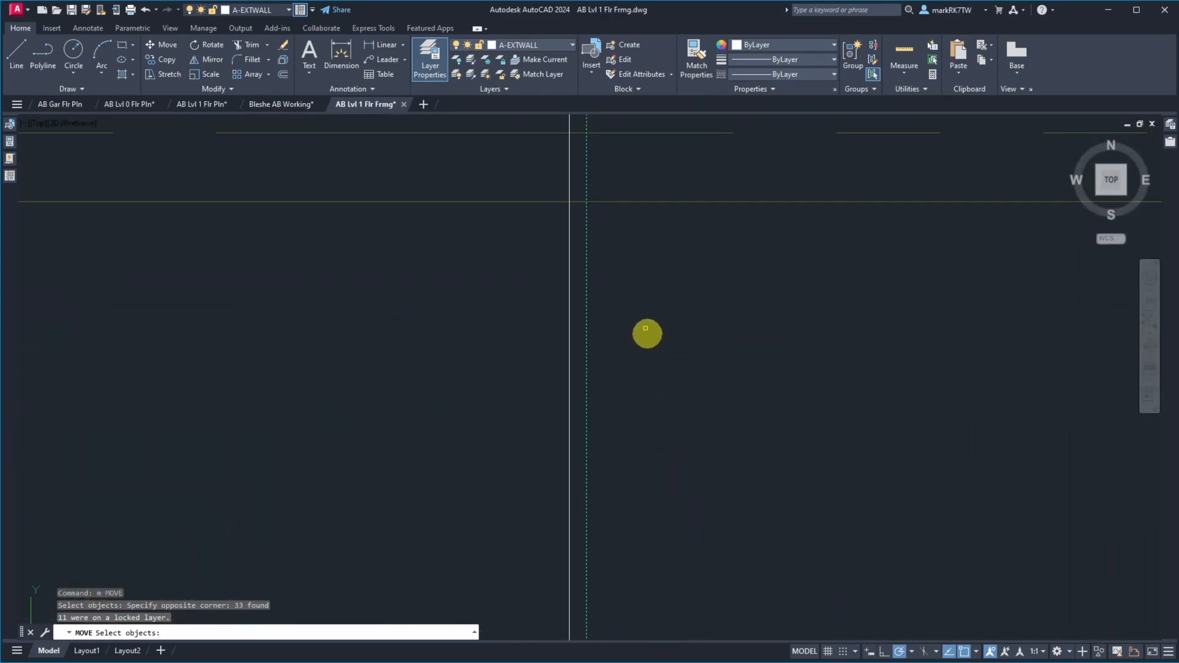
scroll(639, 288, "down", 5)
key("Return")
left_click(626, 215)
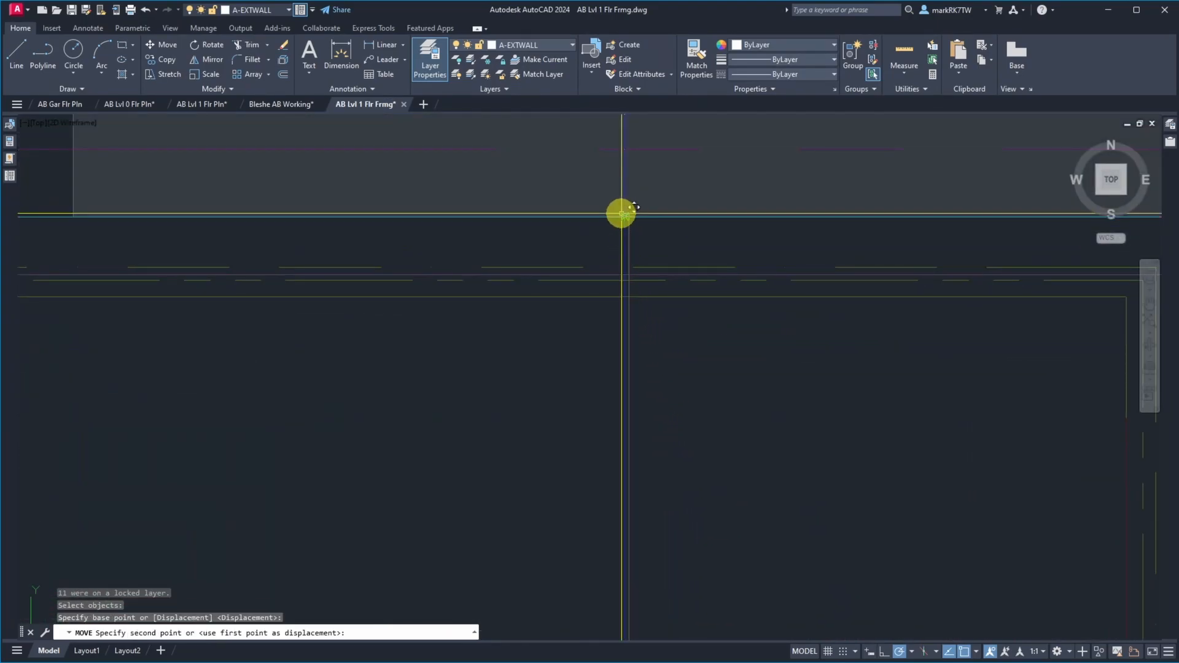
Erase the offset construction line in the east half of the bath
type("e")
key("Return")
left_click(640, 174)
left_click(618, 193)
key("Return")
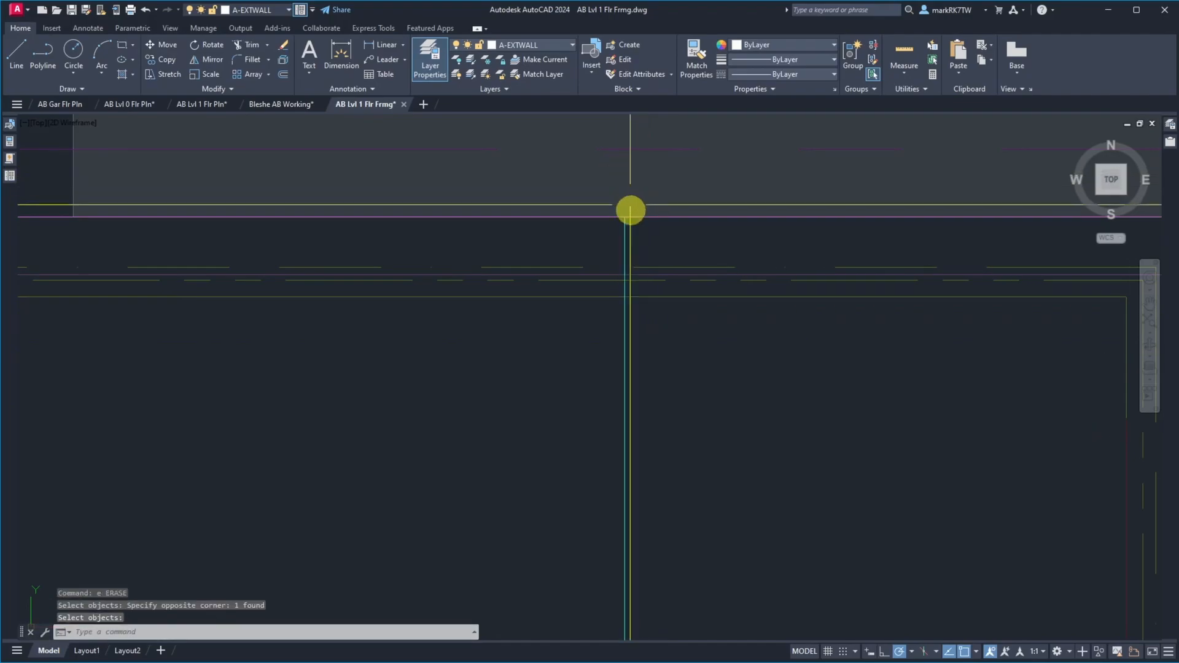
scroll(674, 427, "down", 10)
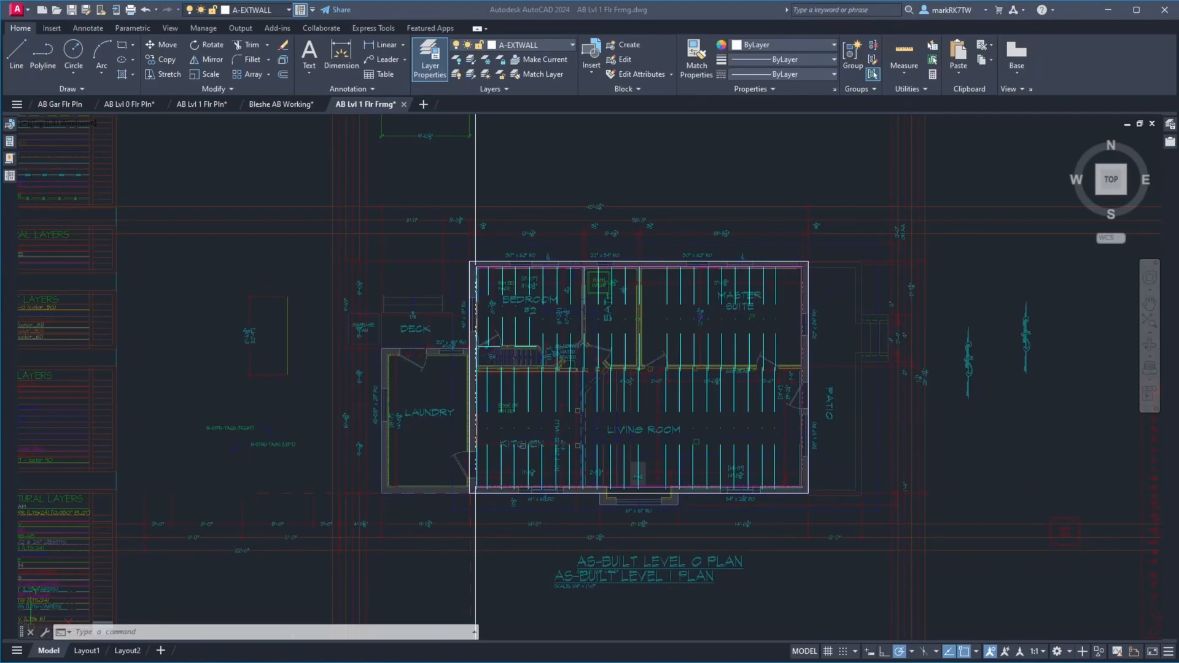
Check the next site photo and offset the west wall's construction line 278-3/8" to the east, into the master suite
left_click_drag(1178, 55, 308, 38)
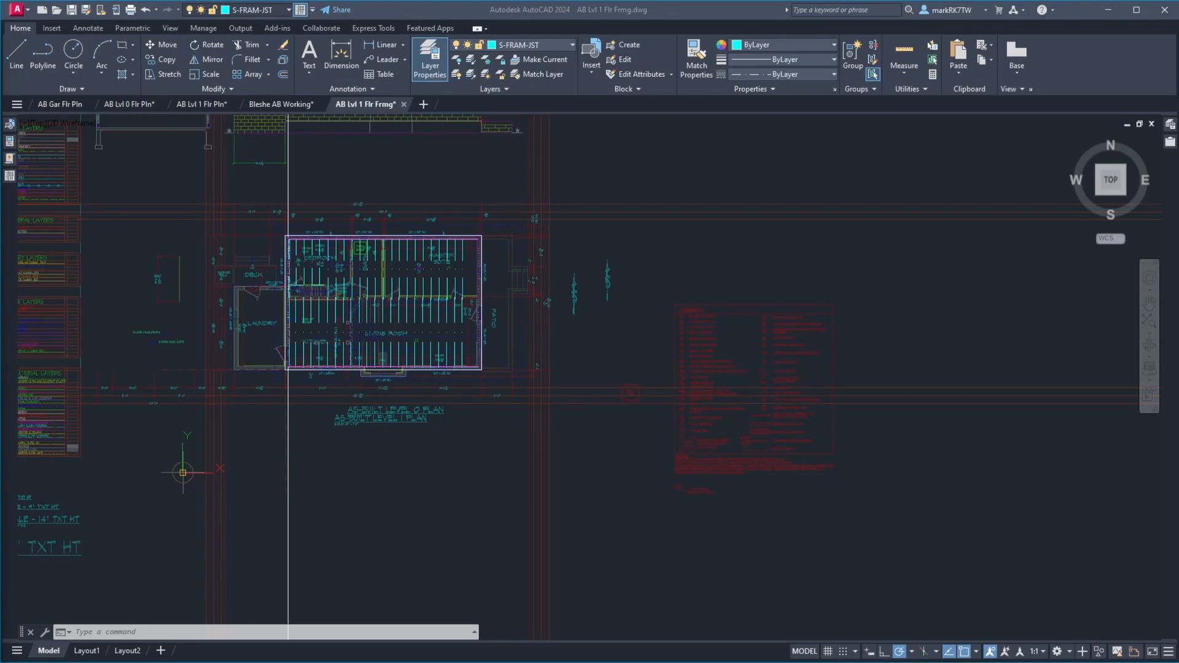
left_click(669, 255)
type("o")
key("Return")
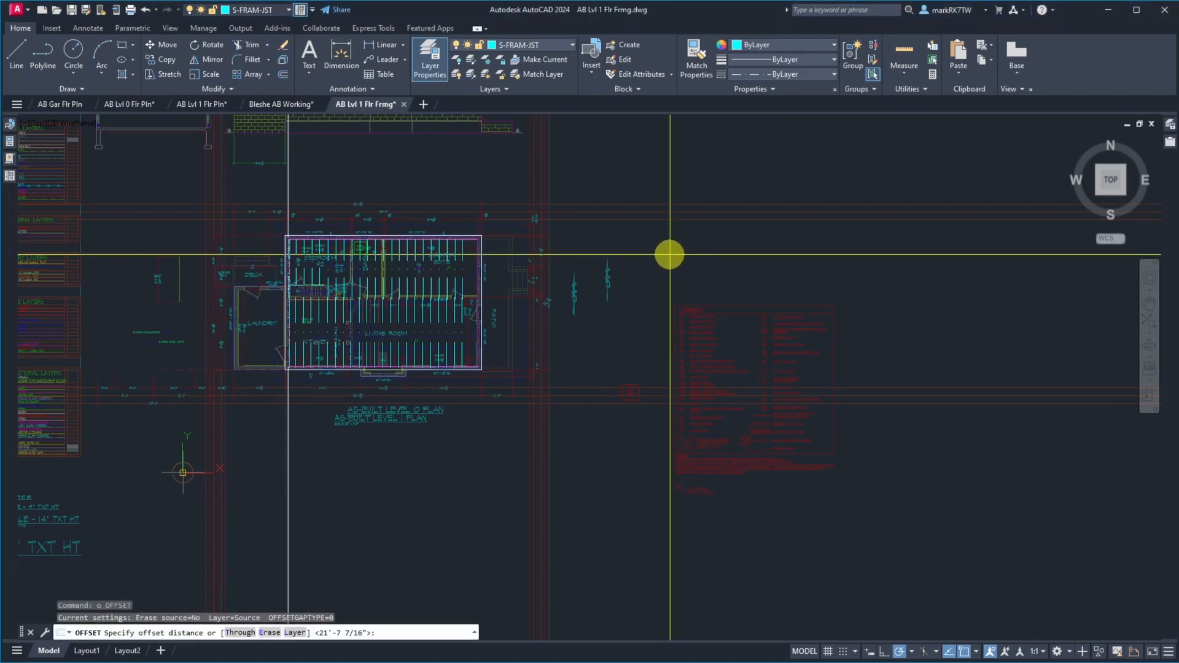
type("278-")
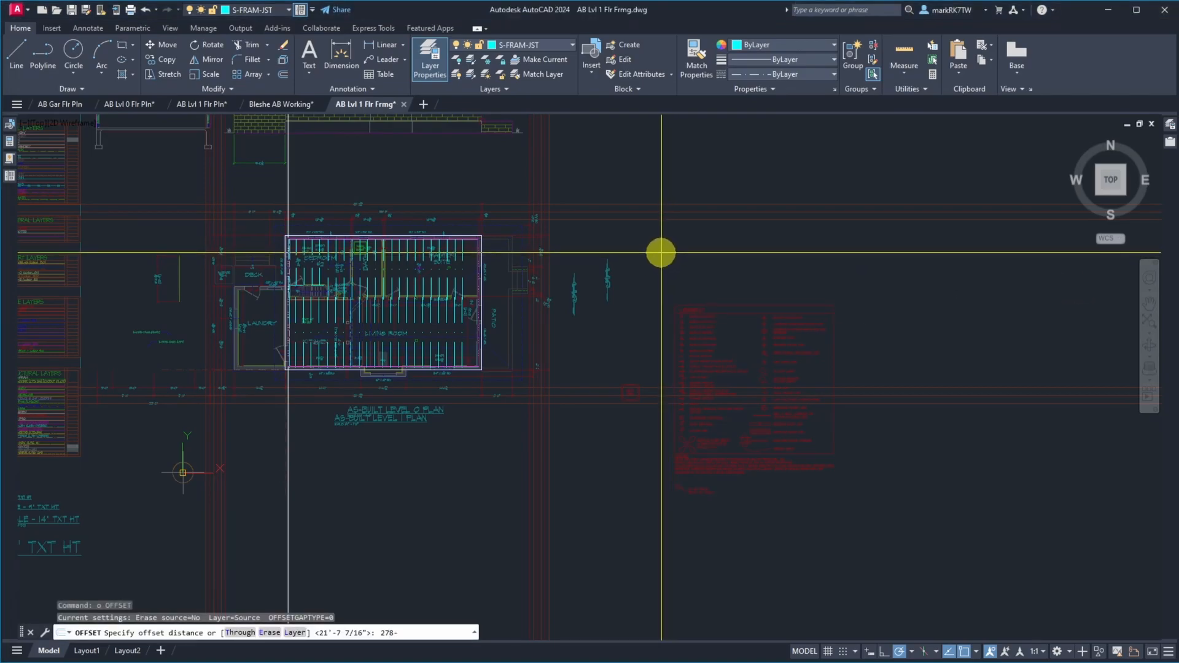
type("3/8")
key("Return")
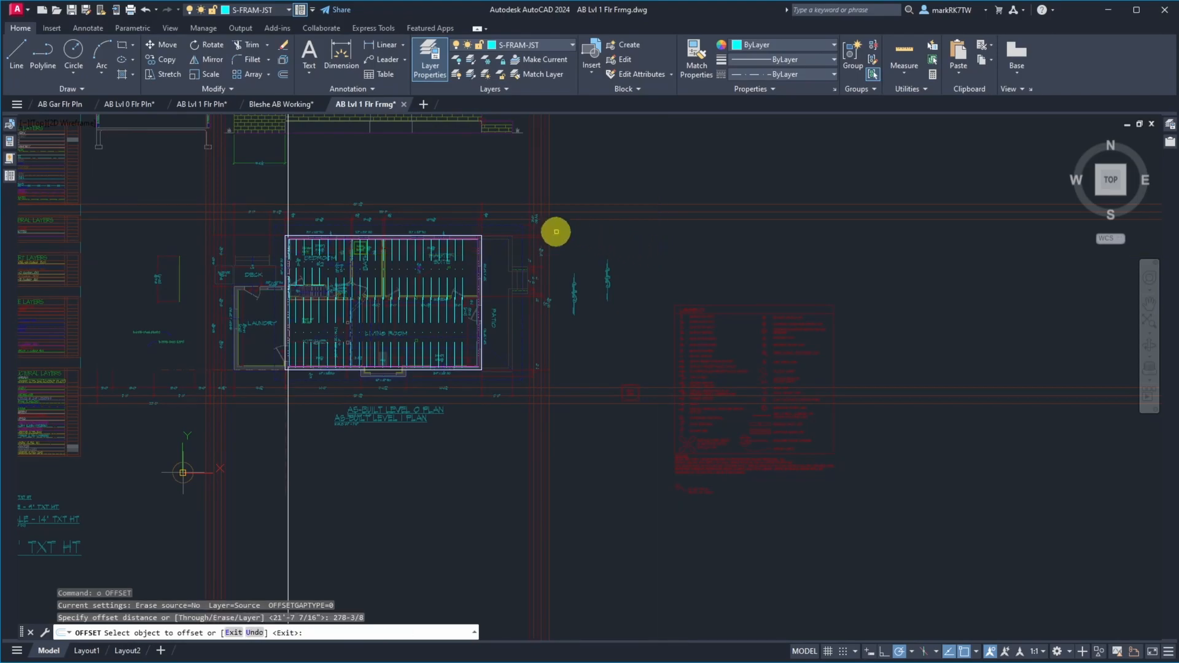
left_click(288, 182)
left_click(319, 190)
key("Return")
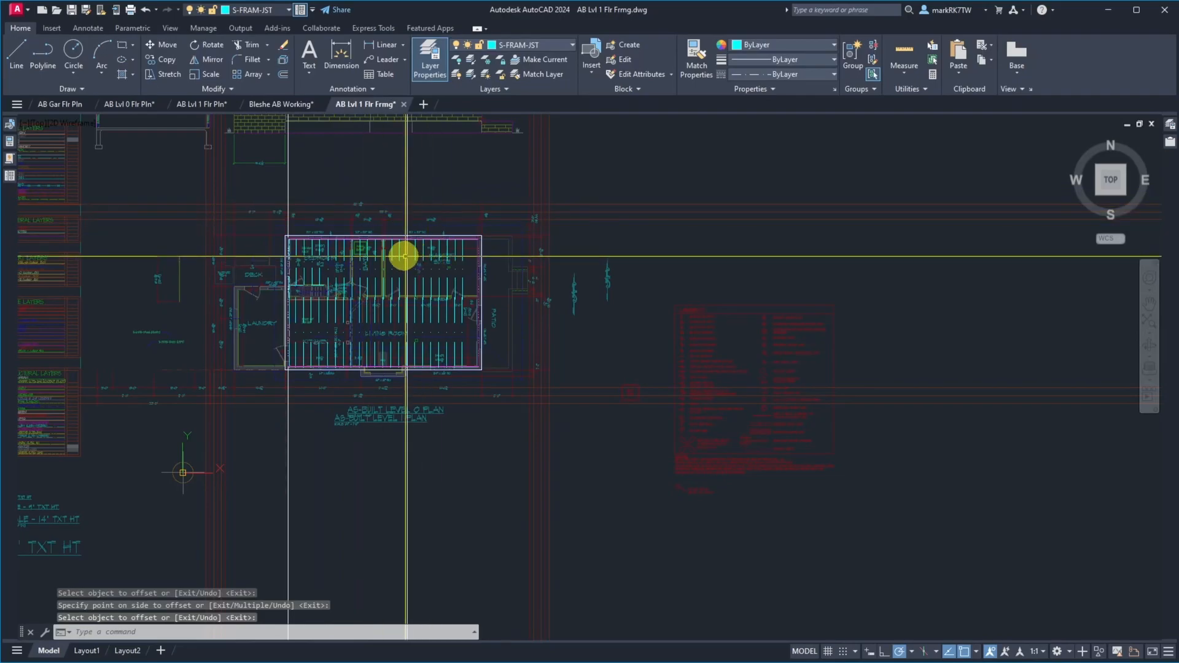
Move the master suite and living room joists from the 278-3/8" construction line eastward, aligning the first joist with that line
scroll(403, 255, "up", 8)
scroll(457, 338, "down", 8)
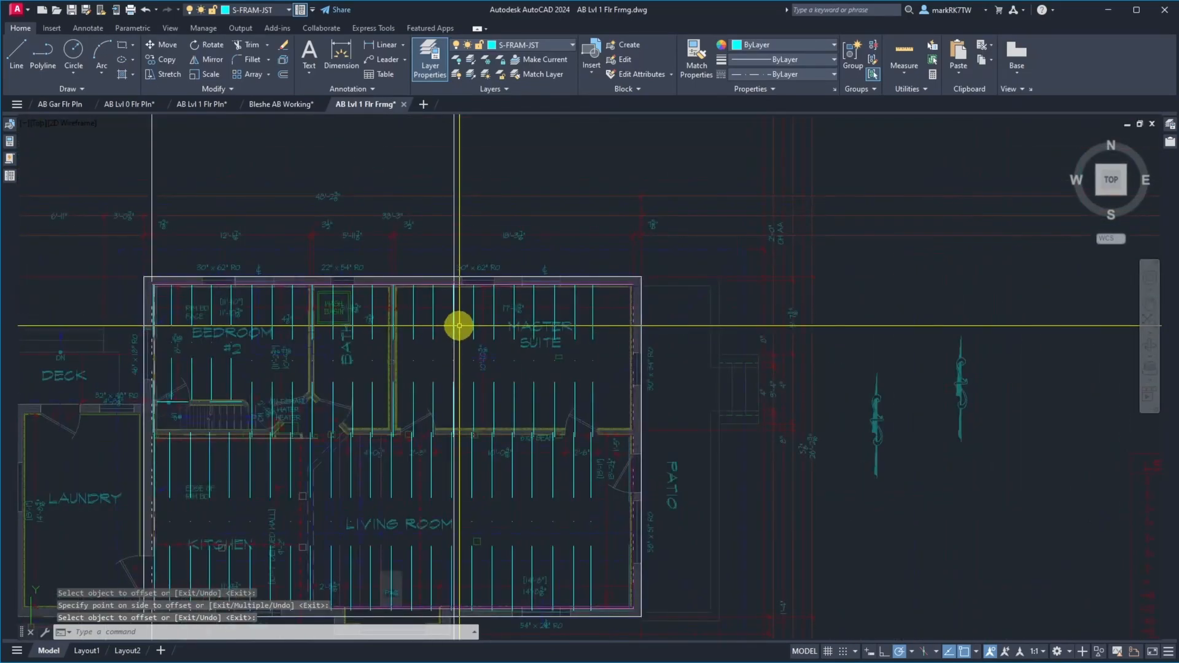
type("m")
key("Return")
left_click(440, 271)
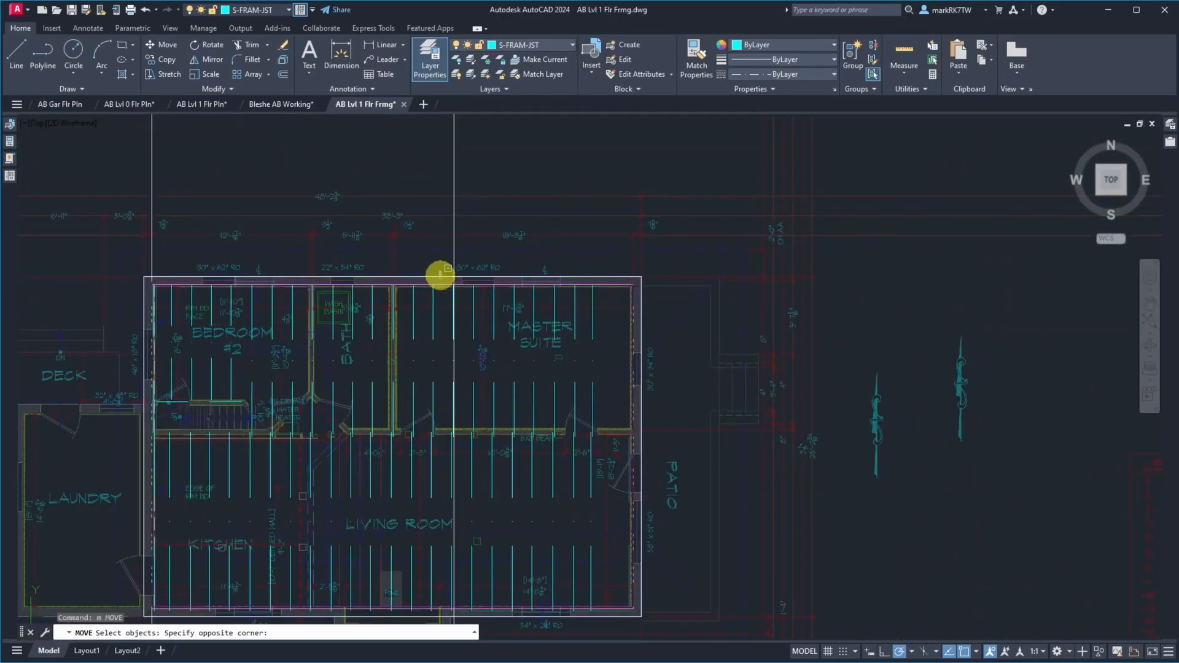
left_click(596, 615)
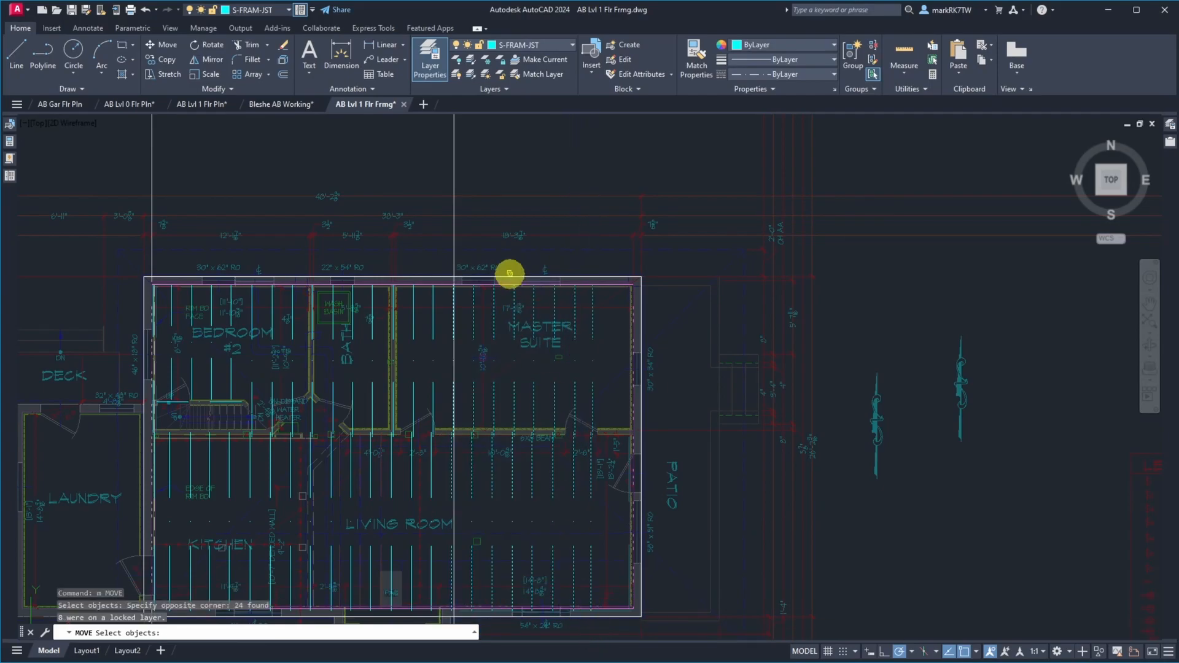
scroll(510, 274, "up", 10)
key("Return")
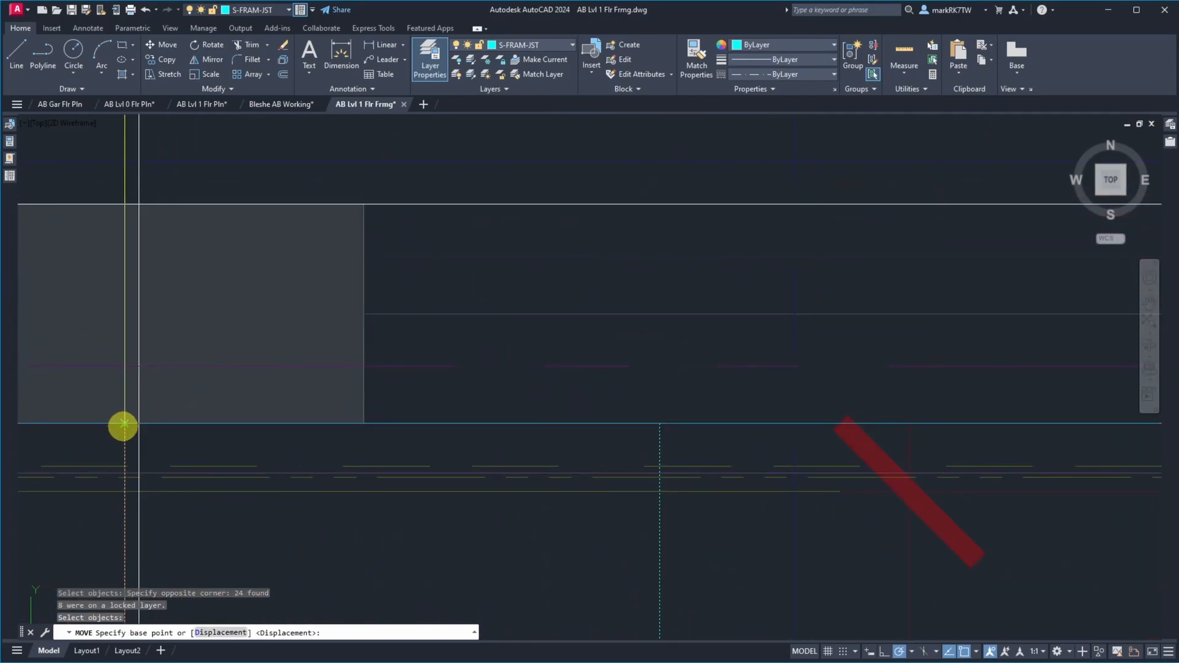
left_click(123, 424)
left_click(139, 424)
Erase the offset construction line running through the master suite
type("e")
key("Return")
left_click(161, 180)
left_click(165, 183)
scroll(416, 217, "down", 6)
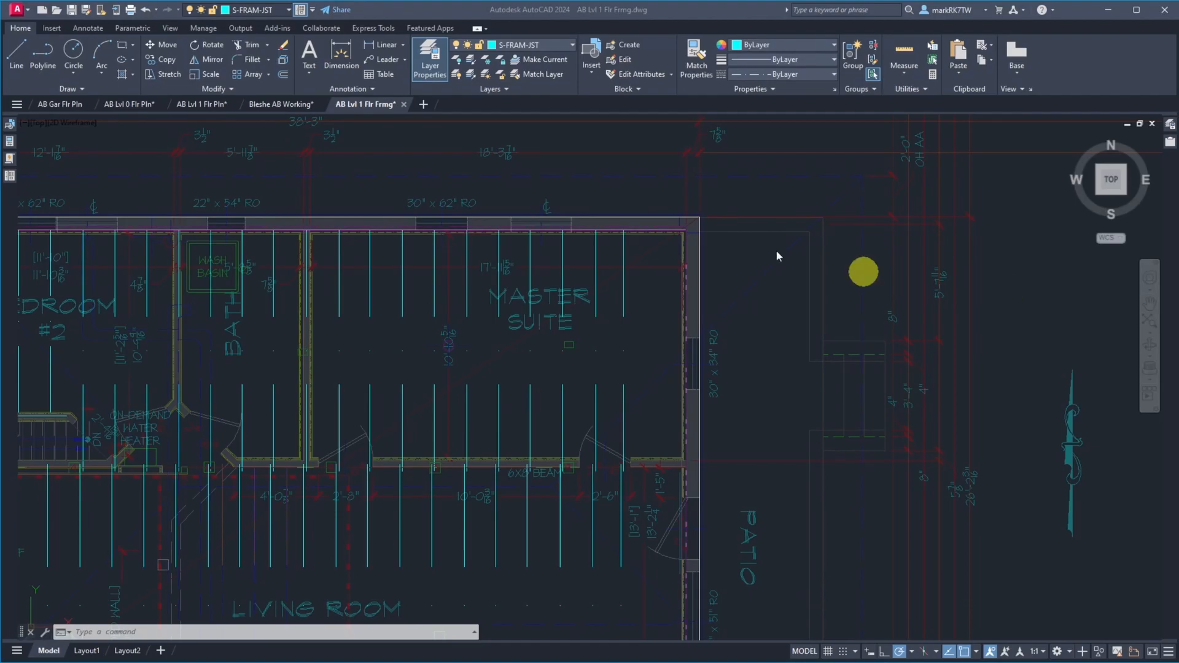
Offset the west wall's construction line 296-13/16" to the east, into the master suite
left_click(759, 214)
type("o")
key("Return")
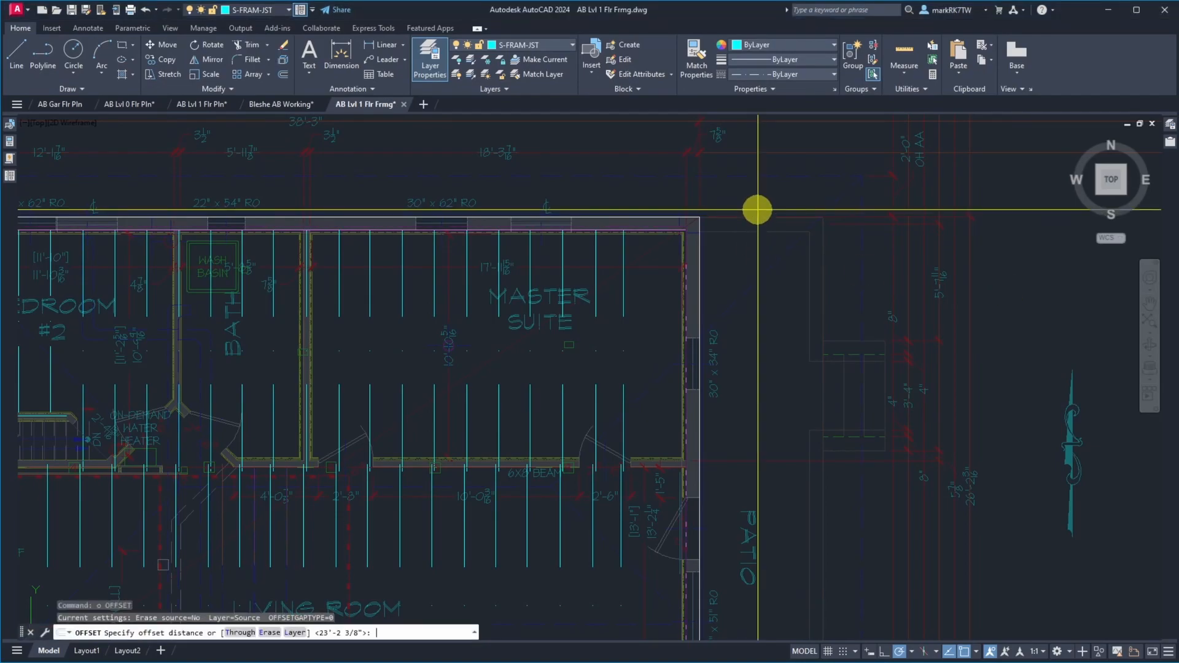
type("296-13/")
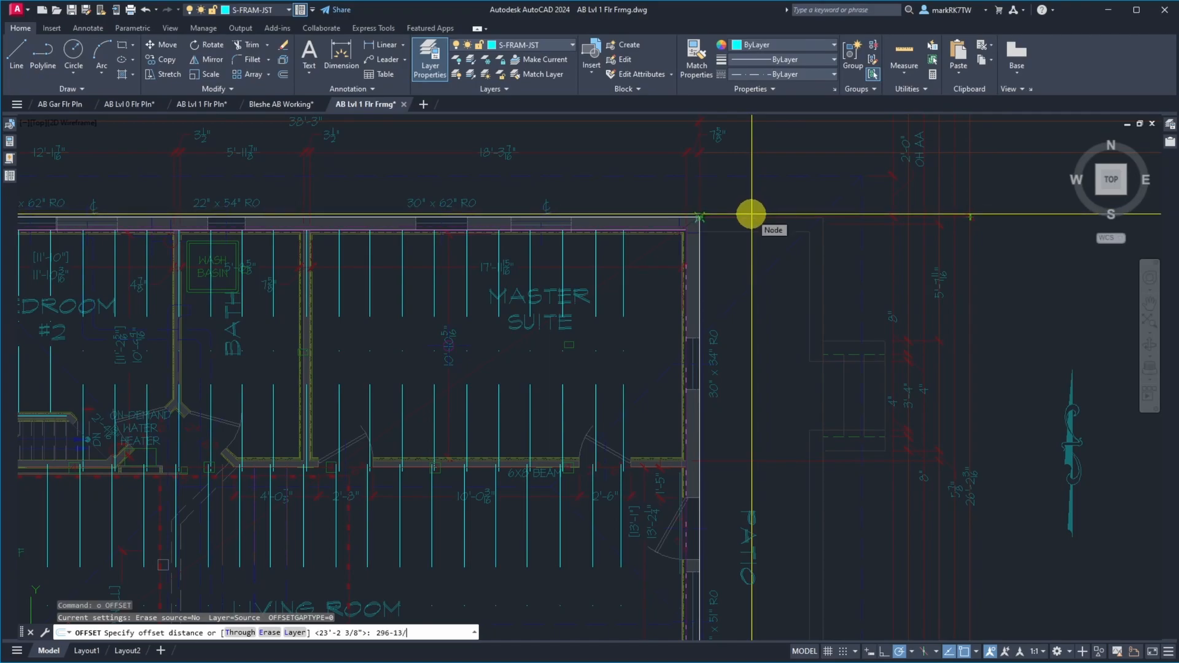
type("16")
key("Return")
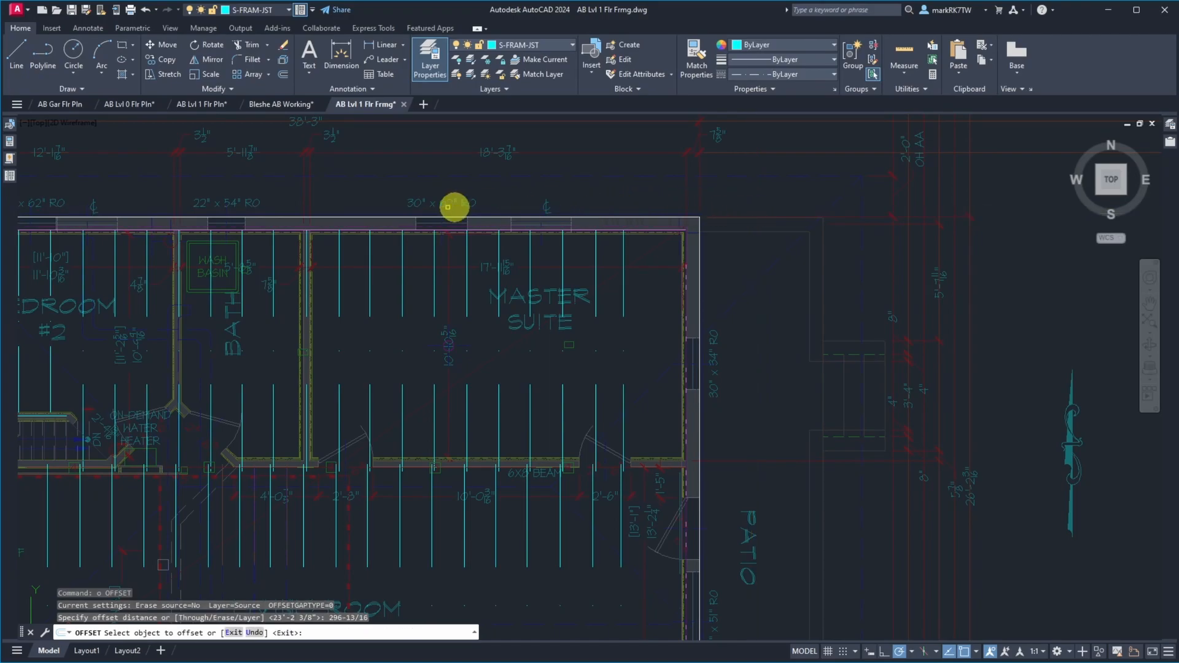
left_click(485, 233)
scroll(511, 229, "down", 5)
left_click(367, 182)
left_click(467, 186)
key("Return")
Move the master suite and living room joists near and east of the 296-13/16" construction line, aligning the westernmost one with that line
scroll(477, 217, "up", 6)
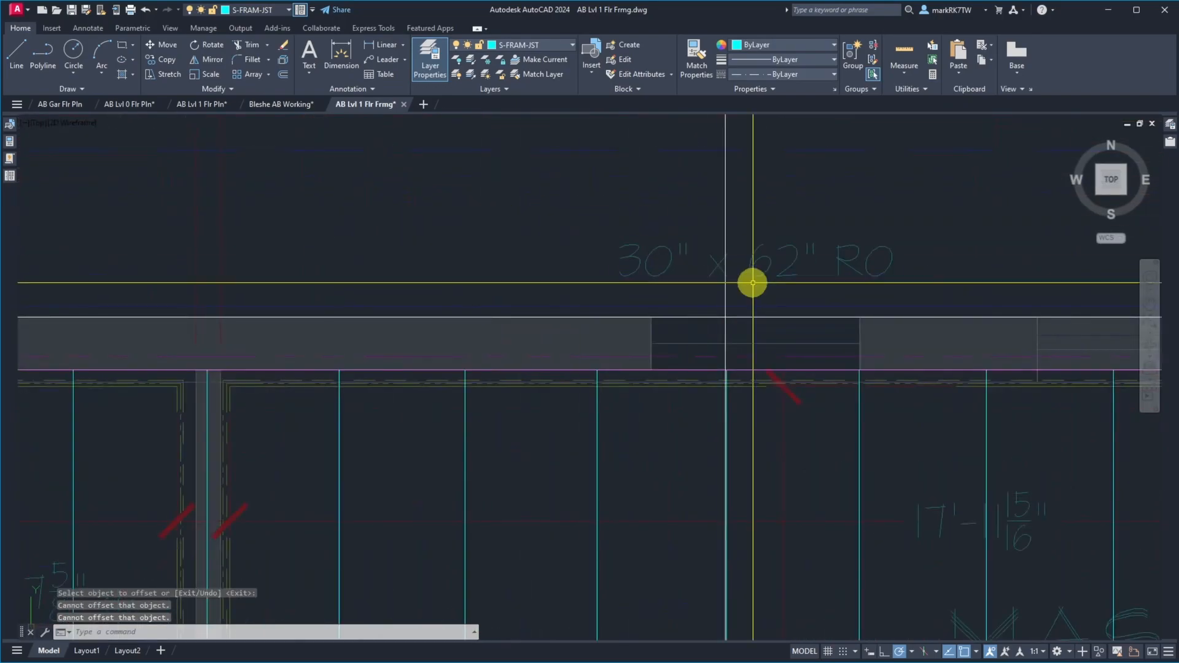
scroll(737, 439, "up", 1)
scroll(737, 439, "up", 4)
scroll(631, 182, "down", 10)
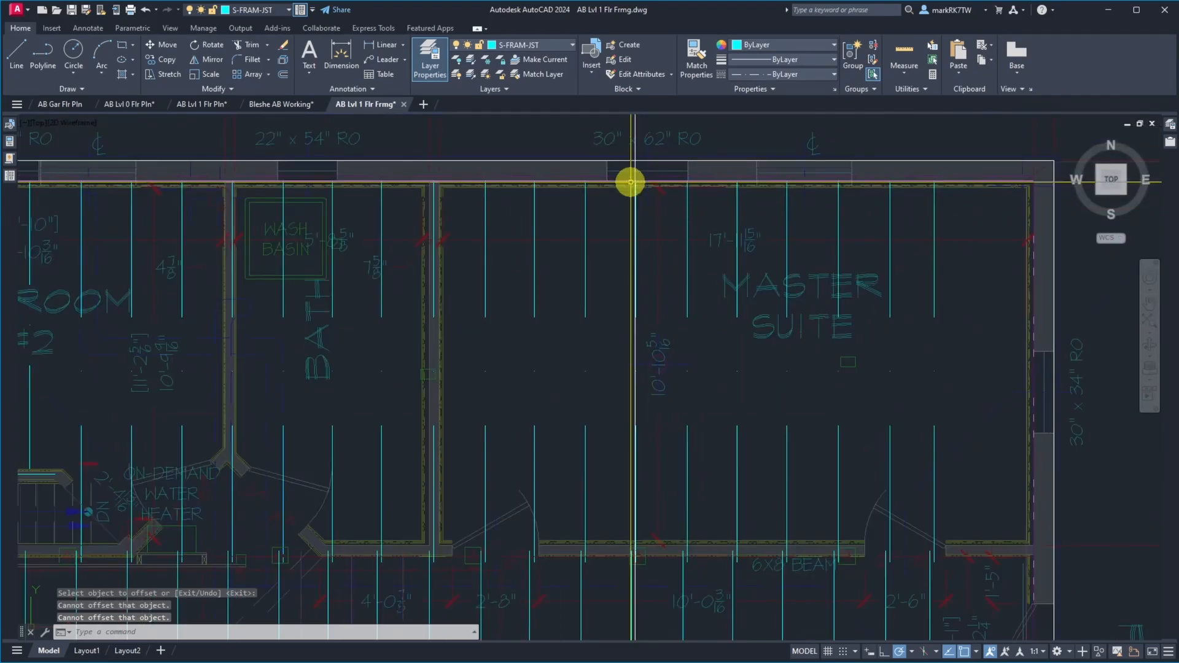
scroll(632, 182, "down", 2)
type("m")
key("Return")
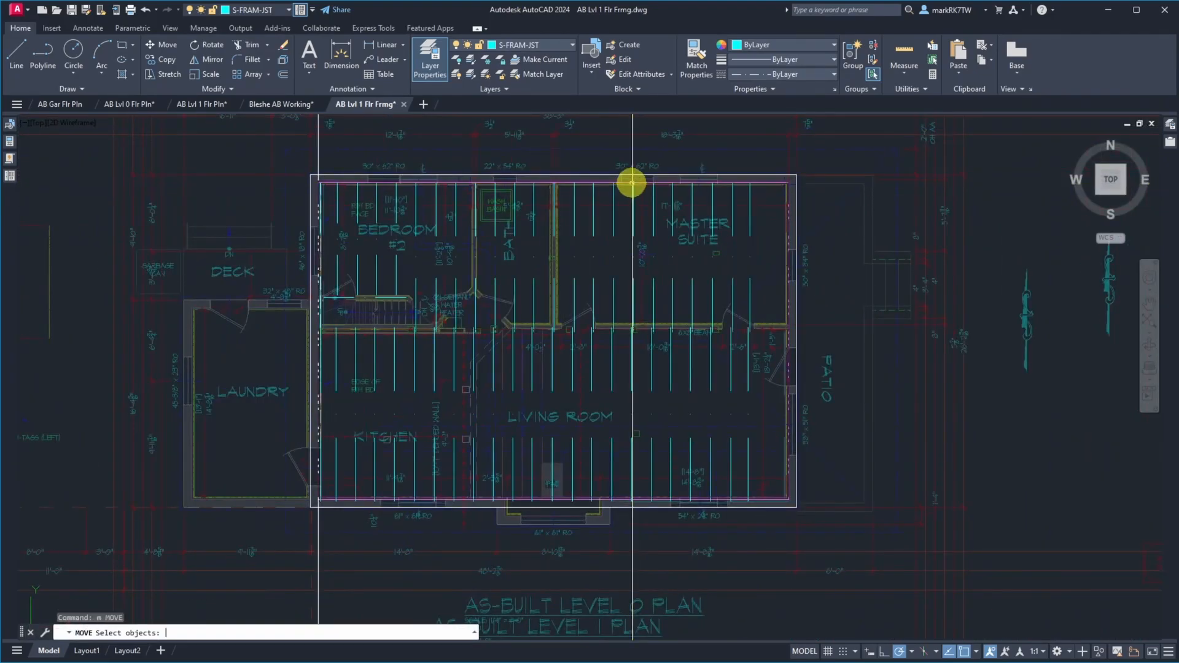
left_click(621, 145)
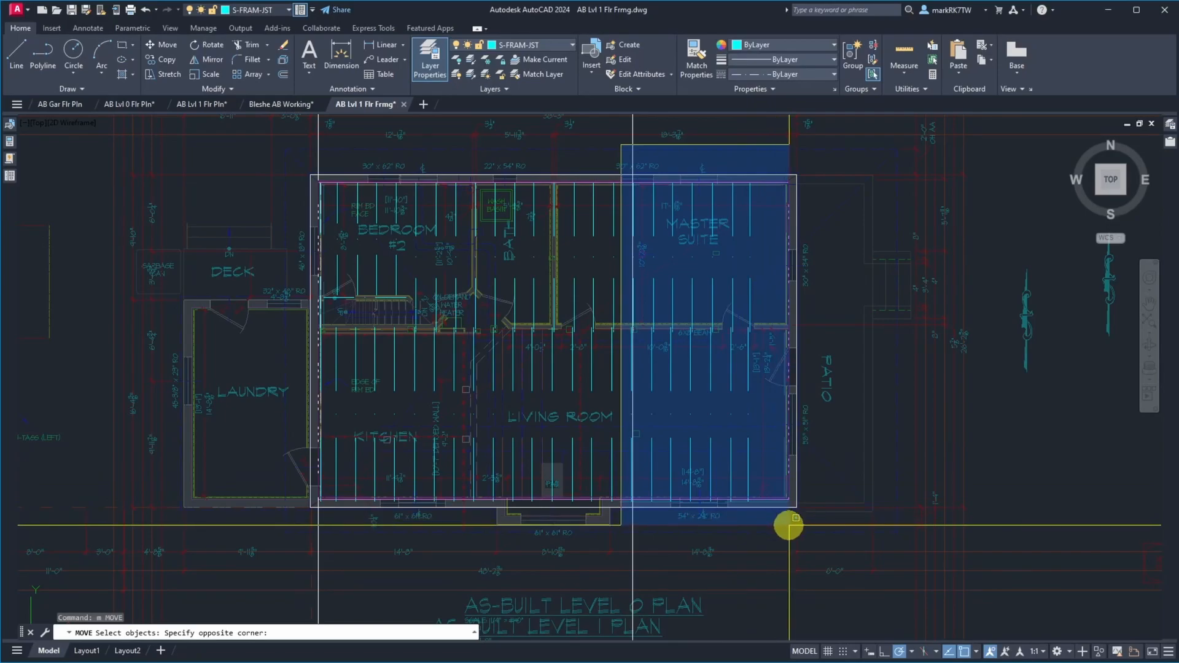
left_click(789, 525)
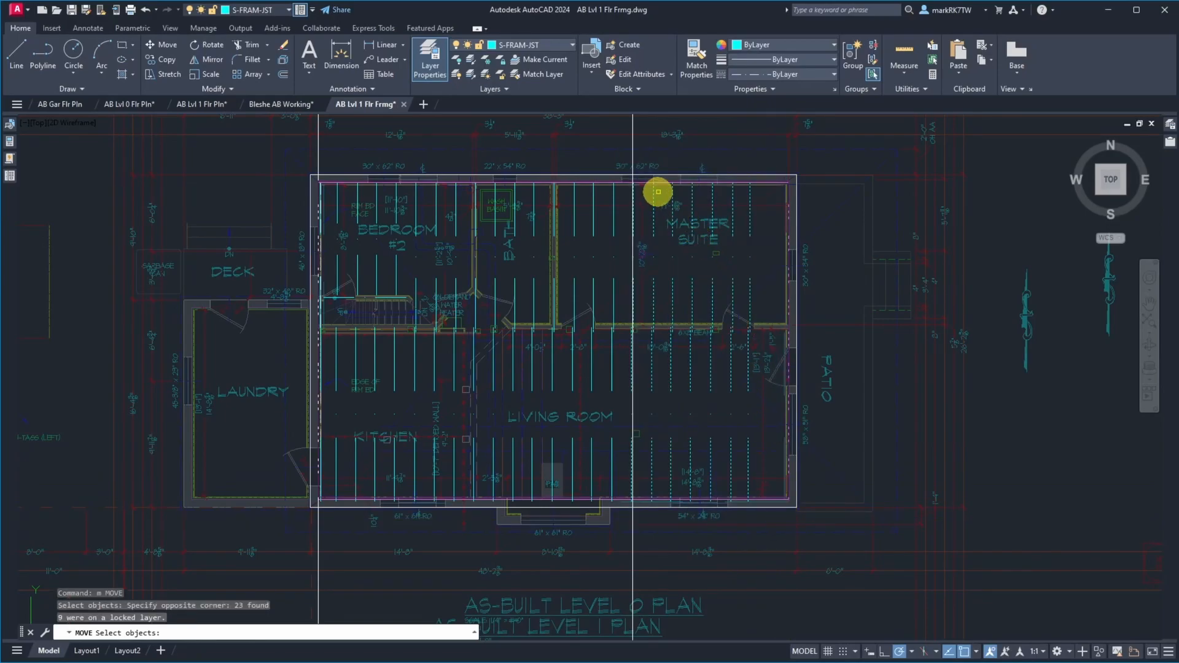
scroll(659, 191, "up", 5)
scroll(659, 191, "down", 5)
scroll(561, 164, "up", 5)
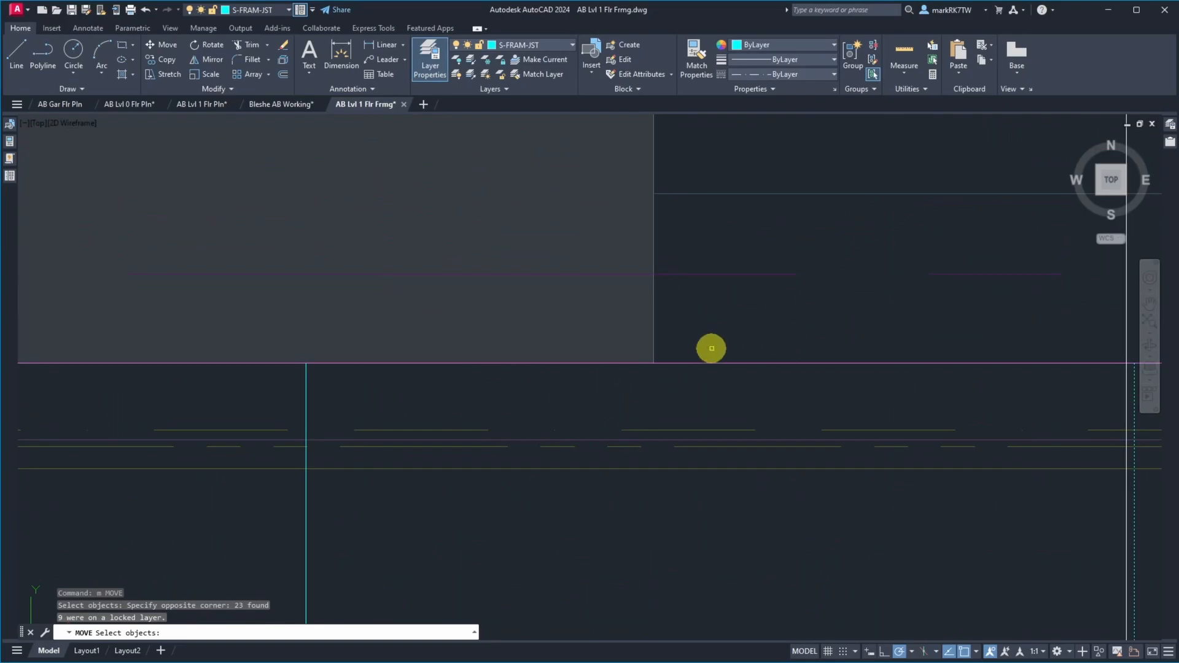
scroll(725, 338, "down", 2)
scroll(729, 337, "up", 4)
key("Return")
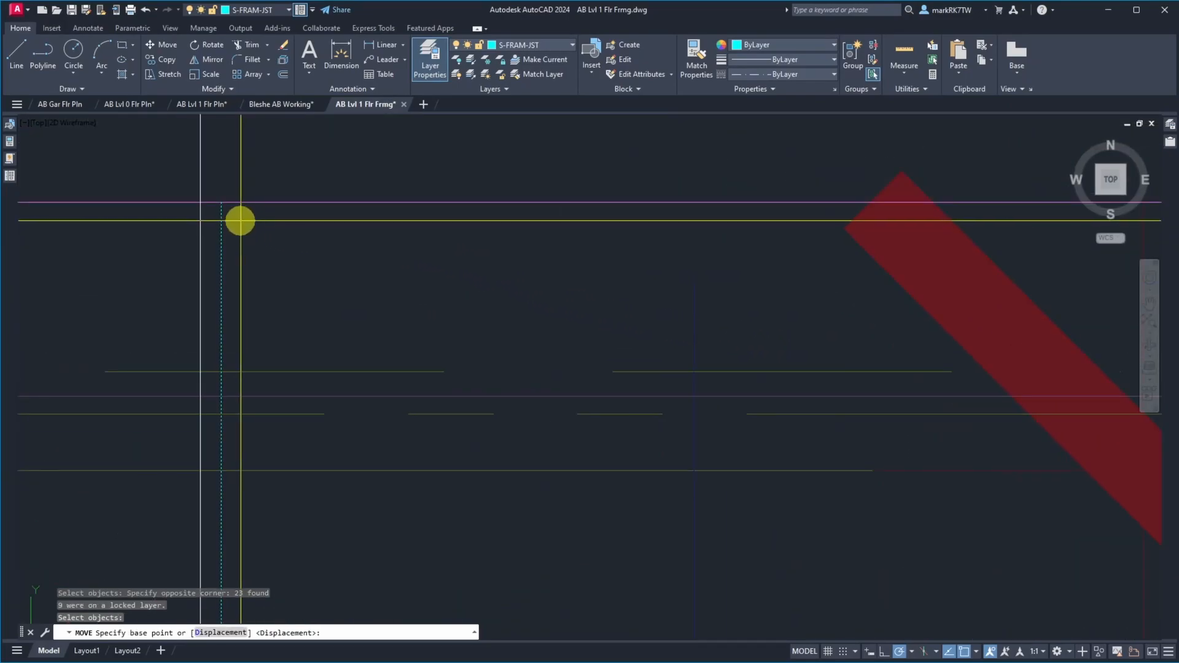
left_click(222, 202)
Erase the construction line offset 296-13/16" from the west wall line
type("e")
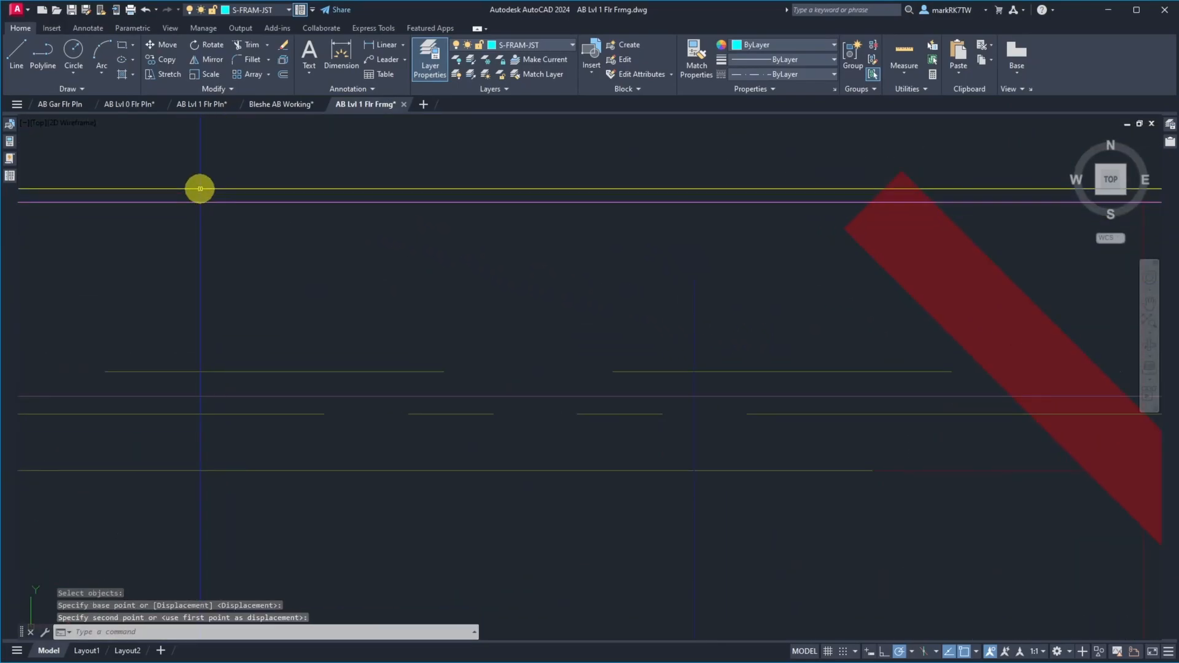
key("Return")
left_click(201, 185)
key("Return")
scroll(469, 273, "down", 12)
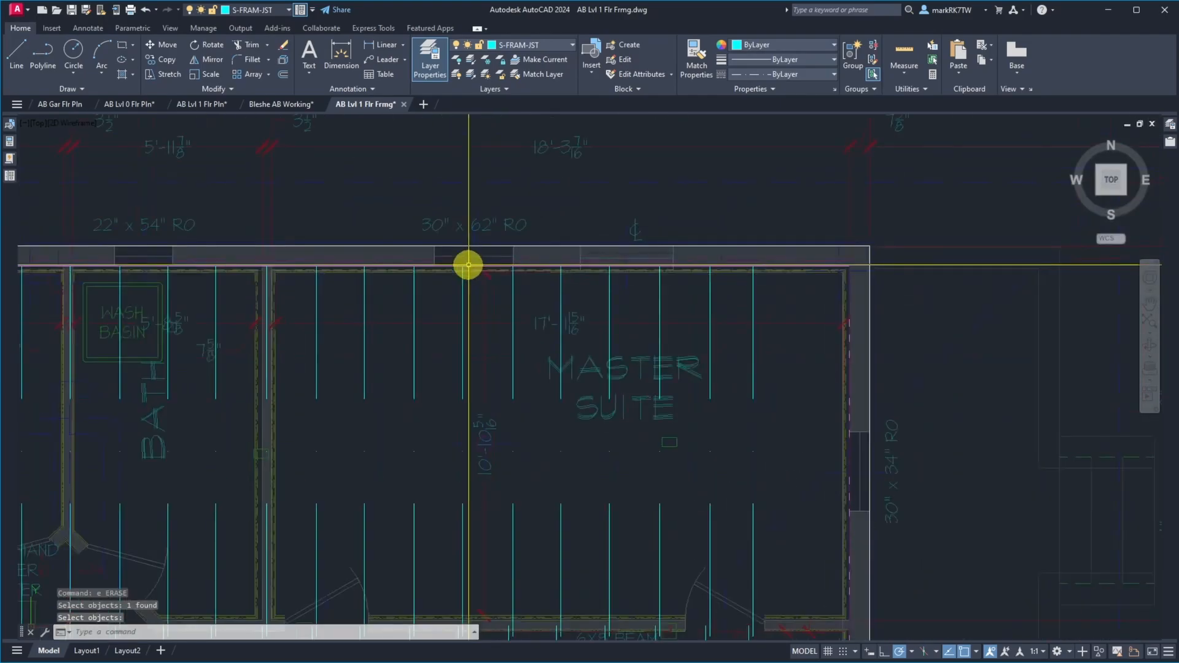
scroll(538, 277, "down", 2)
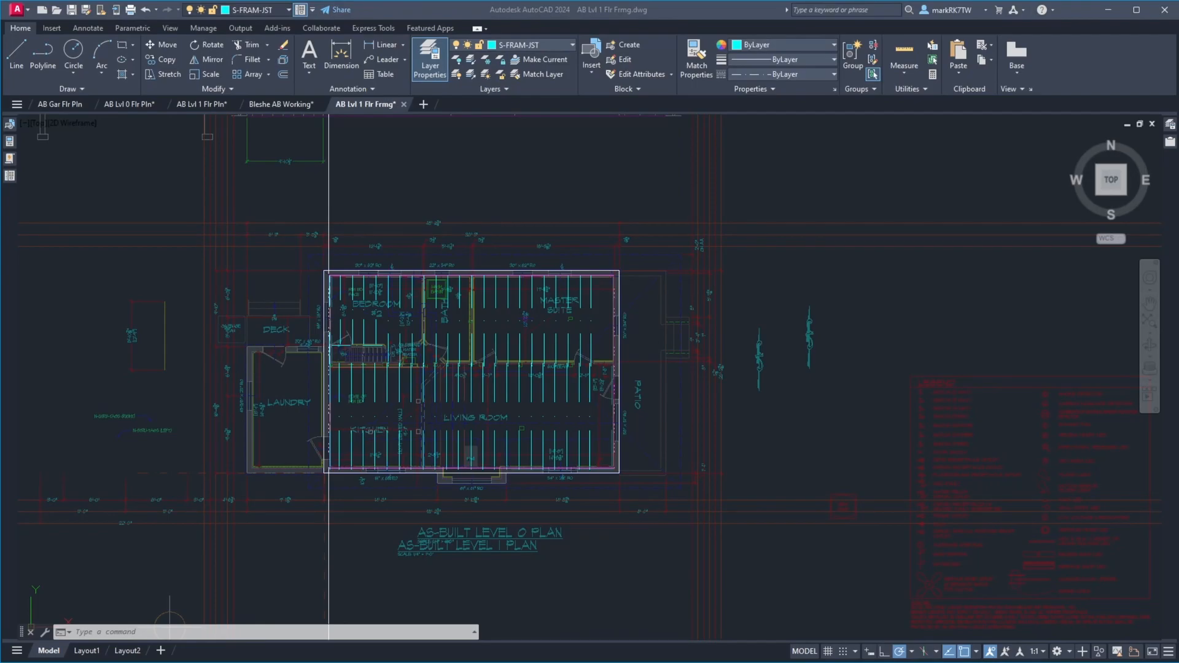
Offset the west wall's construction line 315-15/16" to the east, across the master suite
left_click(407, 210)
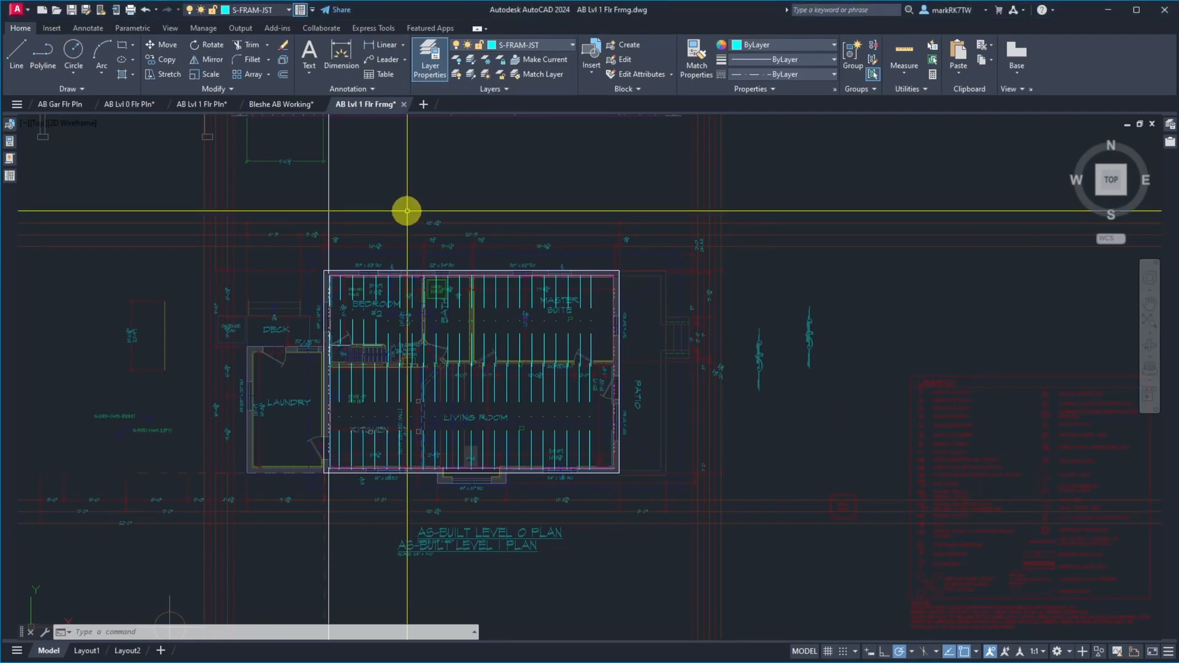
type("o")
key("Return")
type("351")
key("BackSpace")
key("BackSpace")
type("15-")
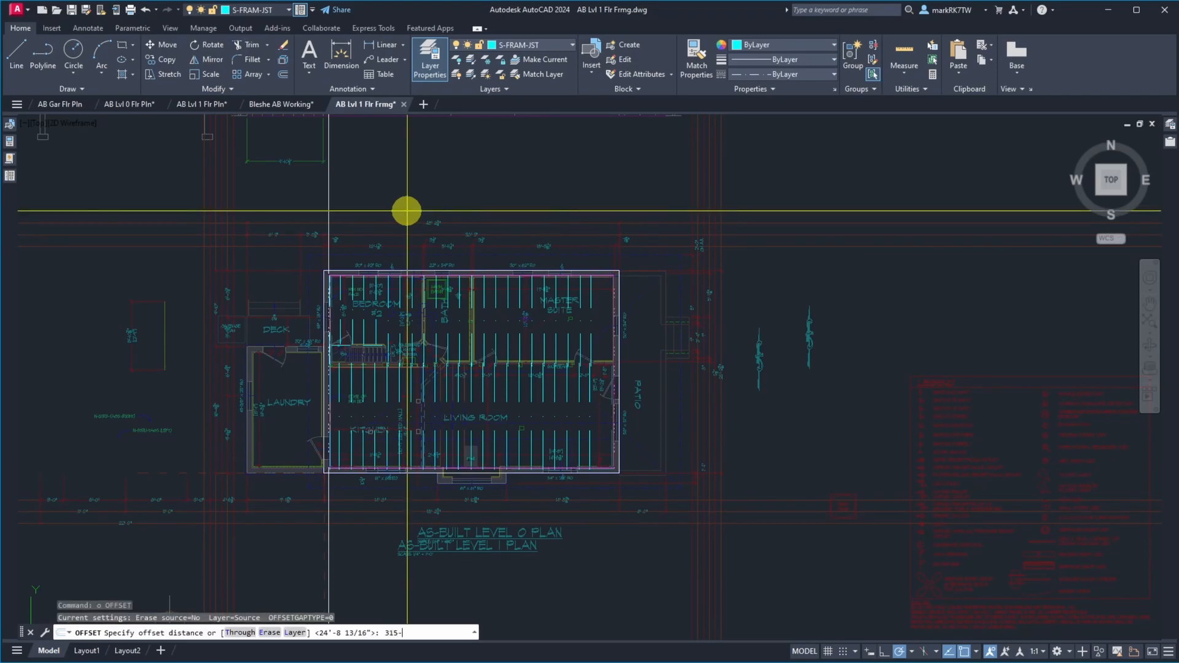
type("15/16")
key("Return")
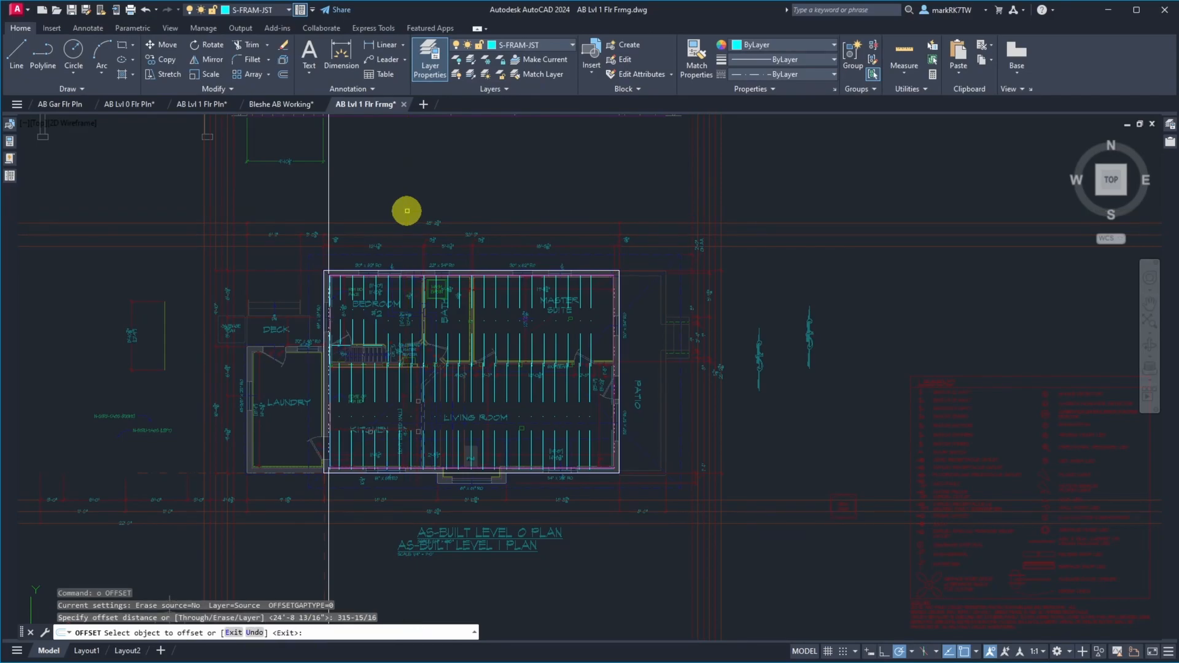
left_click(328, 200)
left_click(388, 201)
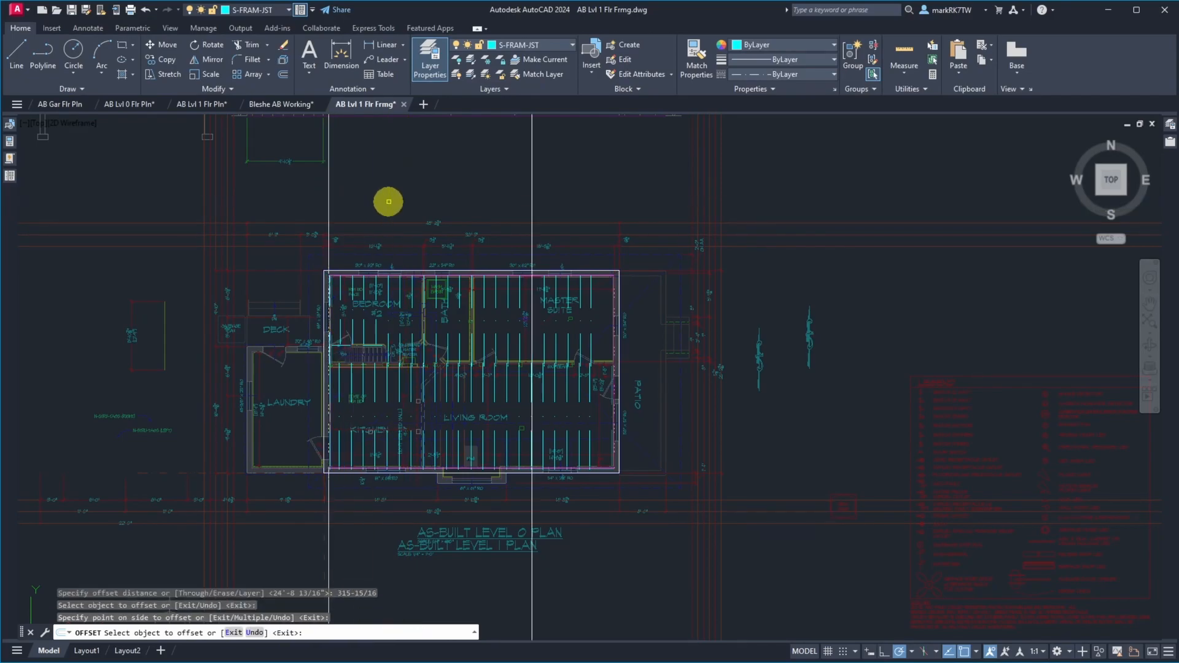
key("Return")
Move the master suite and living room joists near and east of the 315-15/16" construction line, aligning the westernmost one with that line
scroll(534, 310, "up", 10)
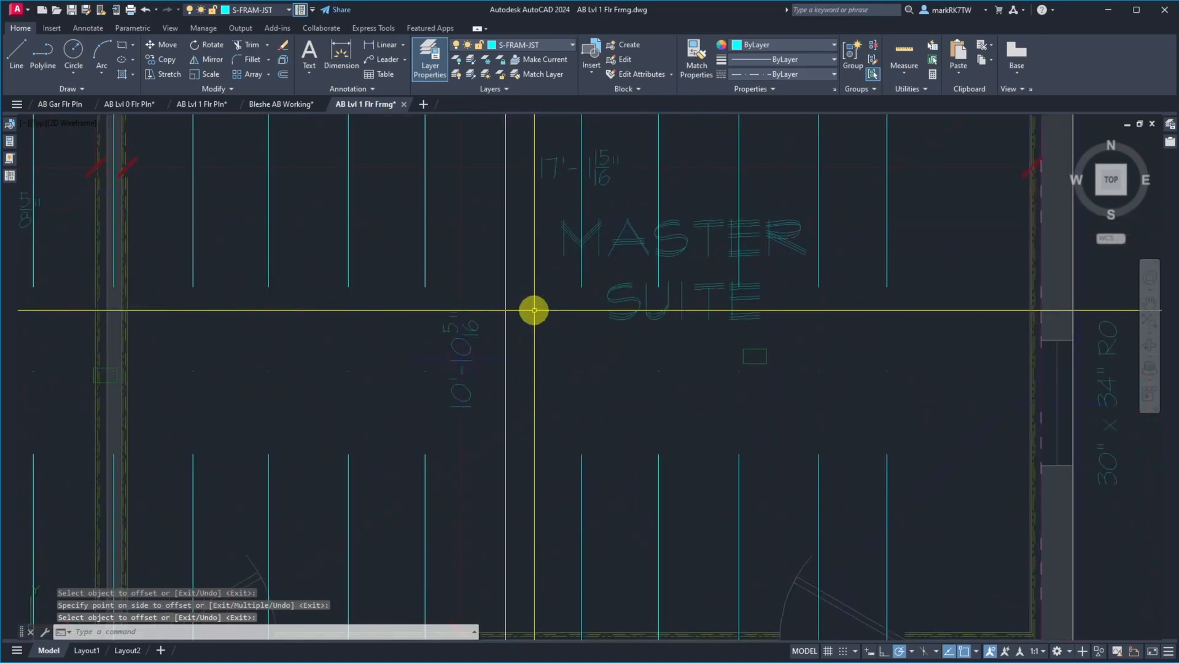
scroll(506, 295, "down", 5)
scroll(499, 190, "up", 10)
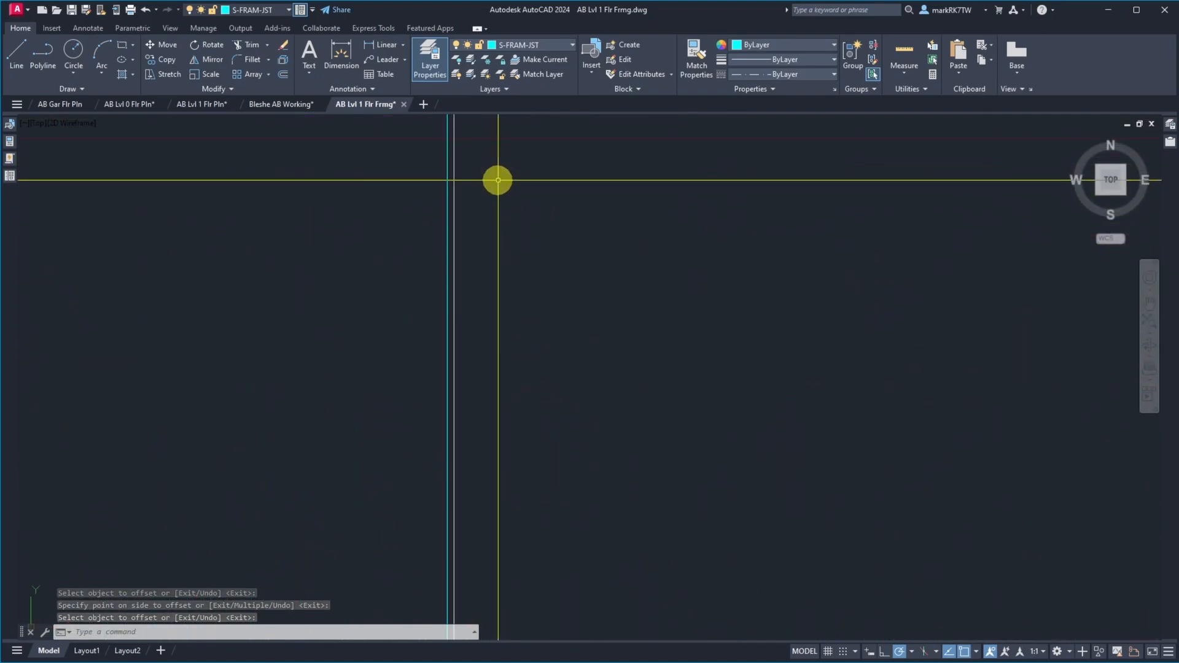
scroll(488, 292, "down", 8)
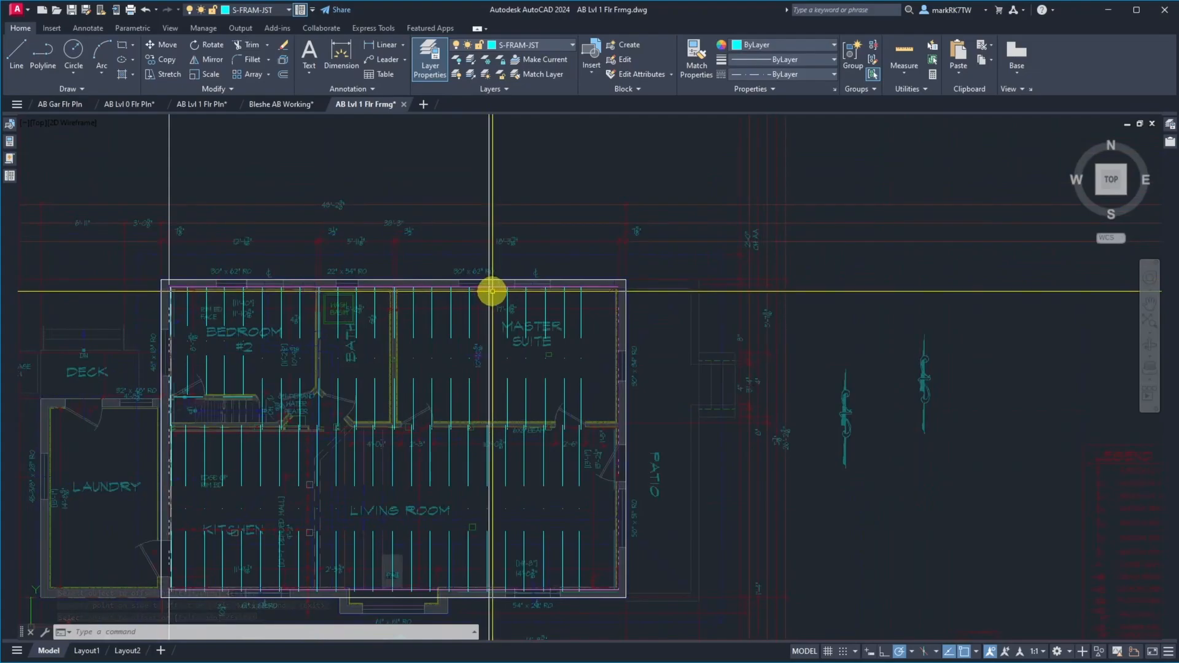
type("m")
key("Return")
left_click(479, 265)
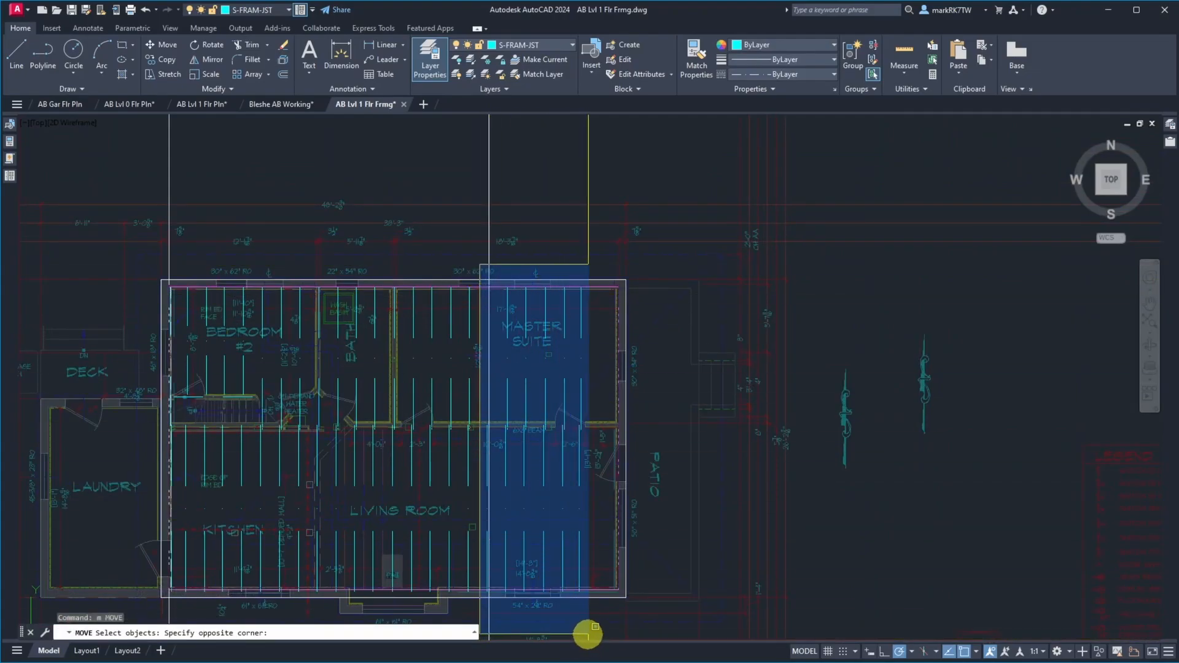
left_click(588, 636)
key("Return")
scroll(487, 283, "up", 5)
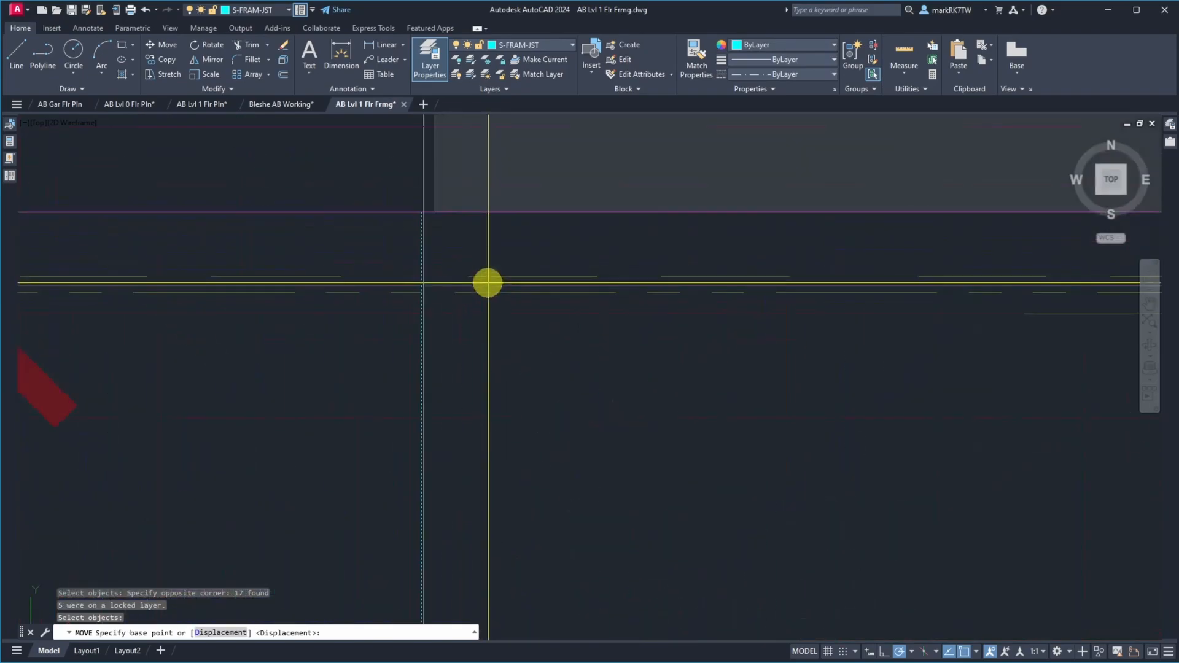
left_click(425, 211)
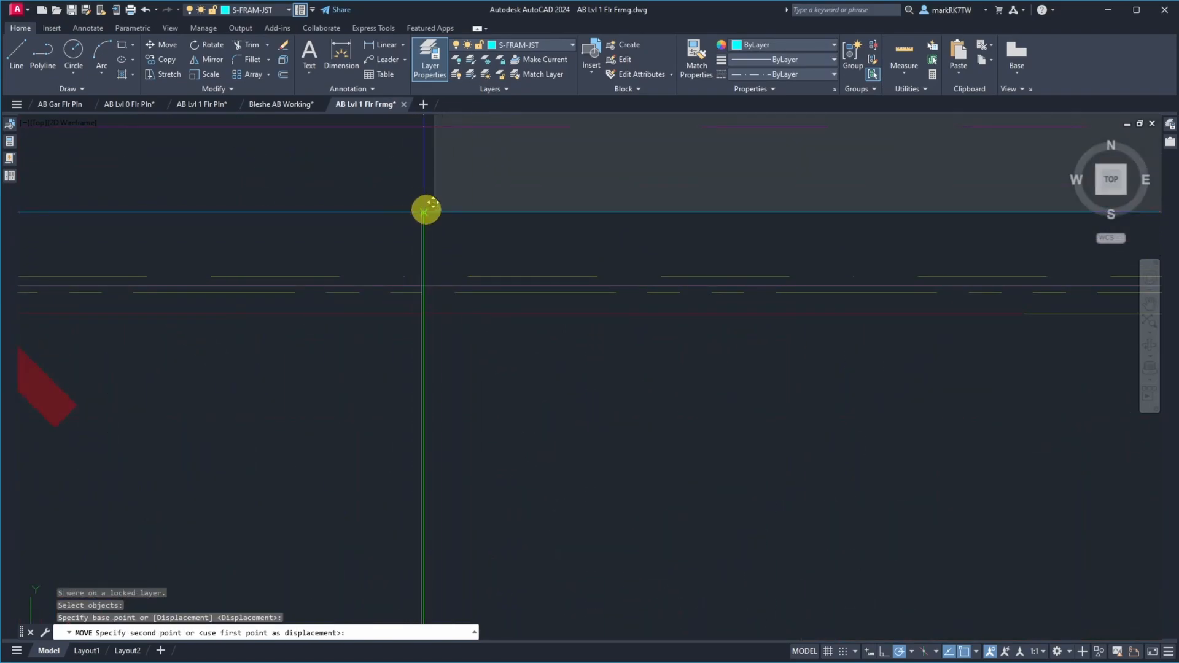
left_click(426, 211)
Erase the construction line offset 315-15/16" from the west wall line
type("e")
key("Return")
left_click(425, 192)
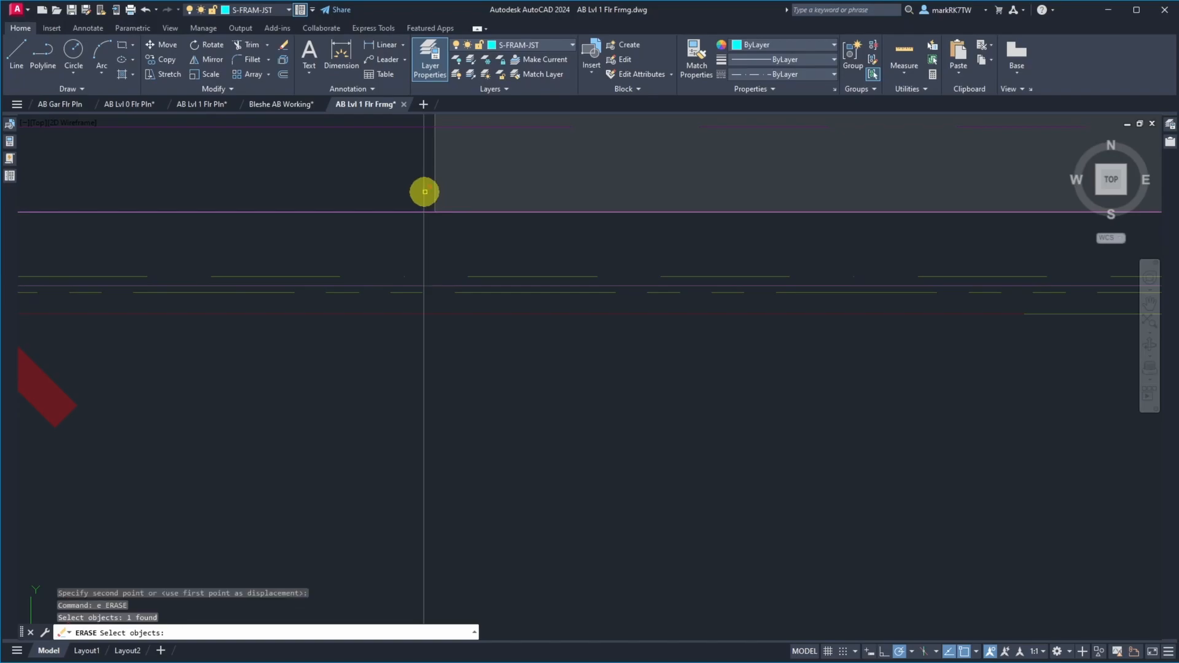
key("Return")
scroll(500, 245, "down", 6)
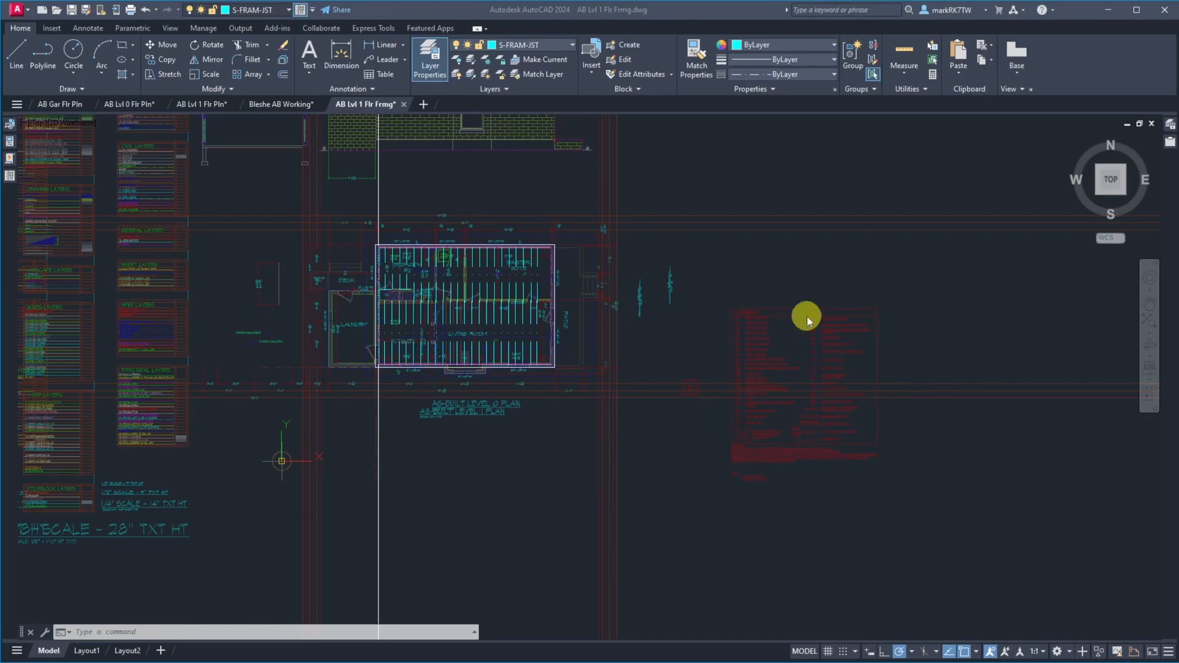
Offset the west wall's construction line 334-1/2" to the east, across the master suite
left_click(419, 198)
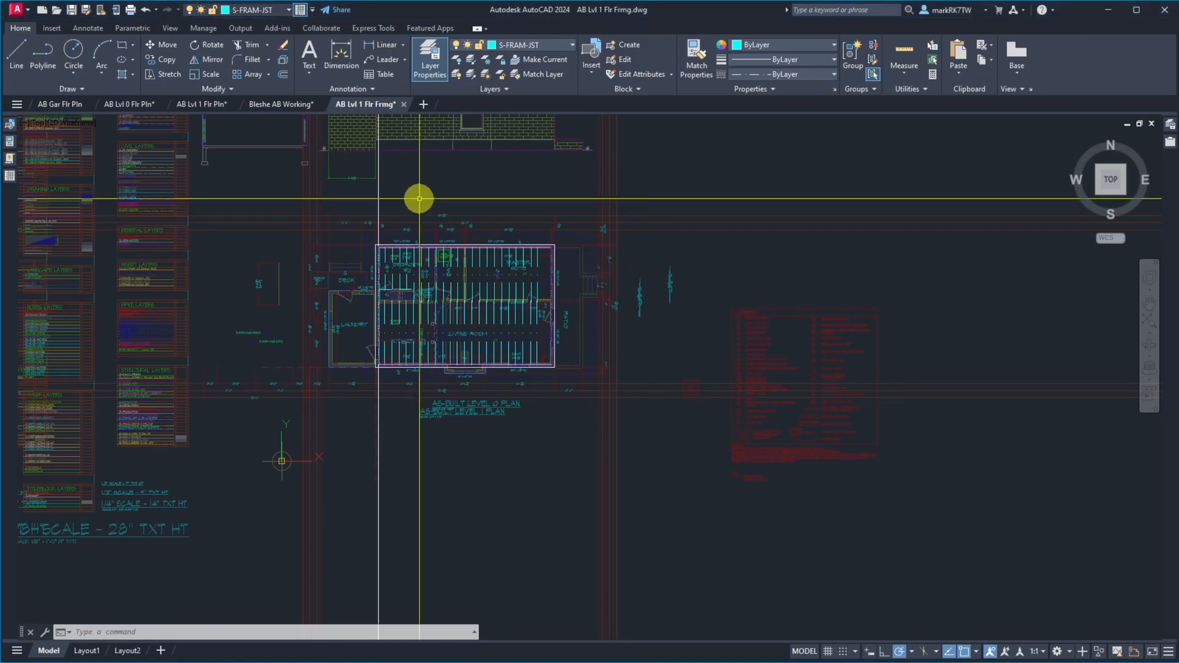
type("o")
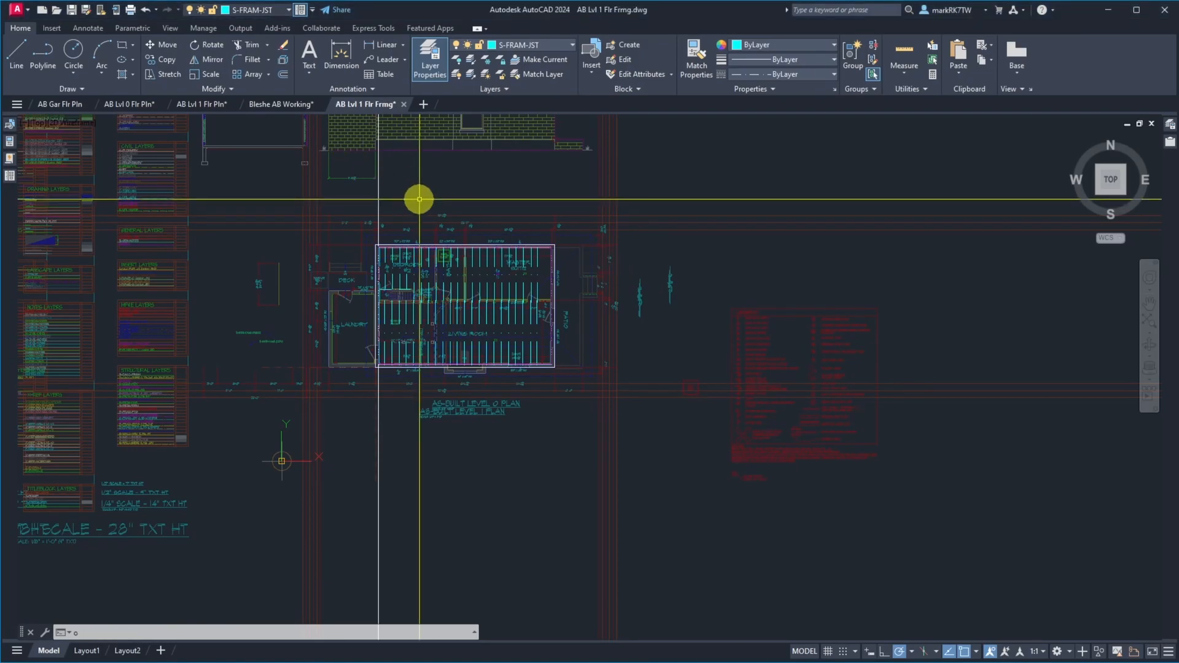
key("Return")
type("334")
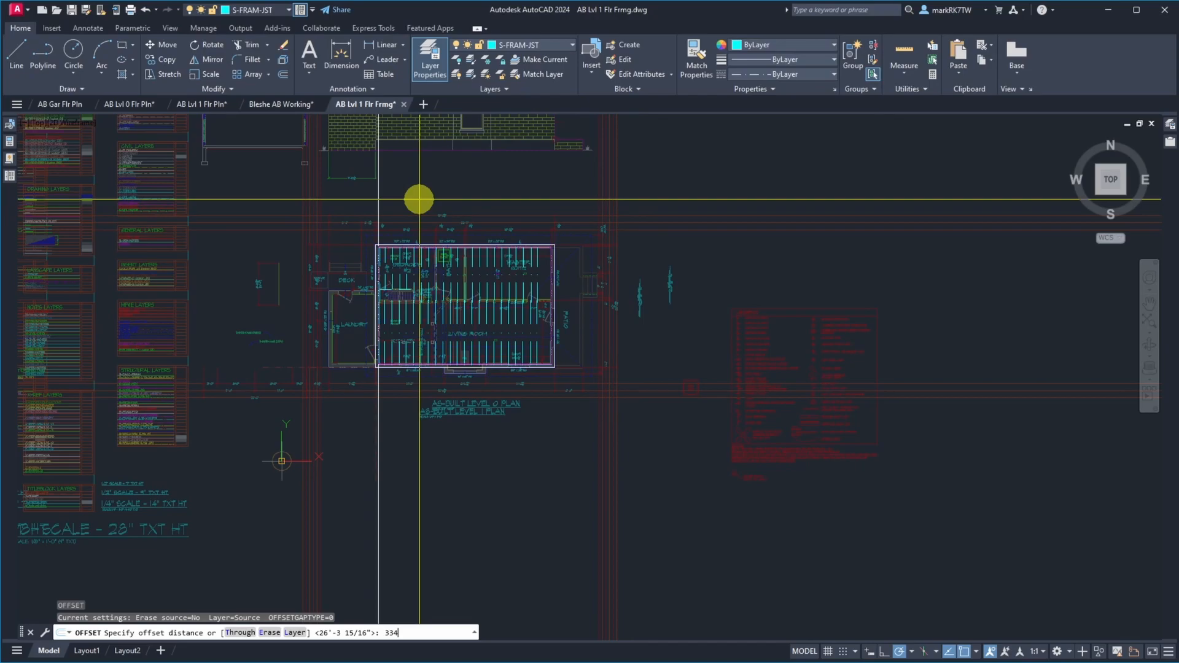
type("-1/2")
key("Return")
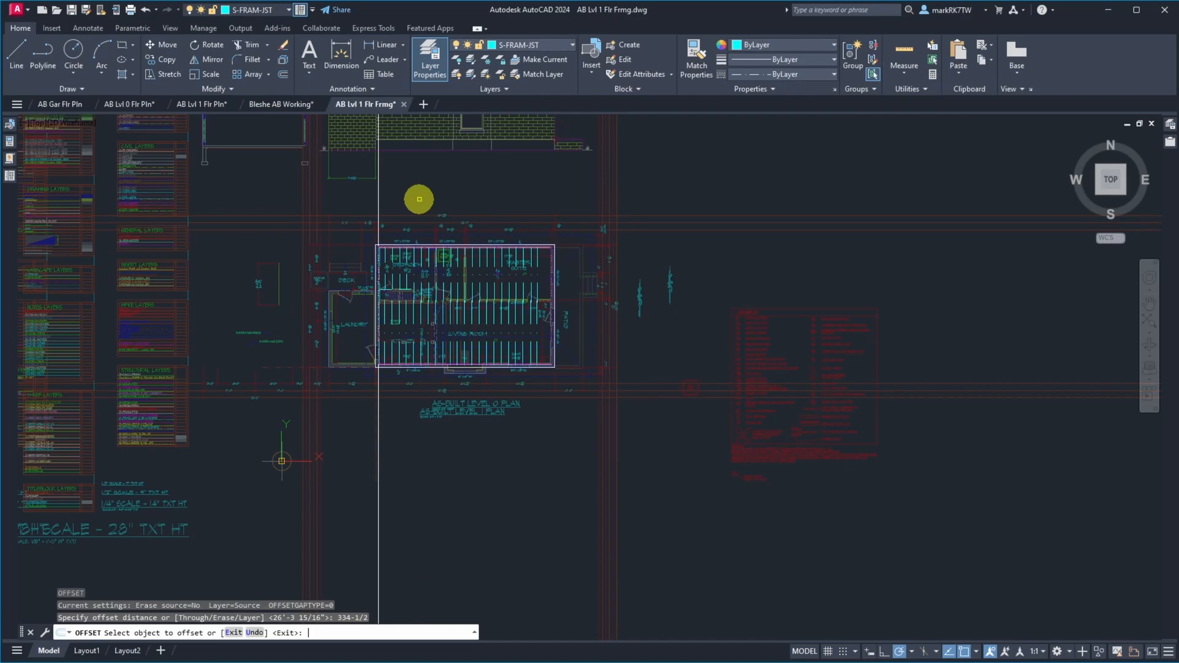
left_click(378, 204)
left_click(421, 206)
left_click(541, 277)
key("Return")
Move the master suite and living room joists near and east of the 334-1/2" construction line, aligning the westernmost one with that line
scroll(510, 276, "up", 8)
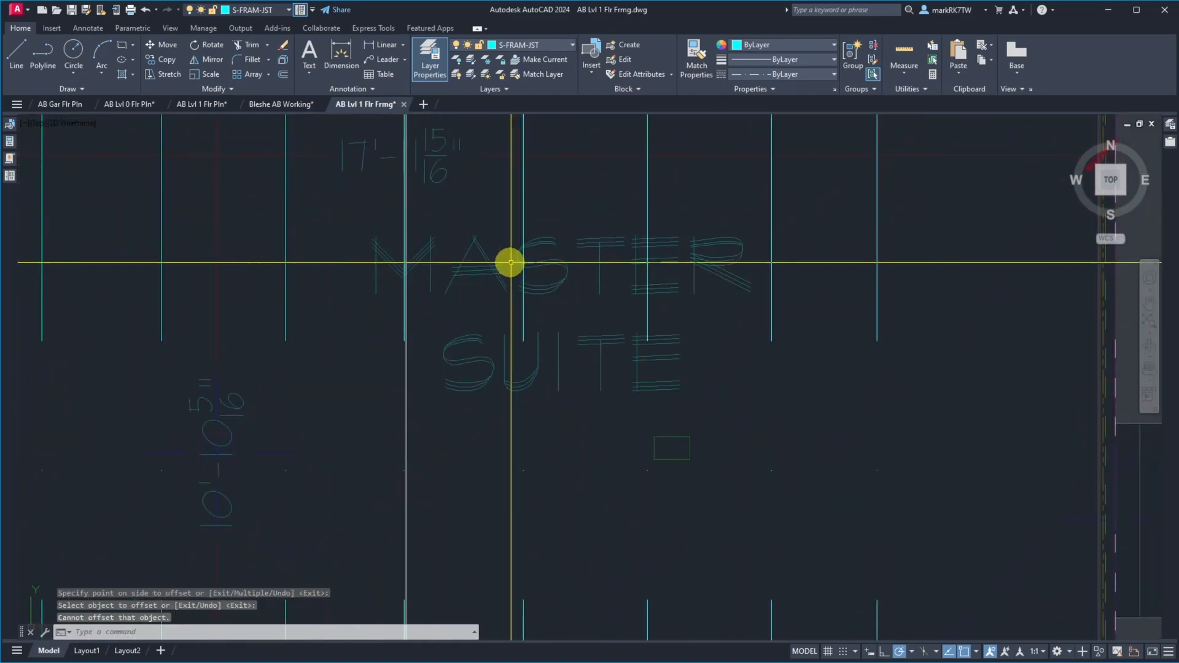
scroll(511, 278, "down", 5)
type("m")
key("Return")
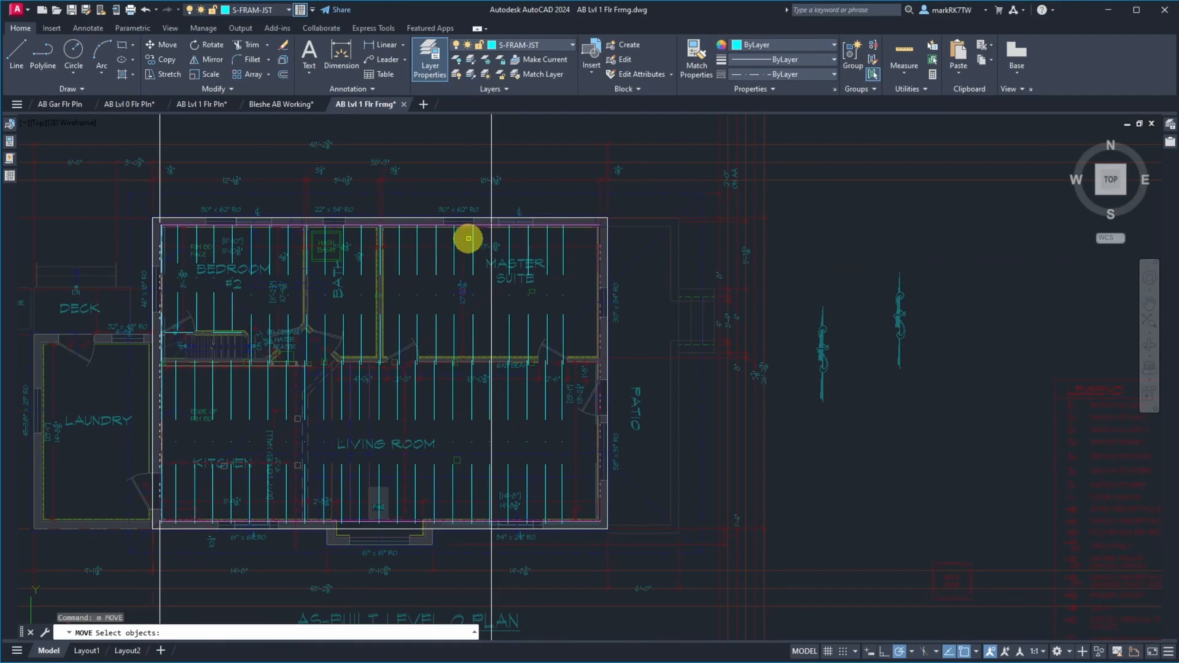
left_click(484, 199)
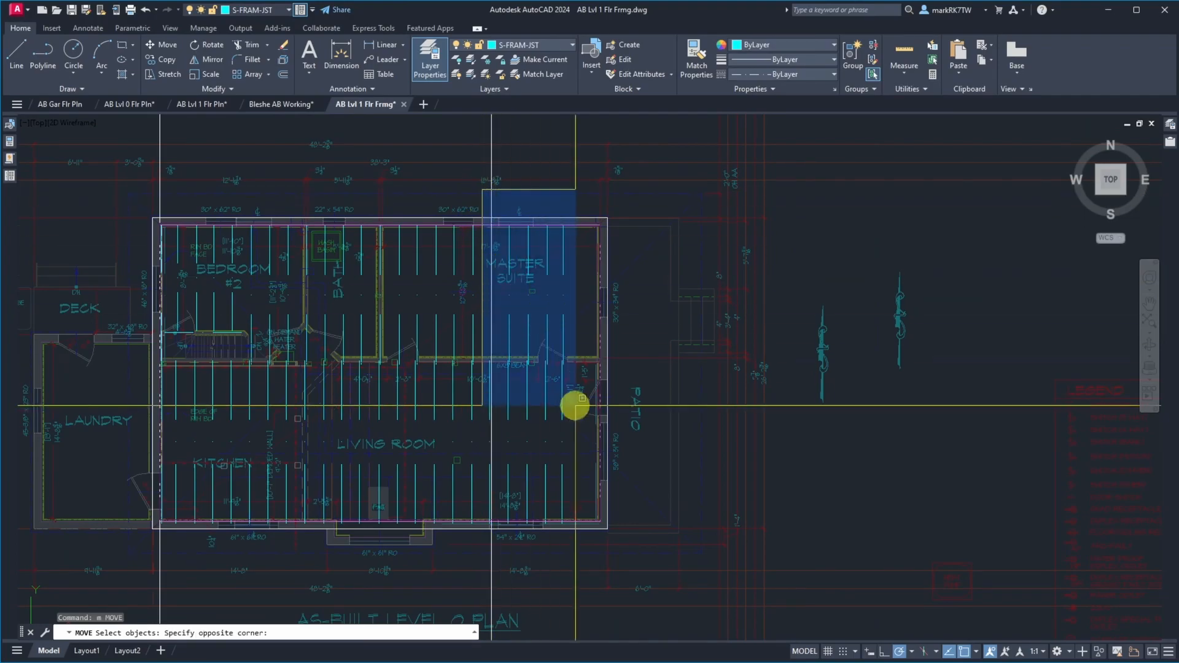
left_click(585, 538)
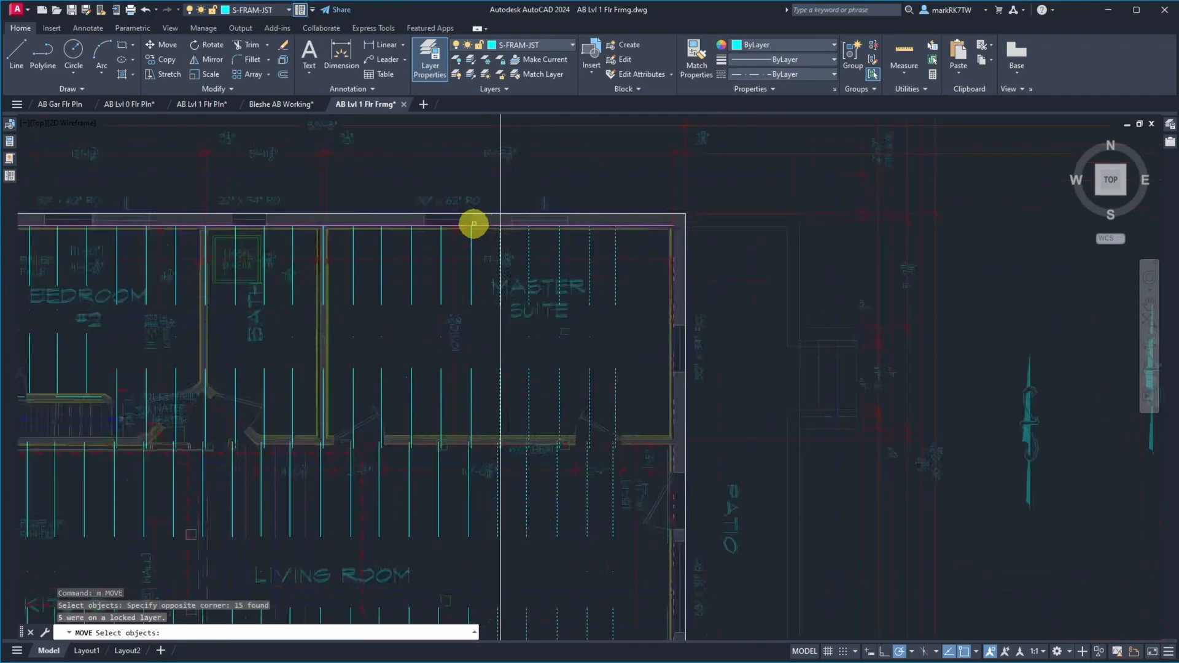
scroll(479, 224, "up", 5)
key("Return")
left_click(718, 232)
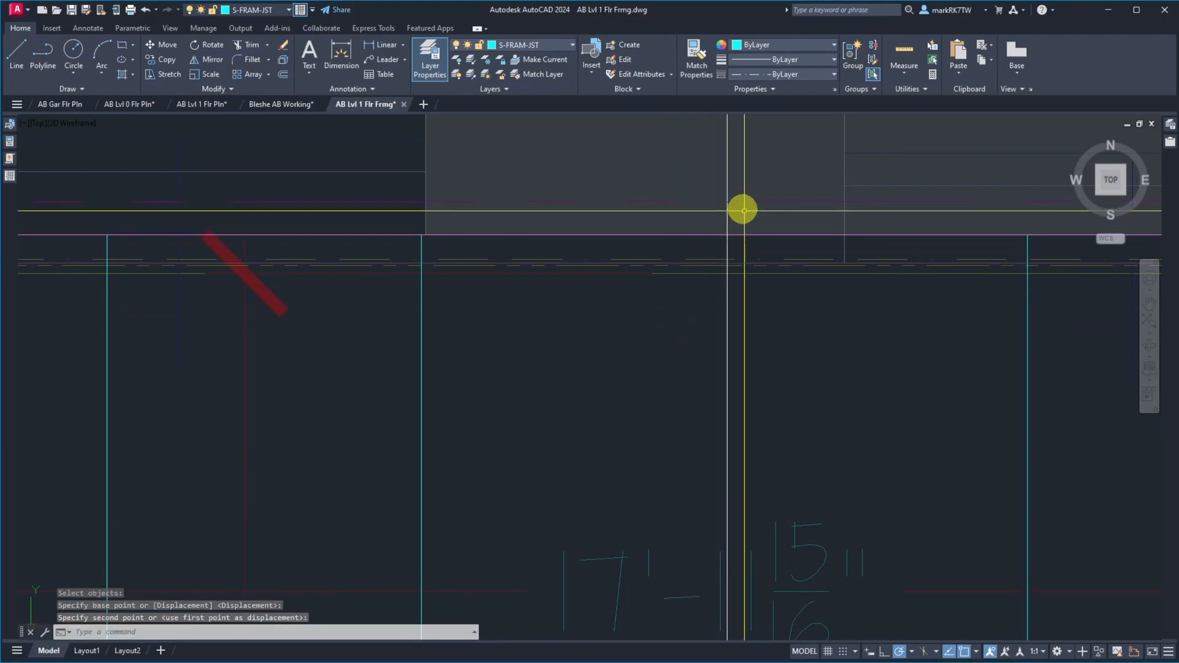
Erase the construction line offset 334-1/2" from the west wall line
scroll(737, 227, "down", 5)
key("Escape")
type("e")
key("Return")
left_click(722, 215)
key("Return")
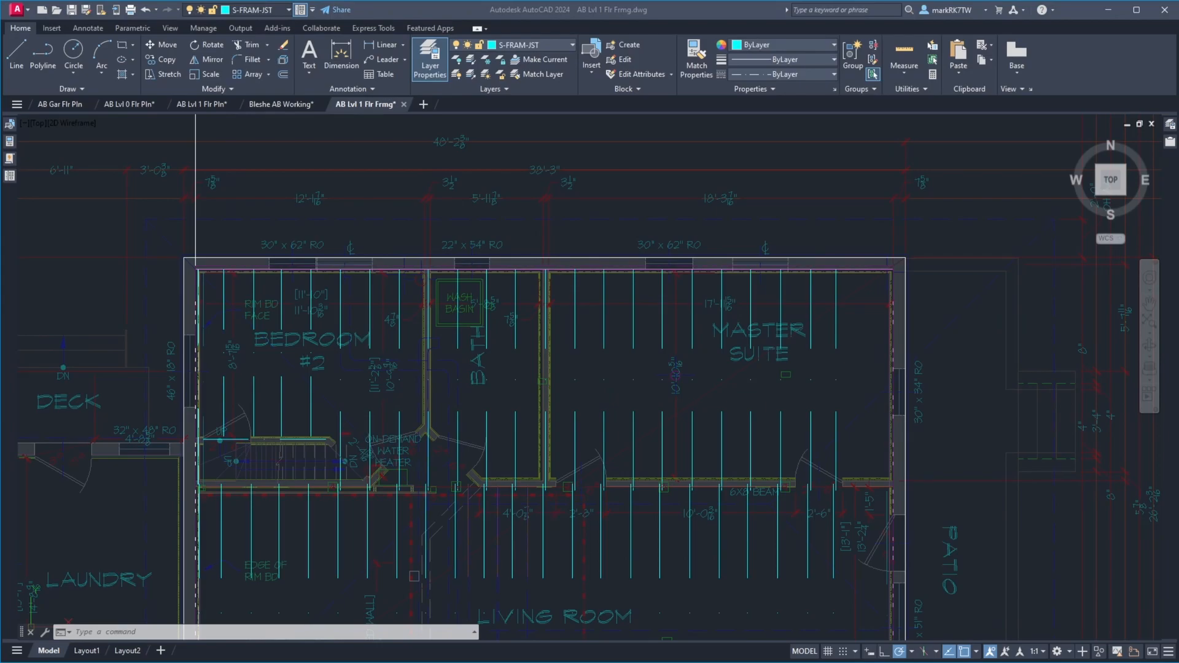
Offset the west wall's construction line 352.5" to the east, across the master suite
left_click(771, 225)
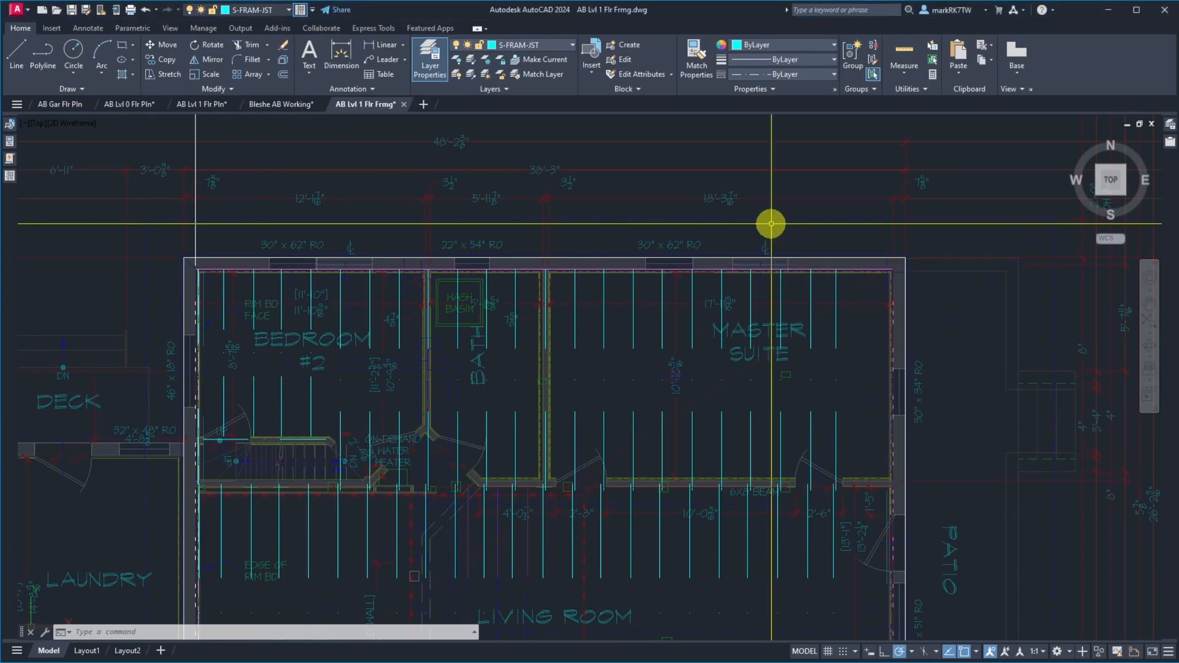
type("o")
key("Return")
type("3")
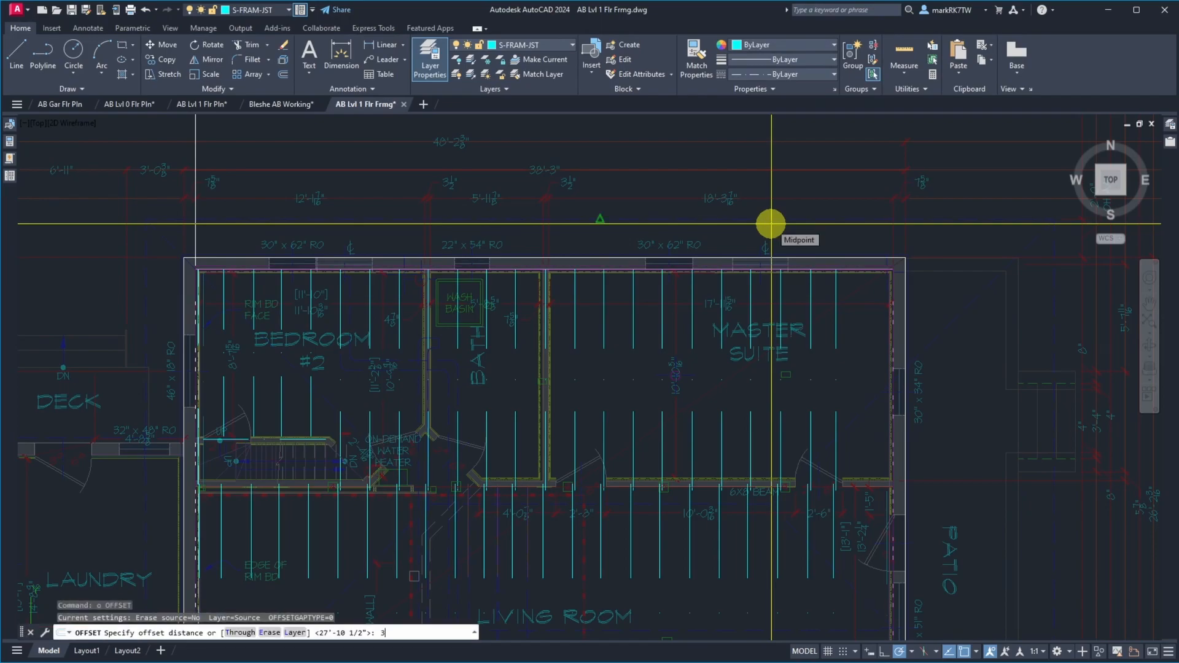
type("52.5")
key("Return")
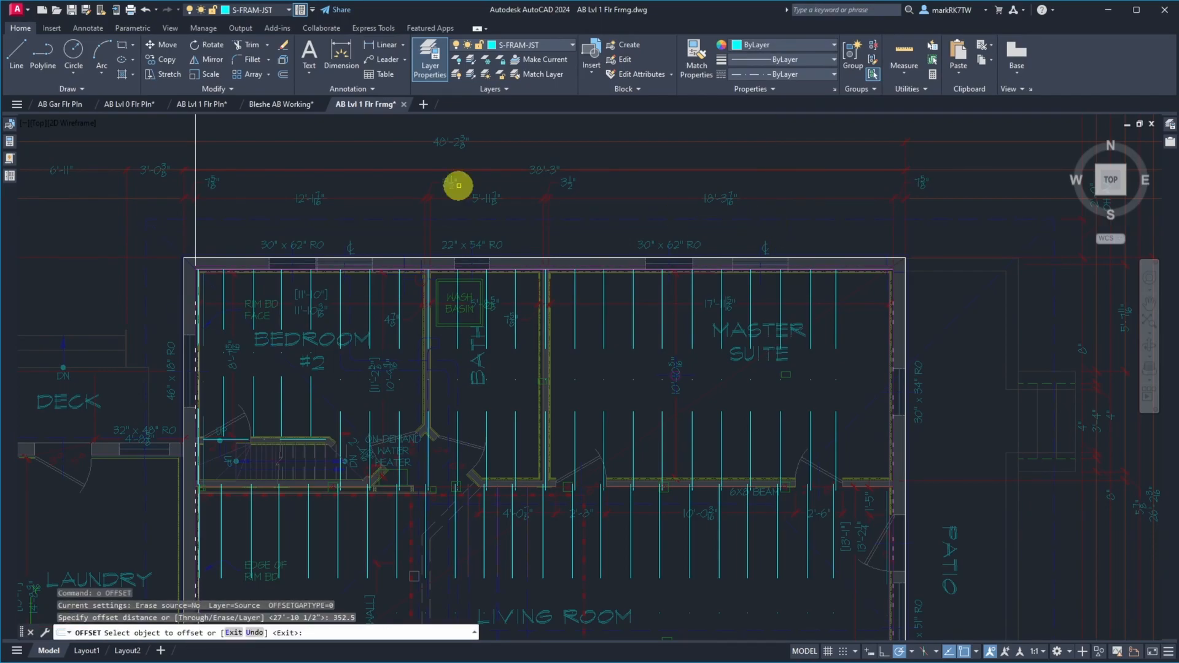
left_click(198, 153)
left_click(195, 155)
left_click(300, 163)
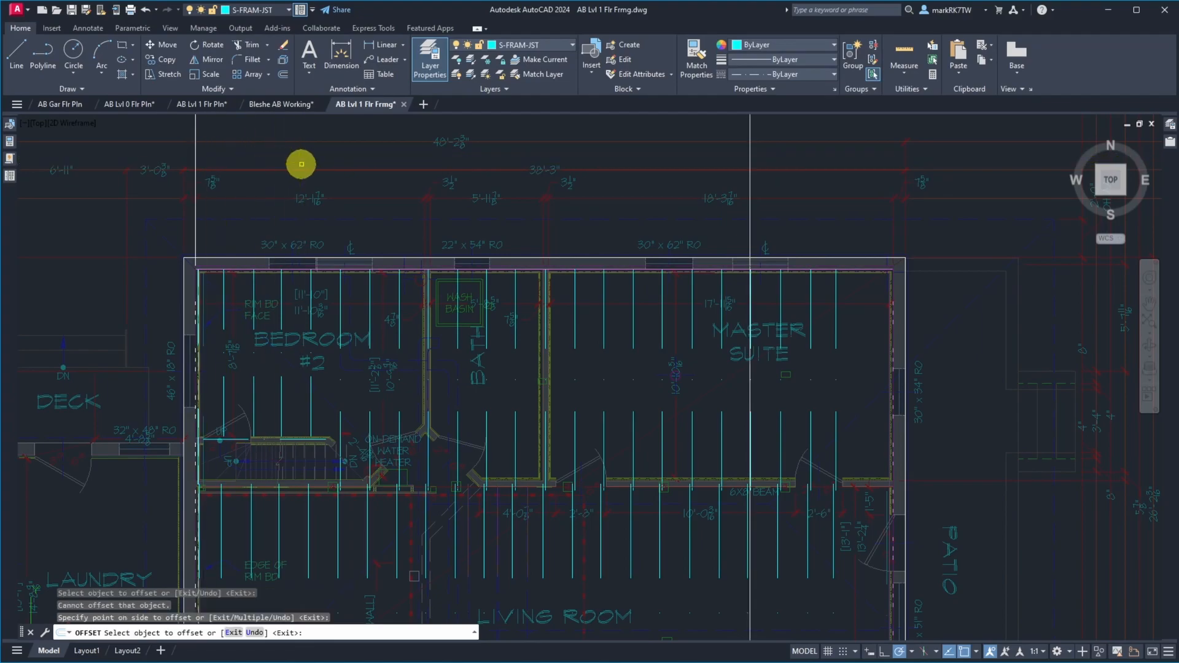
key("Return")
Move the master suite and living room joists near and east of the 352.5" construction line, aligning the westernmost one with that line
type("m")
key("Return")
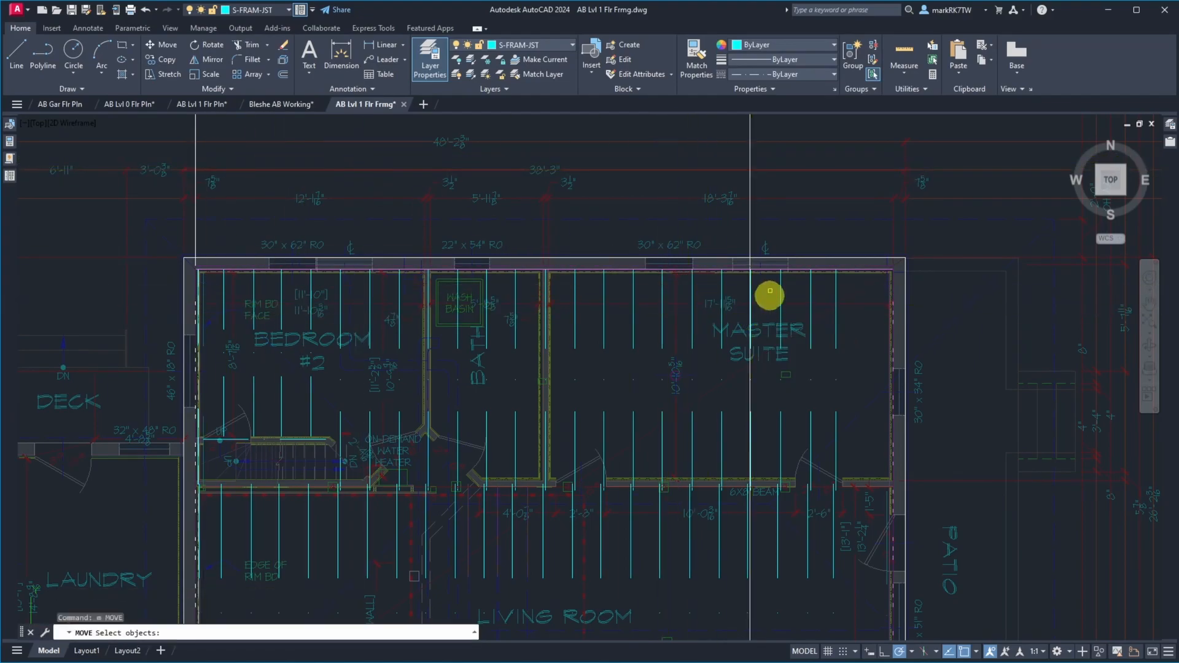
scroll(768, 239, "down", 2)
left_click(750, 241)
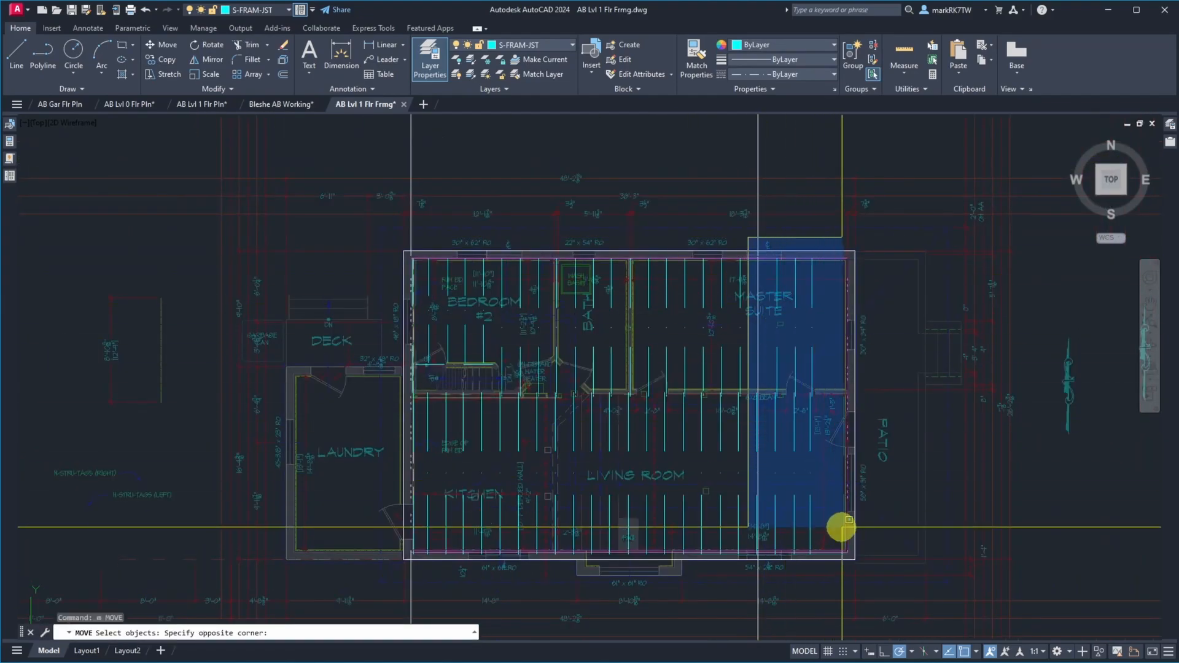
left_click(848, 553)
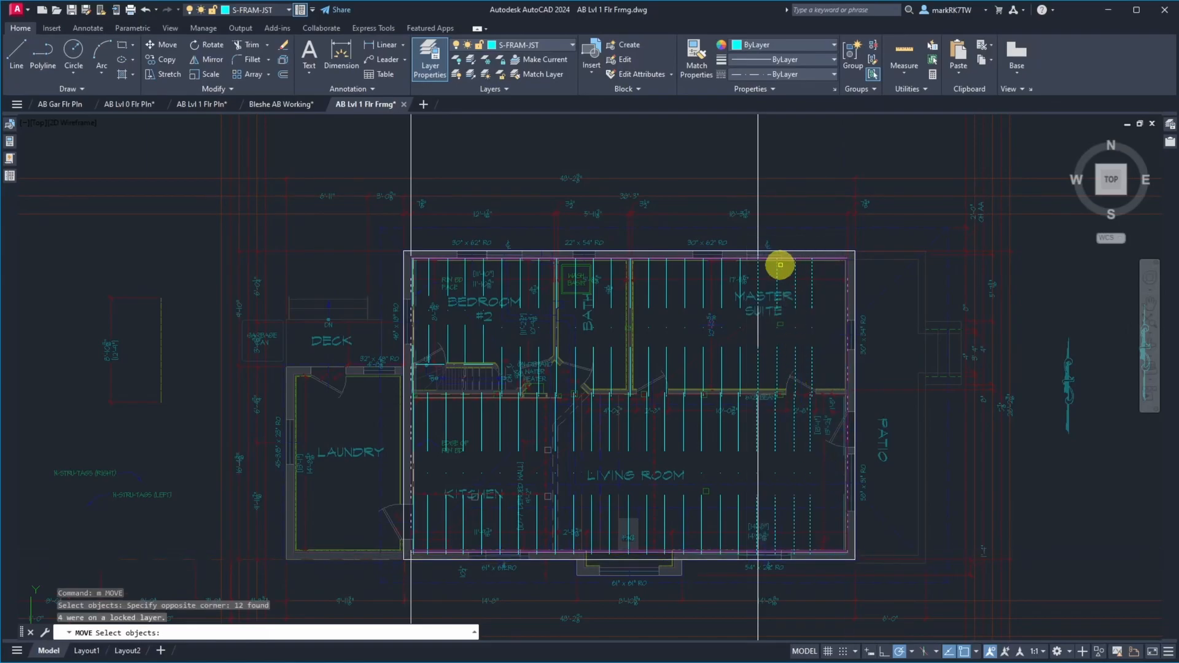
scroll(763, 271, "up", 5)
scroll(537, 206, "down", 1)
scroll(536, 206, "up", 3)
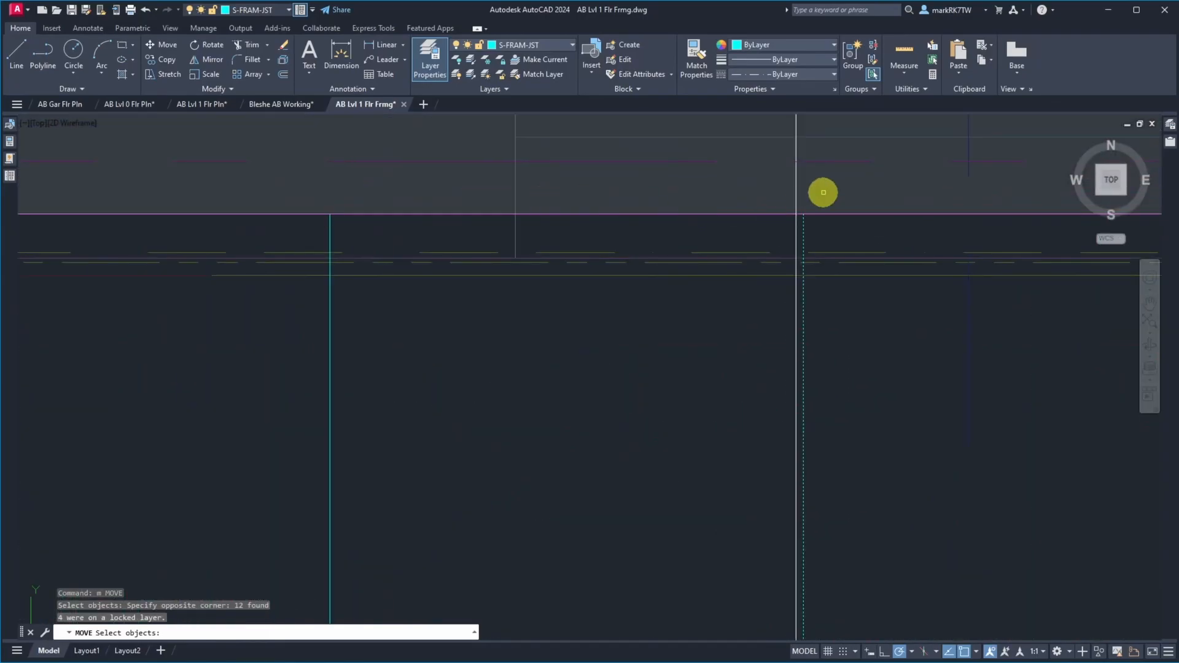
key("Return")
left_click(796, 214)
left_click(795, 214)
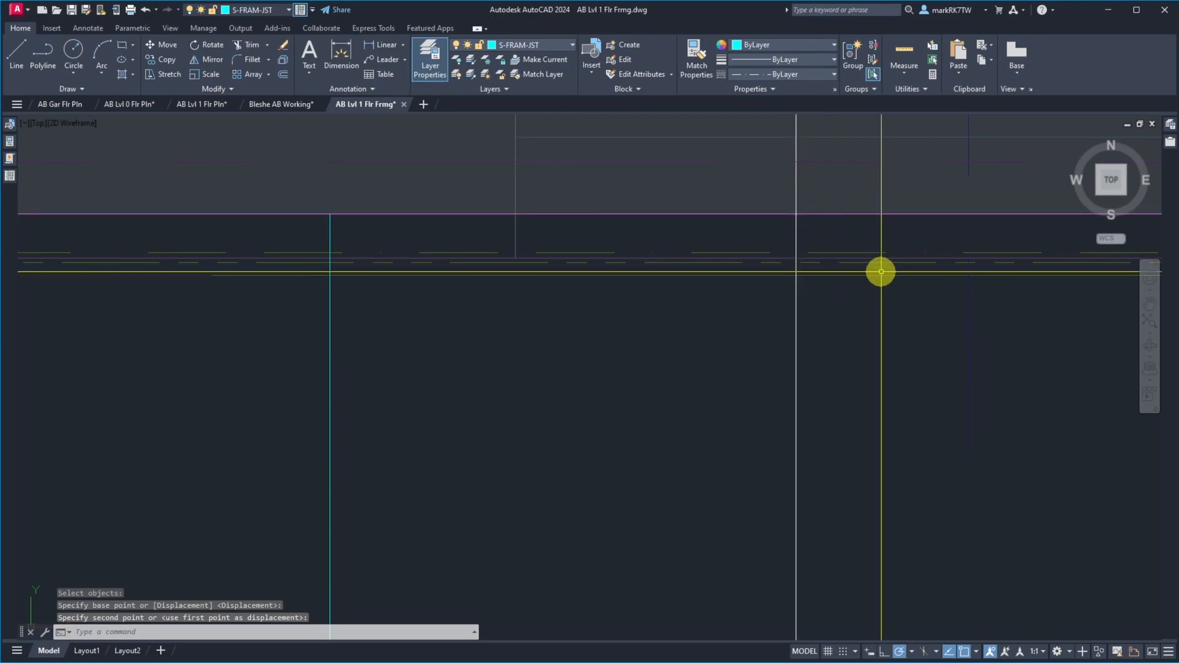
Erase the construction line offset 352.5" from the west wall line
scroll(848, 245, "down", 7)
type("e")
key("Return")
left_click(842, 209)
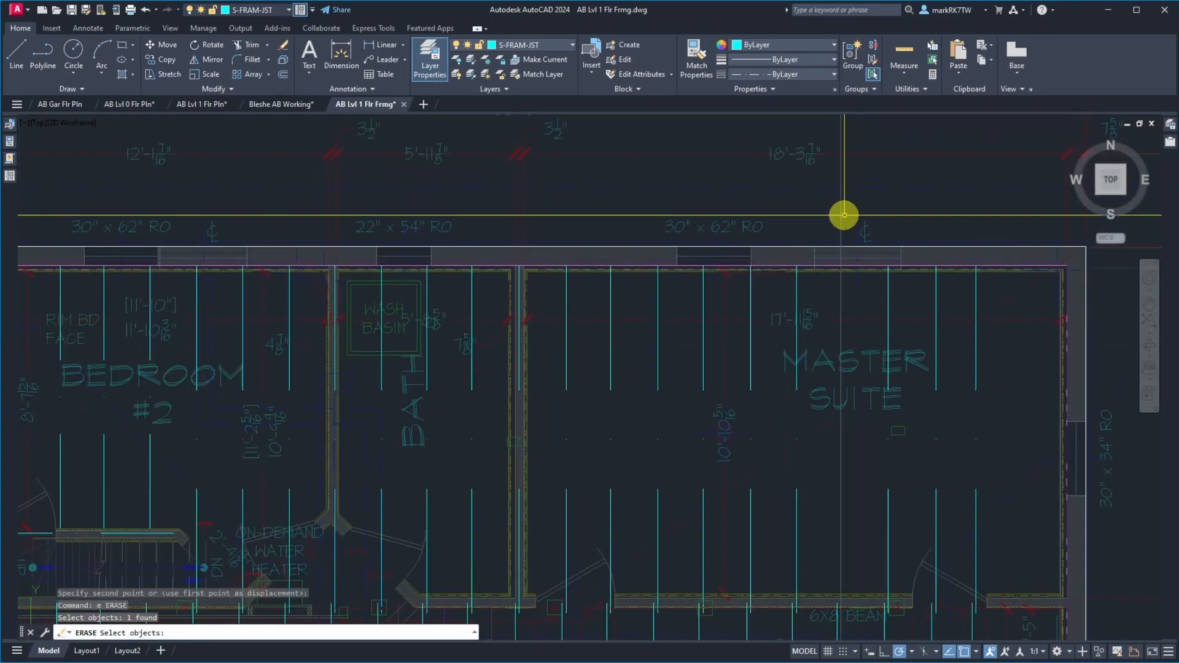
key("Return")
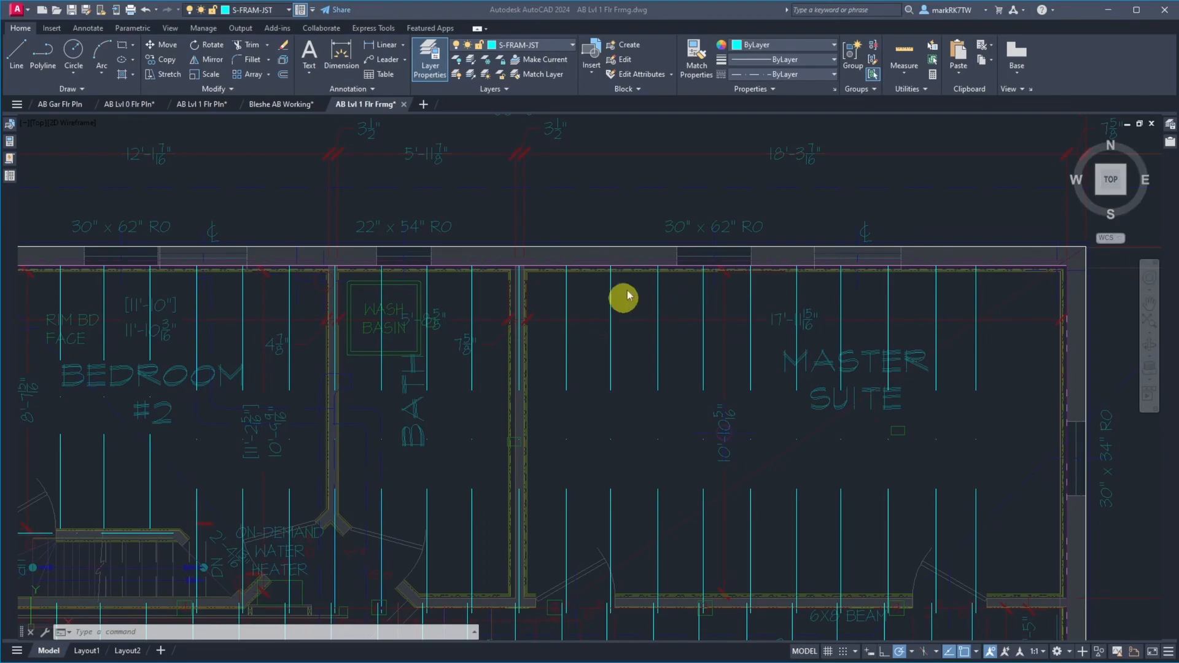
Offset the west wall's construction line 371-9/16" to the east, across the master suite
left_click(585, 206)
scroll(720, 196, "down", 8)
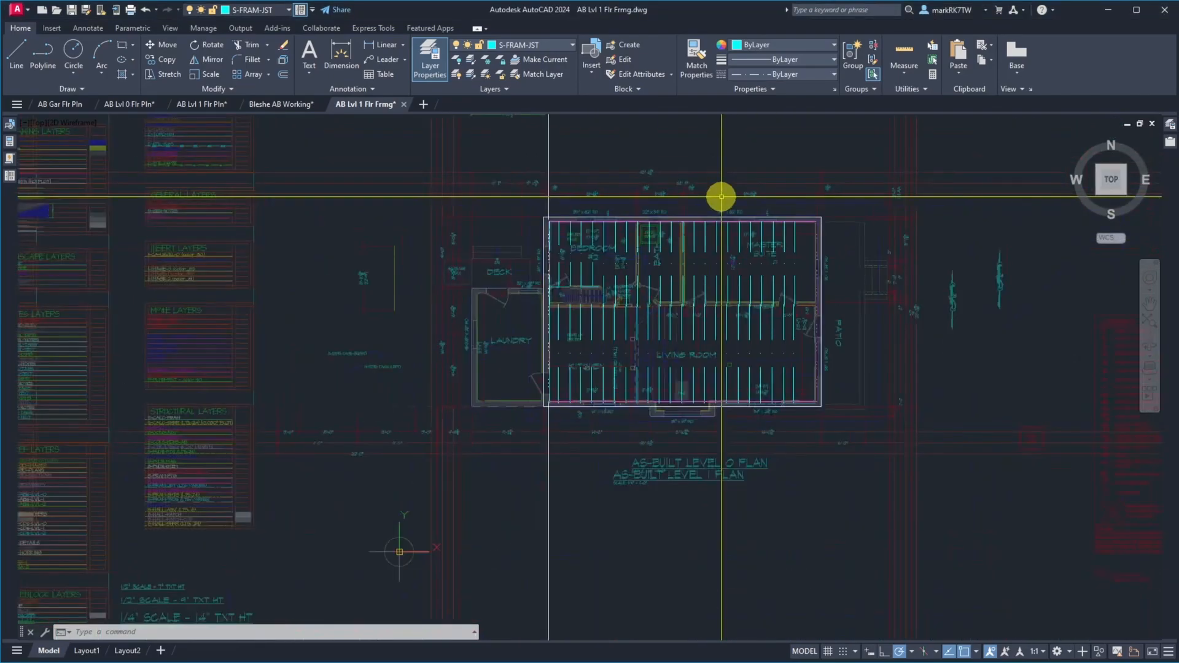
type("o")
key("Return")
type("371-9/16")
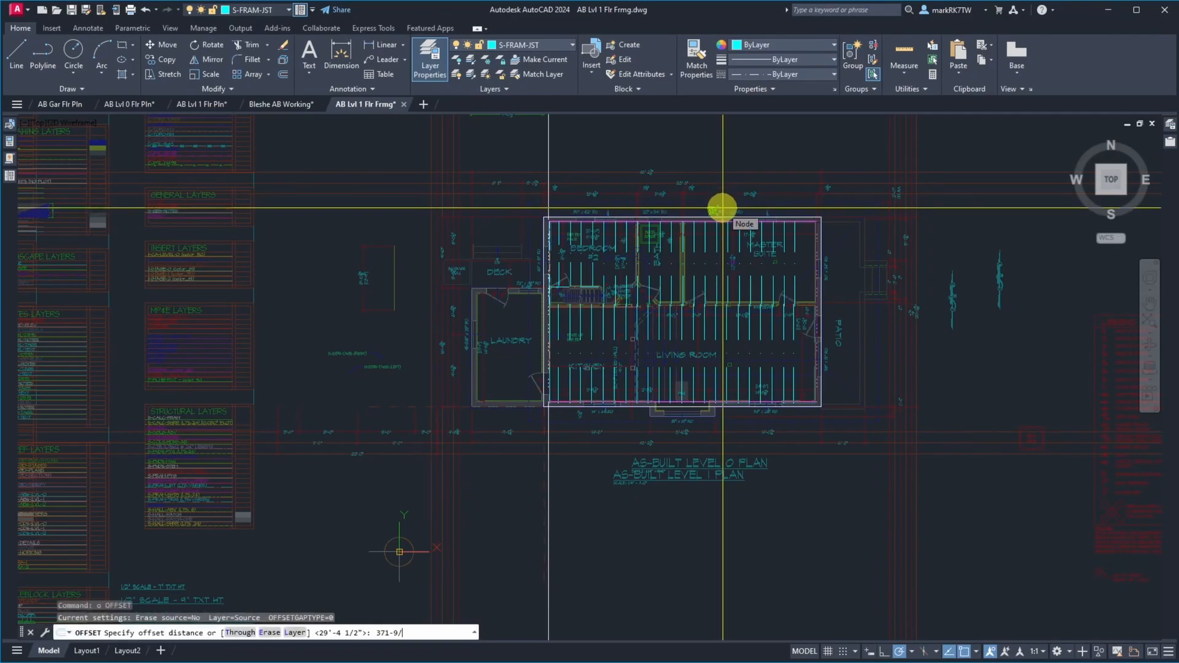
key("Return")
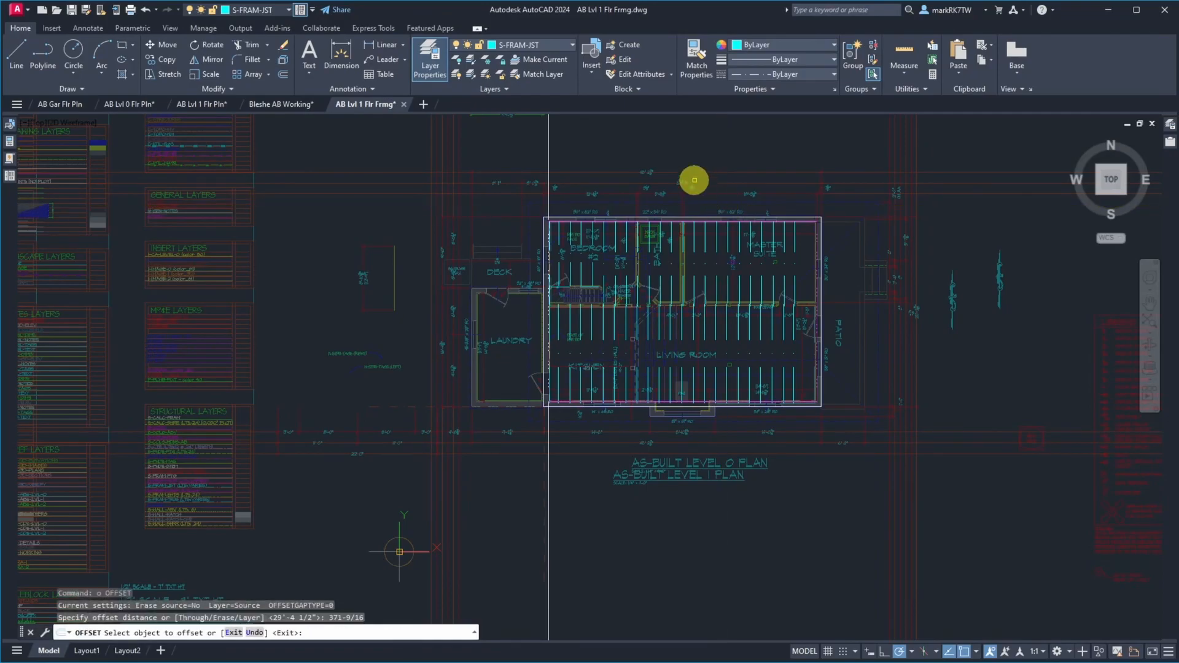
left_click(685, 169)
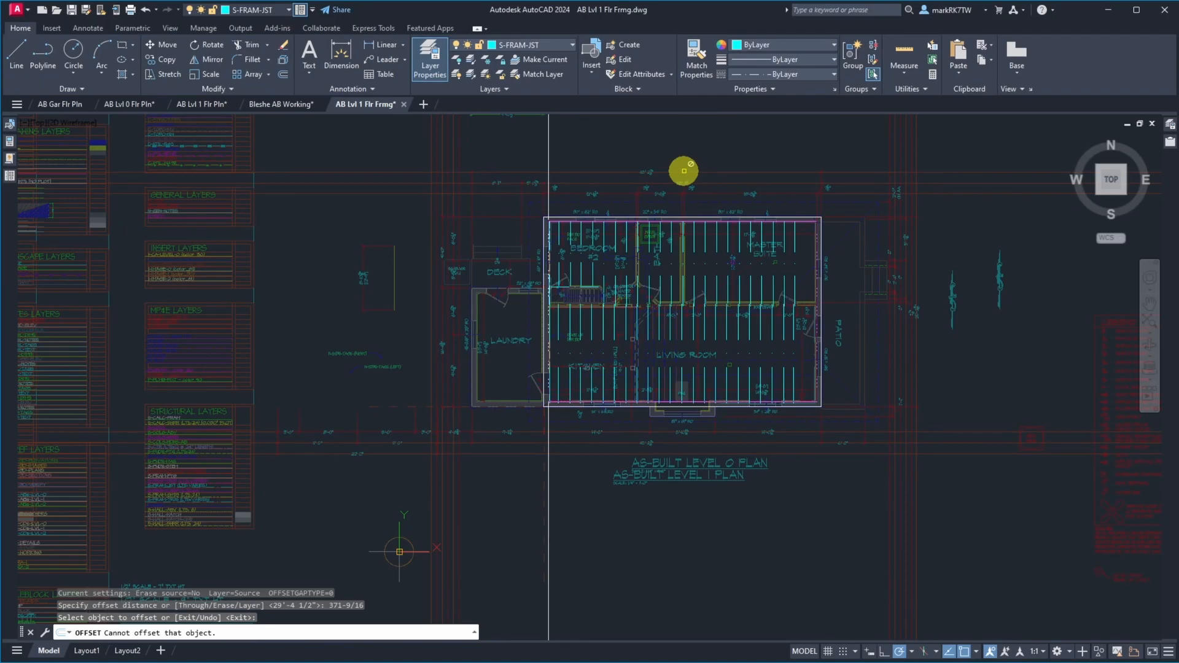
left_click(548, 137)
left_click(762, 142)
left_click(812, 252)
key("Return")
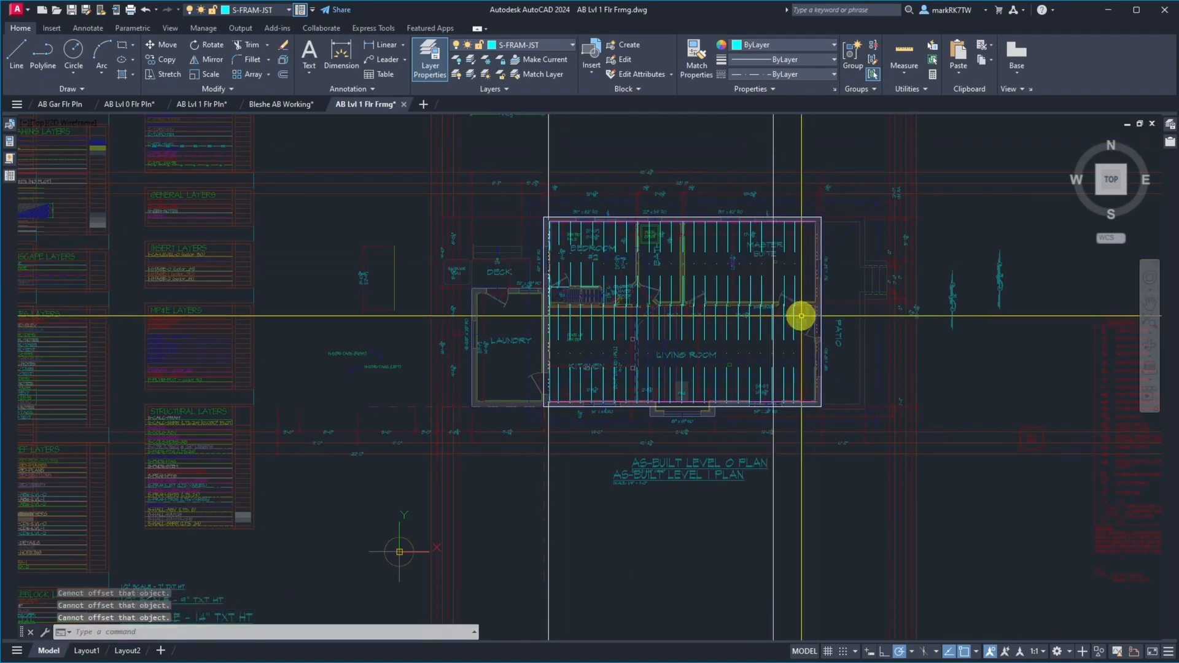
Move the master suite and living room joists near and east of the 371-9/16" construction line, aligning the westernmost one with that line
scroll(799, 315, "up", 5)
scroll(793, 322, "down", 3)
scroll(744, 168, "up", 10)
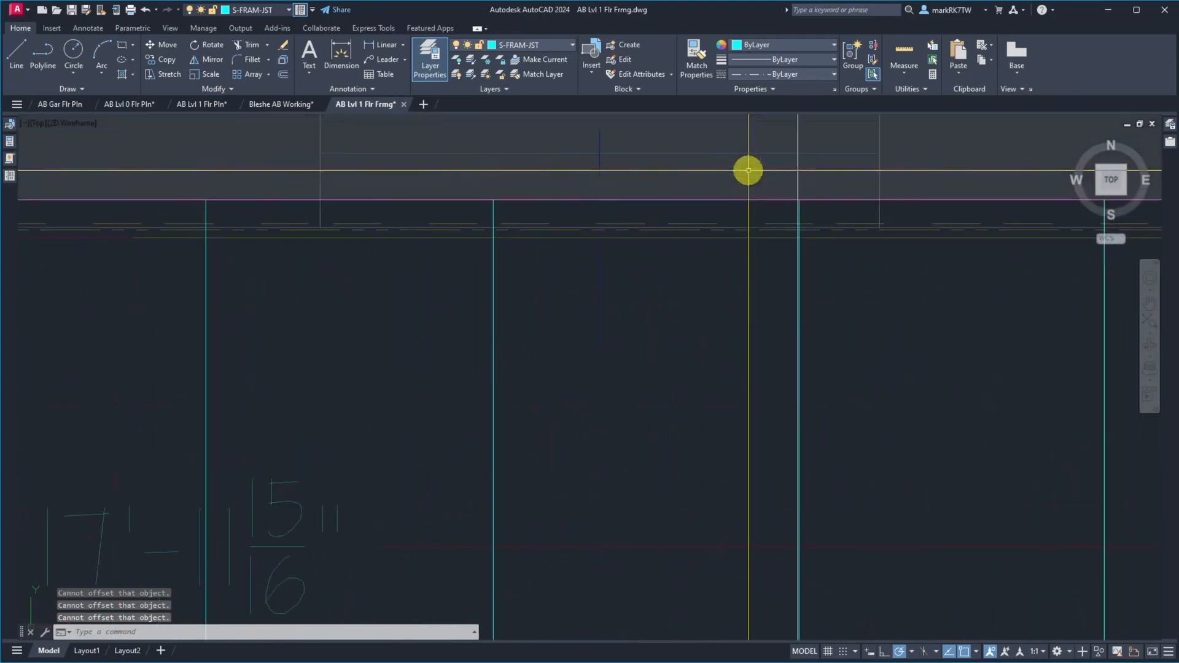
scroll(652, 202, "down", 8)
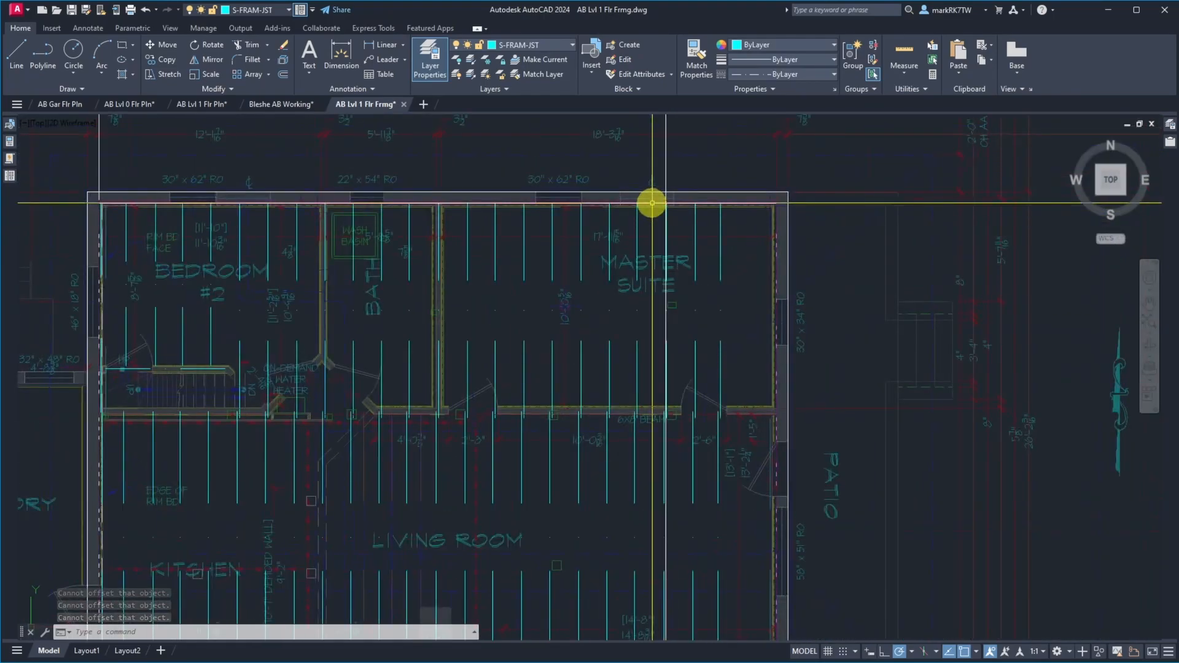
scroll(651, 202, "down", 2)
type("m")
key("Return")
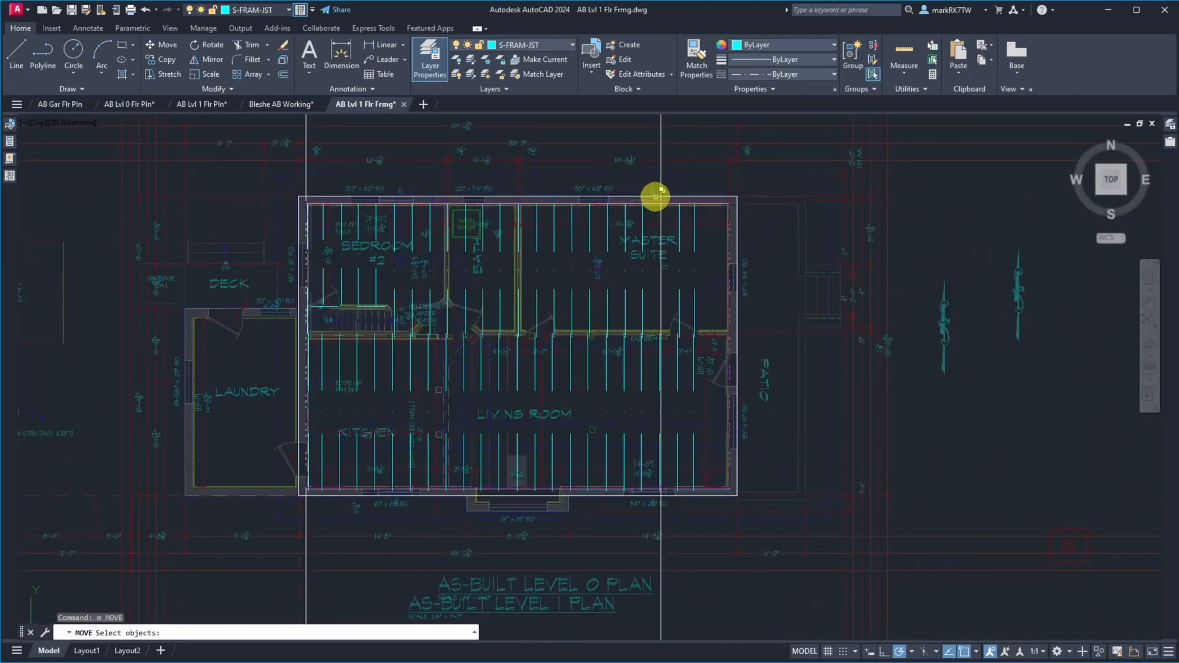
left_click(656, 168)
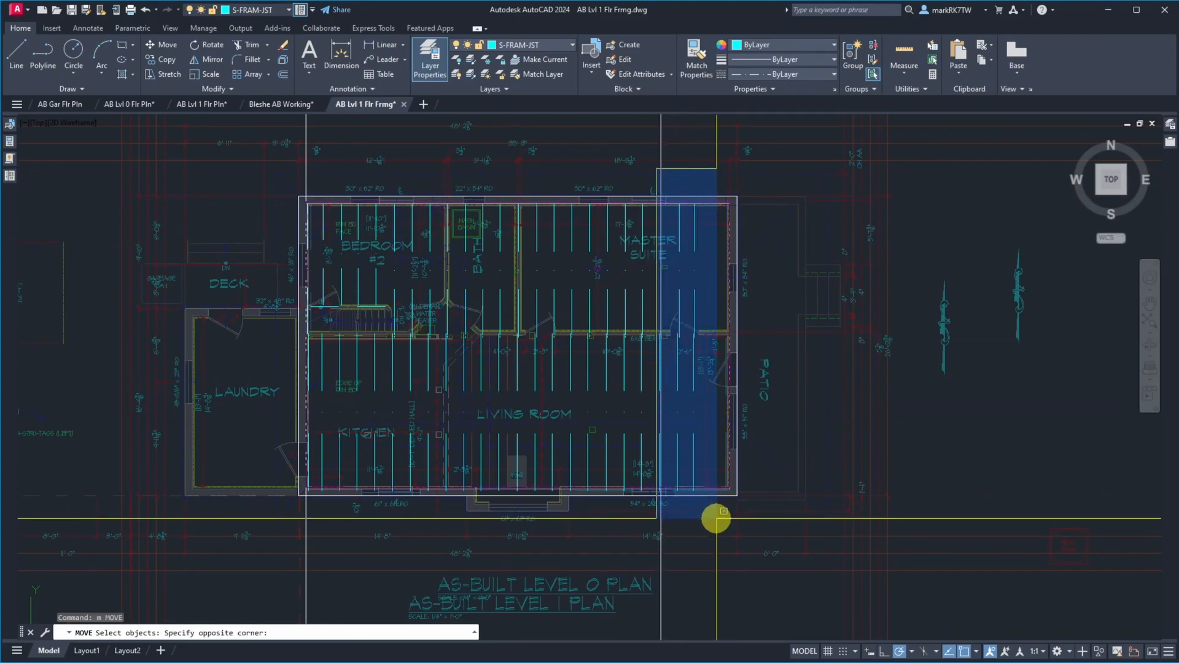
left_click(716, 517)
scroll(662, 197, "up", 5)
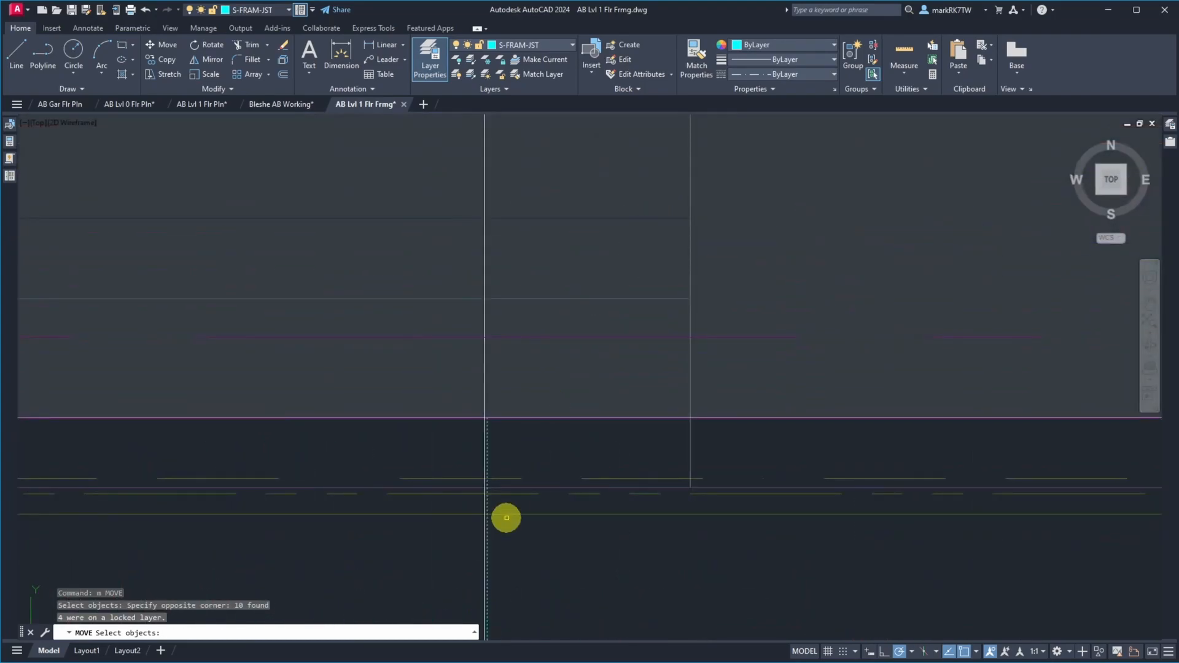
scroll(463, 437, "up", 8)
key("Return")
left_click(694, 231)
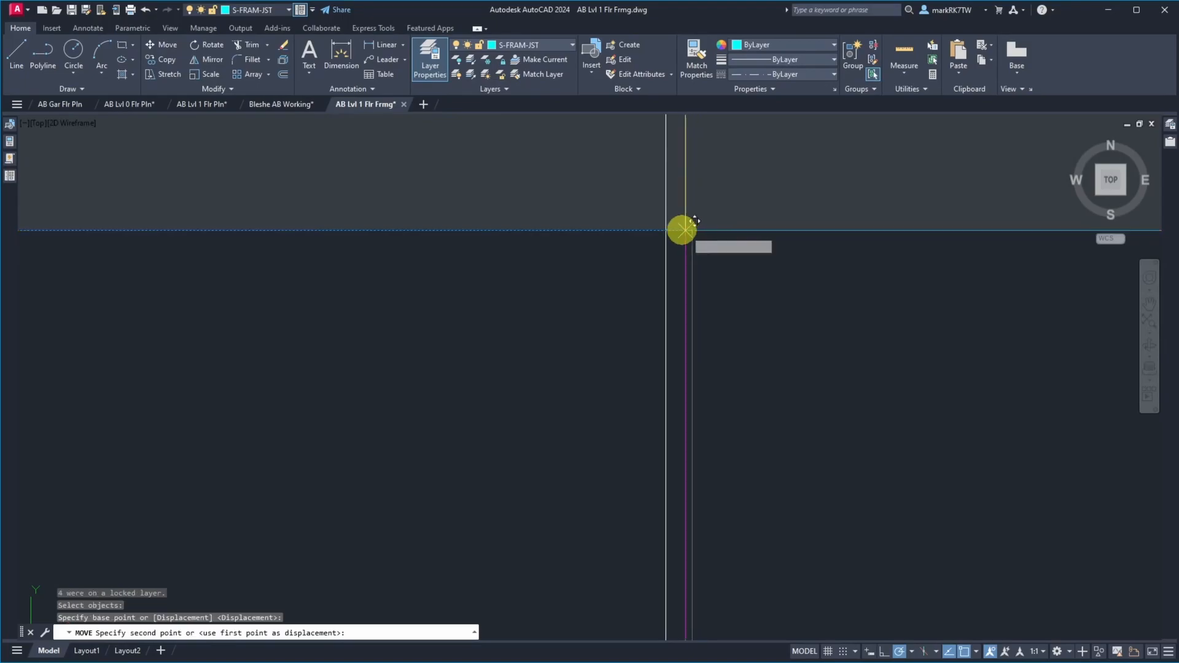
Erase the construction line offset 371-9/16" from the west wall line
scroll(716, 256, "down", 4)
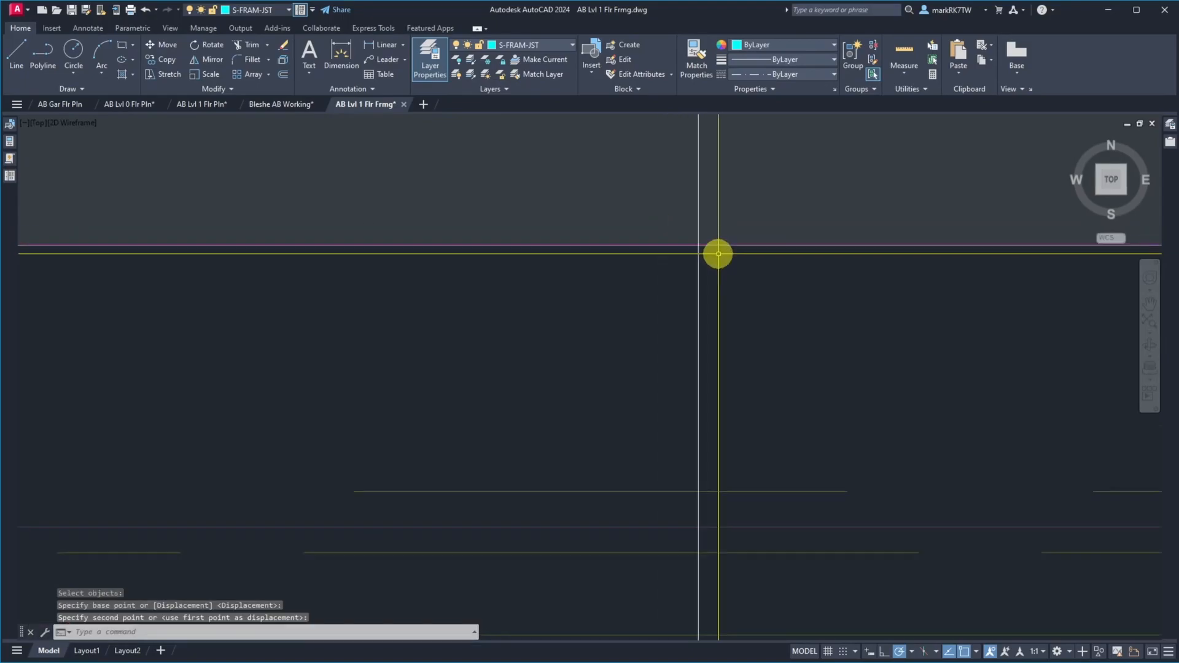
type("e")
key("Return")
left_click(716, 132)
key("Return")
scroll(706, 248, "down", 10)
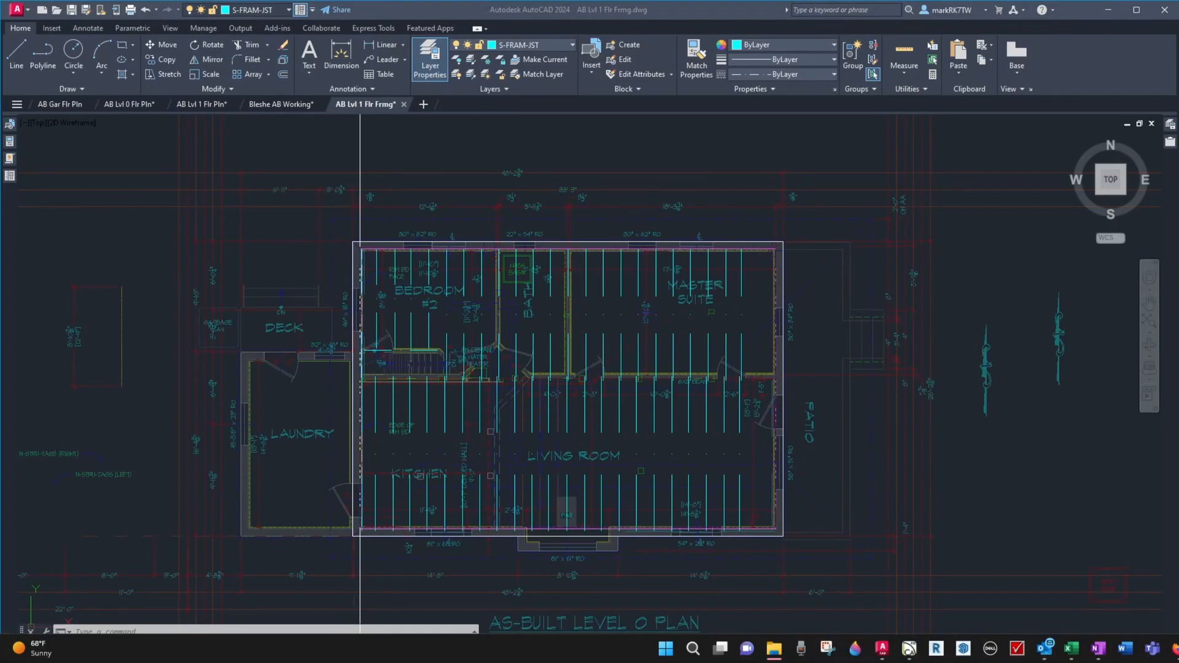
Switch to Media Player and skip forward through the site video MVI_1803 to look for the next joist's tape reading
left_click(1176, 649)
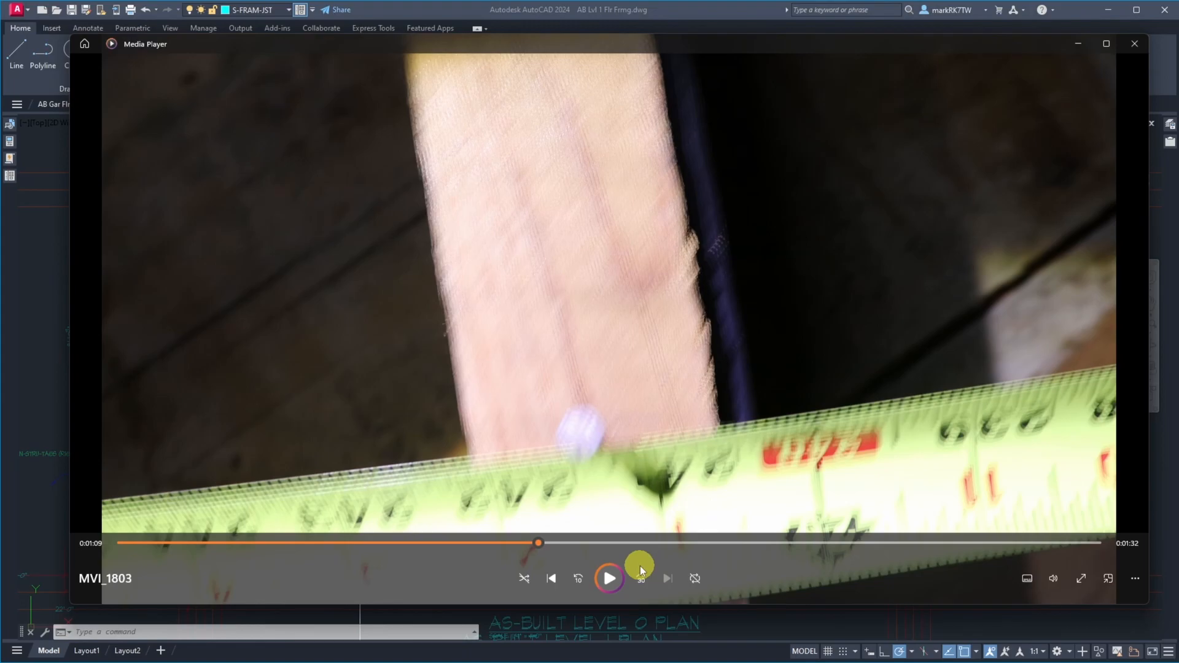
left_click(574, 543)
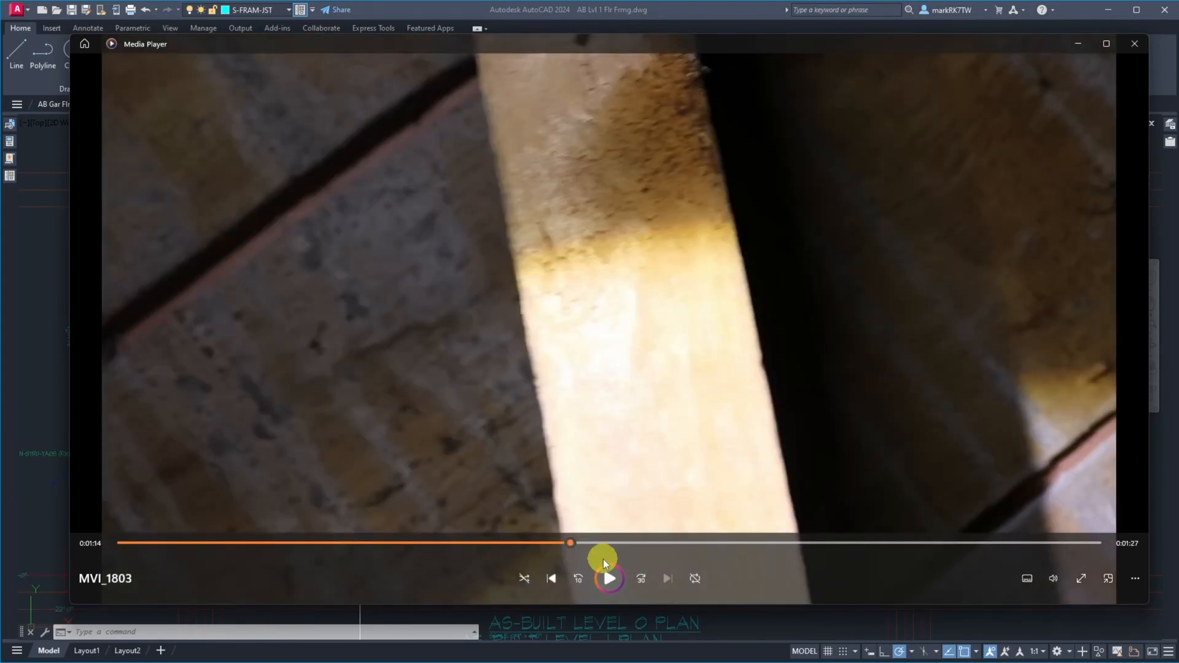
left_click(611, 579)
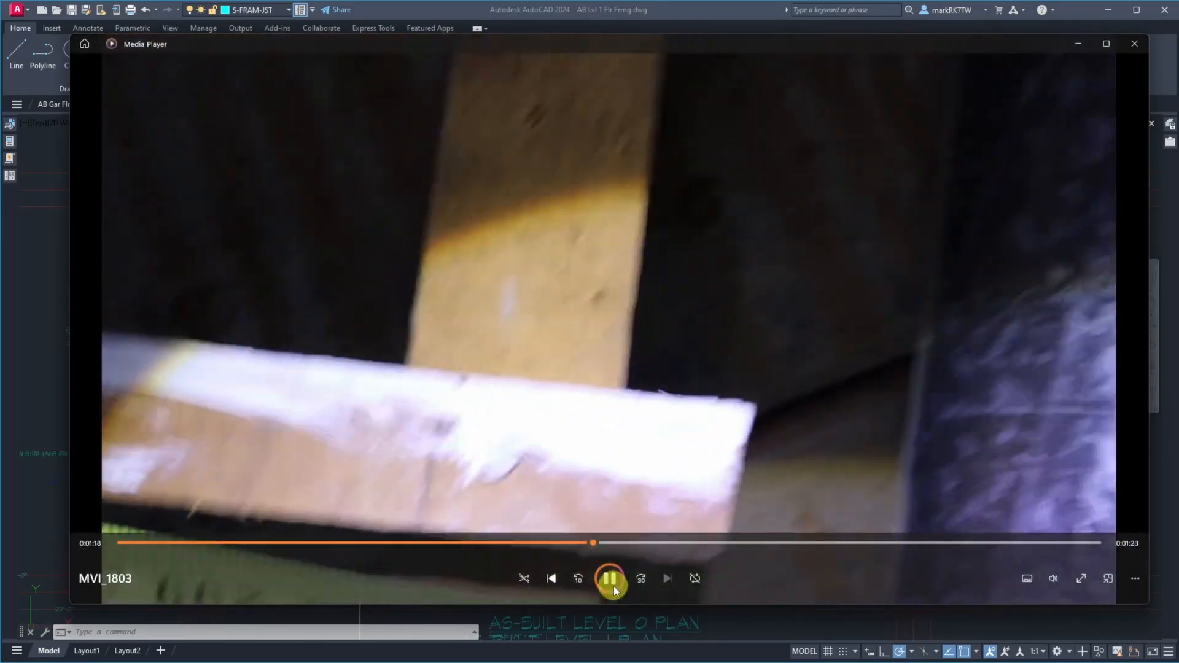
left_click(613, 586)
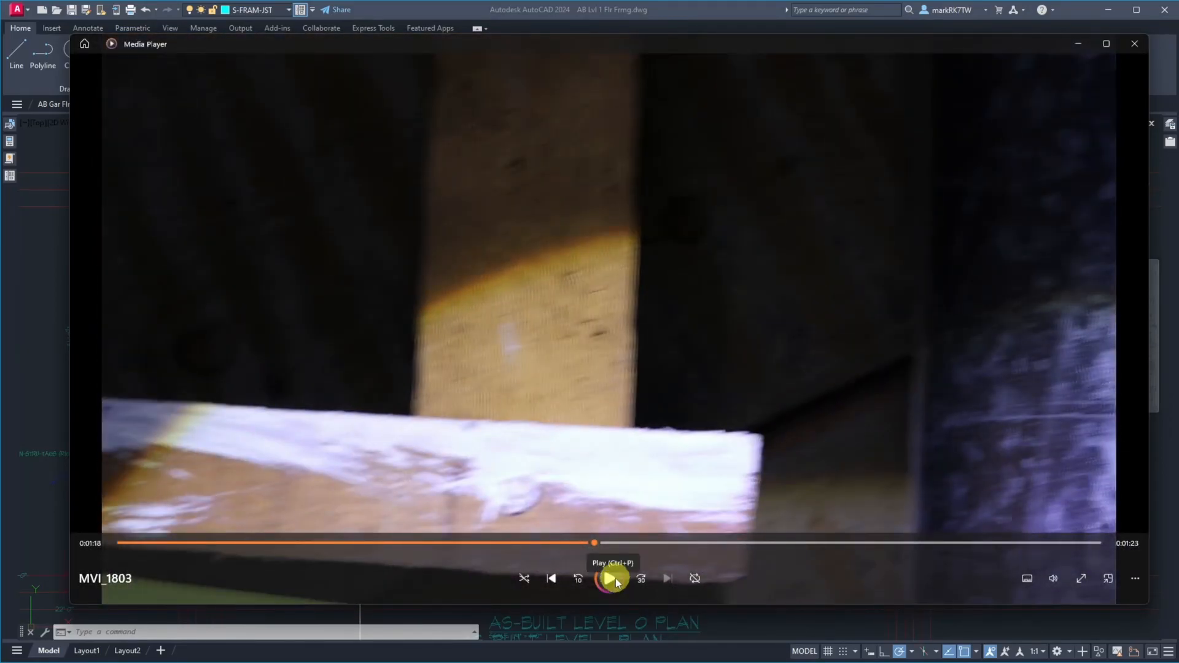
left_click(684, 544)
left_click(607, 580)
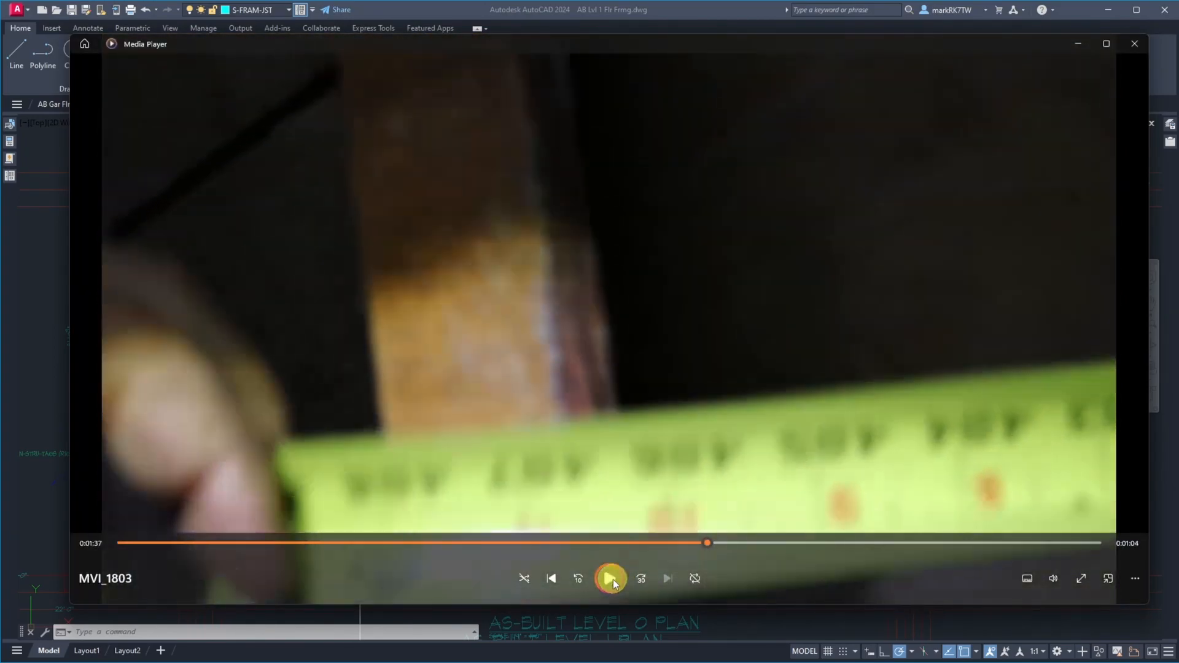
left_click(613, 579)
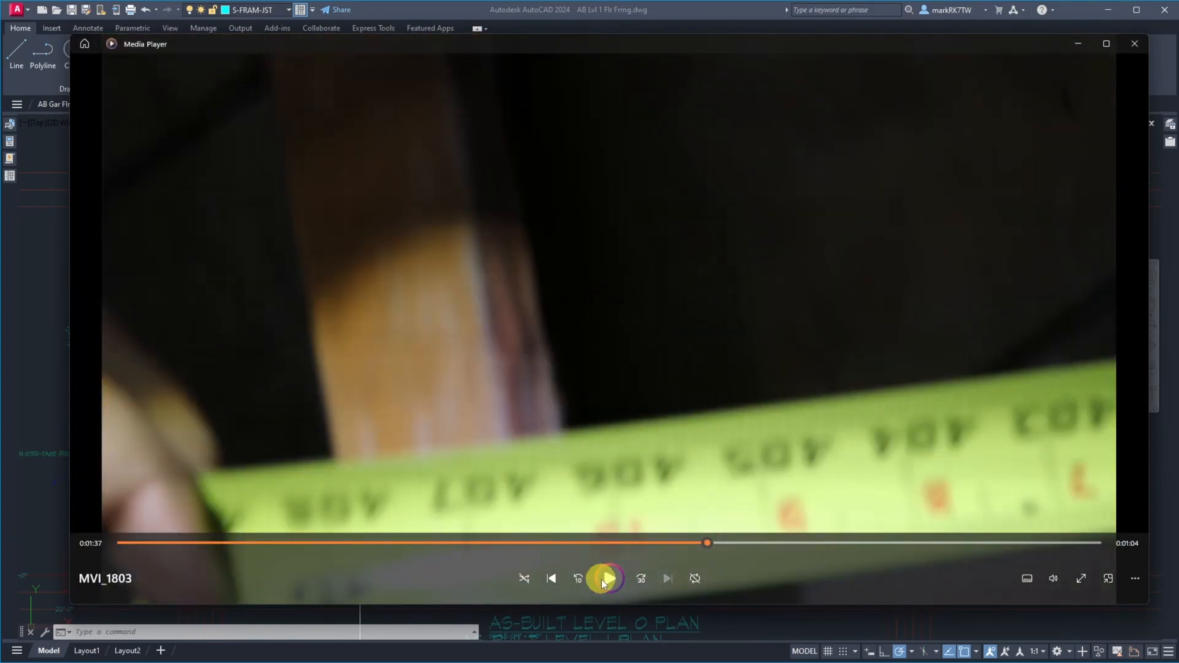
Rewind the site video MVI_1803 by 10 seconds and play it in short bursts, checking the tape from joist to joist
left_click(575, 581)
left_click(608, 578)
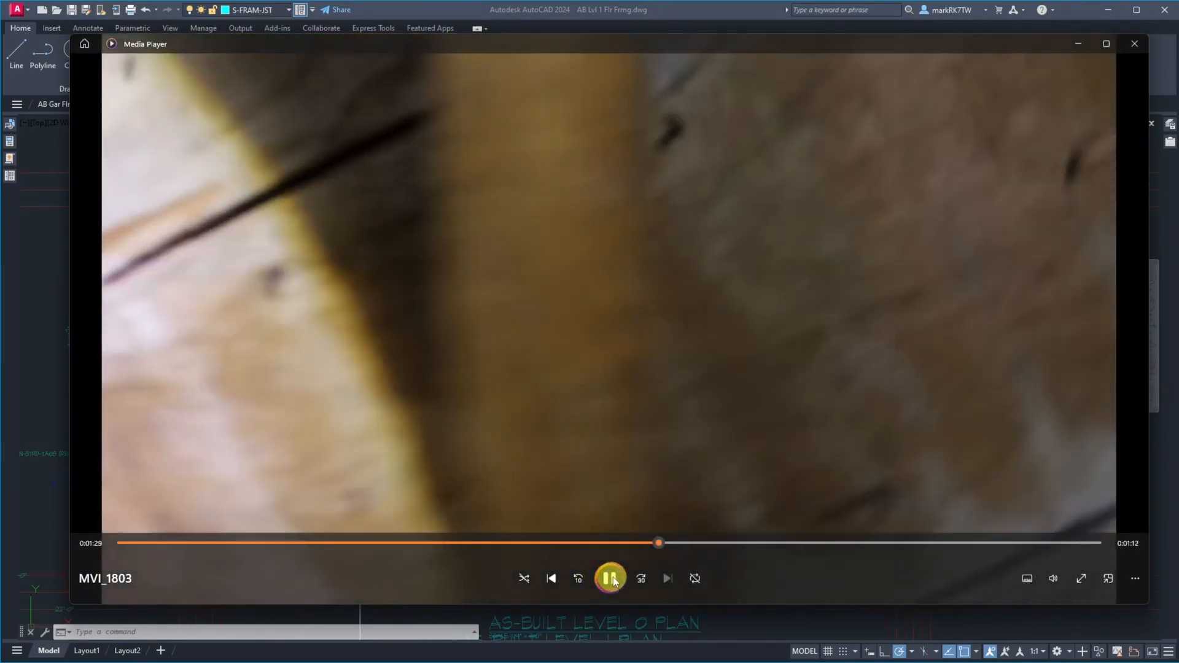
left_click(610, 579)
left_click(610, 578)
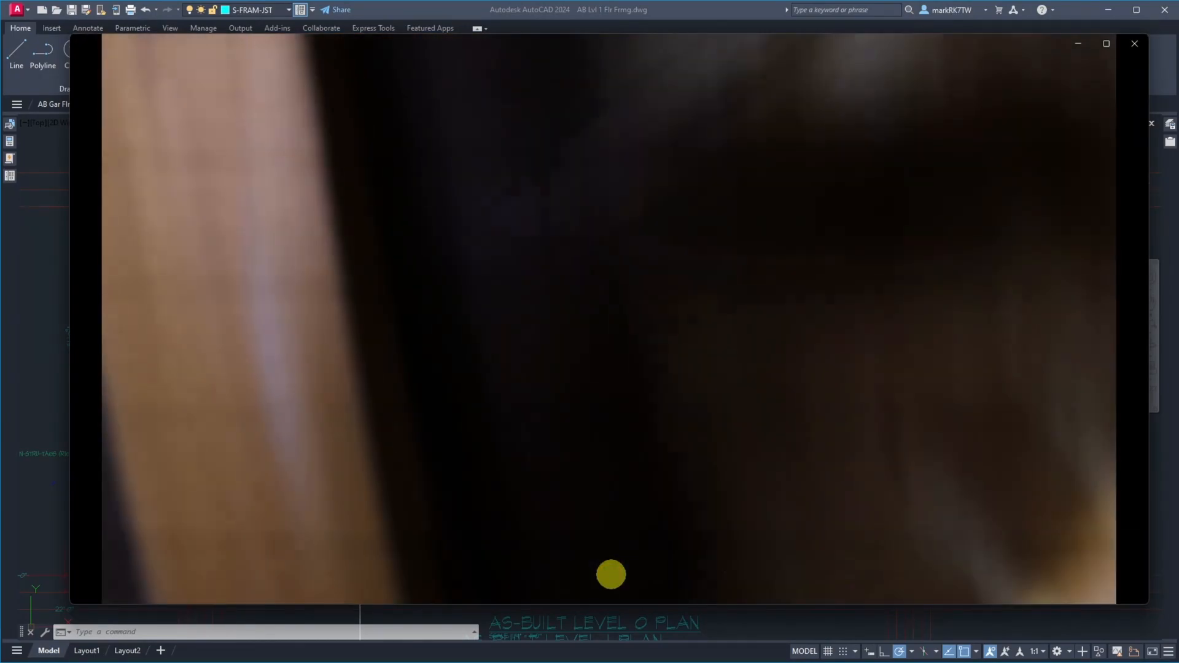
left_click(611, 579)
left_click(610, 579)
left_click(610, 578)
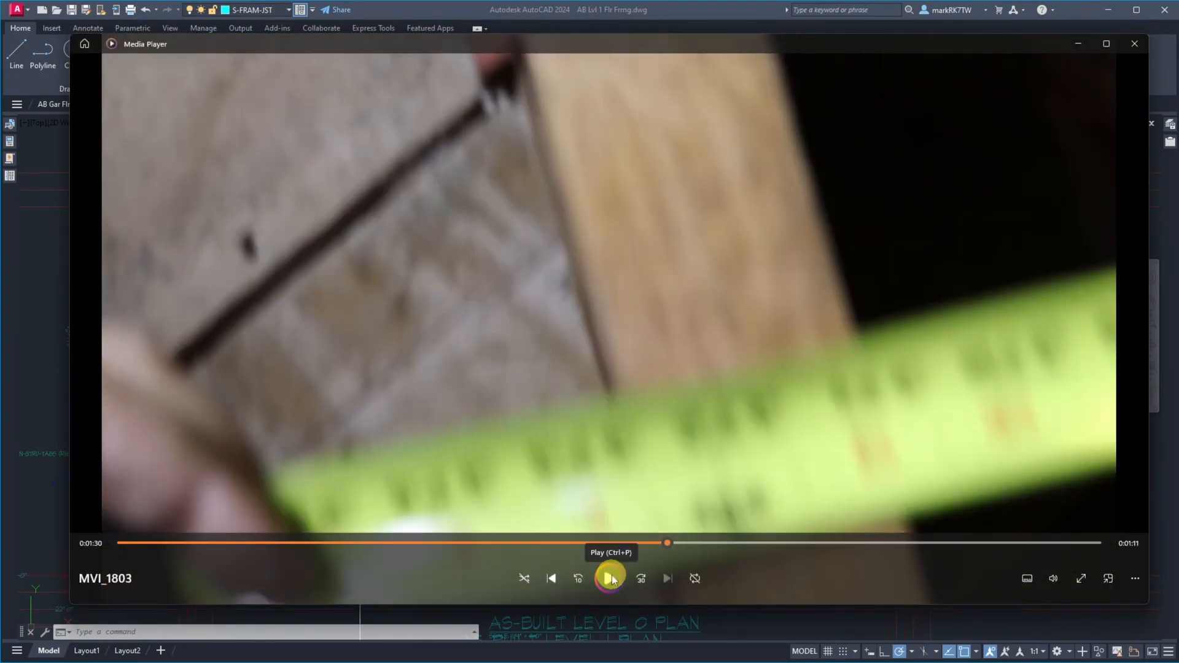
left_click(611, 579)
left_click(610, 578)
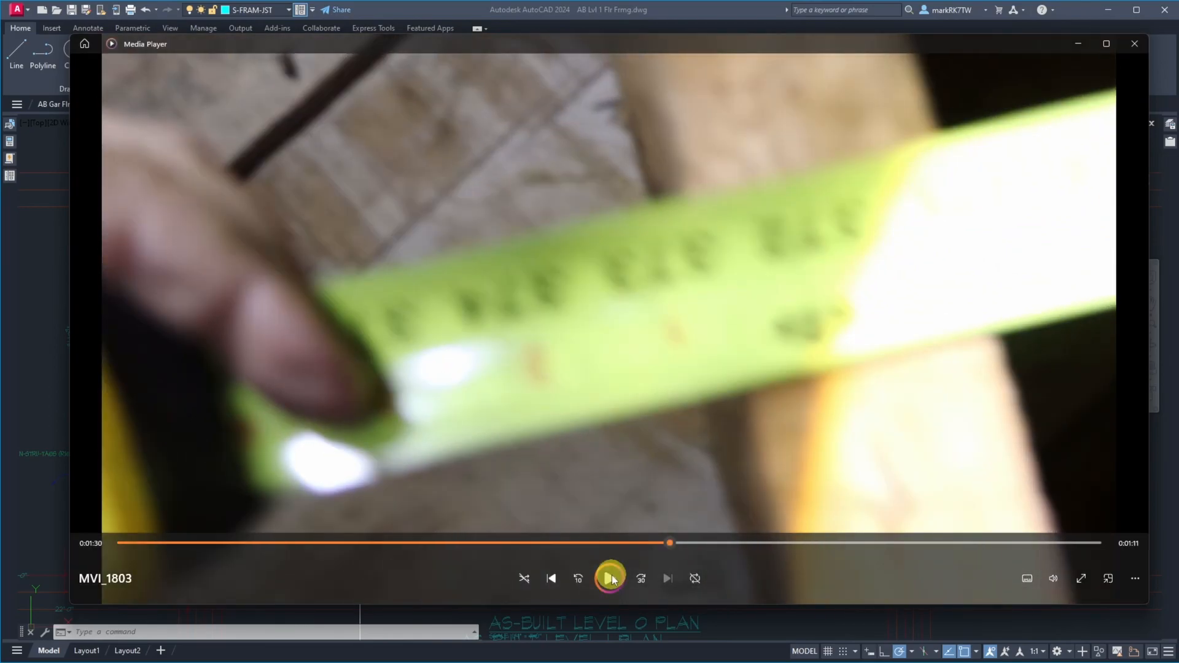
left_click(611, 578)
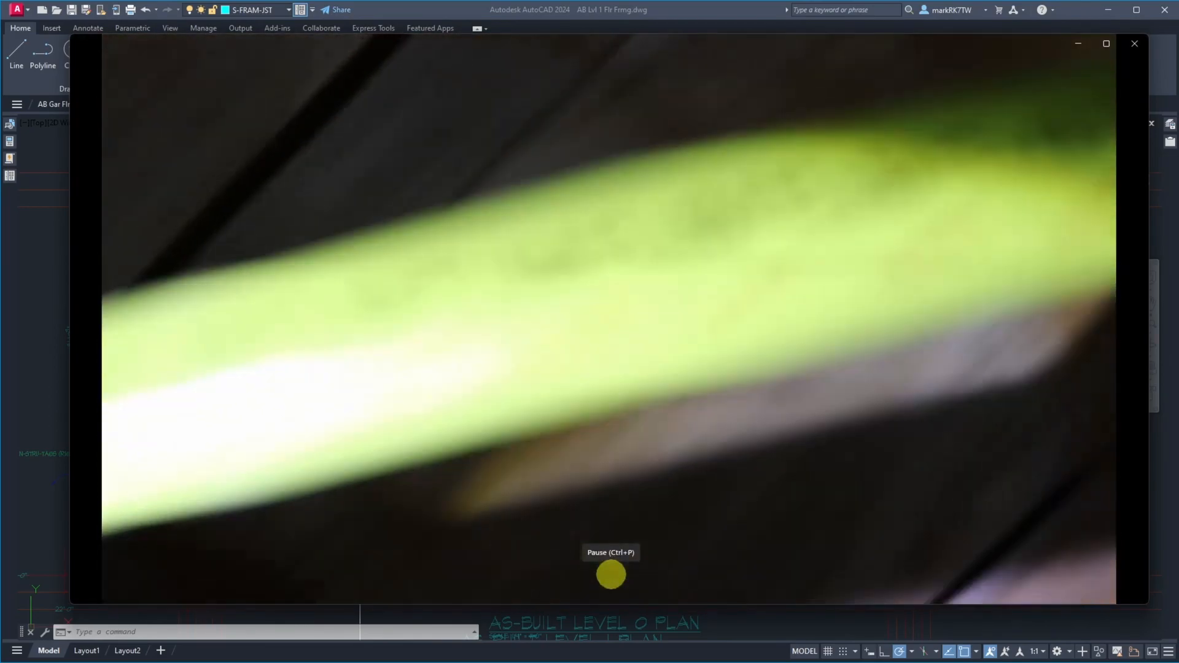
left_click(611, 577)
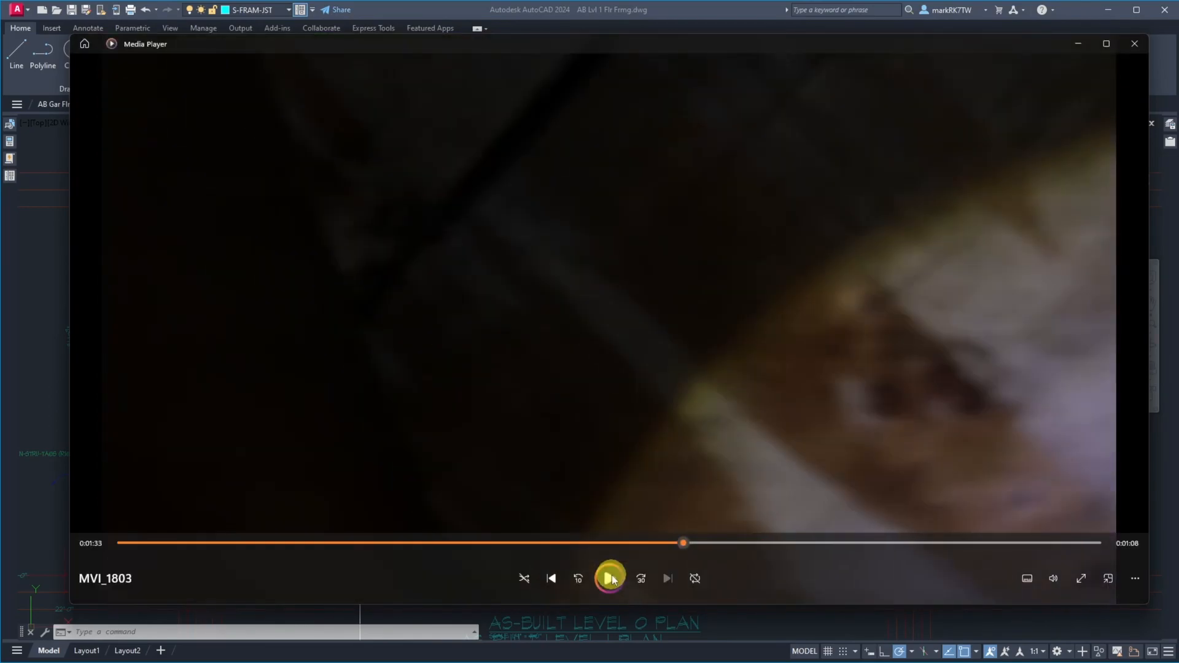
Advance the video almost frame by frame to 0:01:35 to read the tape at the next joist's edge
left_click(610, 578)
left_click(610, 579)
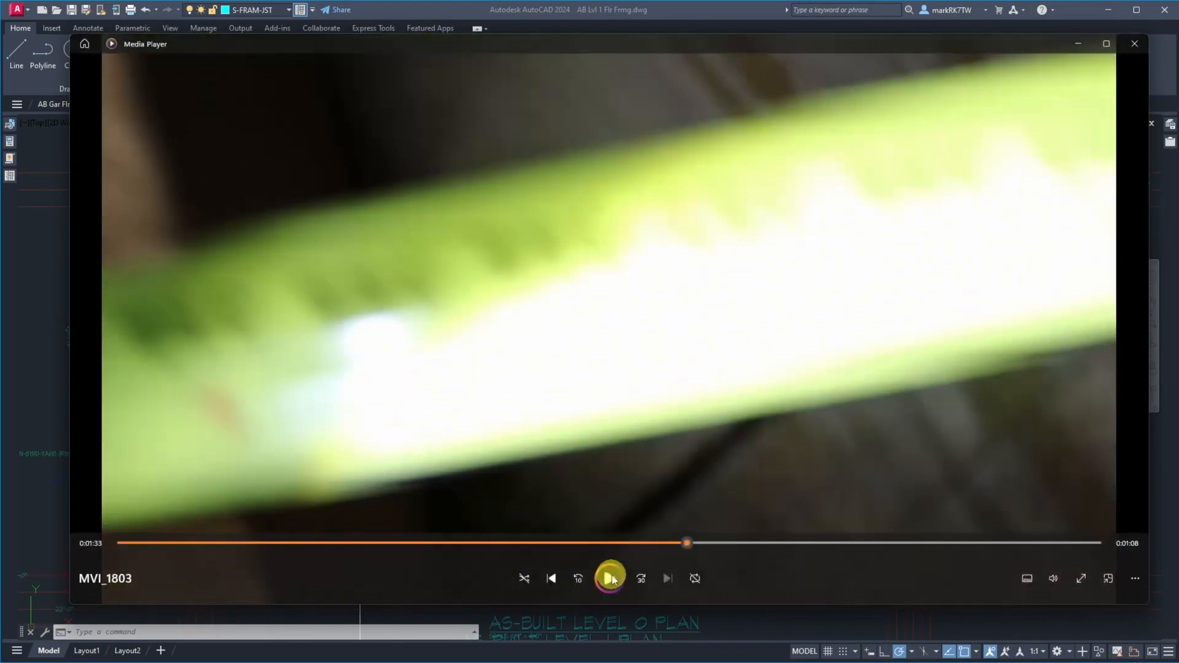
left_click(610, 579)
left_click(610, 578)
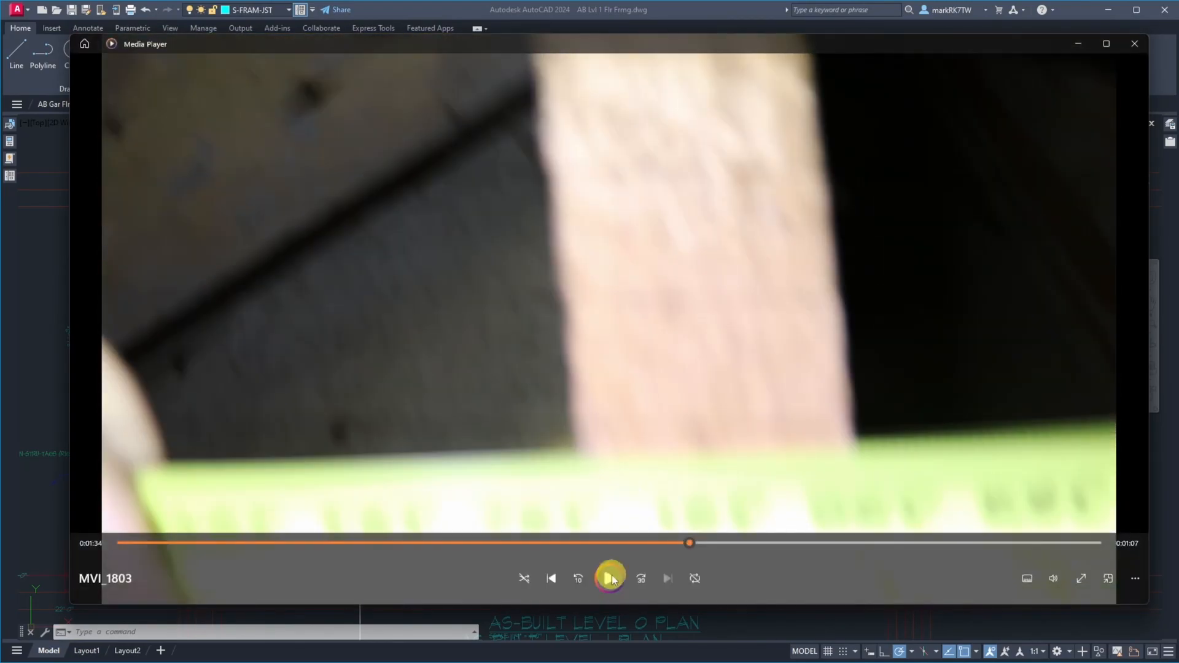
left_click(611, 579)
left_click(610, 579)
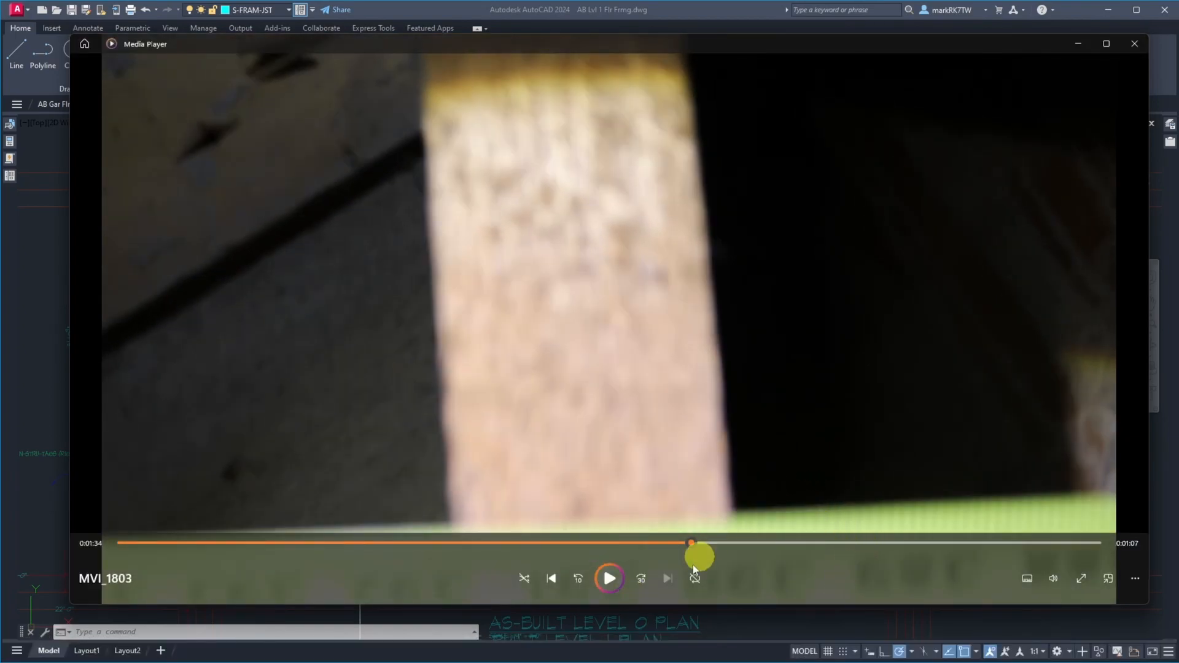
left_click(609, 584)
left_click(609, 584)
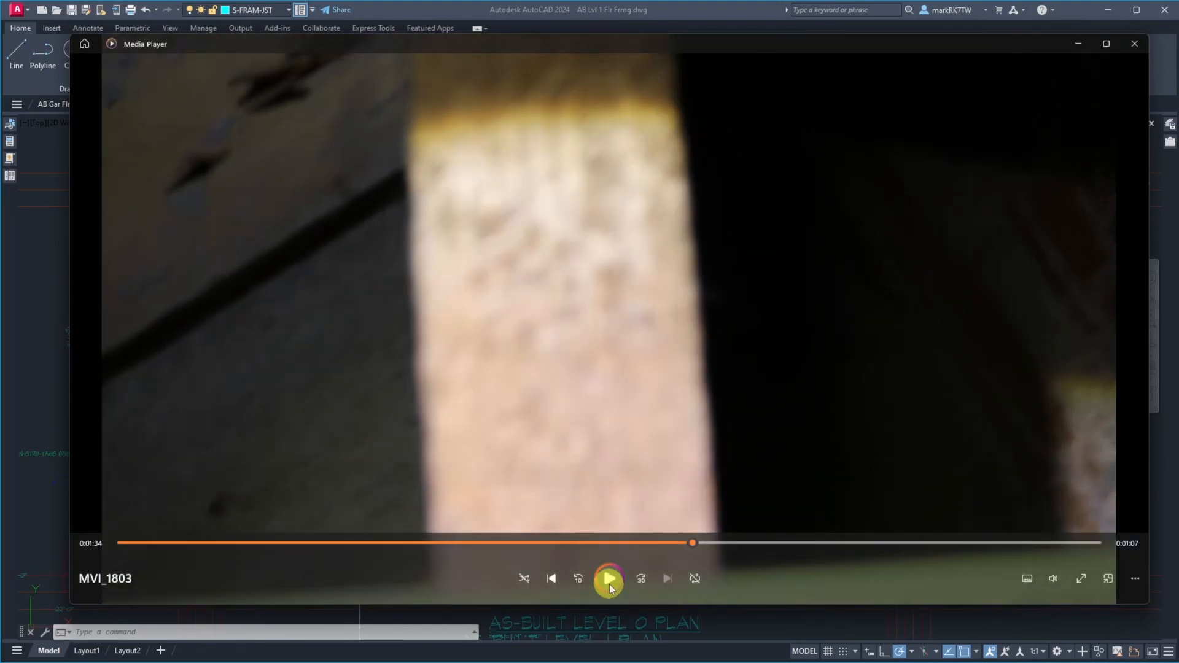
left_click(609, 584)
left_click(610, 584)
left_click(609, 583)
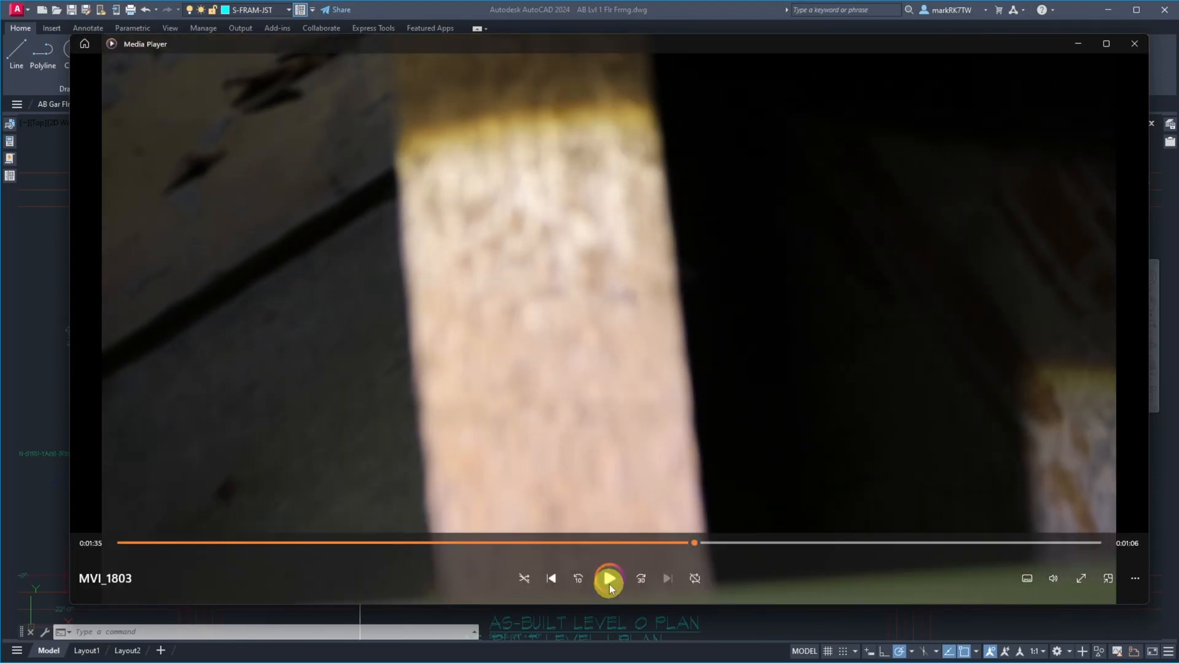
left_click(609, 584)
left_click(609, 584)
left_click(609, 584)
left_click(609, 584)
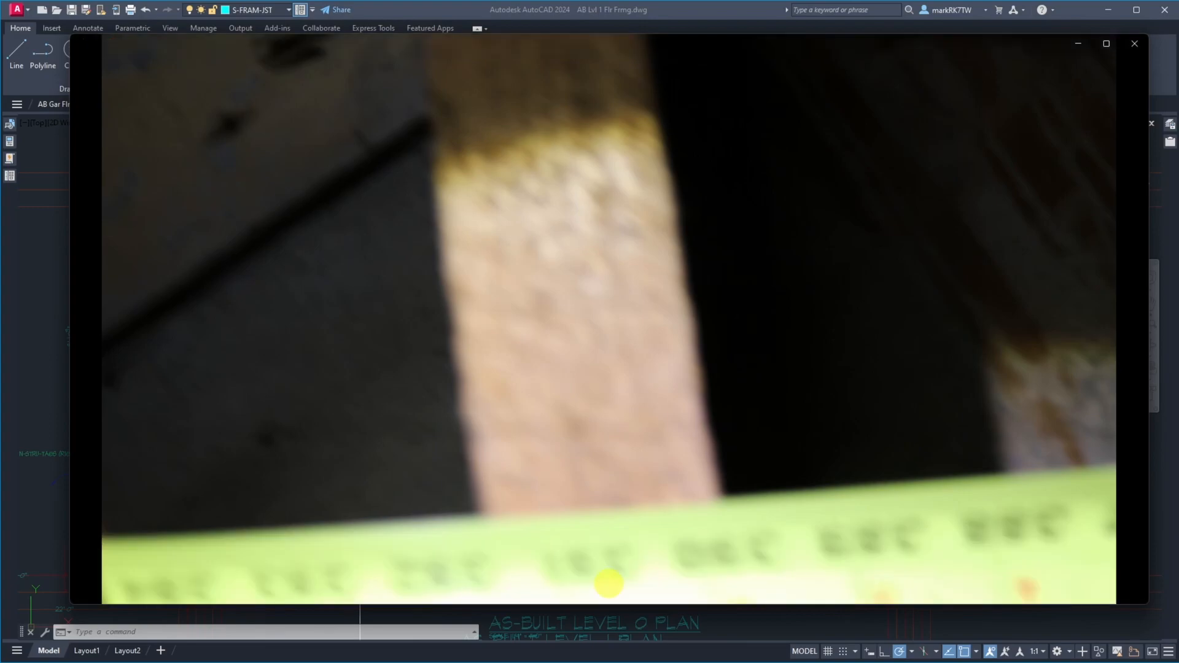
left_click(610, 584)
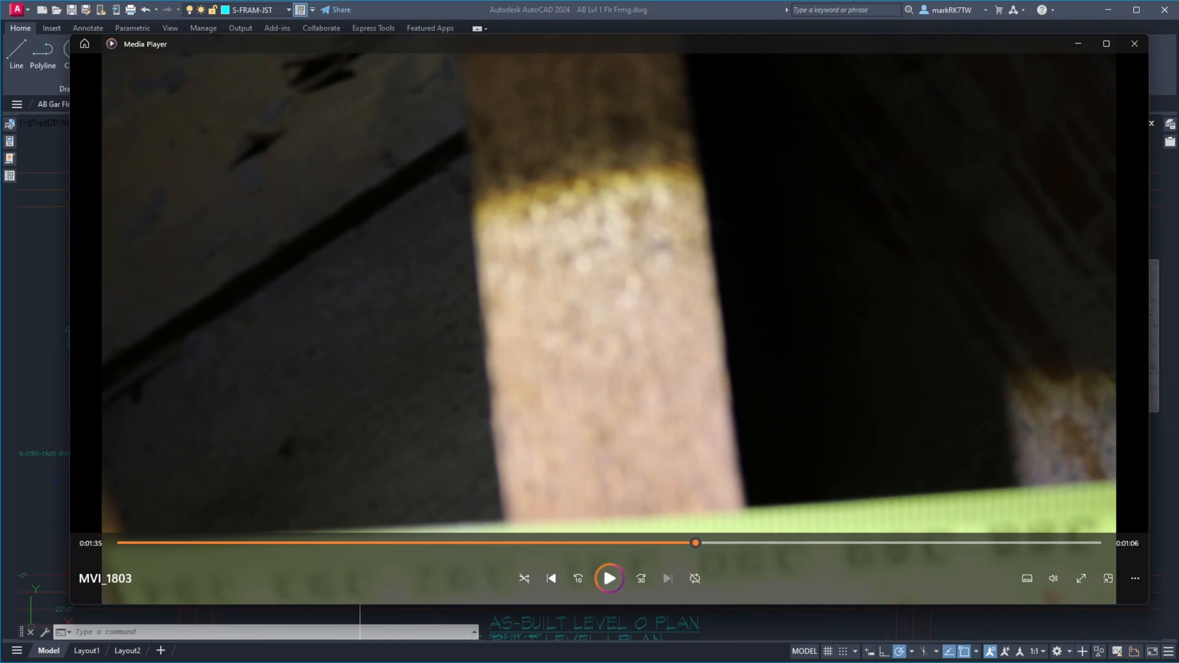
Try viewing the paused joist frame in full screen, and return to the windowed video
left_click(1083, 578)
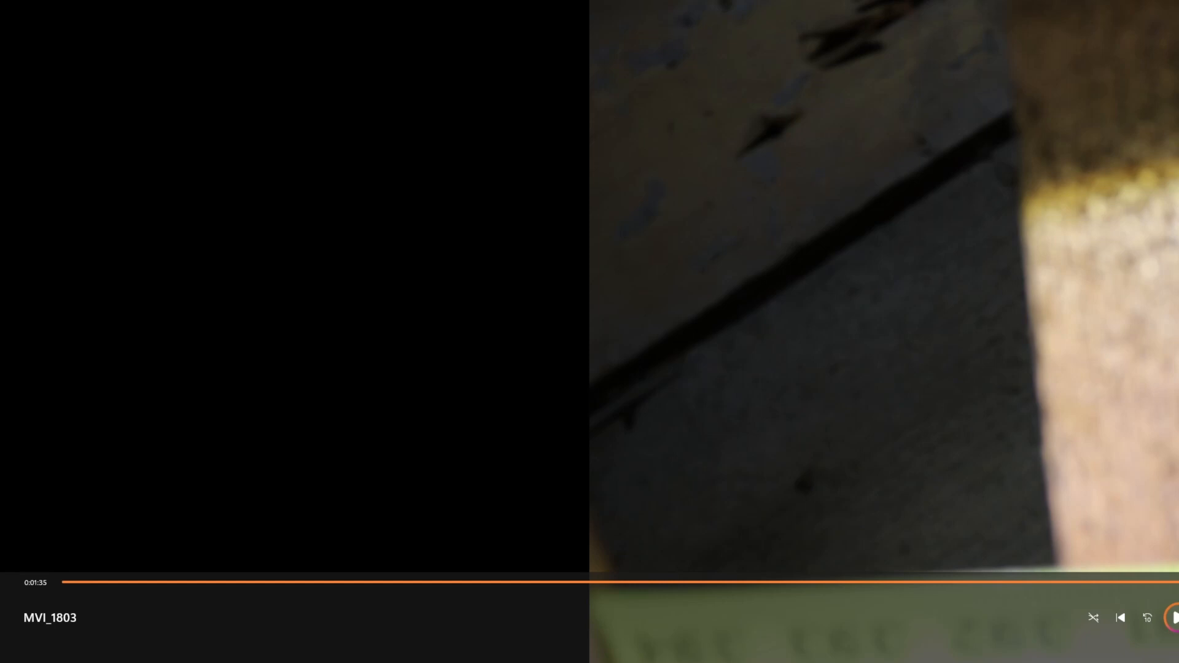
key("Escape")
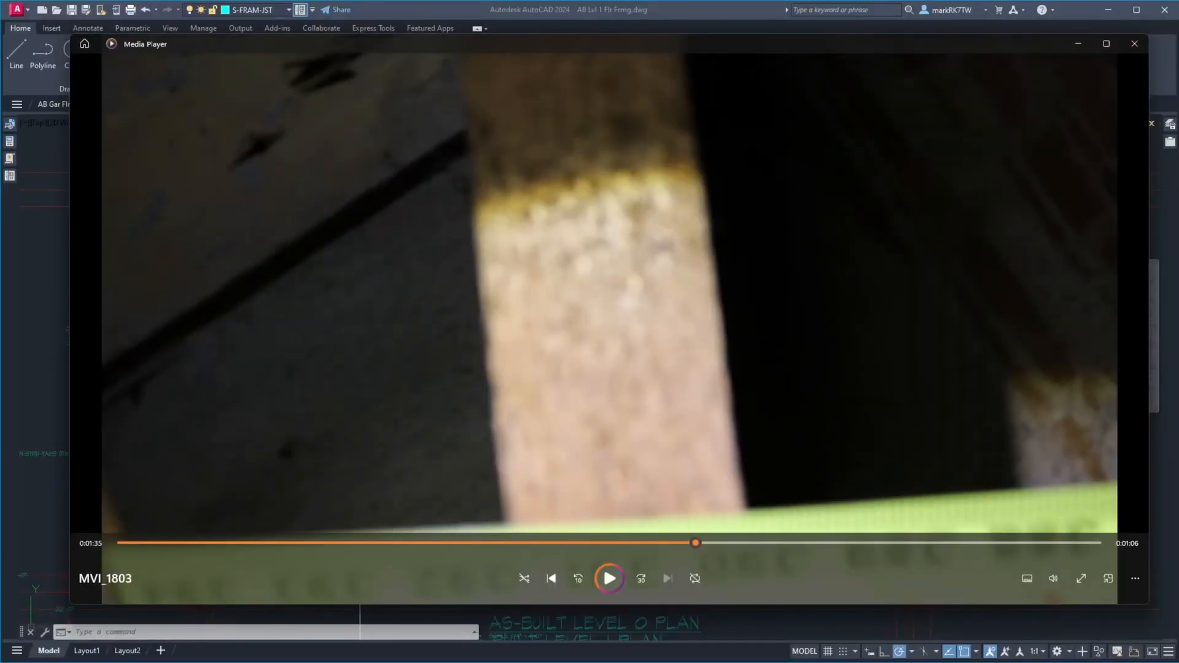
left_click(1109, 585)
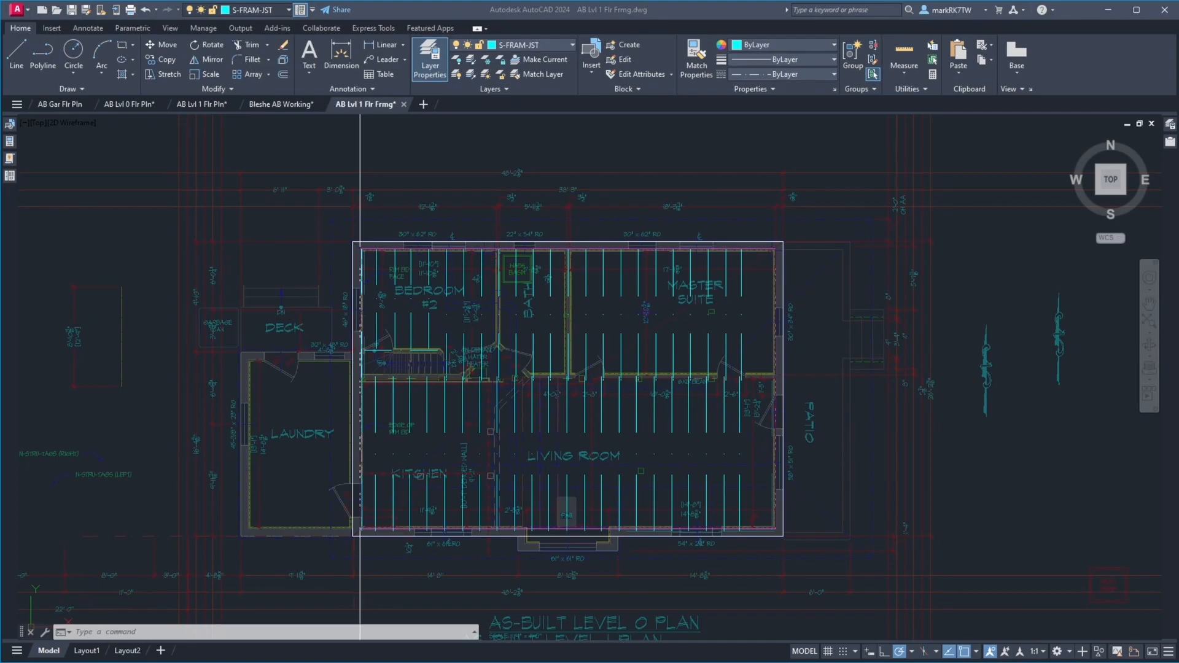
key("alt+Tab")
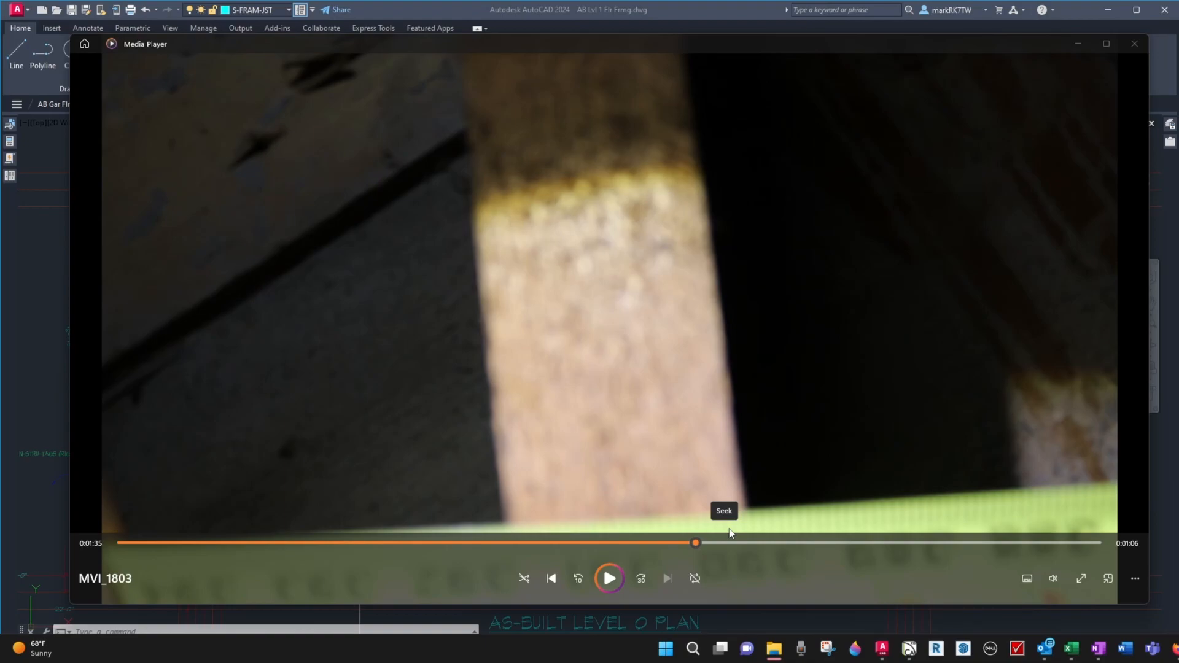
Switch to AutoCAD and offset the west wall's construction line 390-7/16" to the east, across the master suite
left_click(717, 9)
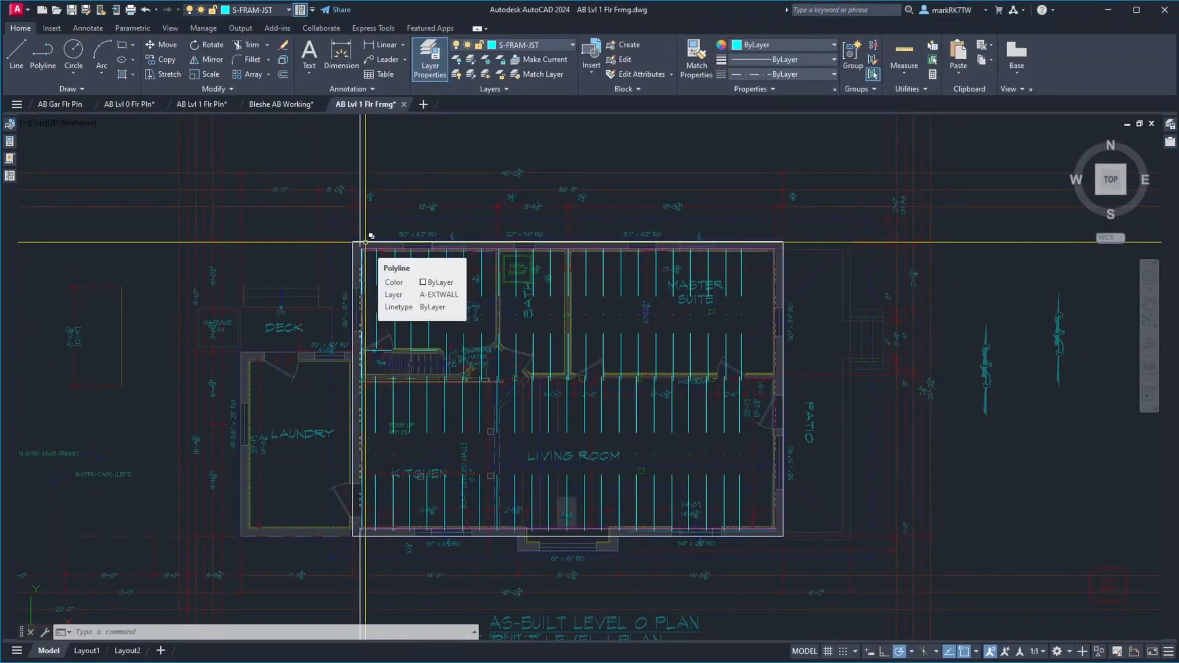
type("o")
key("Return")
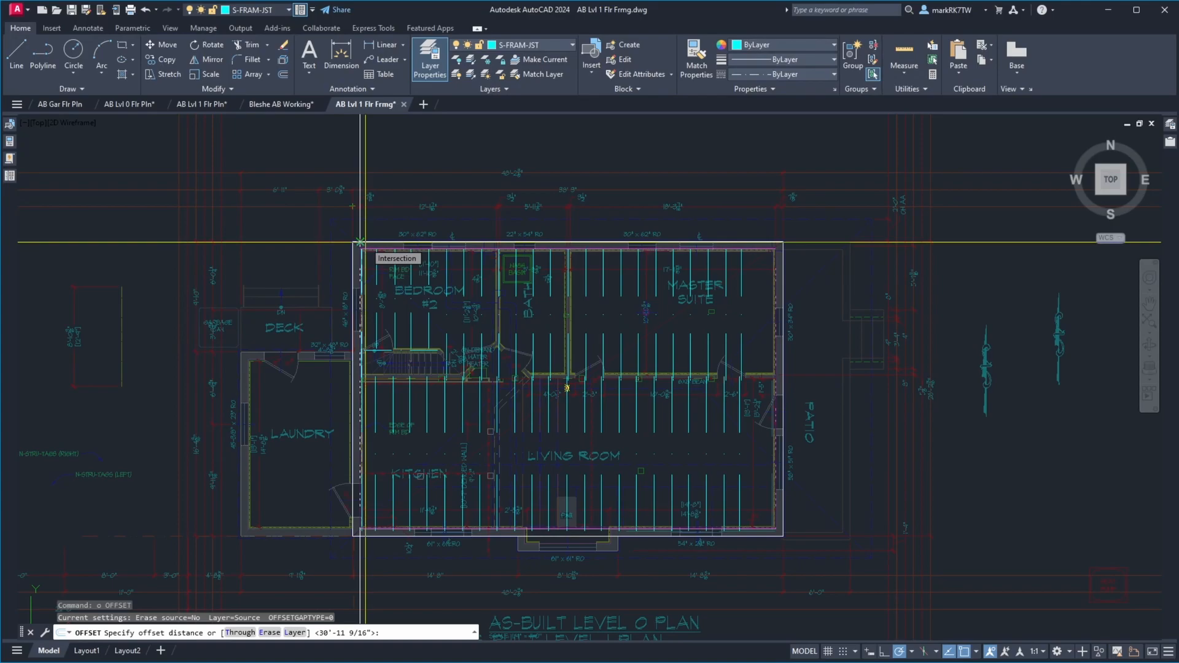
type("390-7/16")
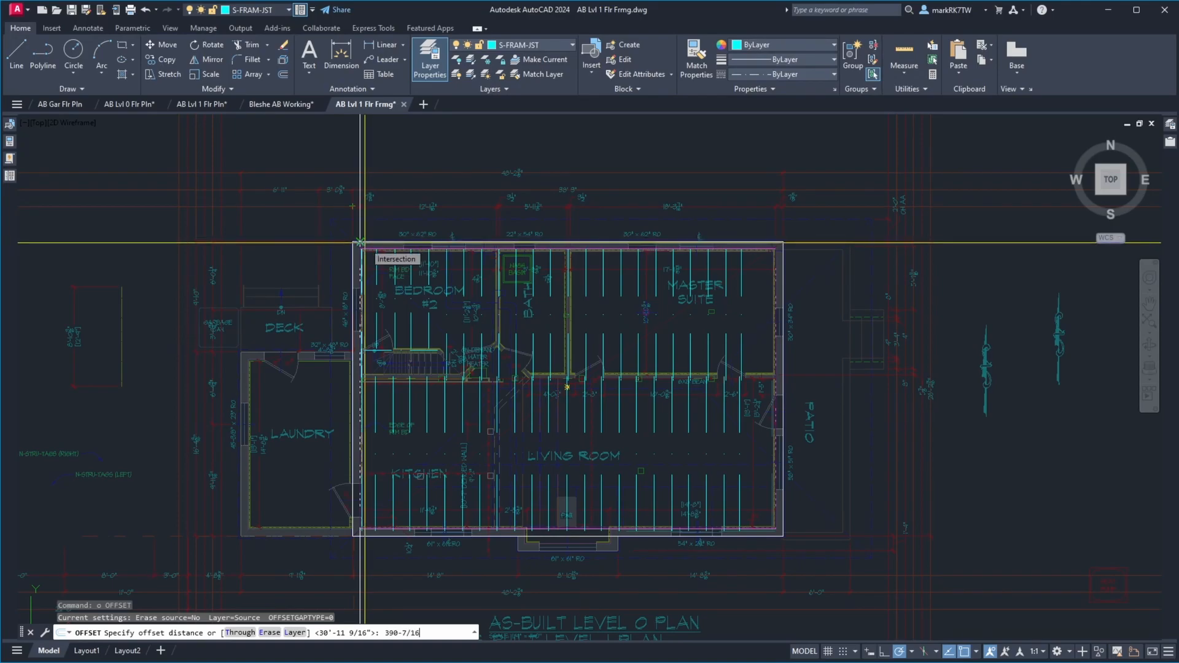
key("Return")
left_click(365, 243)
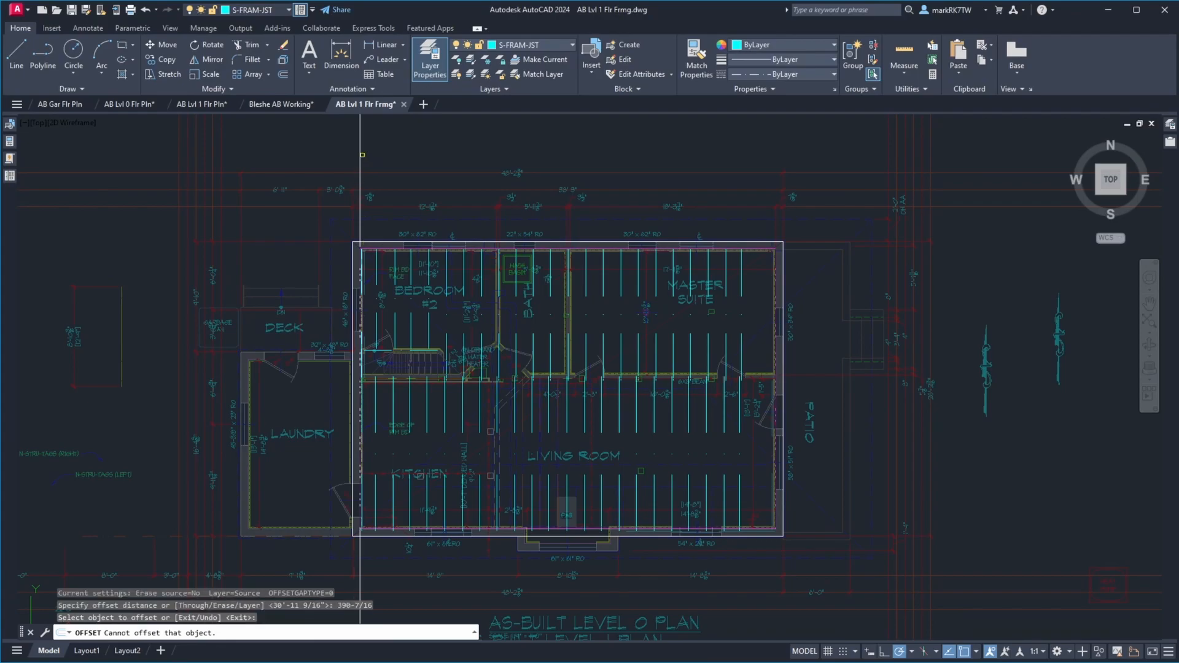
left_click(361, 154)
left_click(455, 168)
key("Return")
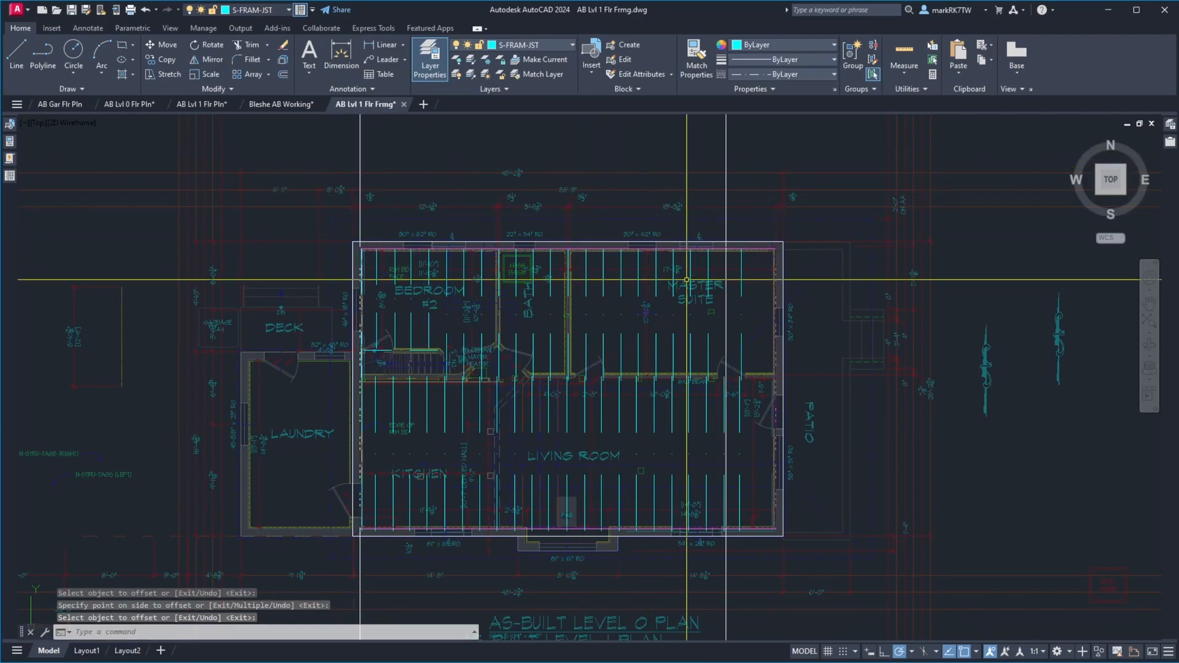
Move the last two joist lines in the master suite and living room, aligning the western one with the 390-7/16" construction line
type("m")
key("Return")
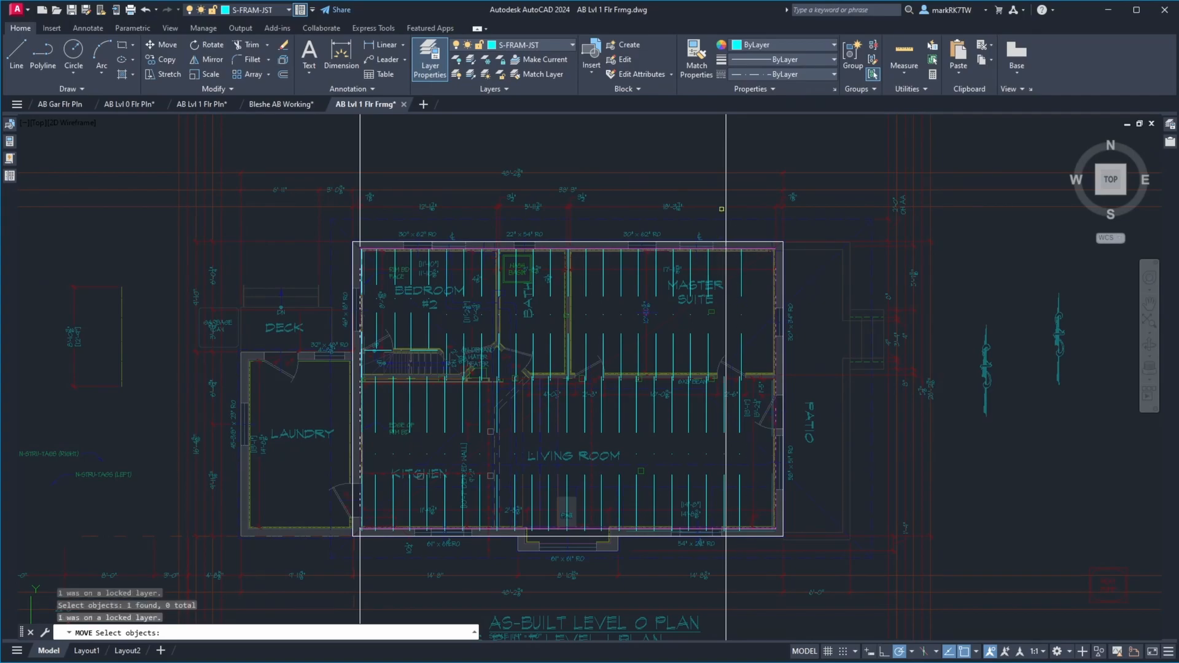
left_click(722, 213)
left_click(746, 550)
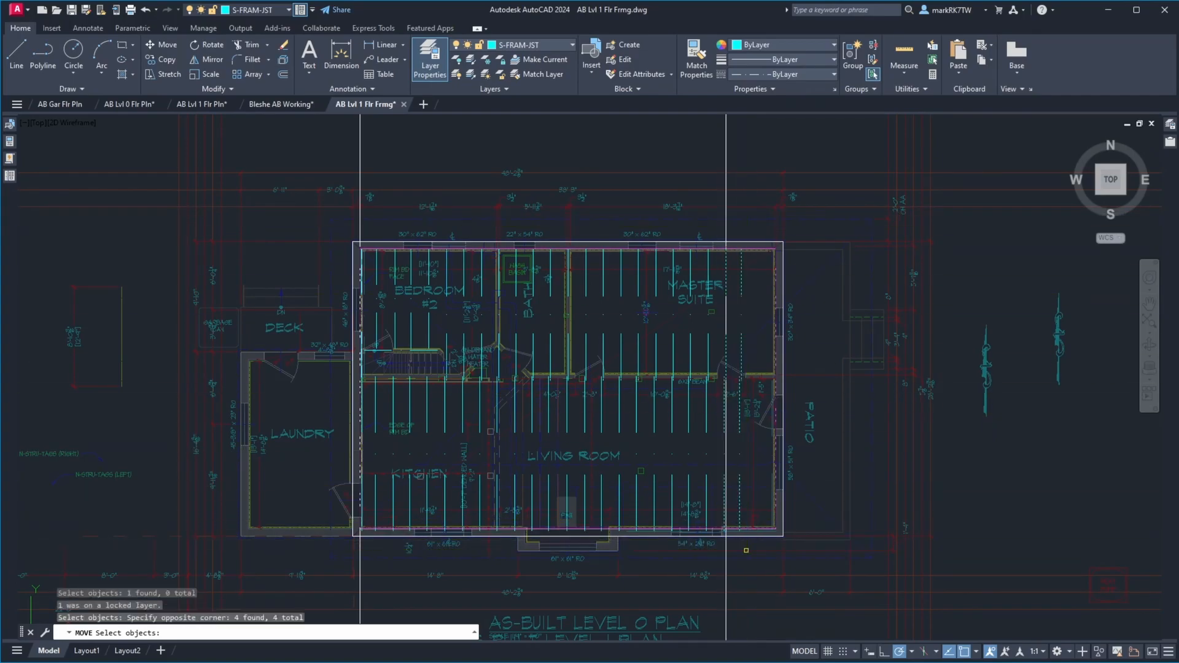
scroll(730, 272, "up", 10)
key("Return")
left_click(680, 135)
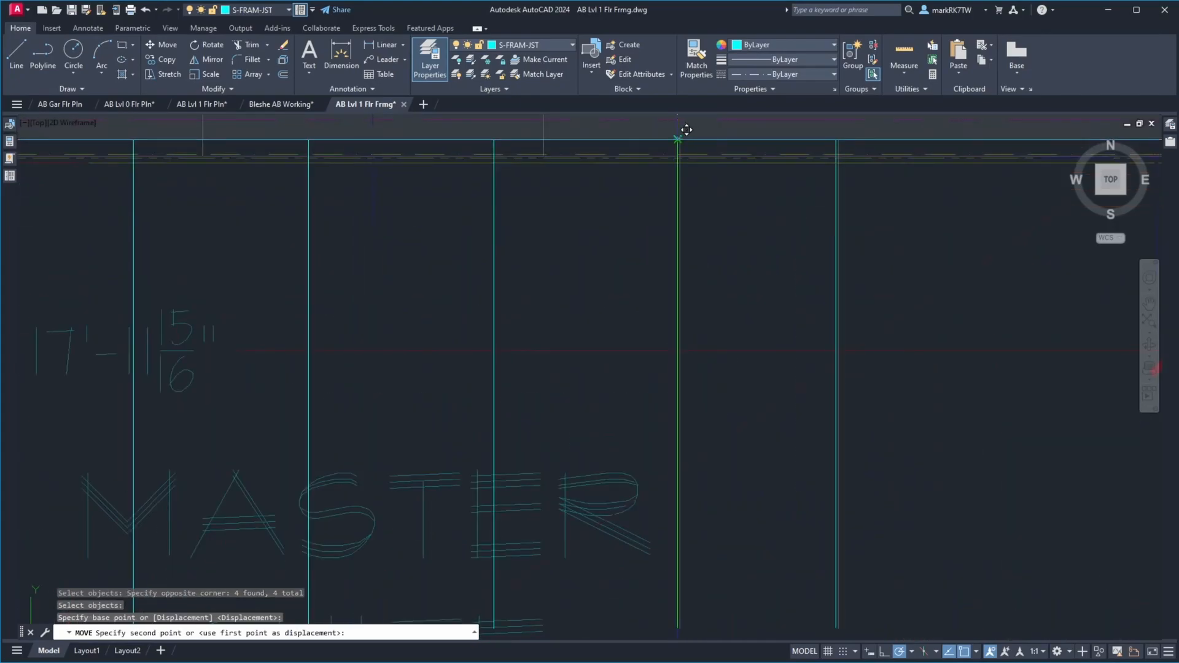
left_click(677, 140)
Erase the construction line offset 390-7/16" from the west wall line
type("e")
key("Return")
left_click(676, 133)
scroll(679, 270, "down", 8)
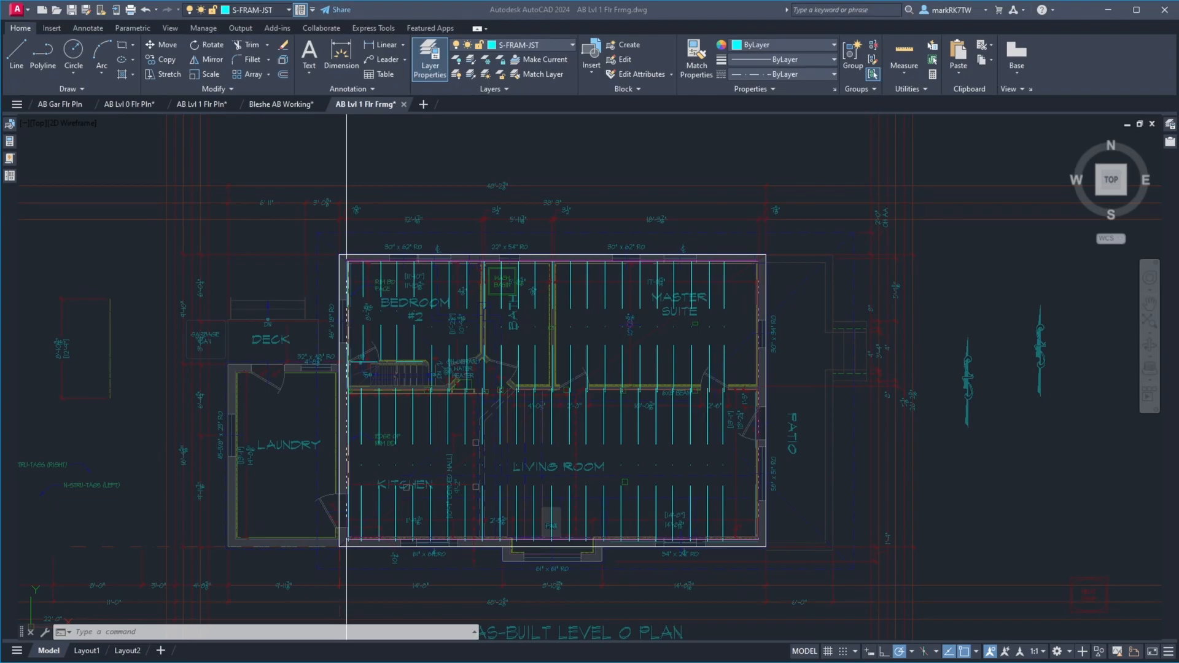
Offset the west wall's construction line 407" to the east, next to the easternmost joists
left_click(606, 148)
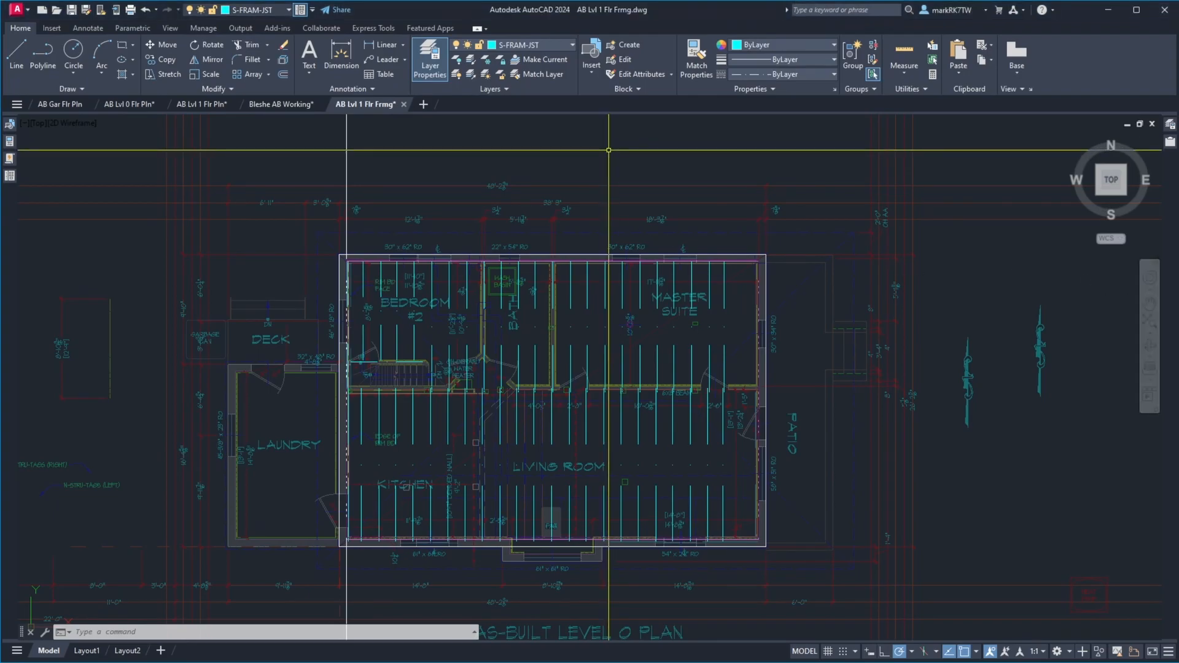
type("o")
key("Return")
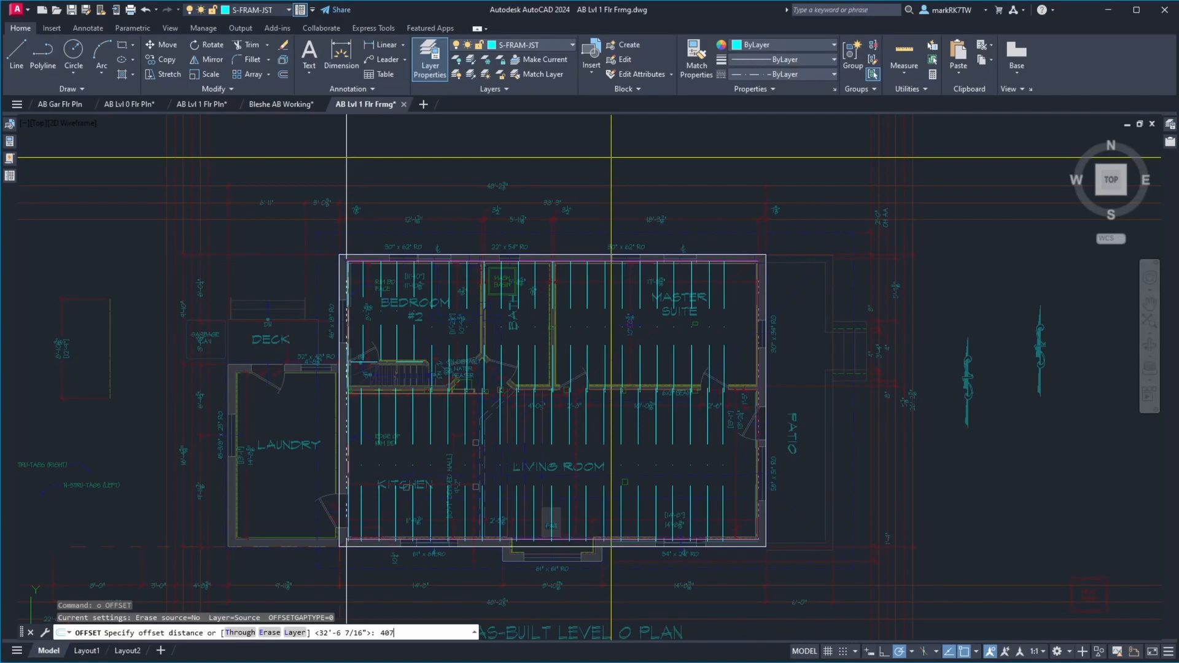
type("407")
key("Return")
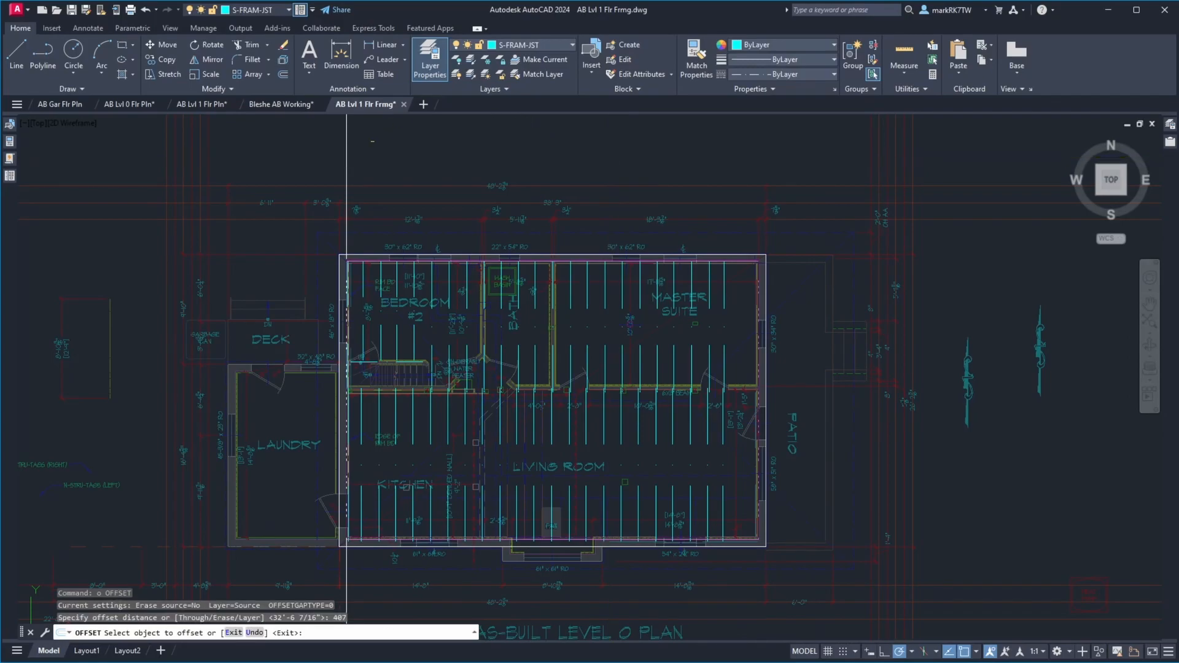
left_click(346, 149)
left_click(409, 150)
key("Return")
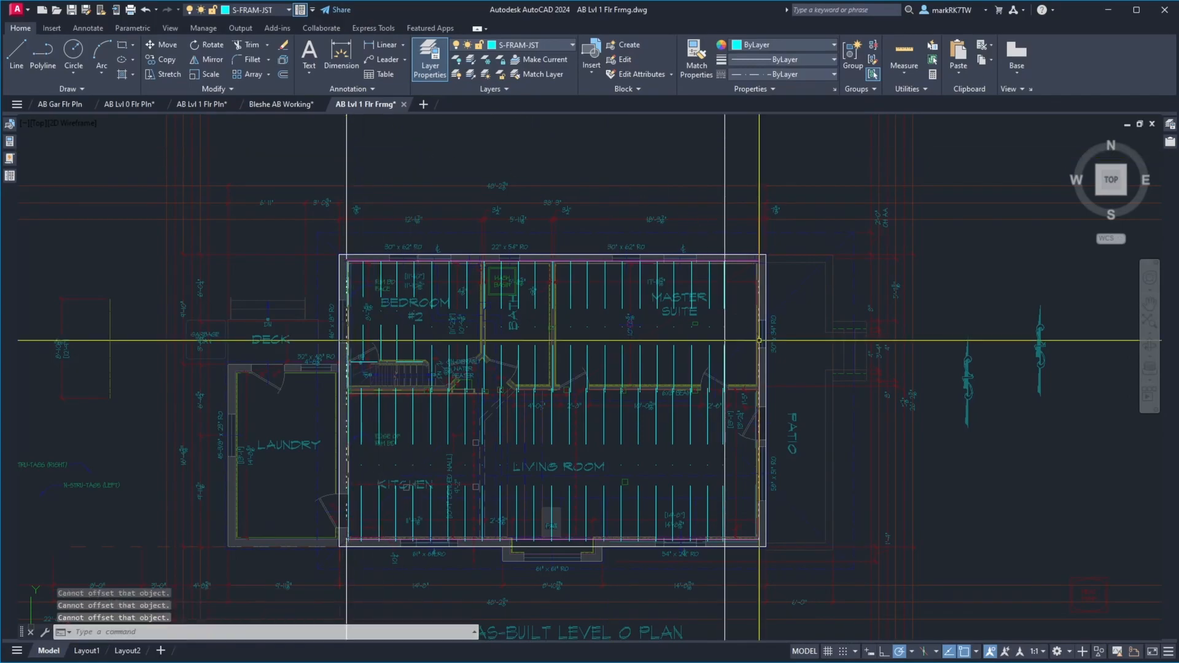
Move the easternmost master suite and living room joists into alignment with the 407" construction line
type("m")
key("Return")
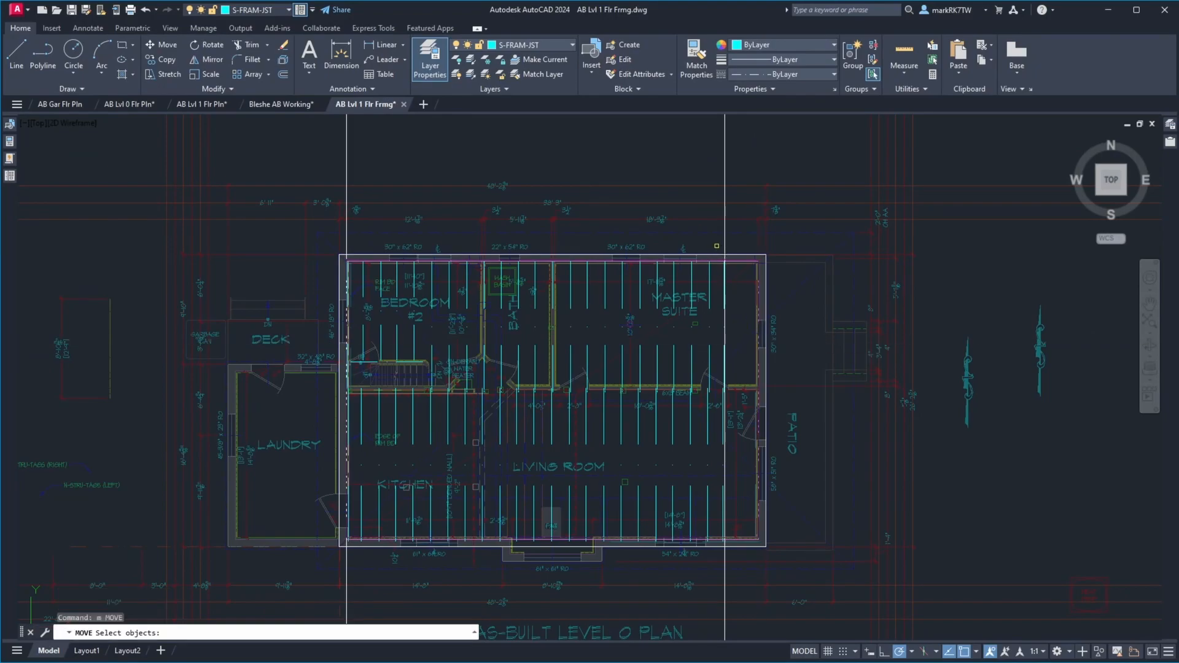
left_click(710, 213)
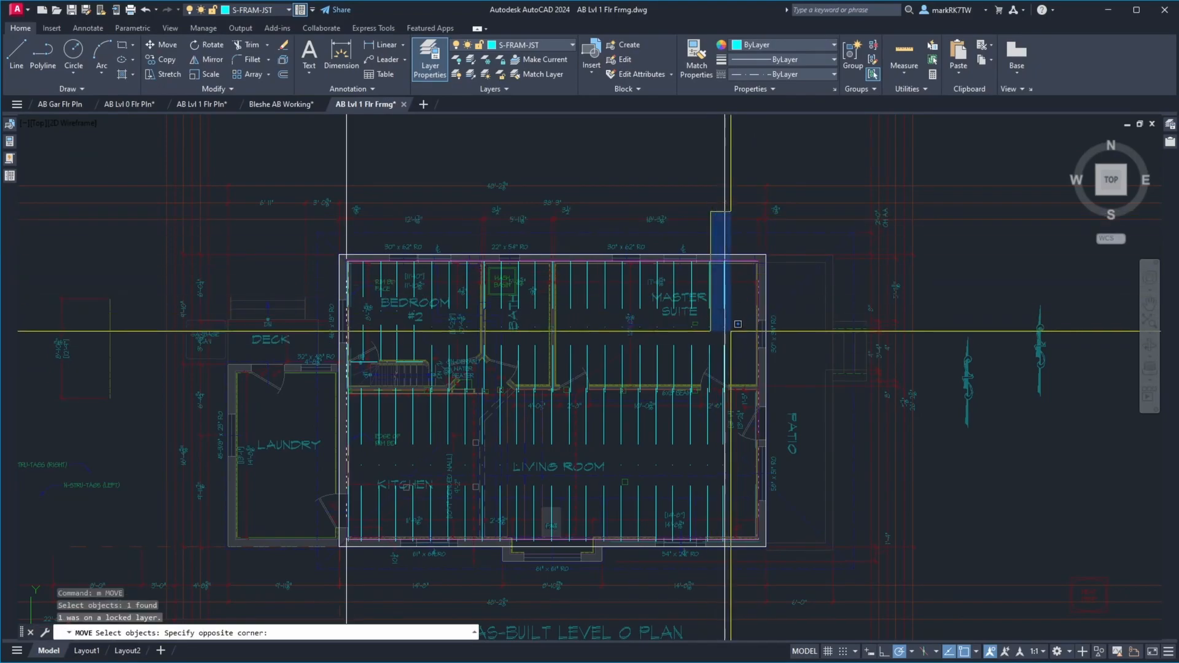
left_click(750, 549)
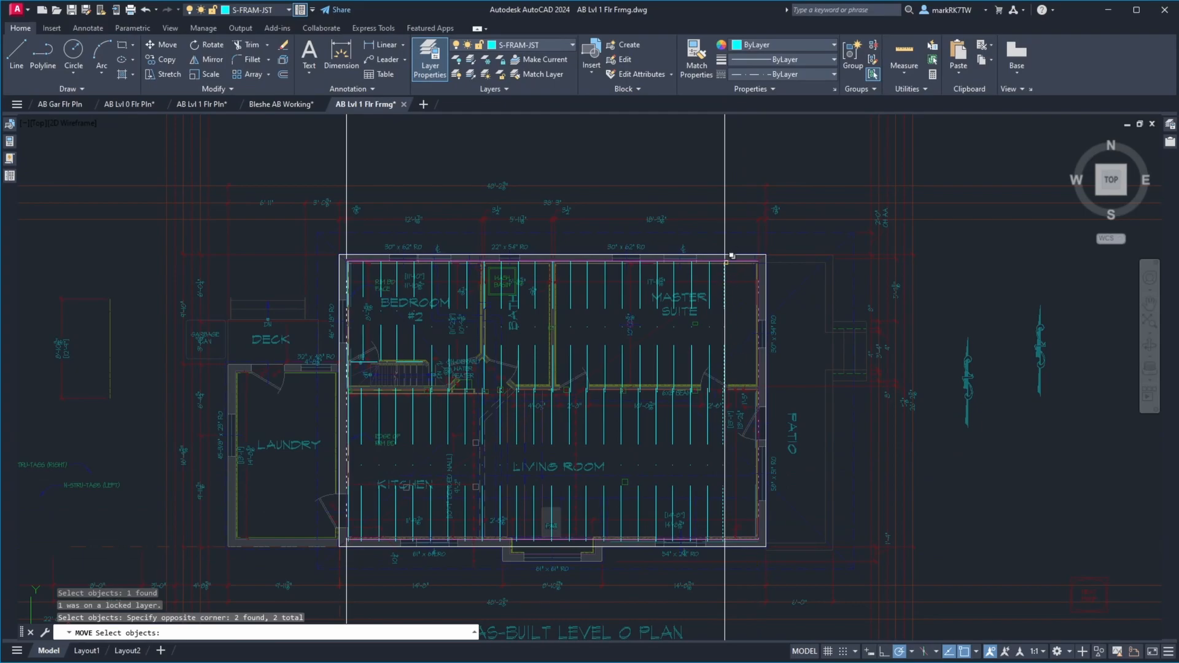
scroll(730, 254, "up", 8)
key("Return")
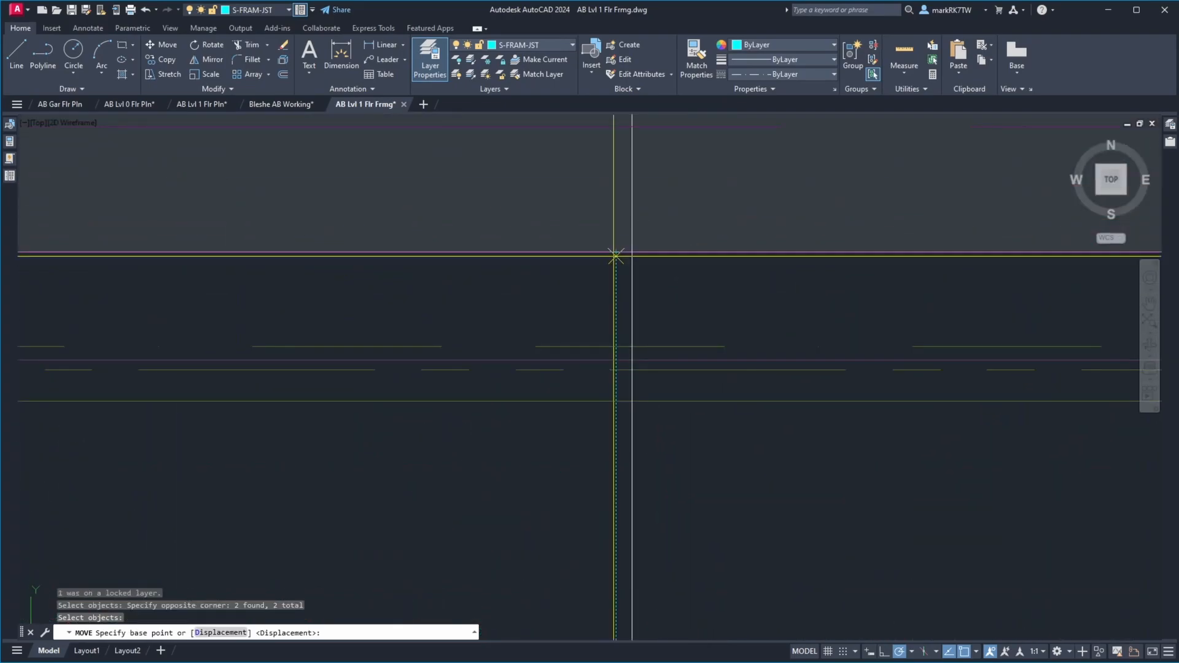
left_click(617, 252)
left_click(631, 252)
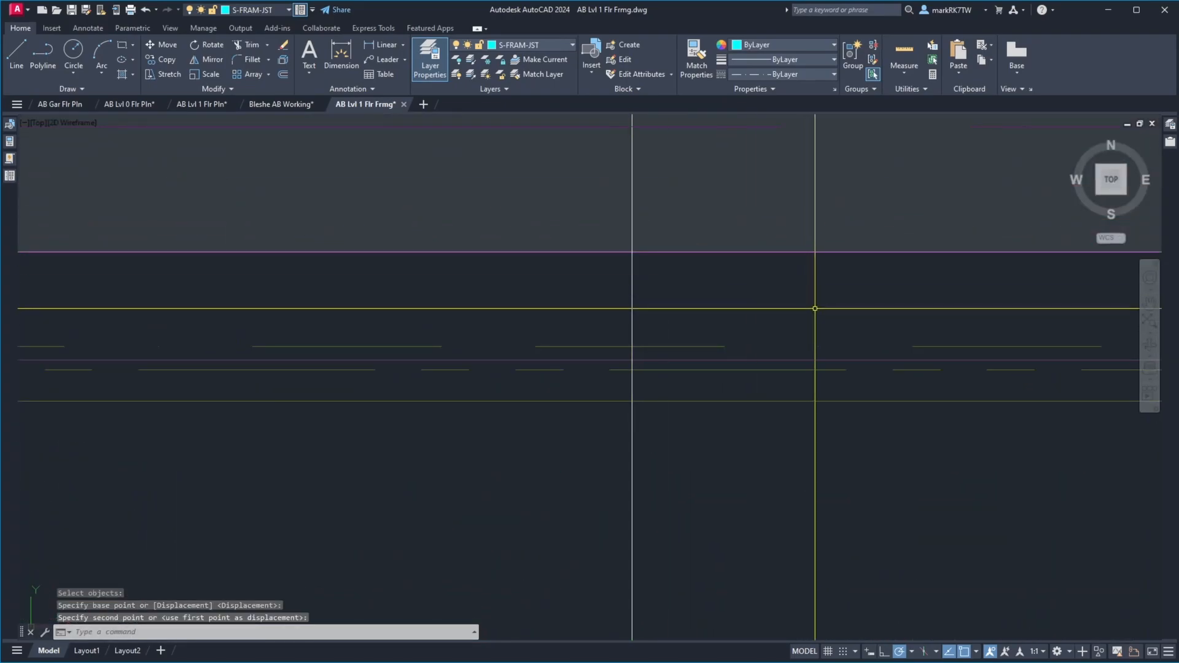
Erase the construction line offset 407" from the west wall line and save the drawing
scroll(815, 308, "down", 5)
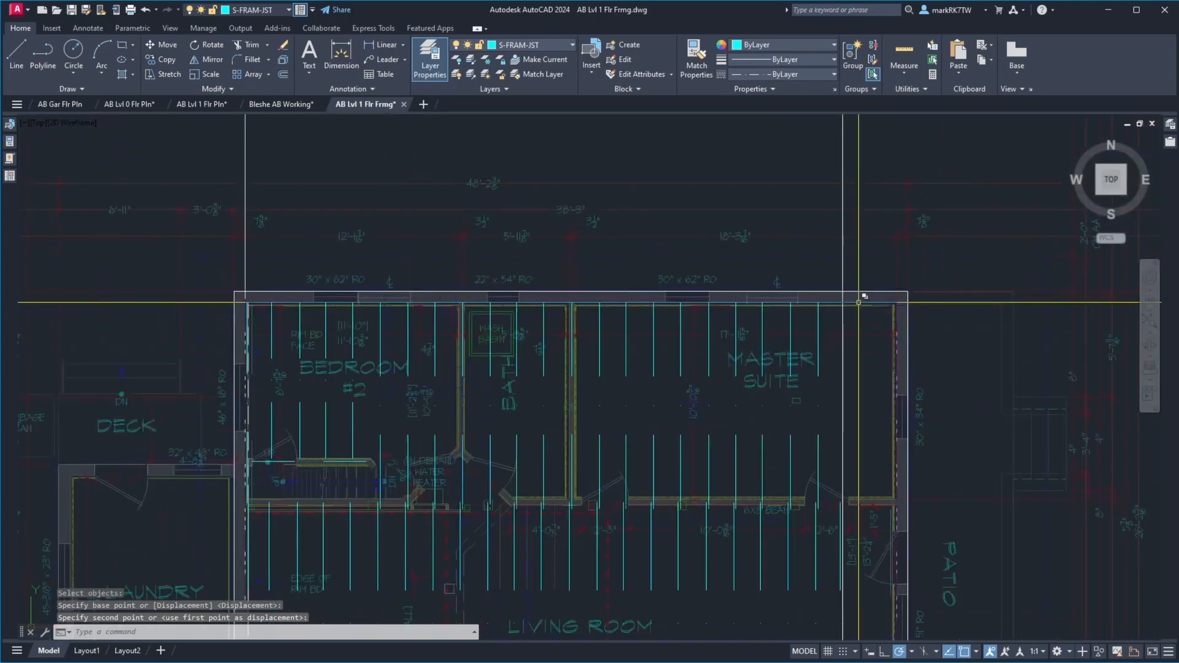
left_click(859, 155)
left_click(824, 153)
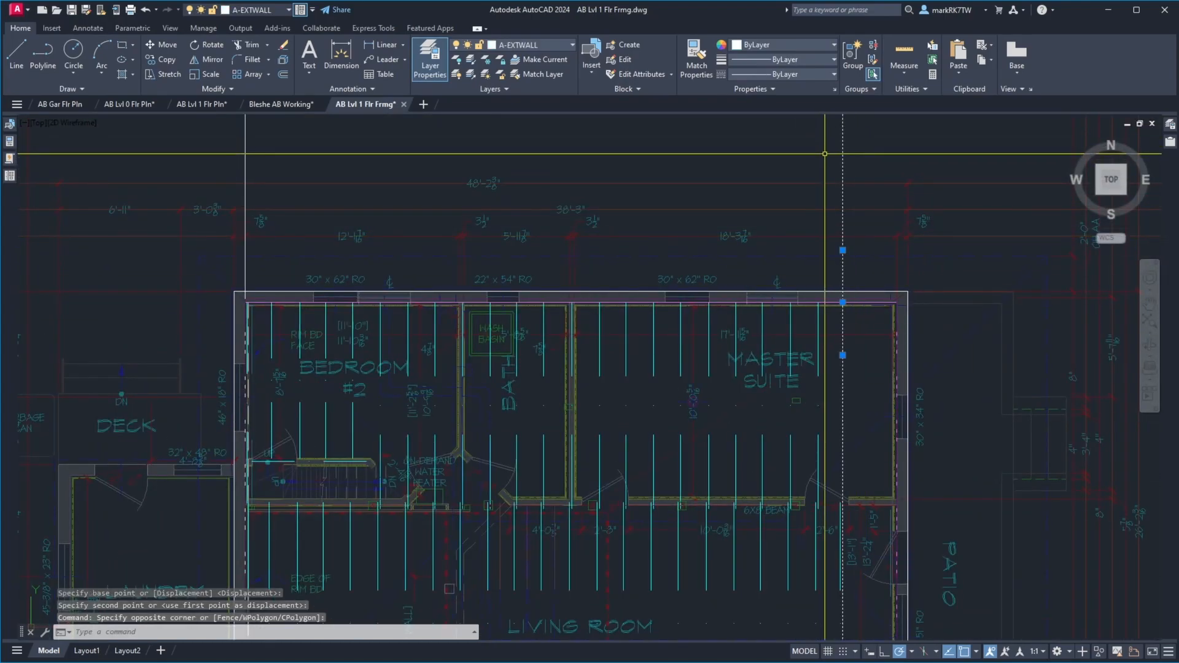
type("e")
key("Return")
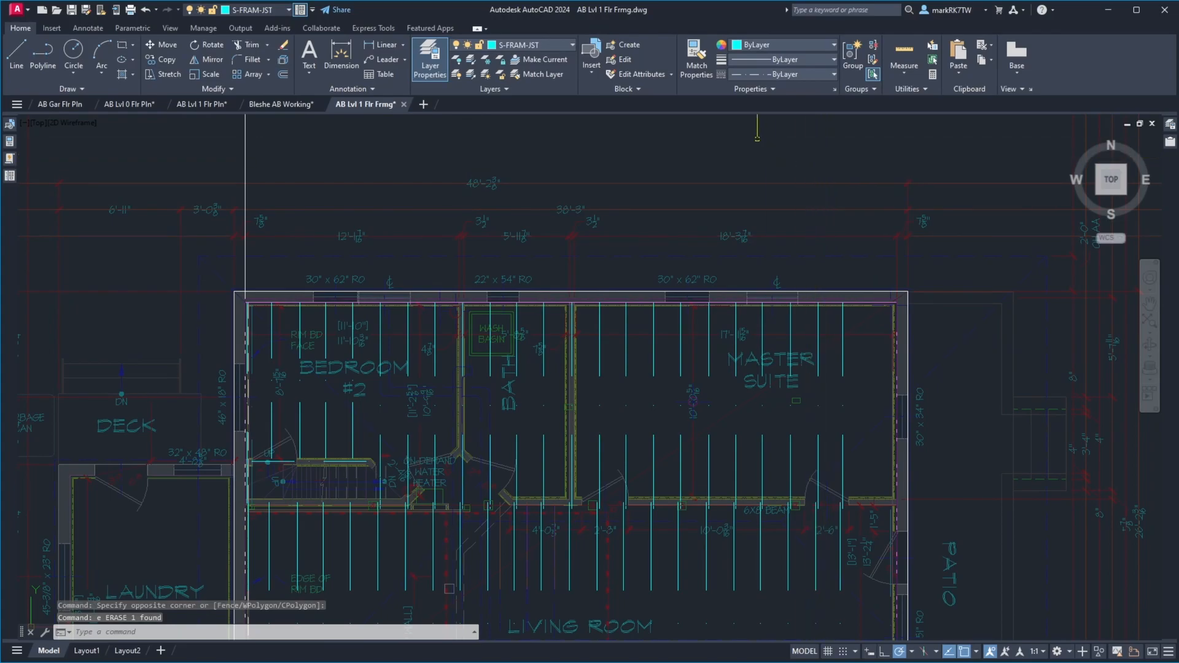
left_click(70, 11)
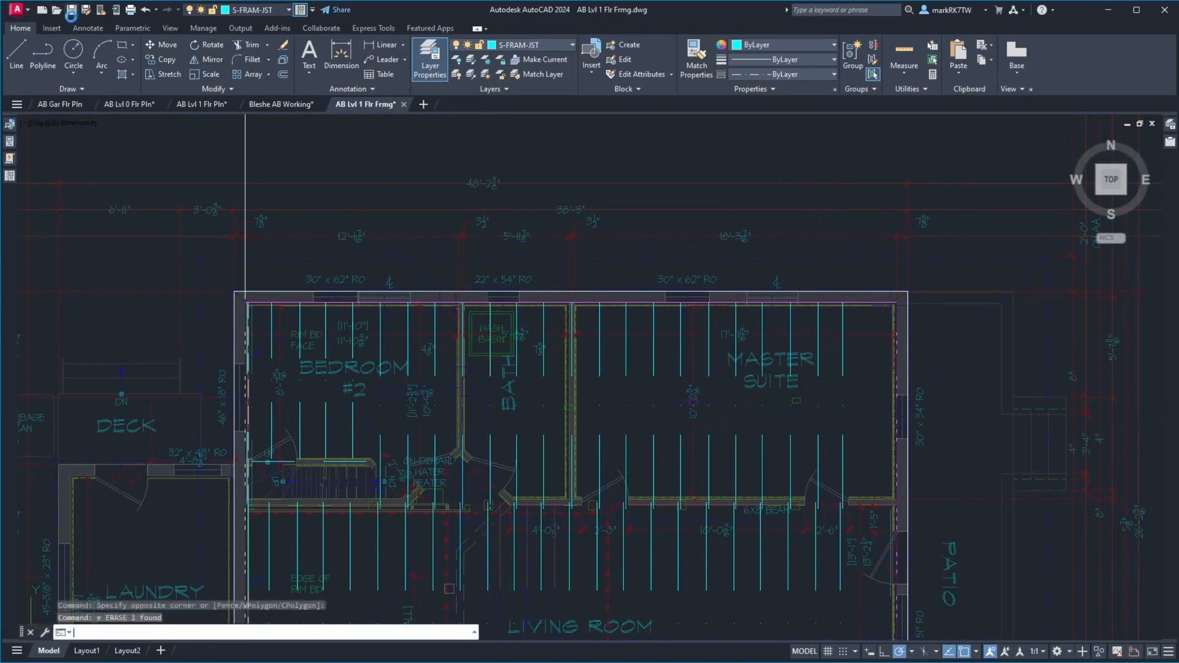
Try to erase the construction line along the west wall, and undo that erasure
scroll(459, 143, "down", 4)
scroll(470, 216, "up", 2)
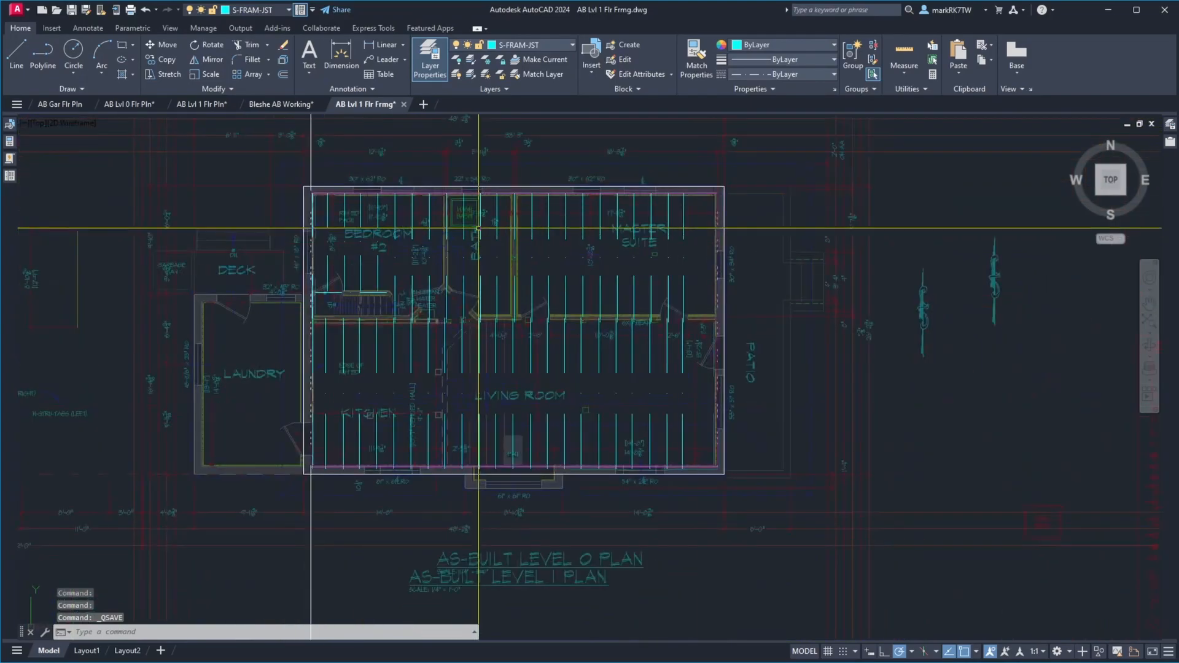
left_click(313, 170)
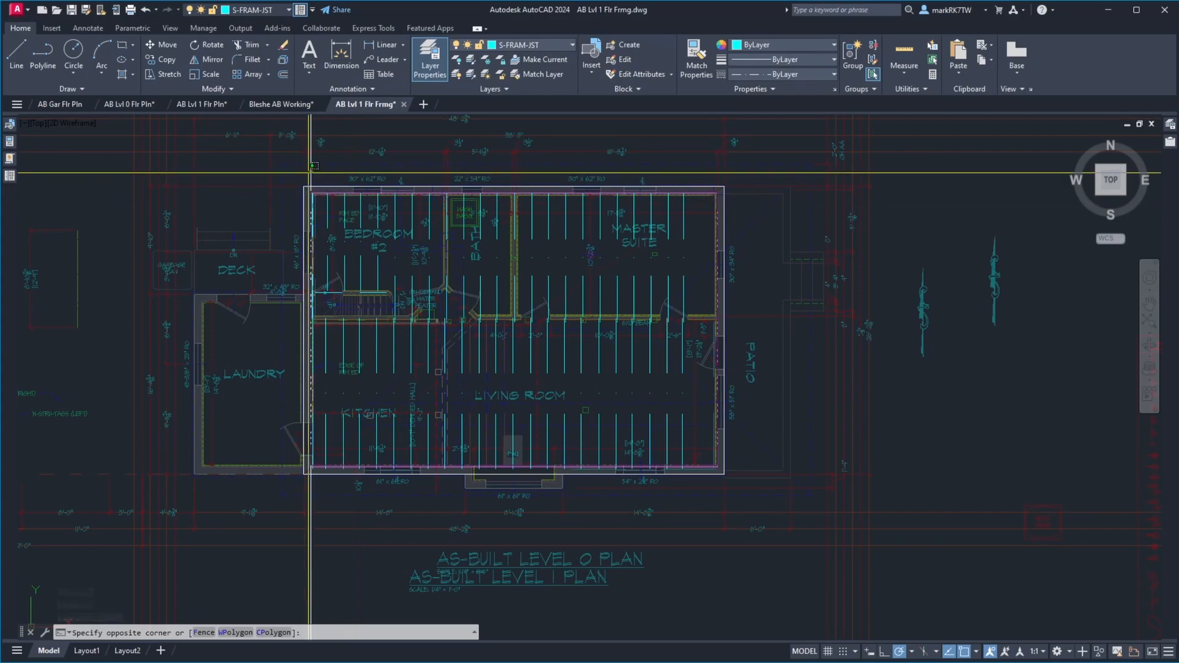
left_click(311, 171)
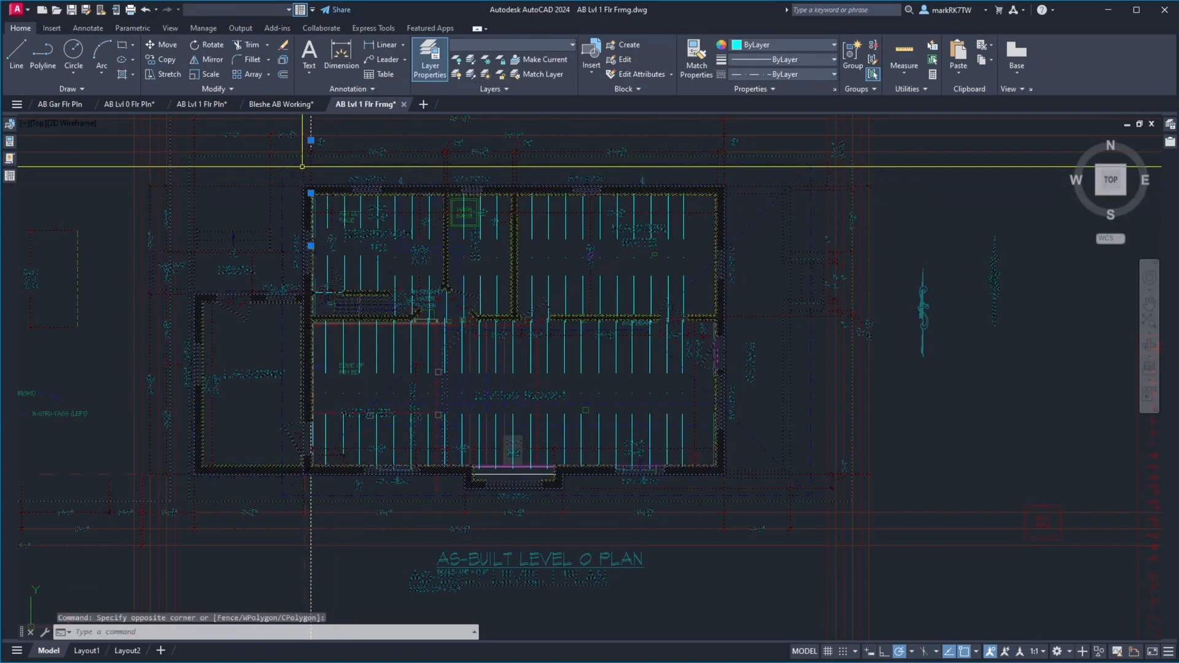
key("ctrl+s")
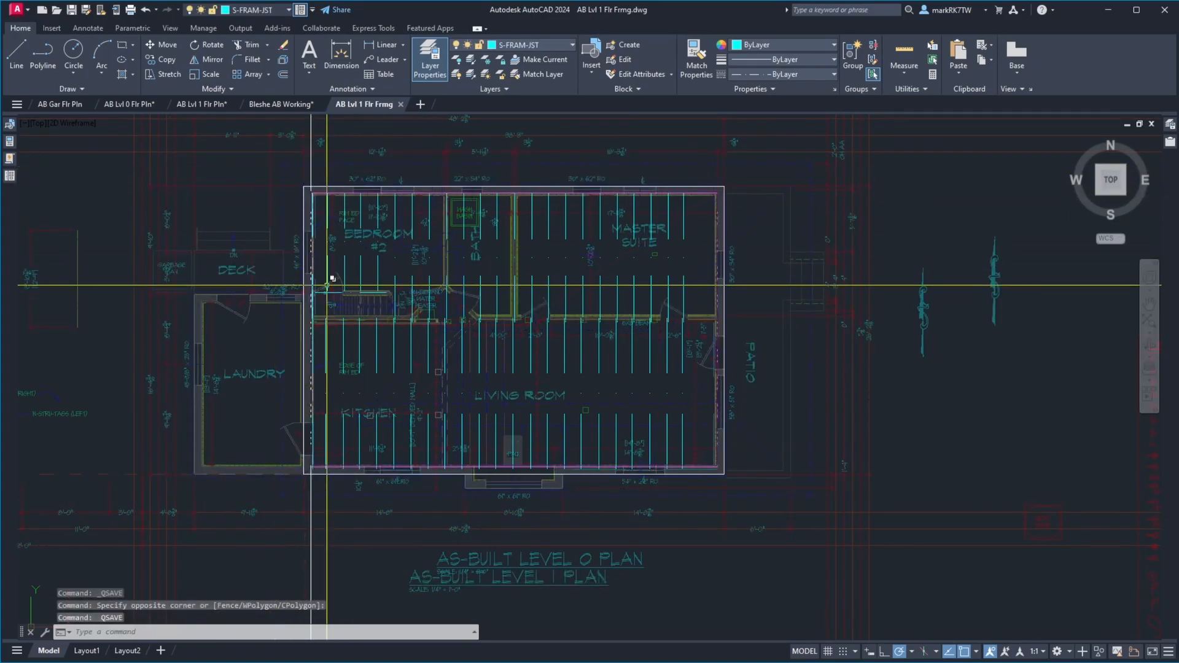
type("e")
key("Return")
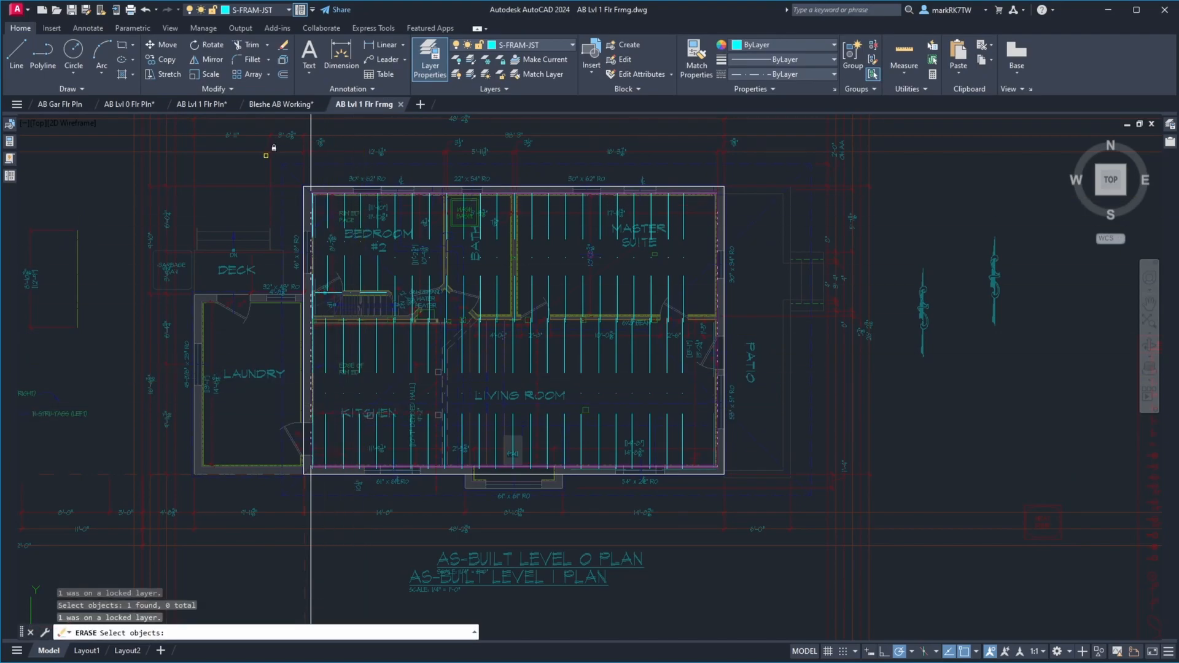
left_click(325, 175)
left_click(291, 179)
key("Return")
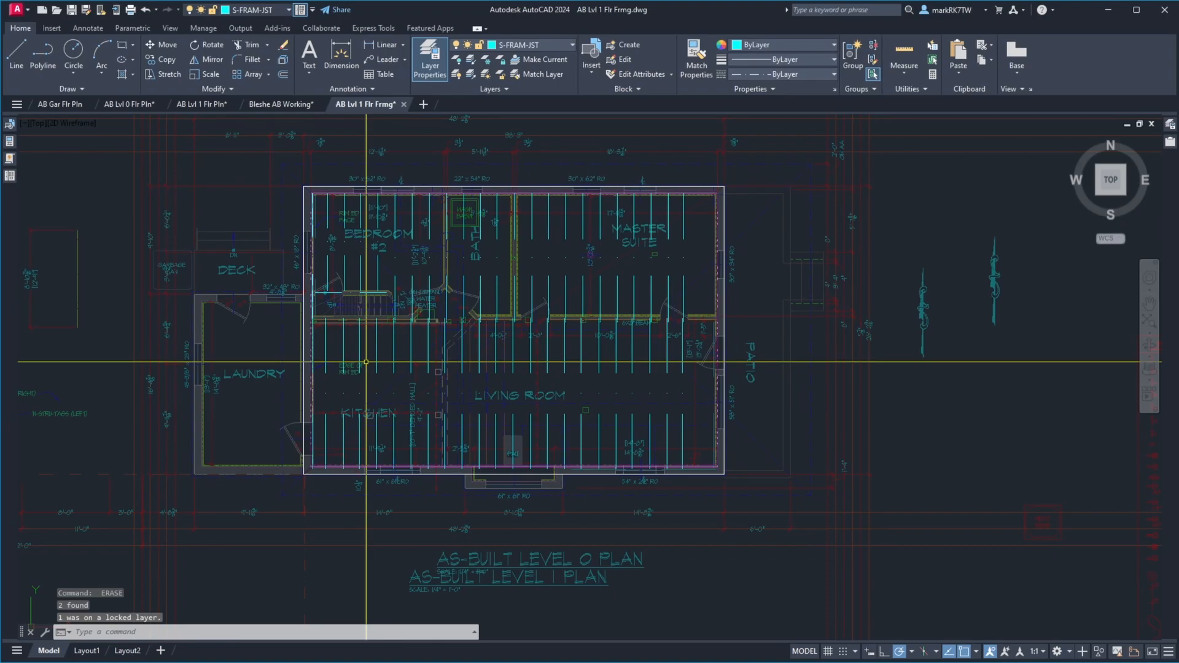
type("u")
key("Return")
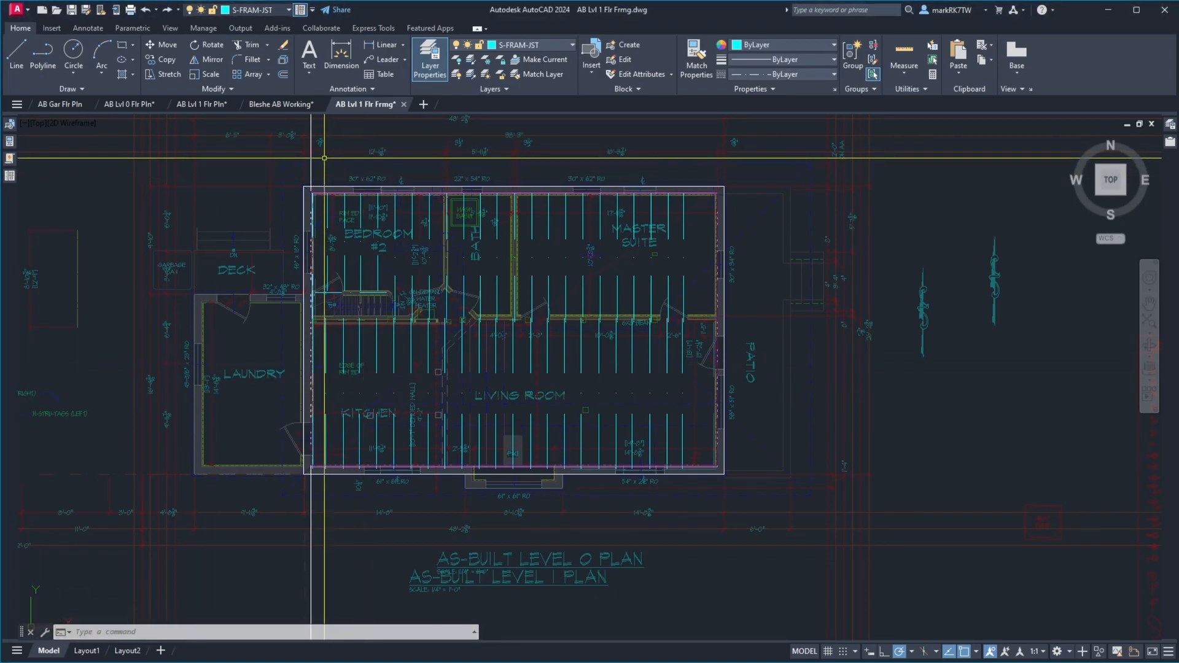
Erase the remaining vertical construction line along the house's west wall
type("e")
key("Return")
left_click(457, 170)
left_click(242, 135)
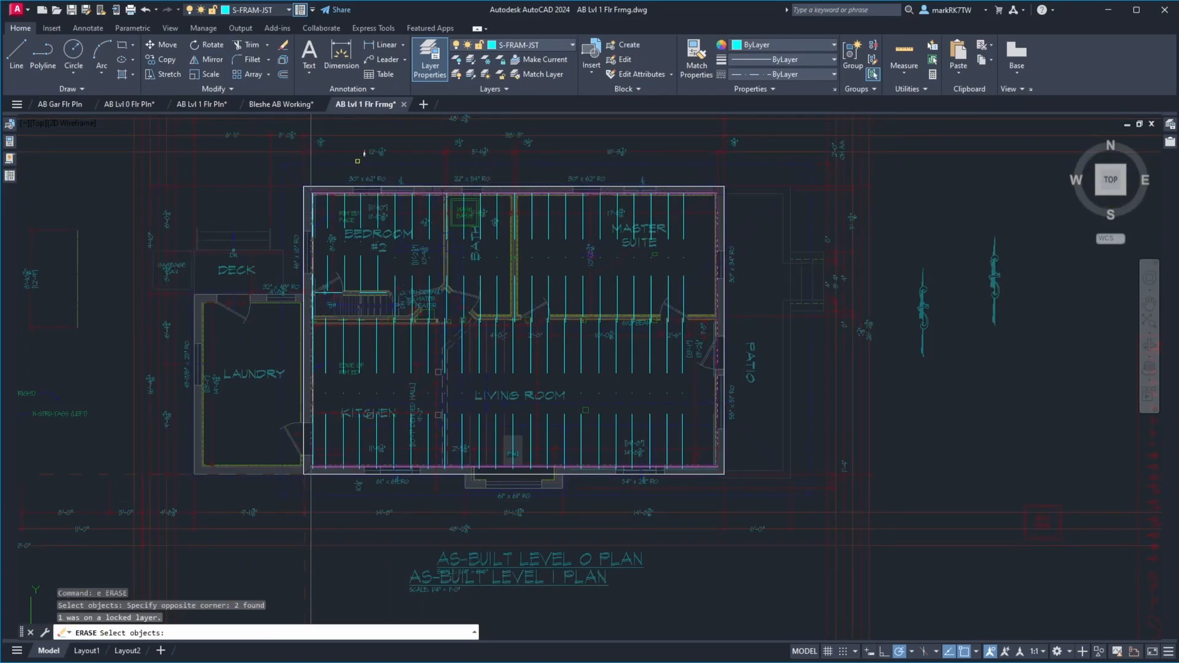
key("Return")
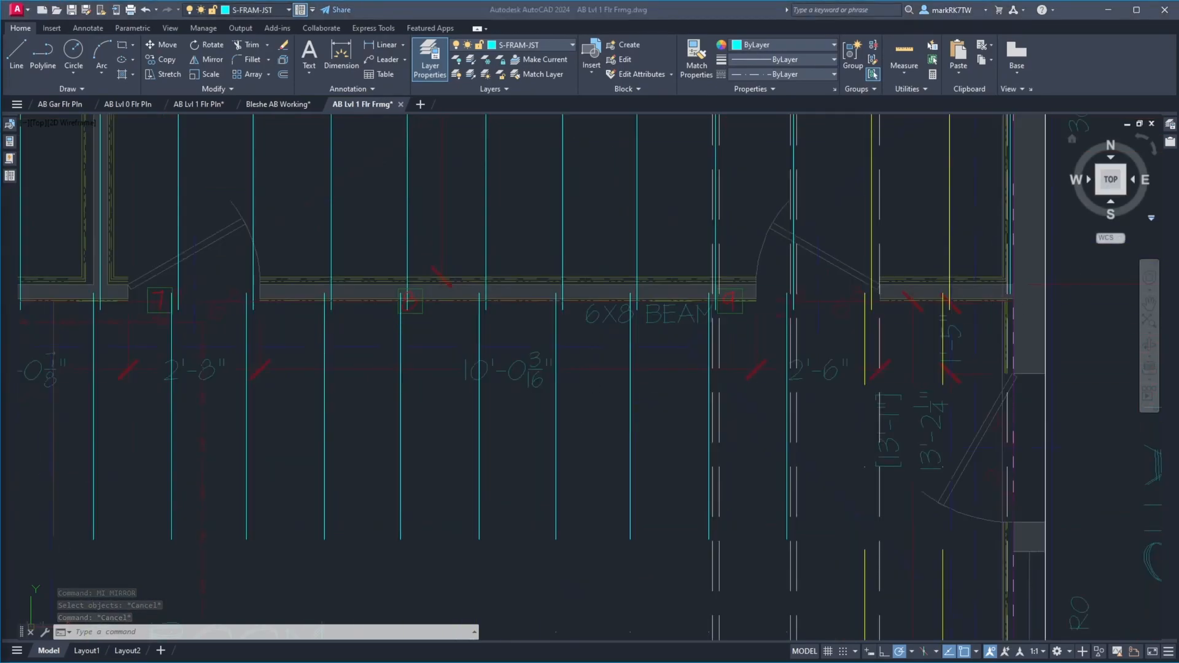
Examine the easternmost joists of the master suite against the dashed lines and joist dimensions at the north wall
mouse_move(1178, 37)
left_mouse_down()
mouse_move(730, 2)
mouse_move(723, 36)
mouse_move(727, 13)
mouse_move(1178, 123)
mouse_move(1178, 31)
left_mouse_up()
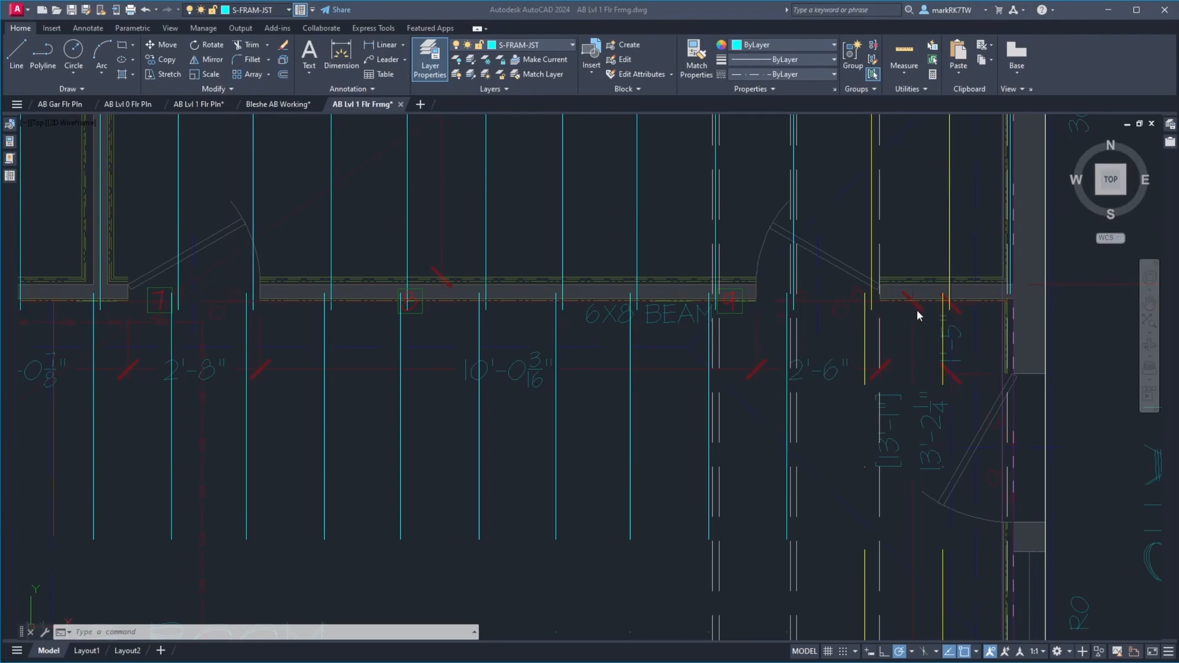
scroll(823, 467, "down", 3)
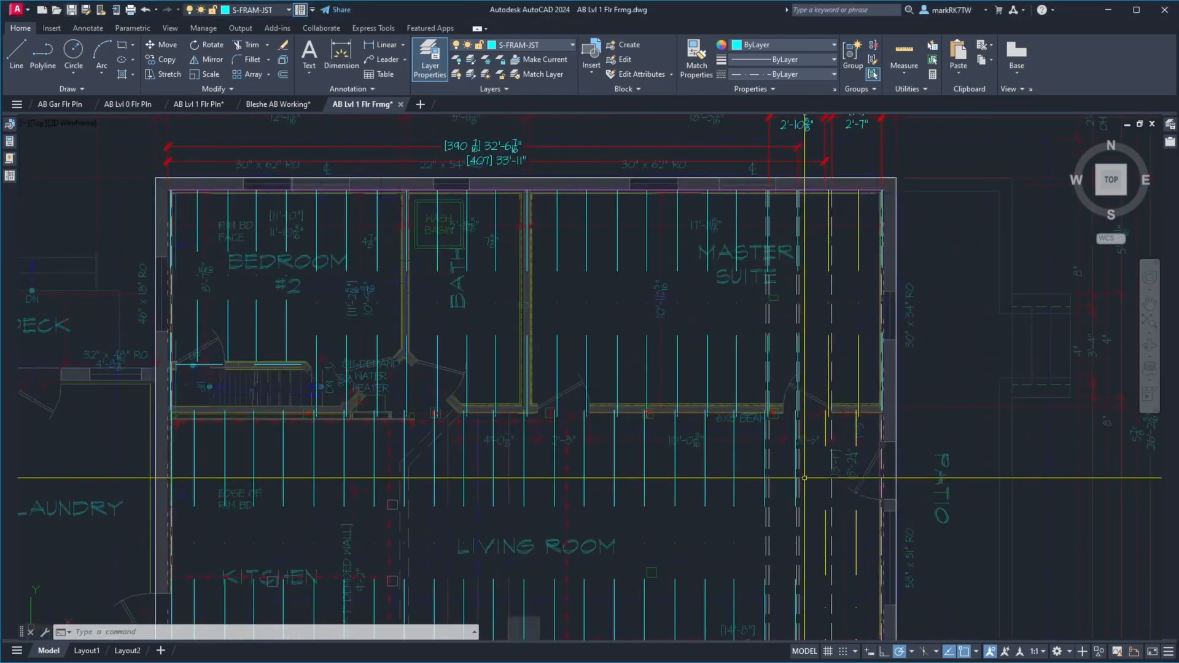
scroll(830, 420, "down", 3)
scroll(830, 420, "down", 2)
scroll(847, 315, "up", 10)
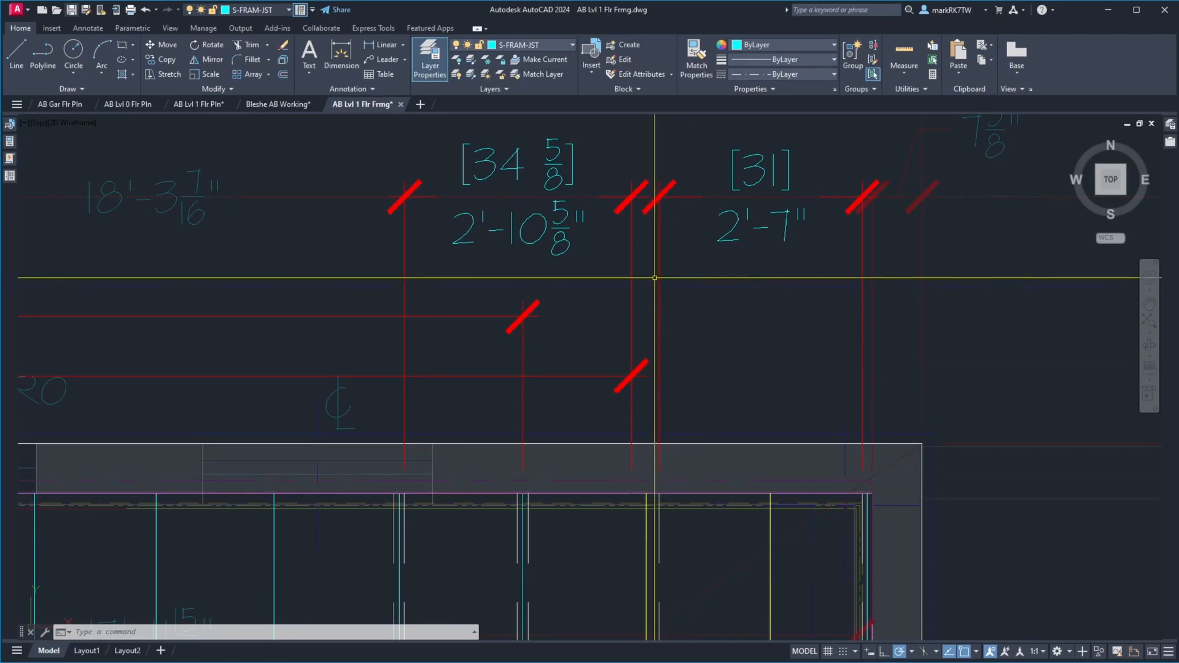
scroll(612, 340, "down", 4)
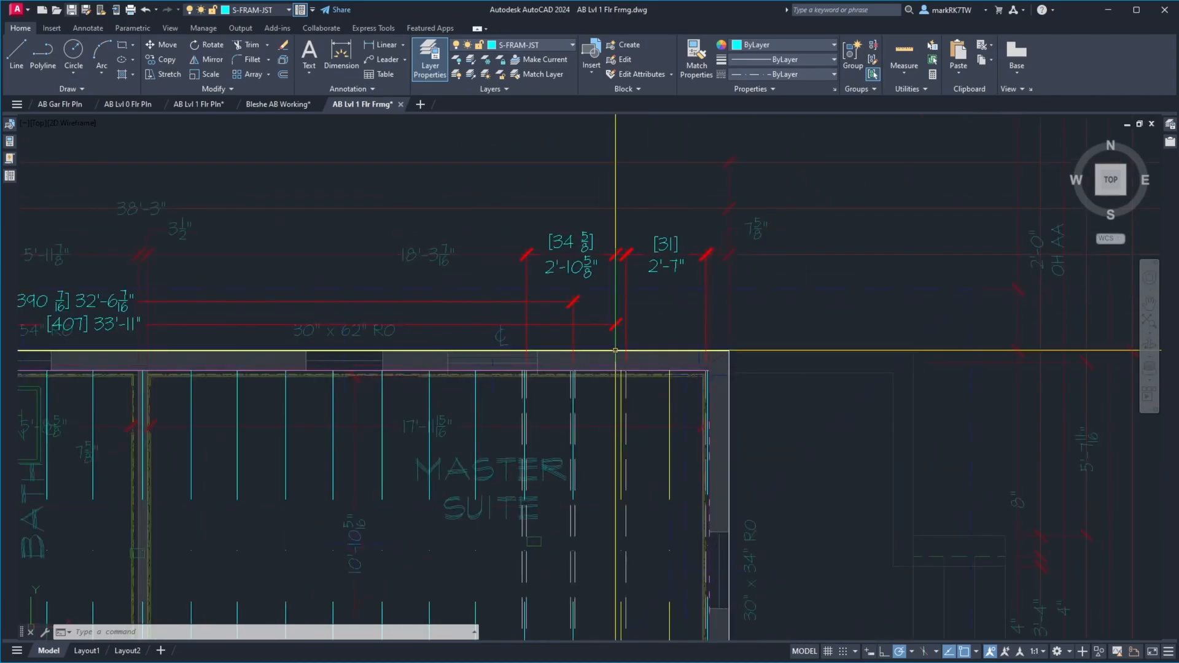
scroll(624, 426, "up", 5)
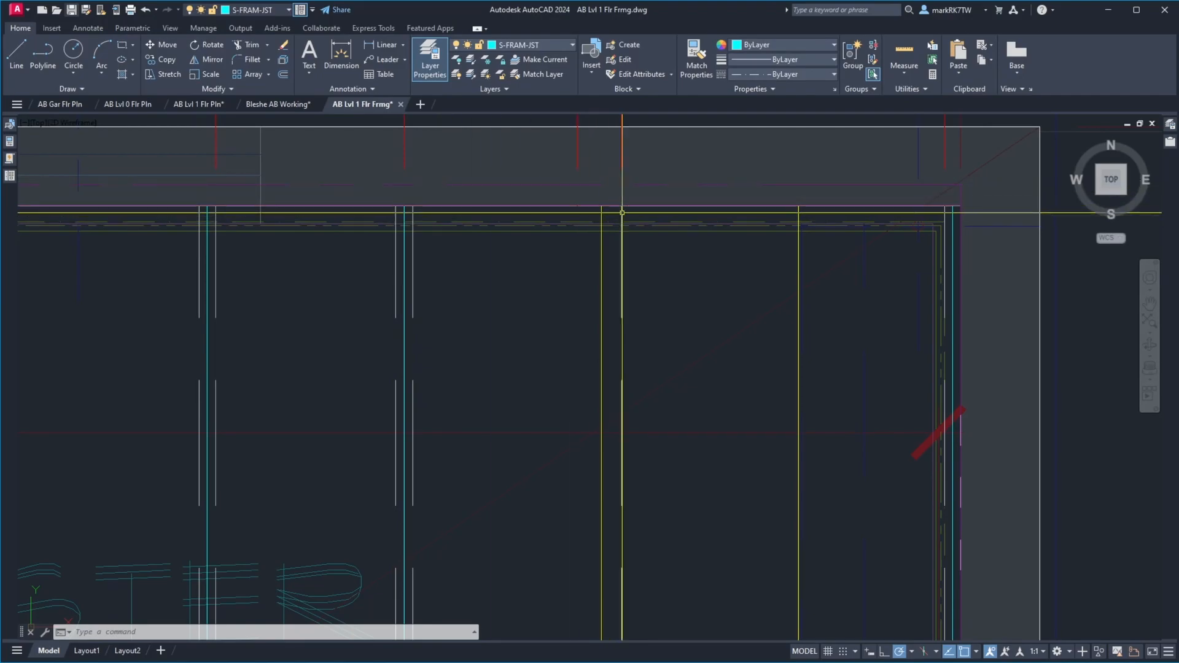
scroll(712, 226, "down", 5)
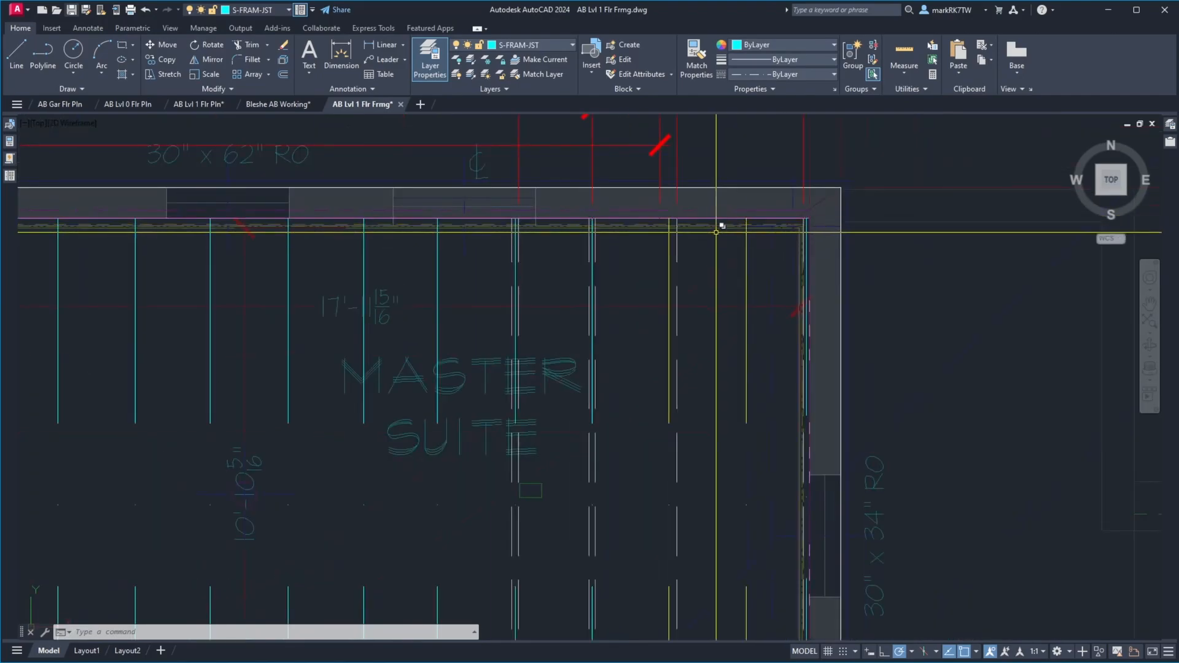
Measure the distance from the living room joist to the adjacent dashed line at the east end of the 6X8 beam
scroll(714, 450, "up", 2)
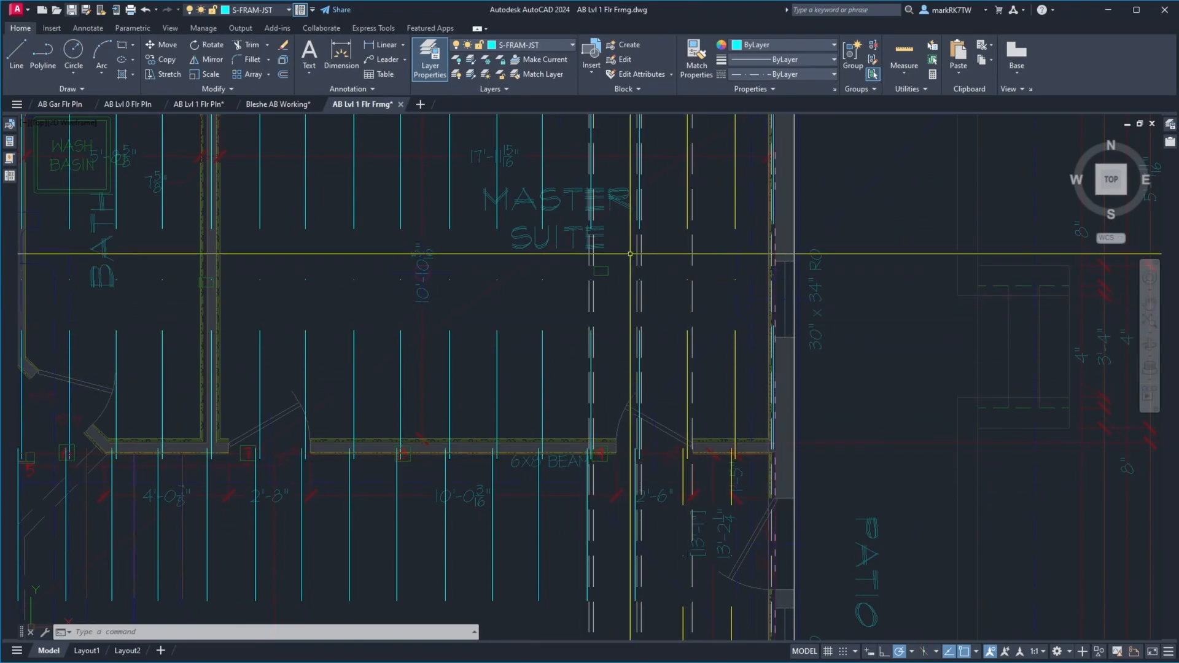
scroll(610, 244, "up", 4)
scroll(610, 244, "down", 4)
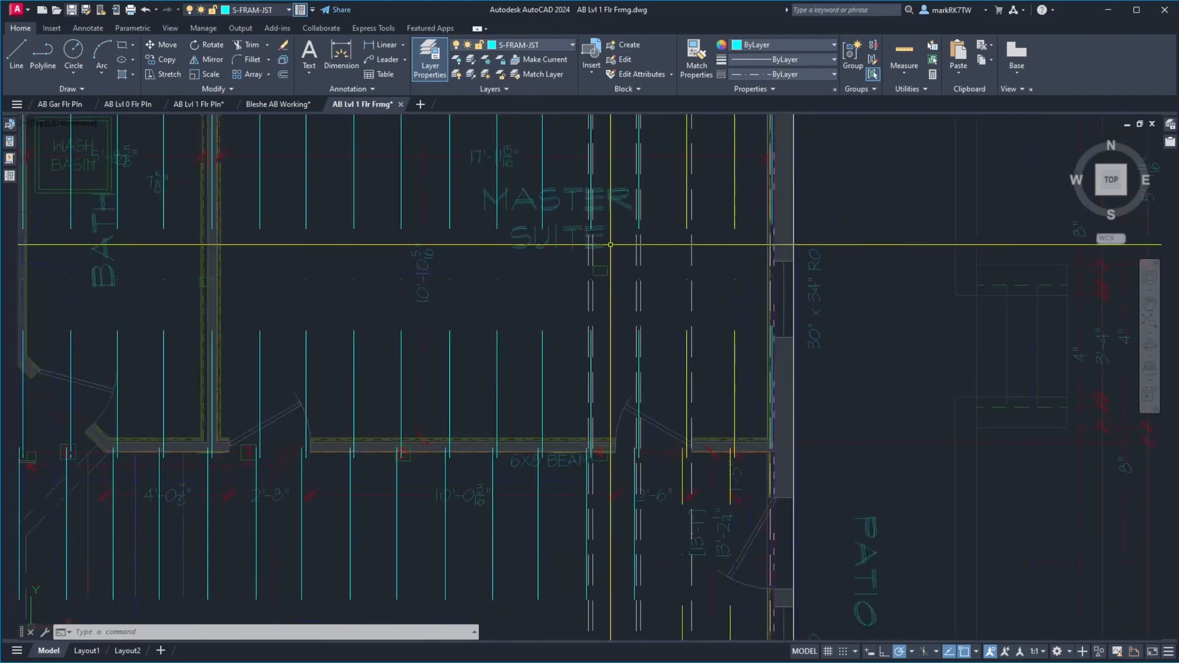
scroll(614, 449, "up", 5)
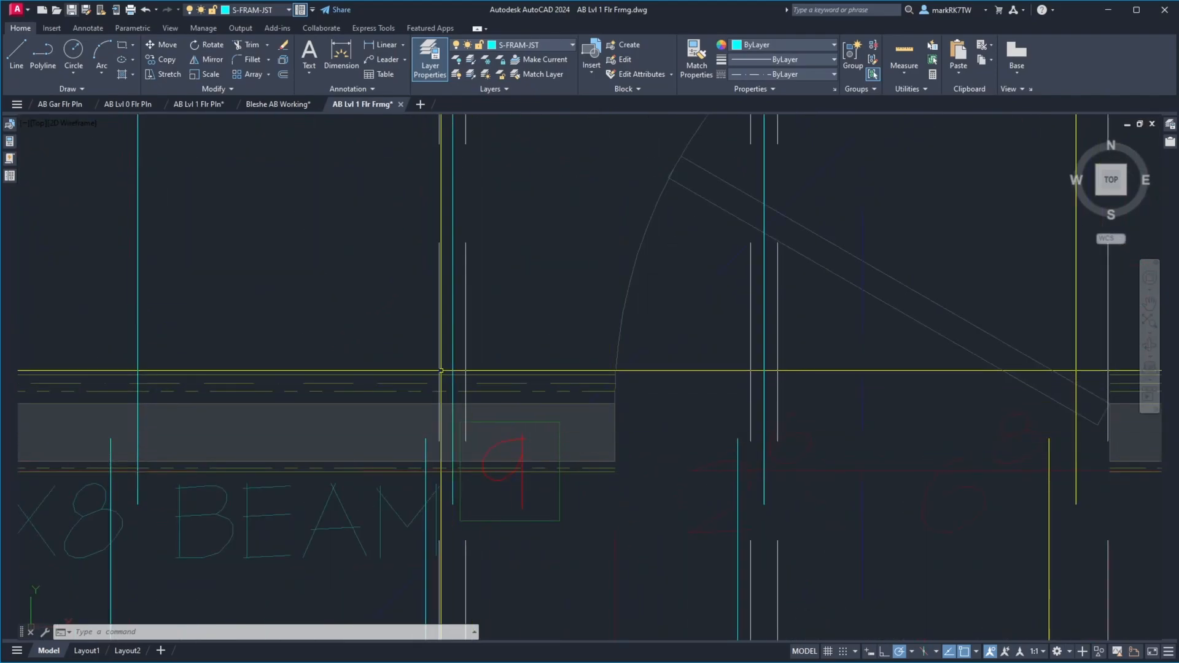
scroll(745, 388, "down", 5)
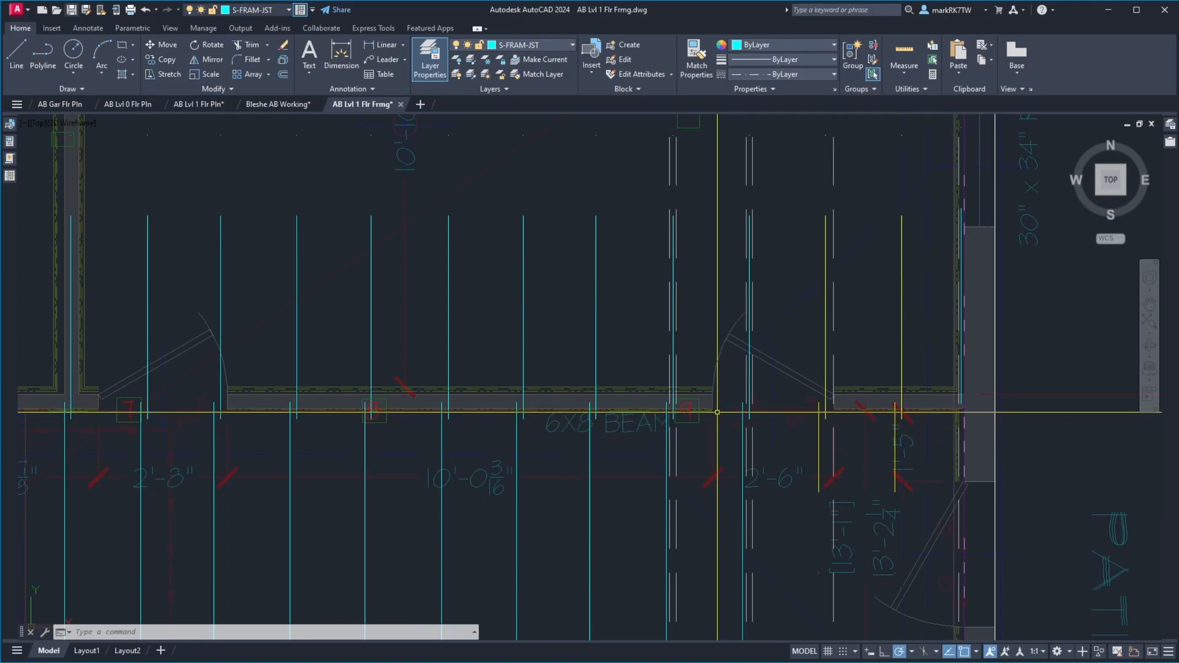
scroll(654, 408, "up", 7)
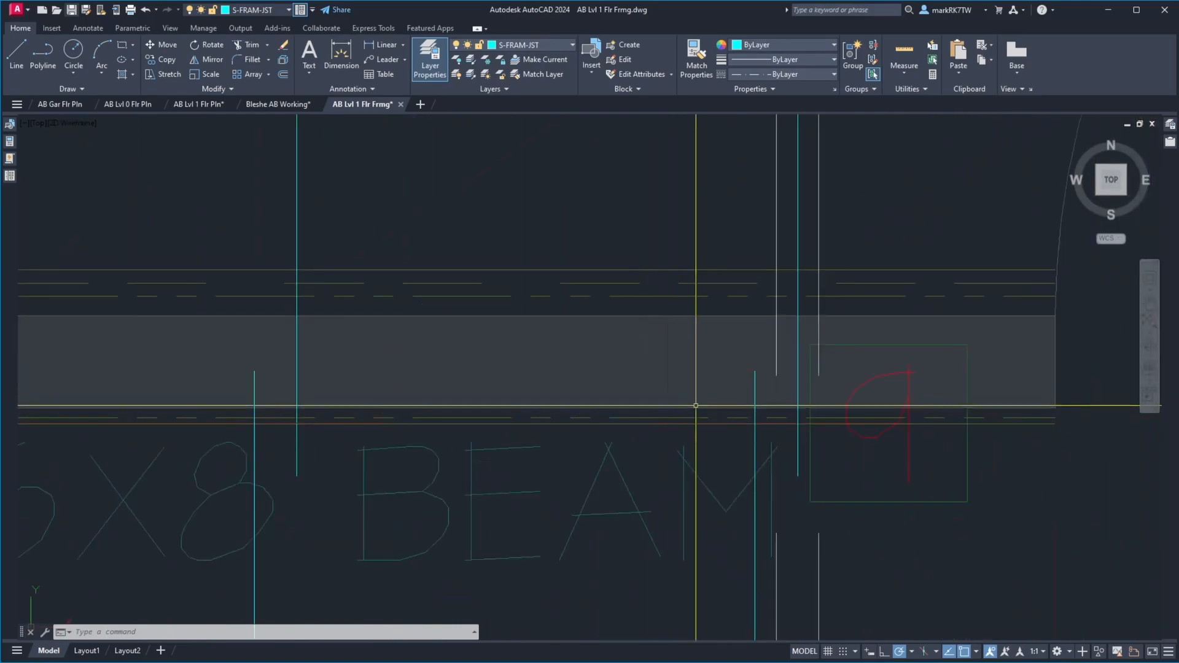
scroll(774, 387, "up", 5)
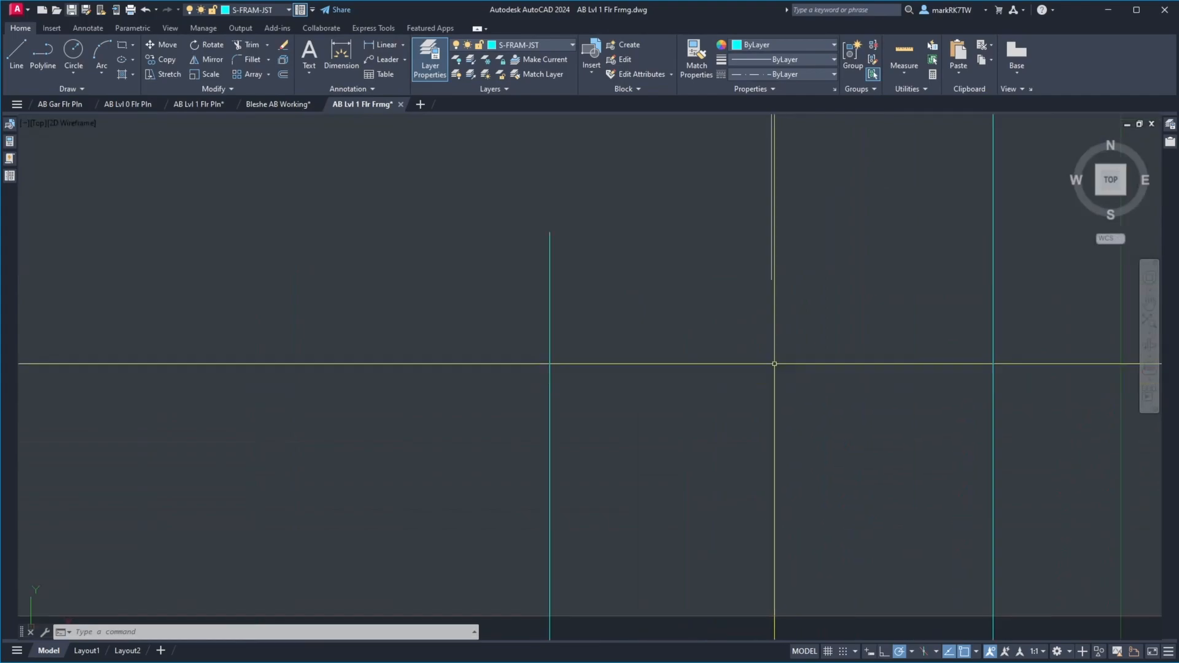
type("di")
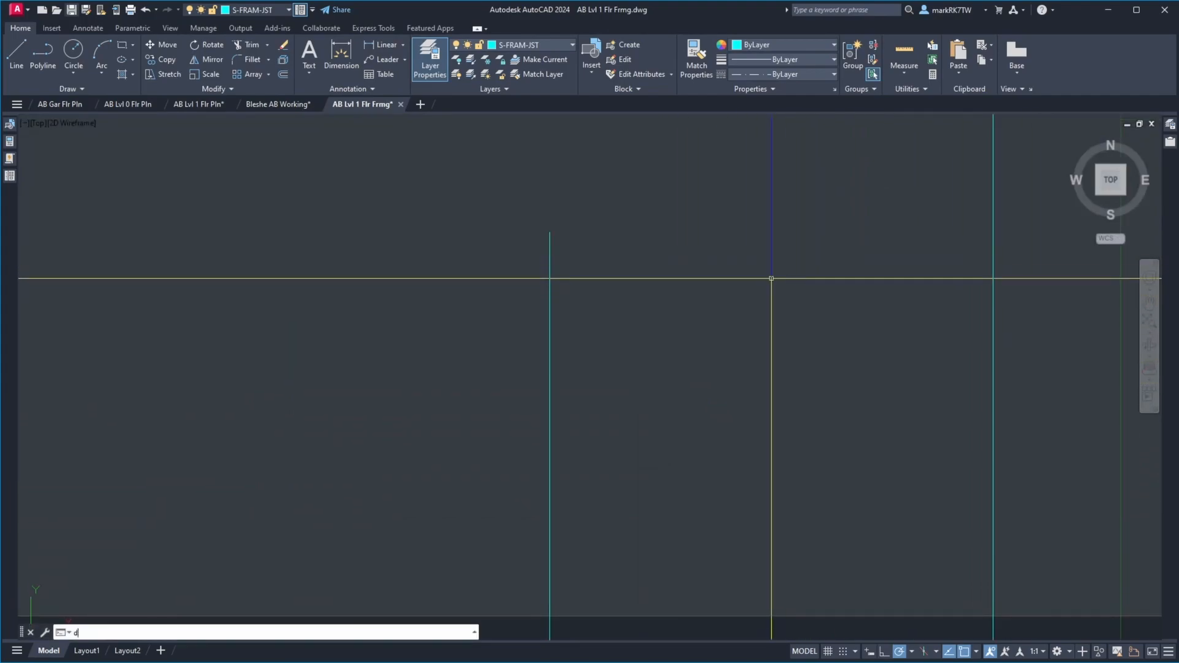
key("Return")
key("Escape")
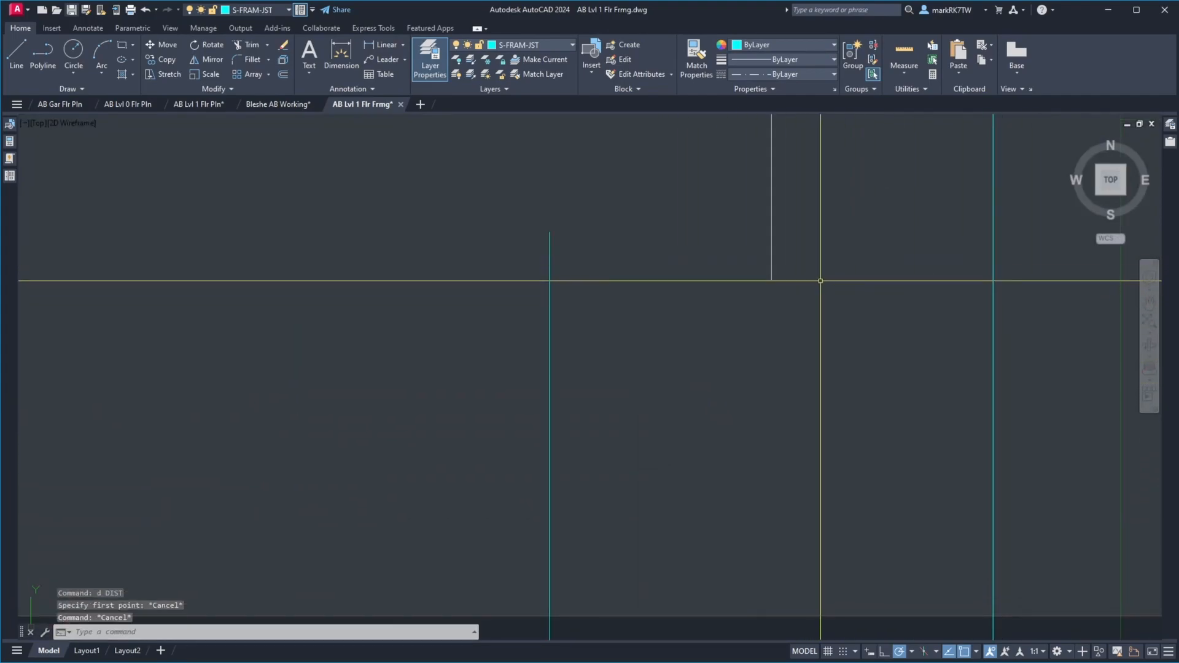
type("d")
key("Return")
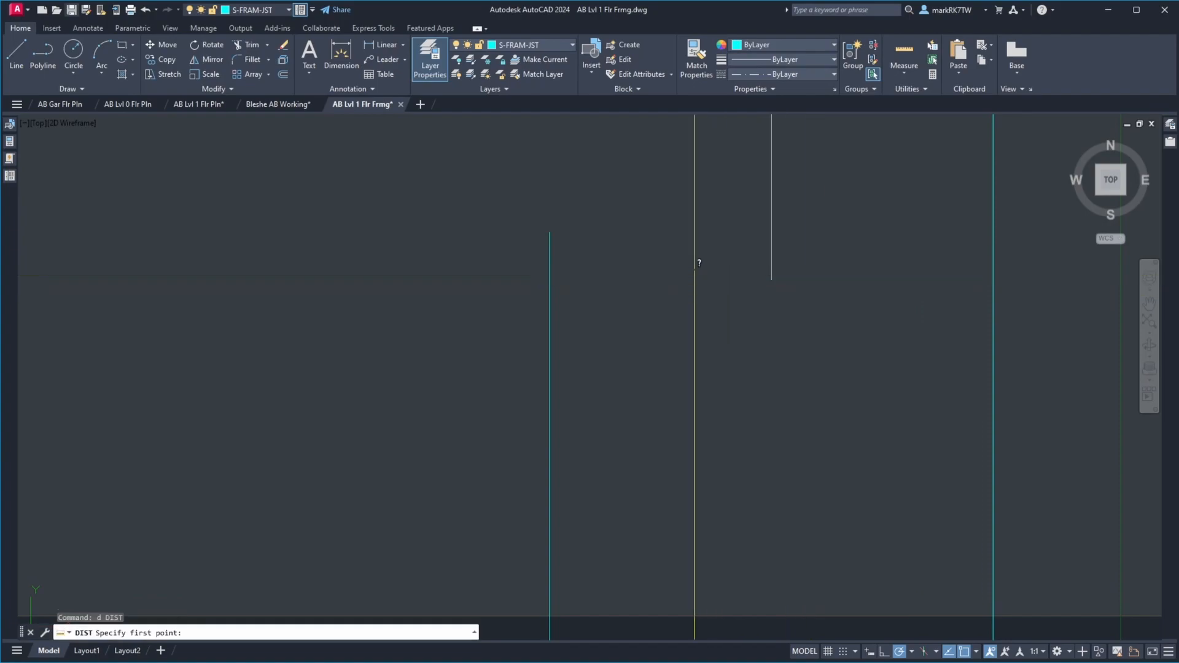
left_click(771, 238)
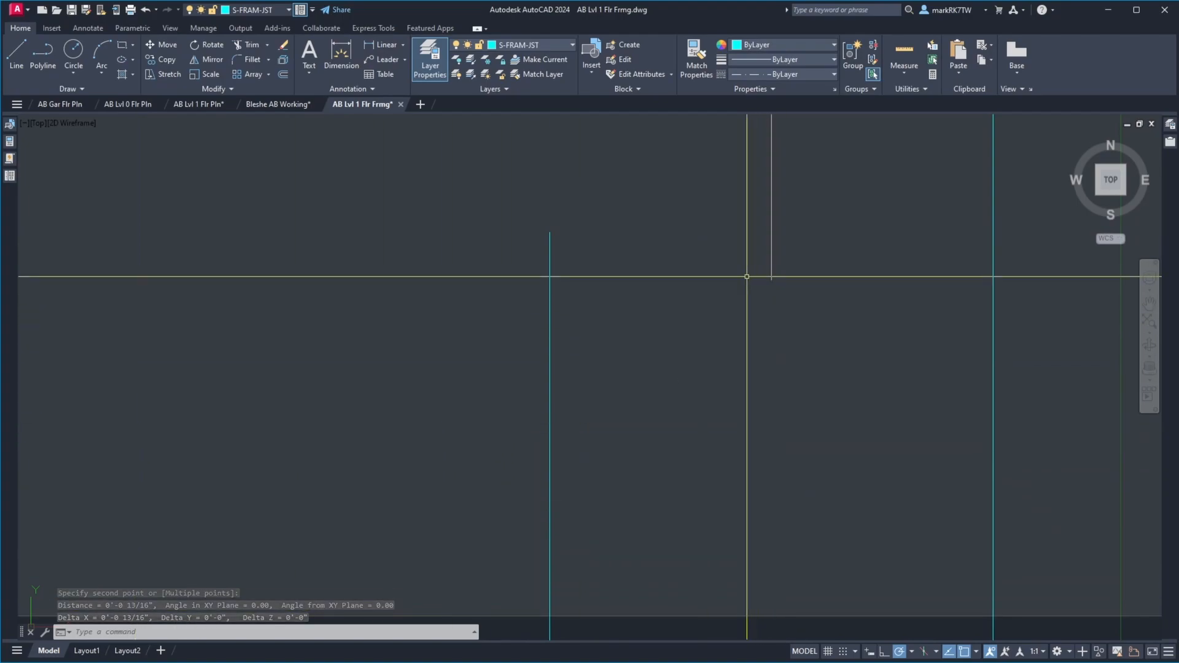
key("Escape")
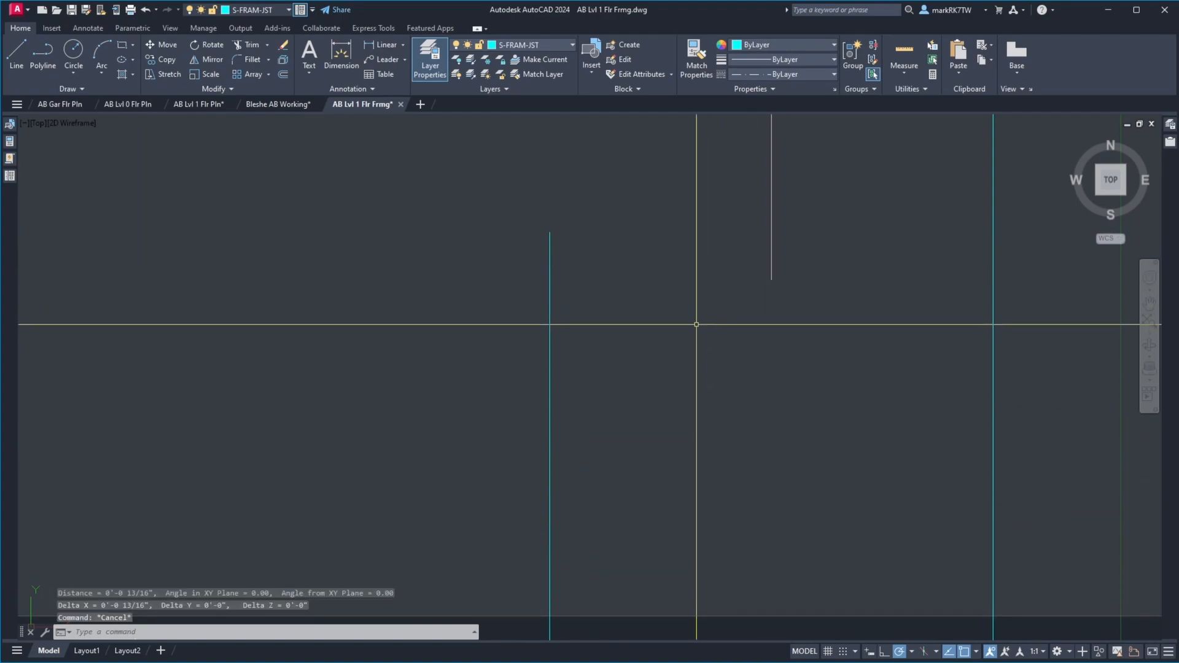
Measure the distance from the overlapping master suite joist to the same dashed line near the 6X8 beam label
scroll(695, 332, "down", 4)
scroll(732, 315, "down", 5)
scroll(726, 315, "up", 5)
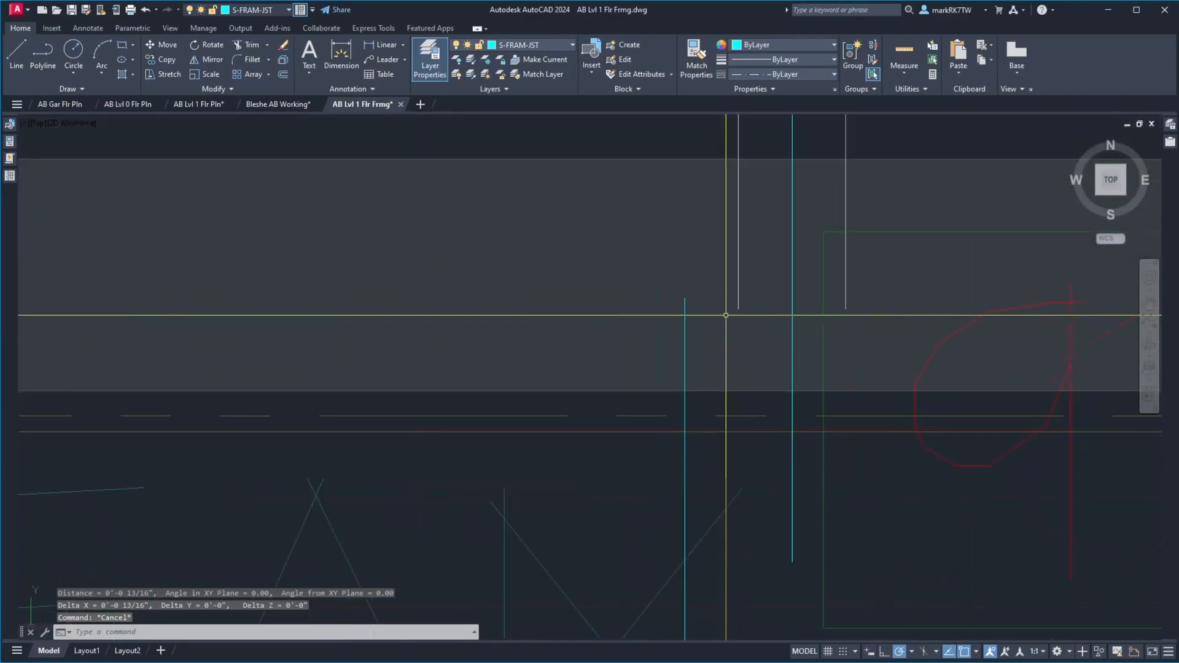
scroll(726, 315, "down", 3)
type("dist")
key("Return")
left_click(731, 412)
left_click(730, 412)
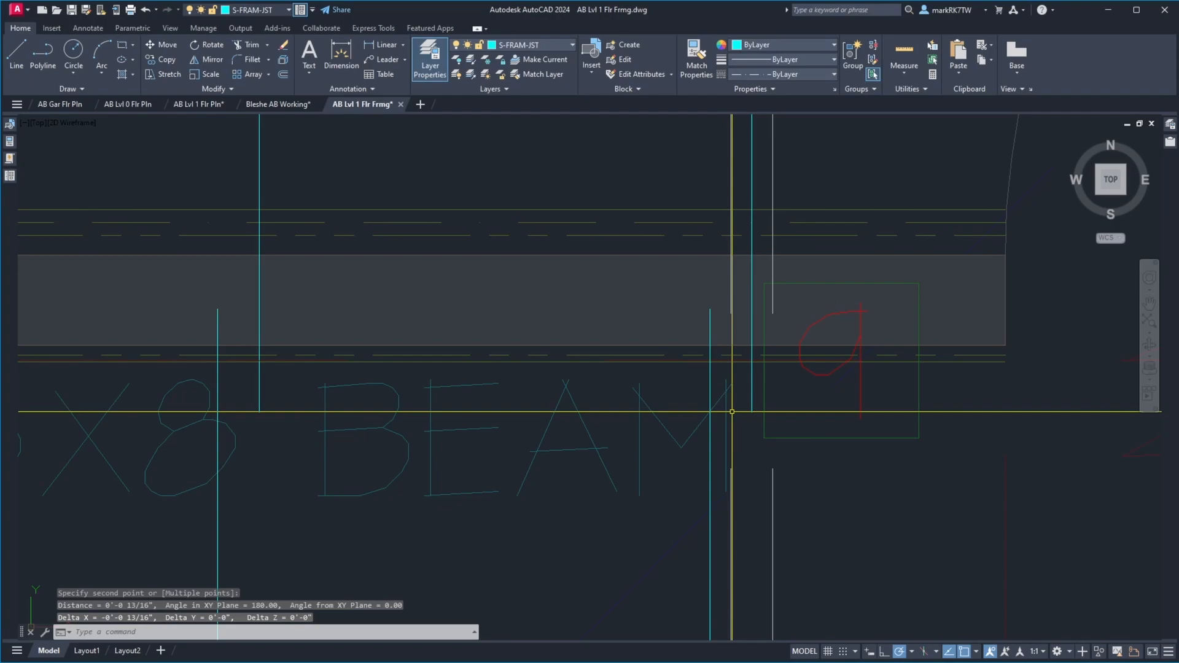
key("Return")
left_click(753, 408)
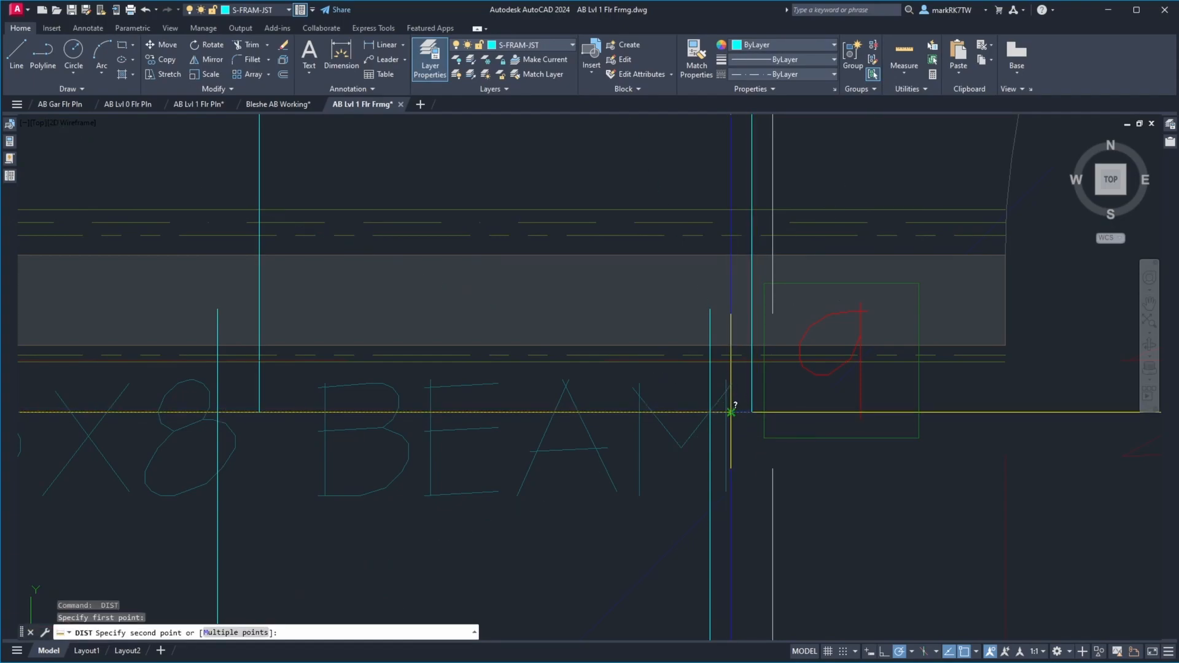
left_click(730, 412)
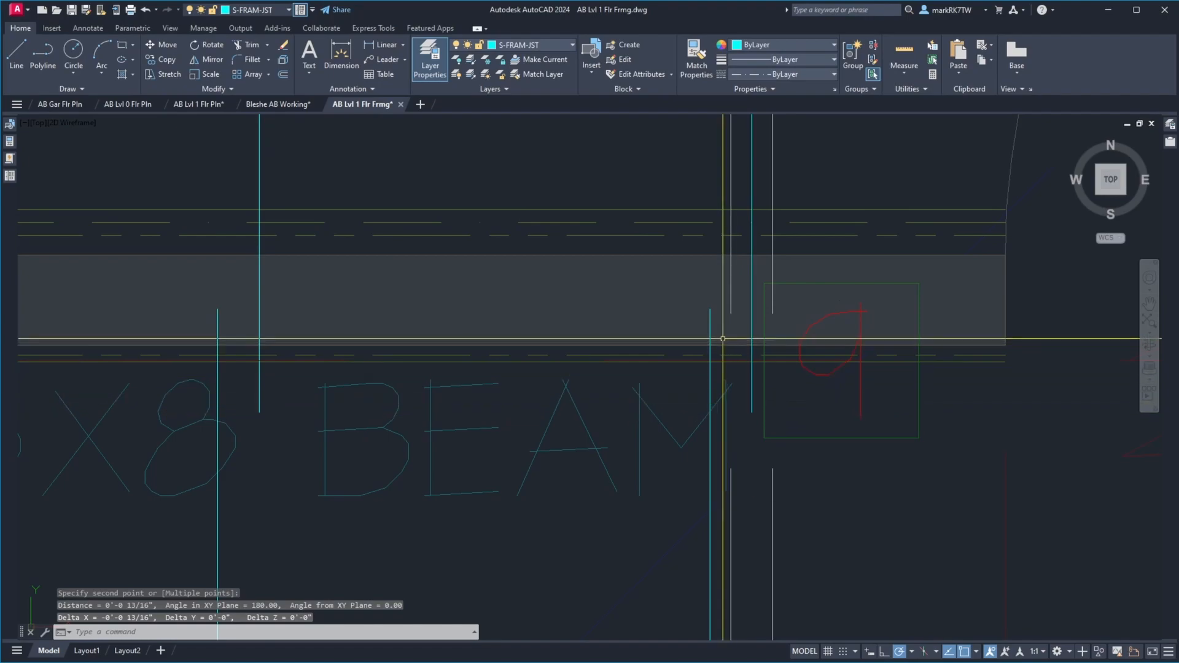
key("Return")
left_click(723, 308)
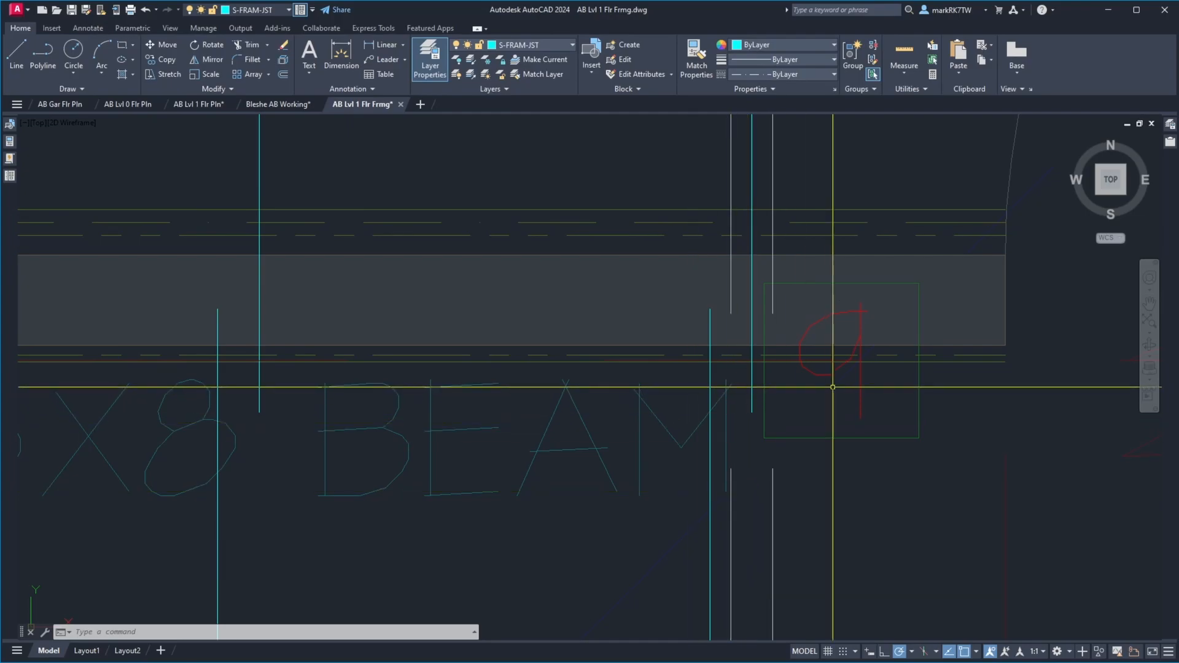
Bring up photo IMG_1395.JPG and examine how the floor joists sit on the beam
scroll(783, 400, "down", 7)
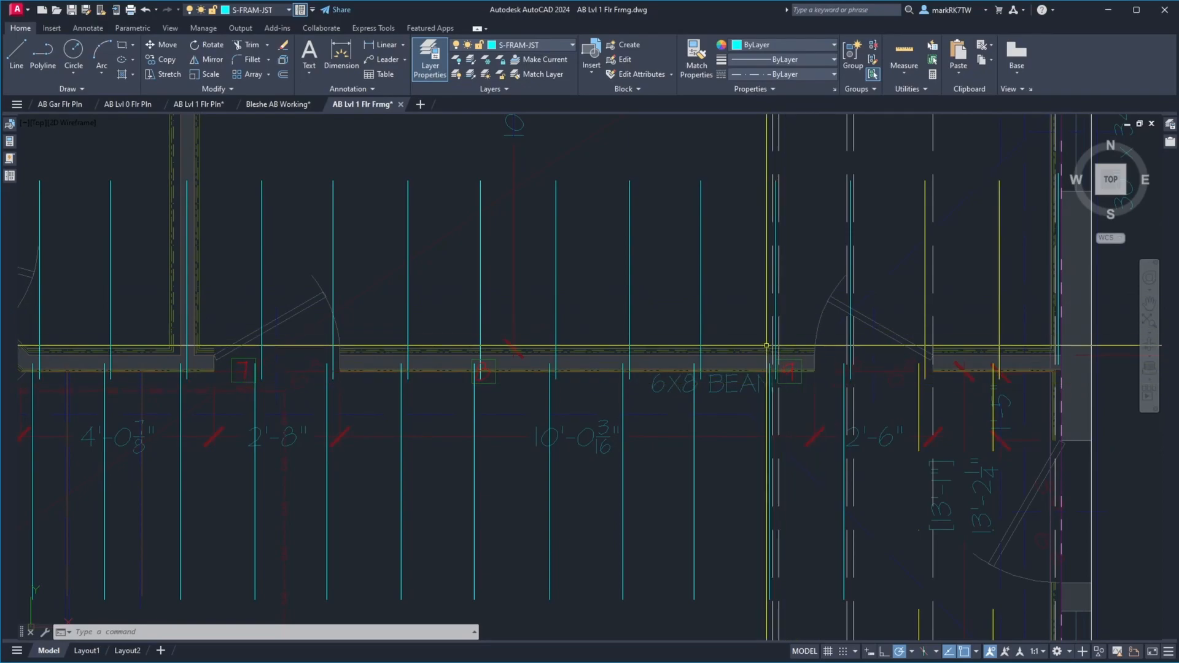
left_click_drag(1178, 92, 557, 409)
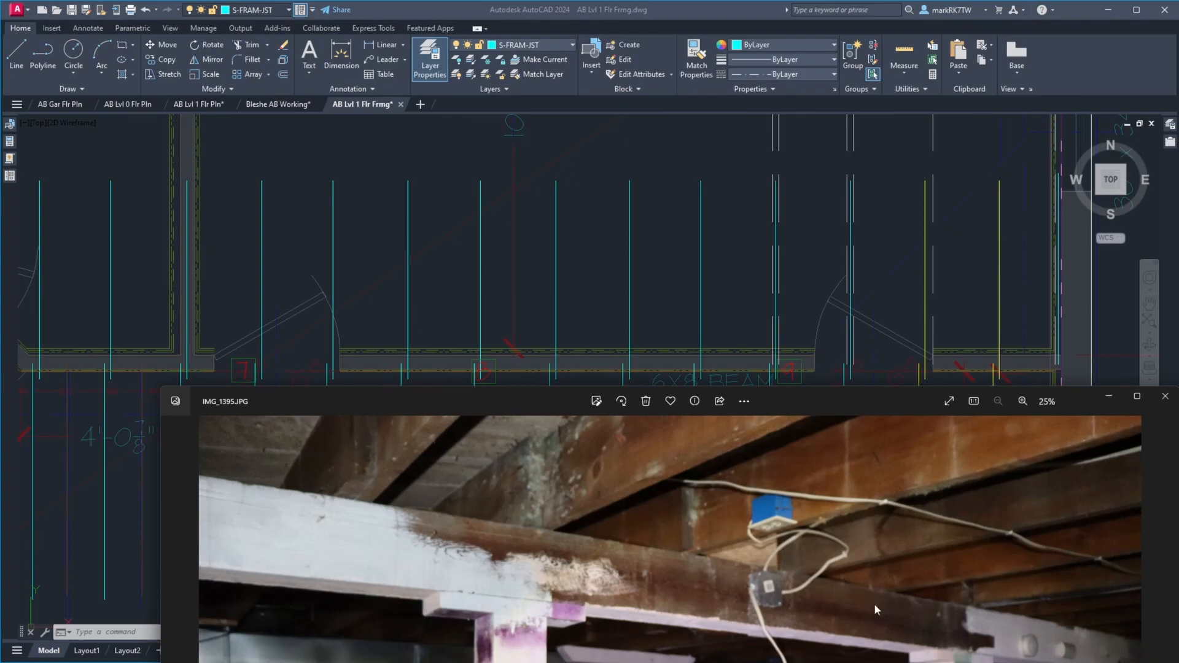
scroll(989, 610, "up", 6)
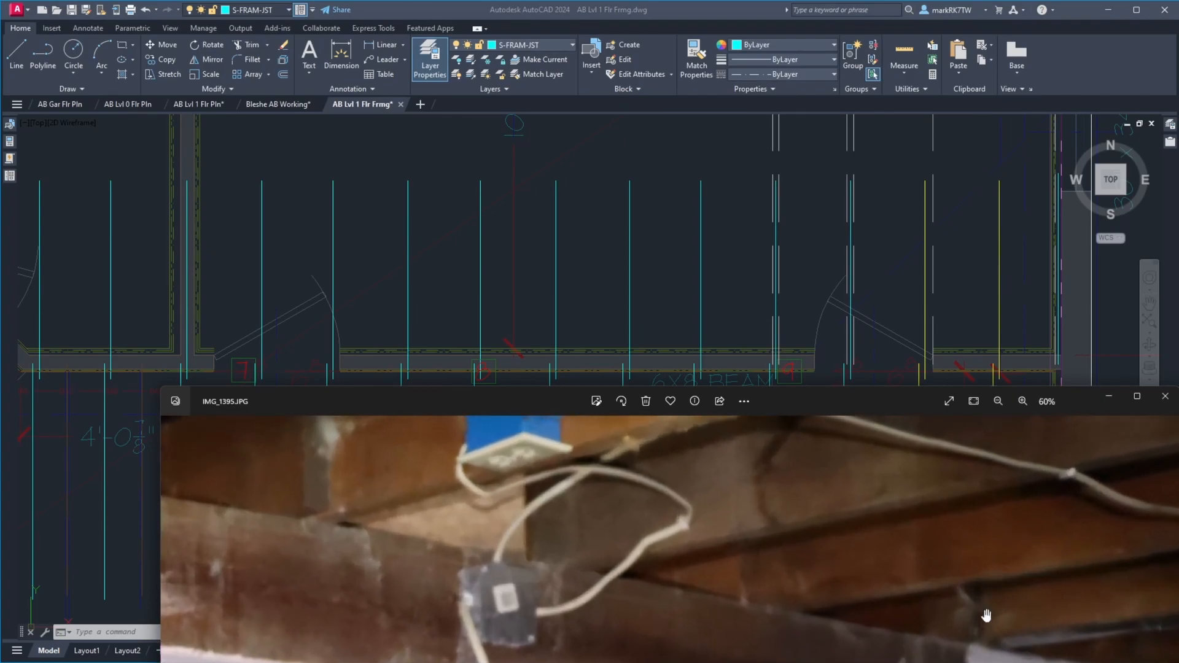
scroll(831, 508, "down", 5)
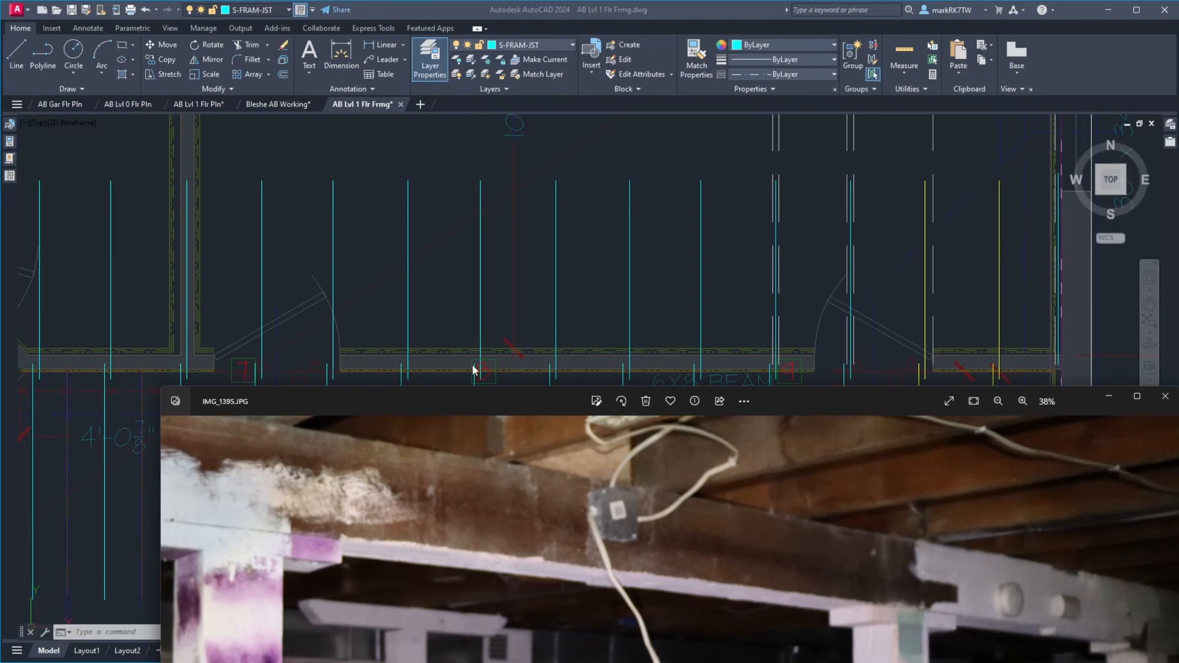
left_click(668, 315)
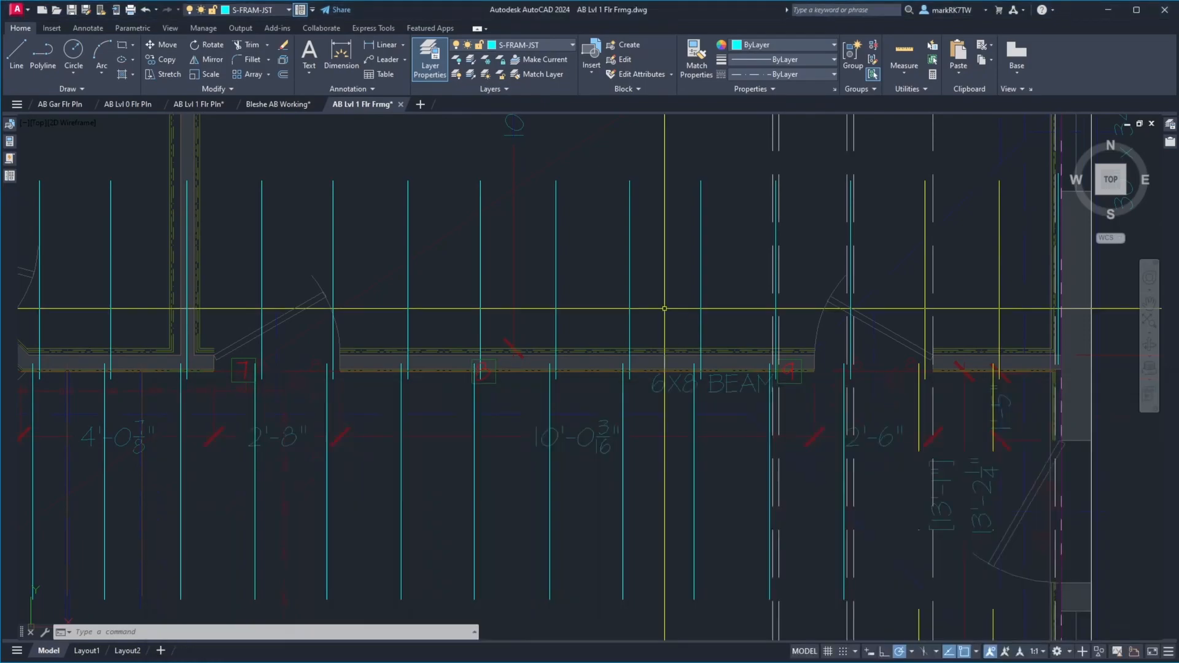
left_click(633, 336)
left_click(628, 335)
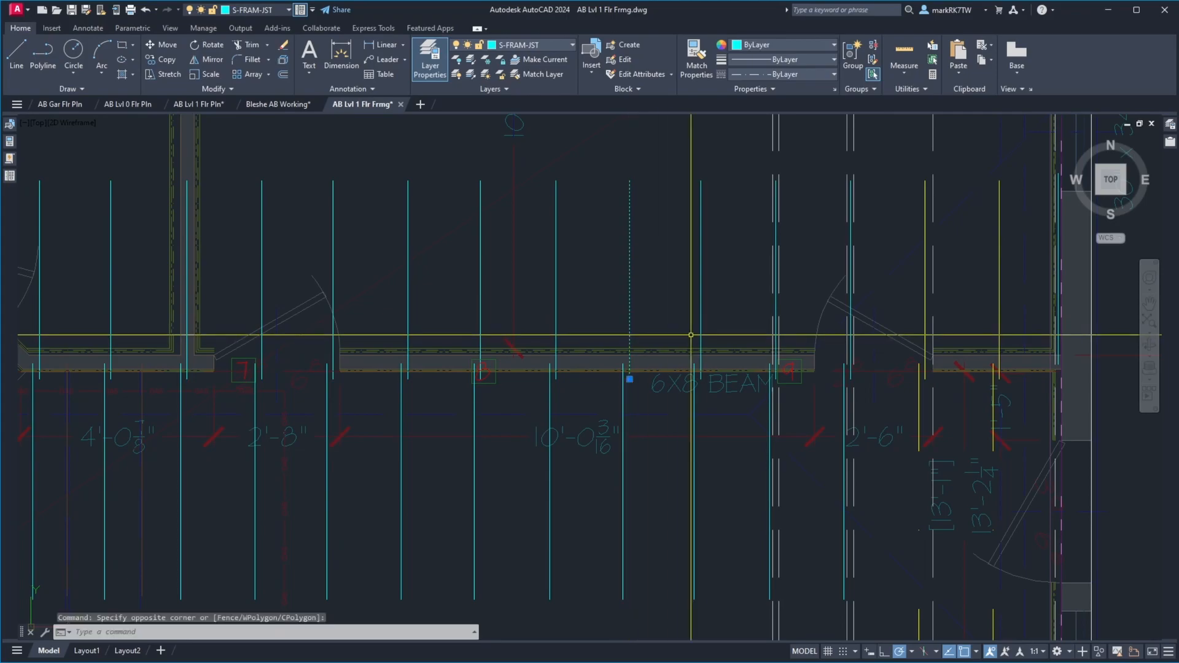
type("mi")
key("Return")
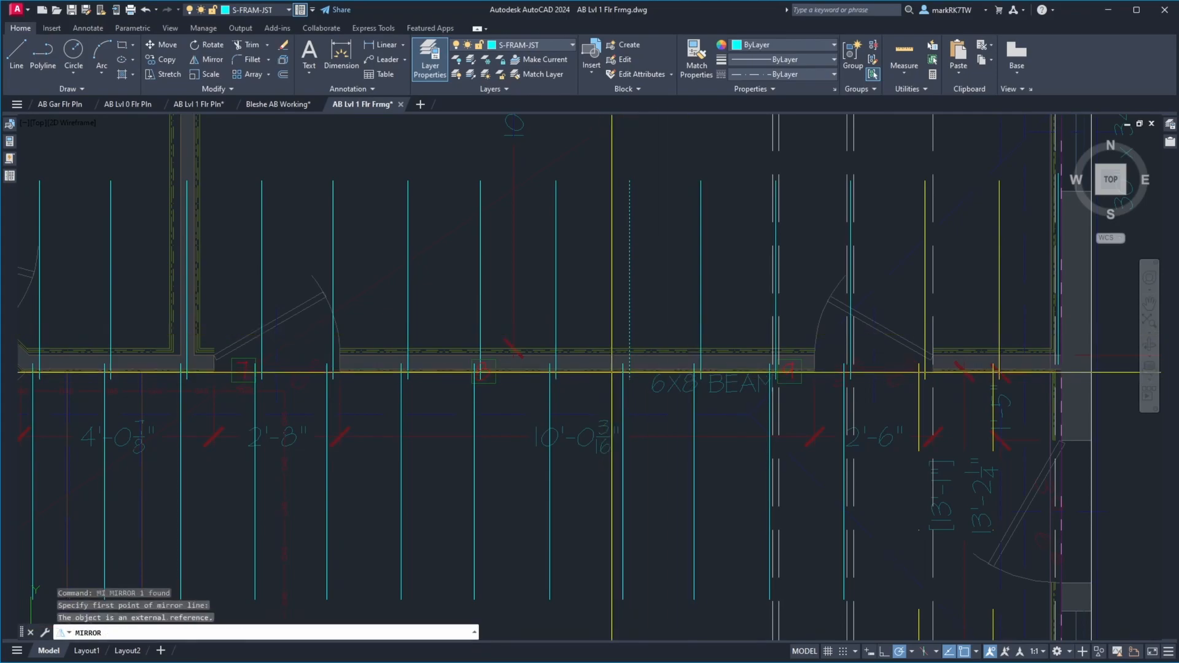
left_click(623, 364)
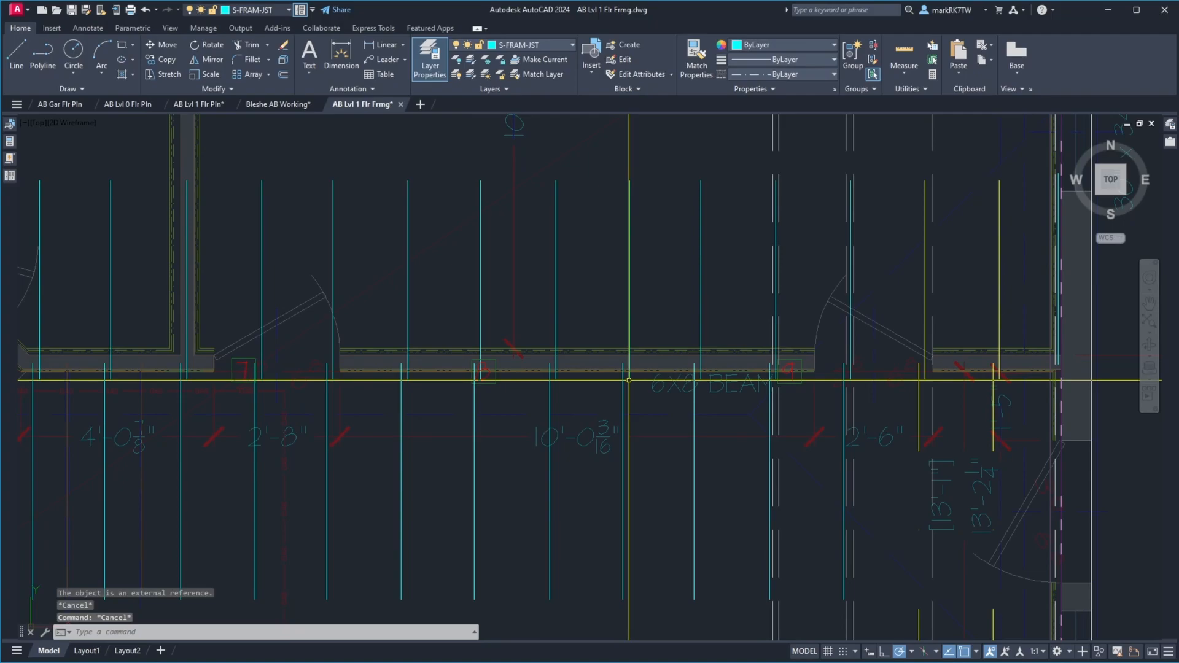
Mirror the living room joist just west of the 6X8 BEAM label across the overlapping north joist, keeping the original
key("Return")
key("Return")
left_click(623, 392)
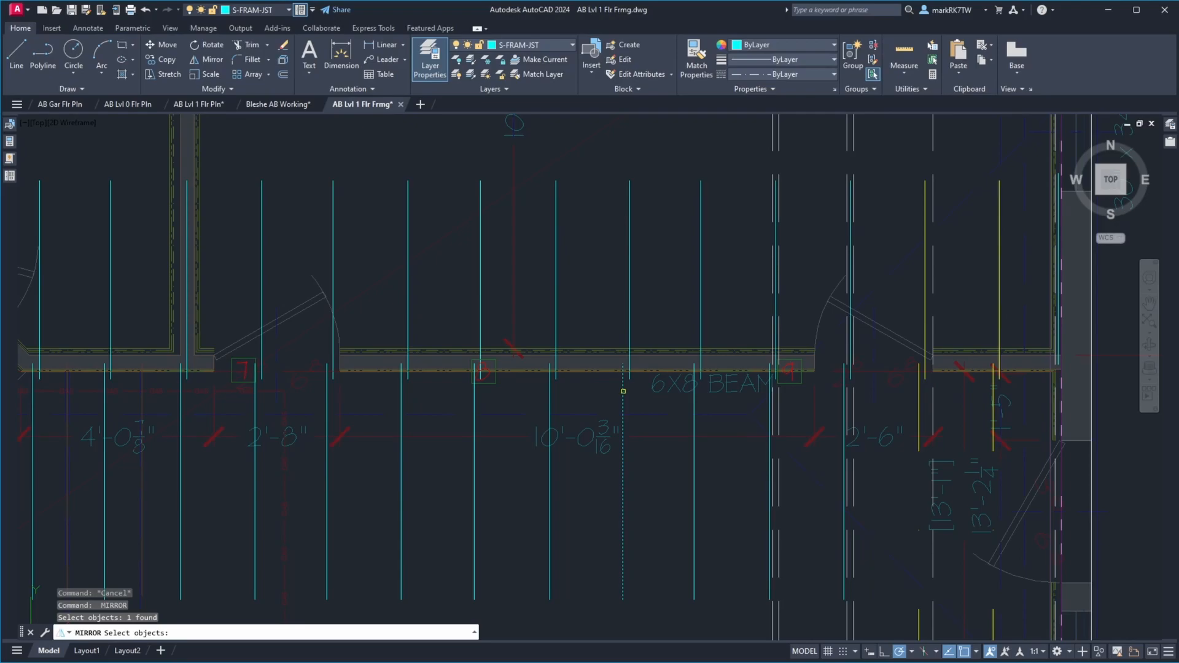
key("Return")
left_click(624, 367)
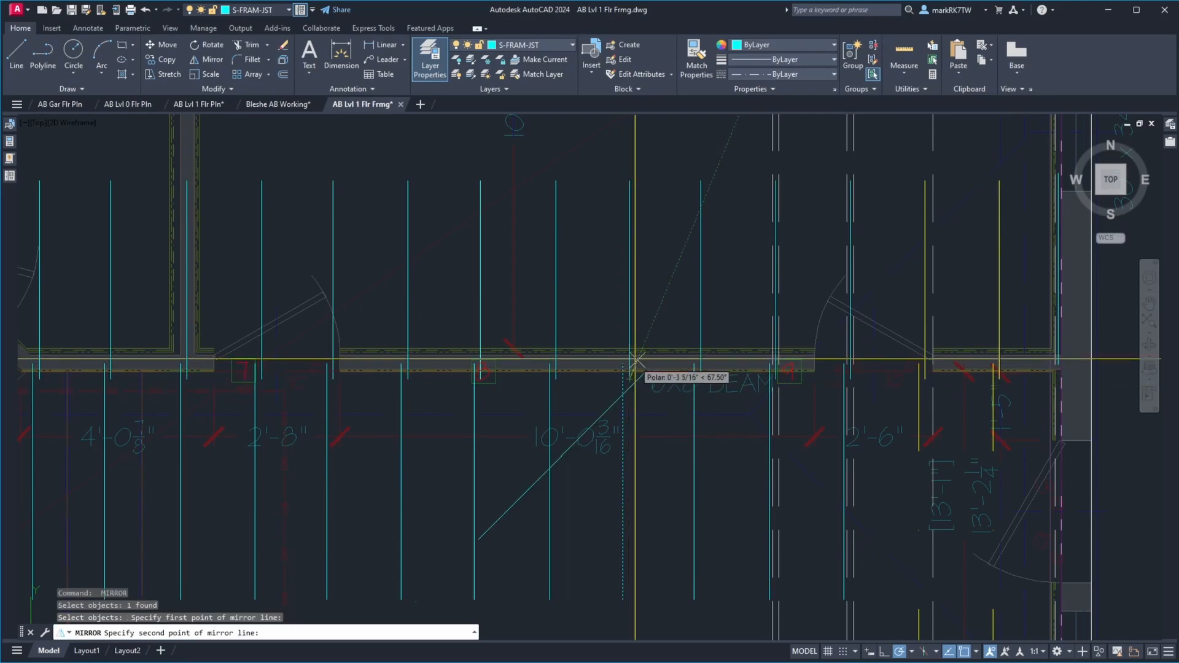
left_click(631, 298)
key("Return")
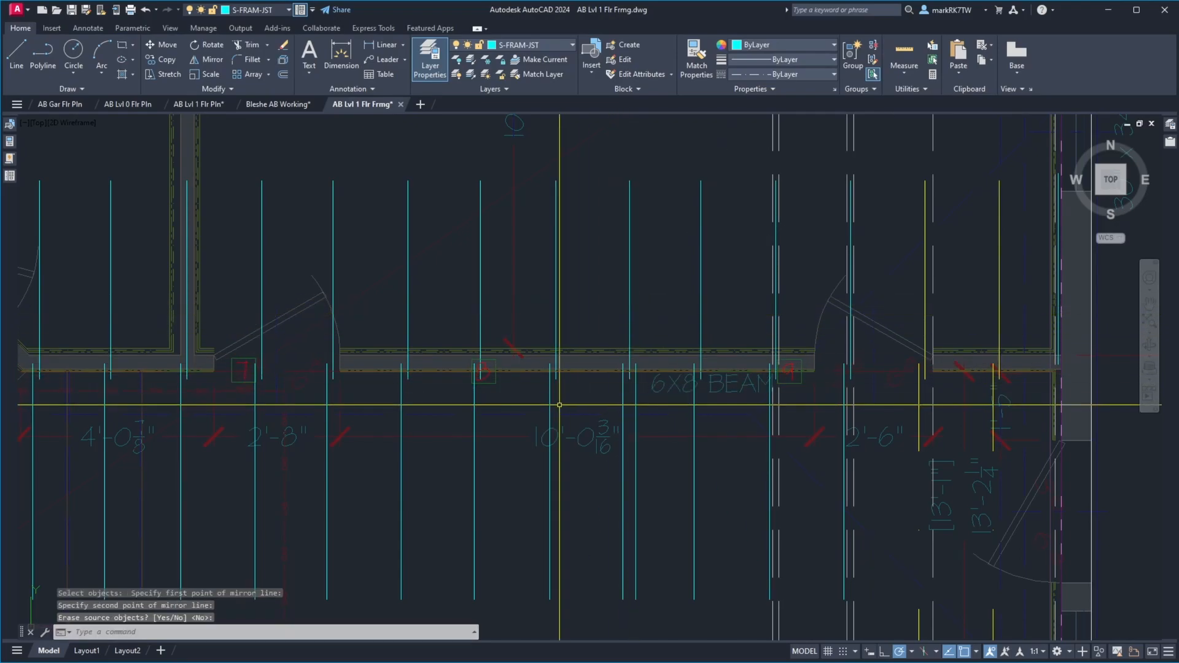
Mirror the next living room joist to the west across its overlapping north joist, keeping the original
key("Return")
left_click(553, 392)
left_click(555, 395)
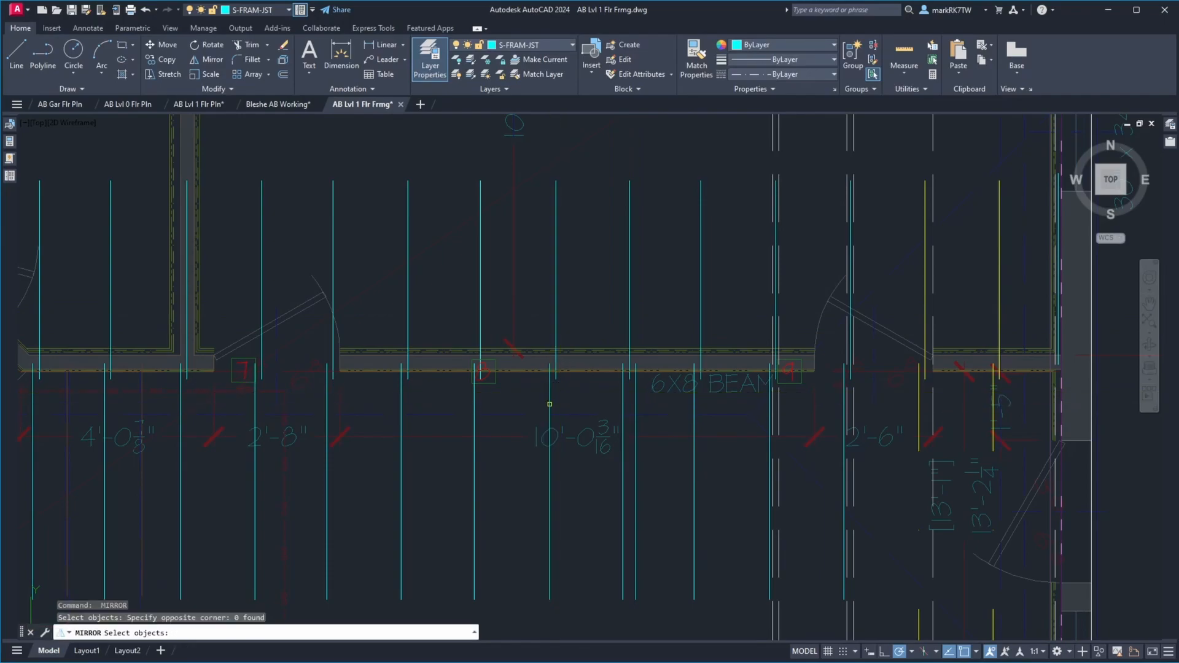
left_click(550, 403)
key("Return")
left_click(558, 369)
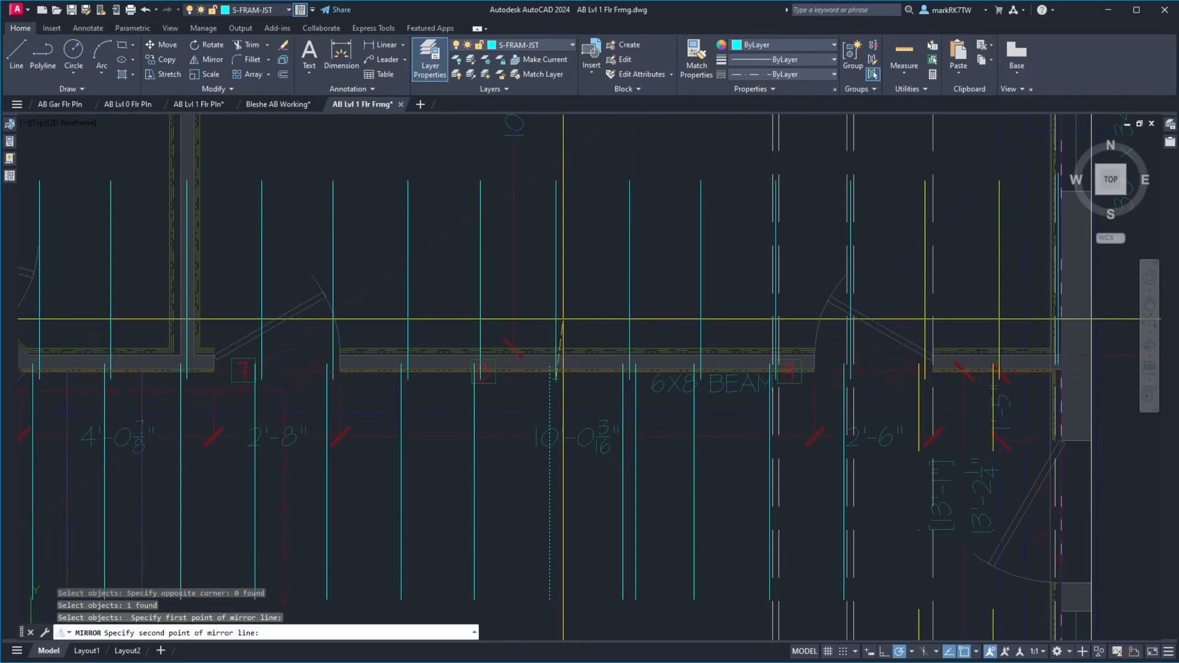
left_click(559, 315)
key("Return")
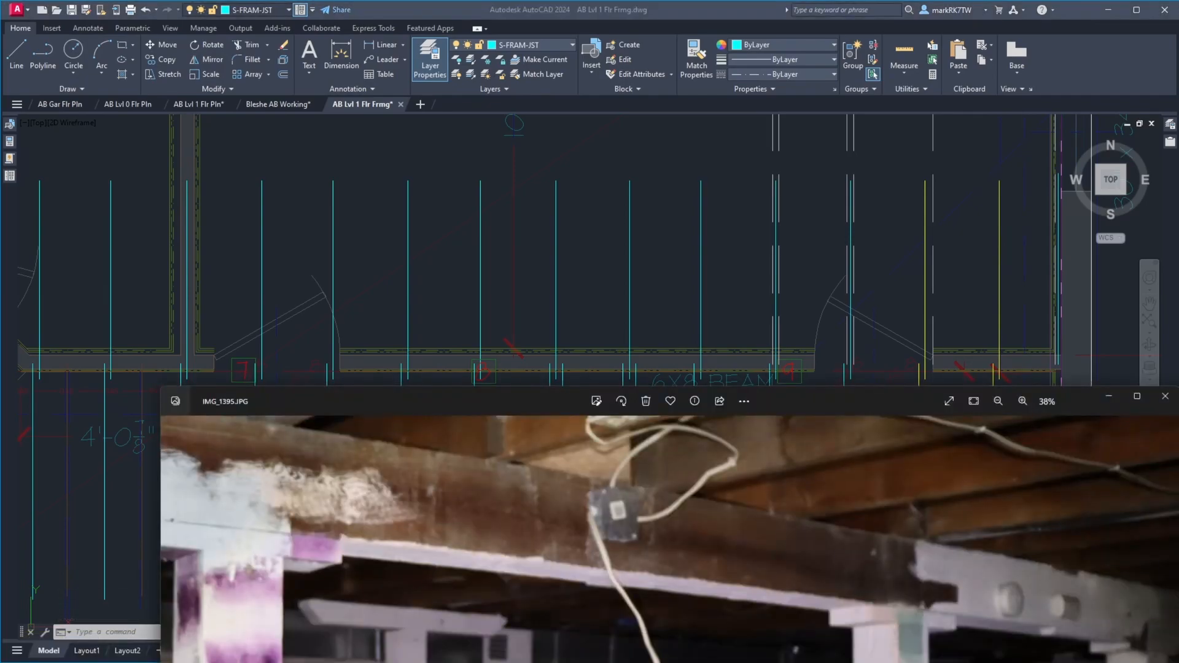
Rotate photo IMG_1395.JPG upside down and move its window clear of the beam area in the drawing
left_click(621, 401)
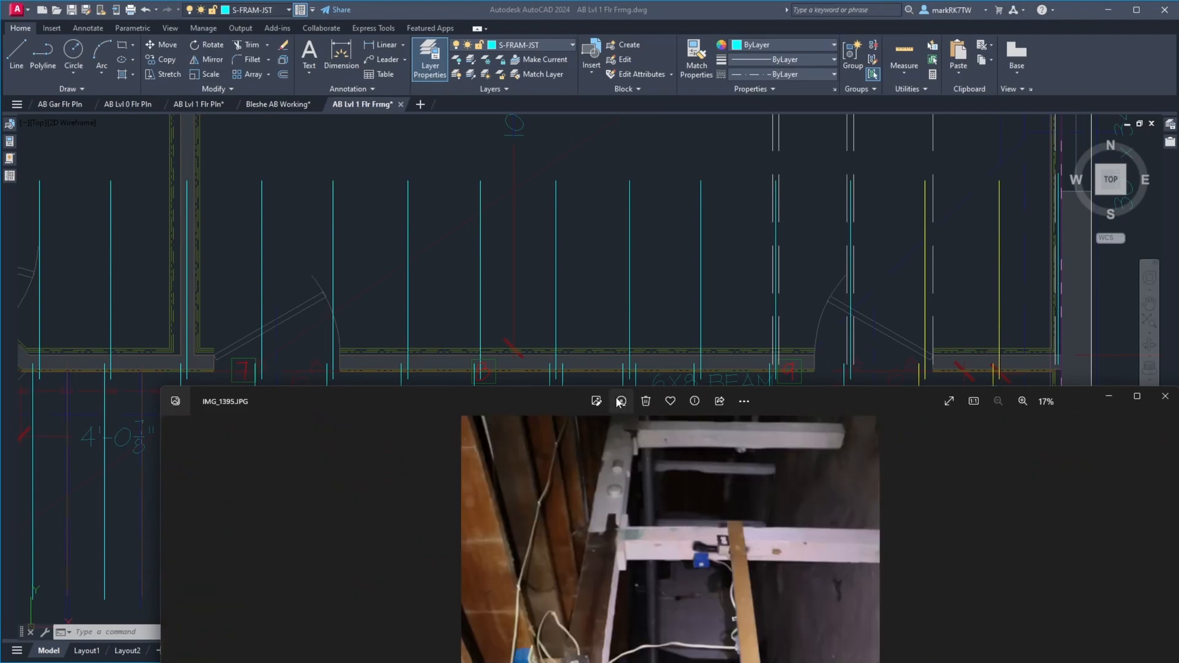
left_click(616, 398)
left_click(616, 399)
left_click(616, 398)
left_click(616, 398)
left_click(617, 401)
double_click(618, 401)
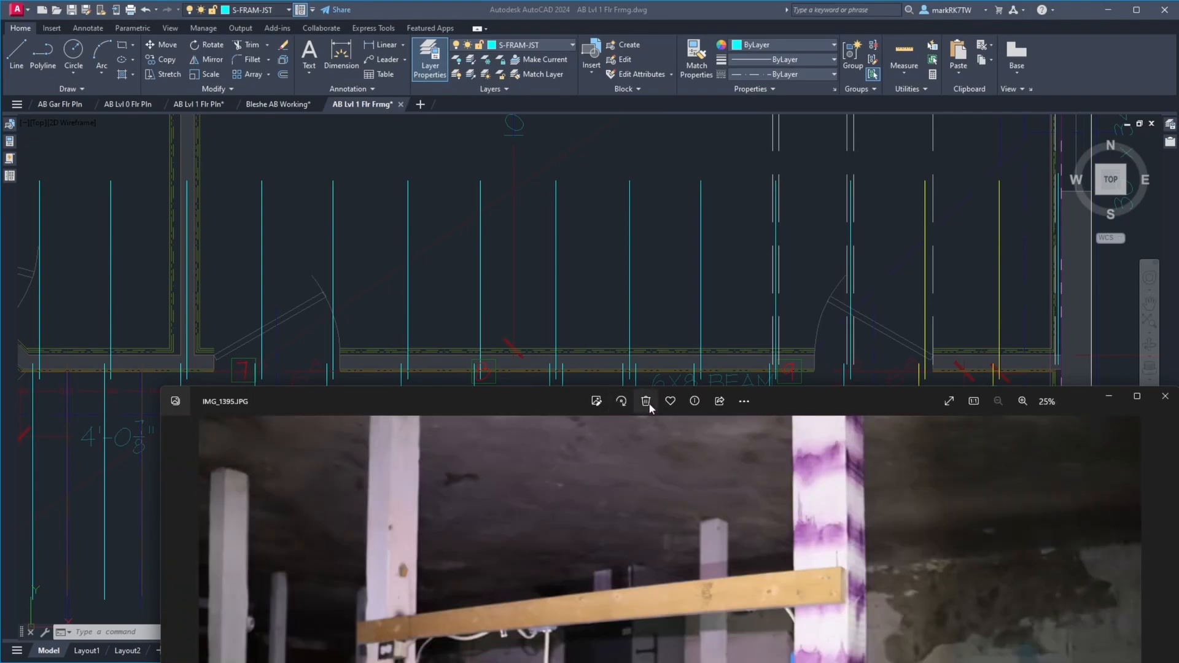
mouse_move(840, 401)
left_mouse_down()
mouse_move(849, 79)
mouse_move(816, 2)
mouse_move(774, 310)
mouse_move(746, 2)
mouse_move(753, 81)
mouse_move(743, 16)
left_mouse_up()
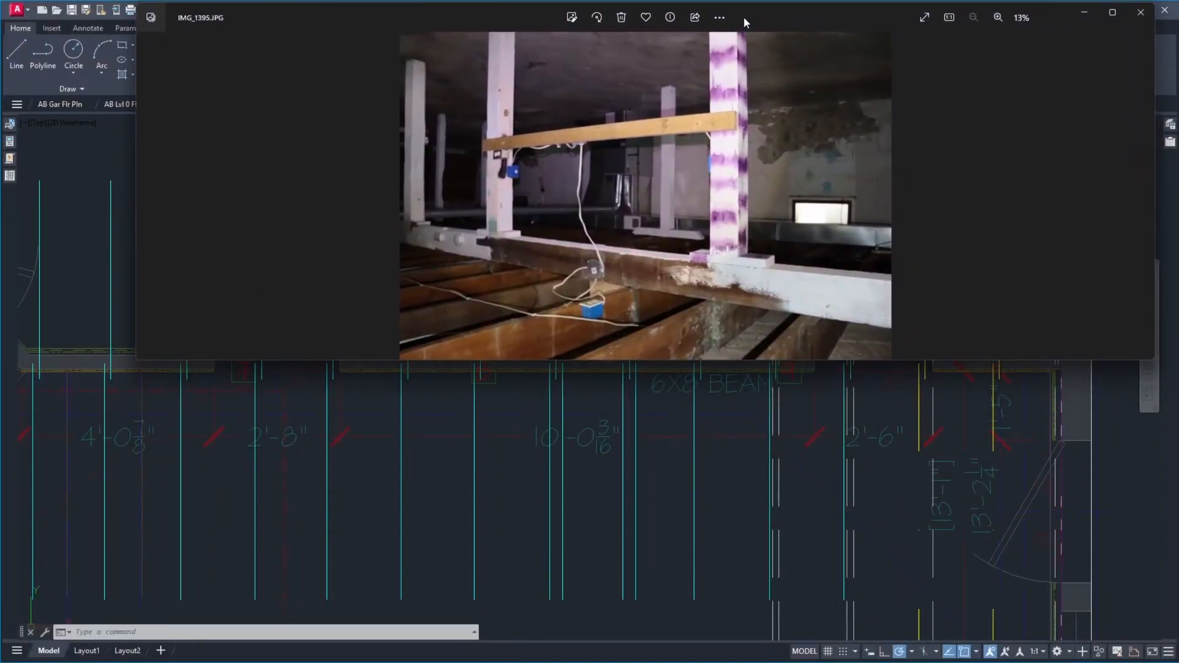
Compare the joist laps at the beam in the inverted photo with the joists drawn near the 6X8 BEAM label
scroll(789, 606, "down", 3)
scroll(790, 482, "up", 5)
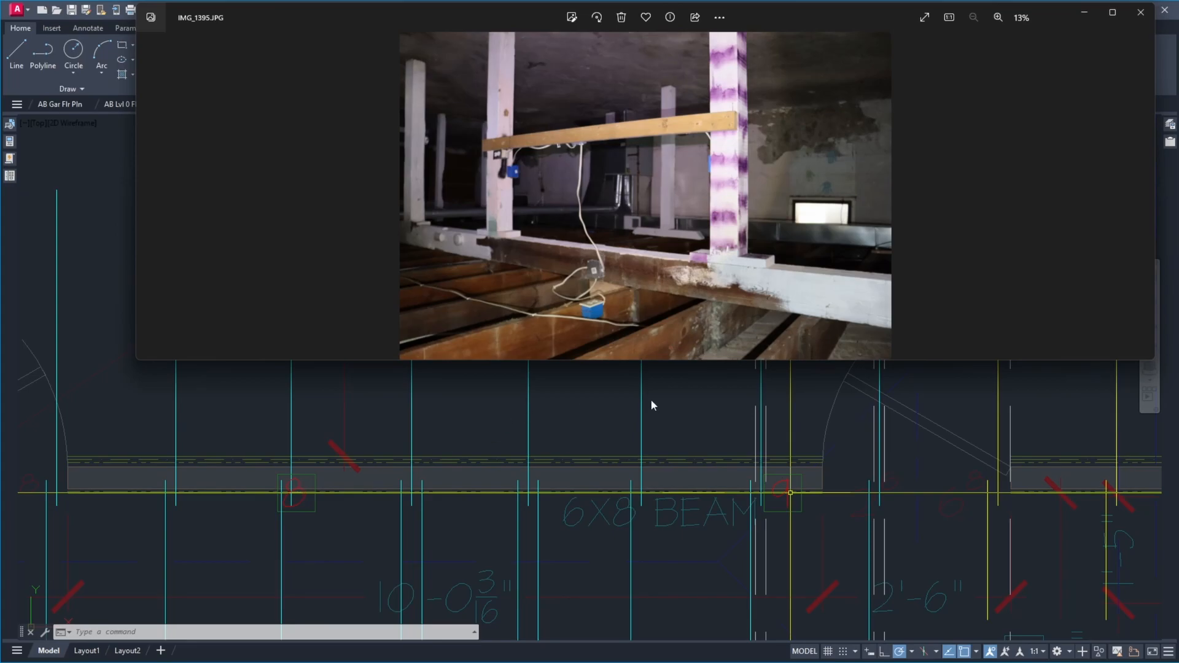
scroll(711, 307, "up", 3)
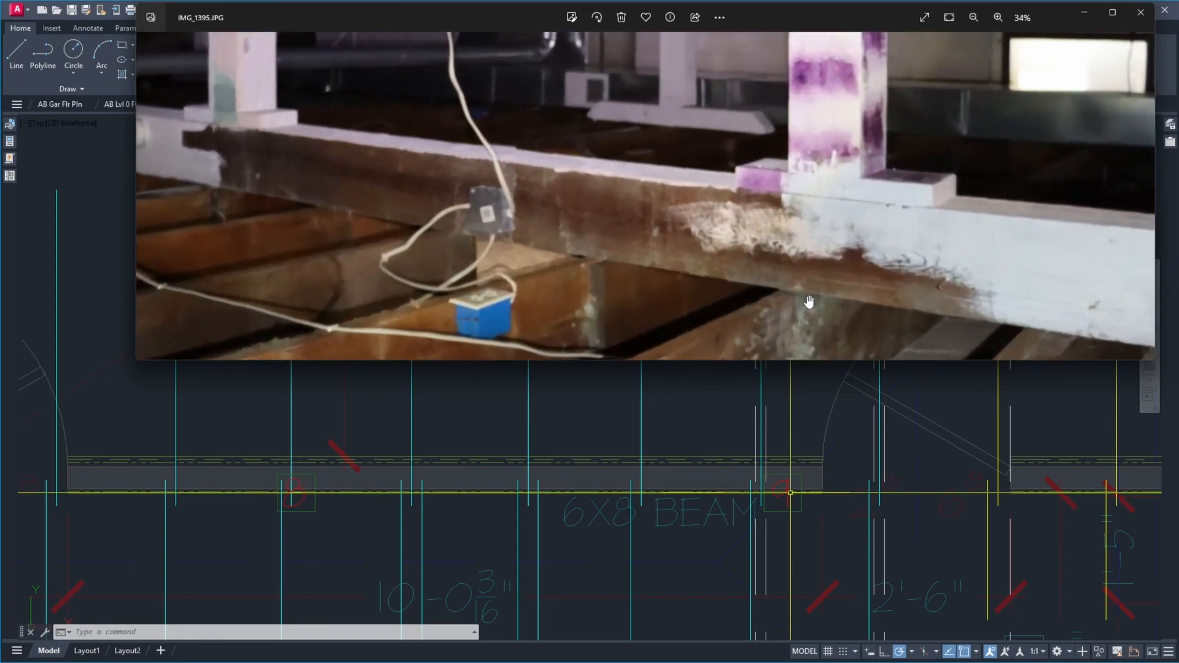
scroll(810, 301, "down", 2)
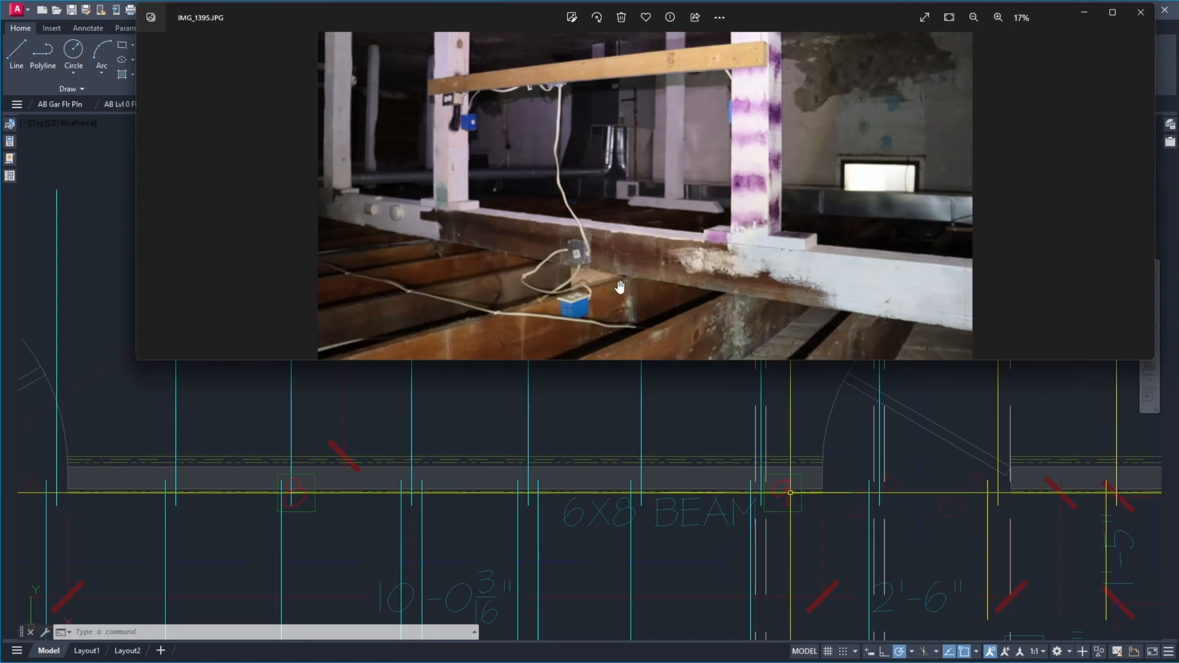
scroll(619, 287, "up", 1)
scroll(620, 287, "up", 1)
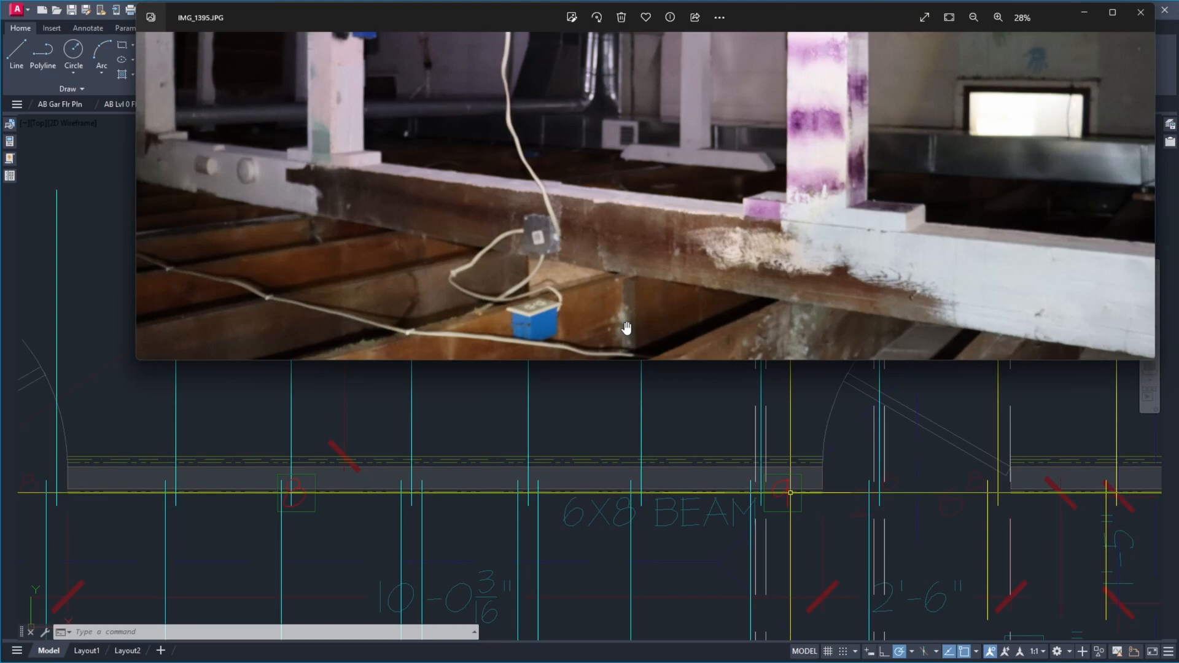
scroll(810, 322, "down", 3)
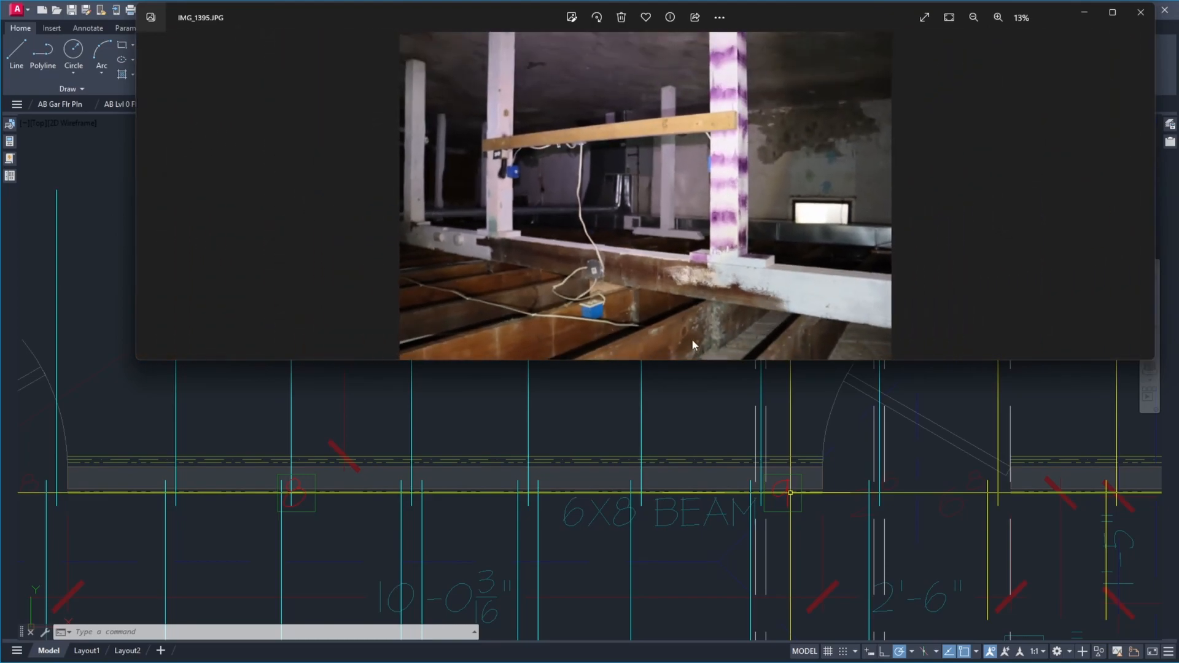
scroll(696, 344, "up", 6)
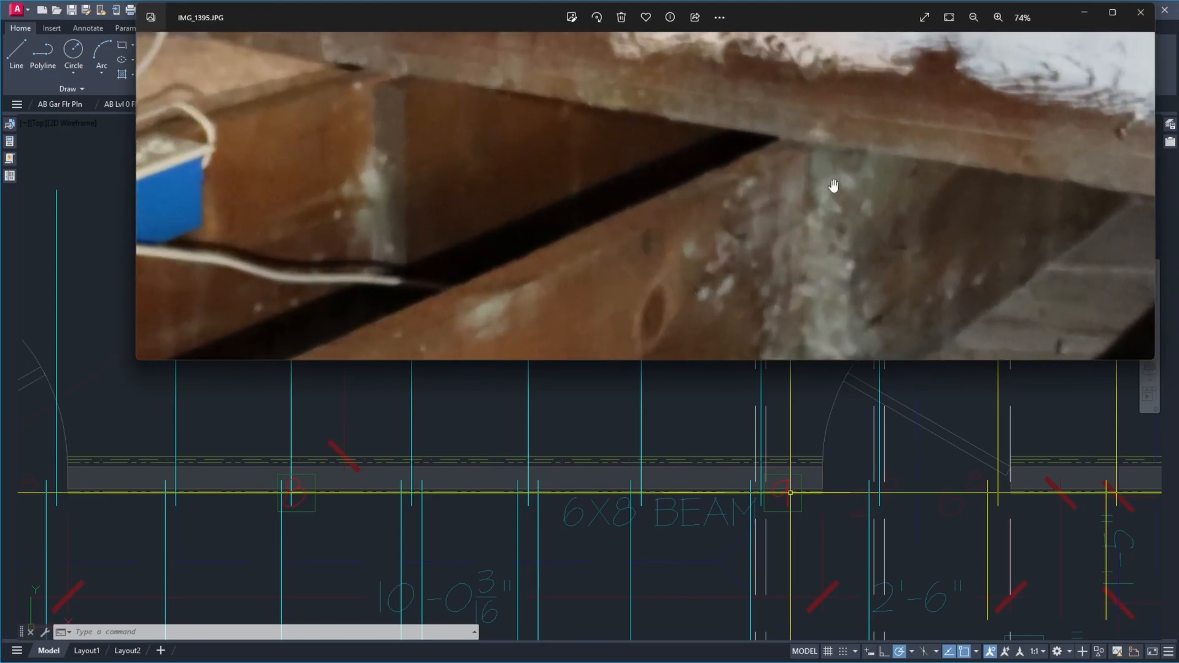
scroll(832, 187, "down", 5)
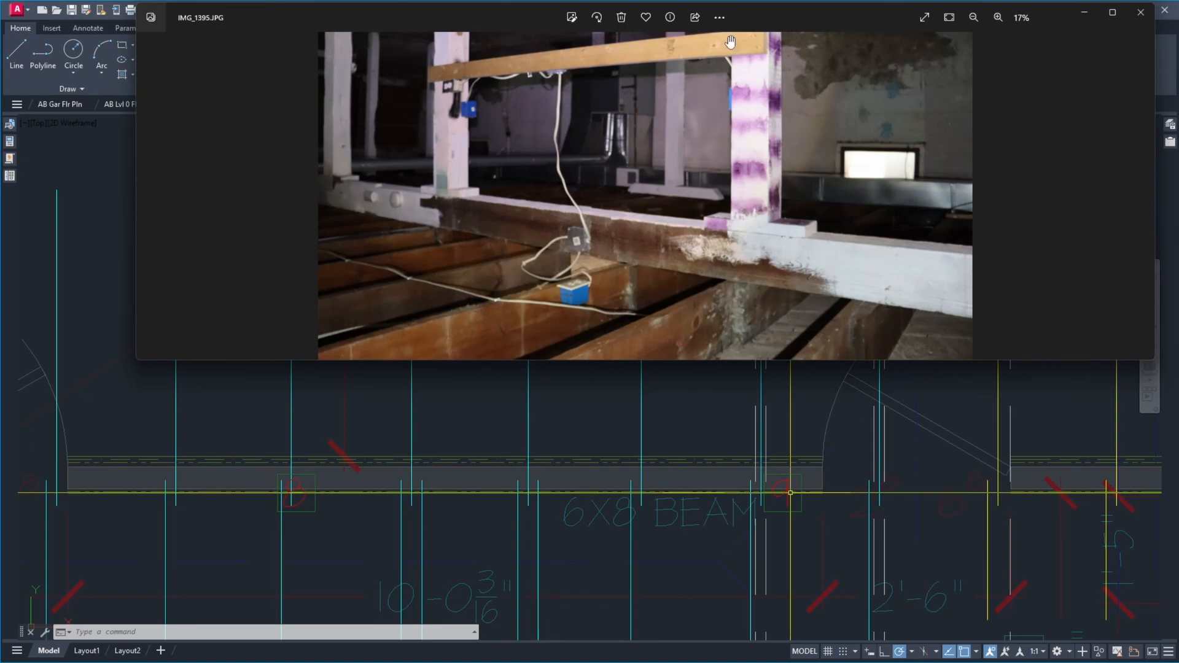
Turn photo IMG_1395.JPG upright again and inspect the beam, posts and joists up close
left_click(597, 17)
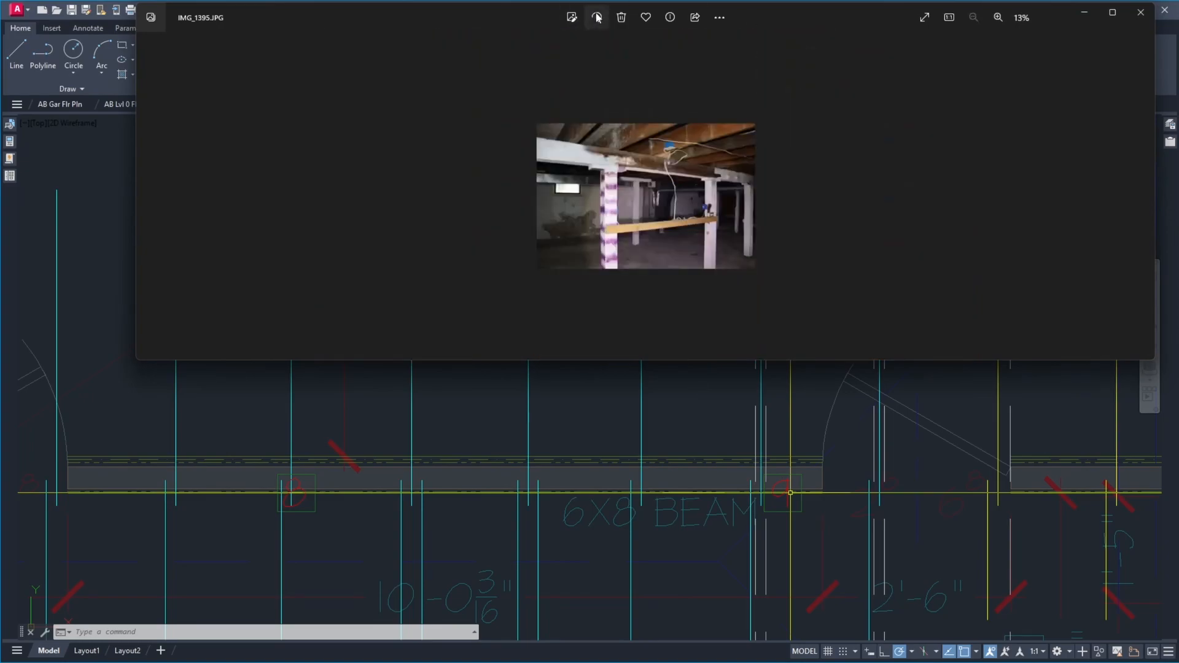
scroll(685, 175, "up", 3)
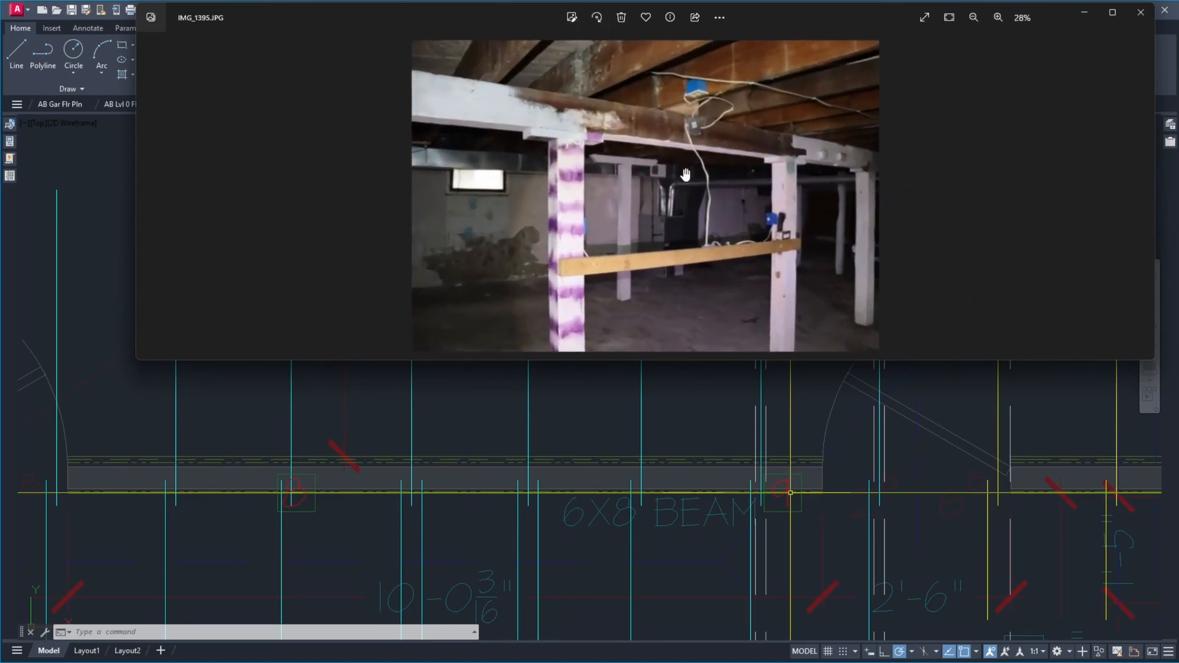
scroll(685, 175, "up", 2)
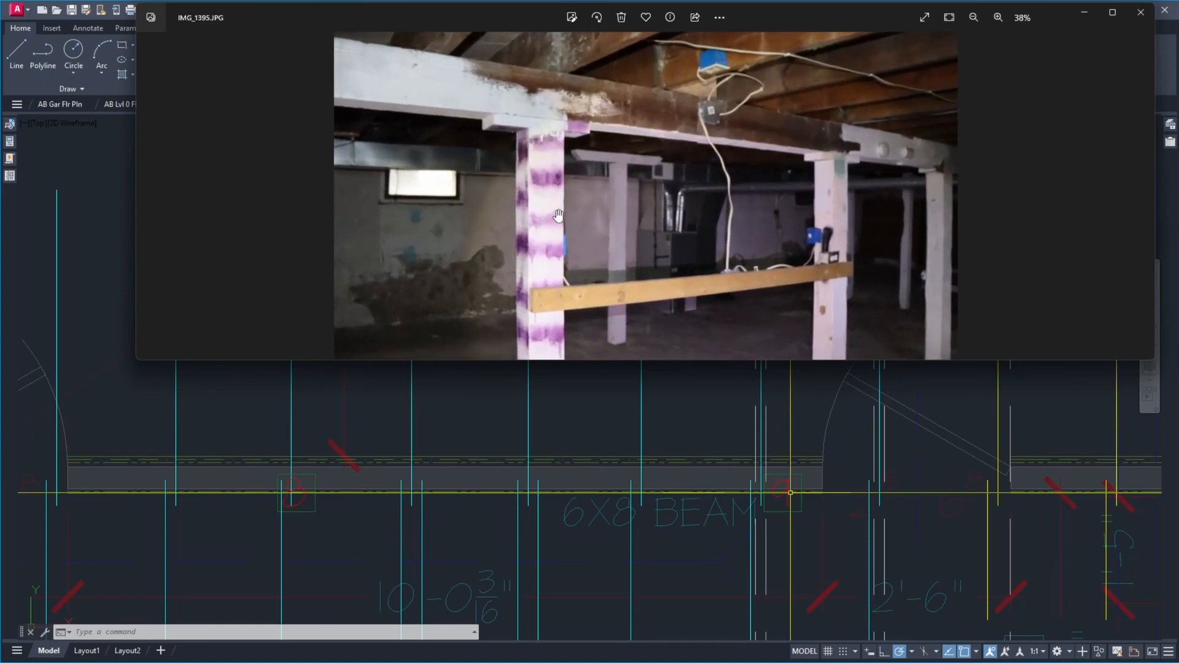
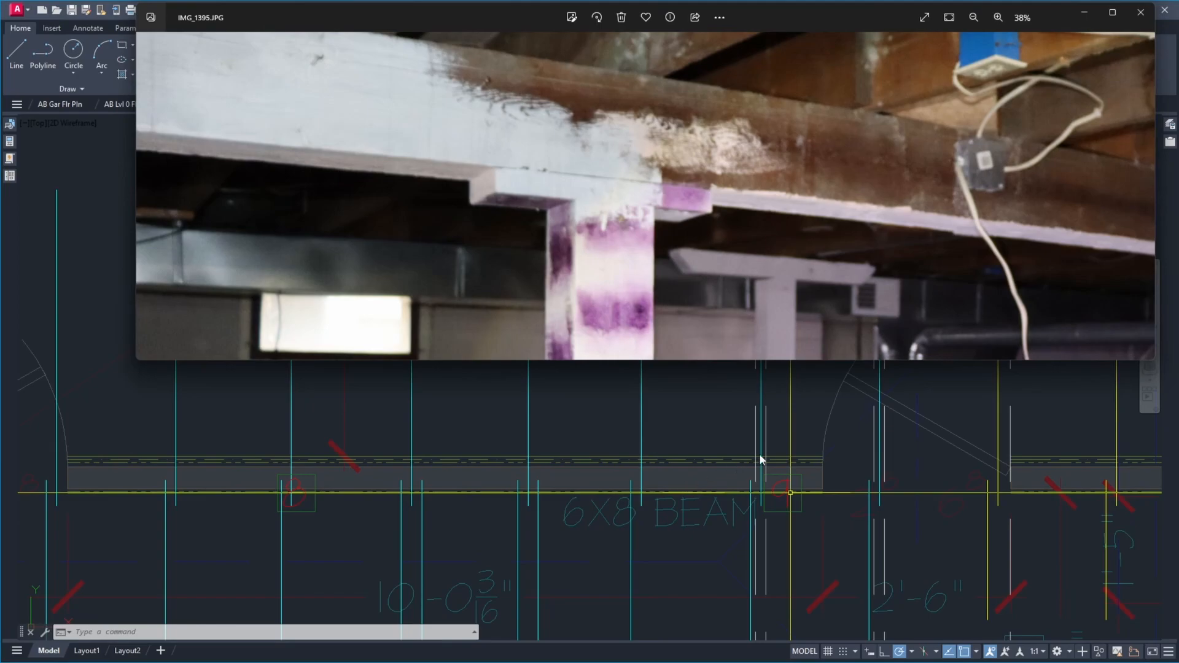
Delete the two mirrored duplicate living room joists just east of their overlapping north joists, west of the 6X8 BEAM label
scroll(762, 461, "down", 3)
scroll(417, 482, "up", 4)
scroll(437, 468, "down", 6)
scroll(438, 428, "up", 4)
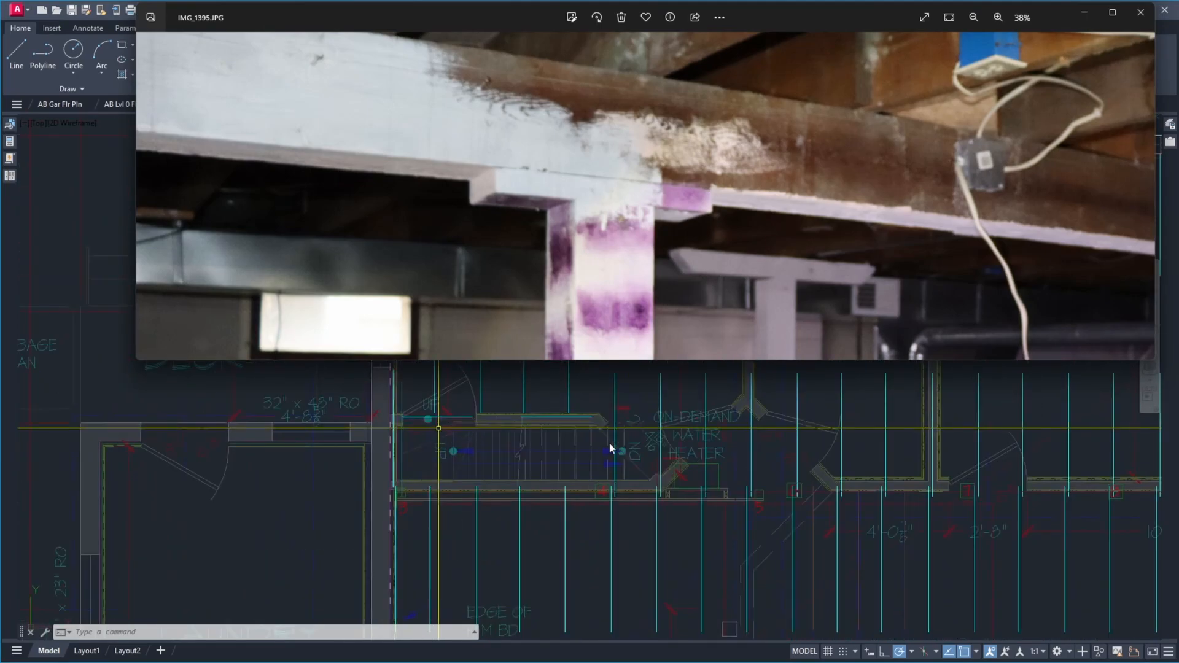
scroll(566, 445, "down", 2)
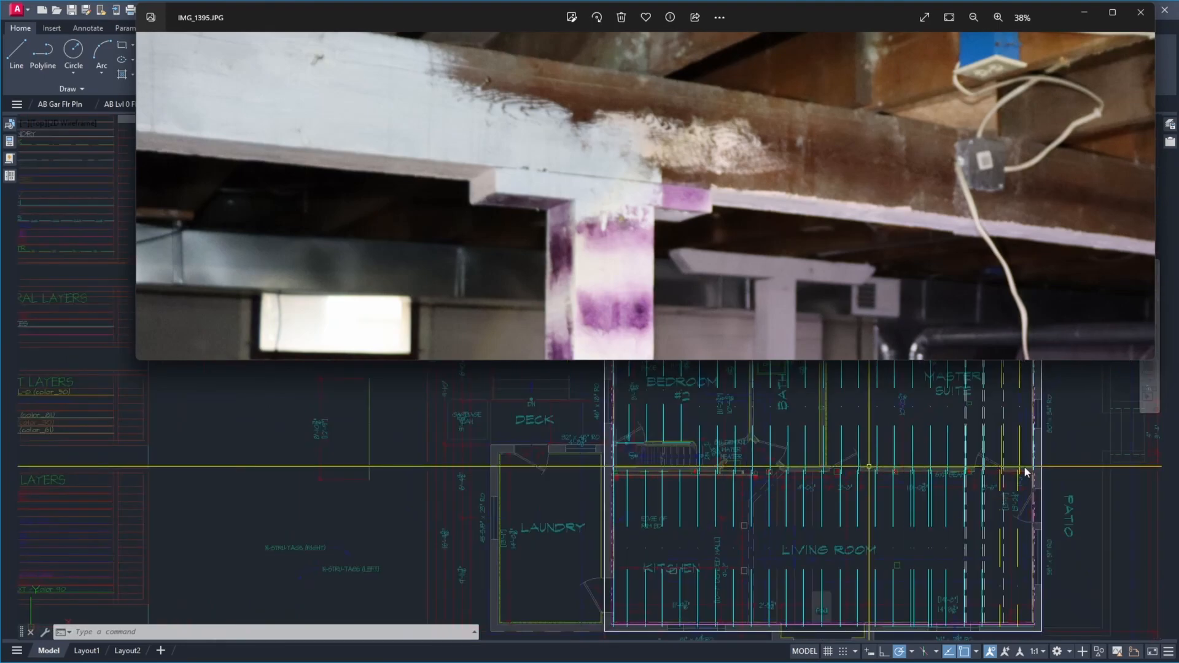
scroll(931, 474, "up", 6)
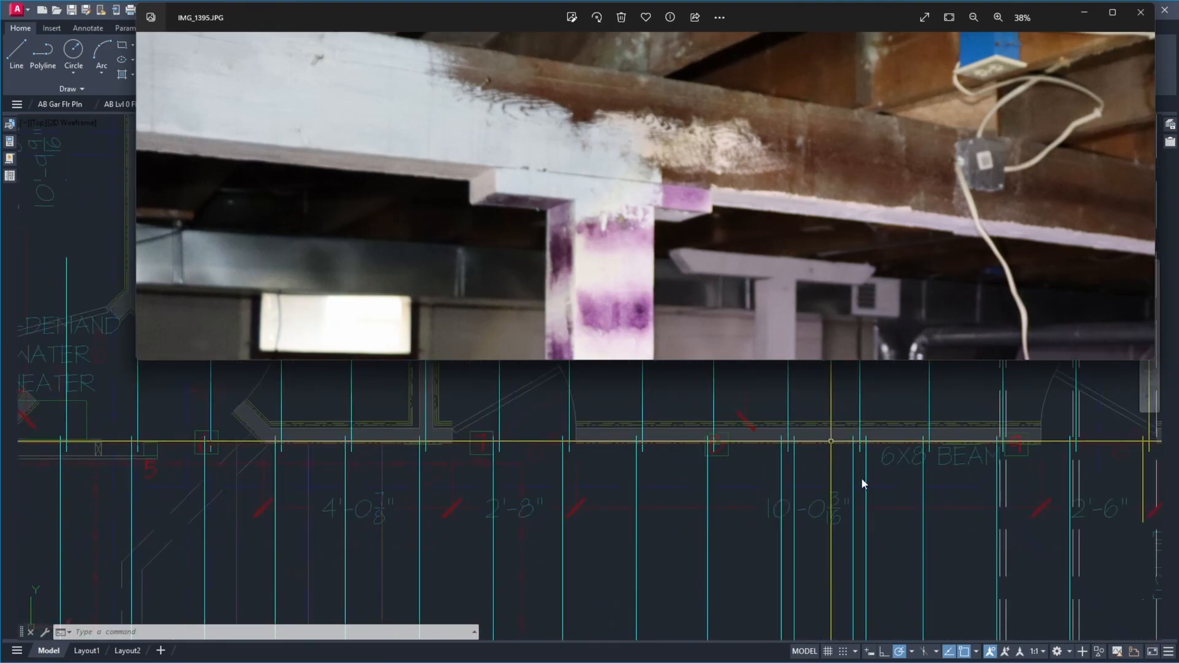
left_click(858, 466)
left_click(852, 465)
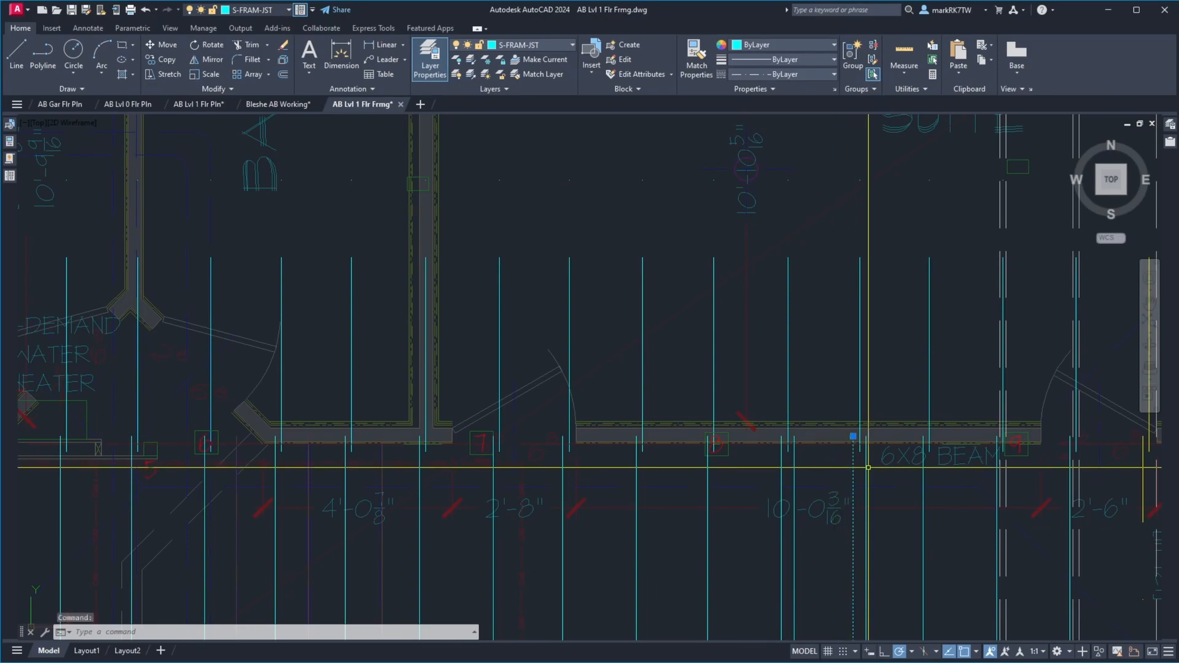
key("Escape")
left_click(865, 468)
left_click(794, 469)
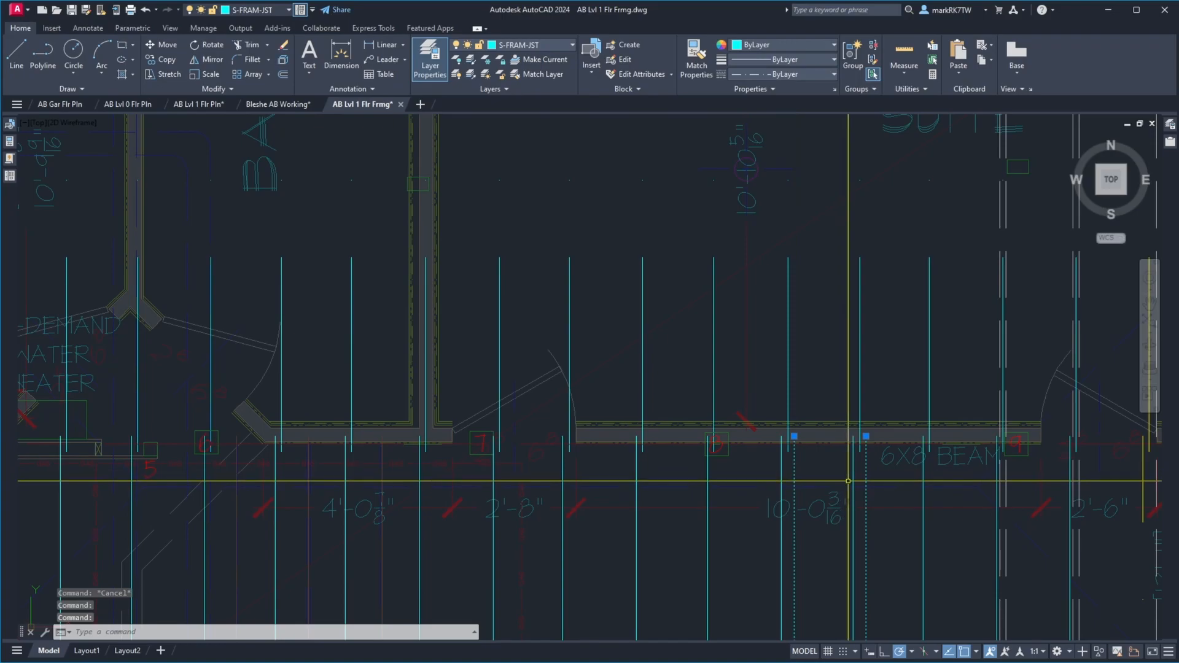
key("Delete")
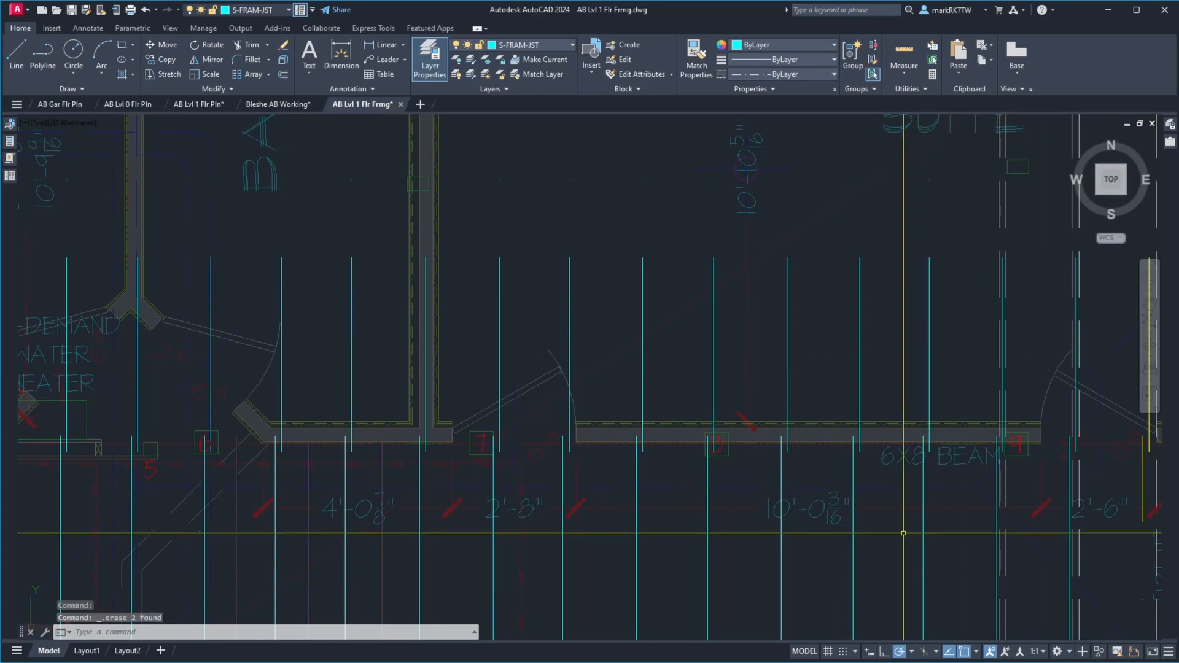
Bring up photo IMG_1395.JPG and move its window completely off the drawing screen
mouse_move(914, 660)
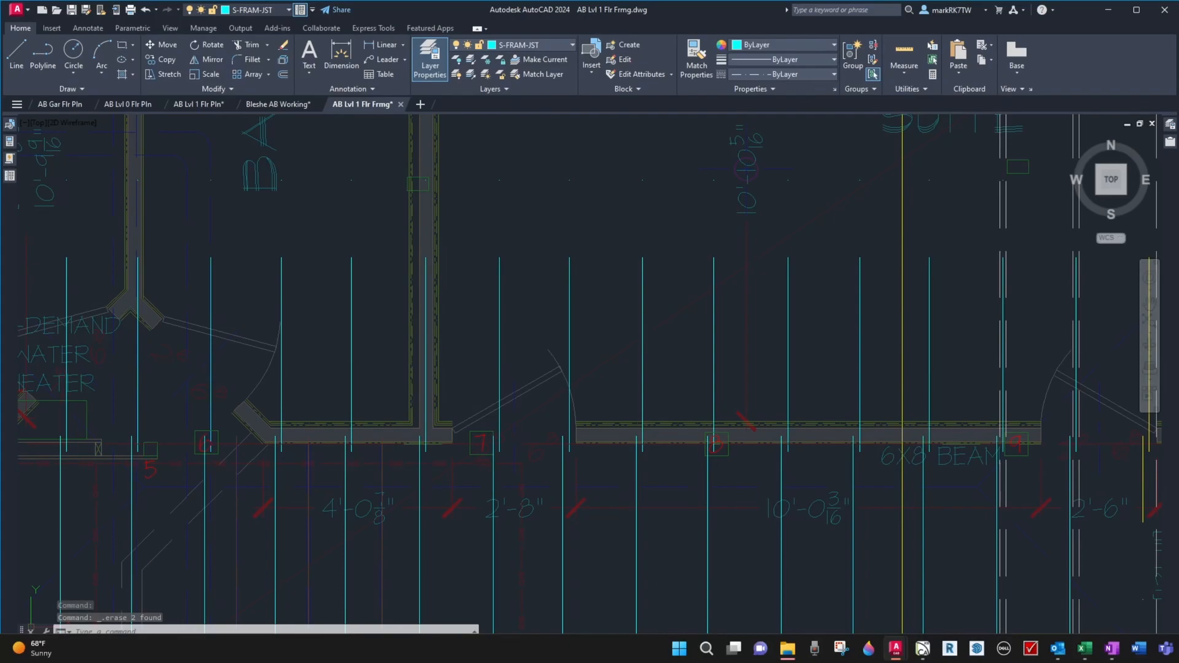
key("alt+Tab")
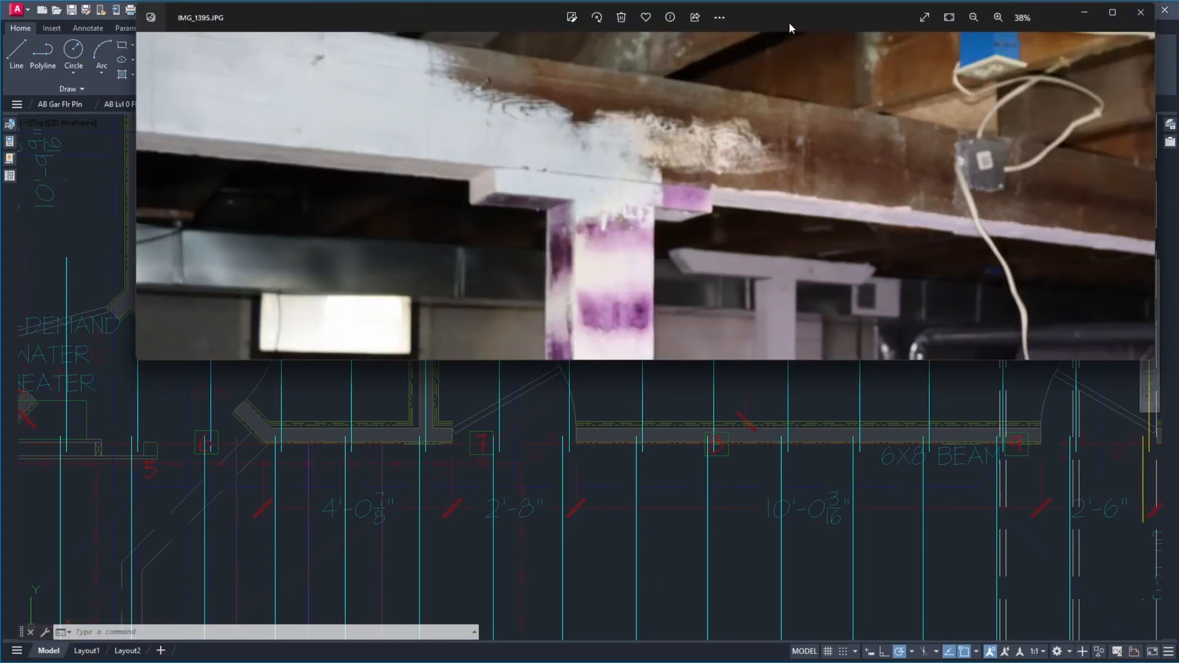
mouse_move(789, 24)
left_mouse_down()
mouse_move(885, 64)
mouse_move(774, 35)
left_mouse_up()
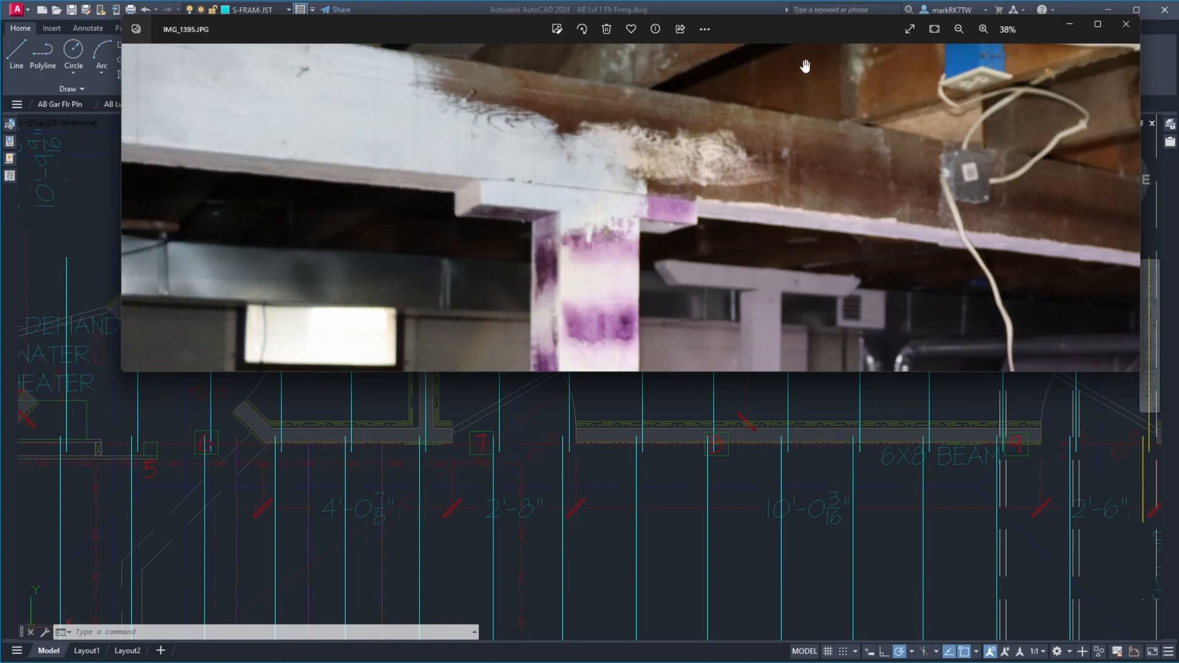
left_click_drag(797, 25, 1178, 123)
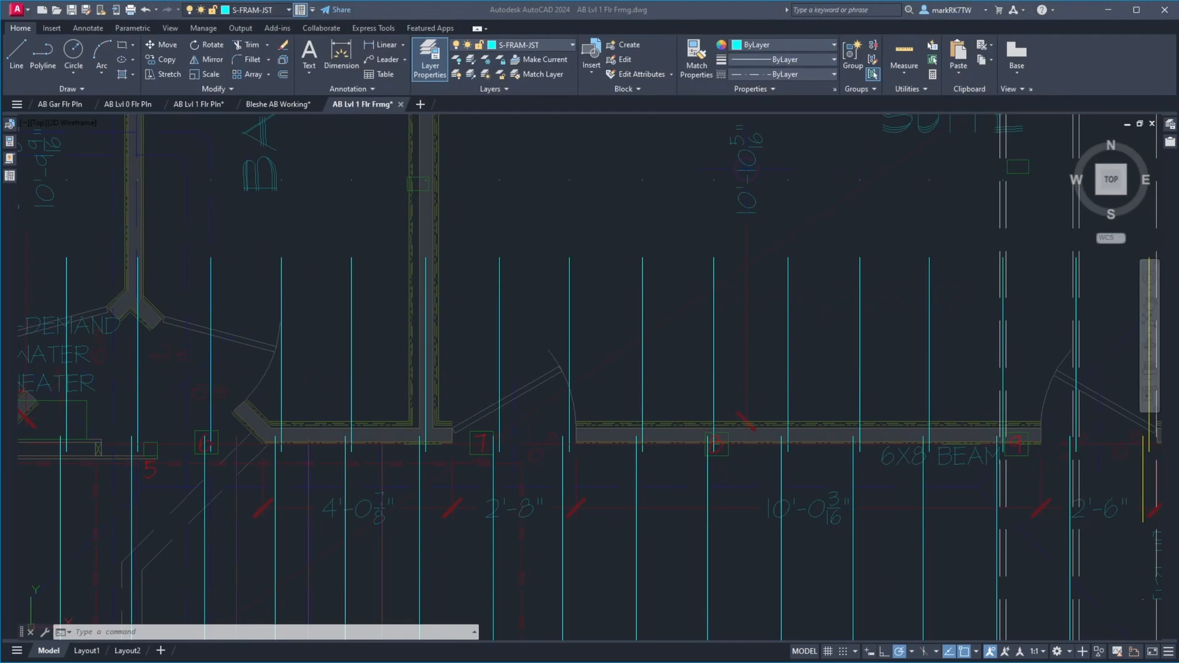
Measure the horizontal distance from the end of the north joist to the lapping south joist at the 6X8 BEAM label
scroll(961, 488, "up", 7)
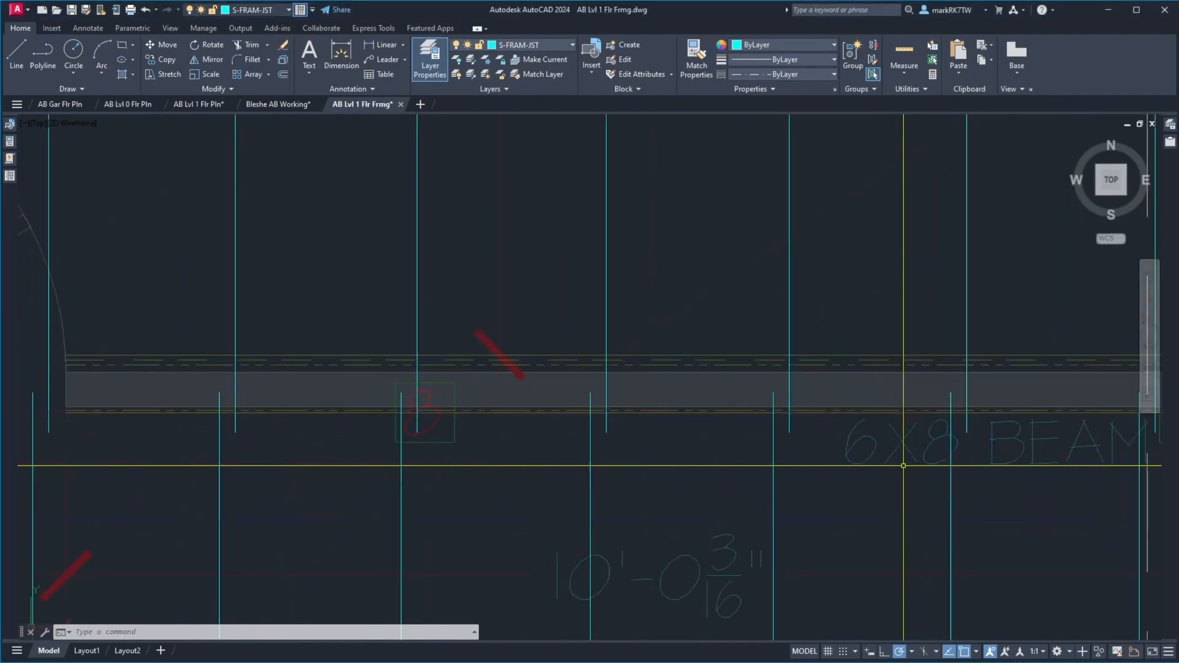
scroll(896, 386, "down", 3)
scroll(889, 342, "up", 5)
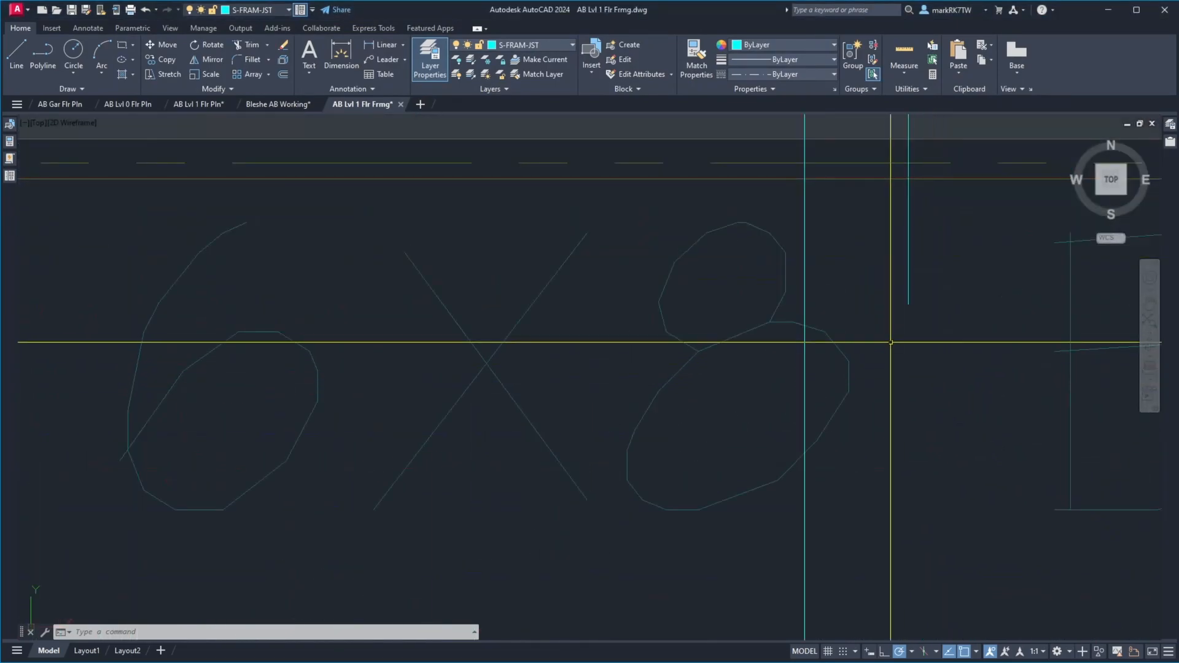
type("d")
key("Return")
left_click(909, 304)
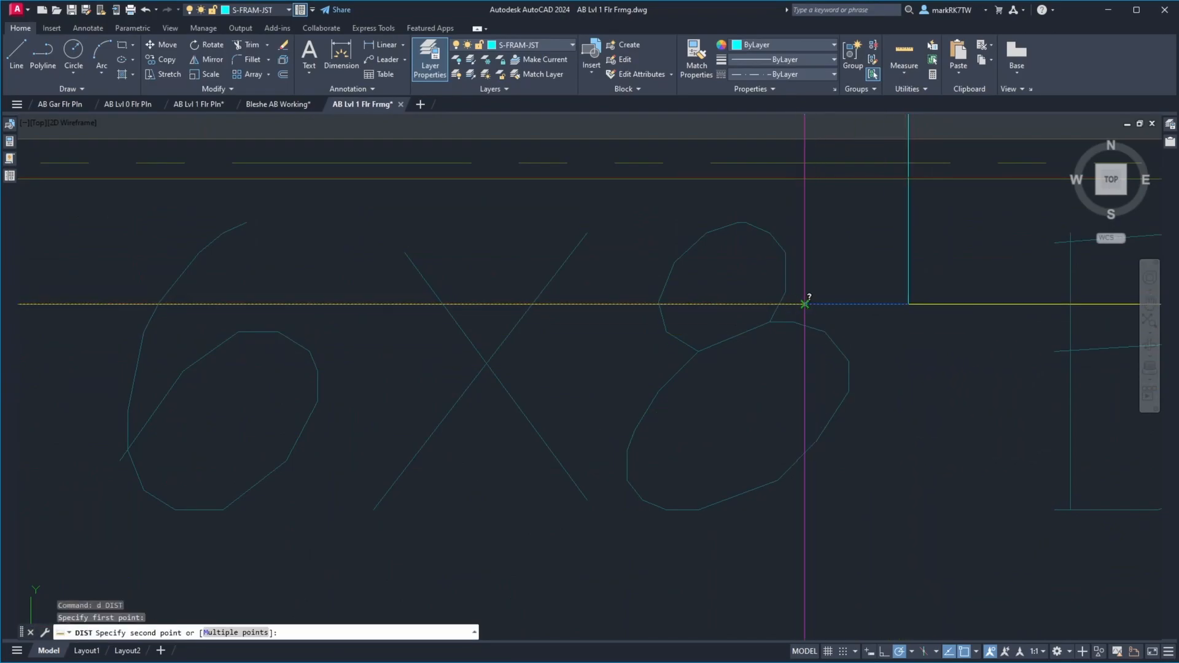
left_click(804, 298)
scroll(787, 374, "down", 8)
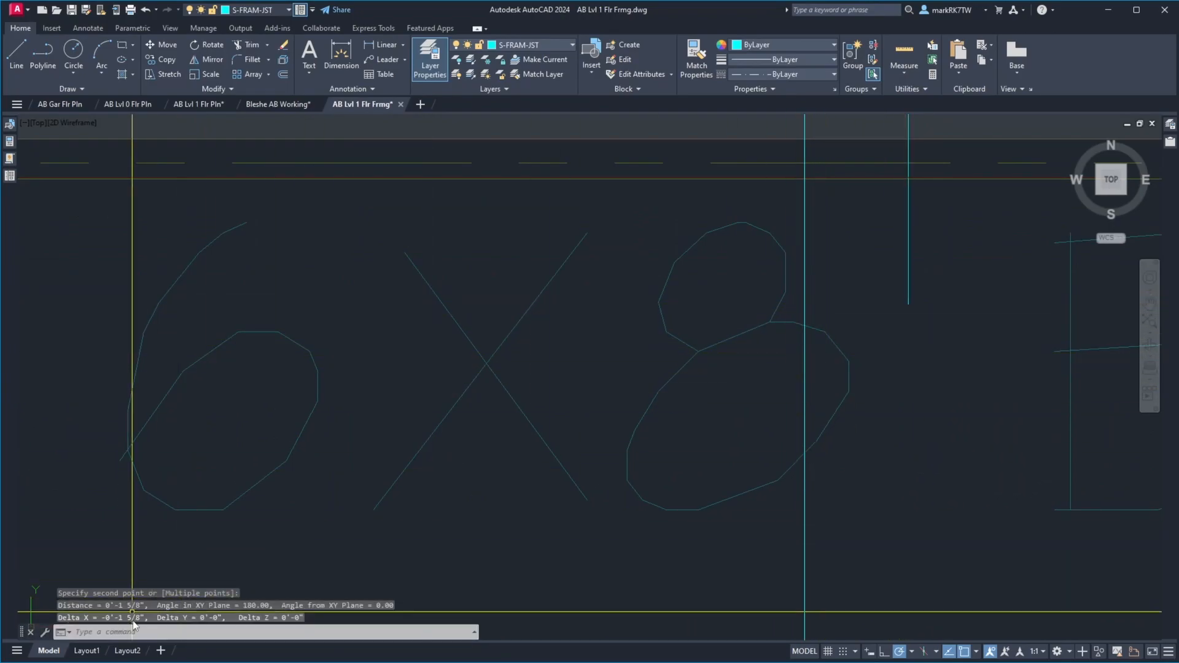
scroll(790, 336, "down", 5)
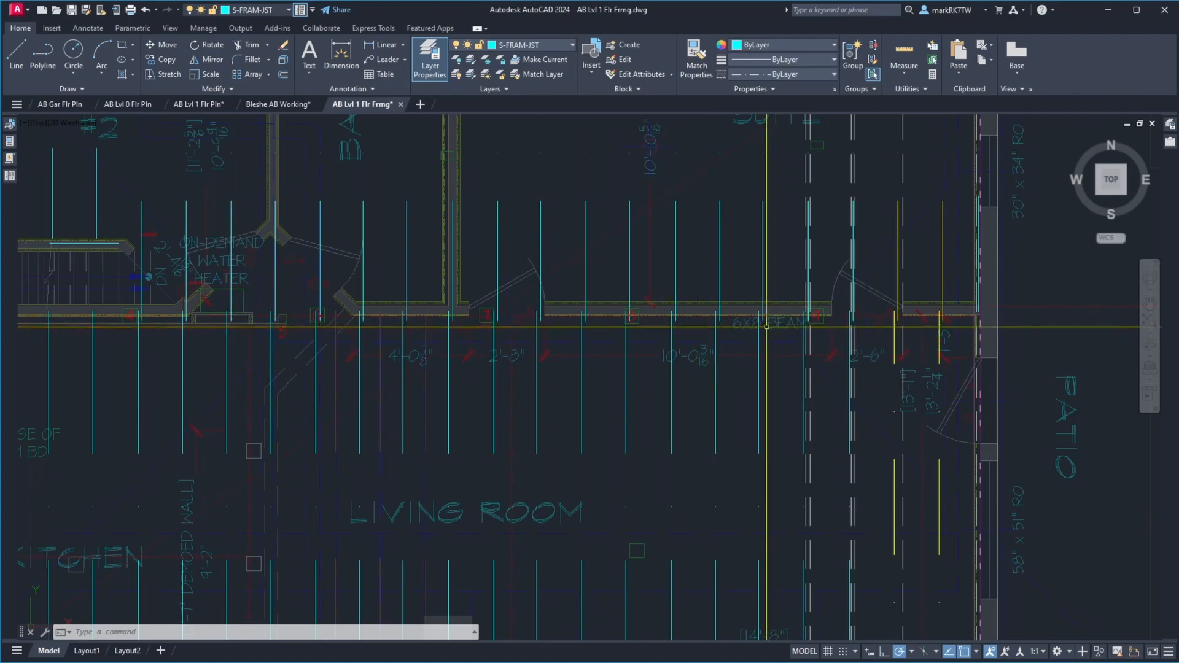
left_click(717, 331)
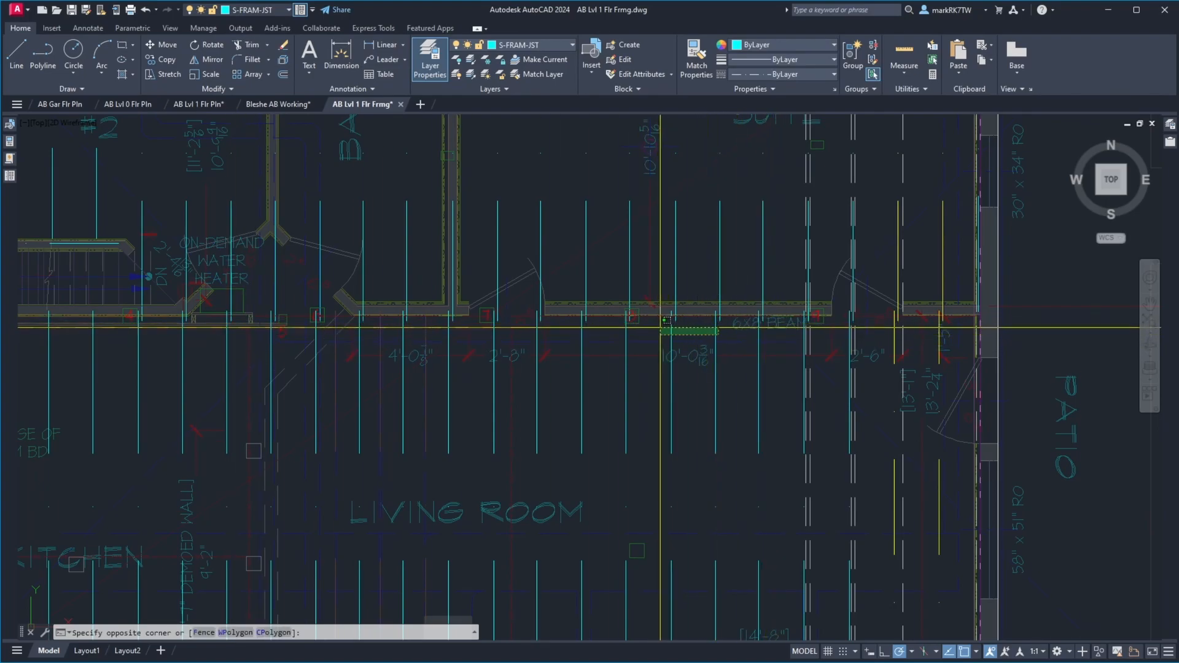
left_click(663, 332)
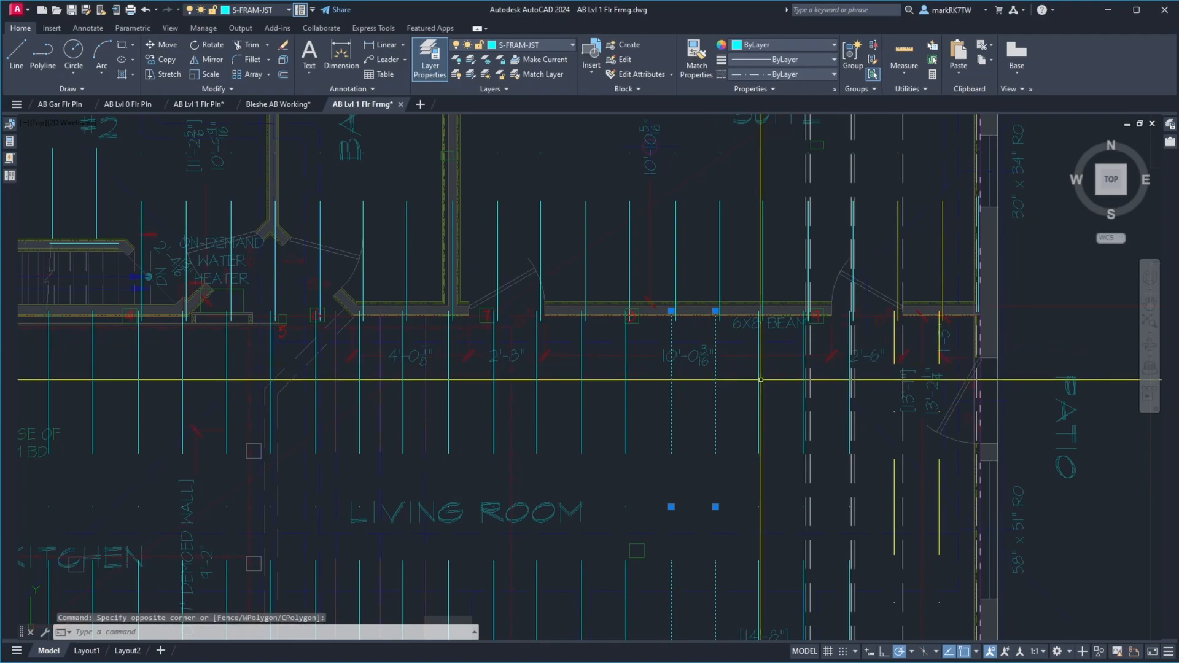
key("Escape")
Mirror the living room joist at the 6X8 BEAM label to the east side of its overlapping north joist, erasing the original
type("mi")
key("Return")
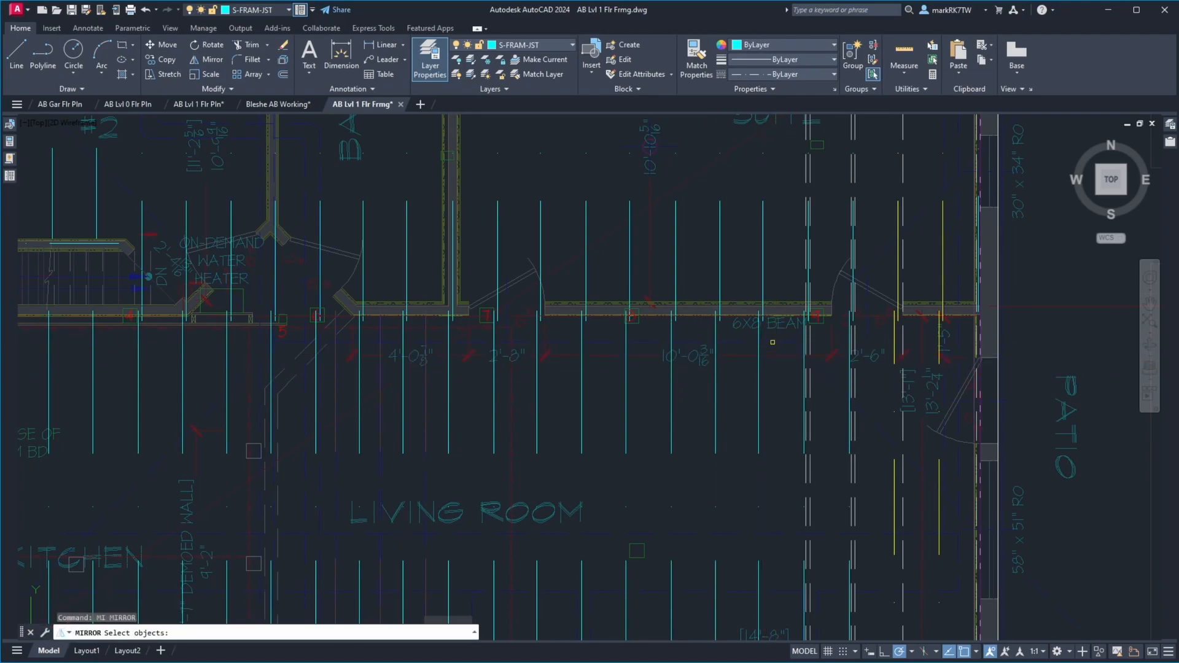
left_click(760, 338)
key("Return")
left_click(763, 320)
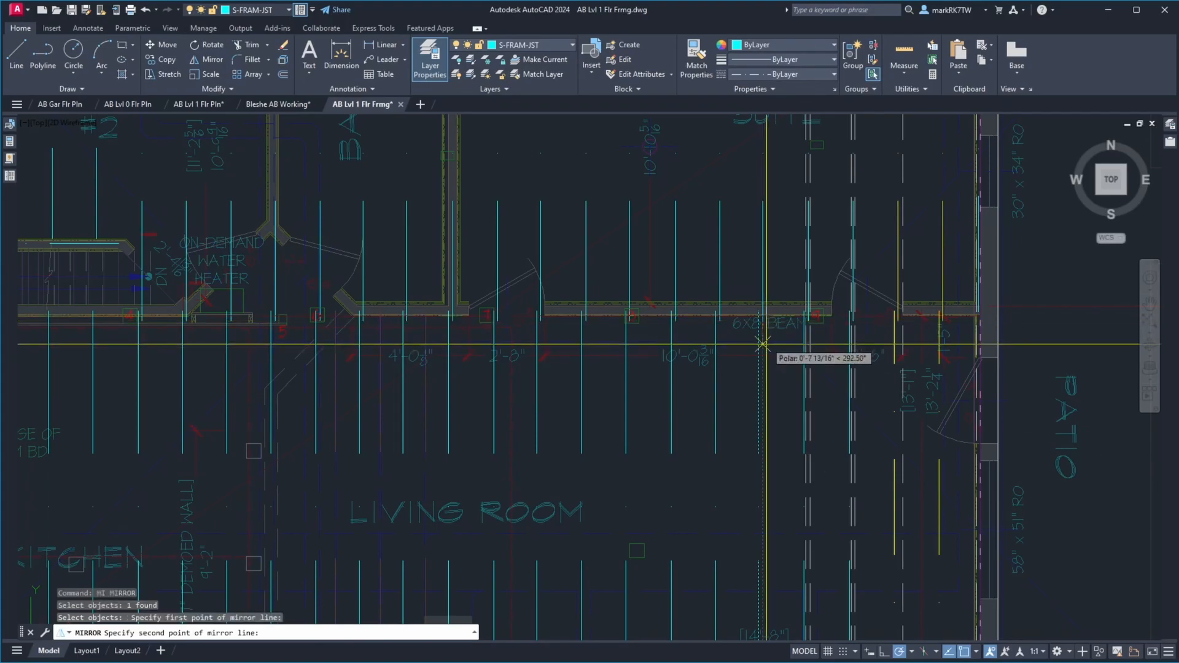
left_click(765, 359)
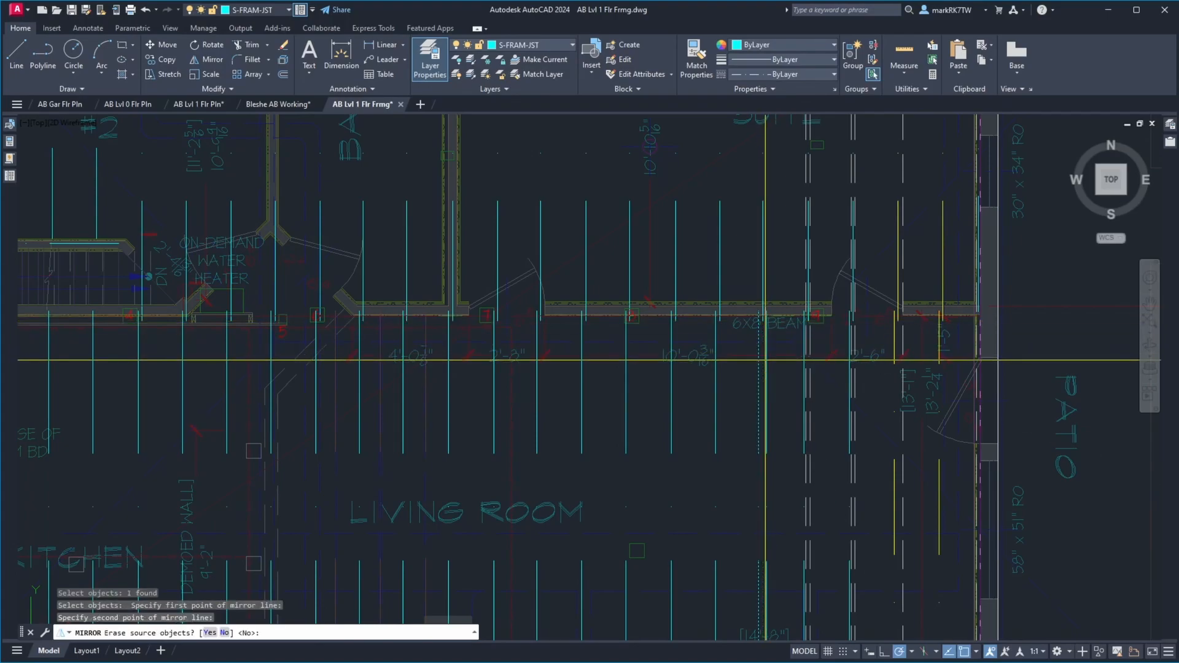
key("Return")
key("Return")
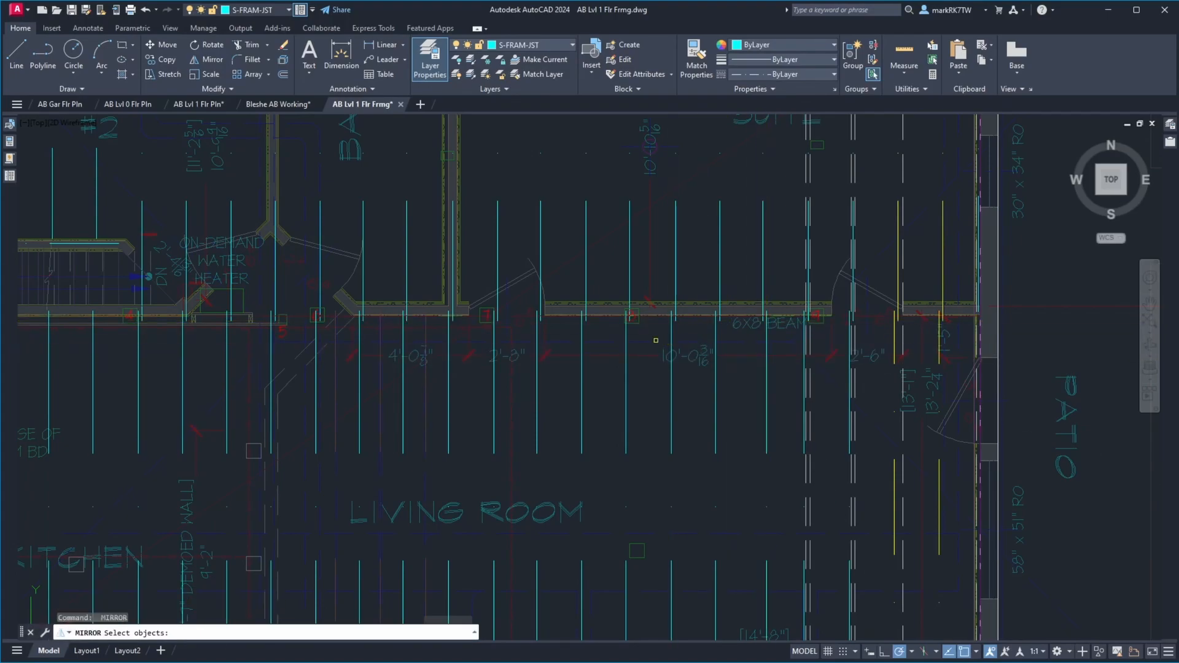
Mirror the living room joist at post 8 to the east side of its overlapping north joist, erasing the original
left_click(626, 340)
key("Return")
left_click(632, 318)
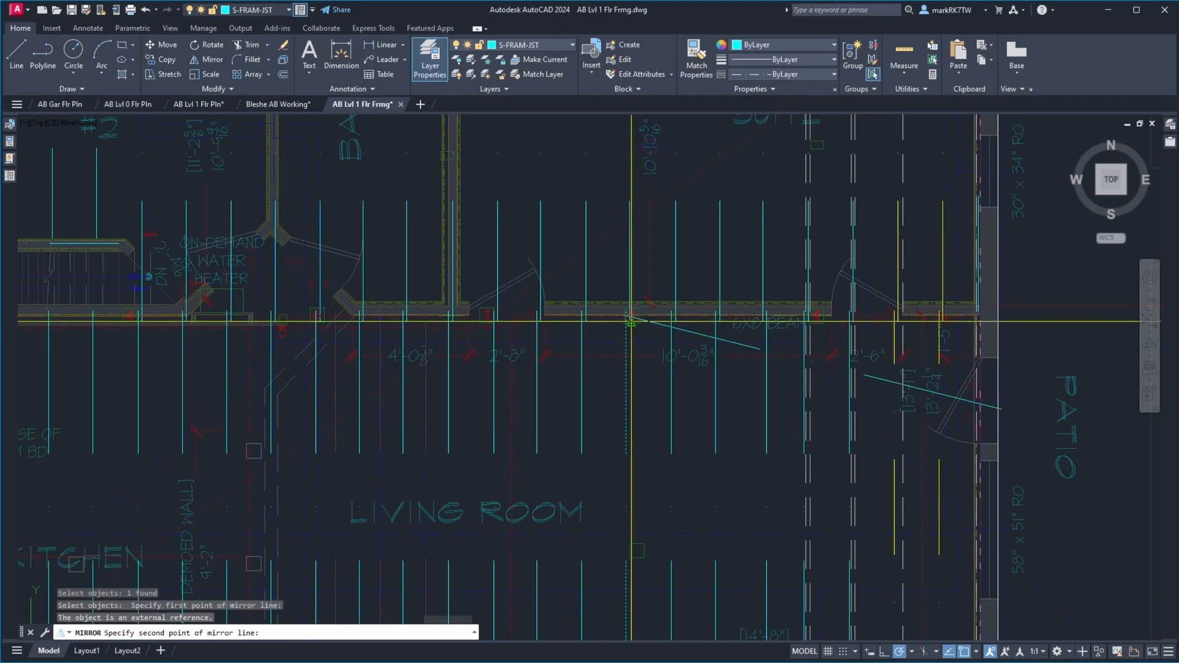
left_click(629, 355)
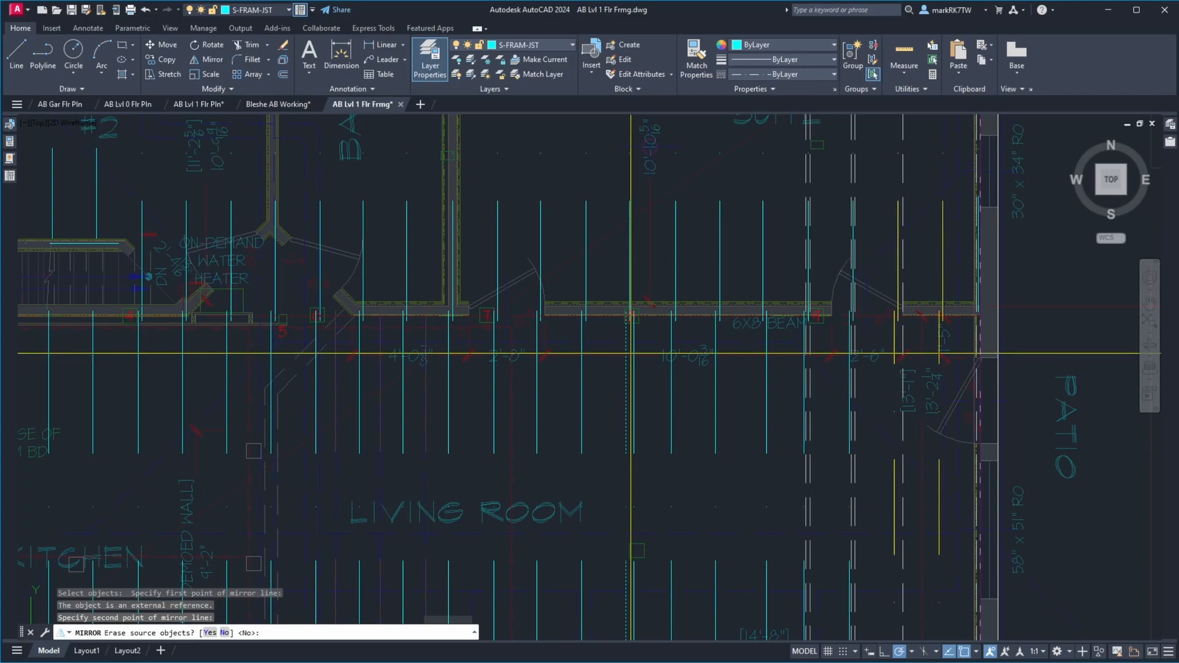
type("y")
key("Return")
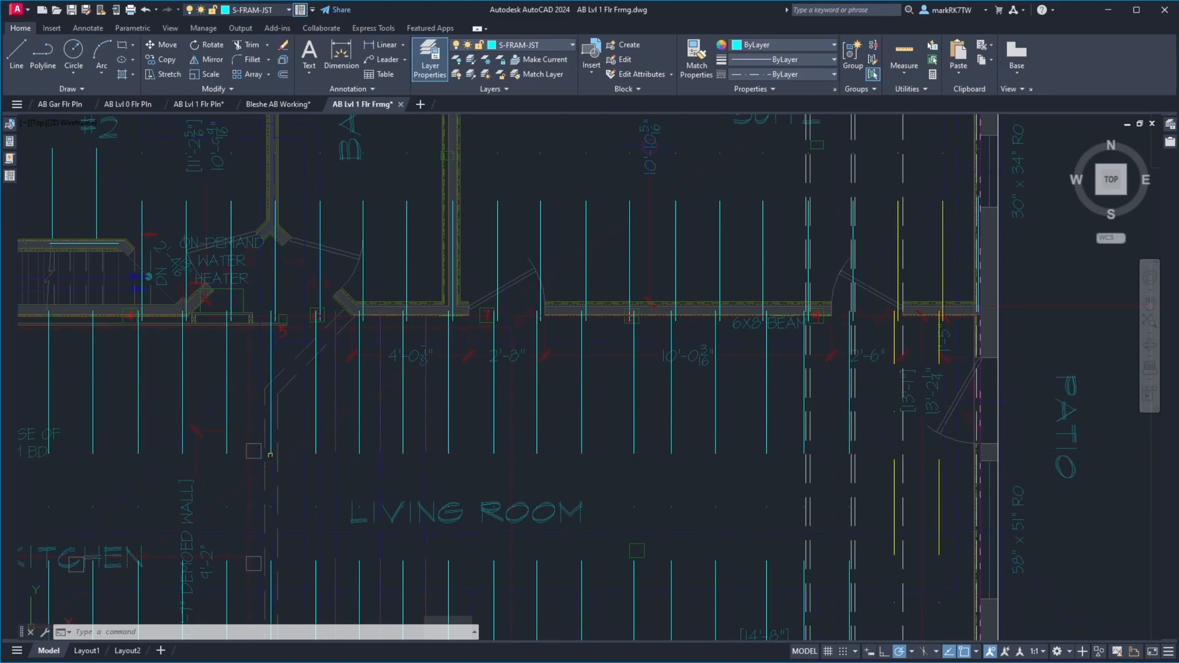
Examine the joist laps along the 6X8 beam between posts 7 and 9 to see which side each south joist falls on
key("alt+Tab")
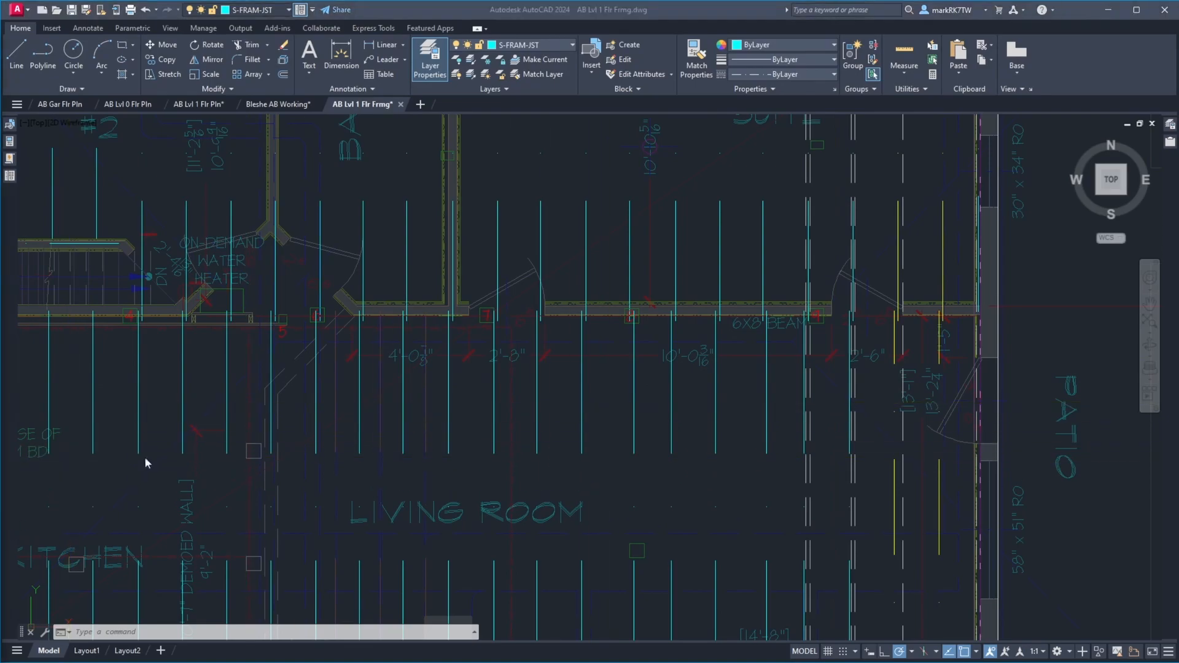
left_click(608, 327)
scroll(663, 335, "up", 4)
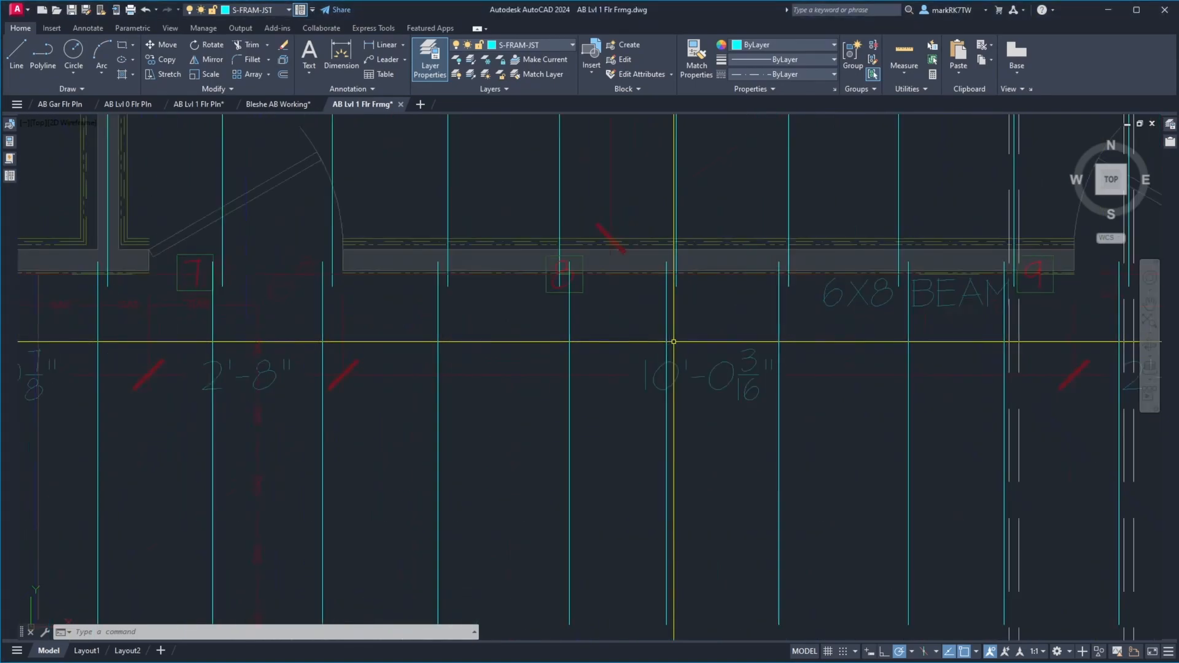
scroll(626, 244, "down", 7)
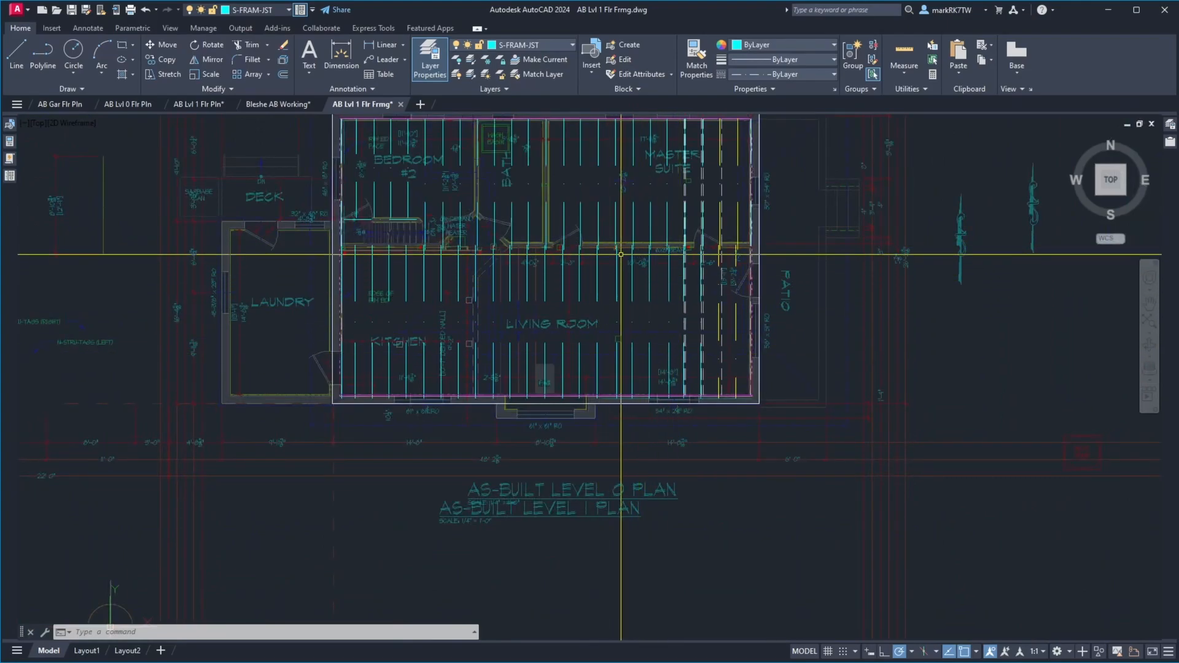
scroll(627, 253, "up", 6)
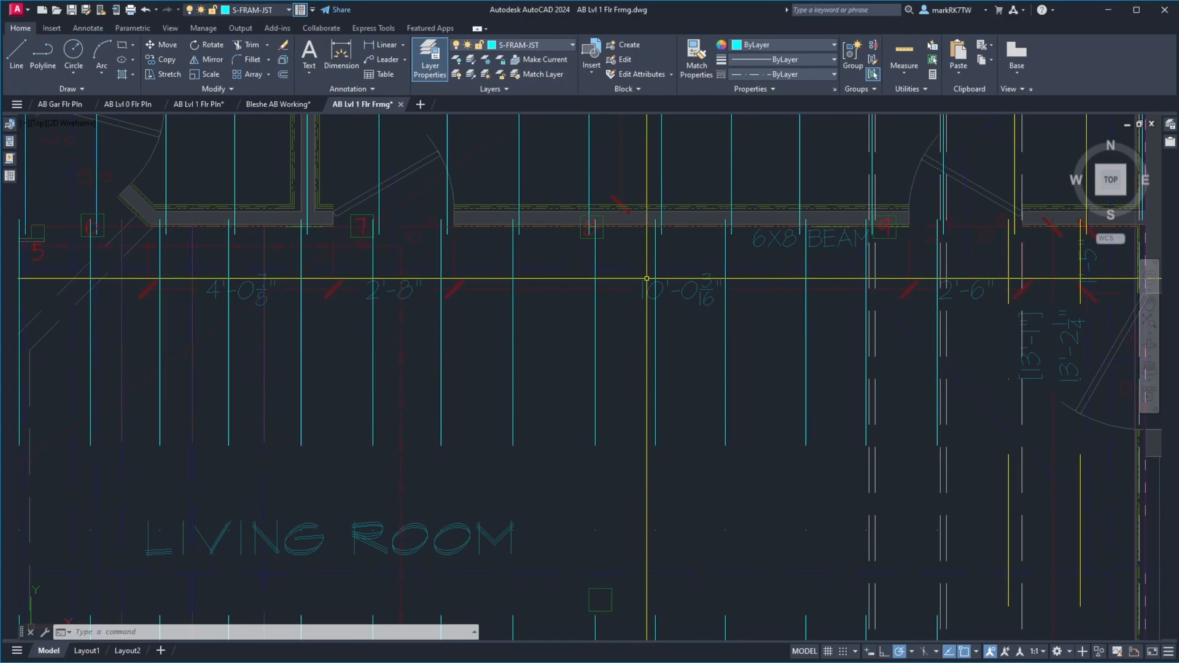
scroll(633, 247, "down", 4)
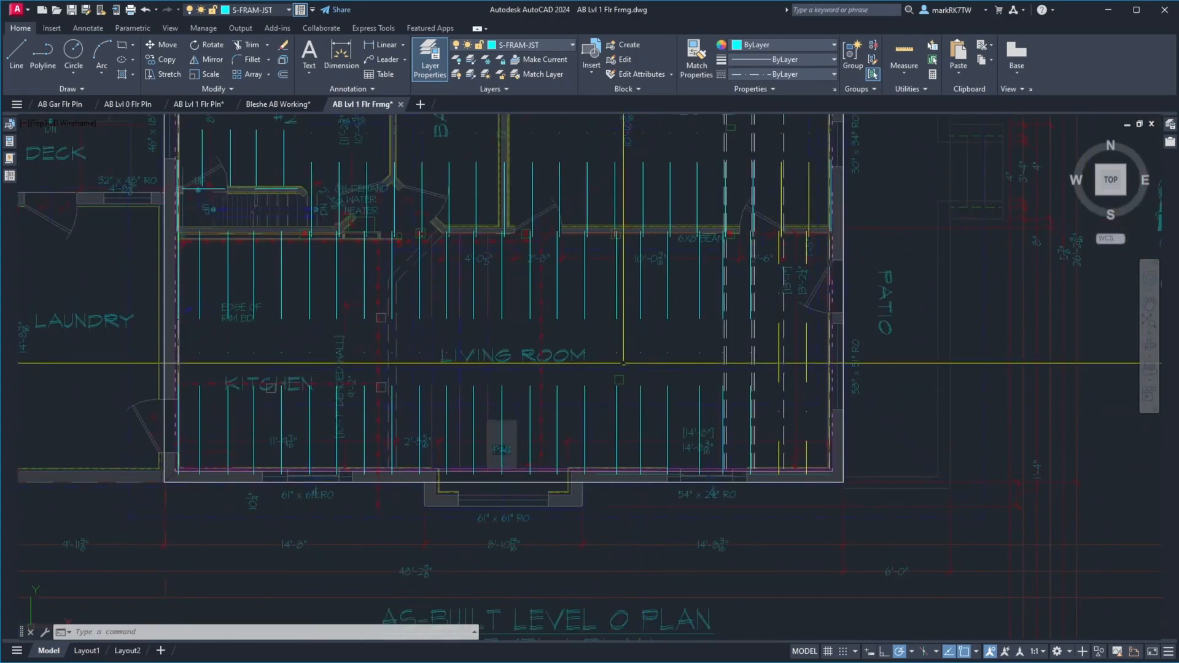
scroll(614, 180, "up", 6)
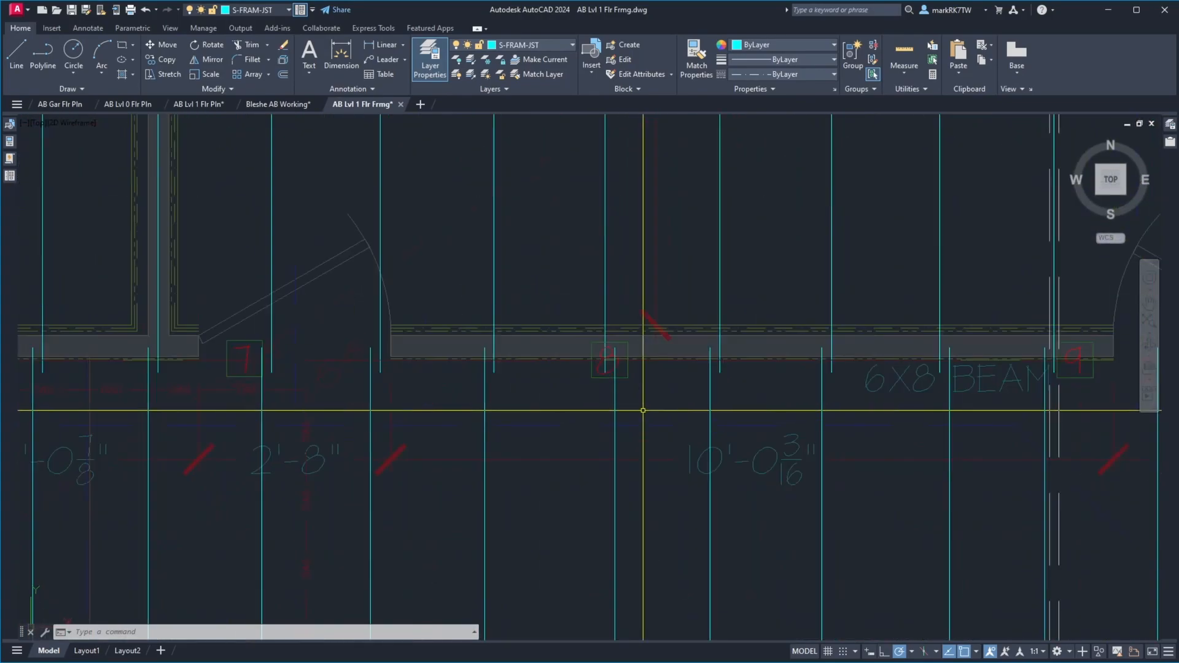
scroll(643, 369, "down", 2)
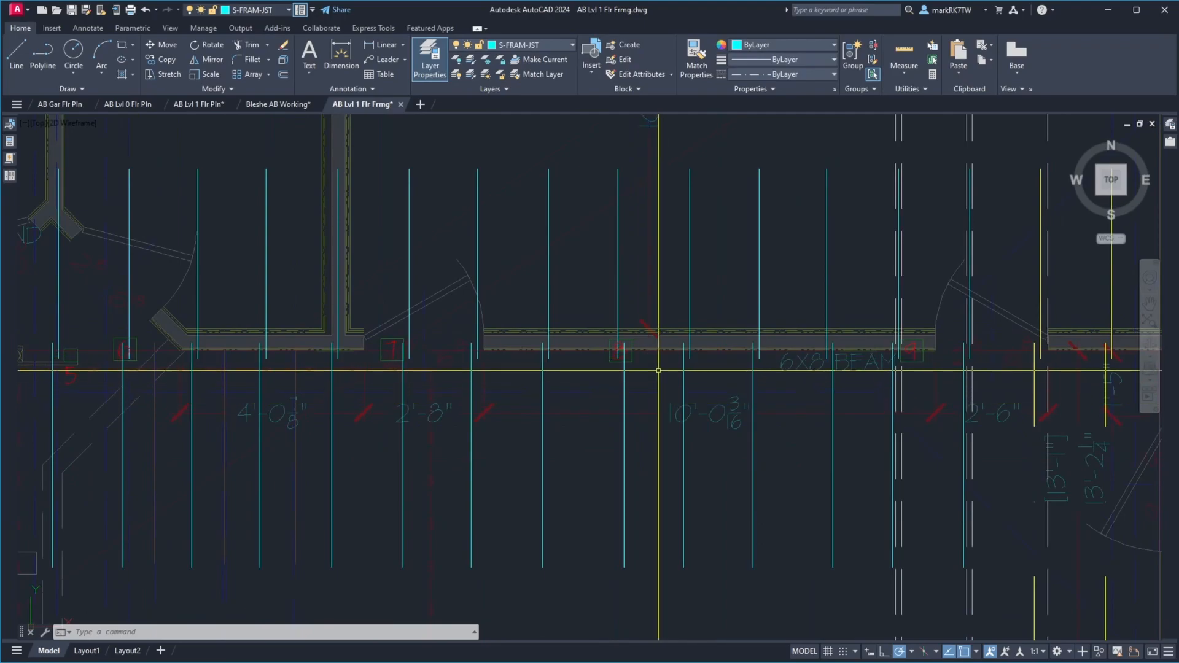
mouse_move(540, 352)
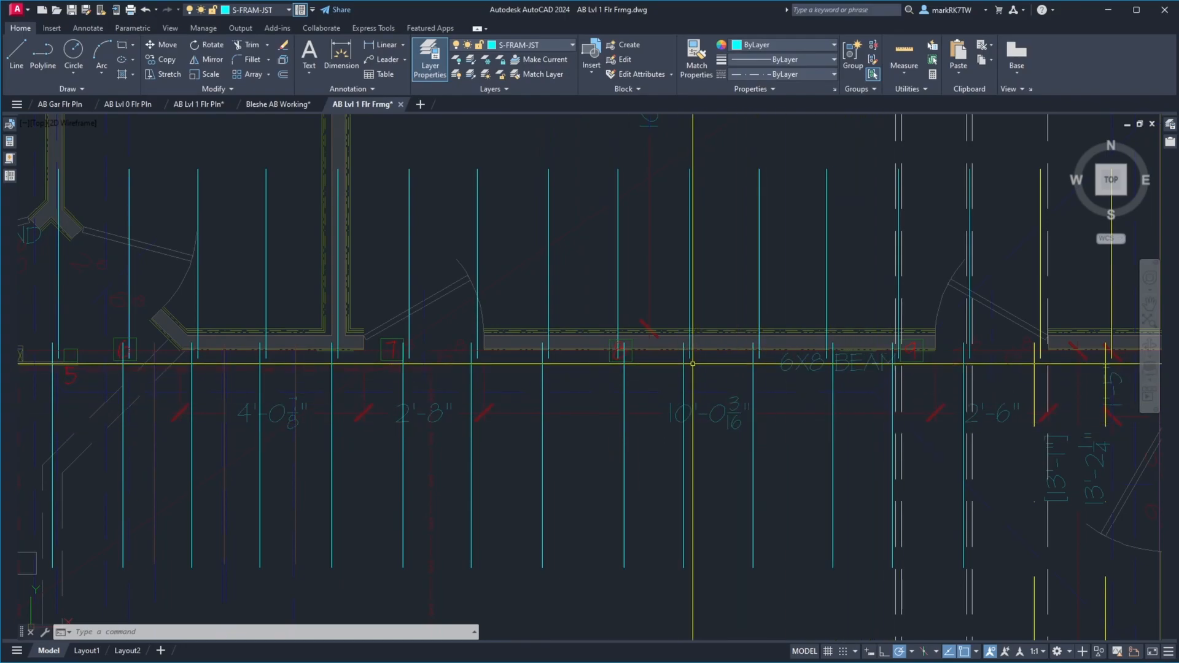
Mirror the first living room joist east of post 8 across its overlapping north joist to the east, keeping the original
type("mi")
key("Return")
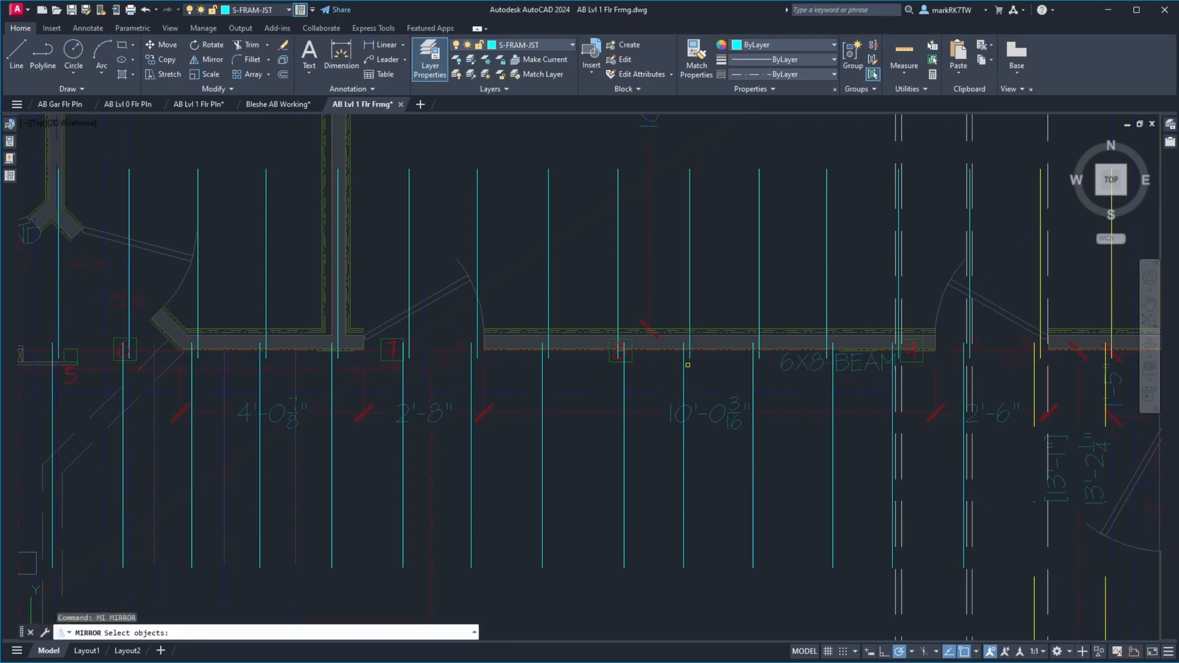
left_click(685, 370)
key("Return")
left_click(687, 371)
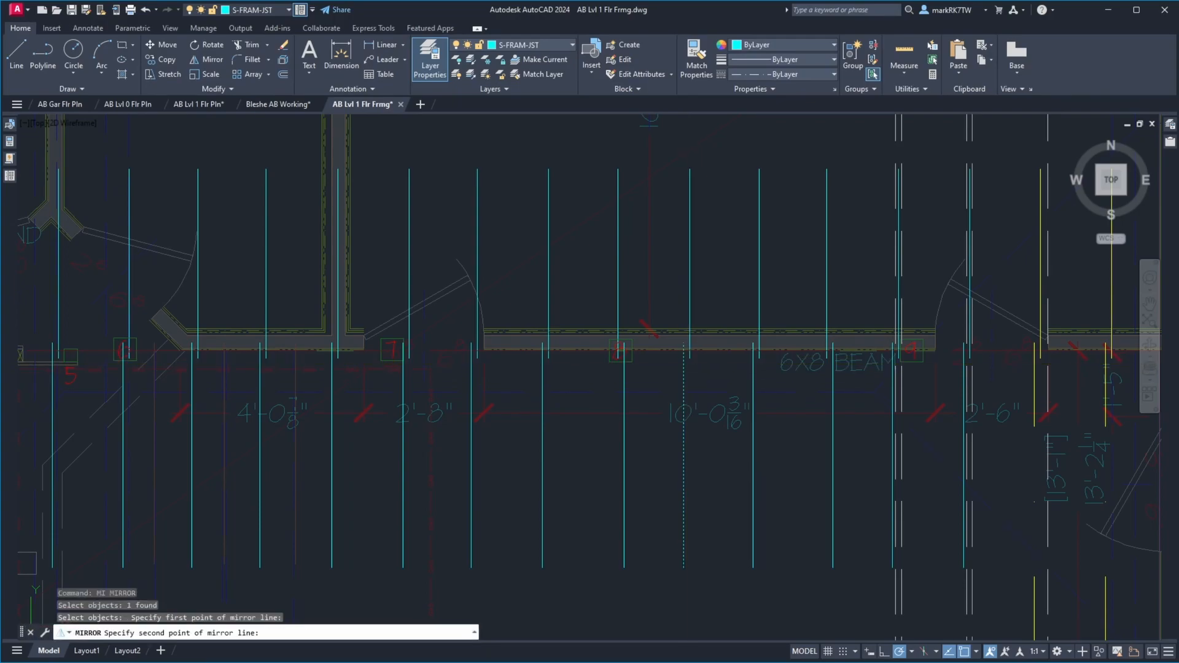
left_click(689, 376)
key("Return")
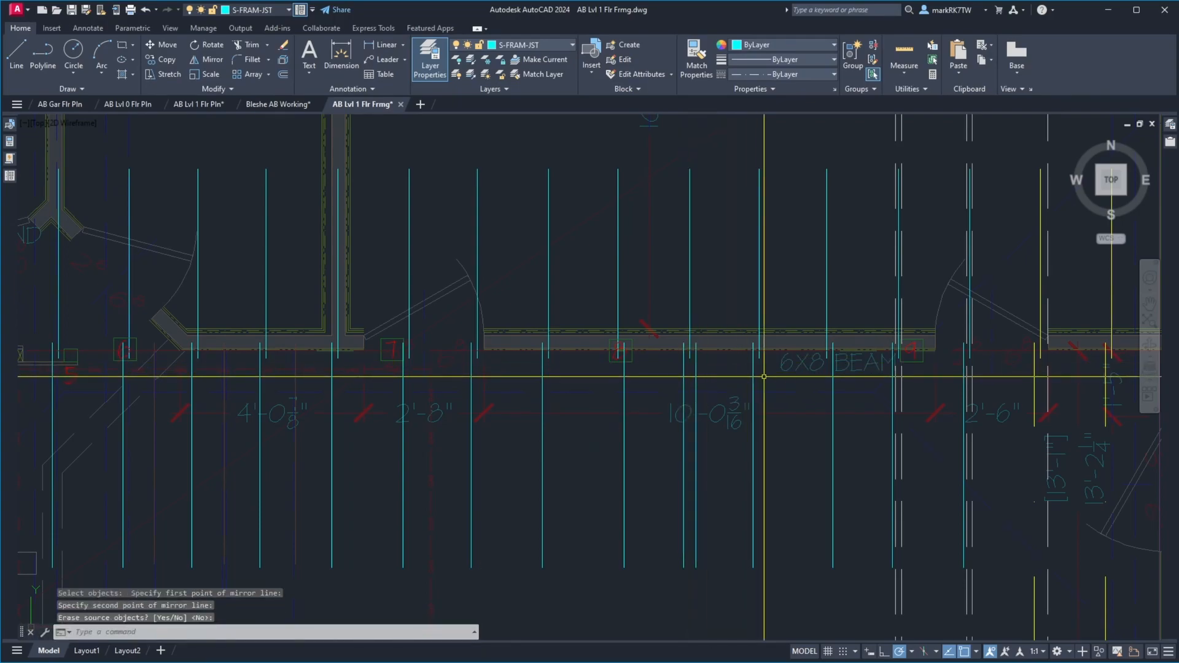
Mirror the second living room joist east of post 8 across its overlapping north joist to the east, keeping the original
key("Return")
left_click(755, 363)
key("Return")
left_click(755, 366)
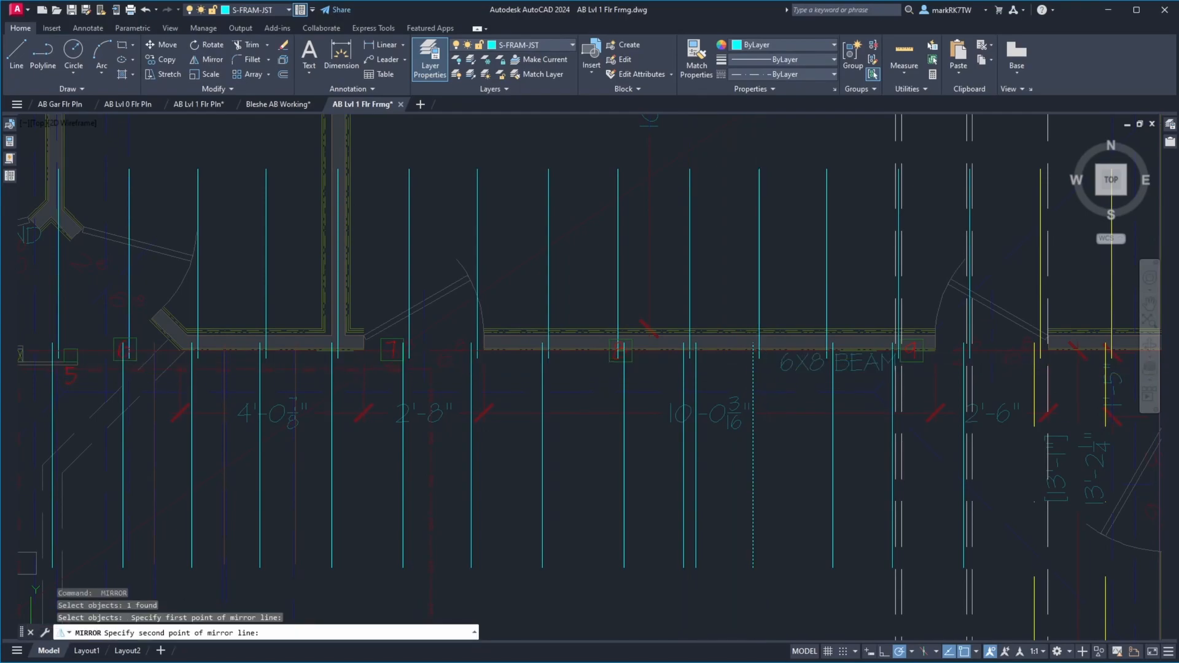
left_click(756, 386)
key("Return")
Draw a horizontal line across the two doubled living room joists east of post 8, from the easternmost joist's midpoint to the westernmost joist's midpoint
scroll(757, 385, "down", 5)
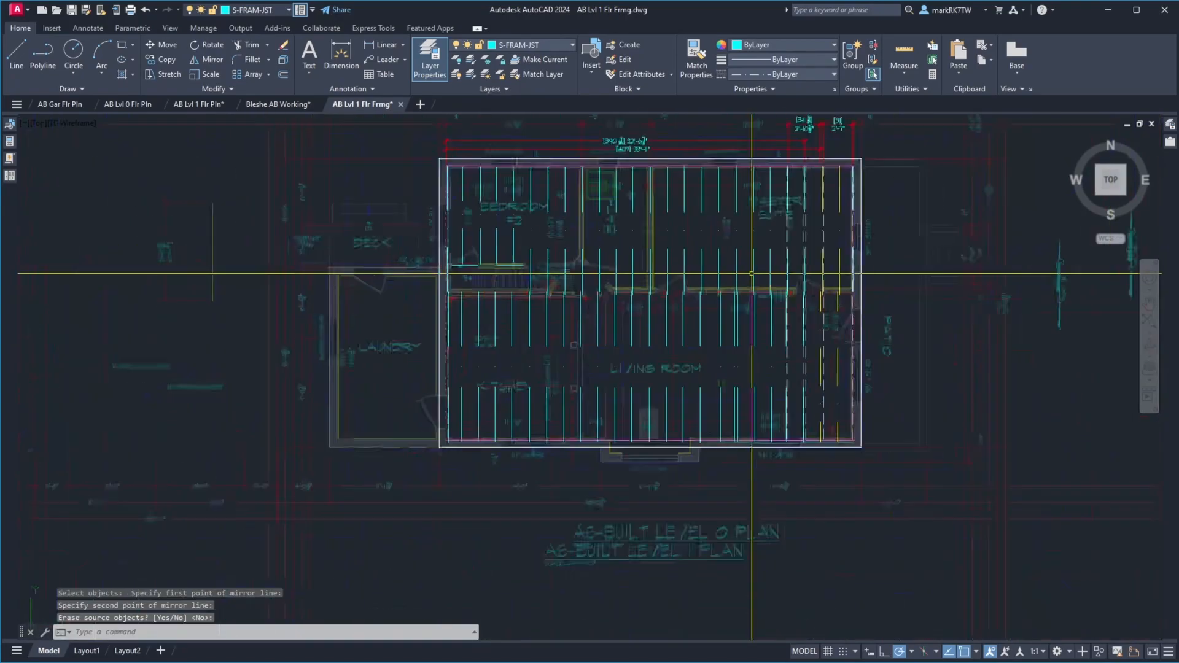
scroll(758, 319, "up", 4)
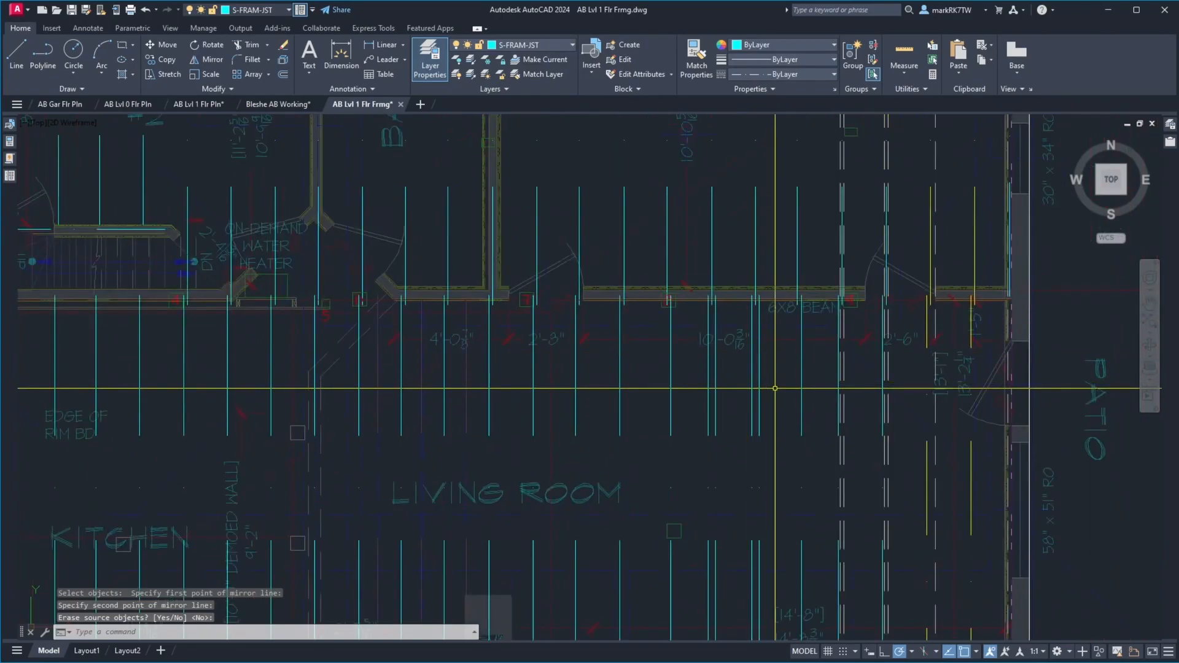
type("l")
key("Return")
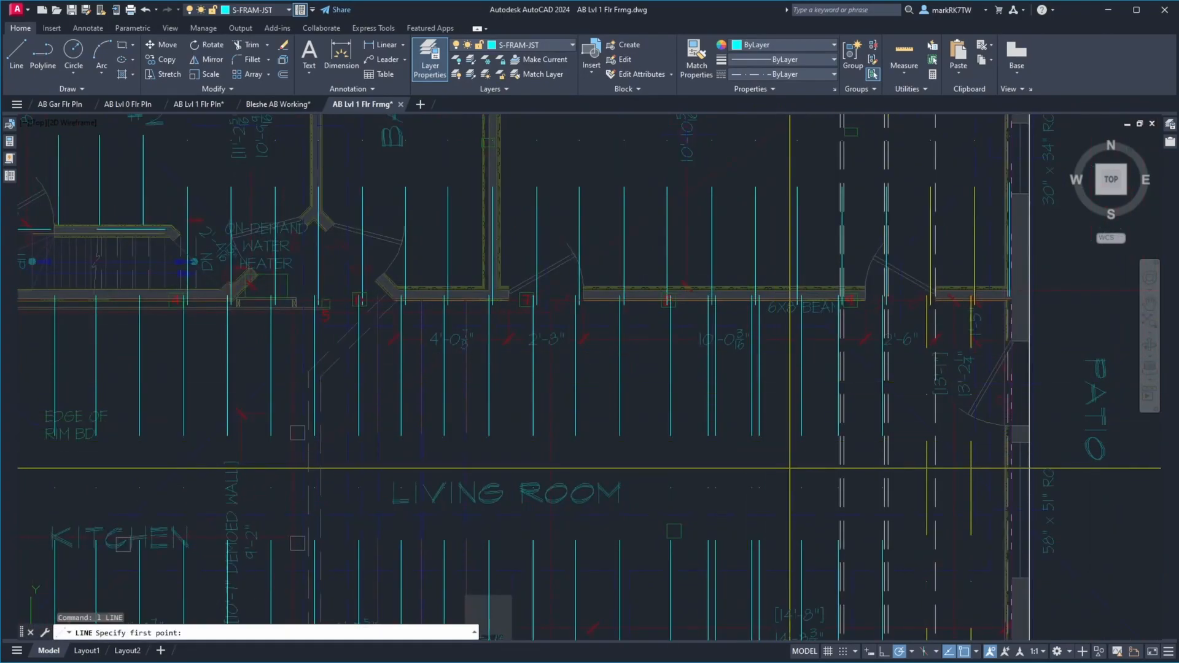
left_click(759, 489)
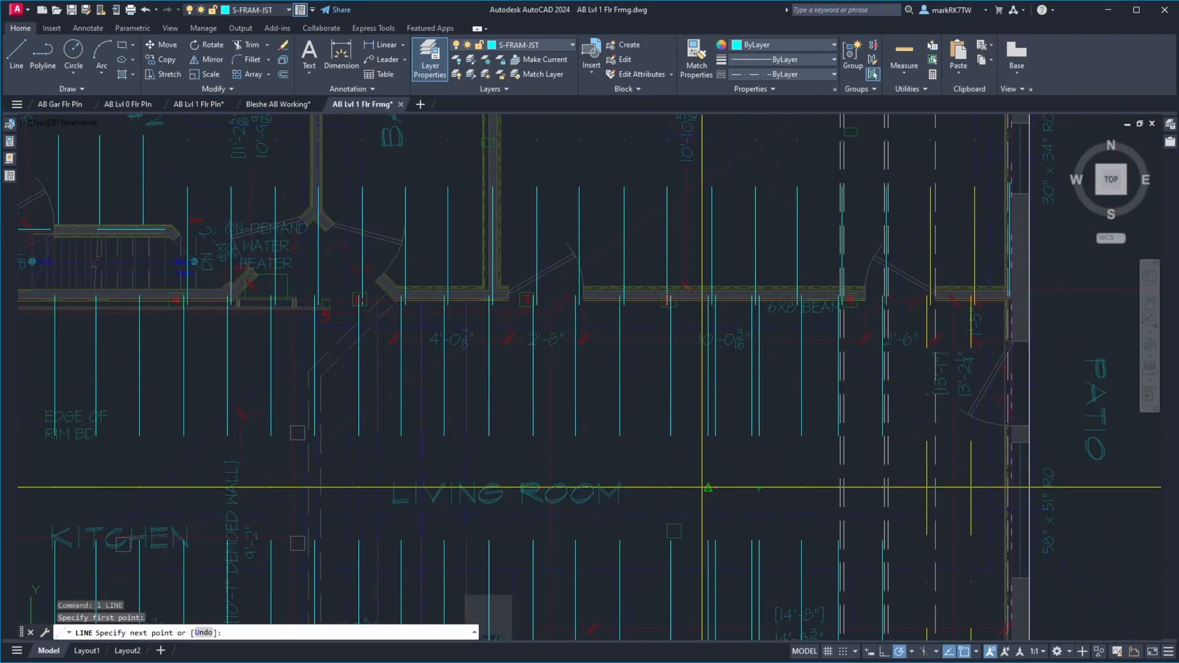
left_click(708, 488)
key("Return")
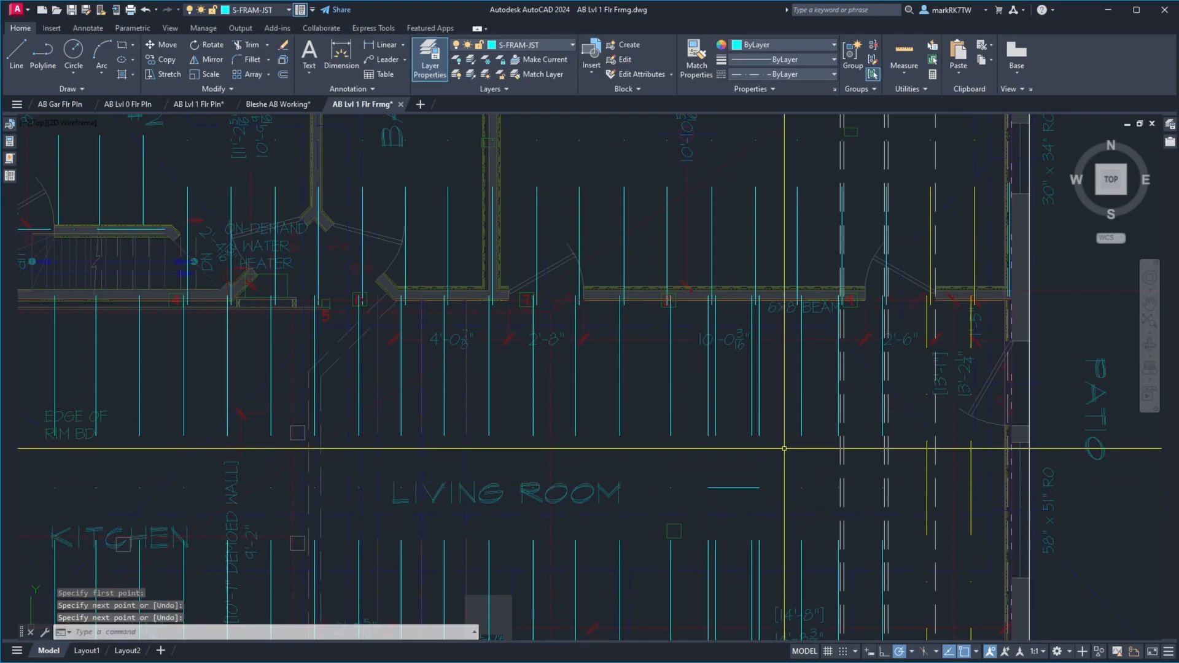
Trim both doubled joist pairs at the short horizontal line, keeping the west joists north of it and the east joists south of it
type("tr")
key("Return")
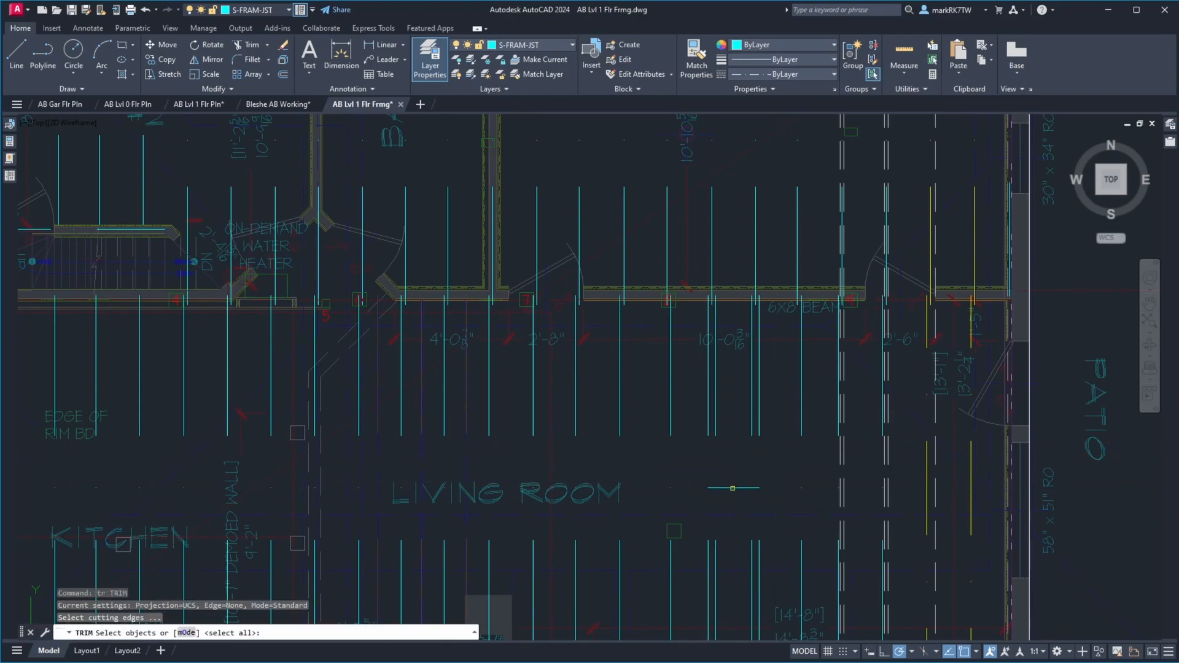
left_click(733, 488)
key("Return")
left_click(733, 489)
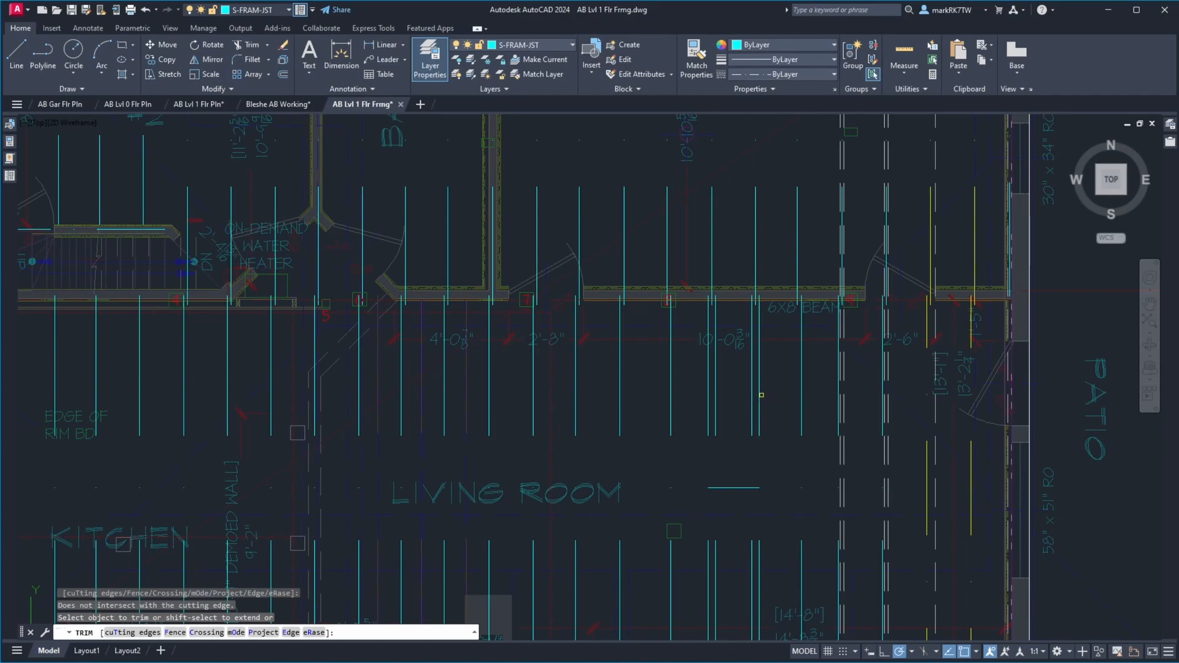
left_click(758, 391)
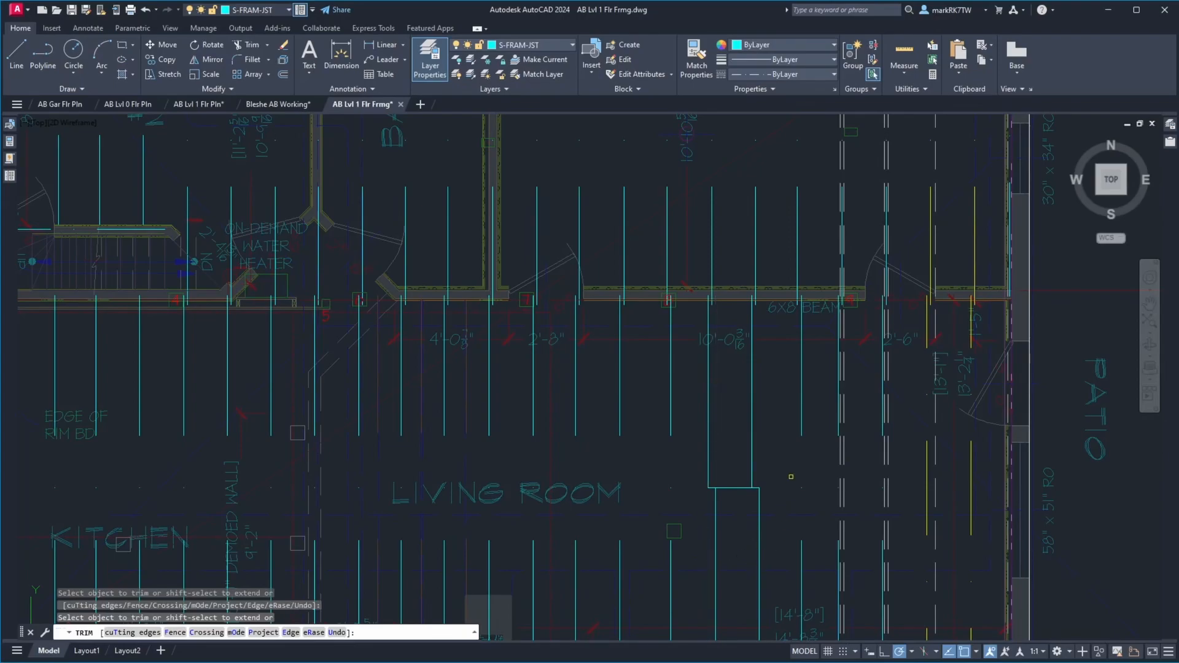
key("Return")
Put the short horizontal line between the trimmed joists on the G-JUNK layer and save the drawing
left_click(697, 471)
left_click(786, 498)
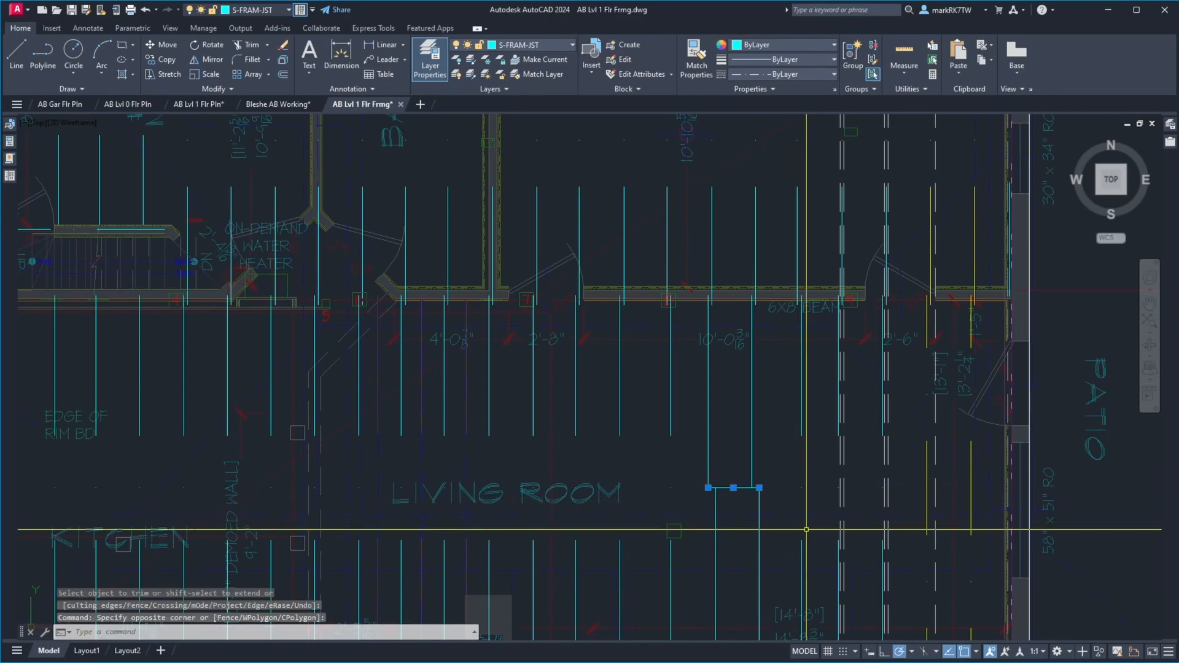
left_click(571, 44)
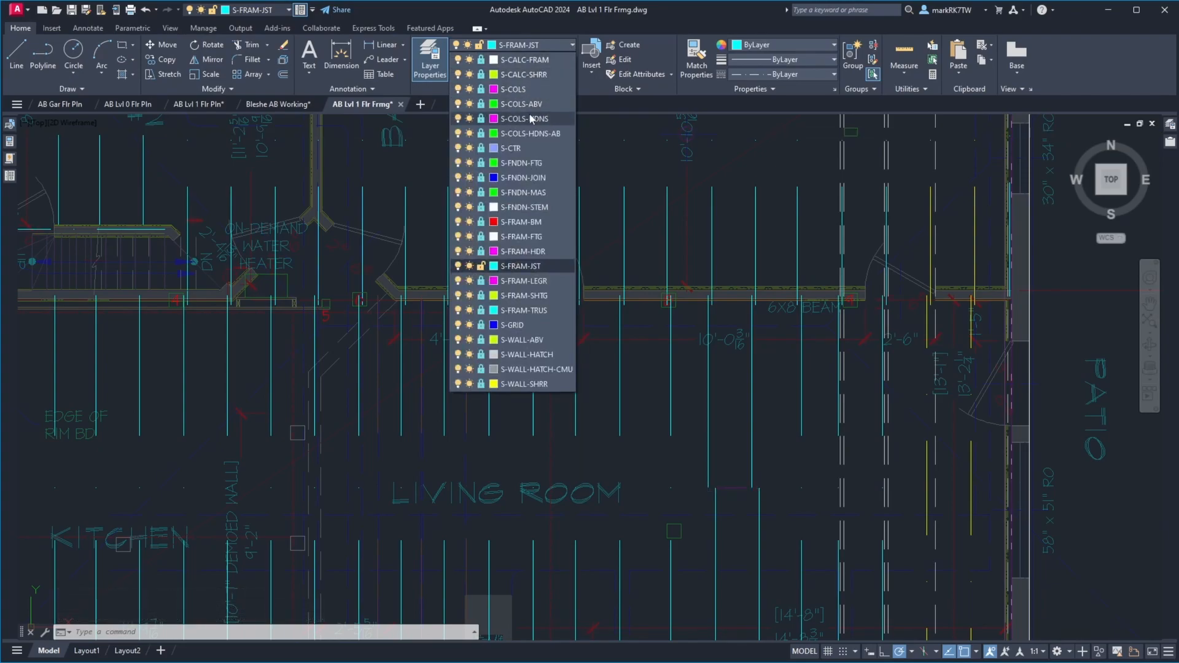
left_click(1170, 124)
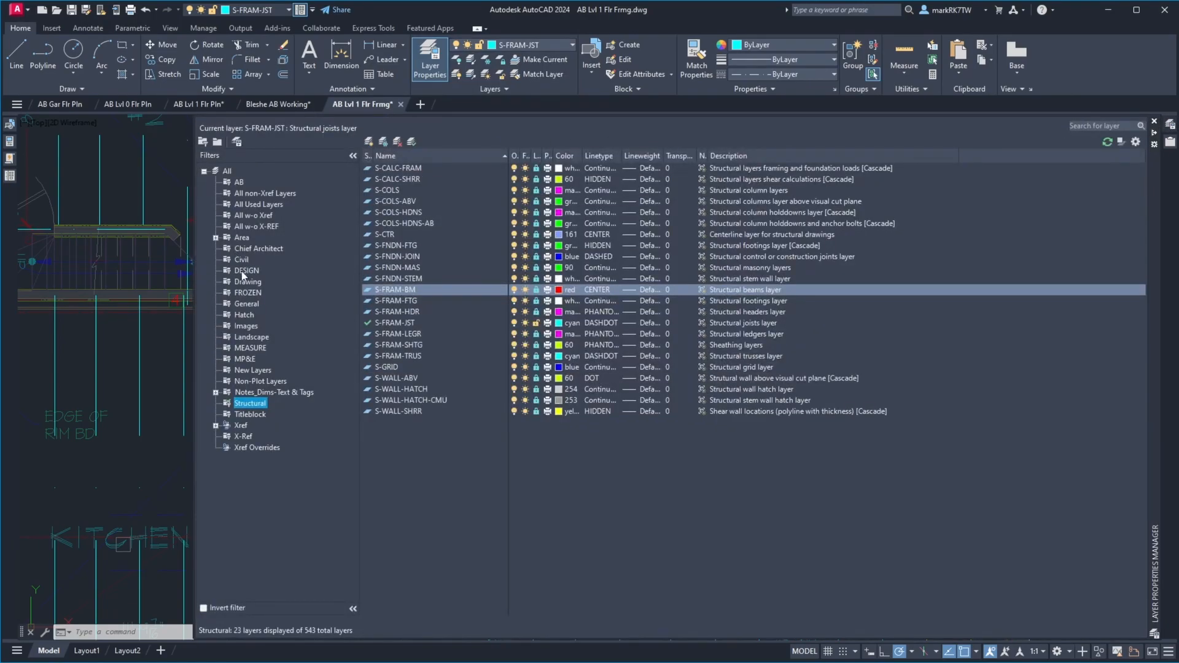
left_click(247, 304)
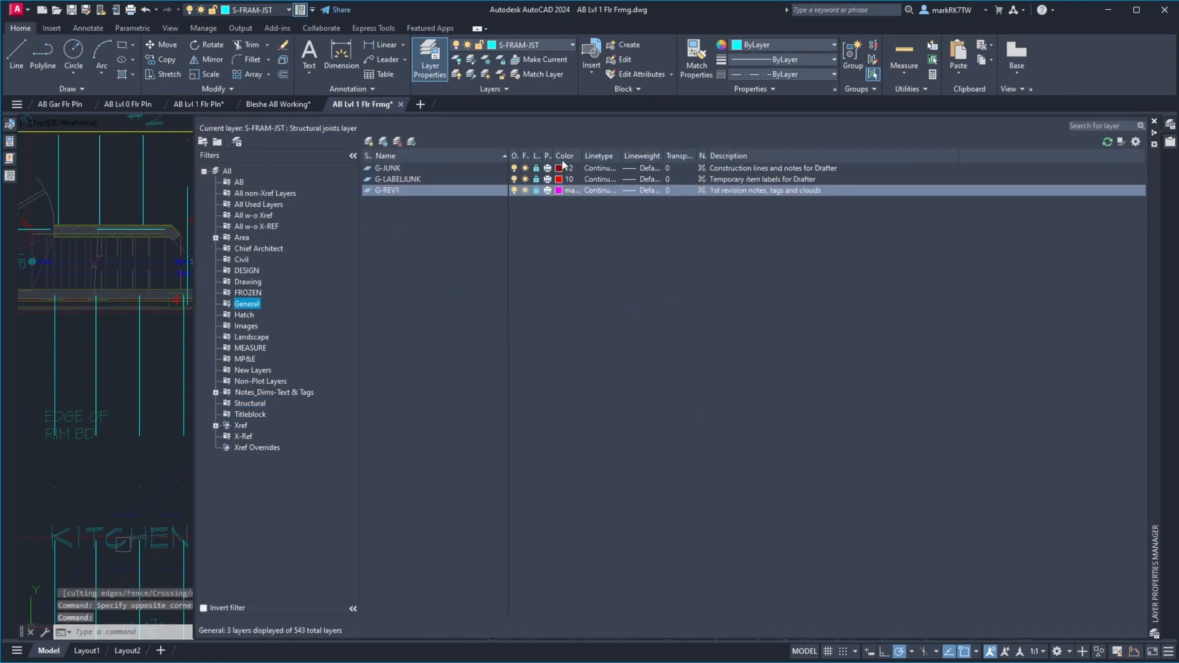
left_click(414, 170)
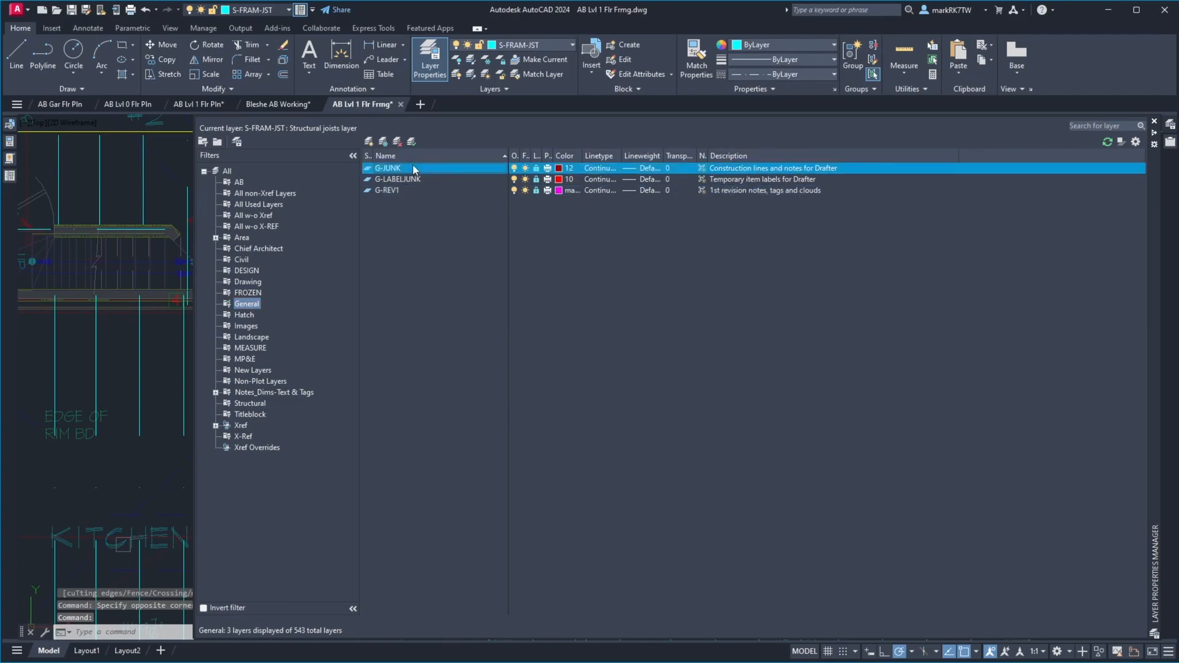
left_click(514, 47)
left_click(511, 62)
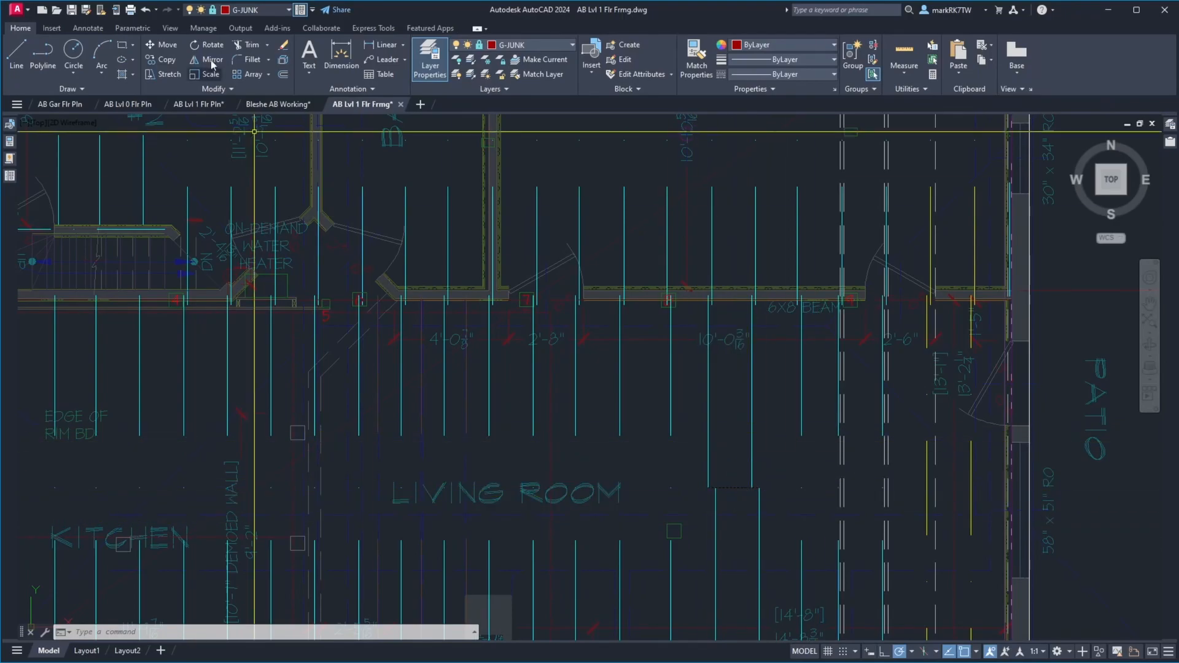
key("ctrl+s")
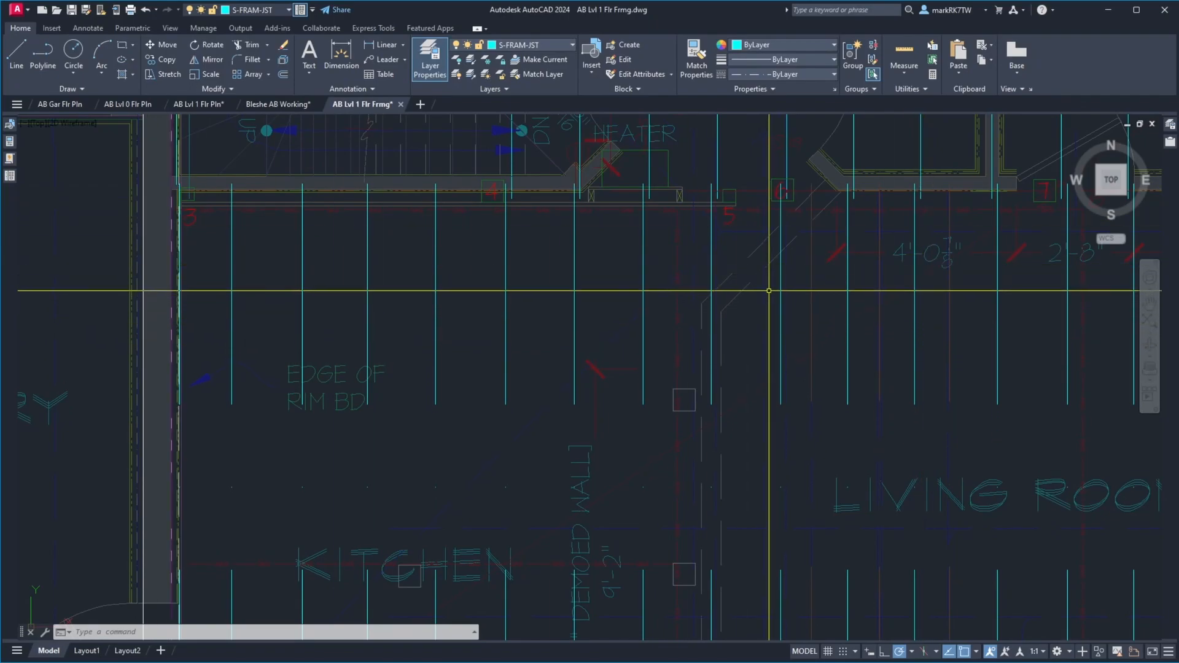
Try to move the eleven westernmost kitchen and living room joists 2.25 inches east
type("m")
key("Return")
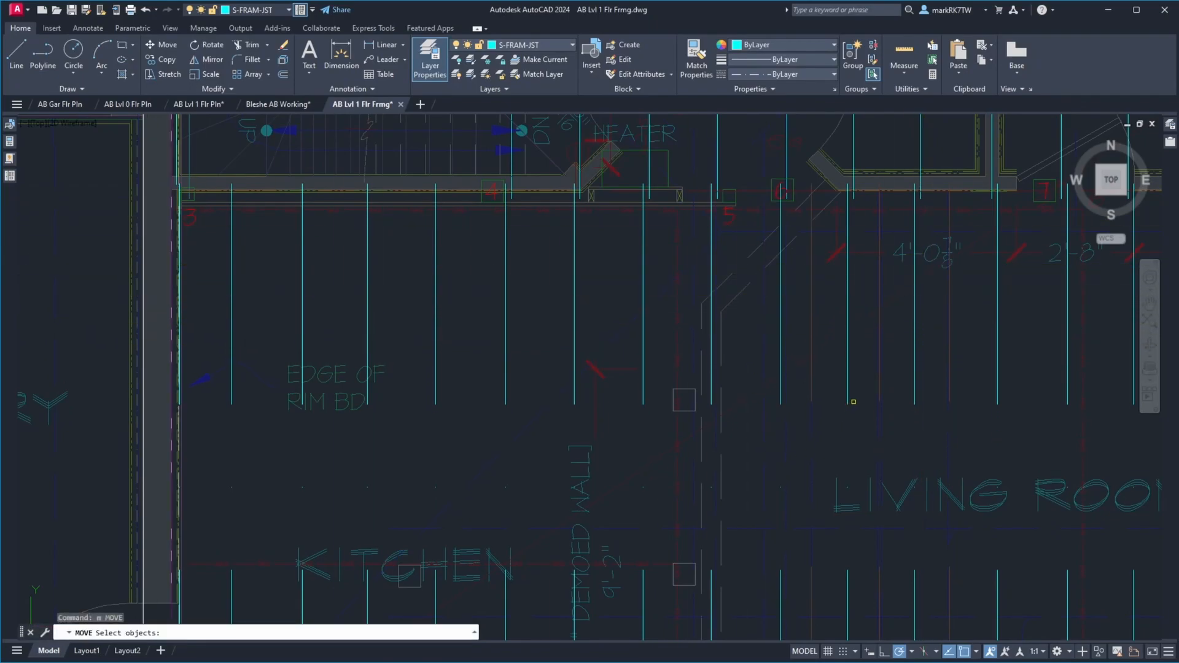
left_click(939, 386)
left_click(206, 376)
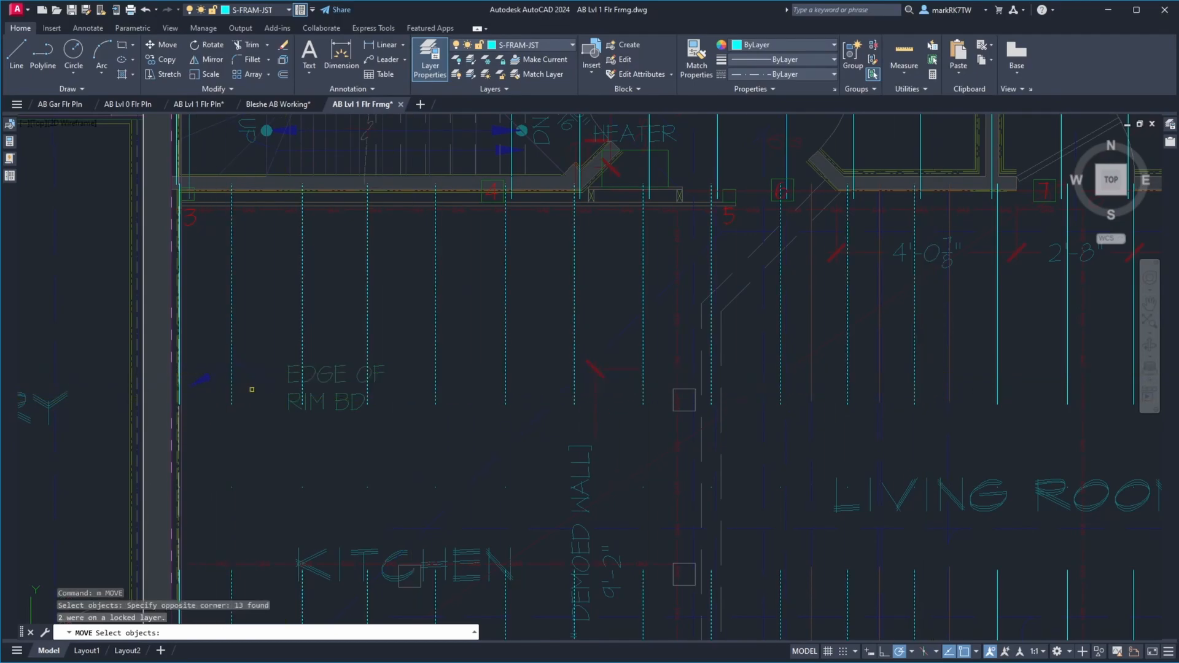
key("Return")
left_click(317, 456)
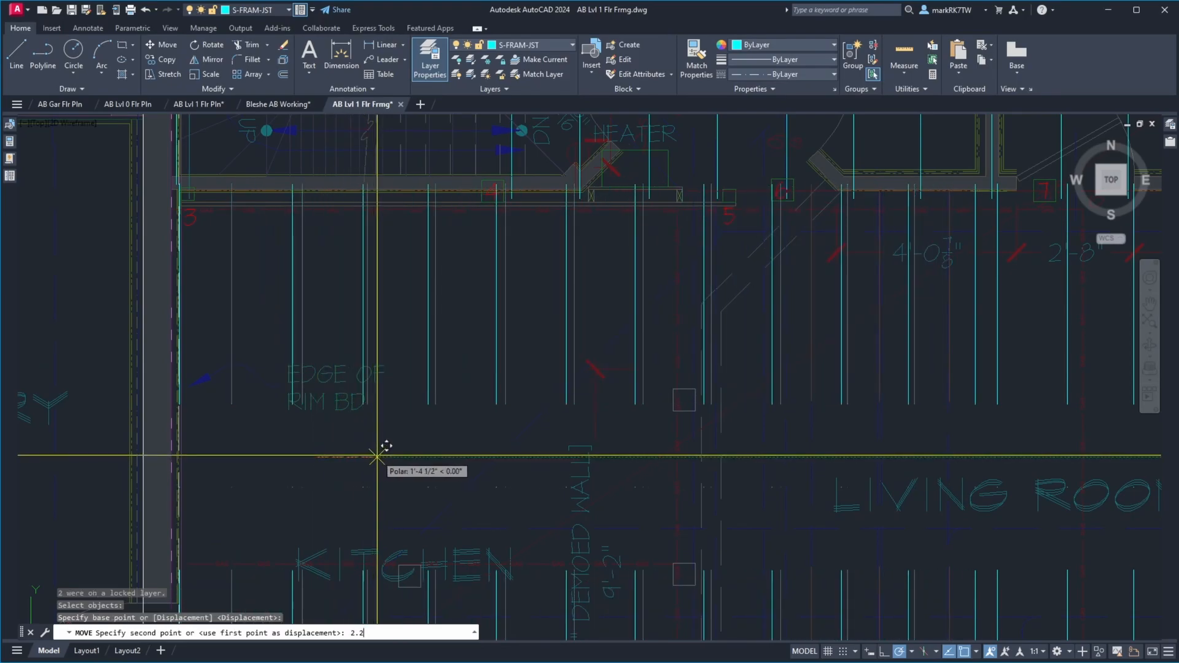
key("Return")
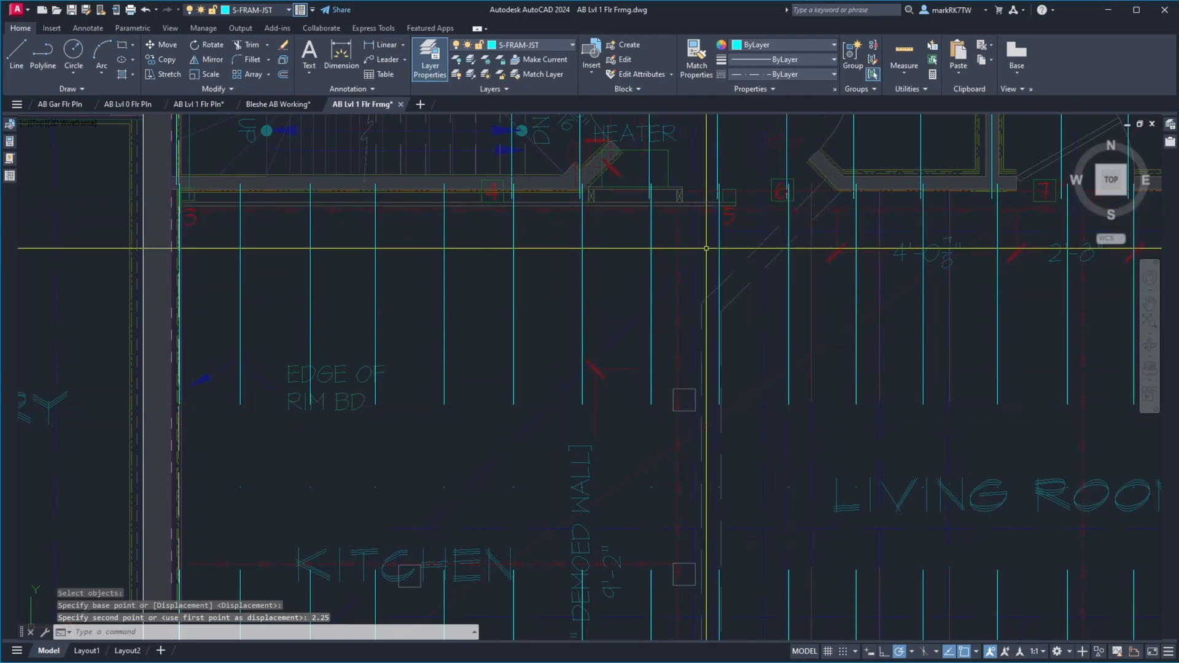
type("u")
key("Return")
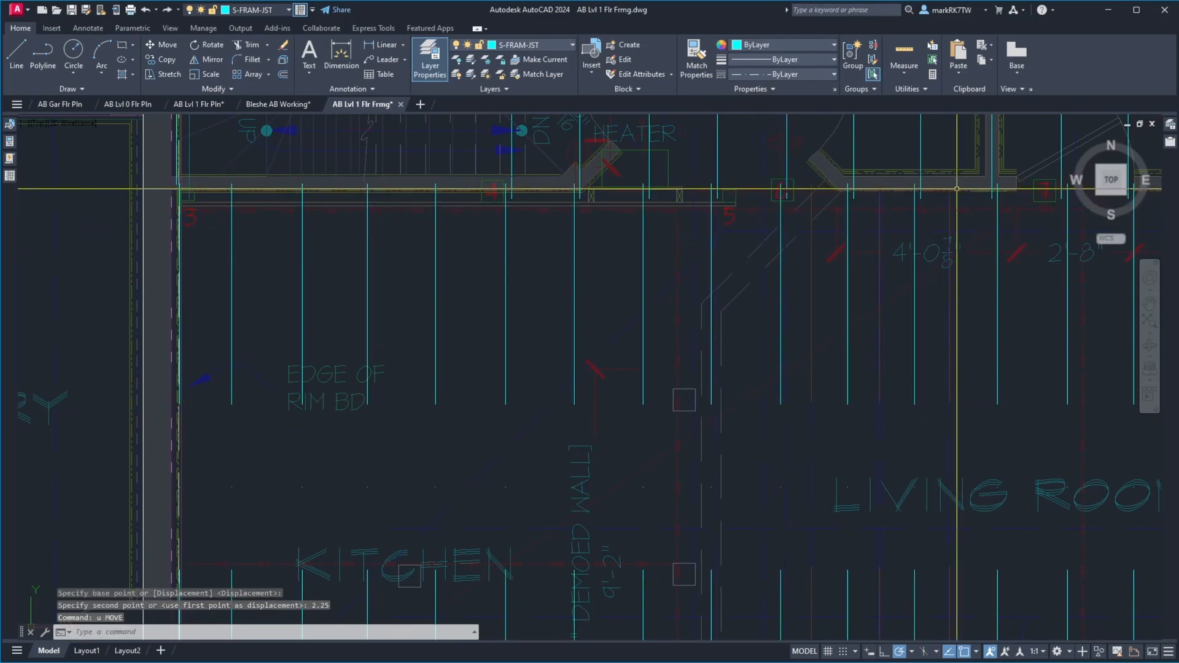
Measure the horizontal distance between the lapped north and south joists just east of post 6
scroll(962, 185, "up", 4)
type("d")
key("Return")
left_click(860, 174)
left_click(863, 173)
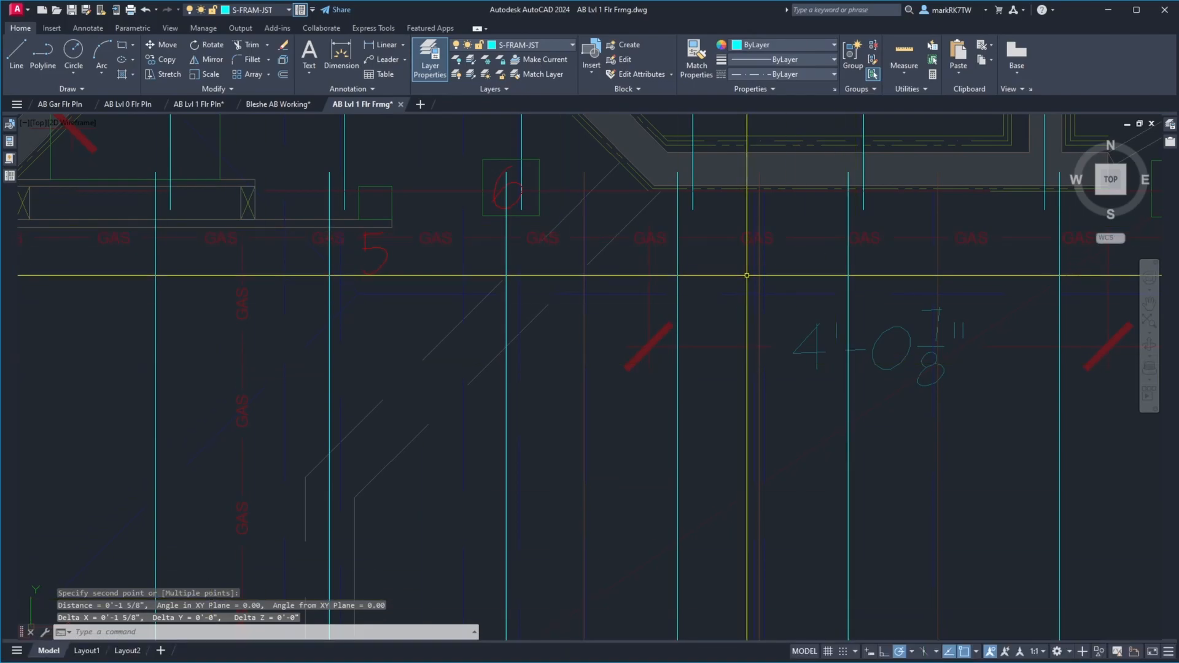
Move the eleven westernmost kitchen and living room joists 3.25 inches east and save the drawing
scroll(745, 305, "down", 6)
type("m")
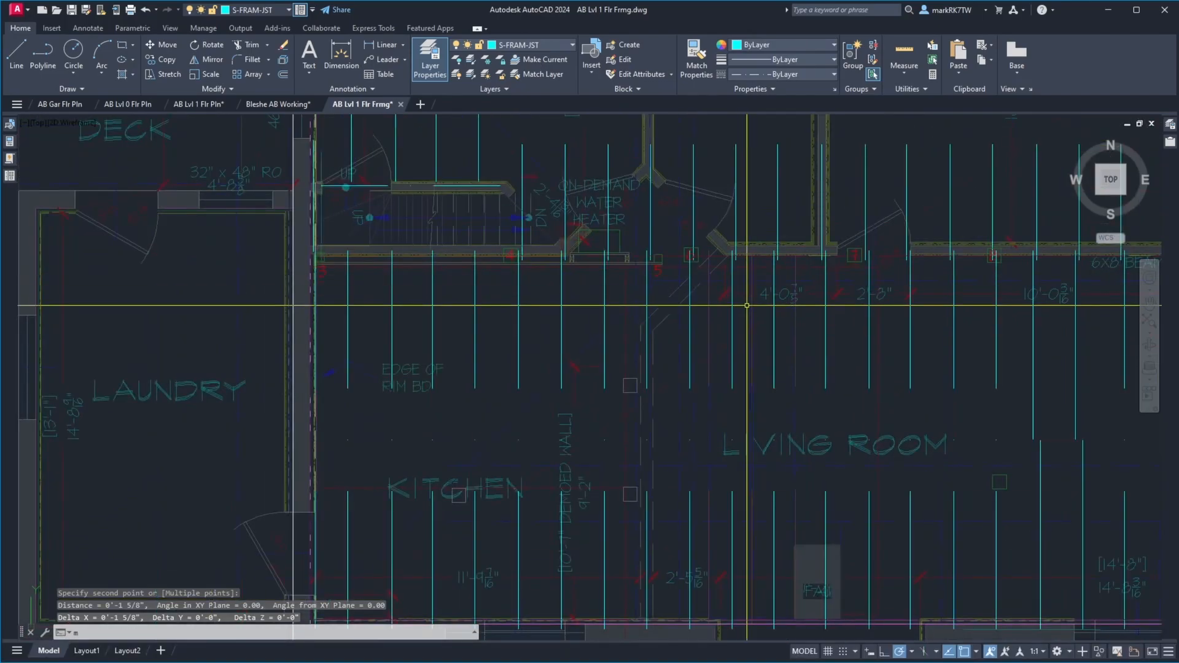
key("Return")
left_click(782, 354)
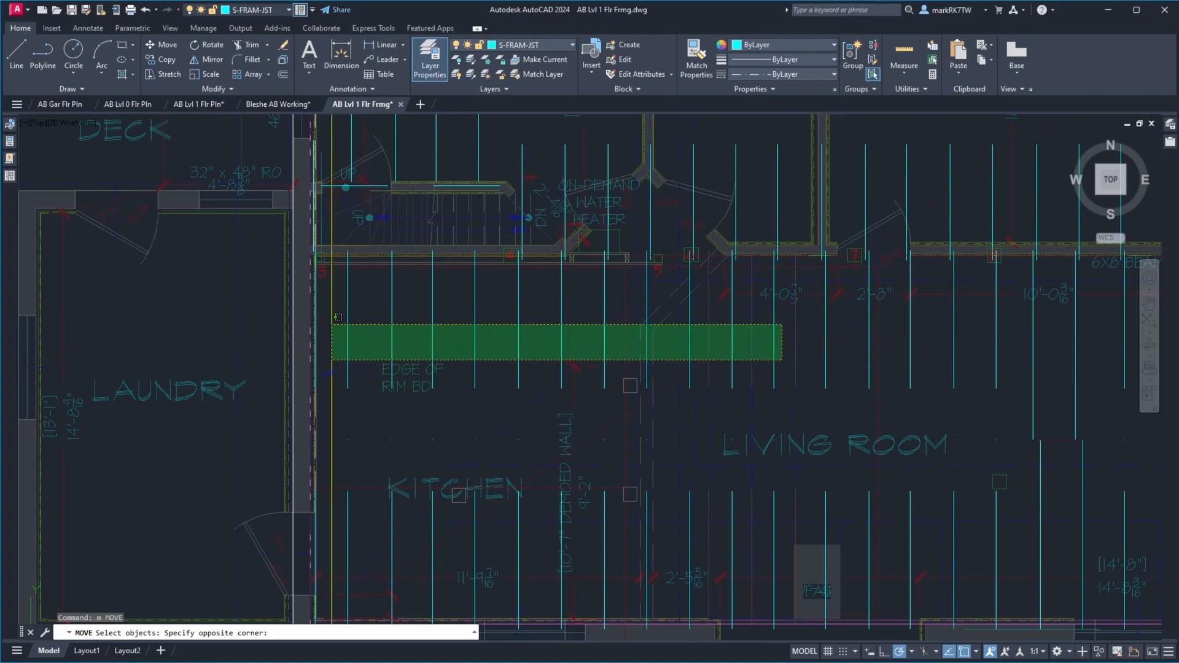
left_click(334, 321)
key("Return")
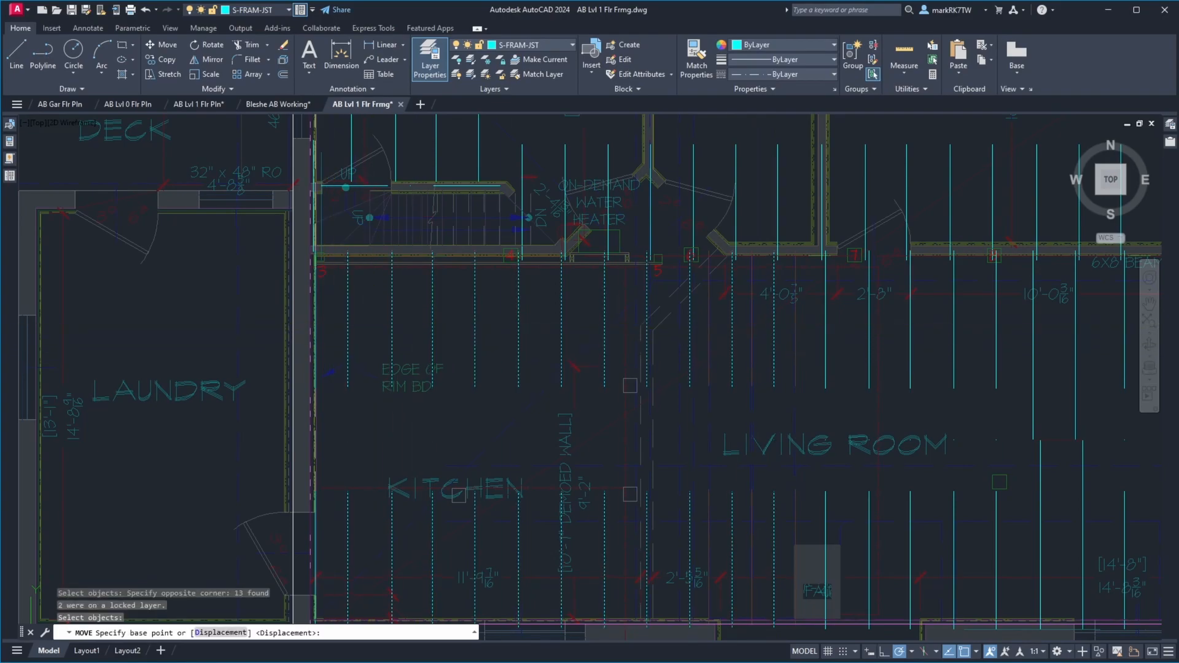
left_click(450, 326)
type("3.25")
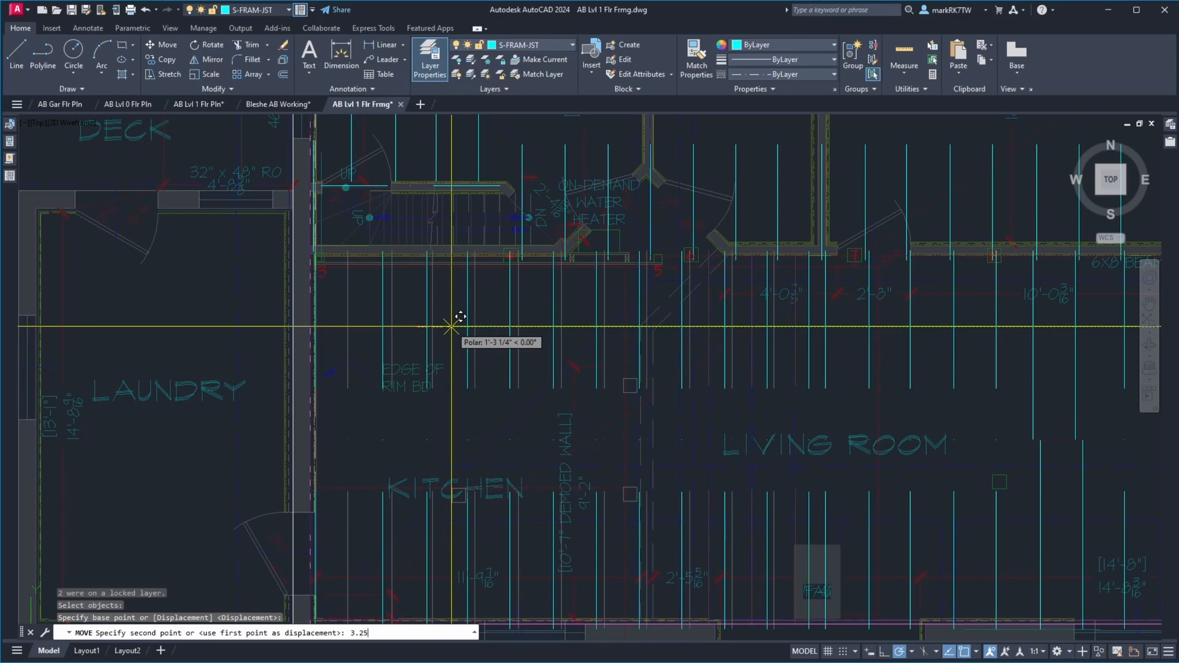
key("Return")
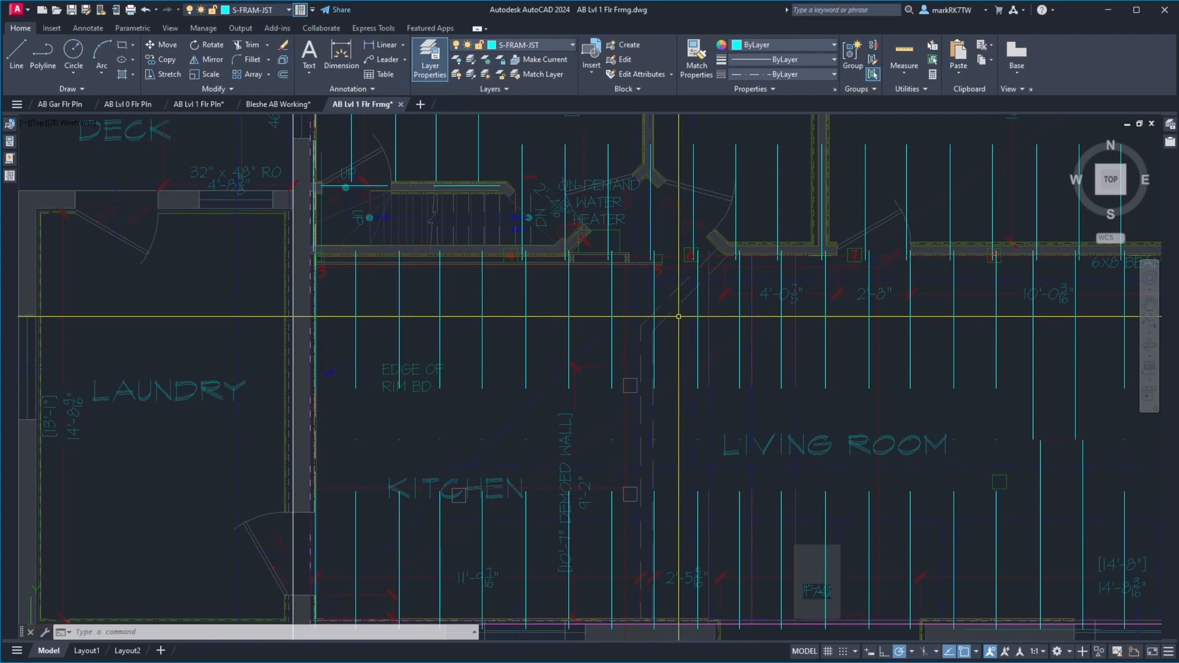
left_click(72, 10)
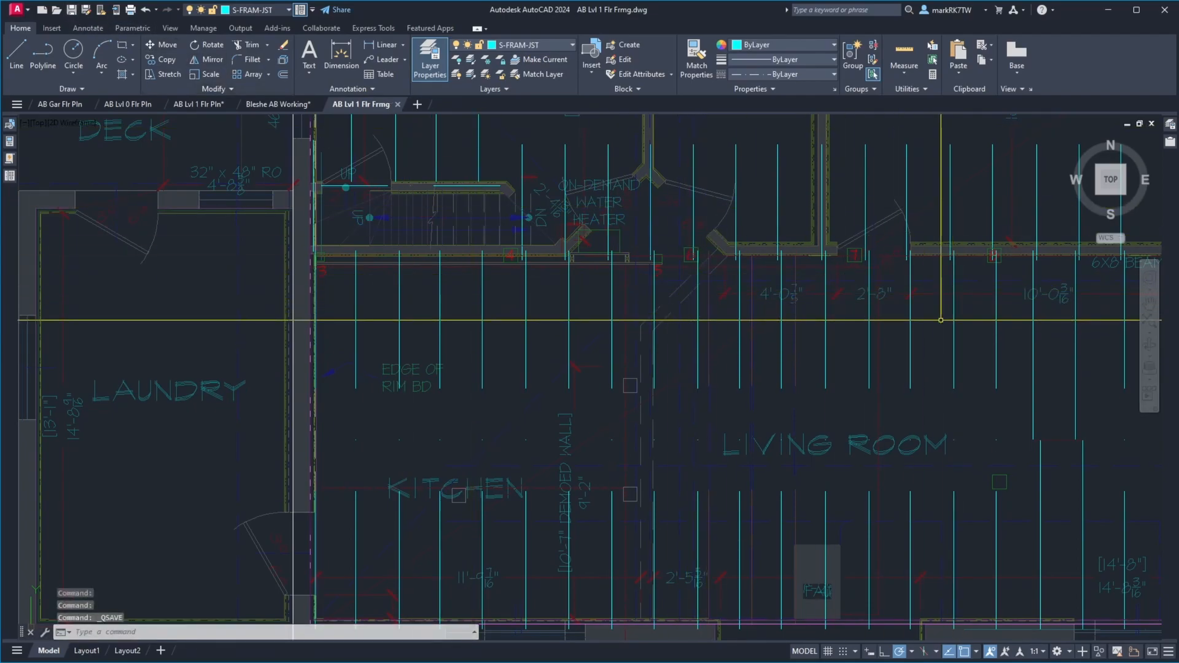
Examine the joists and beam joints above the posts in basement photo IMG_1395.JPG, up close and as a whole
left_click(996, 286)
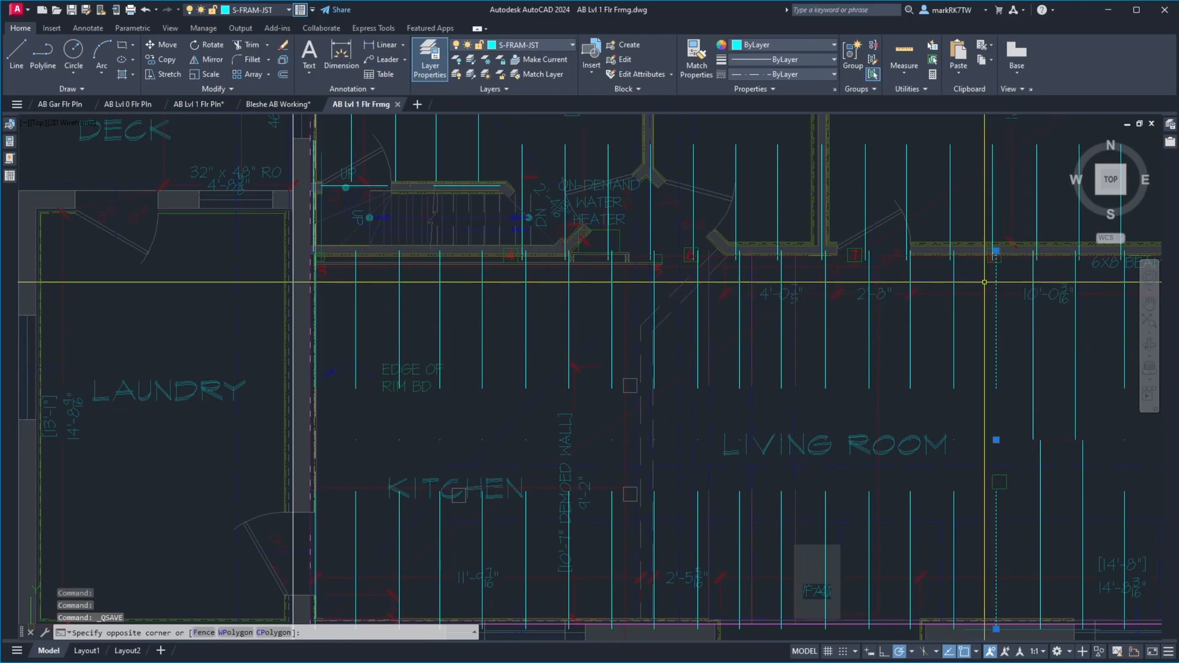
left_click(934, 335)
scroll(946, 325, "down", 6)
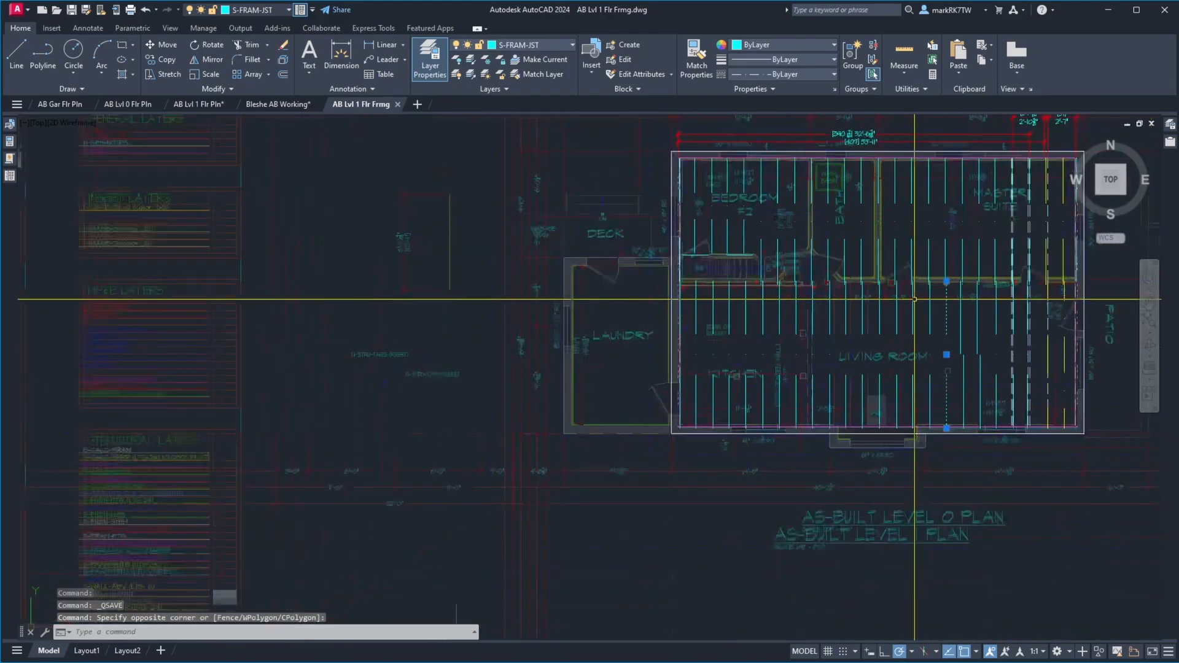
scroll(1001, 329, "up", 6)
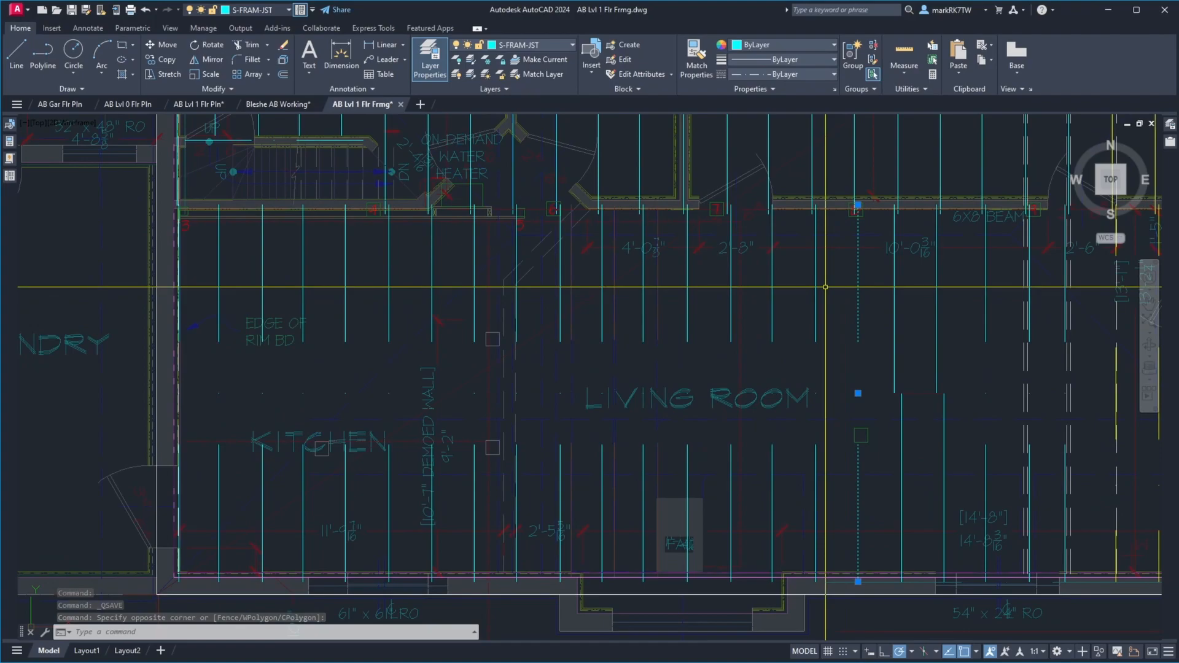
left_click_drag(1178, 65, 656, 72)
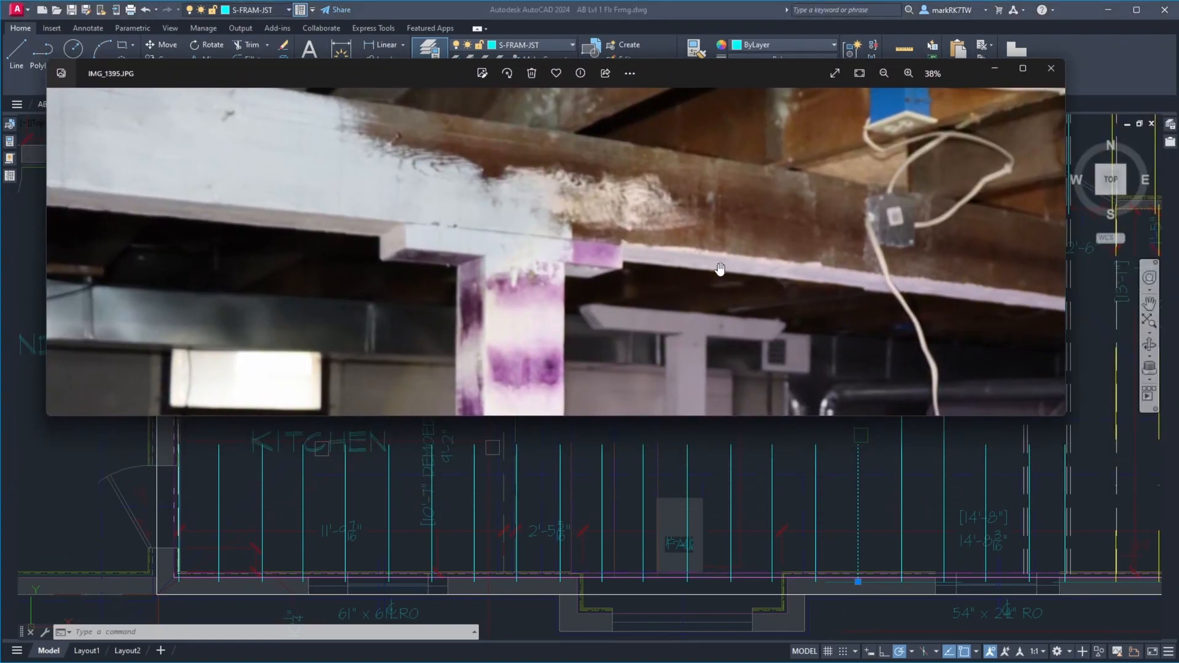
scroll(722, 271, "down", 3)
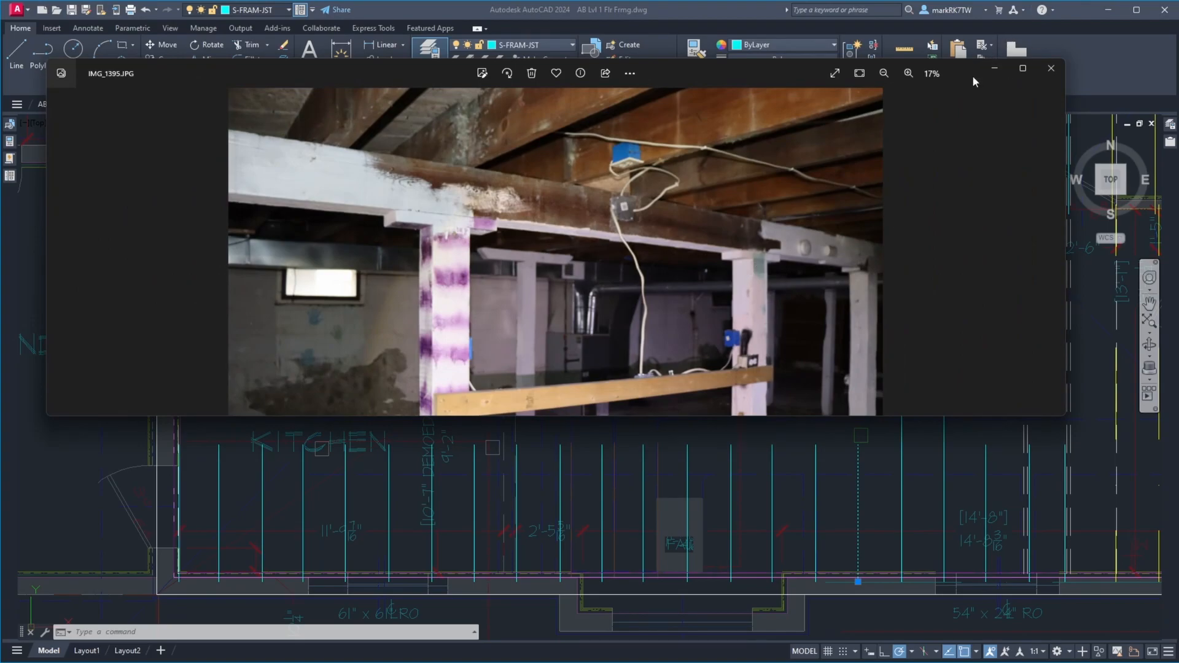
left_click_drag(768, 61, 771, 2)
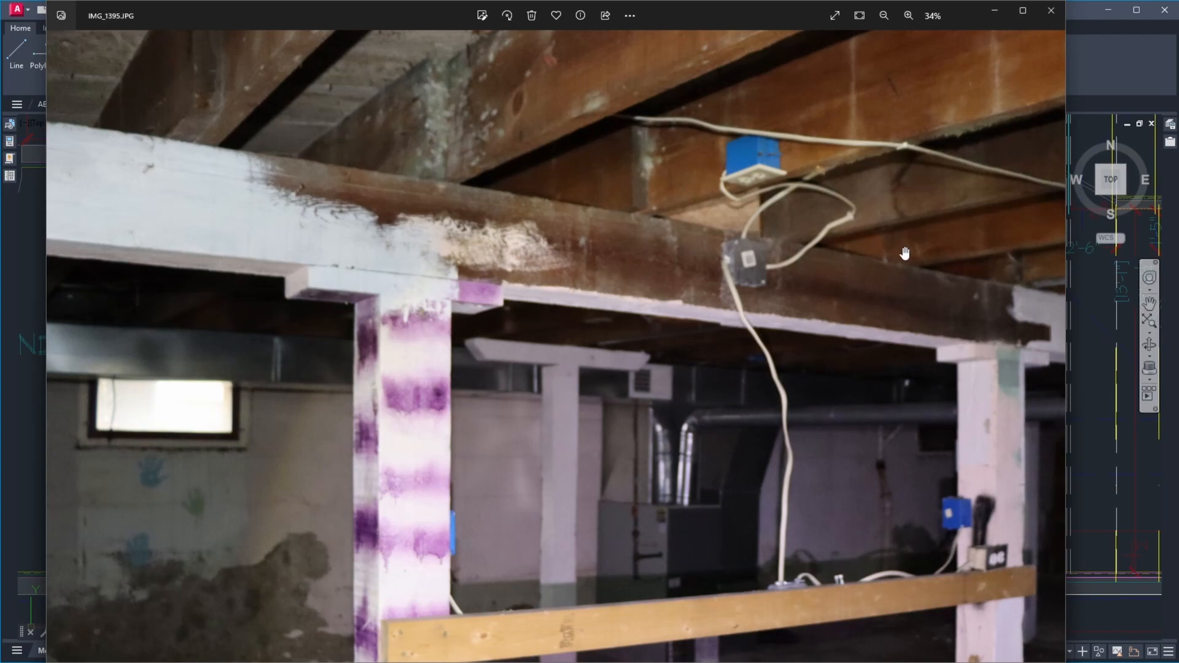
scroll(901, 253, "up", 5)
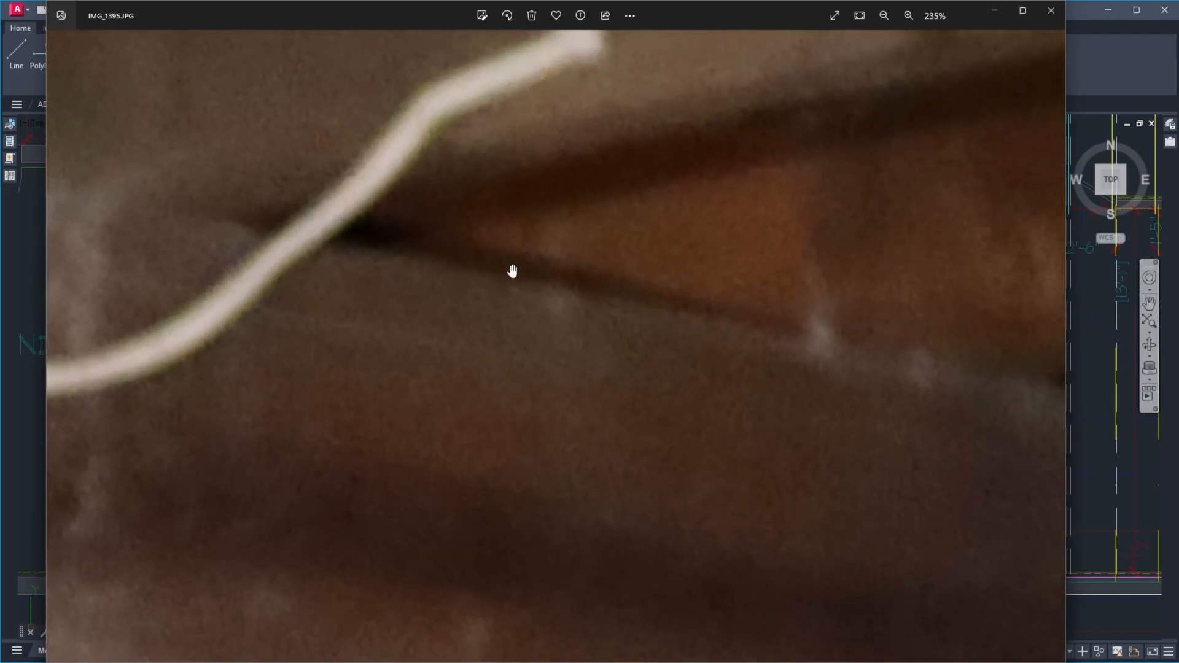
scroll(519, 258, "down", 4)
scroll(768, 299, "up", 5)
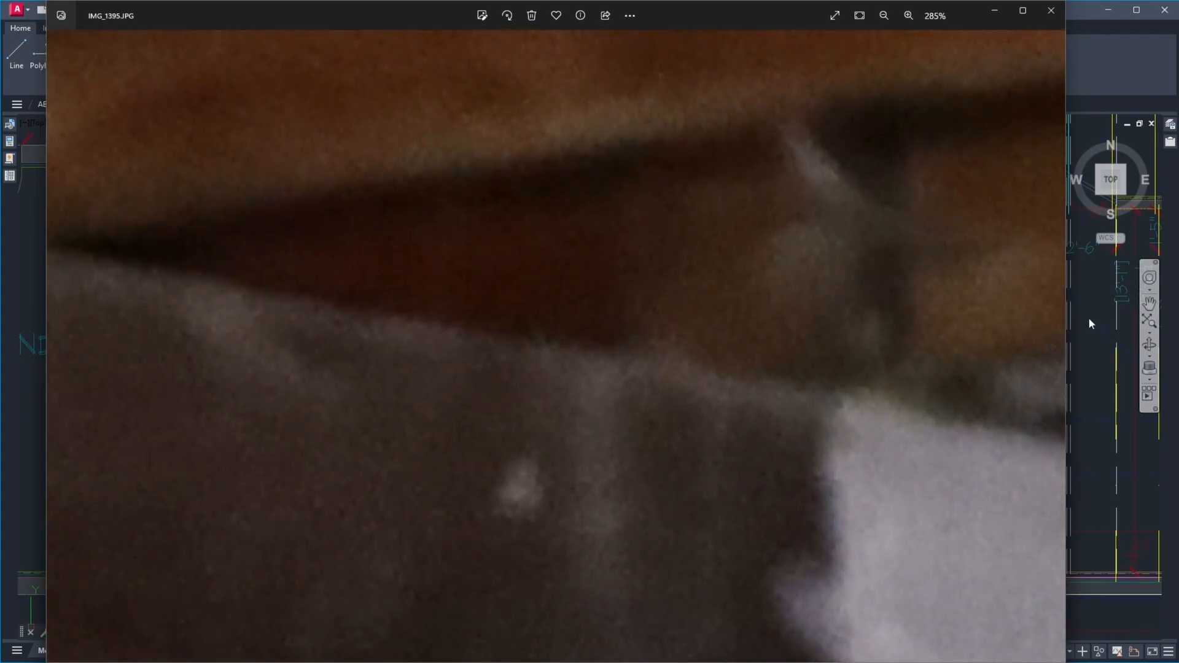
Browse the following basement photos through to IMG_1746.JPG and examine the joist beside the beam joint and tape measure
left_click(1064, 333)
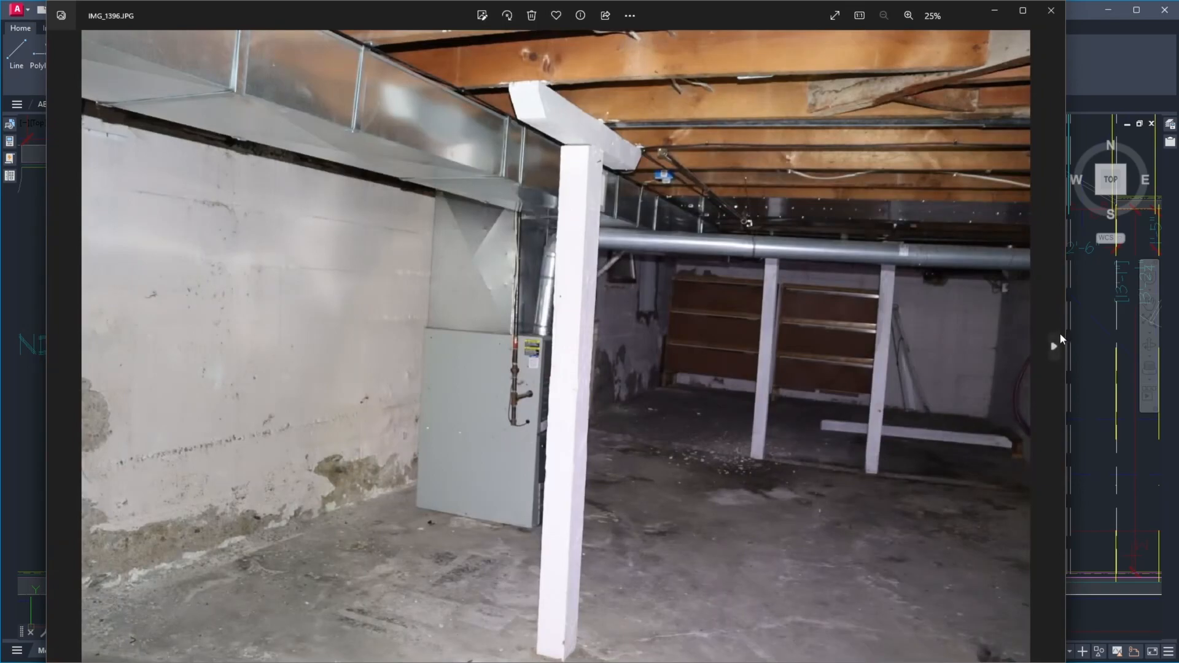
left_click(1060, 334)
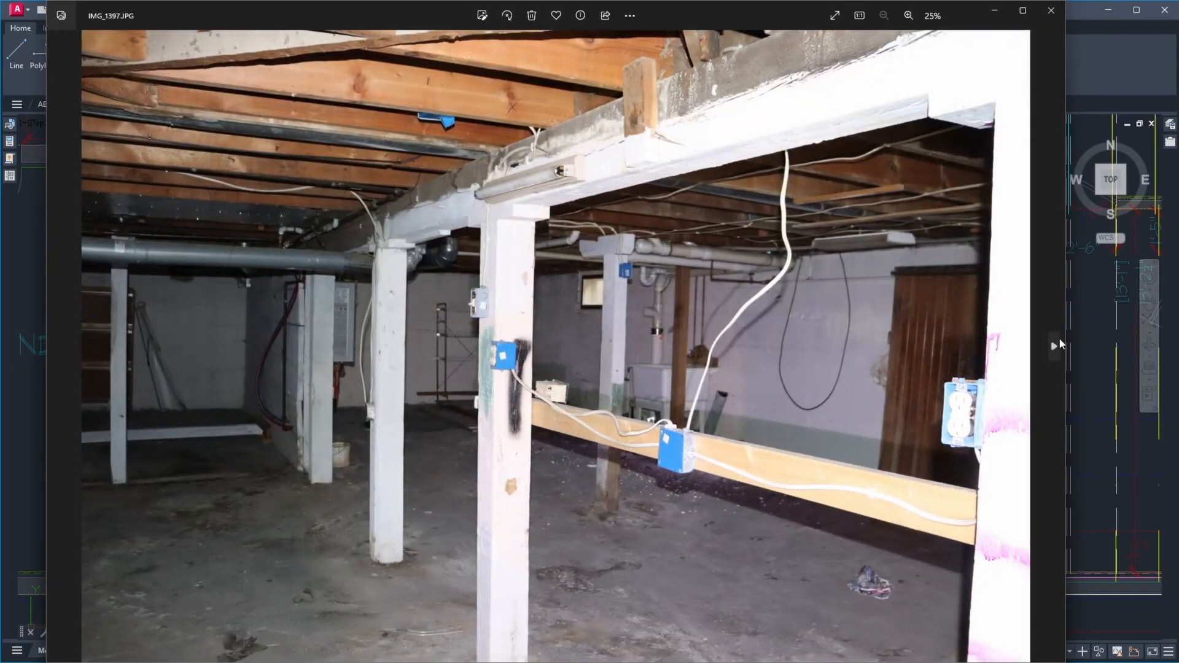
left_click(1060, 341)
left_click(1059, 341)
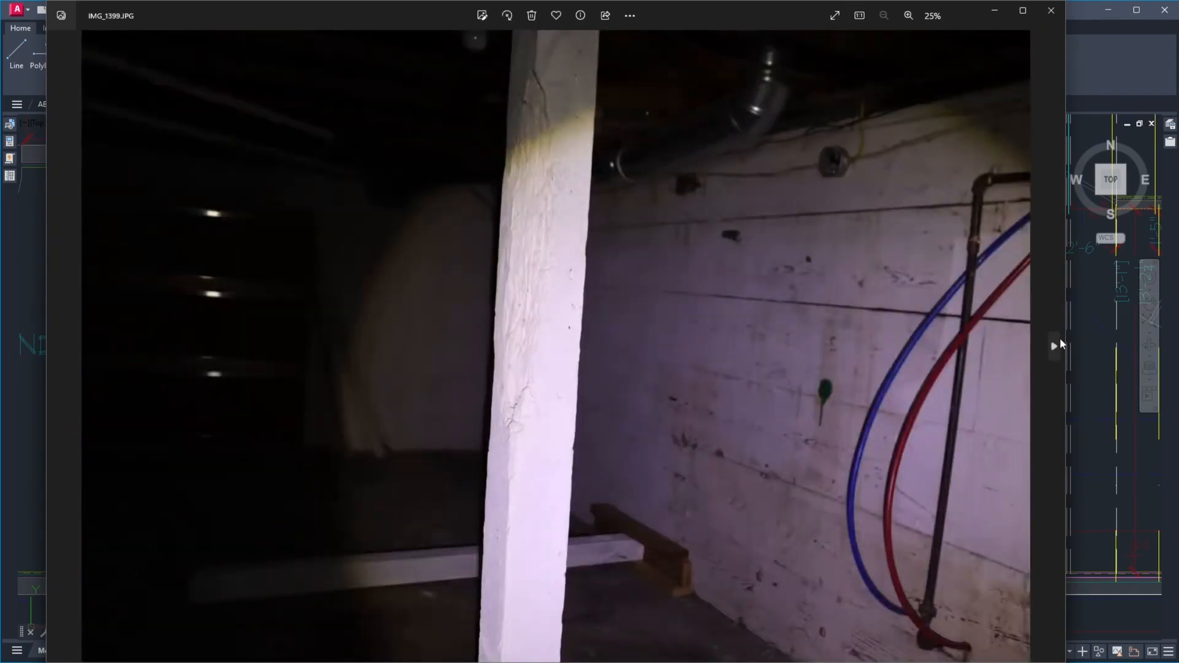
left_click(1060, 341)
left_click(1060, 341)
left_click(1059, 341)
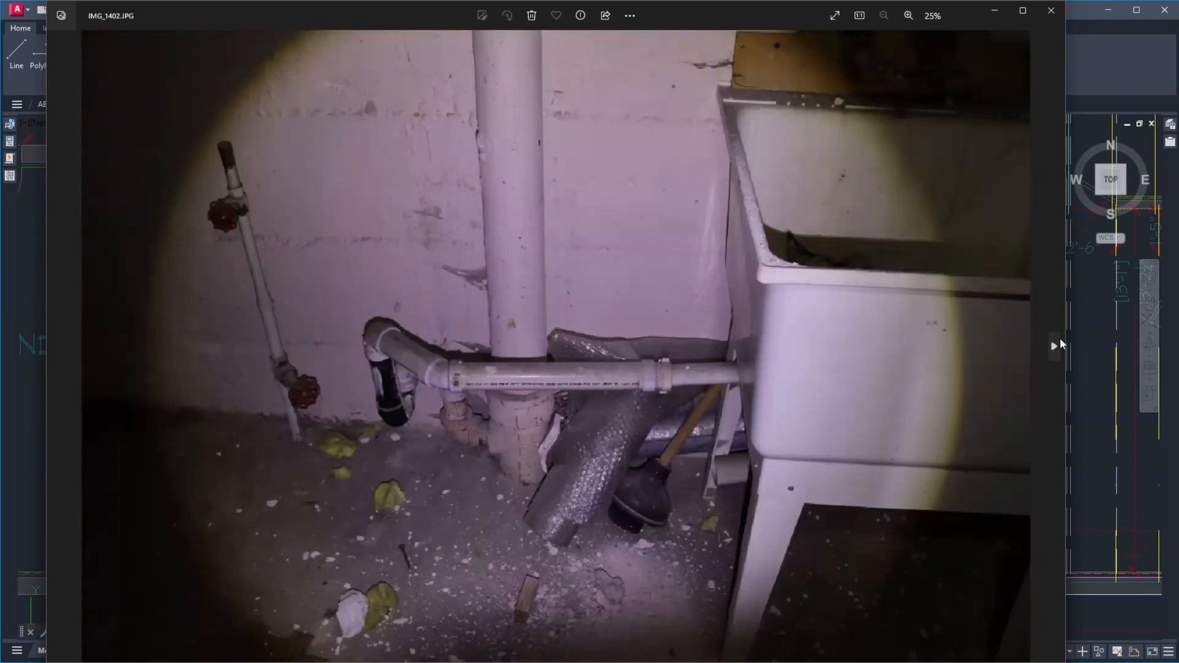
left_click(1060, 342)
left_click(1060, 341)
left_click(1060, 342)
left_click(1060, 342)
left_click(1059, 341)
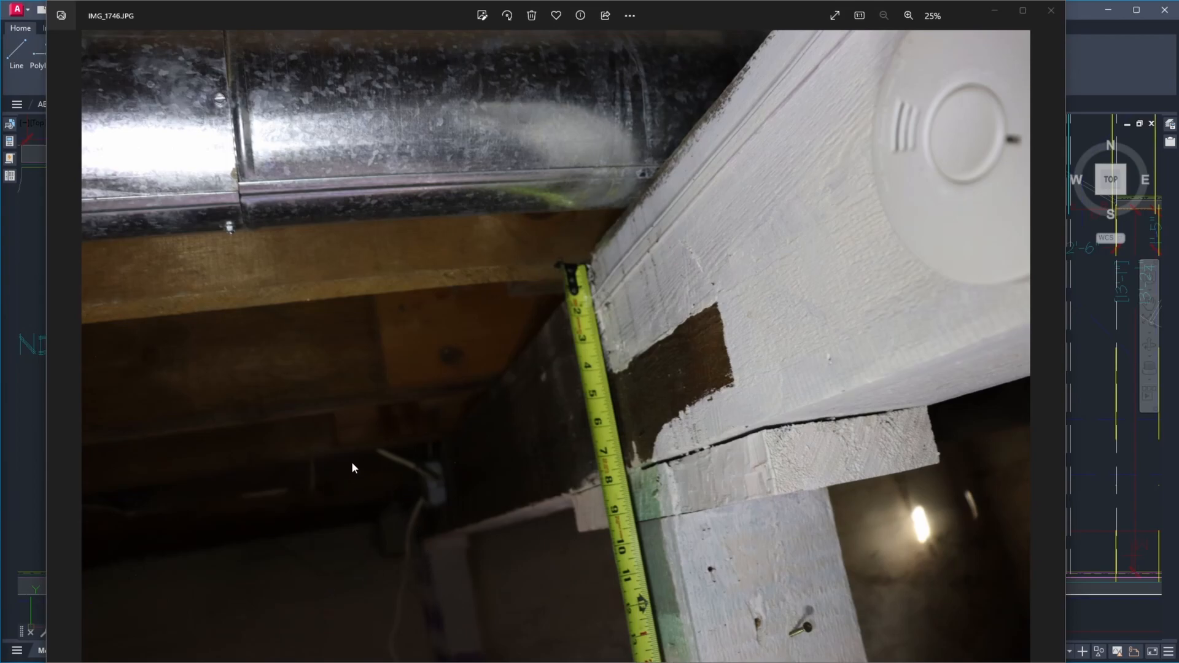
scroll(369, 473, "up", 4)
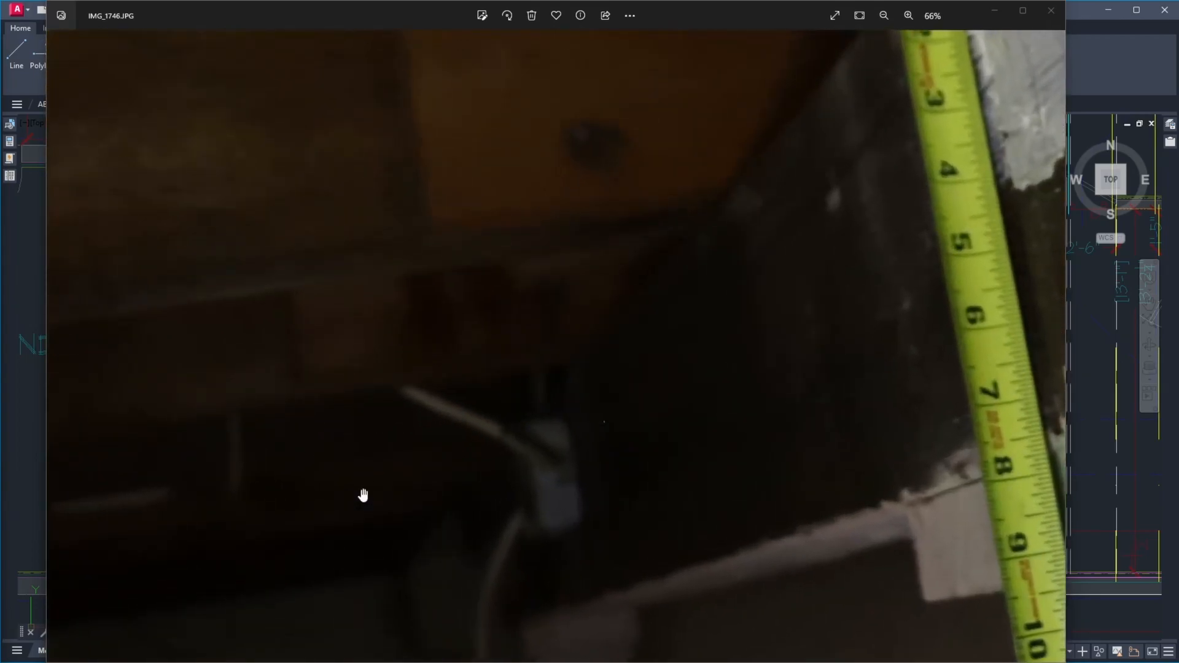
scroll(344, 419, "down", 3)
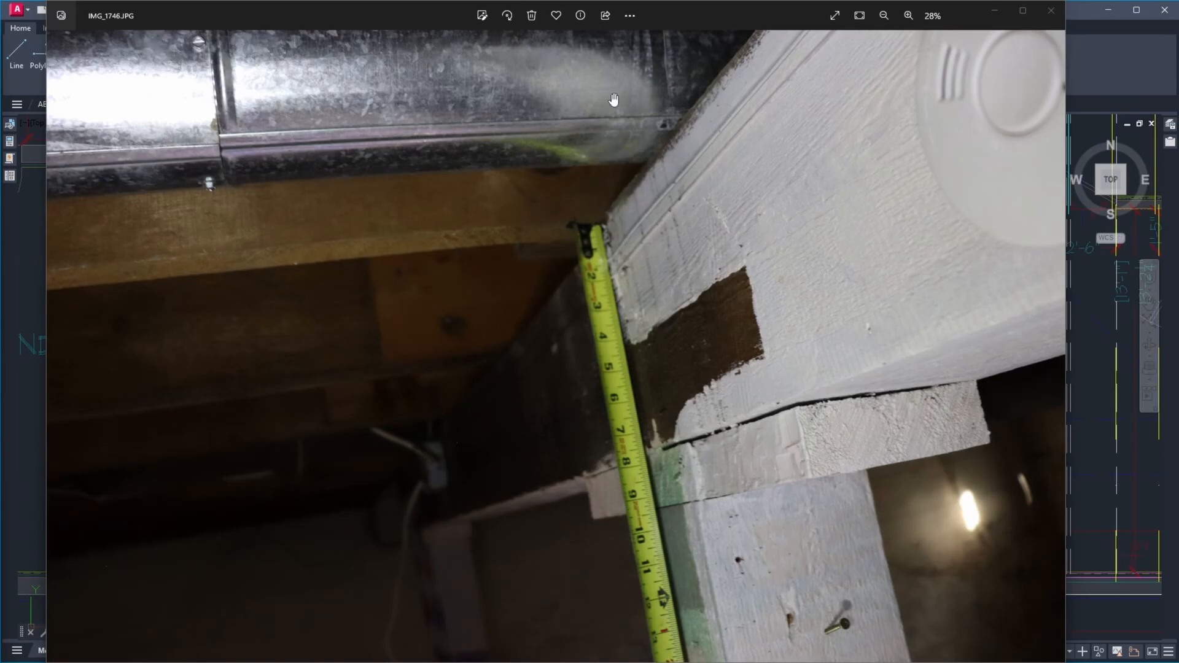
Compare photo IMG_1746.JPG with the joists around post 7 on the plan, clear the joist selection and save the drawing
left_click_drag(657, 5, 1178, 35)
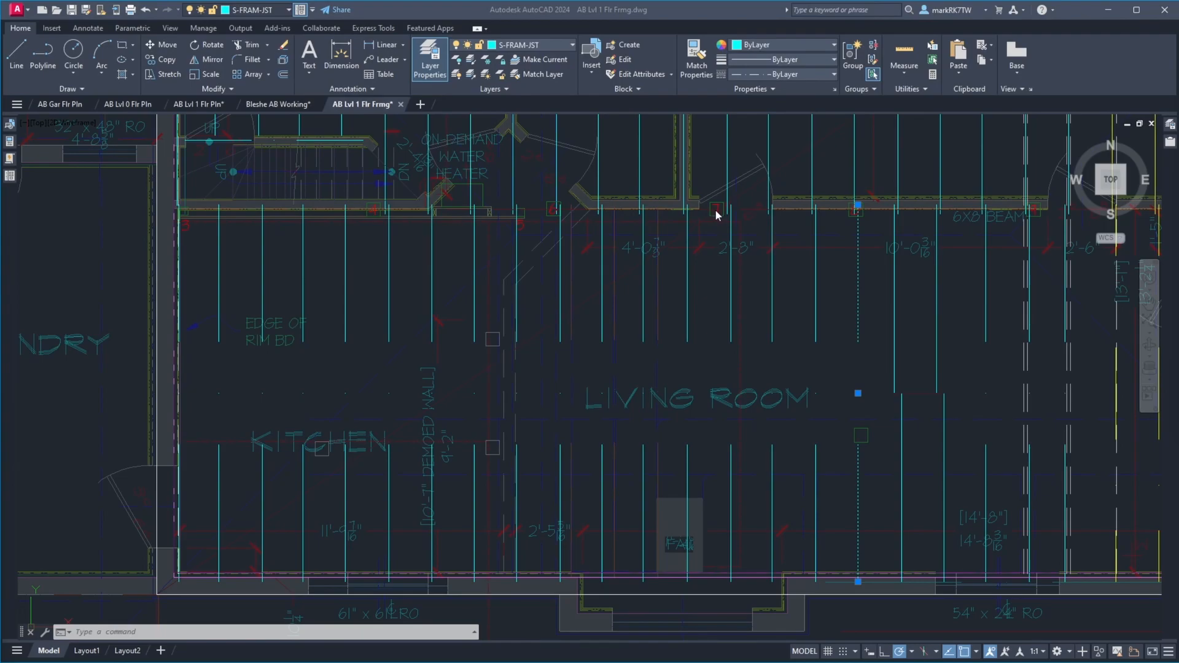
left_click_drag(1178, 89, 824, 53)
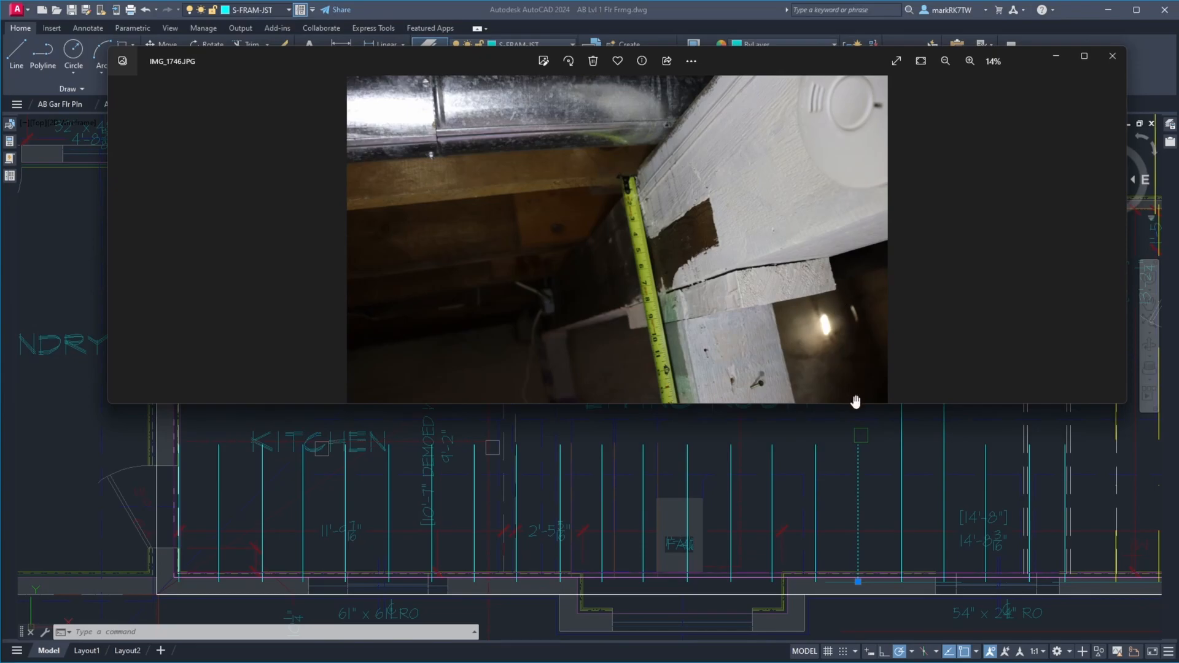
left_click_drag(855, 405, 855, 607)
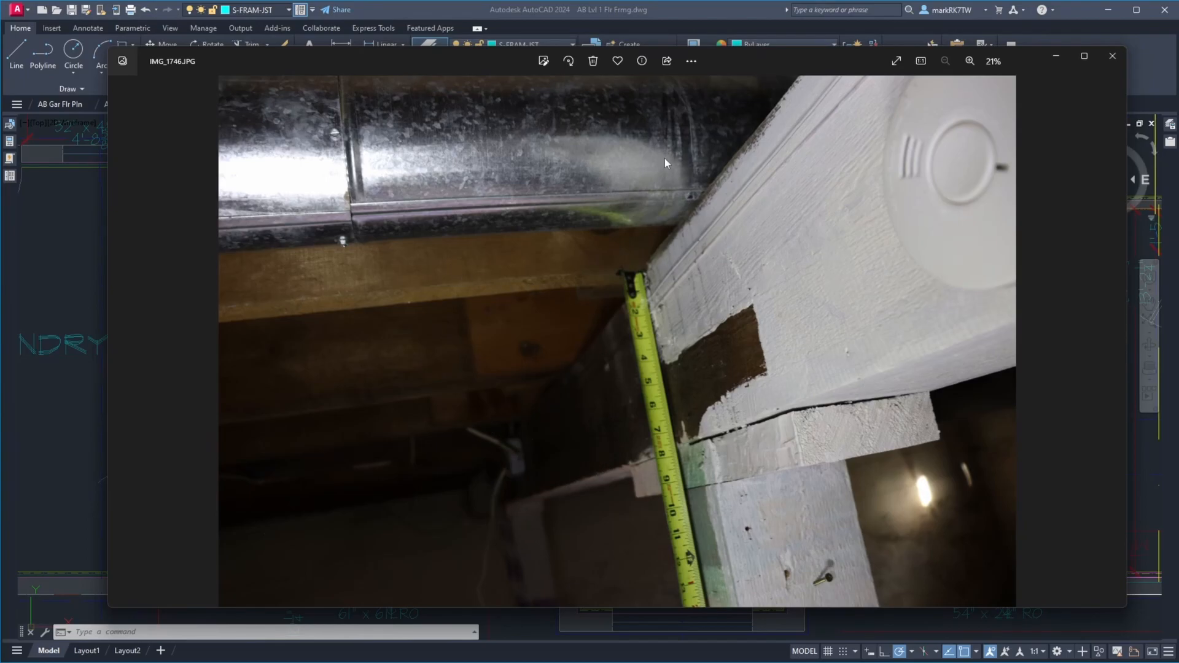
mouse_move(764, 56)
left_mouse_down()
mouse_move(974, 366)
mouse_move(872, 324)
mouse_move(816, 263)
left_mouse_up()
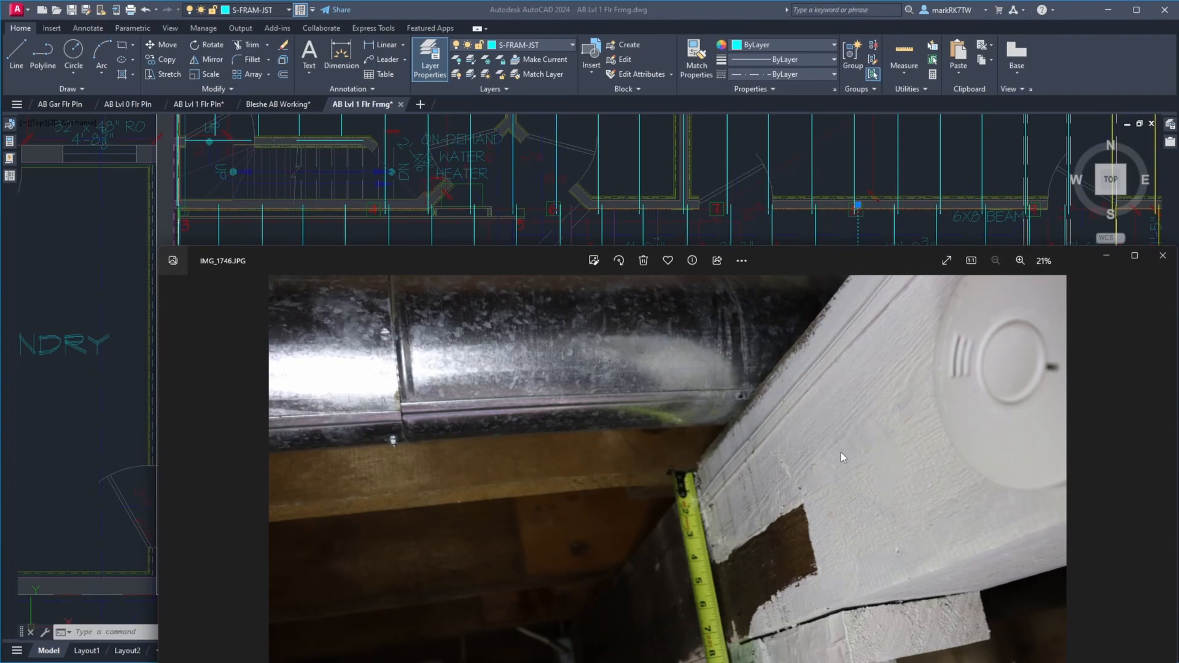
mouse_move(818, 260)
left_mouse_down()
mouse_move(974, 230)
mouse_move(1178, 24)
left_mouse_up()
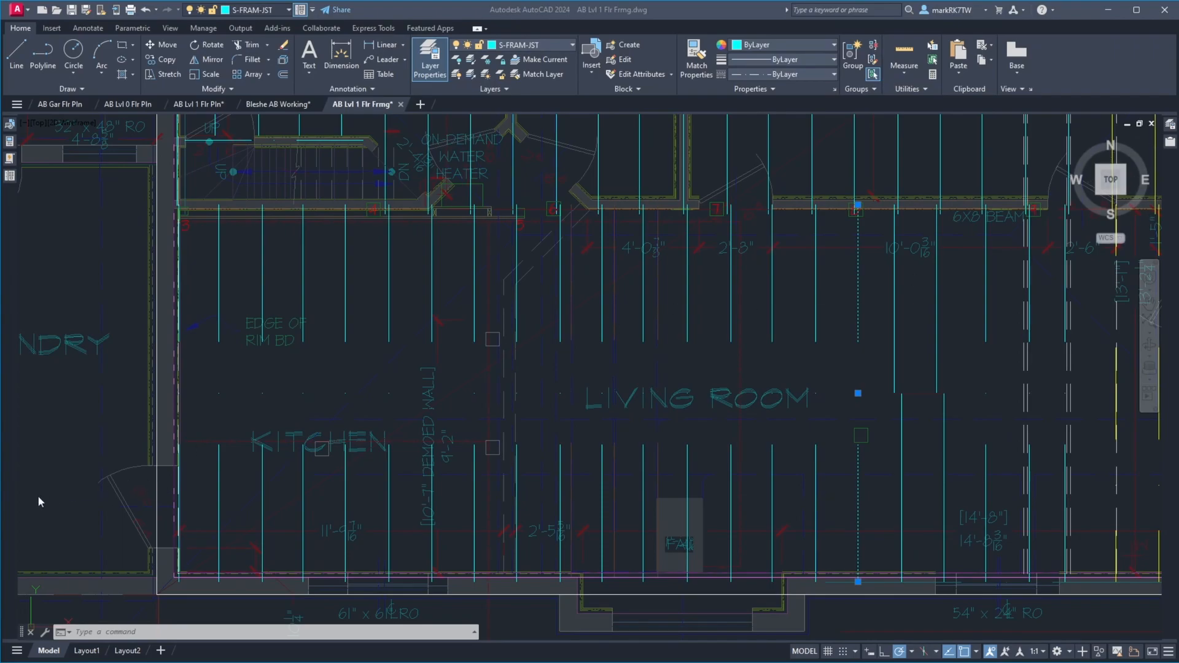
left_click(774, 391)
key("Escape")
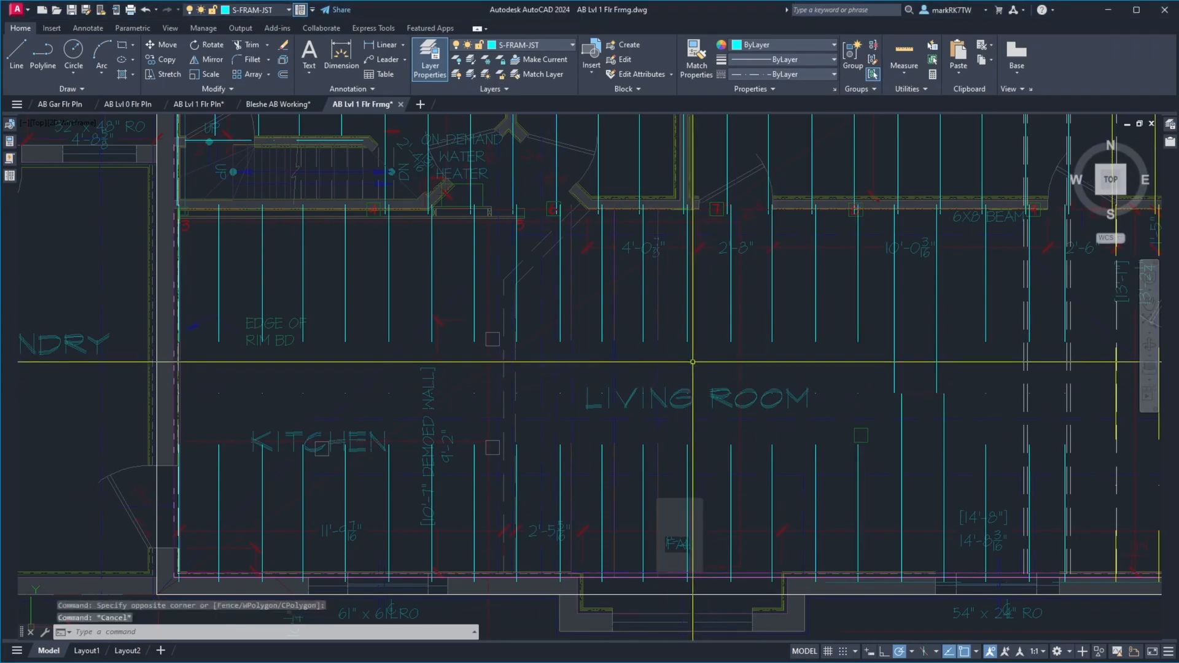
left_click(72, 11)
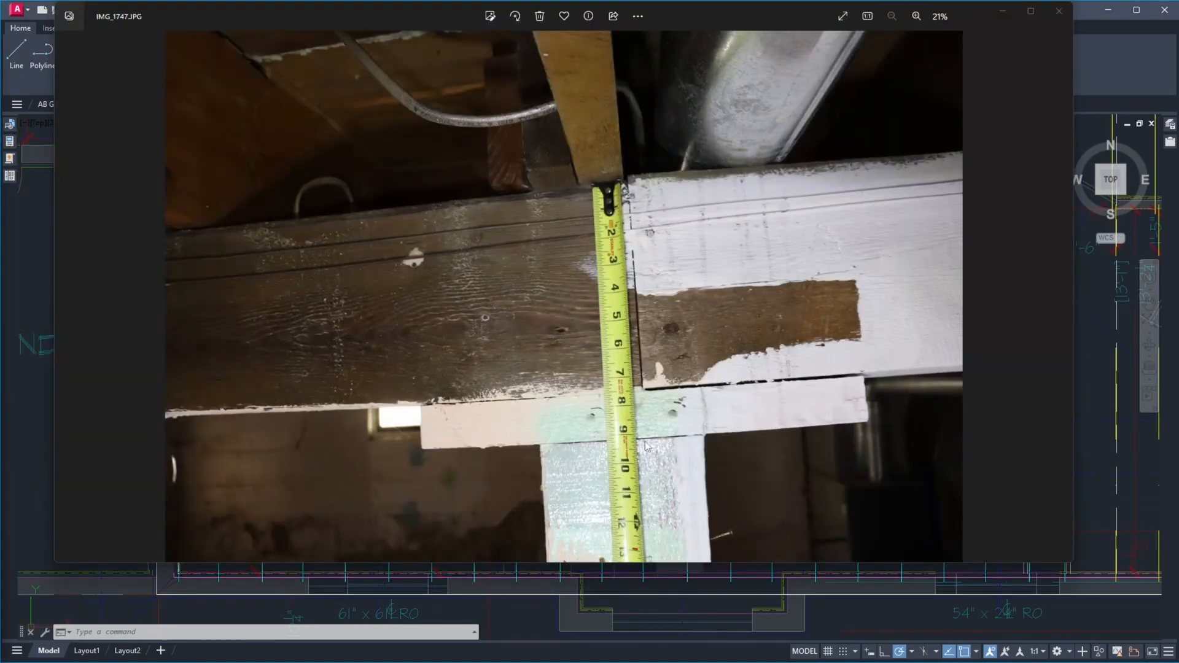
Compare photo IMG_1747.JPG with the joists at the beam joint over post 7 on the plan
mouse_move(757, 17)
left_mouse_down()
mouse_move(1026, 471)
mouse_move(966, 415)
mouse_move(869, 234)
mouse_move(862, 253)
left_mouse_up()
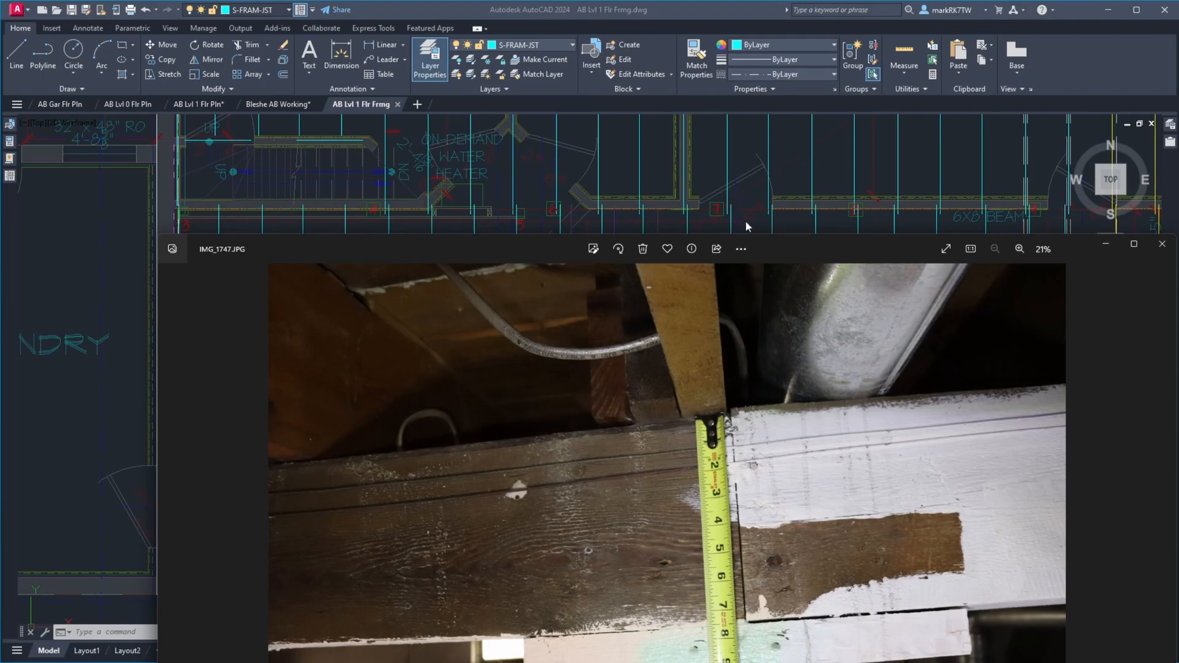
mouse_move(806, 246)
left_mouse_down()
mouse_move(810, 431)
mouse_move(777, 360)
mouse_move(768, 255)
mouse_move(795, 361)
left_mouse_up()
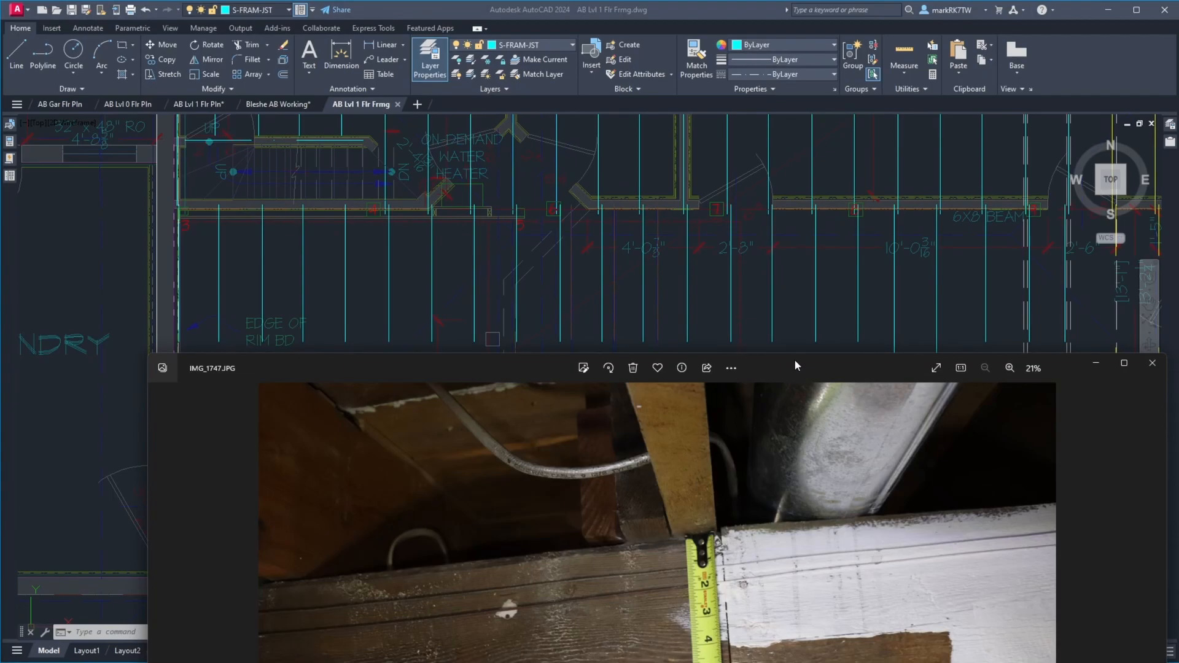
left_click(734, 209)
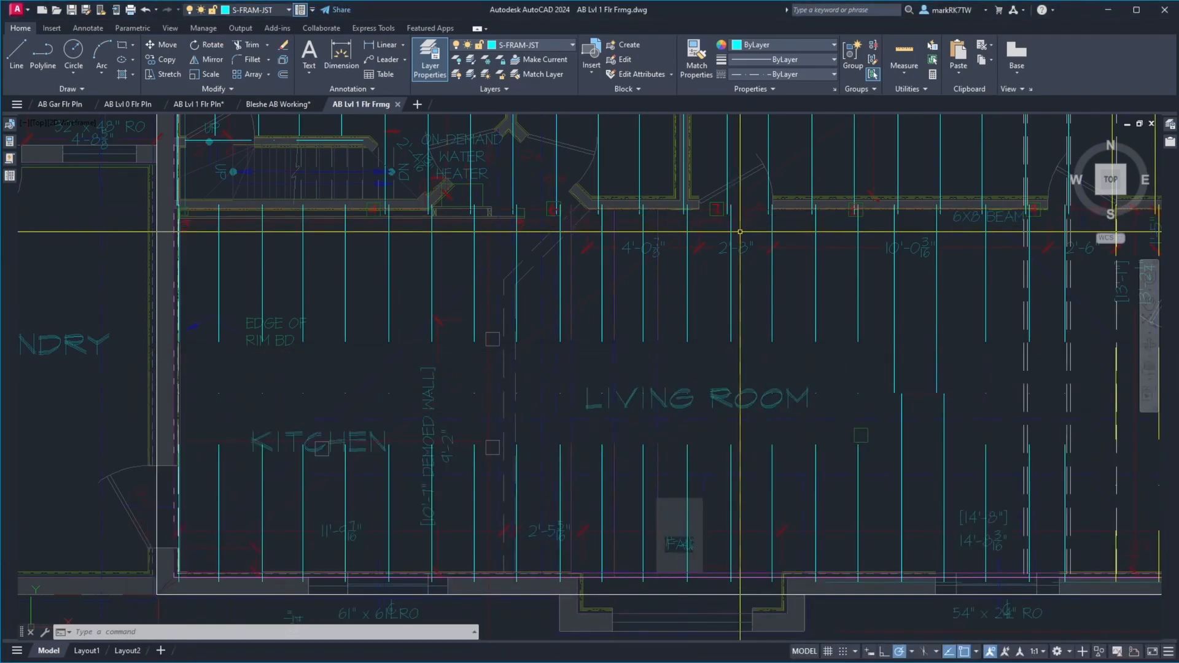
Copy the living room joist just east of post 7 eastward by the offset between the lapped north and south joists
type("c")
key("Return")
left_click(728, 222)
key("Return")
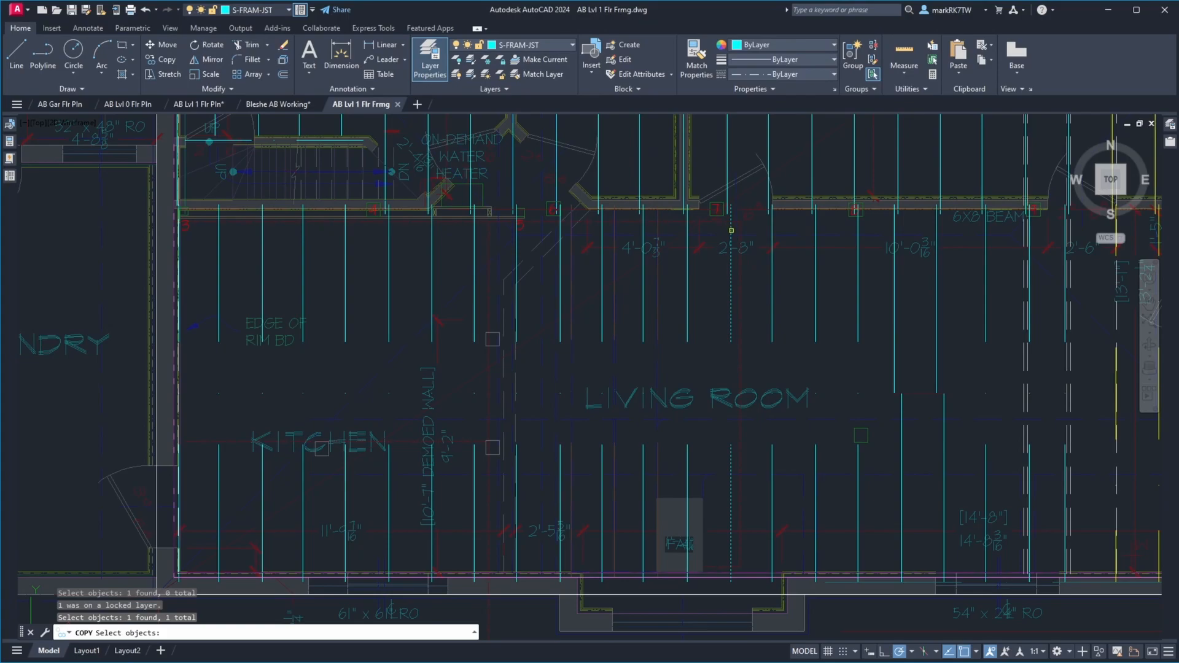
scroll(730, 215, "up", 4)
left_click(711, 224)
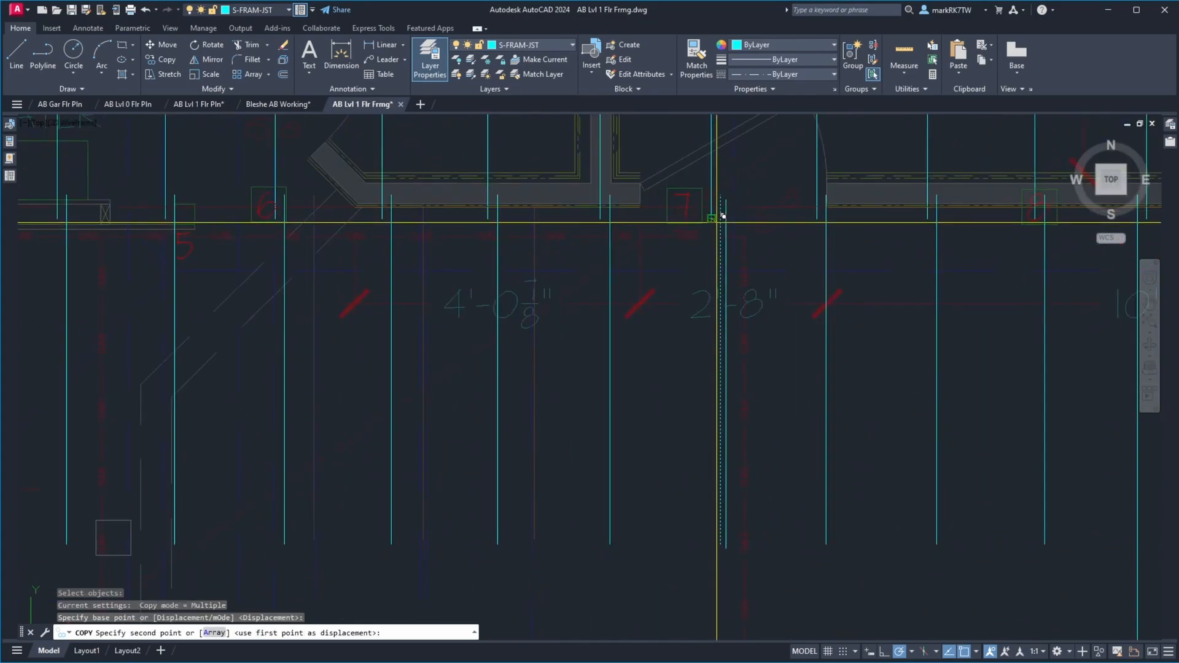
scroll(728, 215, "up", 3)
left_click(729, 213)
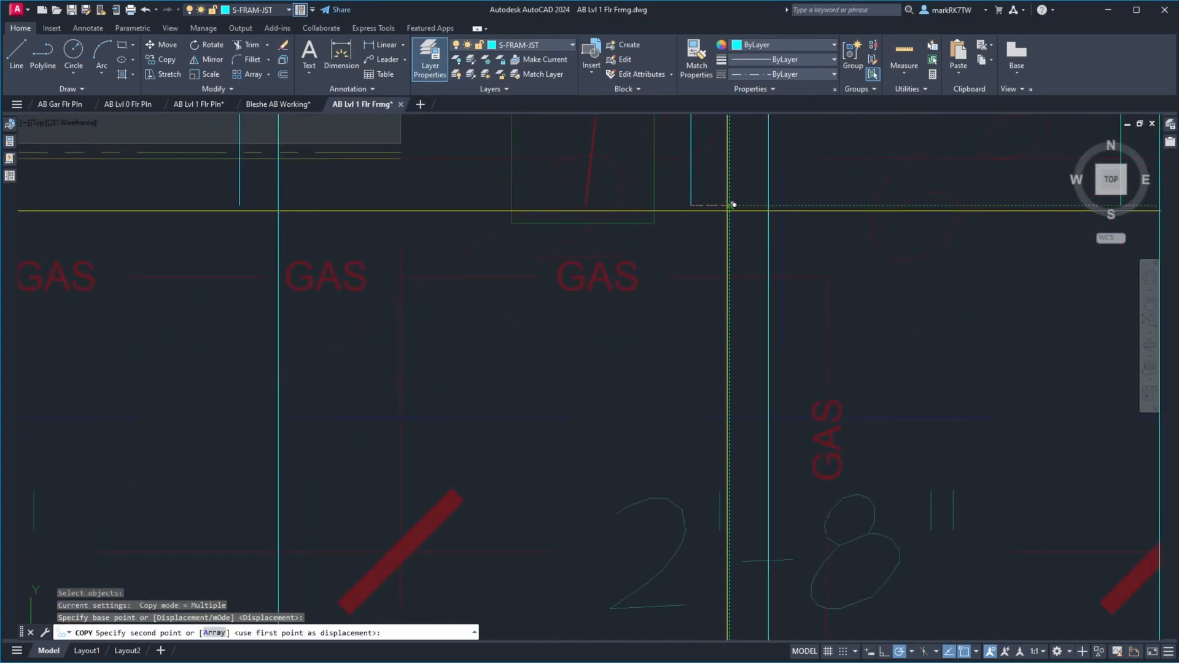
key("Escape")
Shorten the copied joist by moving its south end 8'-8 5/16" north, and color it yellow
scroll(755, 277, "down", 3)
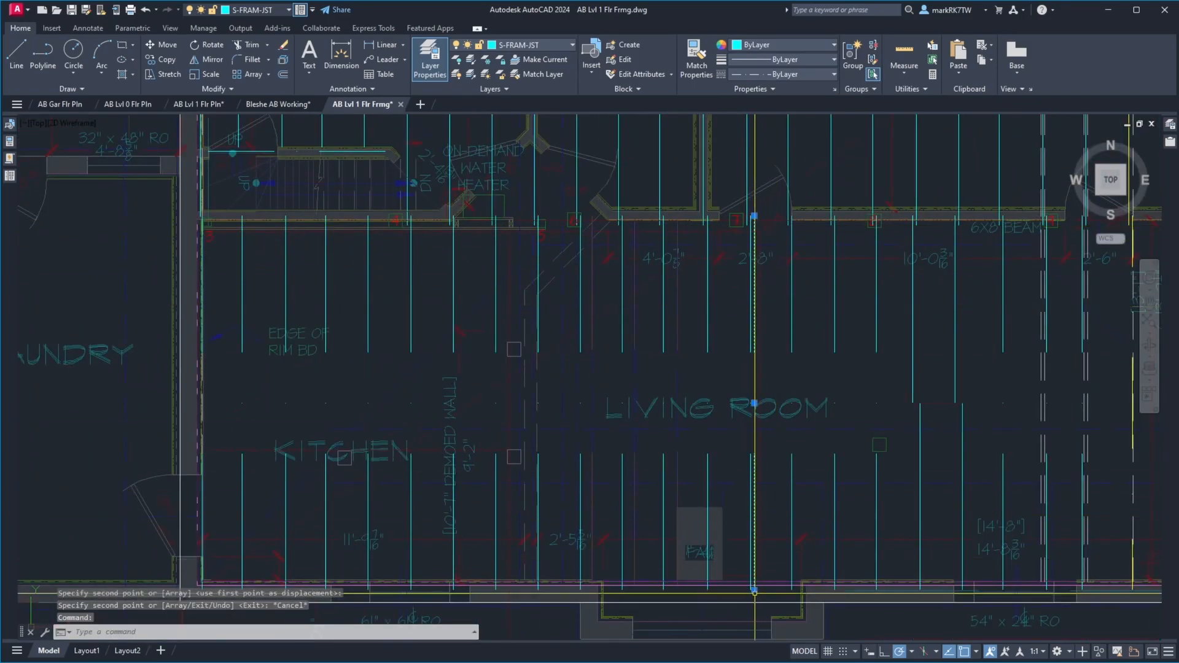
left_click(754, 589)
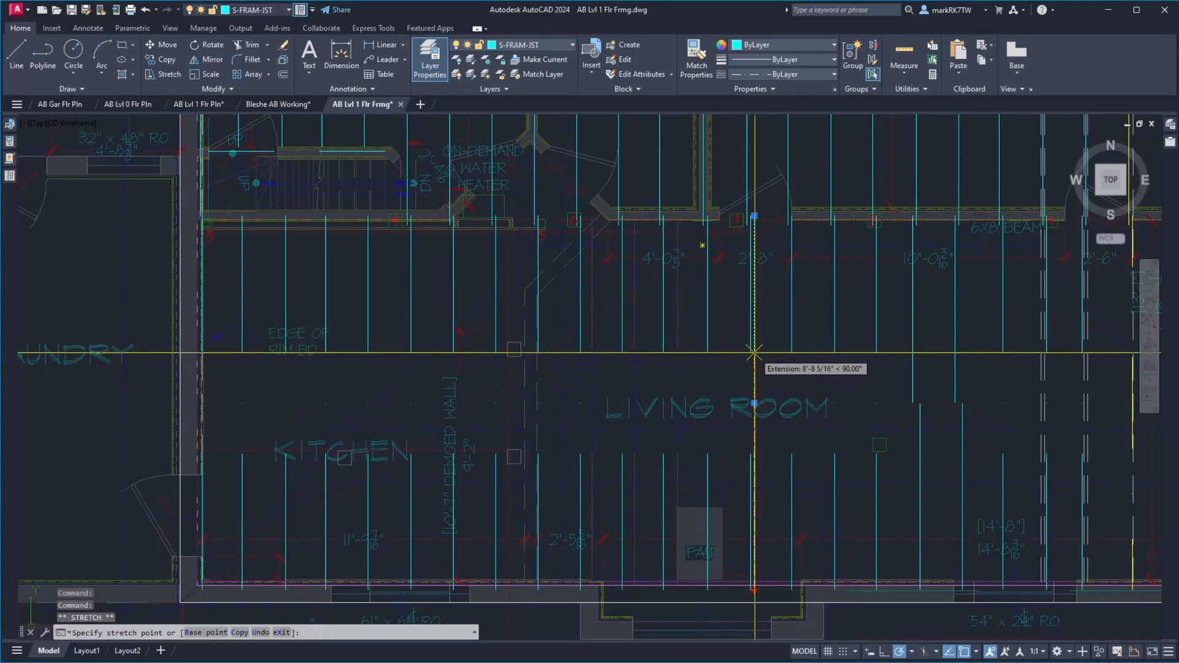
left_click(754, 353)
left_click(833, 45)
left_click(748, 163)
key("Escape")
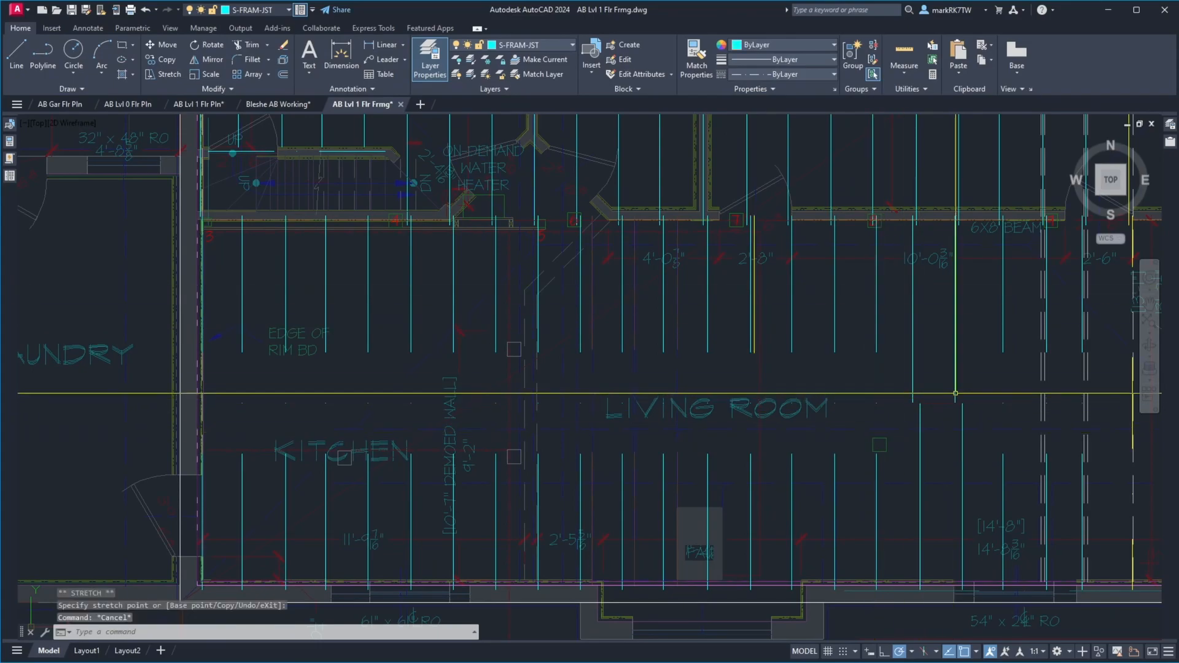
Set the color of the four half-length joist lines in the east part of the living room to 241,235,31 and save the drawing
left_click(976, 375)
left_click(901, 374)
left_click(967, 430)
left_click(913, 460)
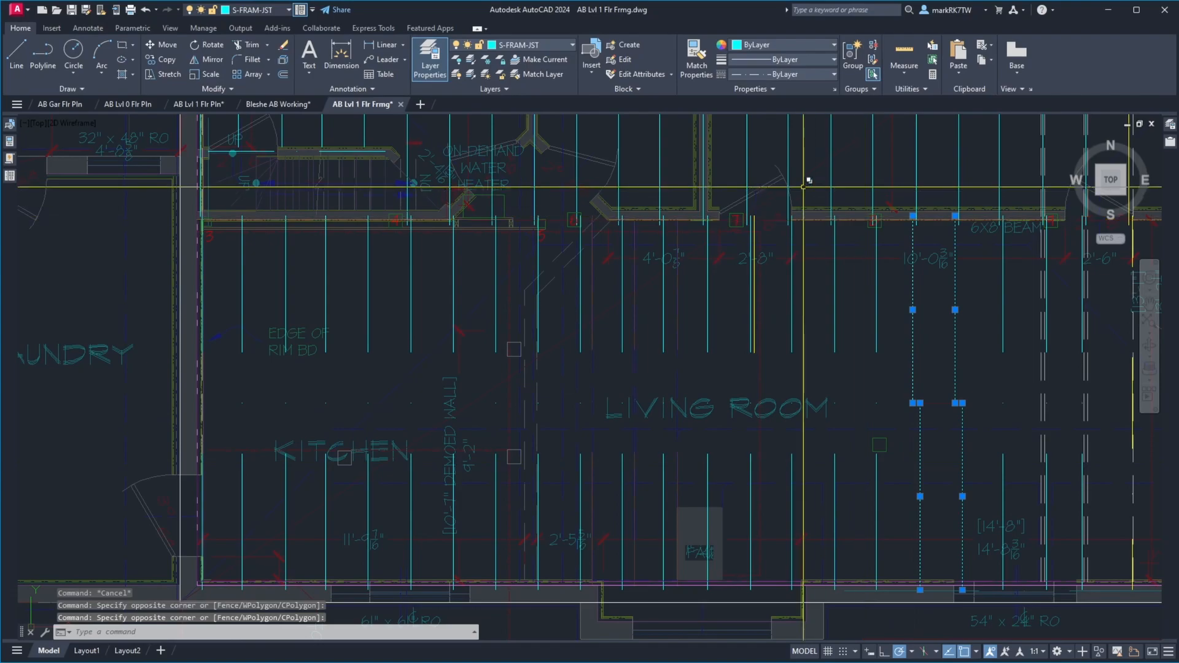
left_click(833, 45)
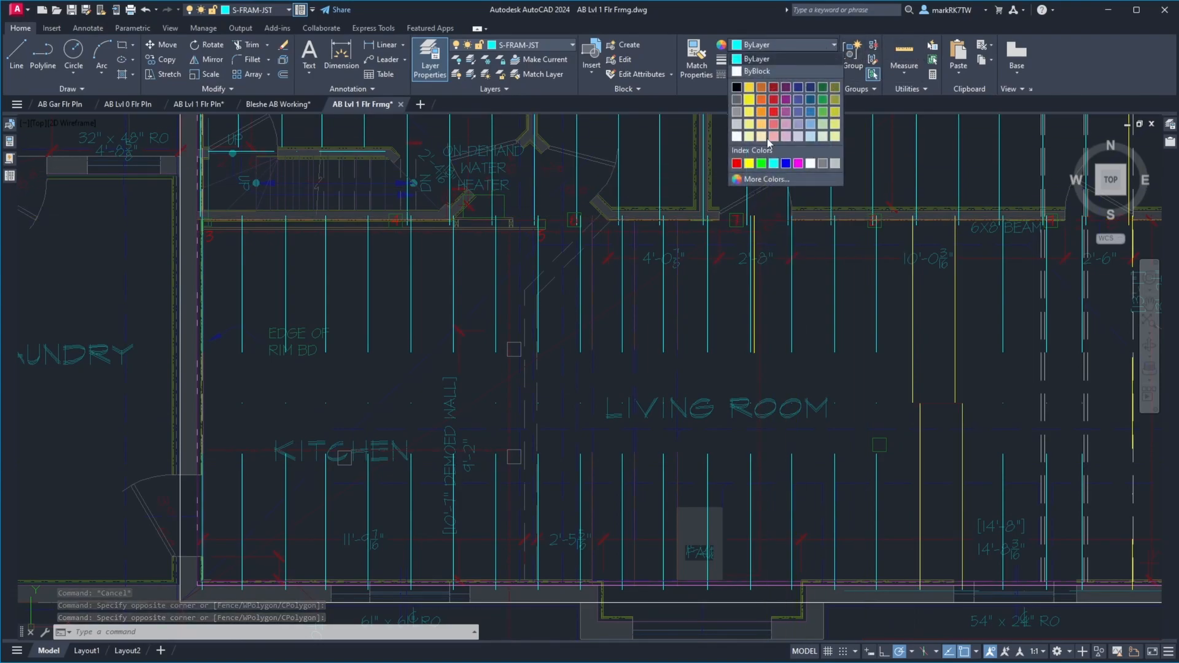
left_click(753, 109)
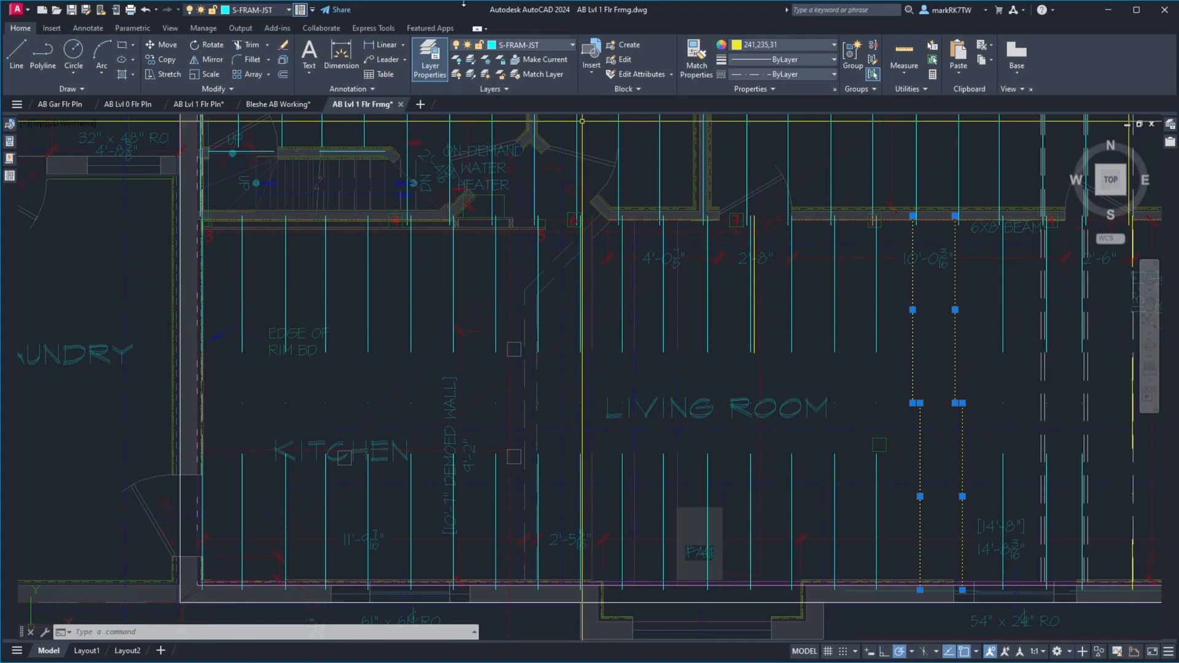
left_click(72, 11)
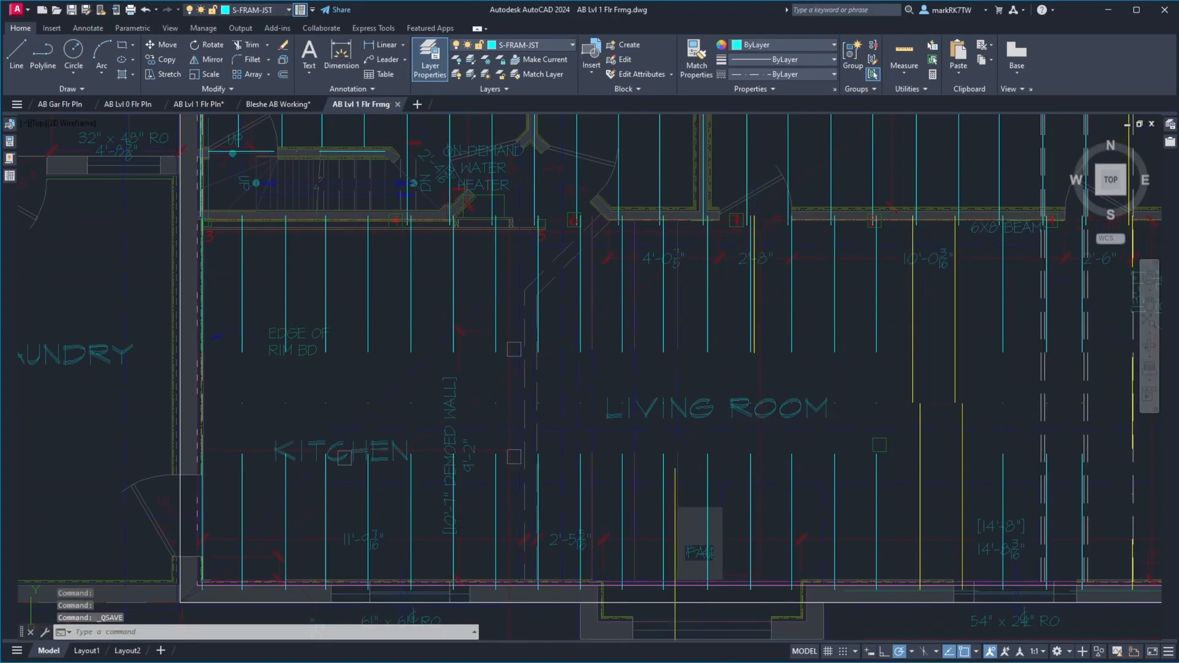
Switch to the photo viewer and examine the basement photos from IMG_1758.JPG to IMG_1761.JPG for joist depths and beam bearing
mouse_move(784, 652)
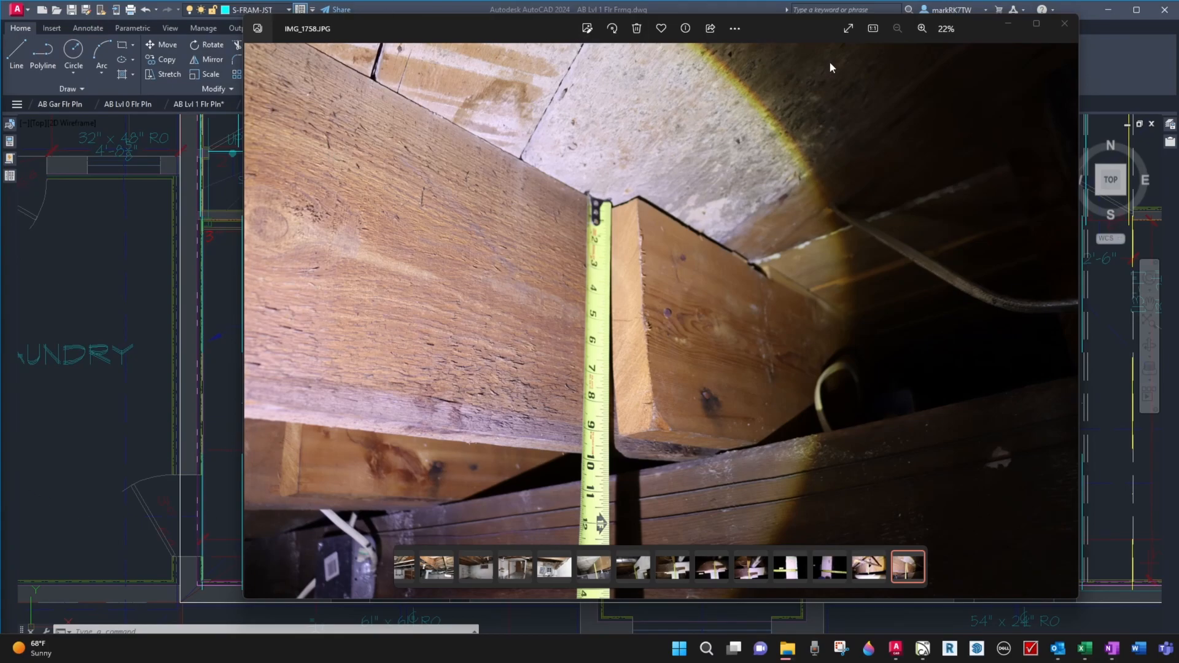
left_click(1064, 324)
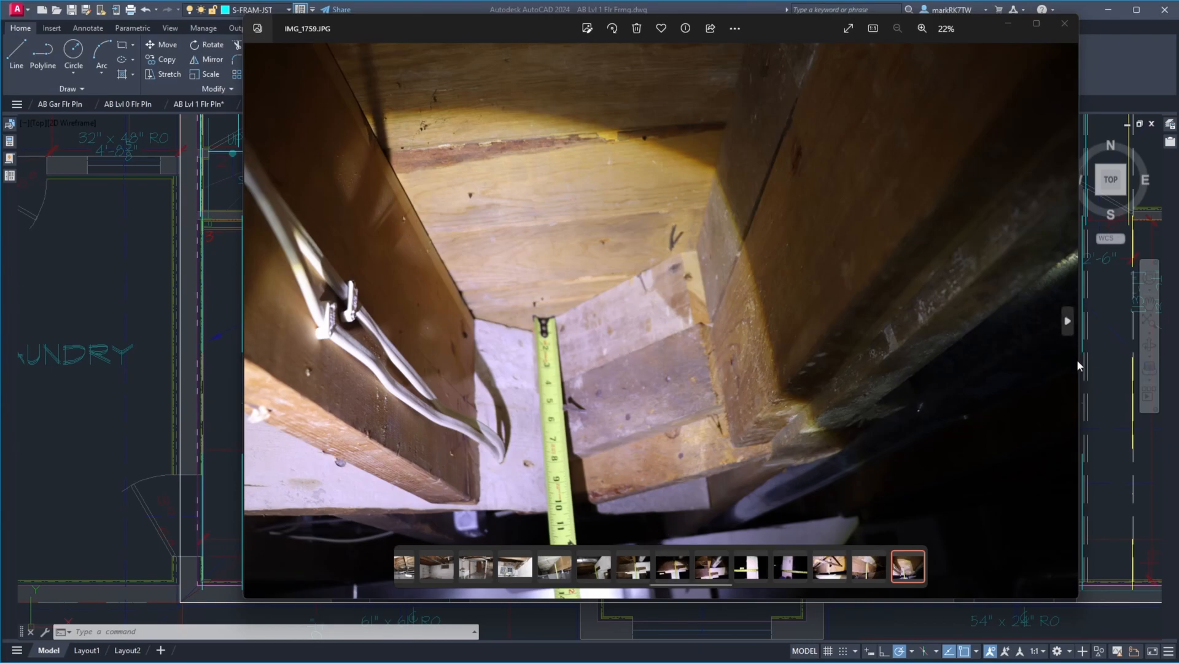
left_click(1066, 324)
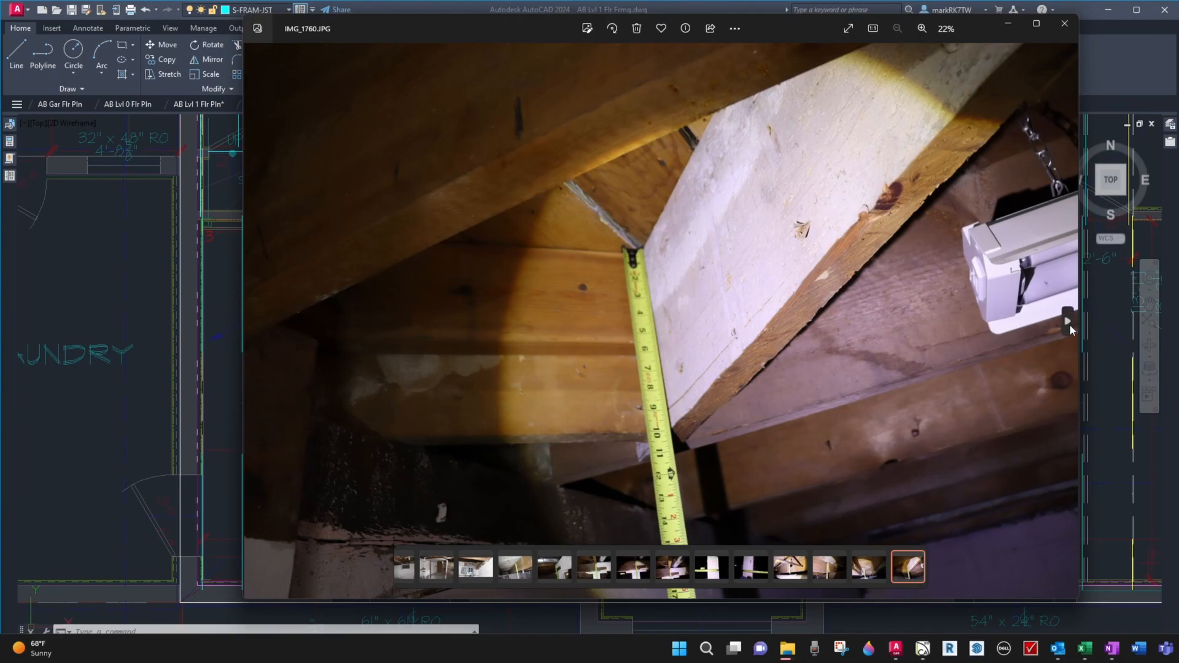
left_click(1069, 322)
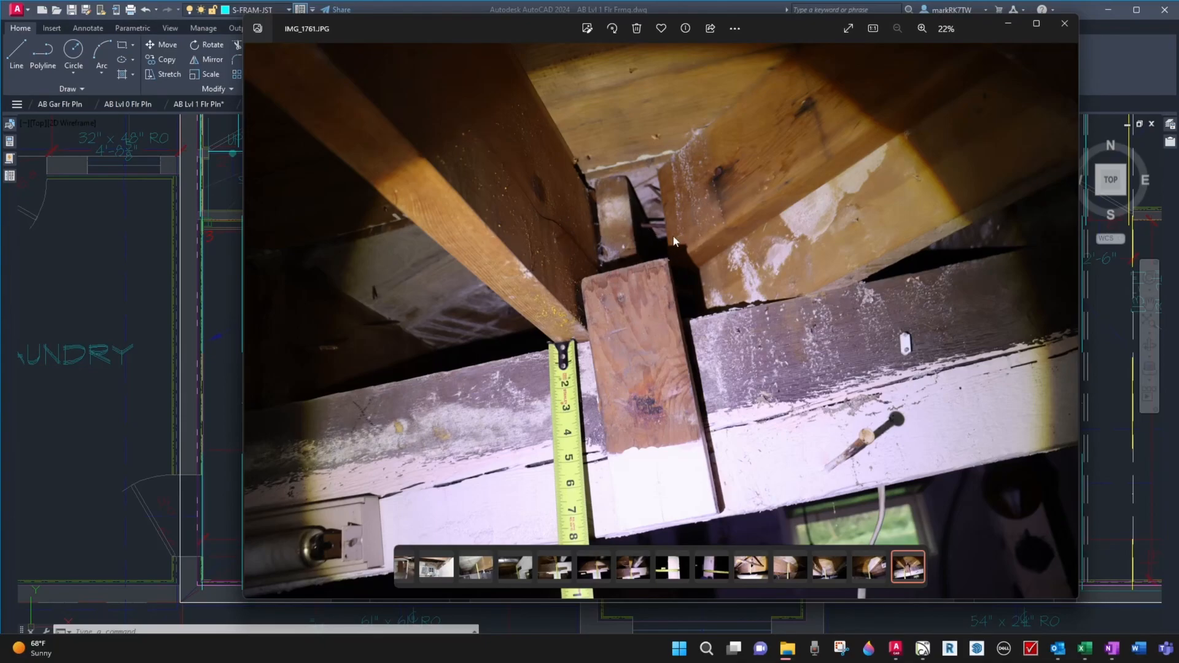
Examine in close-up how the joists and the short block meet over the beam in photo IMG_1761.JPG
scroll(660, 212, "up", 3)
scroll(661, 218, "up", 2)
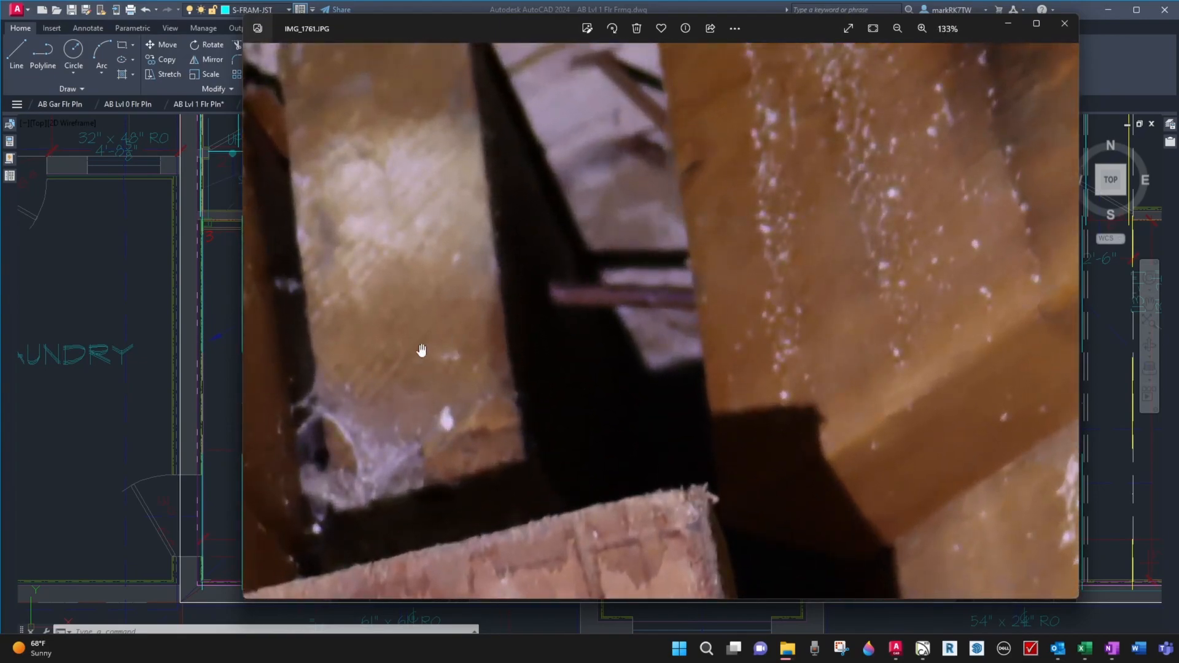
scroll(688, 205, "down", 3)
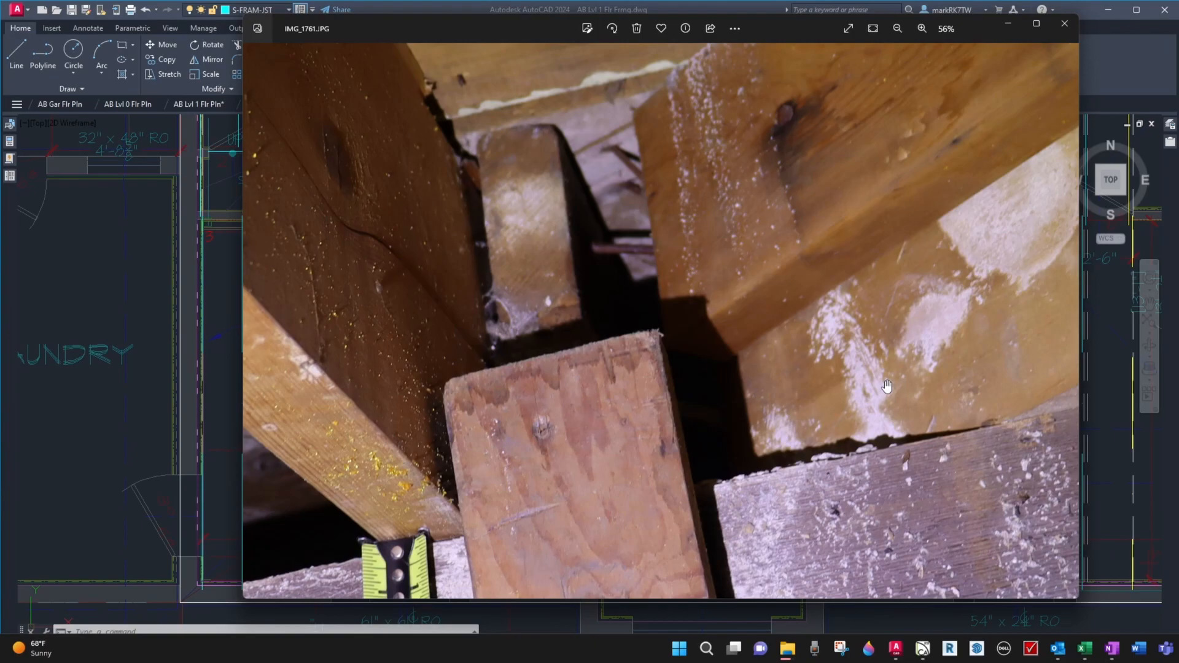
scroll(937, 421, "down", 5)
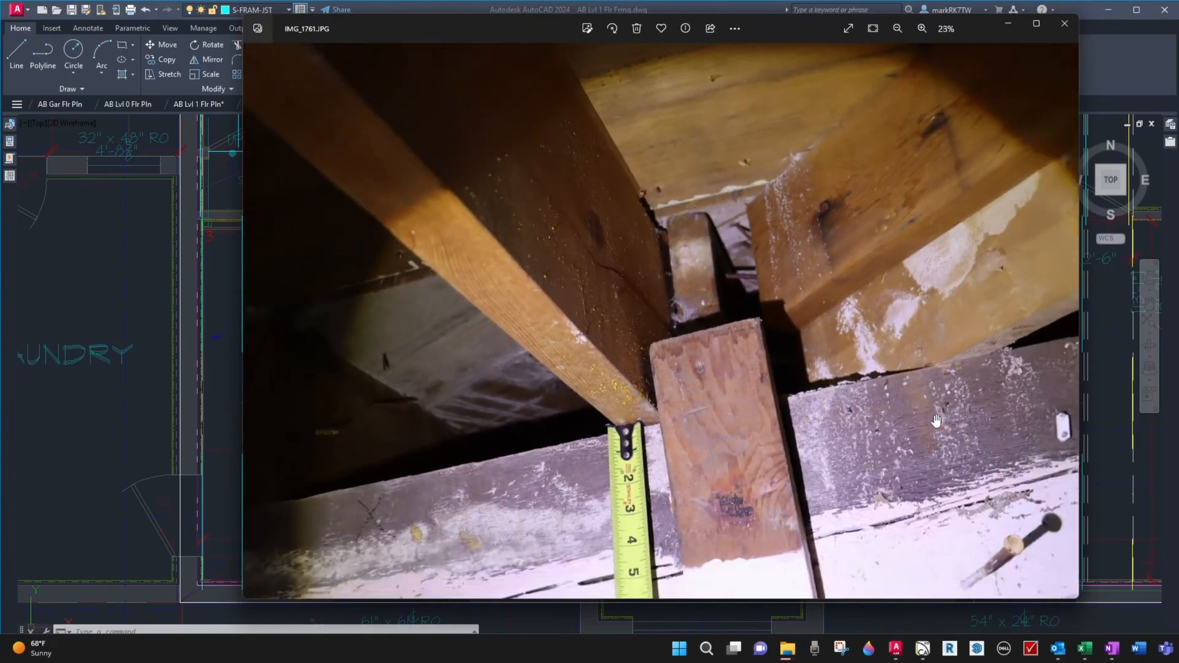
scroll(932, 418, "up", 4)
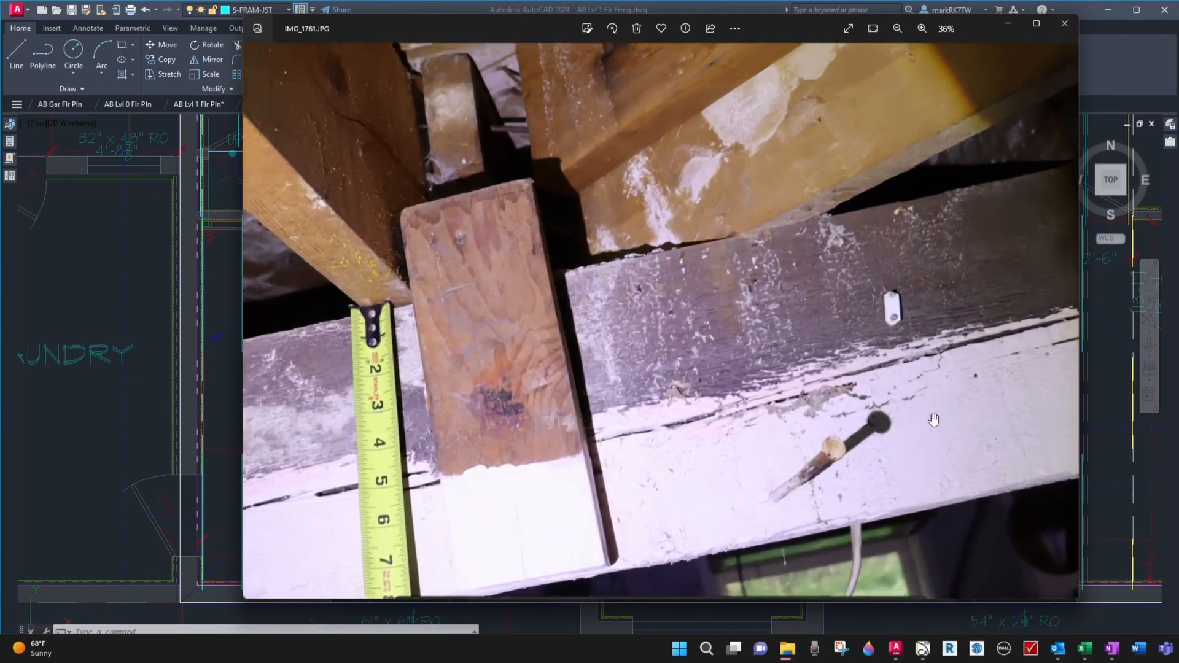
scroll(770, 459, "down", 3)
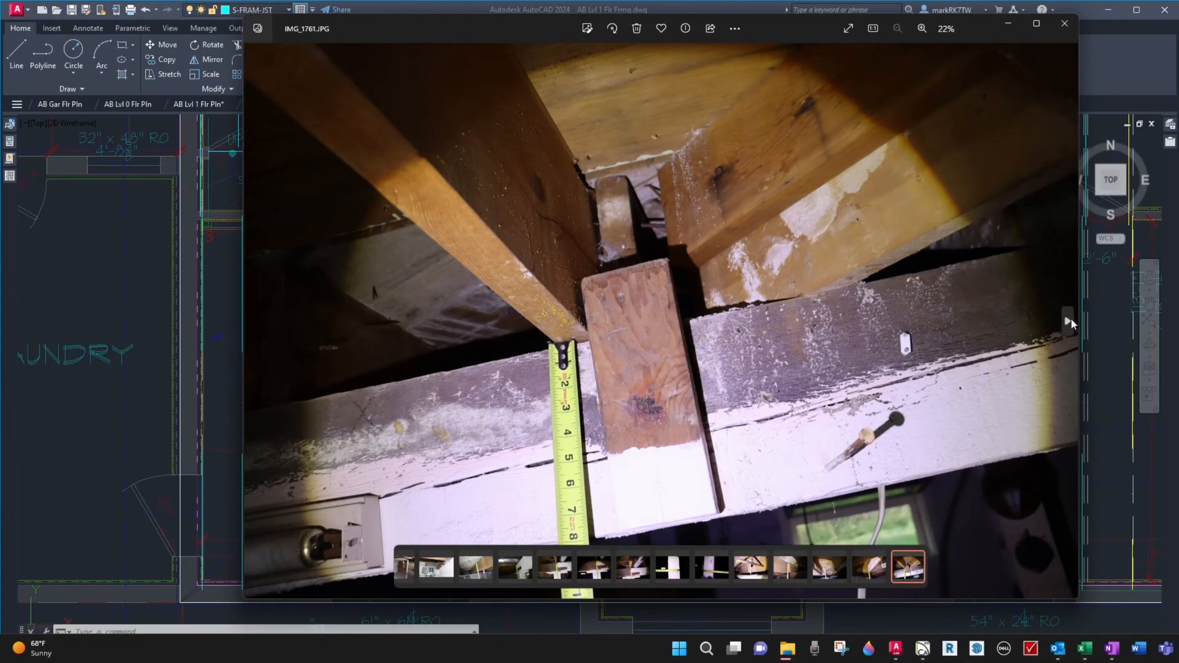
Review photos IMG_1762.JPG to IMG_1768.JPG for joist spacing along the tape measure, comparing IMG_1767.JPG with IMG_1768.JPG
left_click(1068, 321)
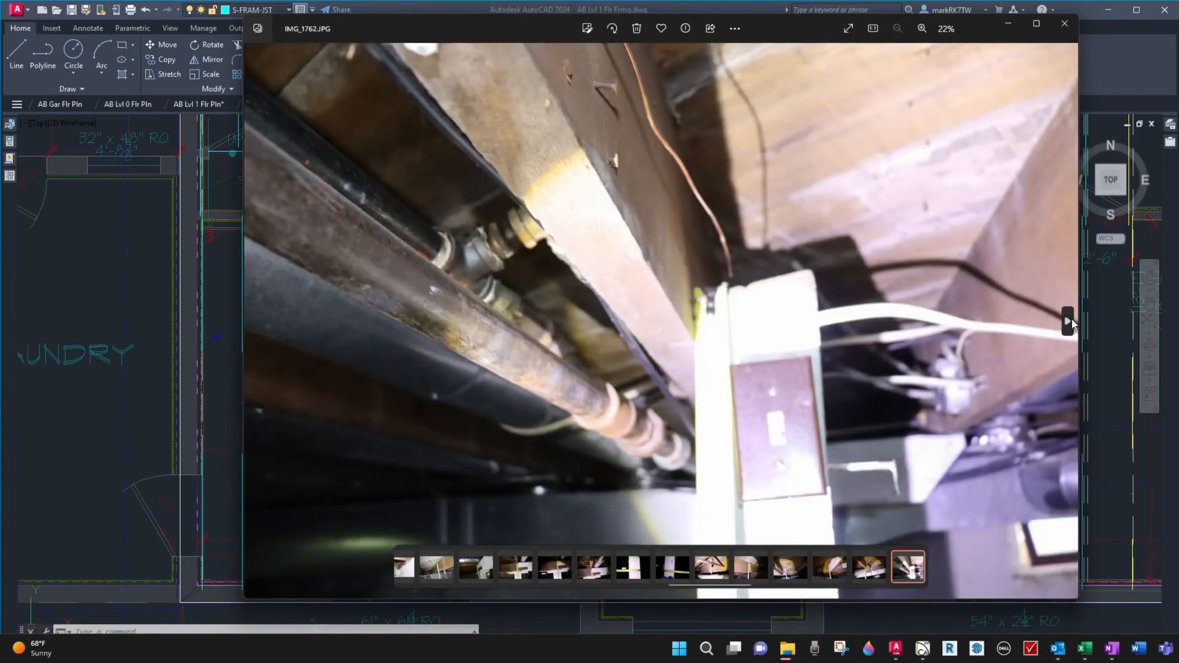
left_click(1068, 321)
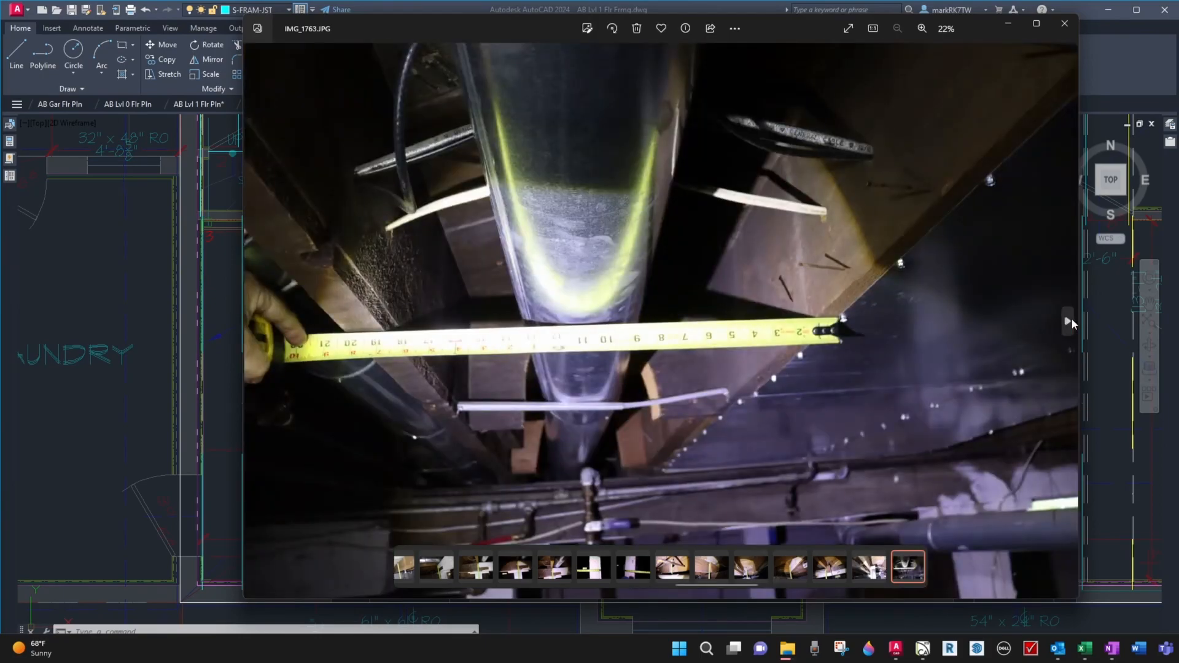
left_click(1068, 321)
left_click(1068, 321)
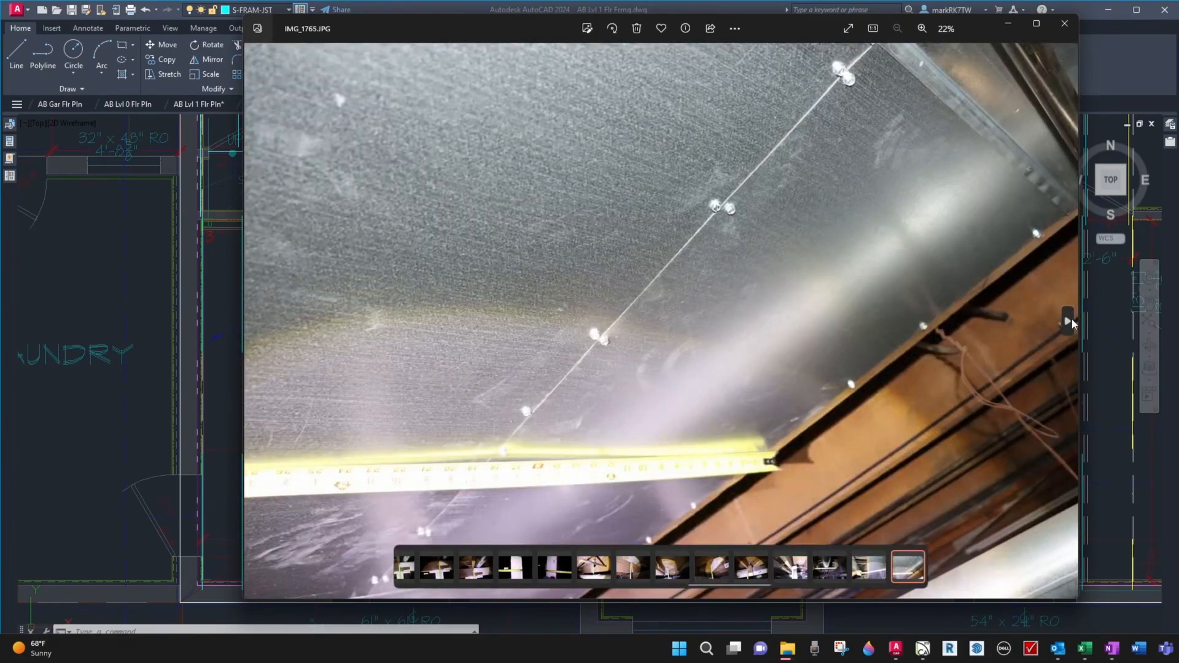
left_click(1068, 321)
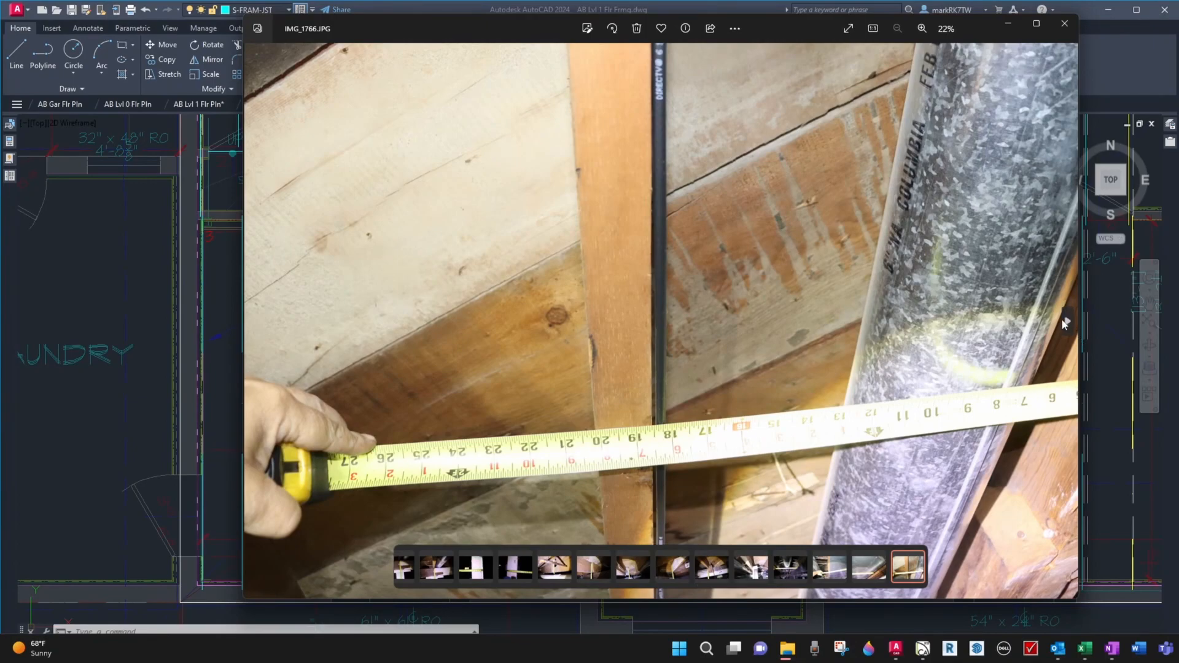
left_click(1067, 322)
left_click(1067, 322)
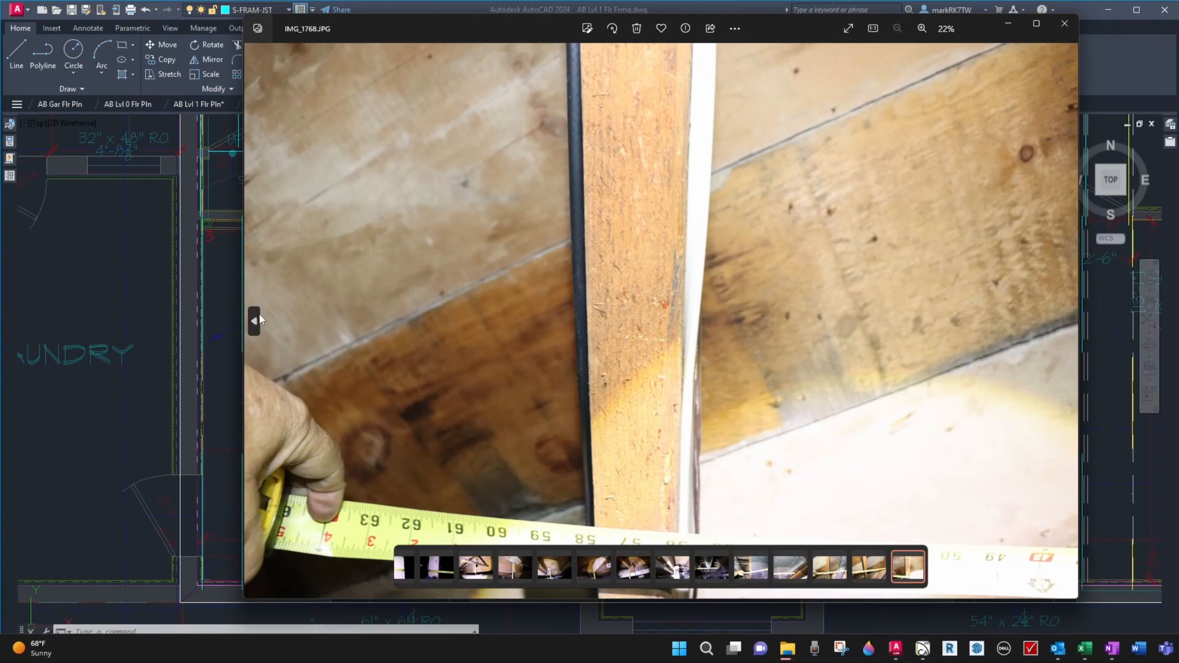
left_click(261, 319)
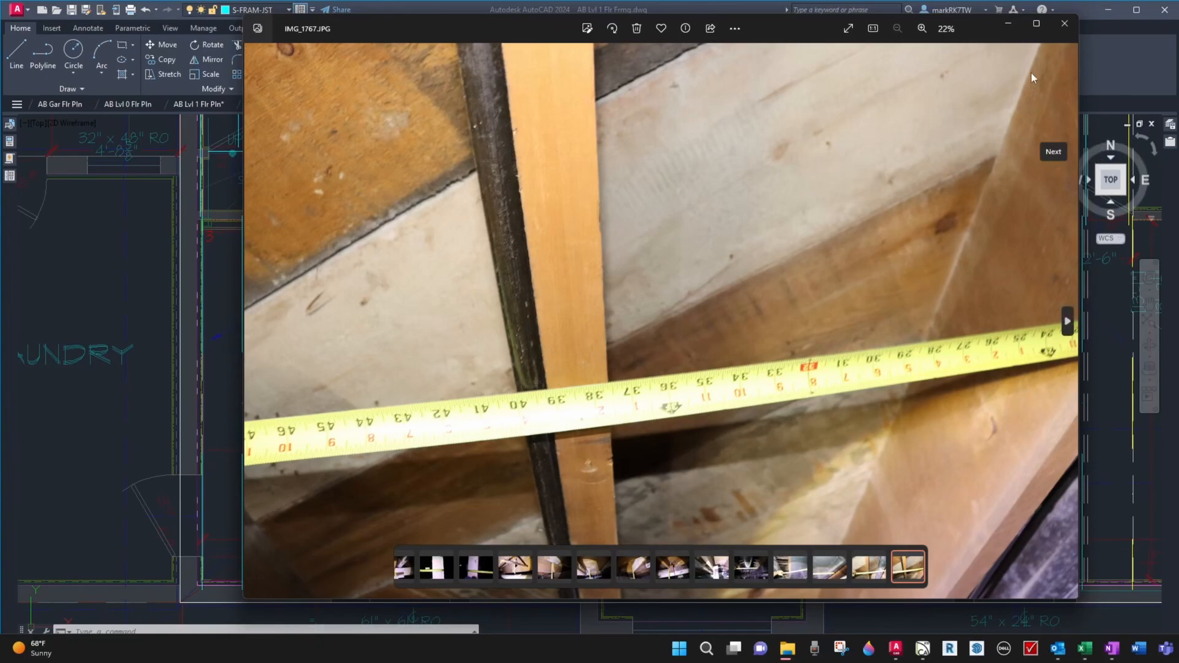
left_click(1066, 324)
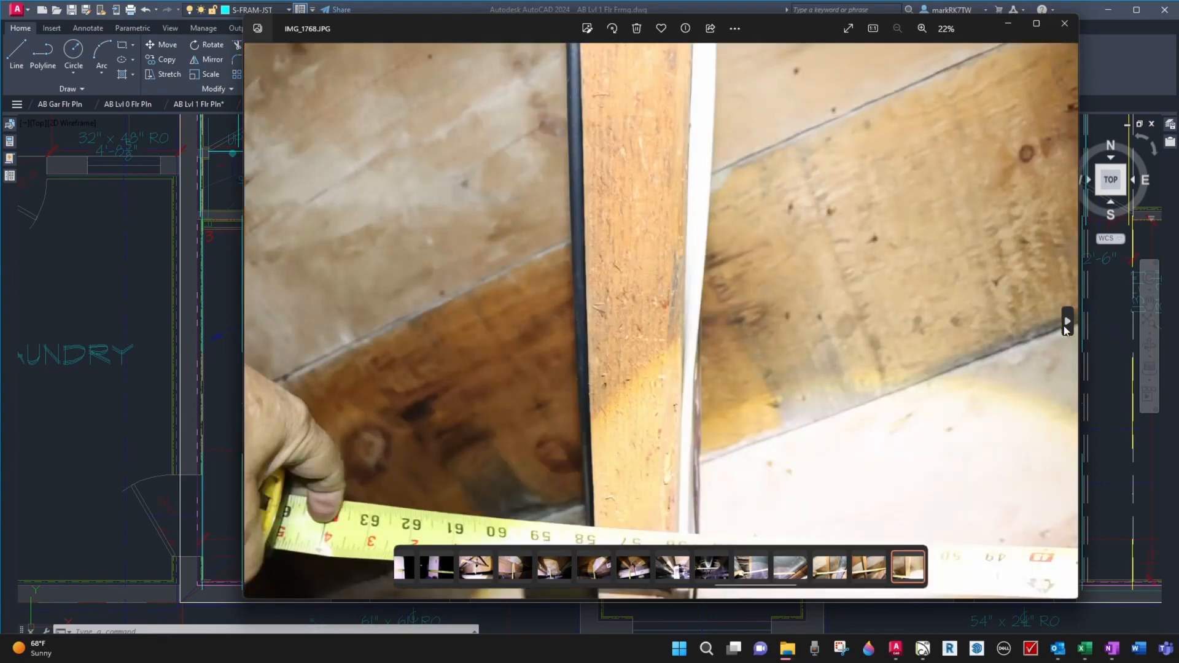
Look through photos IMG_1769.JPG to IMG_1775.JPG and return to IMG_1773.JPG to examine the joist blocking near the water pipes
left_click(1067, 322)
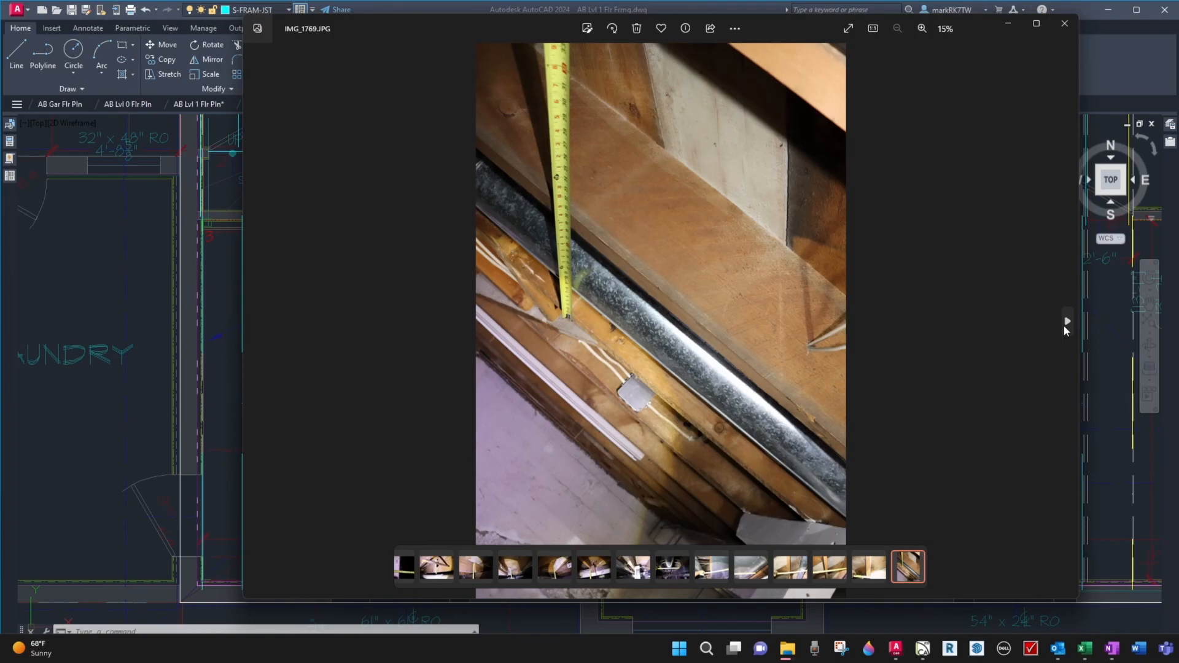
left_click(1066, 323)
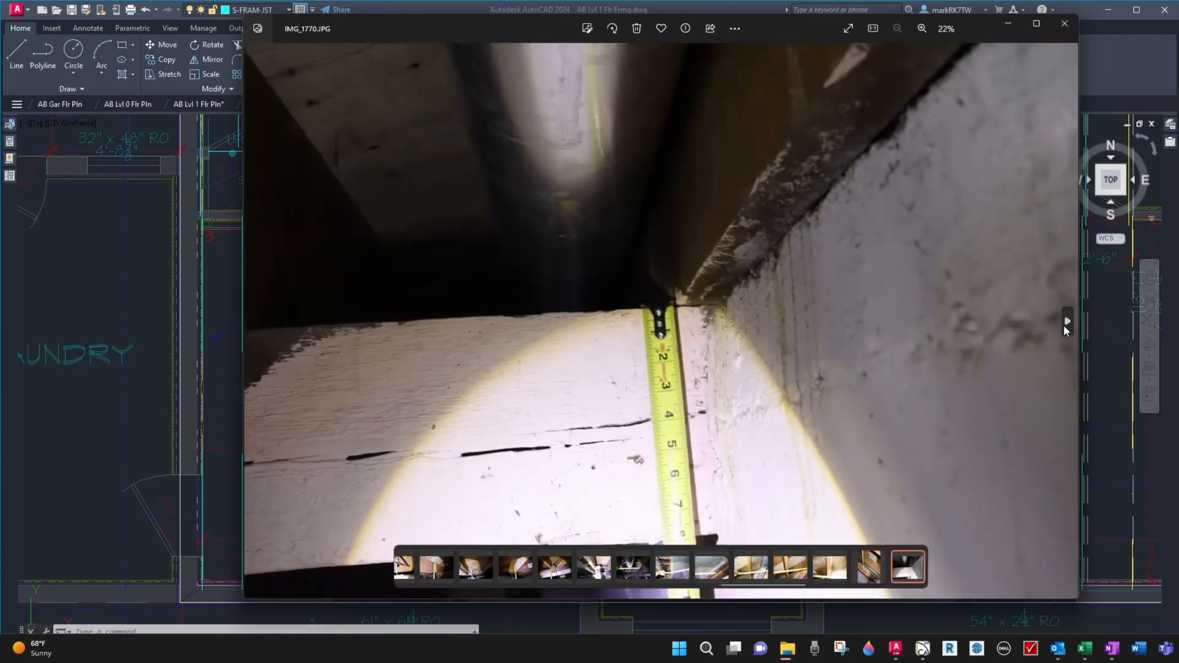
left_click(1066, 322)
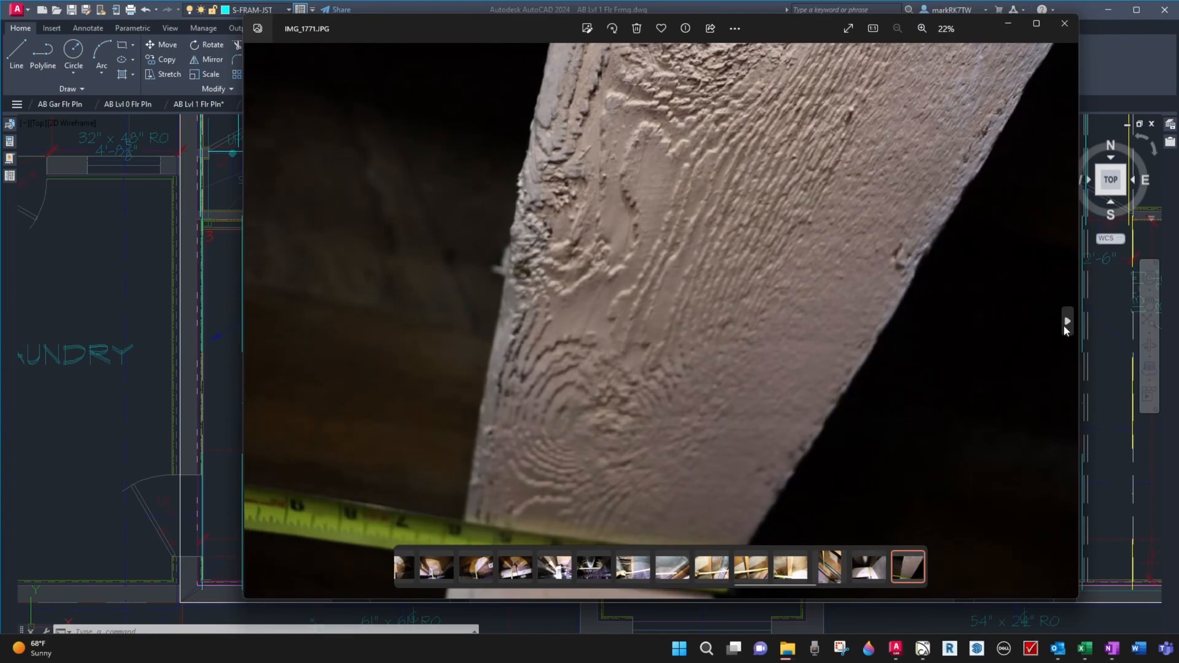
left_click(1066, 322)
left_click(1066, 322)
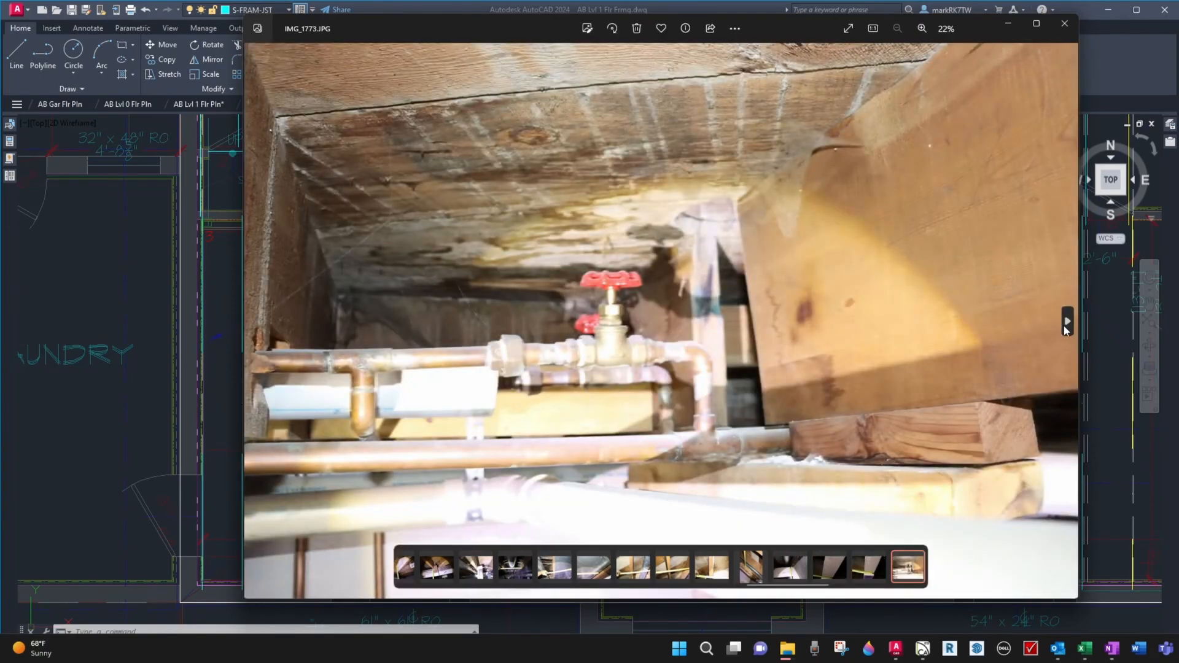
left_click(1066, 321)
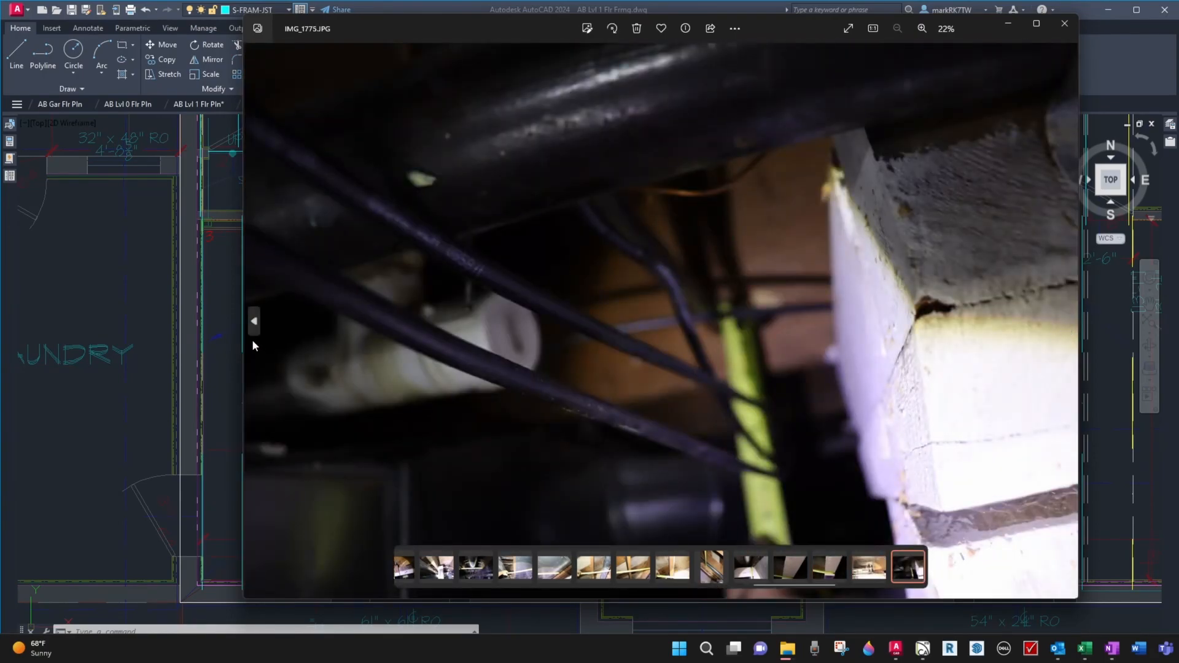
left_click(254, 321)
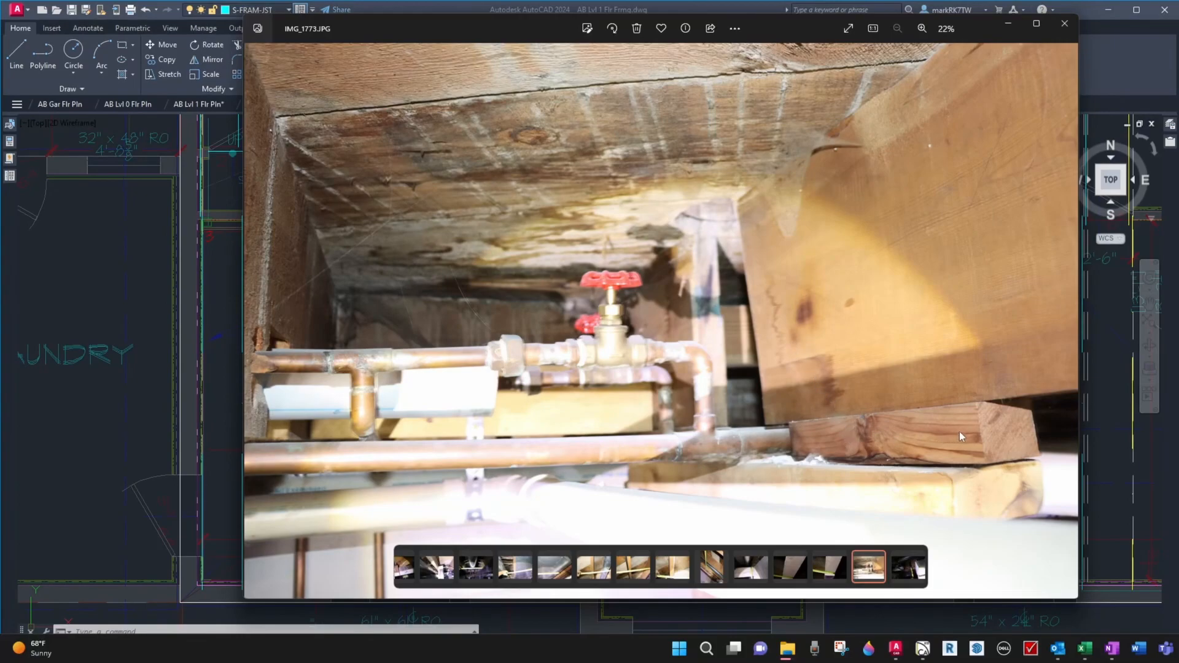